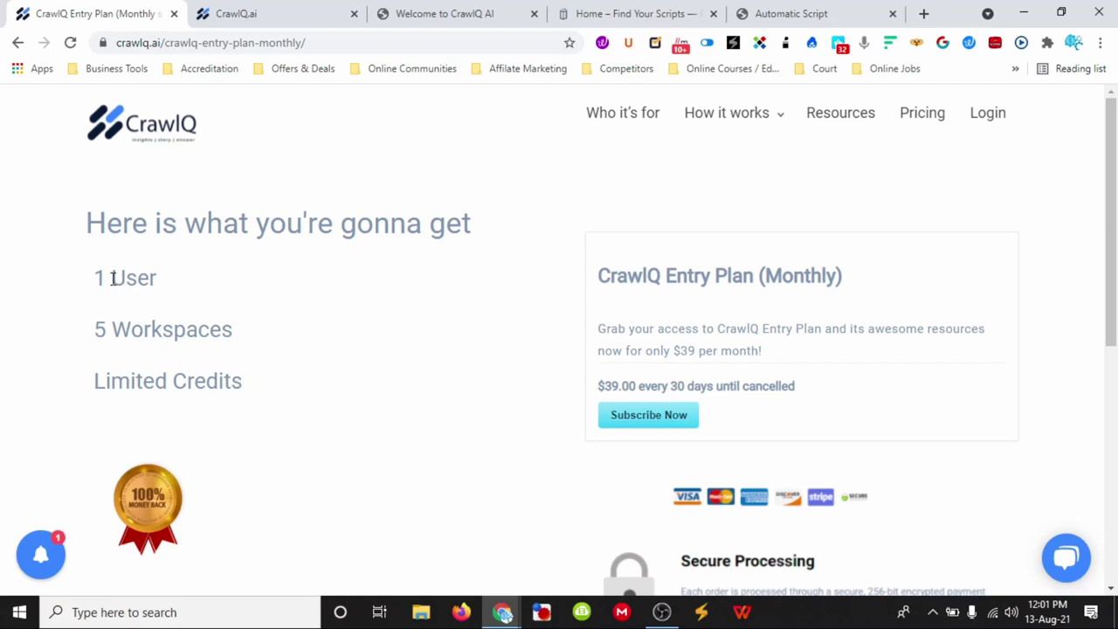
Open the CrawlQ pricing page and compare the Basic, Advance, Pro and Enterprise monthly plans.
{"action": "left_click", "coordinate": [922, 115]}
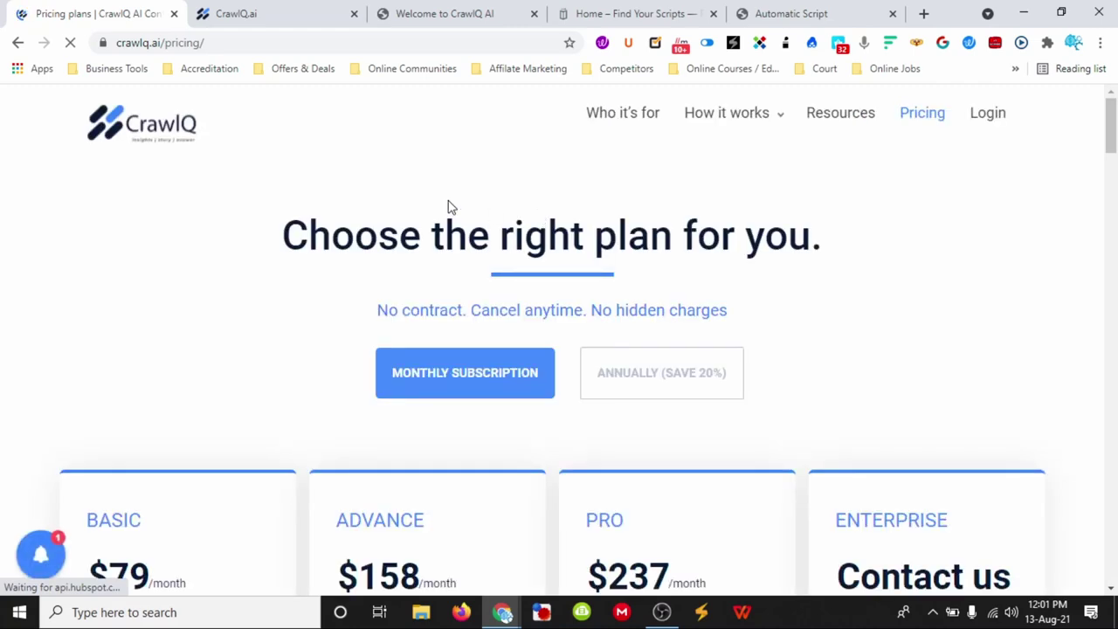
{"action": "scroll", "coordinate": [294, 244], "scroll_direction": "down", "scroll_amount": 3}
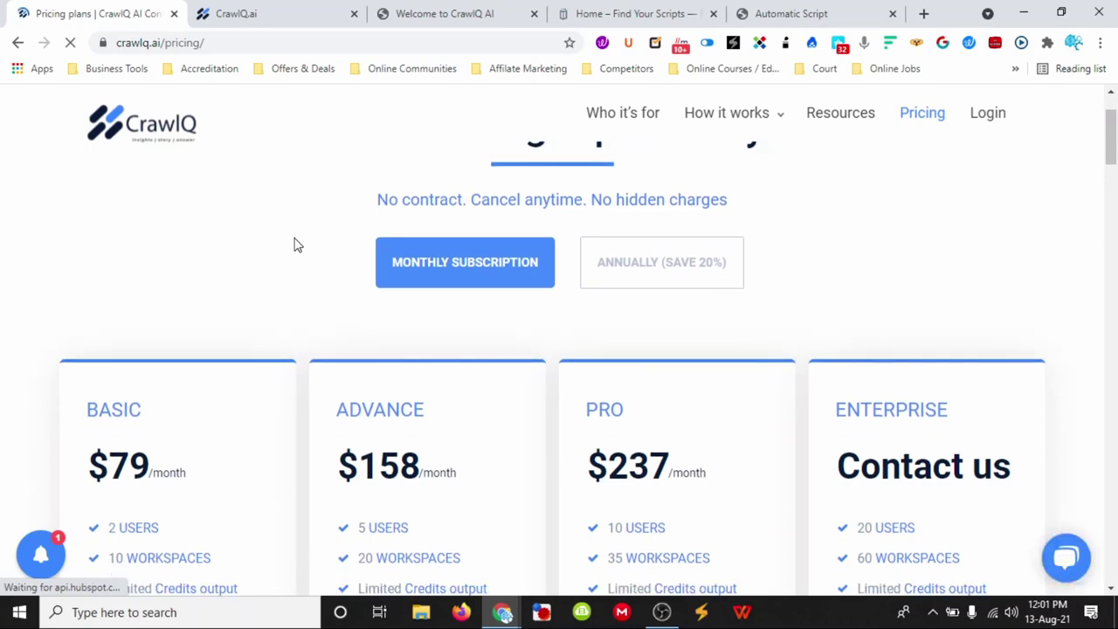
{"action": "scroll", "coordinate": [294, 244], "scroll_direction": "down", "scroll_amount": 2}
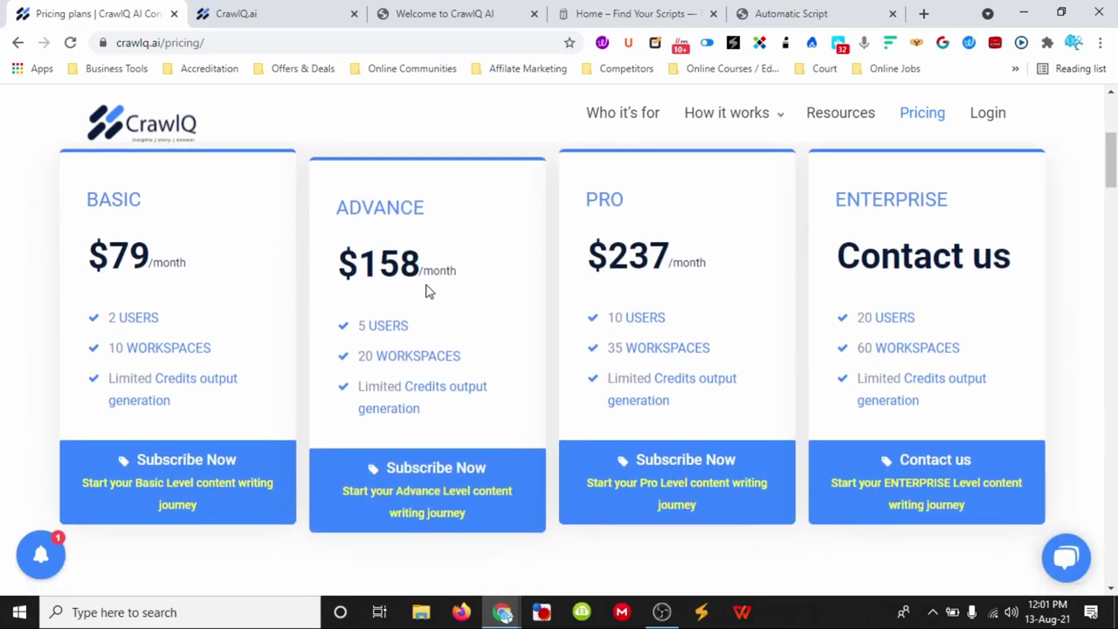
{"action": "scroll", "coordinate": [427, 292], "scroll_direction": "up", "scroll_amount": 3}
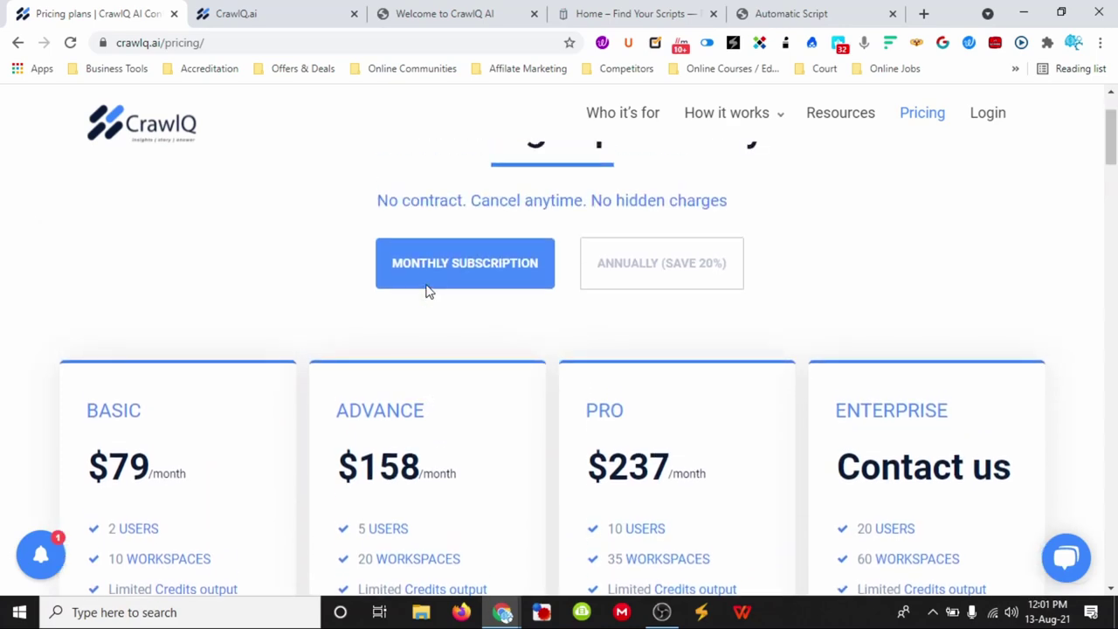
{"action": "scroll", "coordinate": [416, 270], "scroll_direction": "up", "scroll_amount": 1}
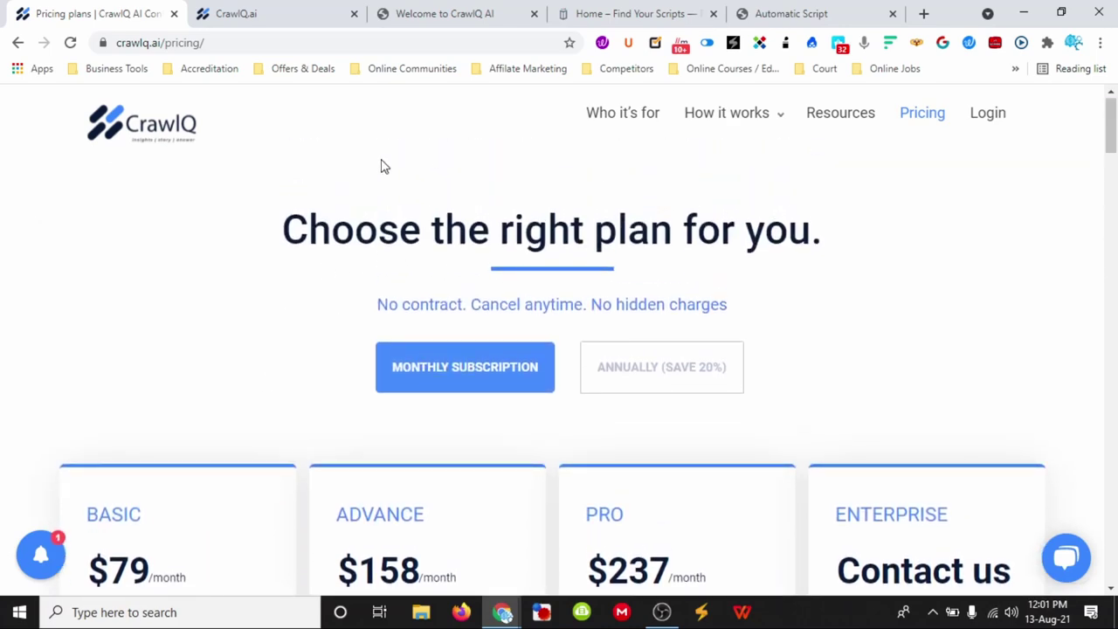
Go to the CrawlQ workspace creation page and look through the existing workspaces and the predefined demo workspaces.
{"action": "left_click", "coordinate": [292, 15]}
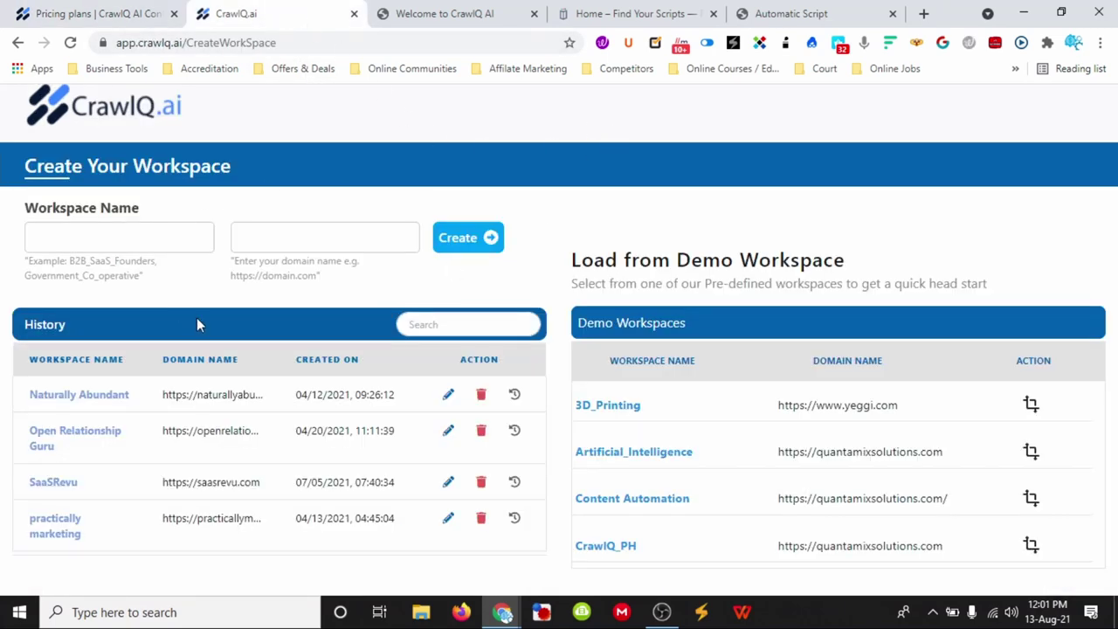
{"action": "scroll", "coordinate": [44, 400], "scroll_direction": "down", "scroll_amount": 1}
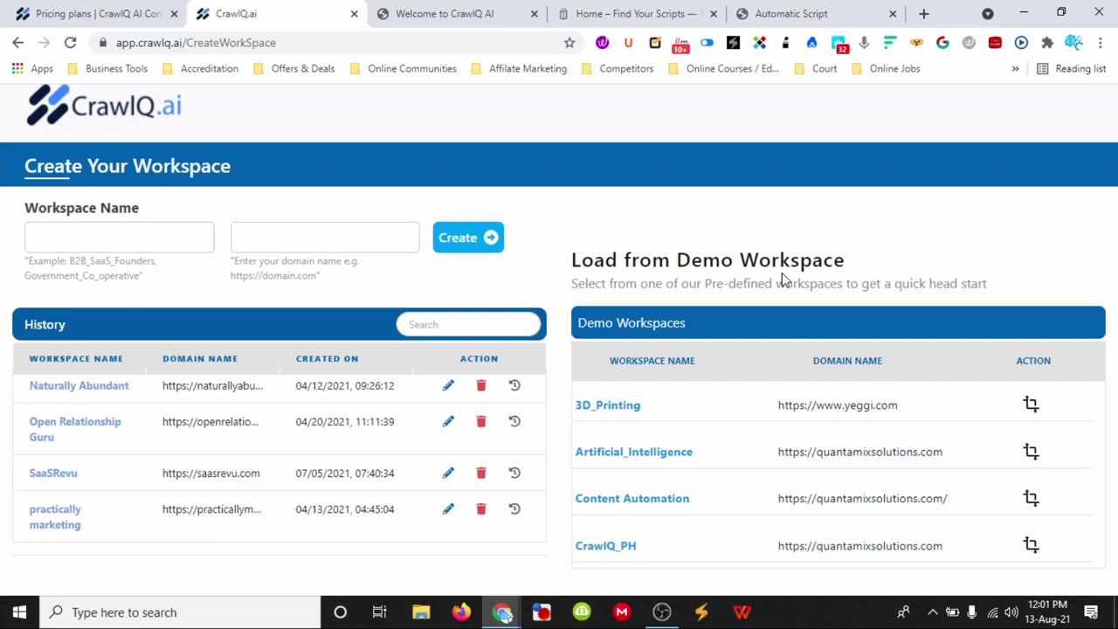
{"action": "scroll", "coordinate": [775, 411], "scroll_direction": "down", "scroll_amount": 2}
{"action": "scroll", "coordinate": [756, 458], "scroll_direction": "up", "scroll_amount": 2}
{"action": "scroll", "coordinate": [640, 444], "scroll_direction": "down", "scroll_amount": 2}
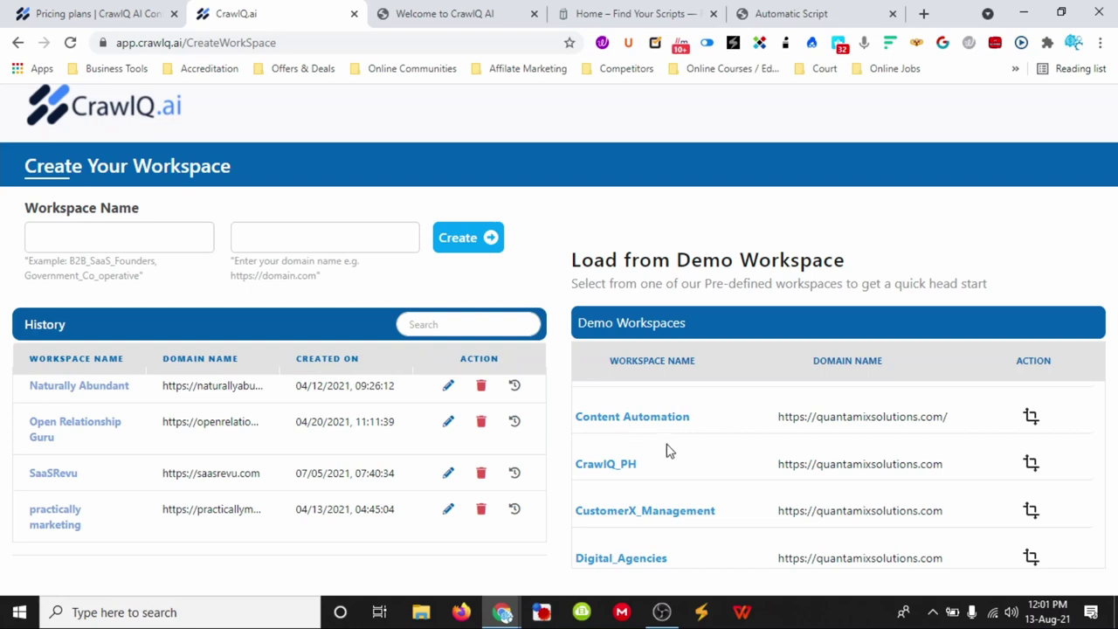
{"action": "scroll", "coordinate": [670, 452], "scroll_direction": "down", "scroll_amount": 1}
{"action": "scroll", "coordinate": [680, 470], "scroll_direction": "down", "scroll_amount": 2}
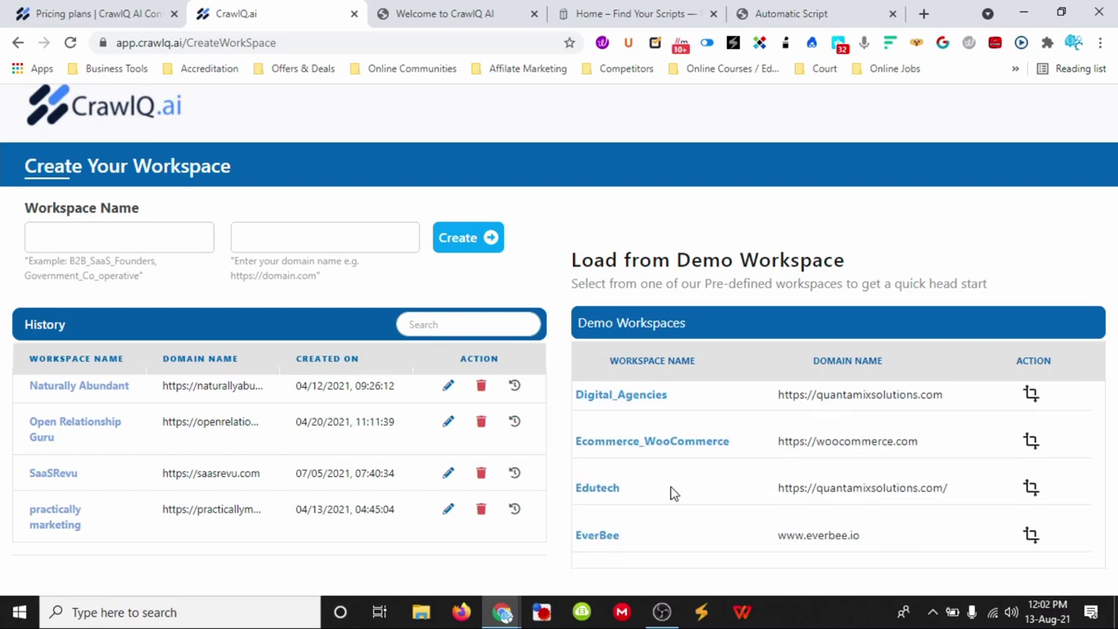
{"action": "scroll", "coordinate": [674, 492], "scroll_direction": "down", "scroll_amount": 3}
{"action": "scroll", "coordinate": [669, 491], "scroll_direction": "down", "scroll_amount": 1}
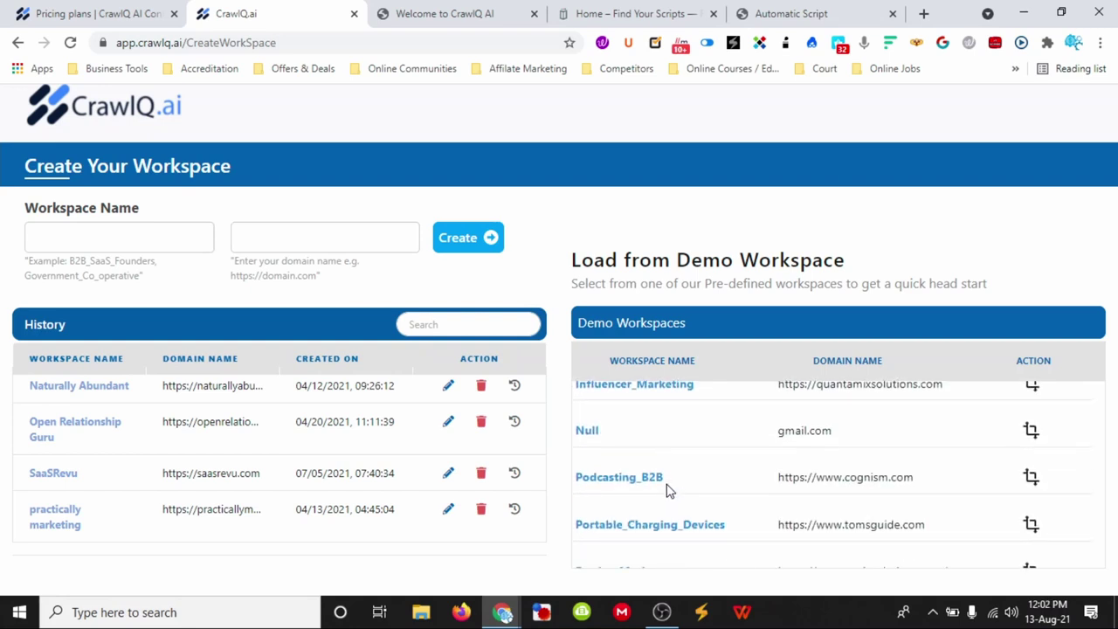
{"action": "scroll", "coordinate": [667, 491], "scroll_direction": "down", "scroll_amount": 1}
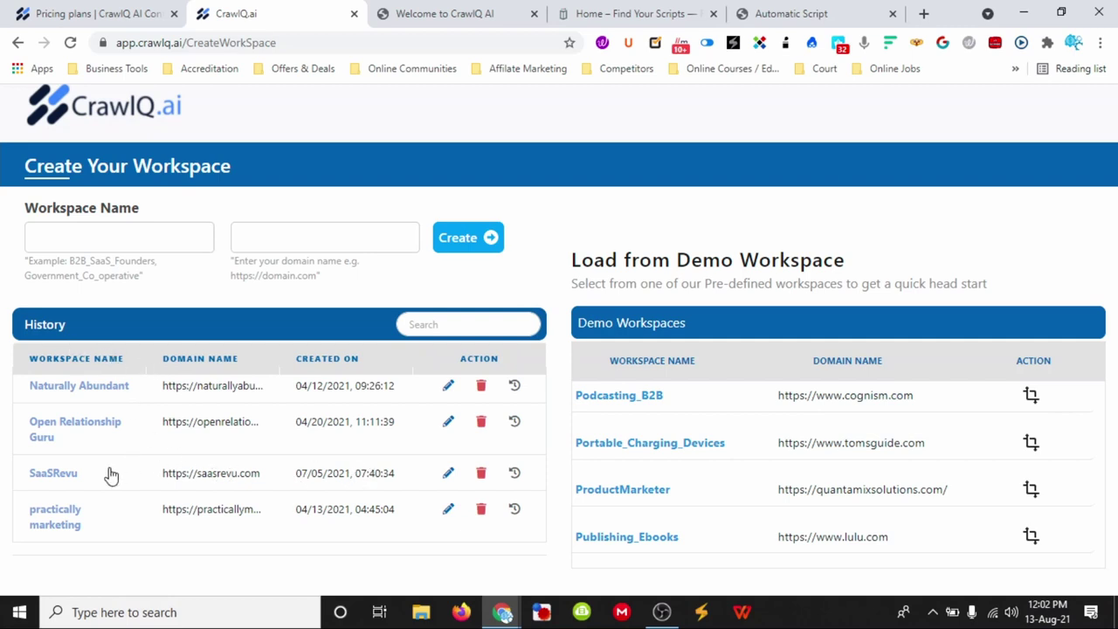
Delete the SaaSRevu workspace from the history and open the practically marketing workspace.
{"action": "left_click", "coordinate": [449, 474]}
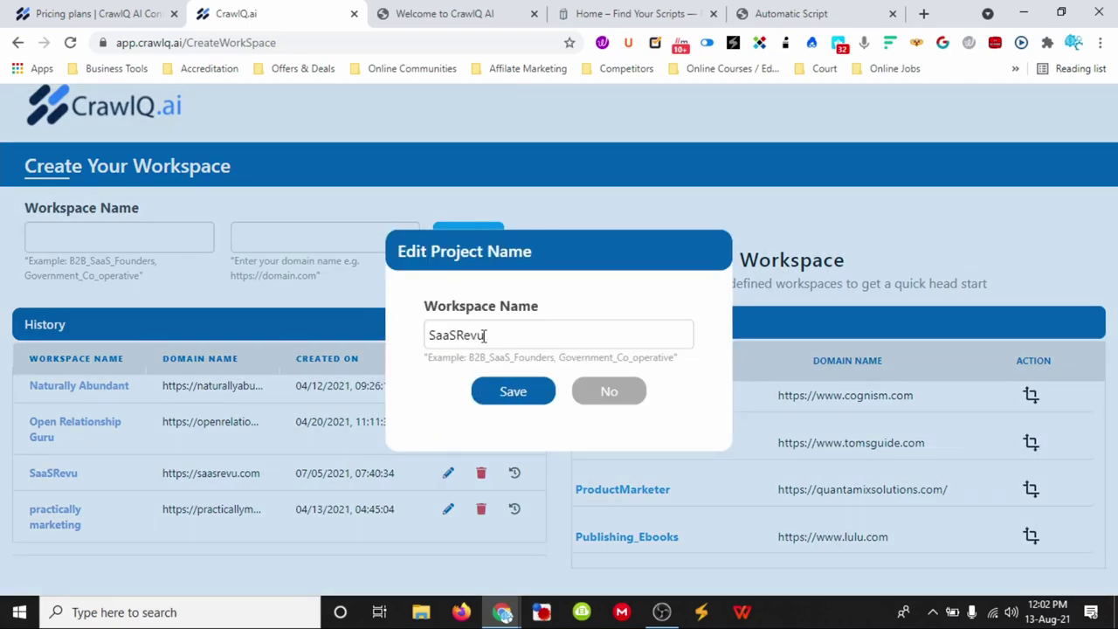
{"action": "left_click", "coordinate": [587, 393]}
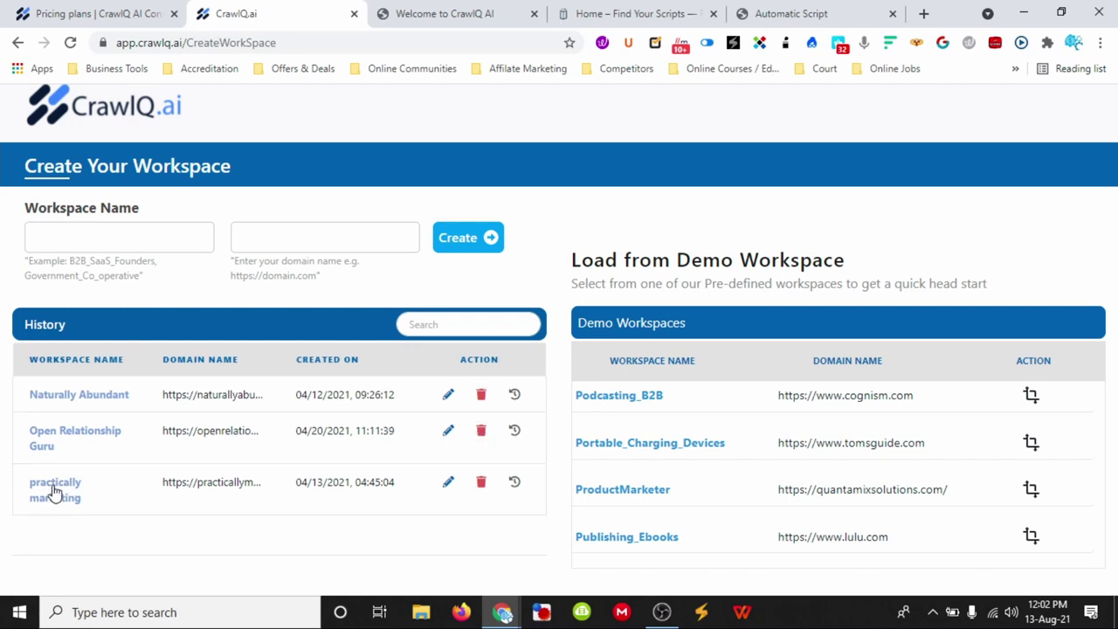
{"action": "left_click", "coordinate": [54, 492]}
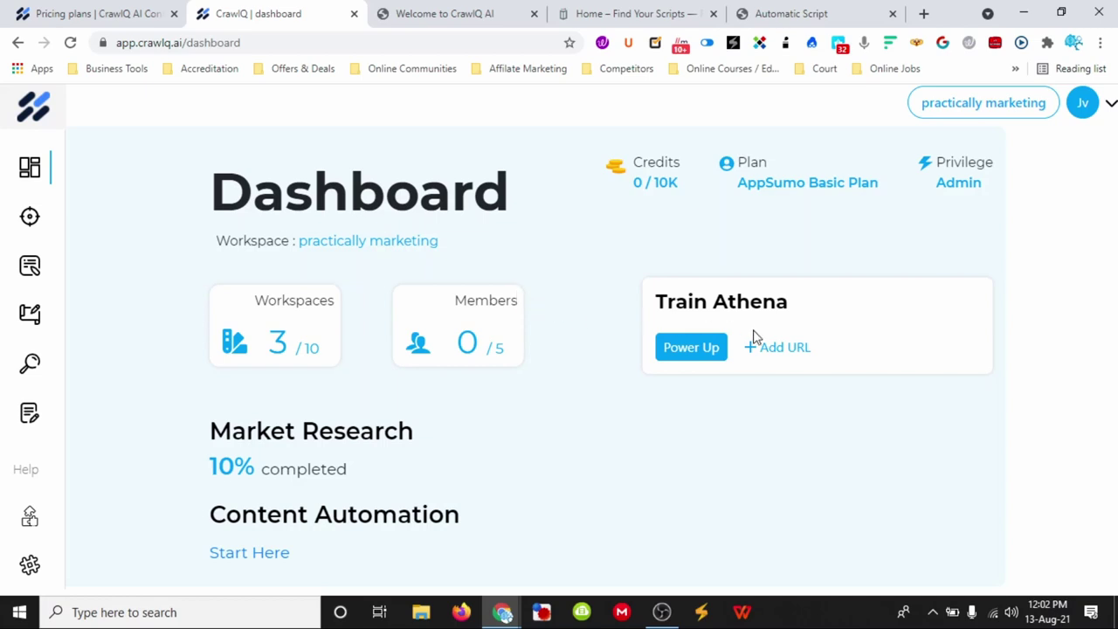
Read the explanation of the Train Athena feature on the workspace dashboard.
{"action": "mouse_move", "coordinate": [674, 309]}
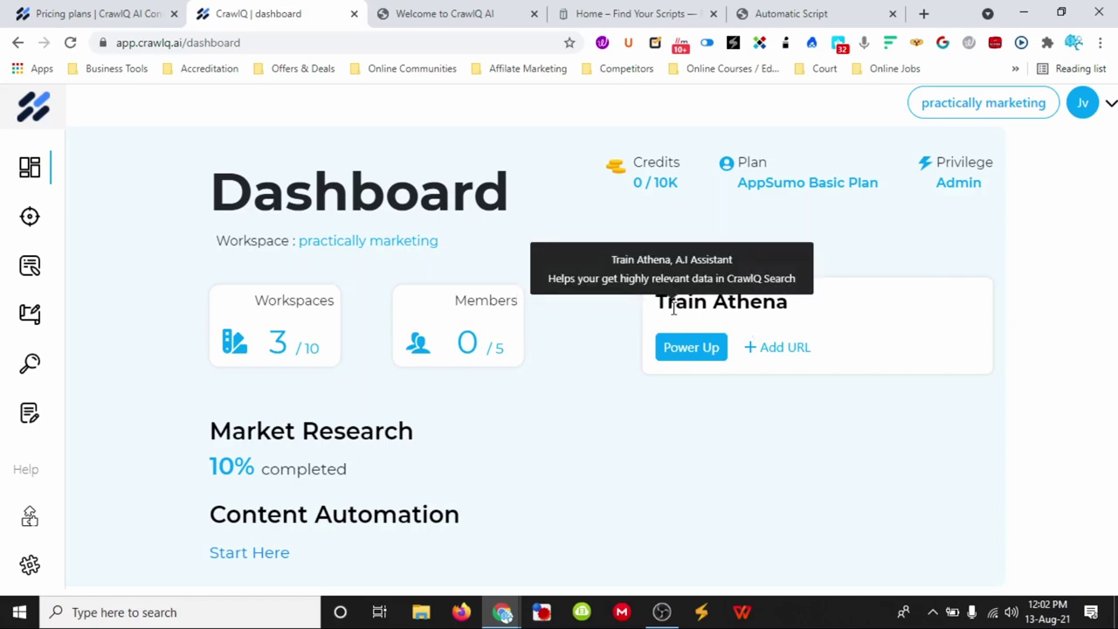
{"action": "left_click_drag", "start_coordinate": [710, 304], "coordinate": [777, 304]}
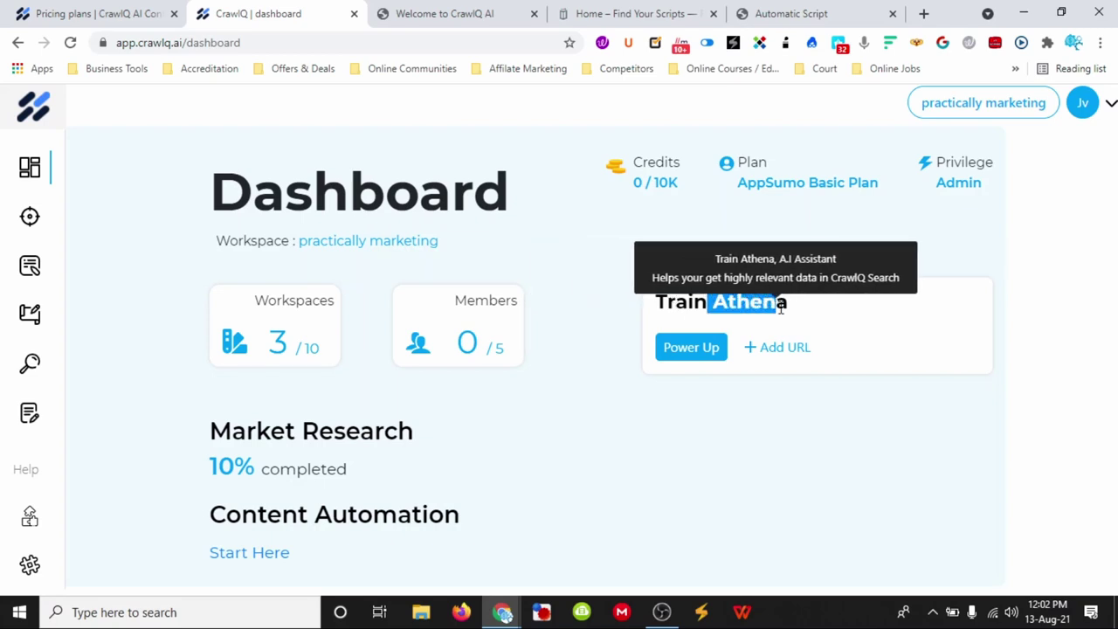
{"action": "left_click", "coordinate": [706, 324]}
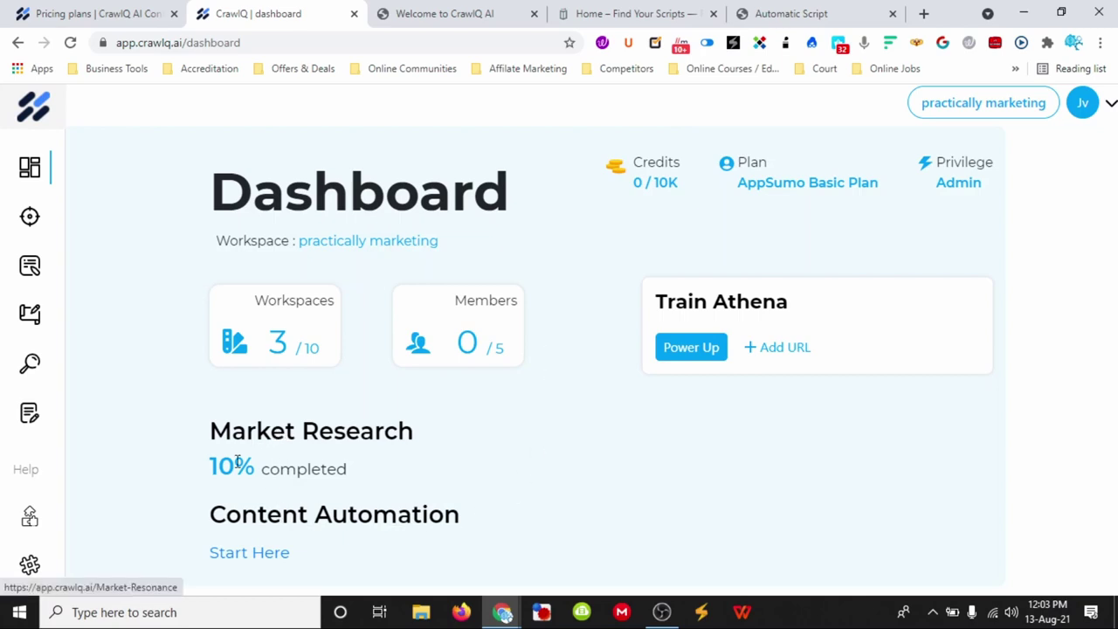
Open Market Research, look over the Research and Resonance categories and open the Niche category.
{"action": "left_click", "coordinate": [268, 429]}
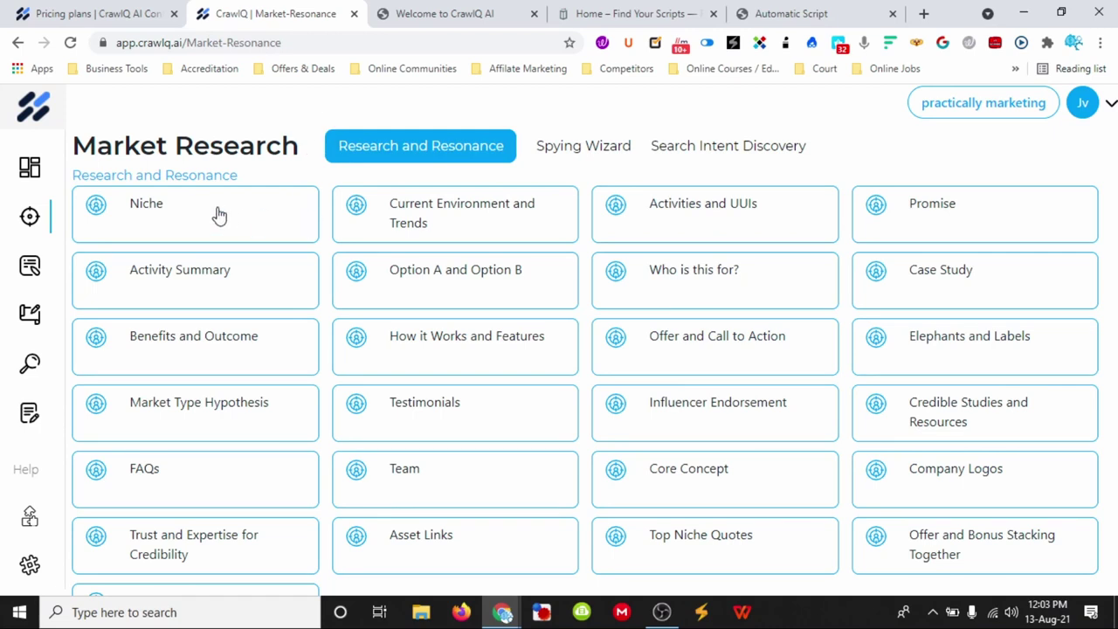
{"action": "scroll", "coordinate": [773, 235], "scroll_direction": "down", "scroll_amount": 1}
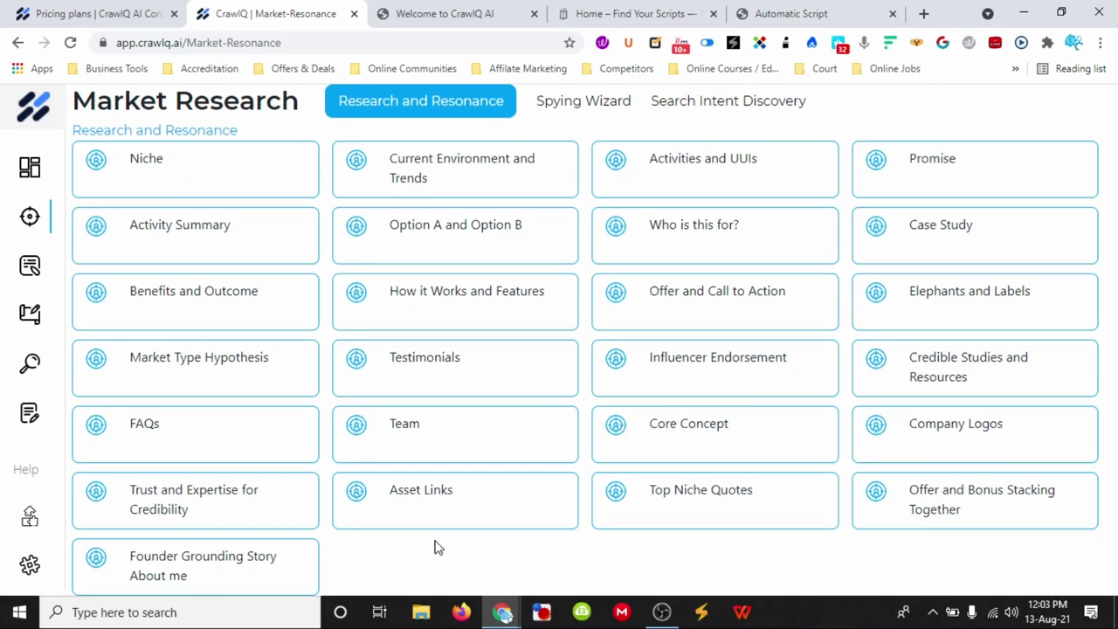
{"action": "scroll", "coordinate": [434, 544], "scroll_direction": "up", "scroll_amount": 1}
{"action": "scroll", "coordinate": [436, 548], "scroll_direction": "down", "scroll_amount": 1}
{"action": "left_click", "coordinate": [186, 170]}
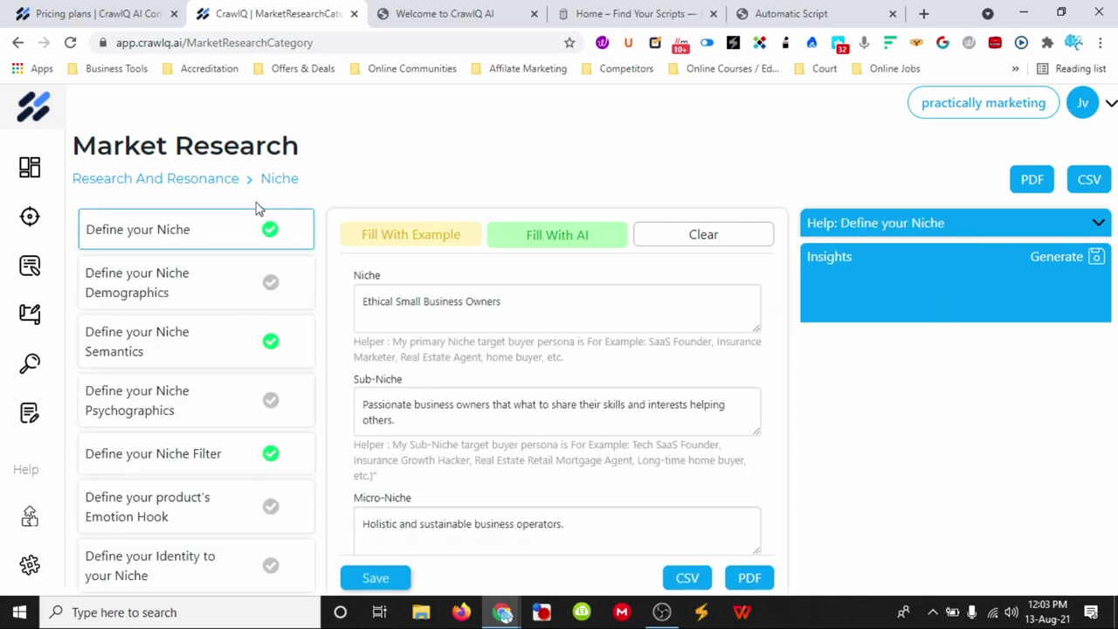
Review the Define your Niche answers, from the niche down to the ideal prospect overview.
{"action": "scroll", "coordinate": [450, 307], "scroll_direction": "down", "scroll_amount": 1}
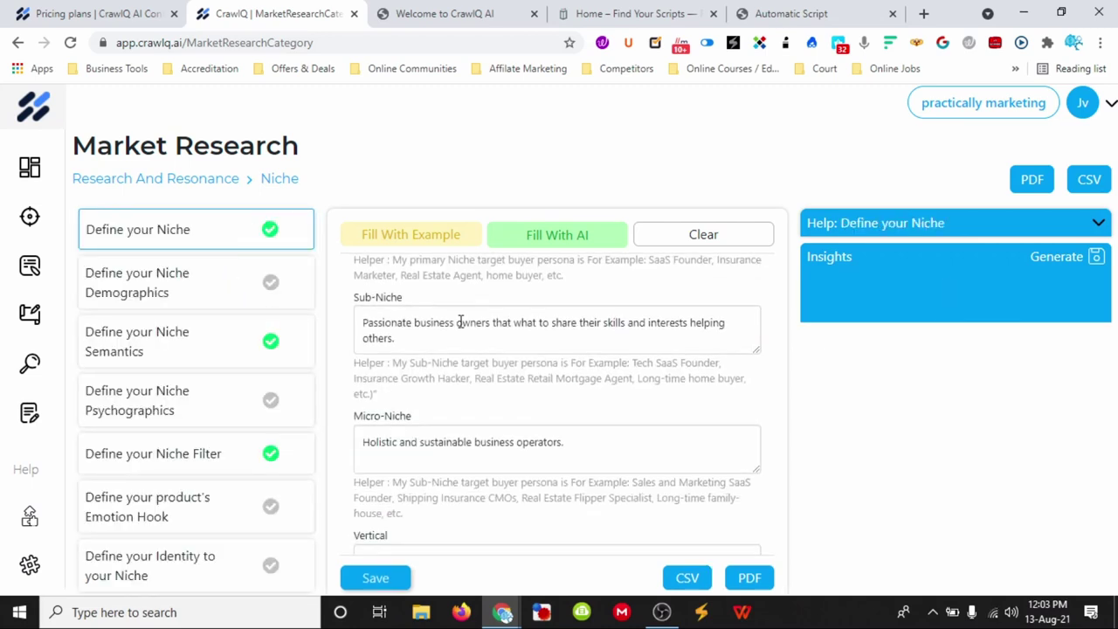
{"action": "scroll", "coordinate": [451, 324], "scroll_direction": "up", "scroll_amount": 1}
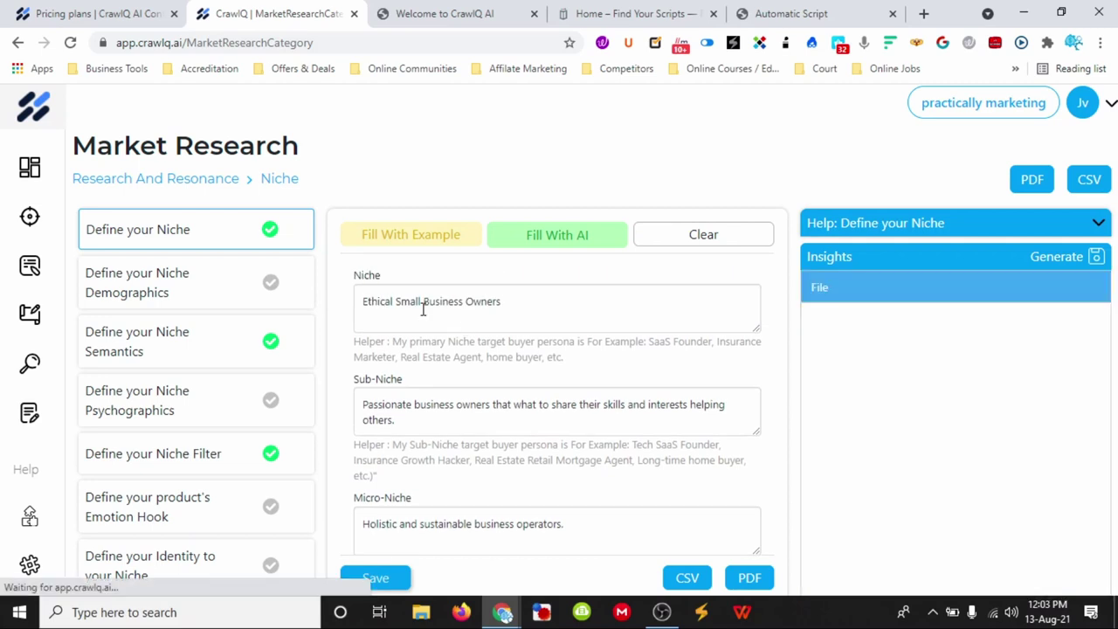
{"action": "scroll", "coordinate": [434, 320], "scroll_direction": "down", "scroll_amount": 1}
{"action": "scroll", "coordinate": [441, 336], "scroll_direction": "down", "scroll_amount": 3}
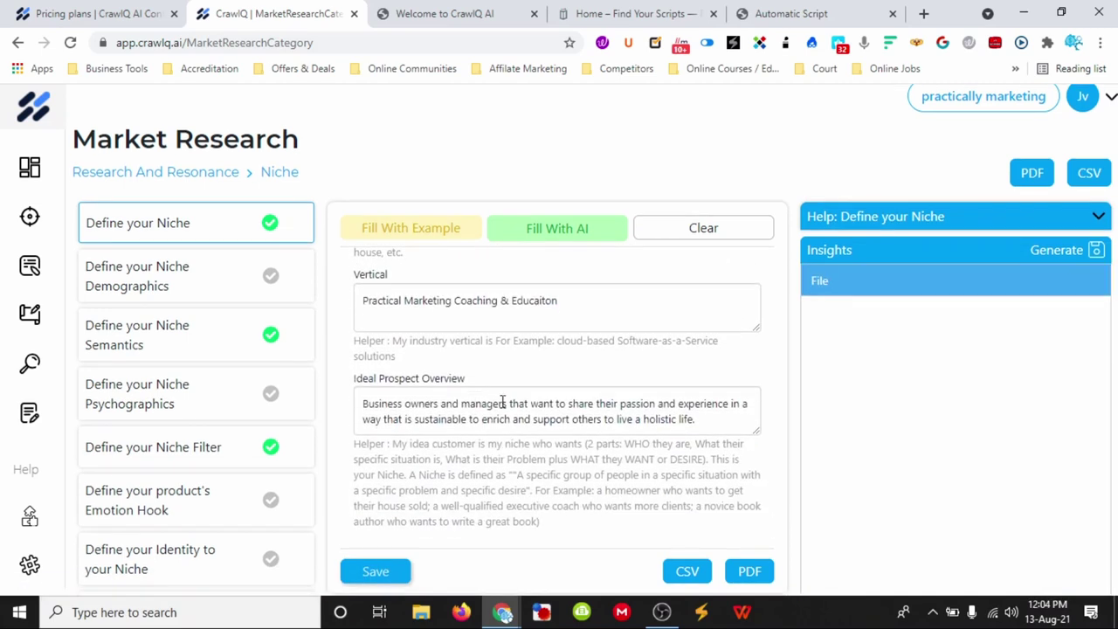
{"action": "scroll", "coordinate": [502, 400], "scroll_direction": "up", "scroll_amount": 1}
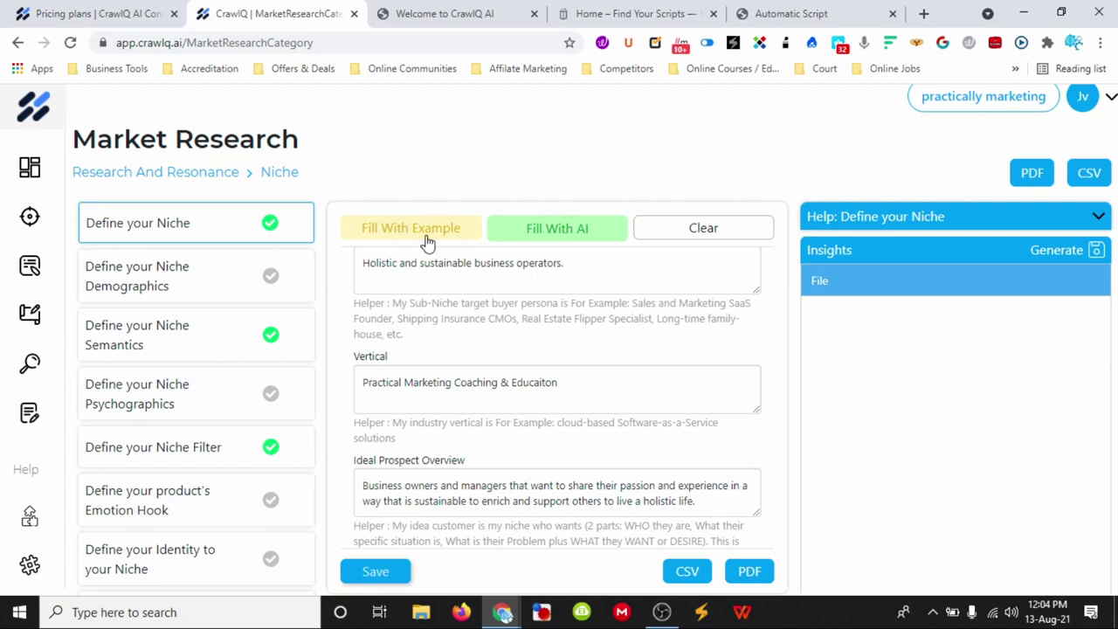
Open the Define your Niche Demographics section and review its company, role, gender, location and occupation answers.
{"action": "left_click", "coordinate": [174, 274]}
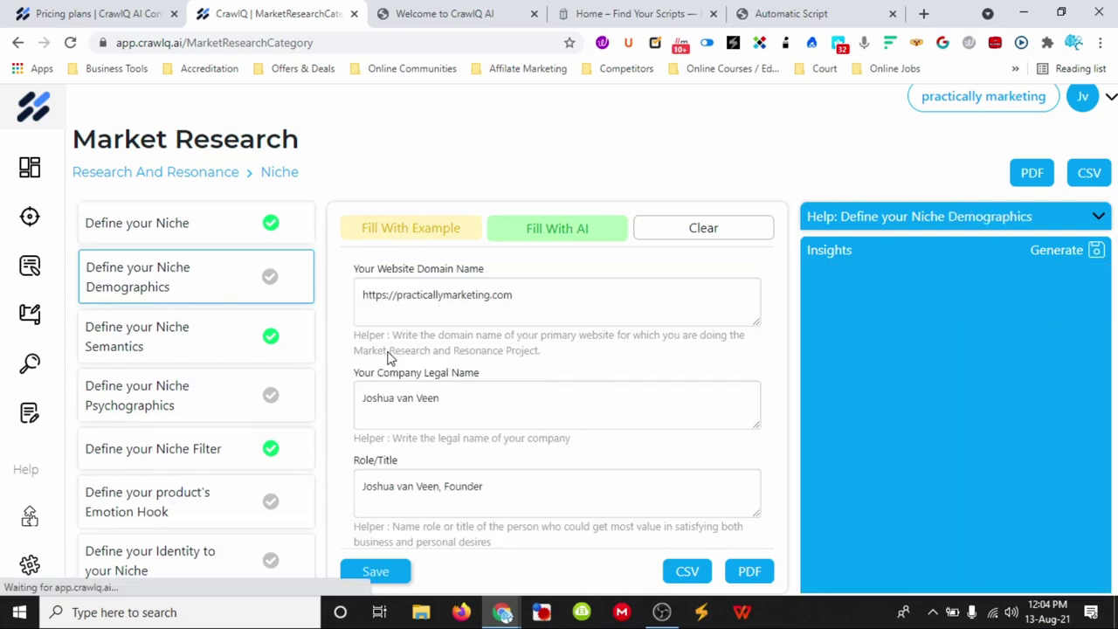
{"action": "scroll", "coordinate": [407, 367], "scroll_direction": "down", "scroll_amount": 2}
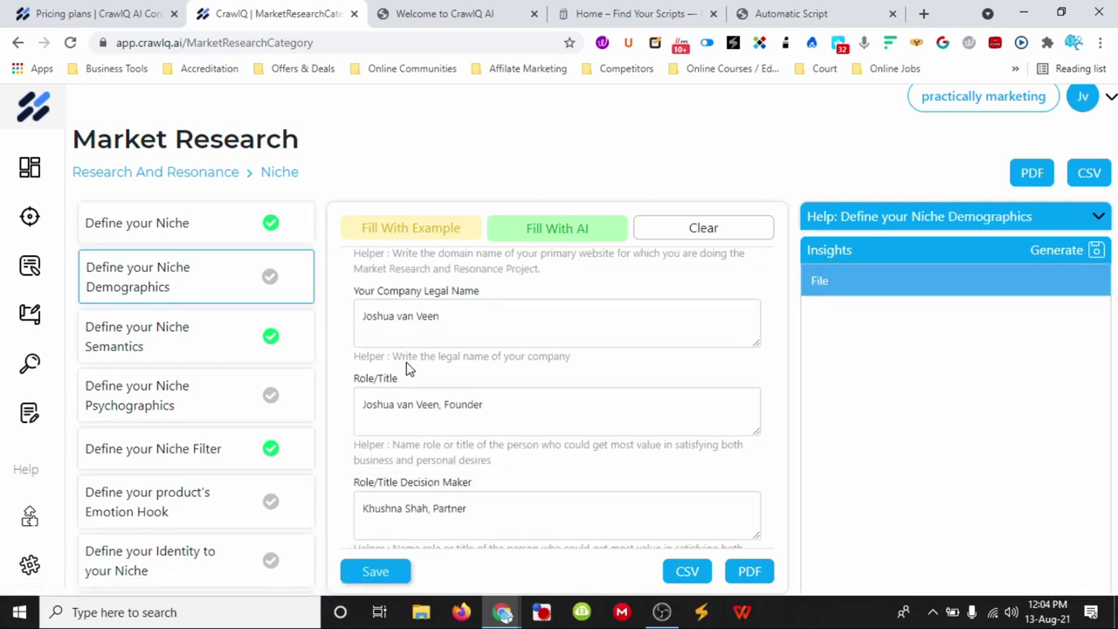
{"action": "scroll", "coordinate": [461, 391], "scroll_direction": "down", "scroll_amount": 5}
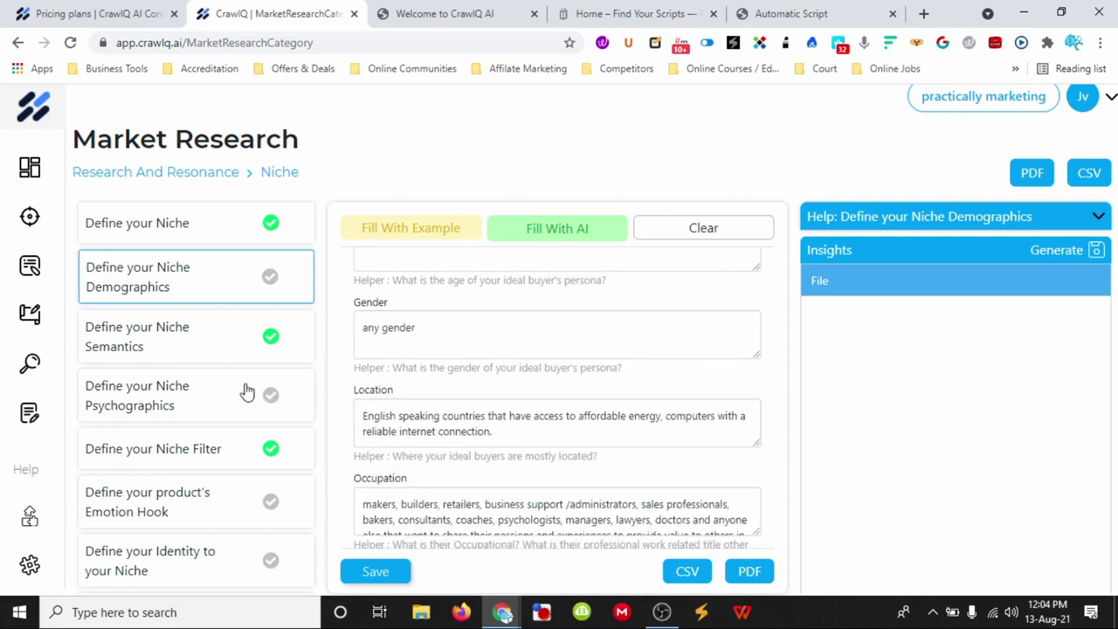
Open the Define your Niche Semantics section and review its main topic and long tail topic answers.
{"action": "left_click", "coordinate": [178, 337]}
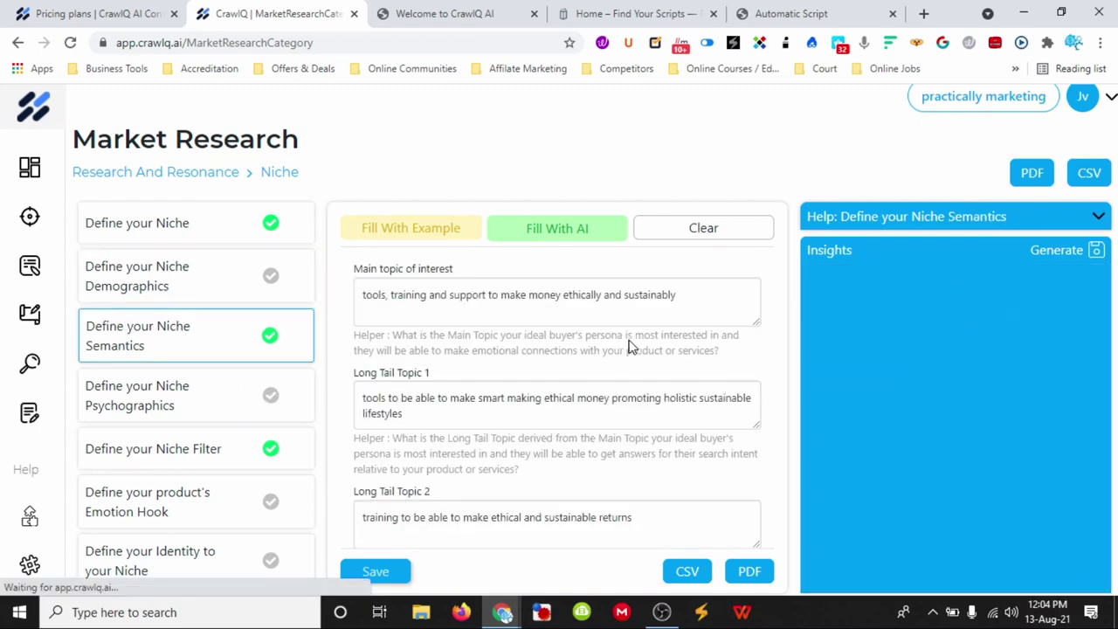
{"action": "scroll", "coordinate": [466, 393], "scroll_direction": "down", "scroll_amount": 5}
{"action": "scroll", "coordinate": [467, 396], "scroll_direction": "down", "scroll_amount": 1}
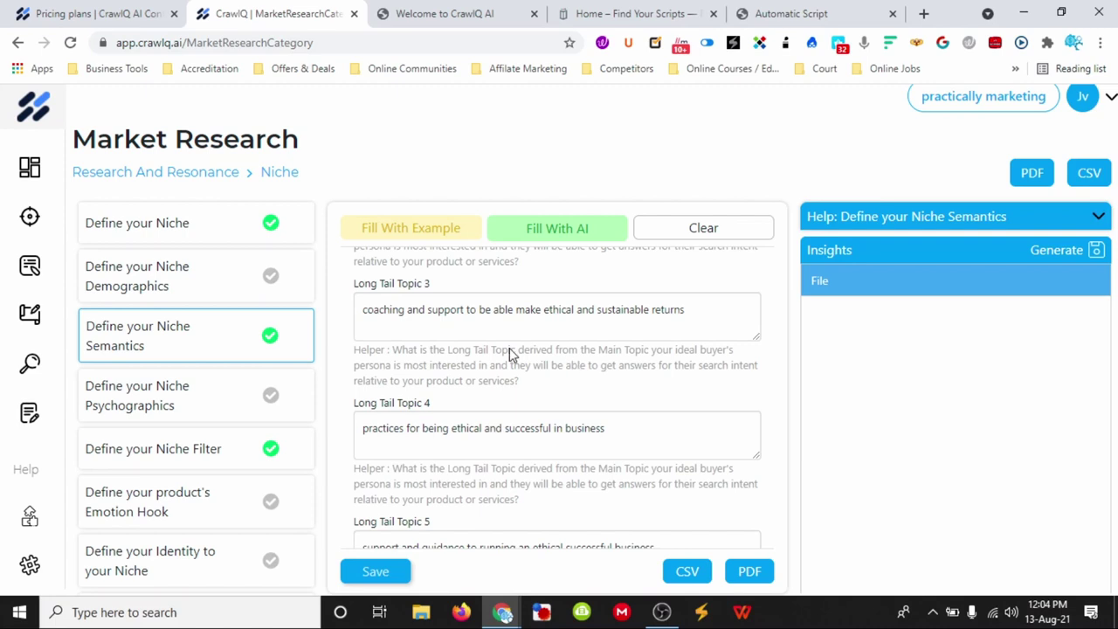
Fill the Define your Niche Psychographics section with the example answers, check them and save the section.
{"action": "left_click", "coordinate": [145, 393]}
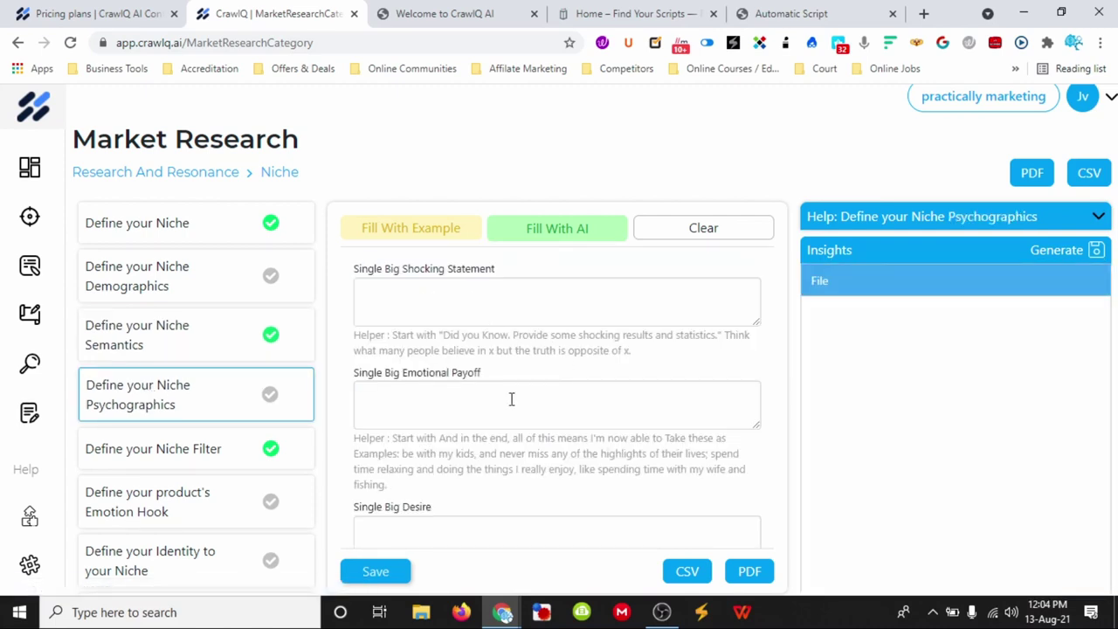
{"action": "scroll", "coordinate": [512, 397], "scroll_direction": "down", "scroll_amount": 2}
{"action": "left_click", "coordinate": [433, 236]}
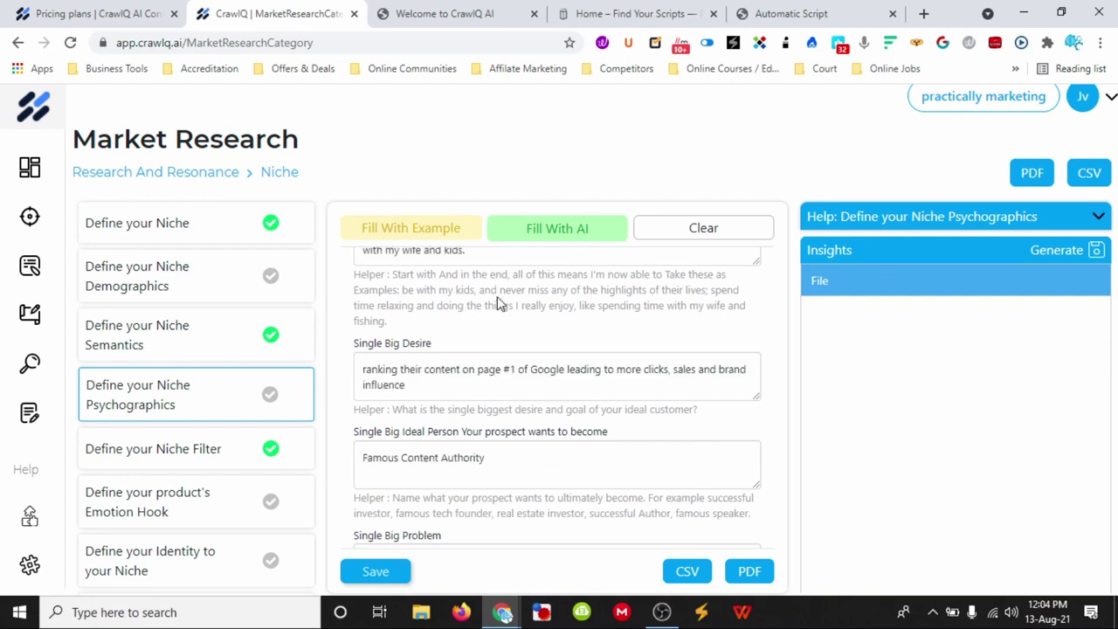
{"action": "scroll", "coordinate": [529, 351], "scroll_direction": "up", "scroll_amount": 2}
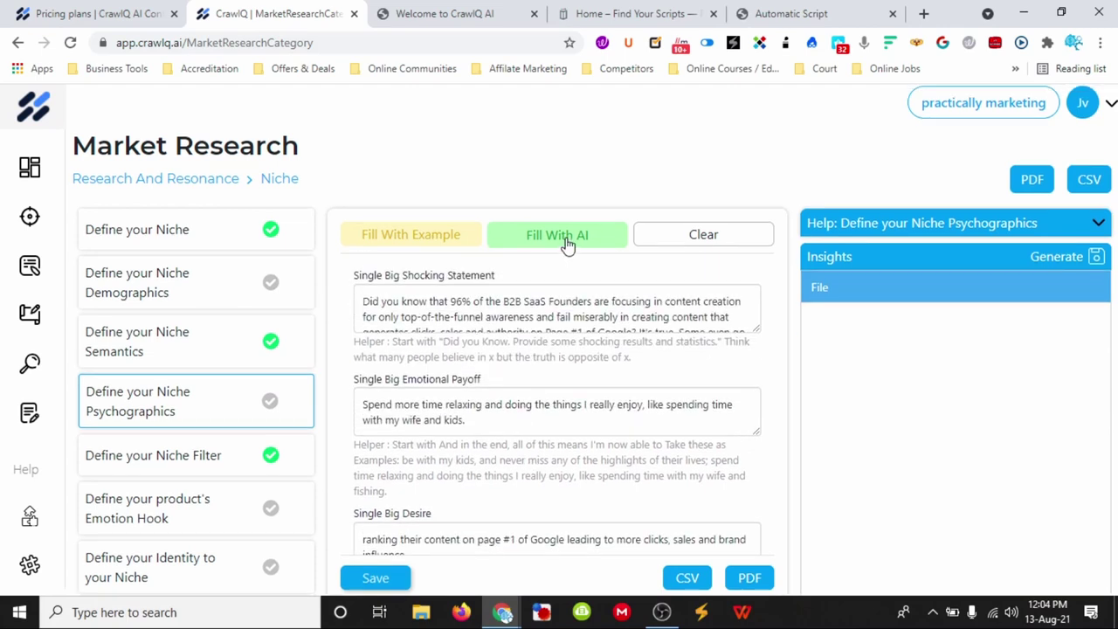
{"action": "scroll", "coordinate": [464, 367], "scroll_direction": "down", "scroll_amount": 2}
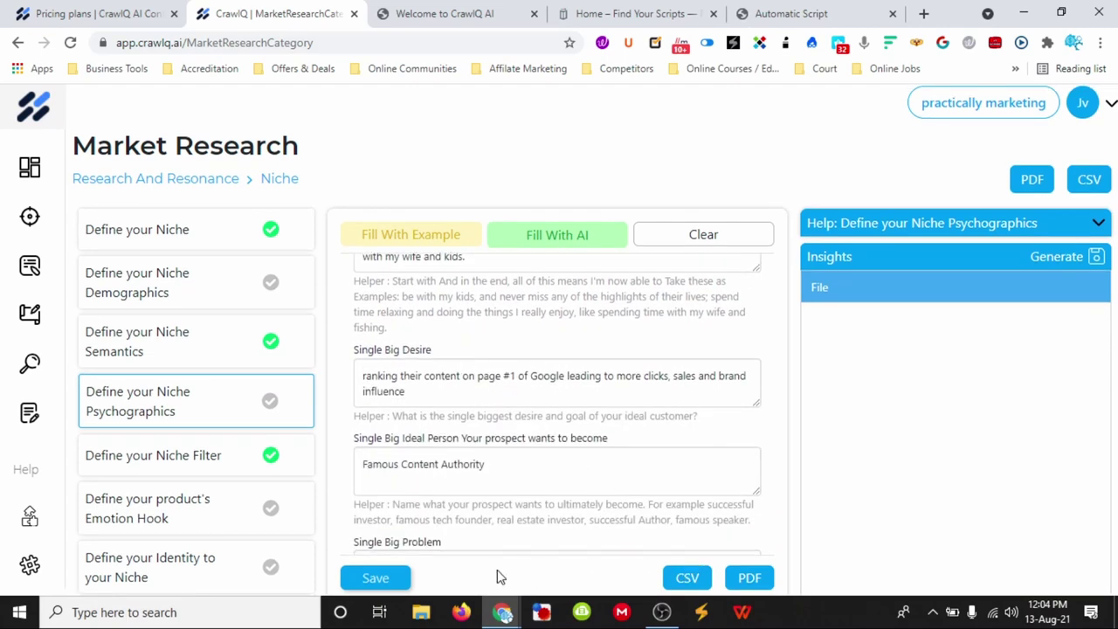
{"action": "left_click", "coordinate": [376, 578]}
Review the acceptance and rejection criteria in the Define your Niche Filter section.
{"action": "scroll", "coordinate": [489, 400], "scroll_direction": "down", "scroll_amount": 4}
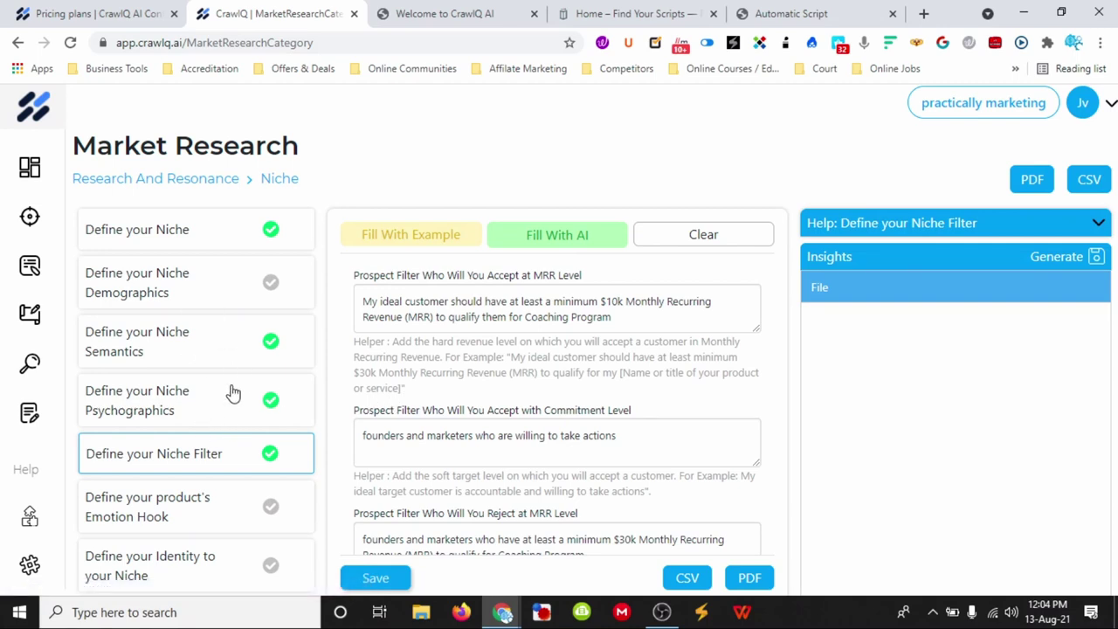
{"action": "scroll", "coordinate": [581, 405], "scroll_direction": "down", "scroll_amount": 2}
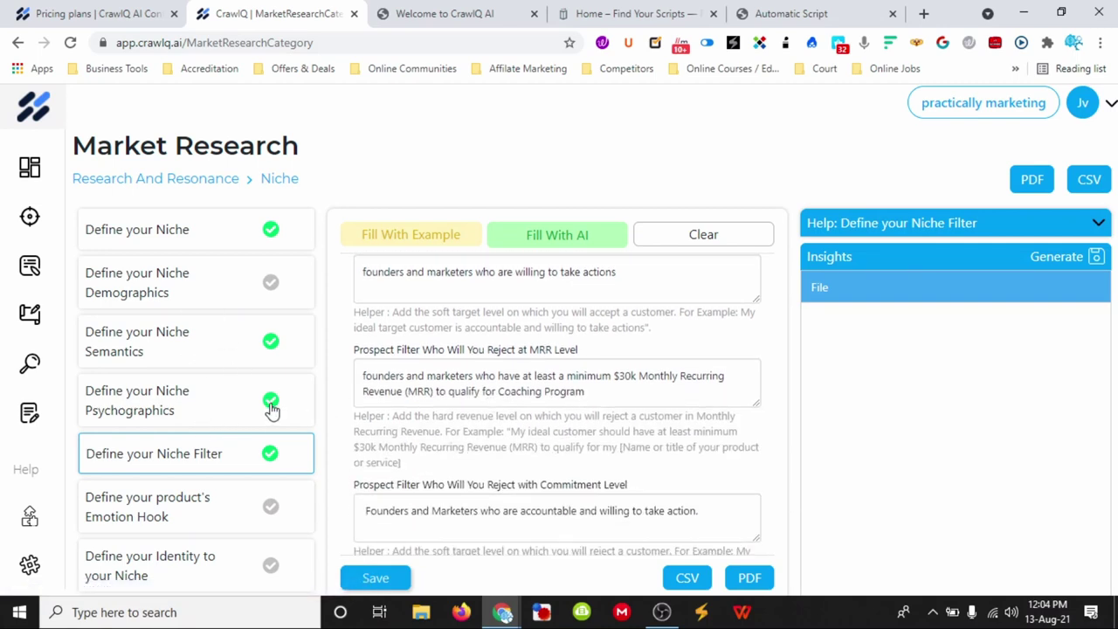
Save the Define your Niche Filter section, and fill the Define your product's Emotion Hook section with the example answers and save it.
{"action": "scroll", "coordinate": [272, 411], "scroll_direction": "down", "scroll_amount": 2}
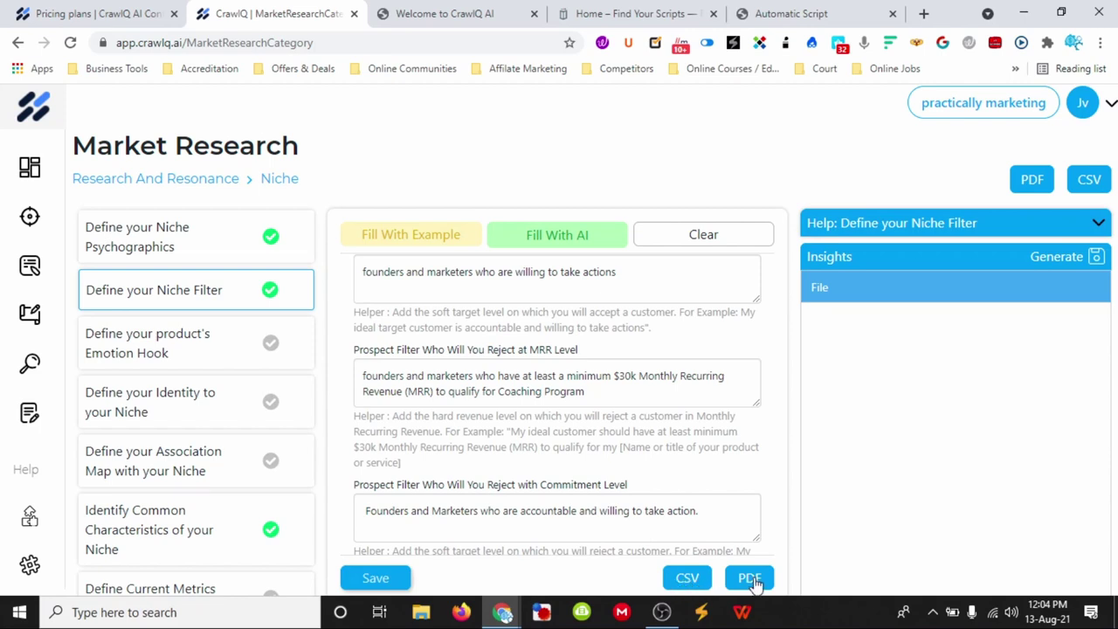
{"action": "left_click", "coordinate": [408, 579]}
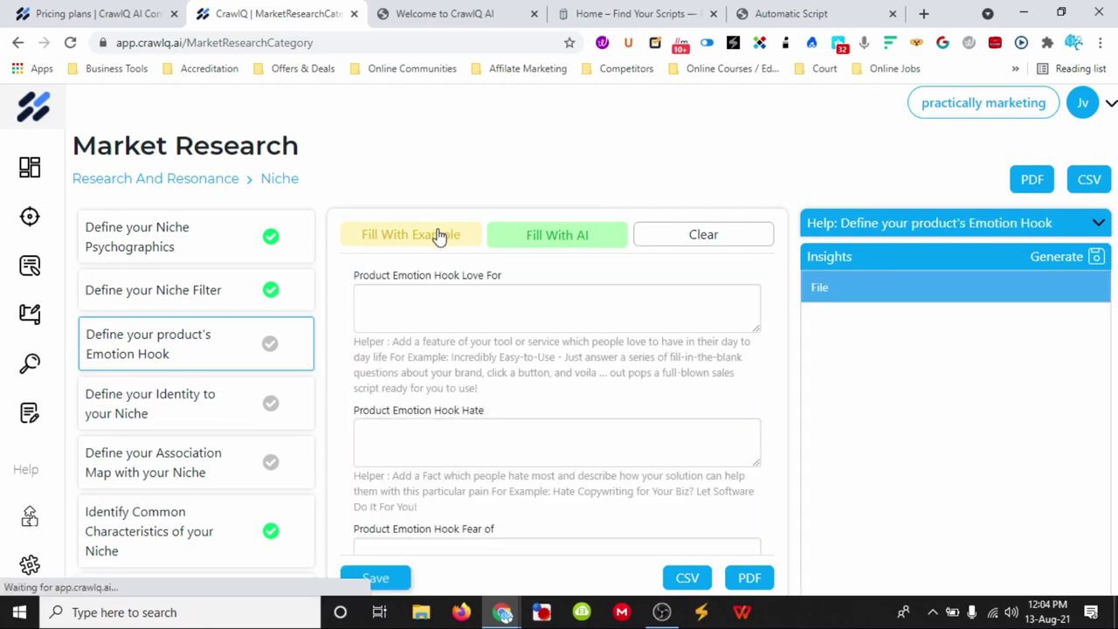
{"action": "left_click", "coordinate": [439, 236]}
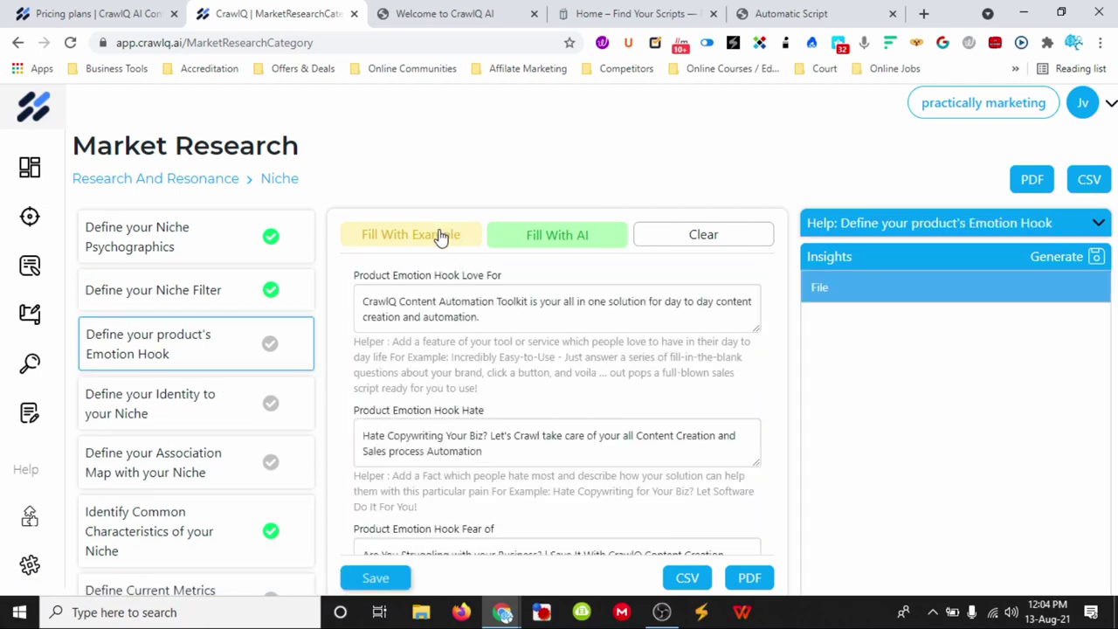
{"action": "left_click", "coordinate": [408, 579]}
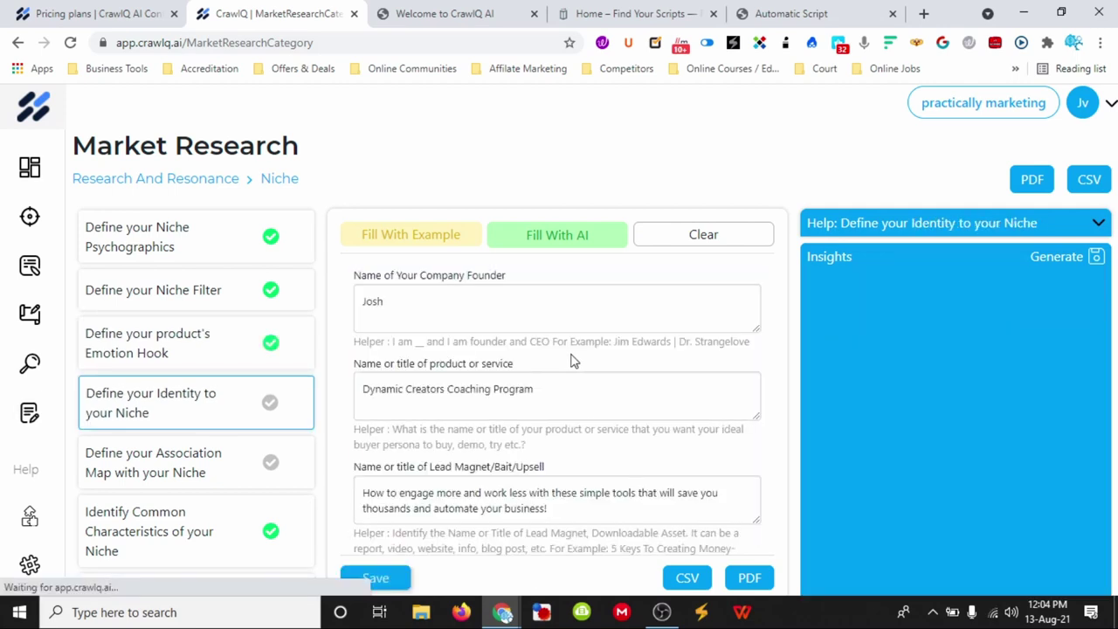
Fill the Define your Association Map with your Niche section with the example answers and save it.
{"action": "scroll", "coordinate": [573, 360], "scroll_direction": "down", "scroll_amount": 1}
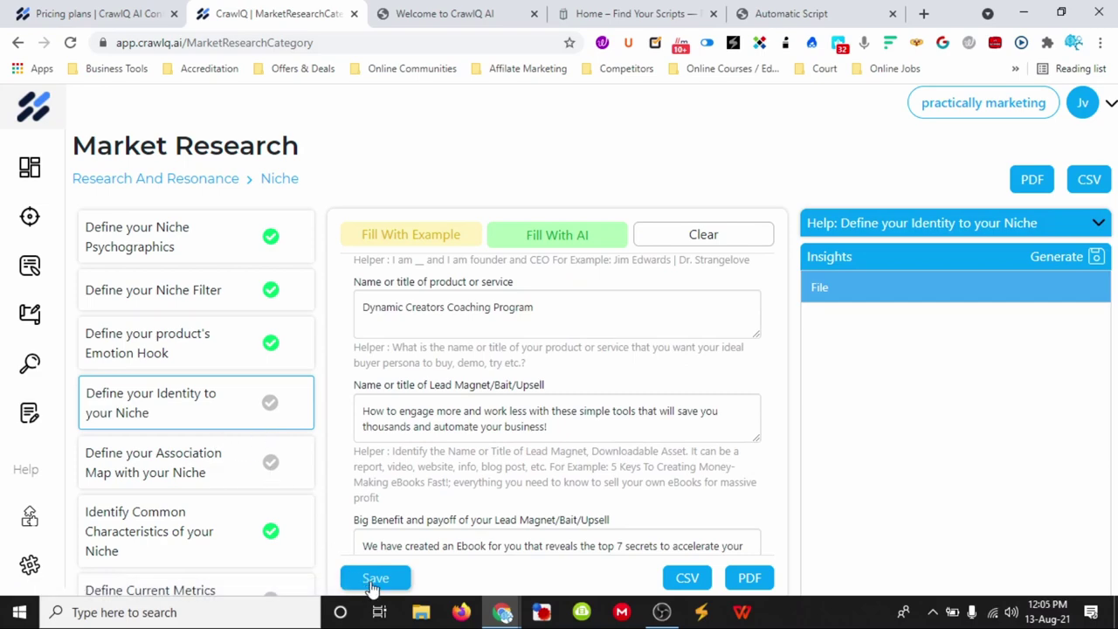
{"action": "left_click", "coordinate": [194, 460]}
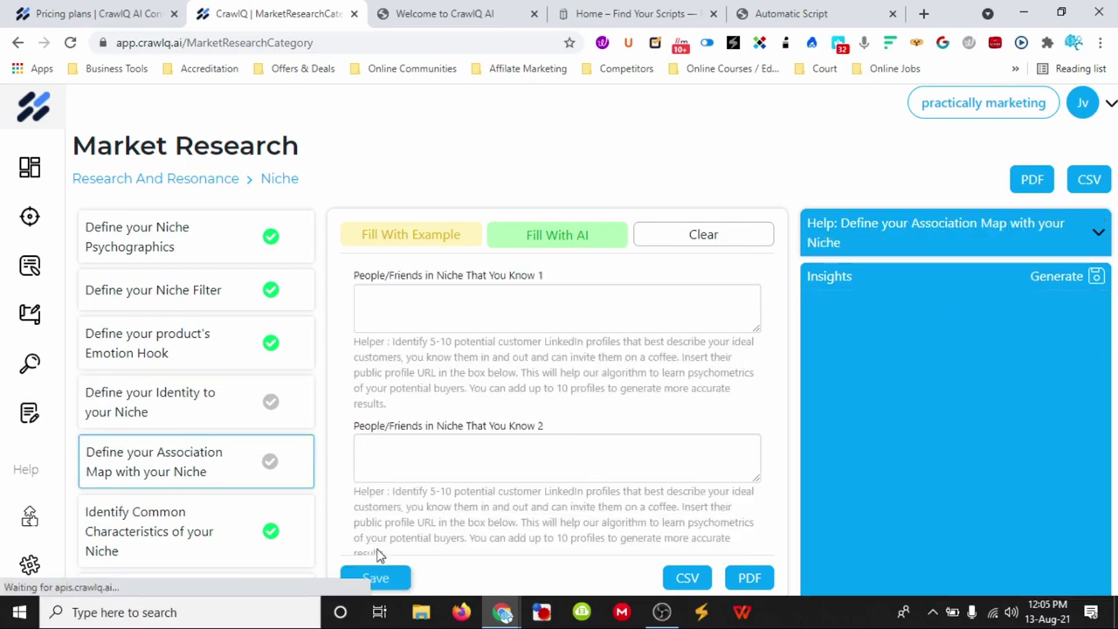
{"action": "left_click", "coordinate": [450, 243]}
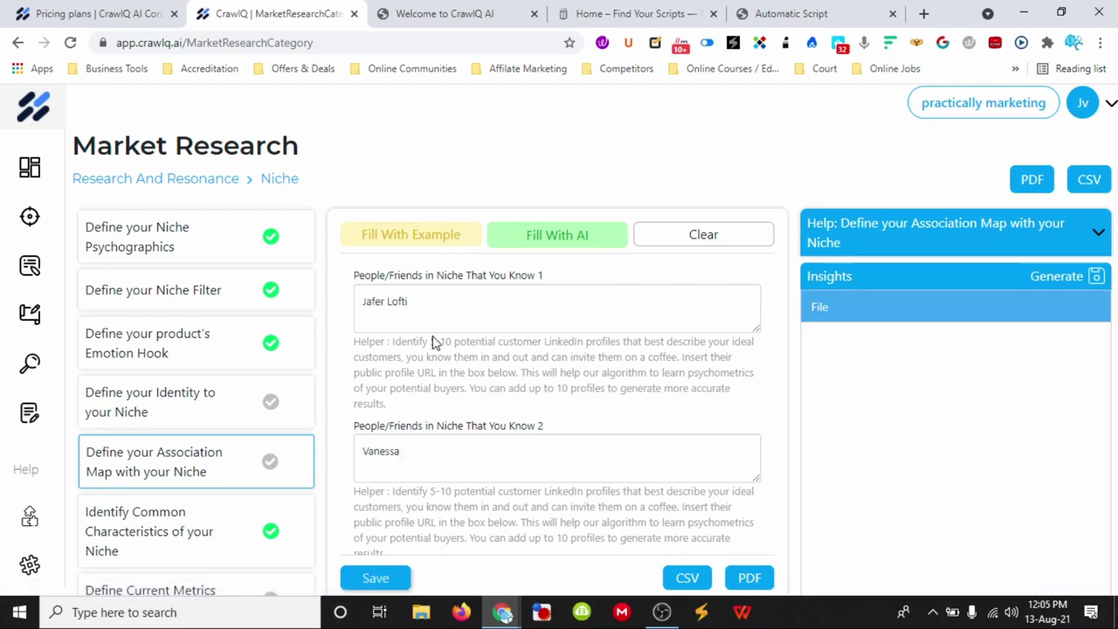
{"action": "left_click", "coordinate": [387, 578]}
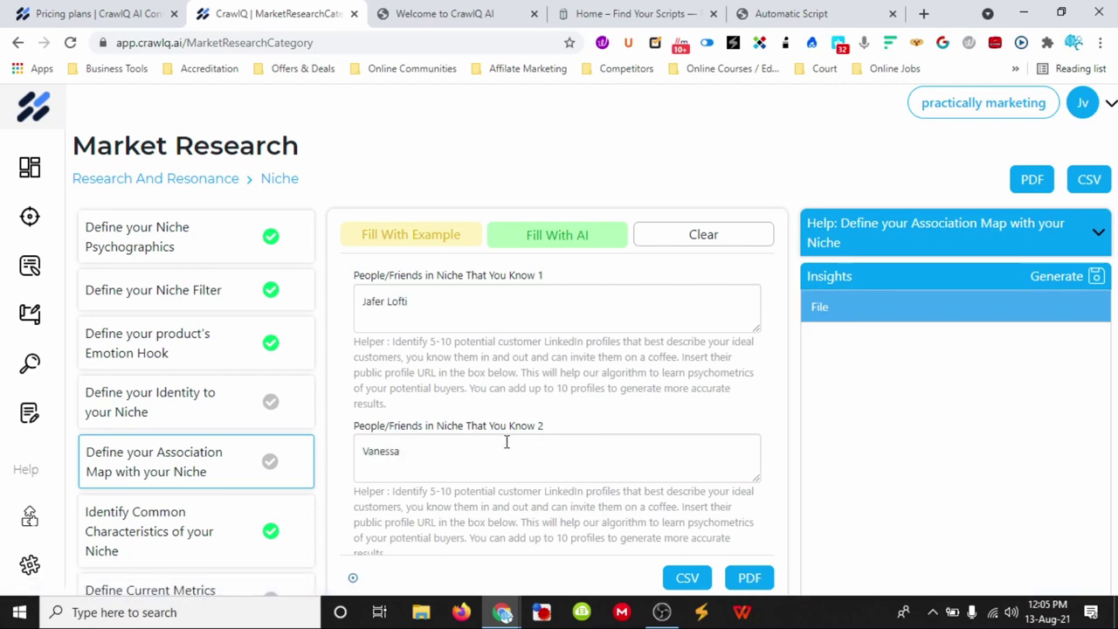
Return to the Define your Identity to your Niche section and save its existing answers.
{"action": "scroll", "coordinate": [274, 477], "scroll_direction": "down", "scroll_amount": 1}
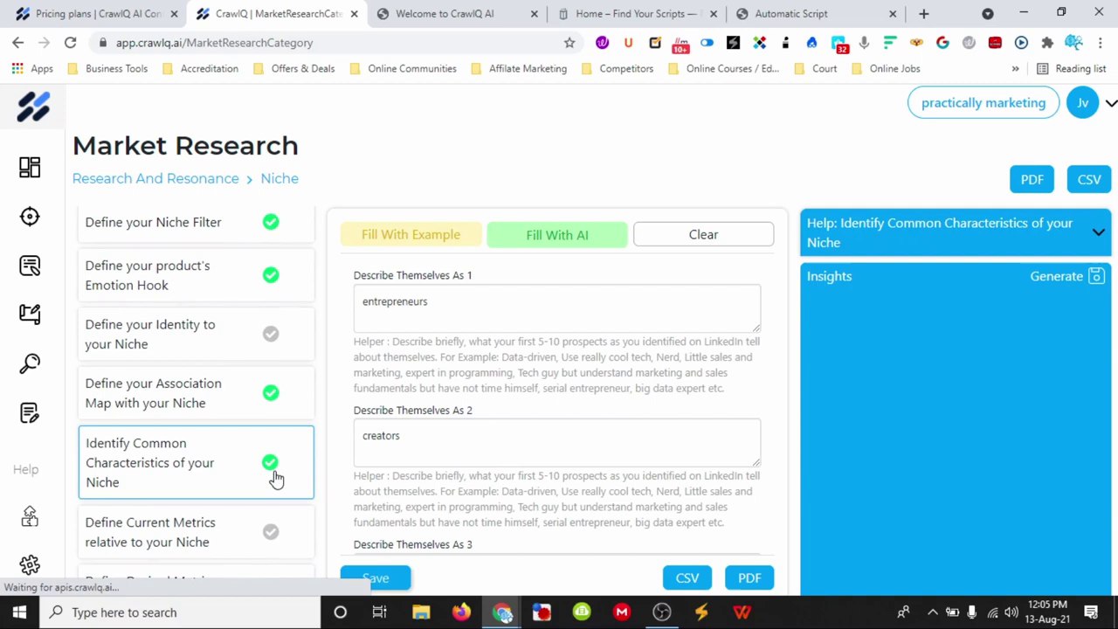
{"action": "left_click", "coordinate": [210, 327]}
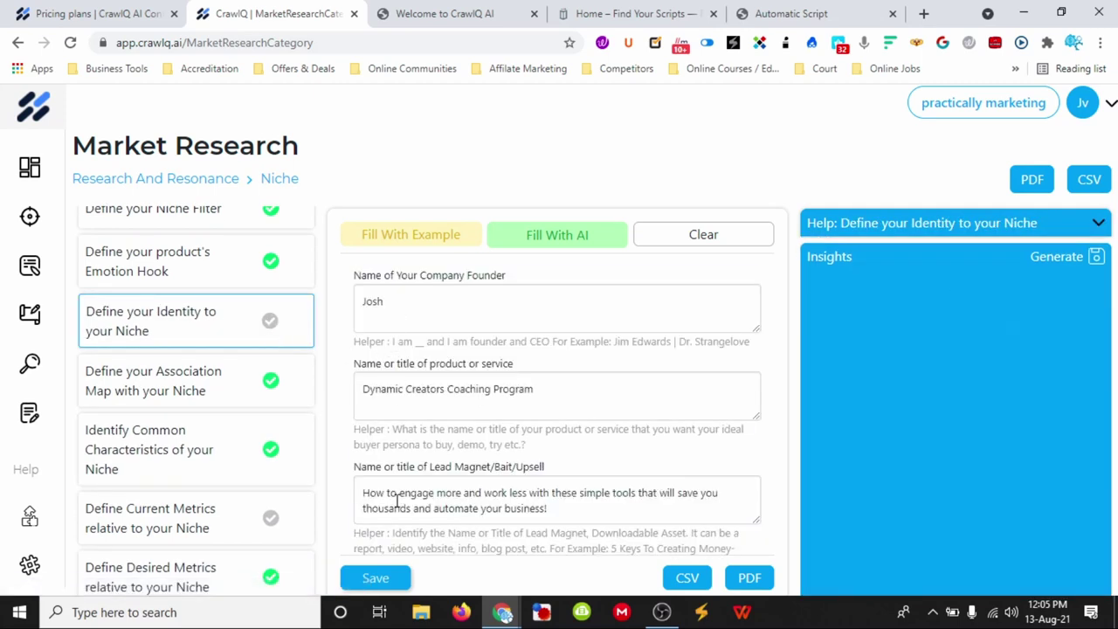
{"action": "left_click", "coordinate": [371, 578]}
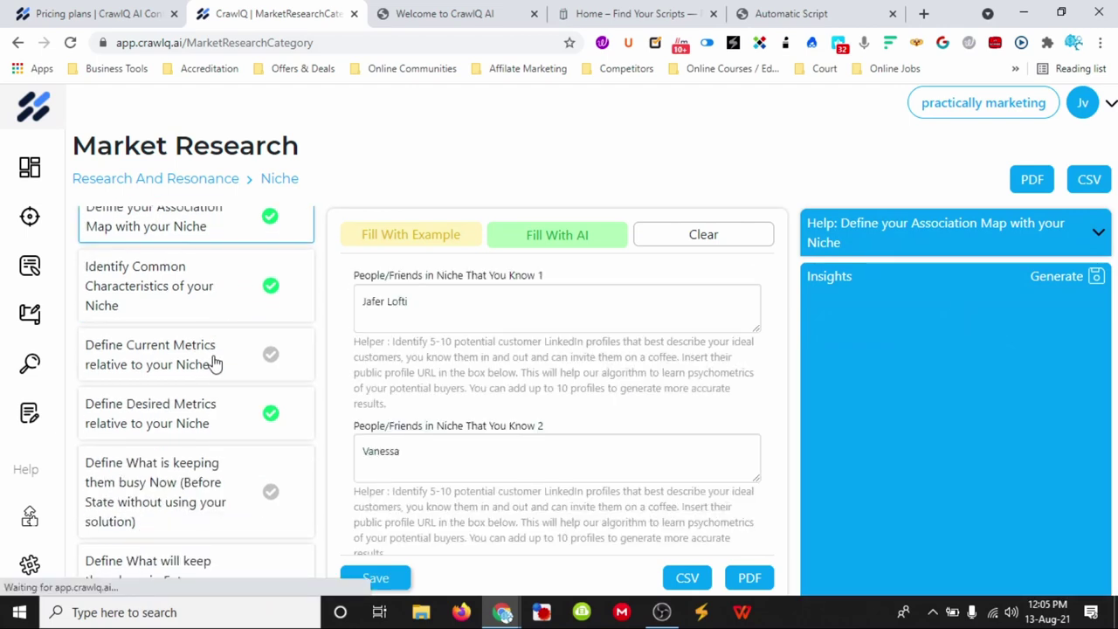
Fill the Define Current Metrics relative to your Niche section with the example answers, save it and review the desired metrics.
{"action": "left_click", "coordinate": [216, 362]}
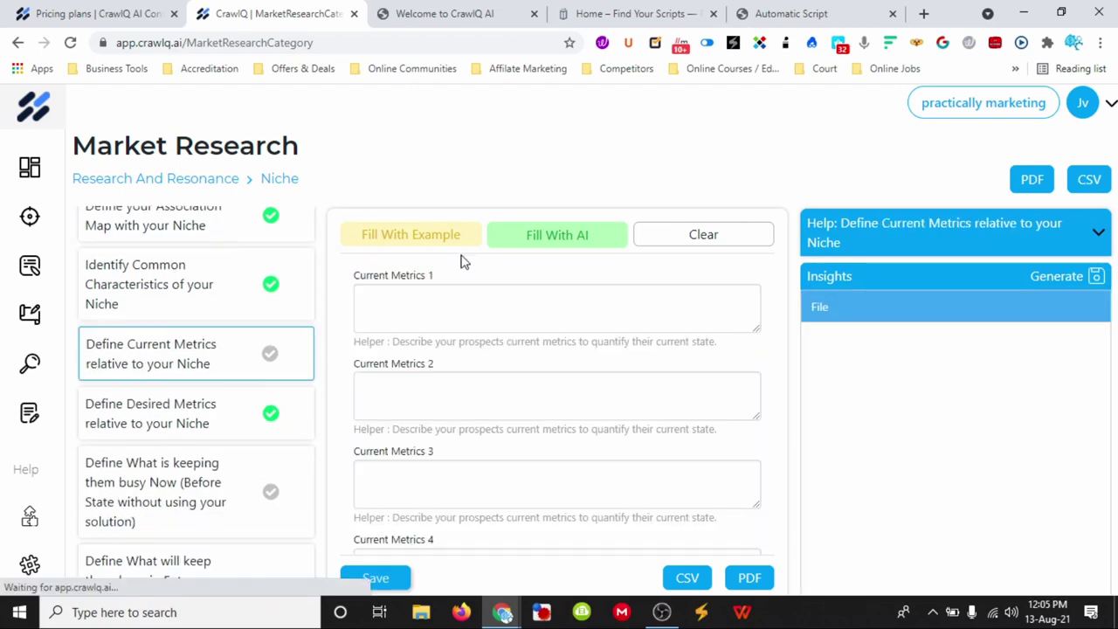
{"action": "left_click", "coordinate": [450, 236]}
{"action": "left_click", "coordinate": [385, 577]}
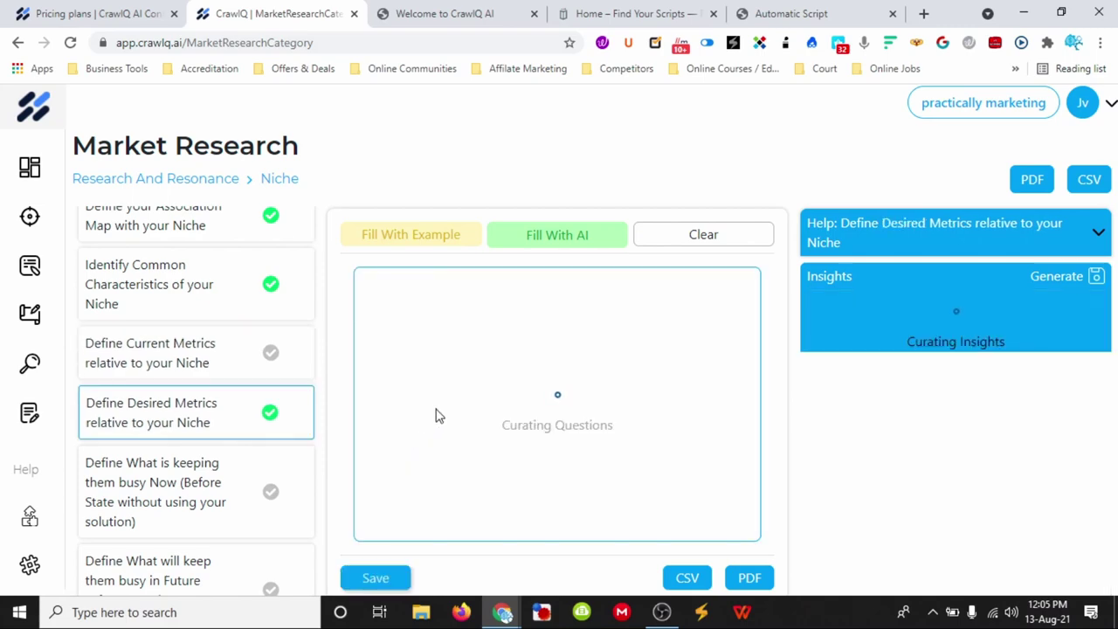
{"action": "scroll", "coordinate": [493, 405], "scroll_direction": "down", "scroll_amount": 3}
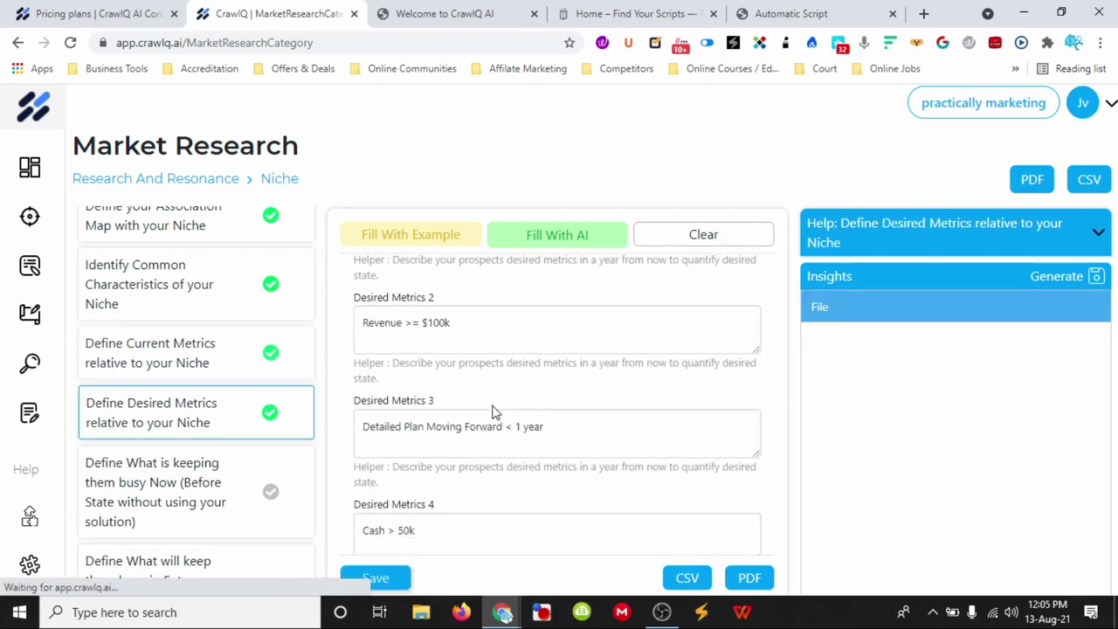
Try to fill the Define What is keeping them busy Now section with AI answers and check its first activity question.
{"action": "left_click", "coordinate": [207, 484]}
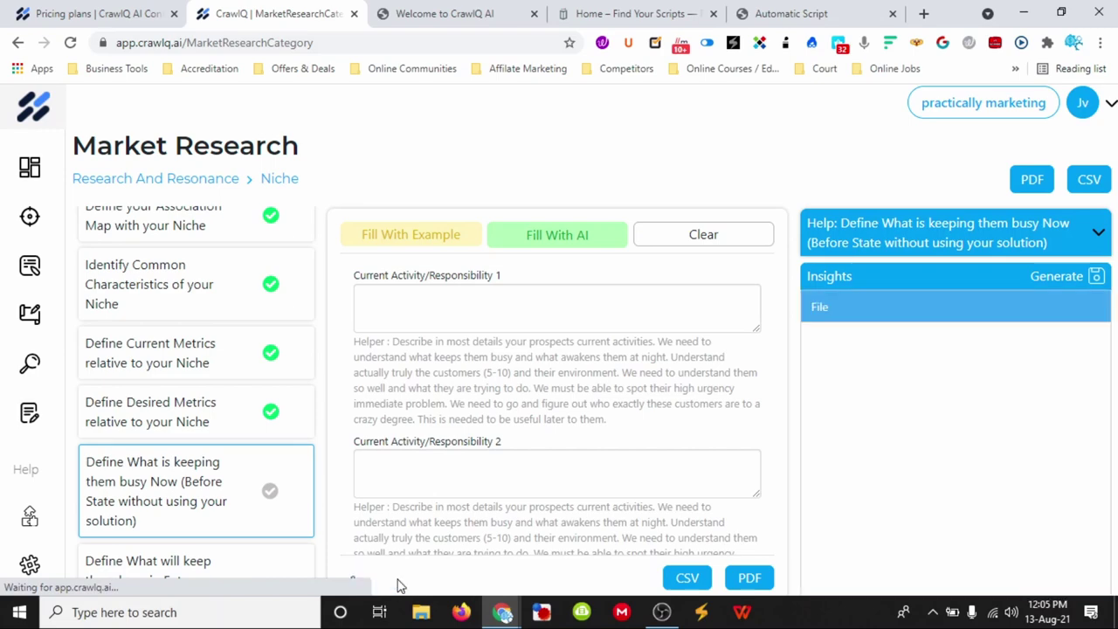
{"action": "left_click", "coordinate": [550, 237]}
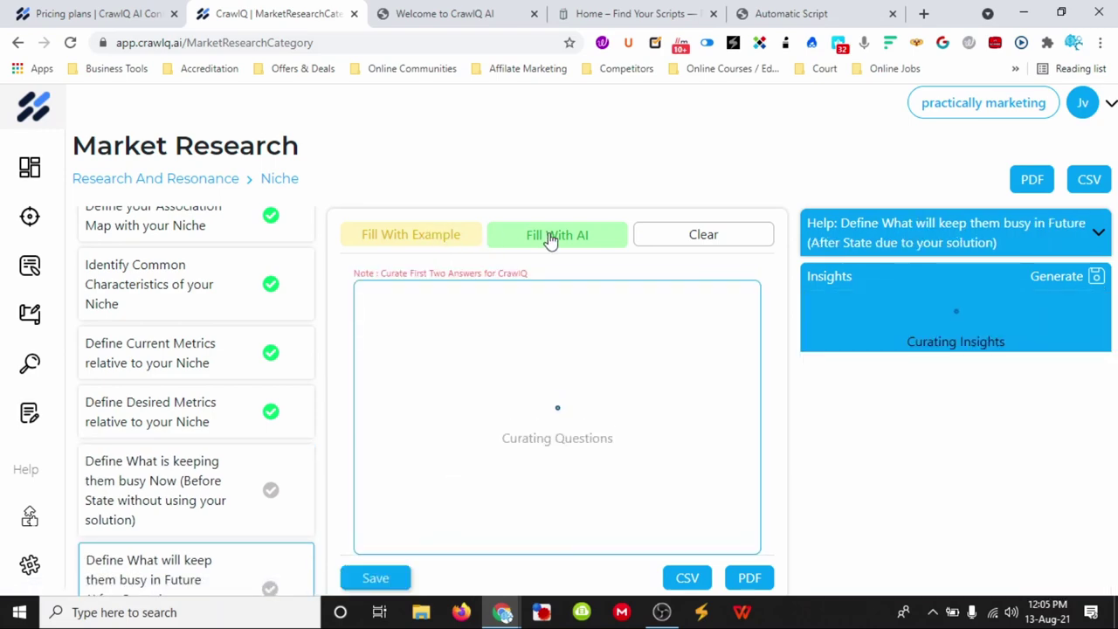
{"action": "left_click", "coordinate": [218, 486]}
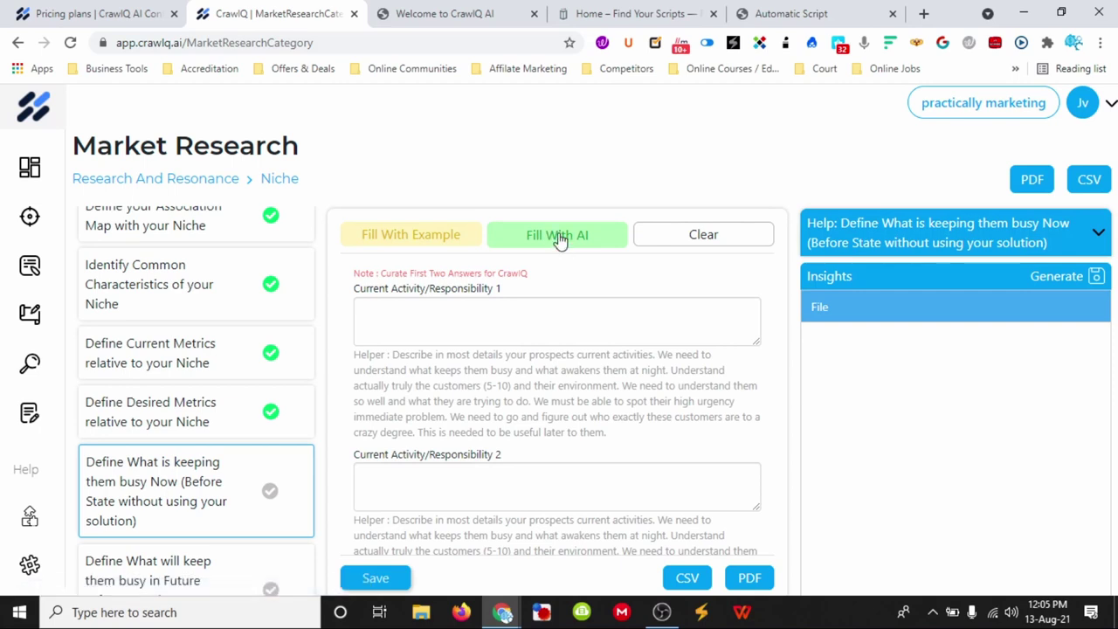
{"action": "left_click_drag", "start_coordinate": [360, 358], "coordinate": [626, 443]}
{"action": "left_click", "coordinate": [605, 389]}
Switch to the Funnel Scripts members site and look through its script collections, quick links and online script categories.
{"action": "left_click", "coordinate": [611, 18]}
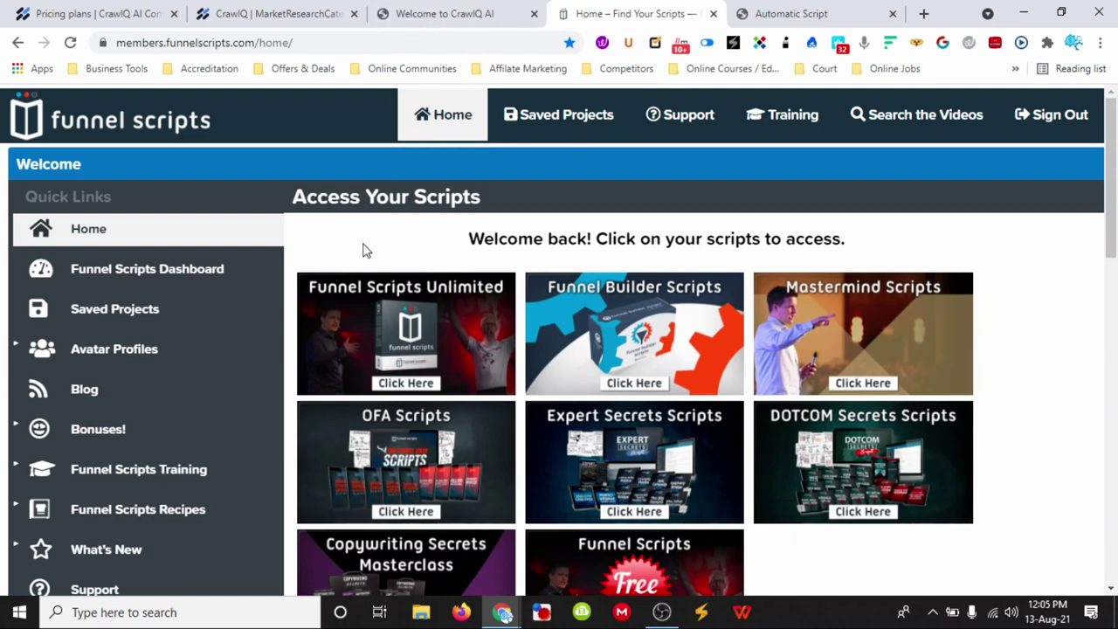
{"action": "scroll", "coordinate": [362, 244], "scroll_direction": "down", "scroll_amount": 1}
{"action": "scroll", "coordinate": [122, 314], "scroll_direction": "down", "scroll_amount": 2}
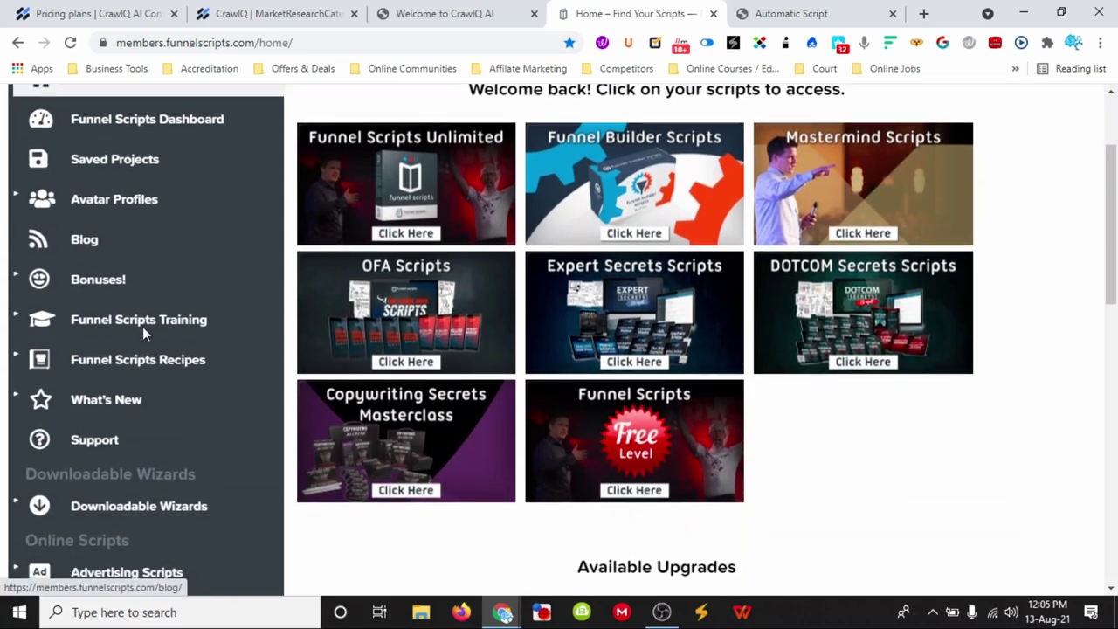
{"action": "scroll", "coordinate": [198, 338], "scroll_direction": "down", "scroll_amount": 2}
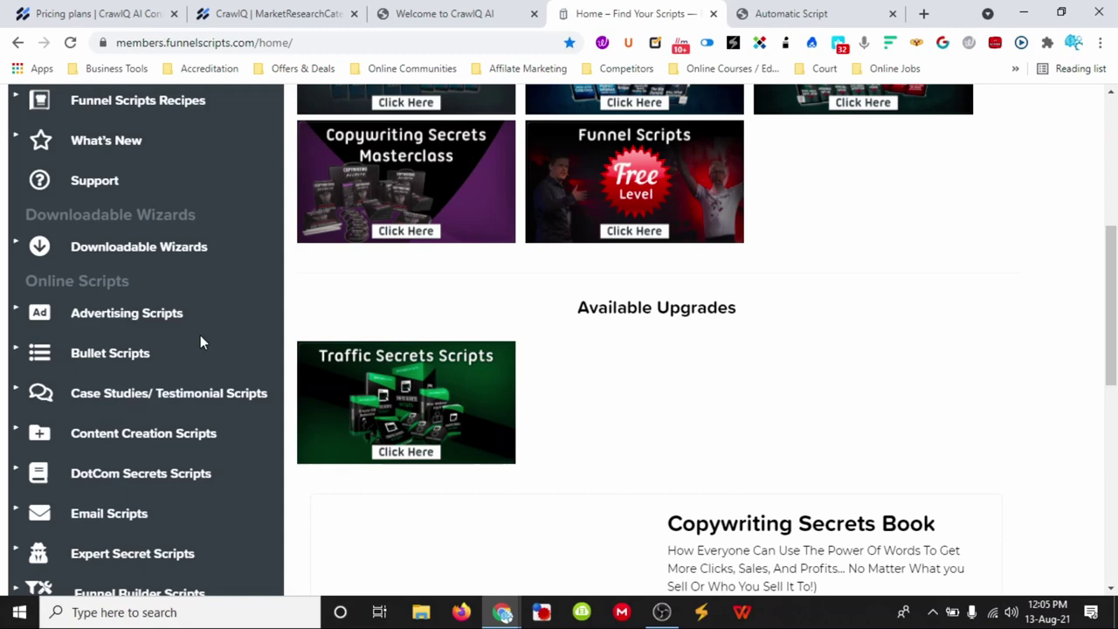
{"action": "scroll", "coordinate": [241, 407], "scroll_direction": "down", "scroll_amount": 2}
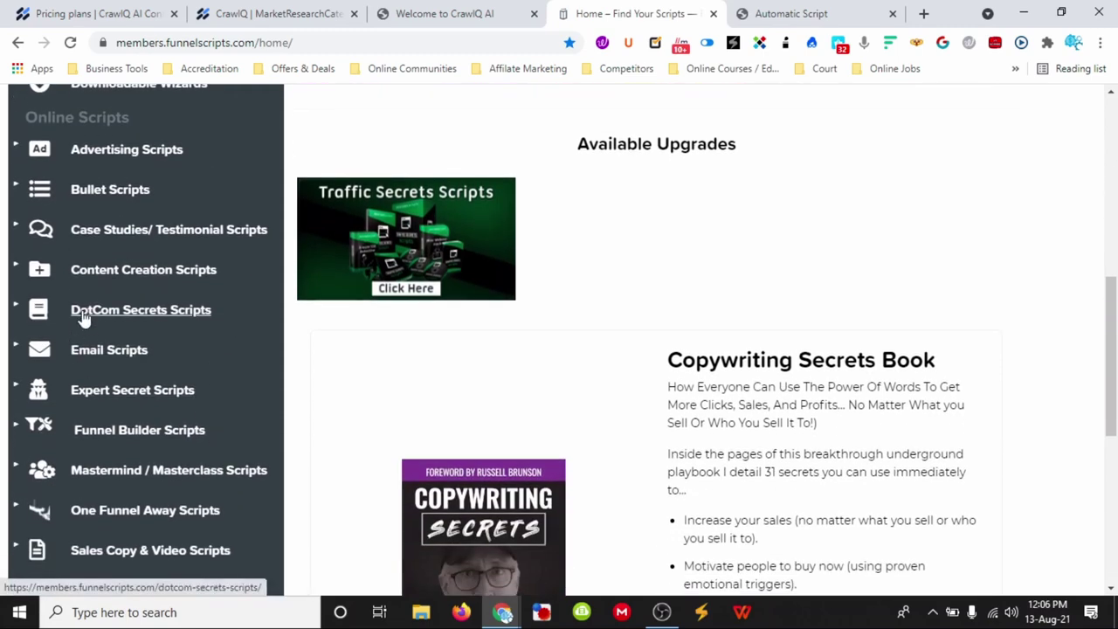
{"action": "scroll", "coordinate": [105, 288], "scroll_direction": "down", "scroll_amount": 1}
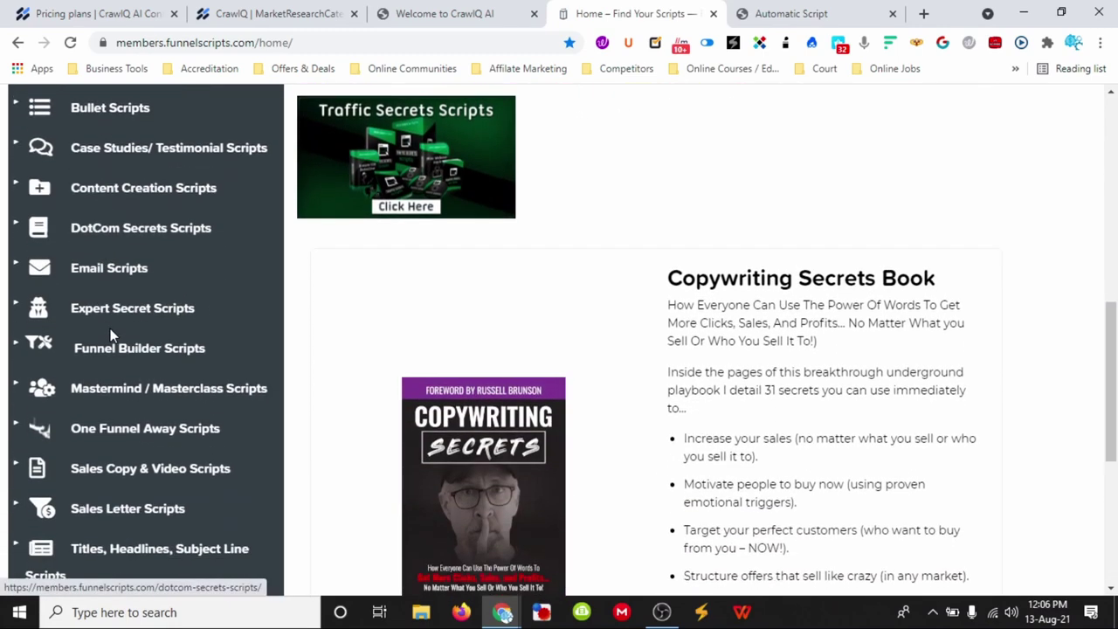
{"action": "scroll", "coordinate": [112, 339], "scroll_direction": "down", "scroll_amount": 1}
{"action": "scroll", "coordinate": [140, 358], "scroll_direction": "up", "scroll_amount": 6}
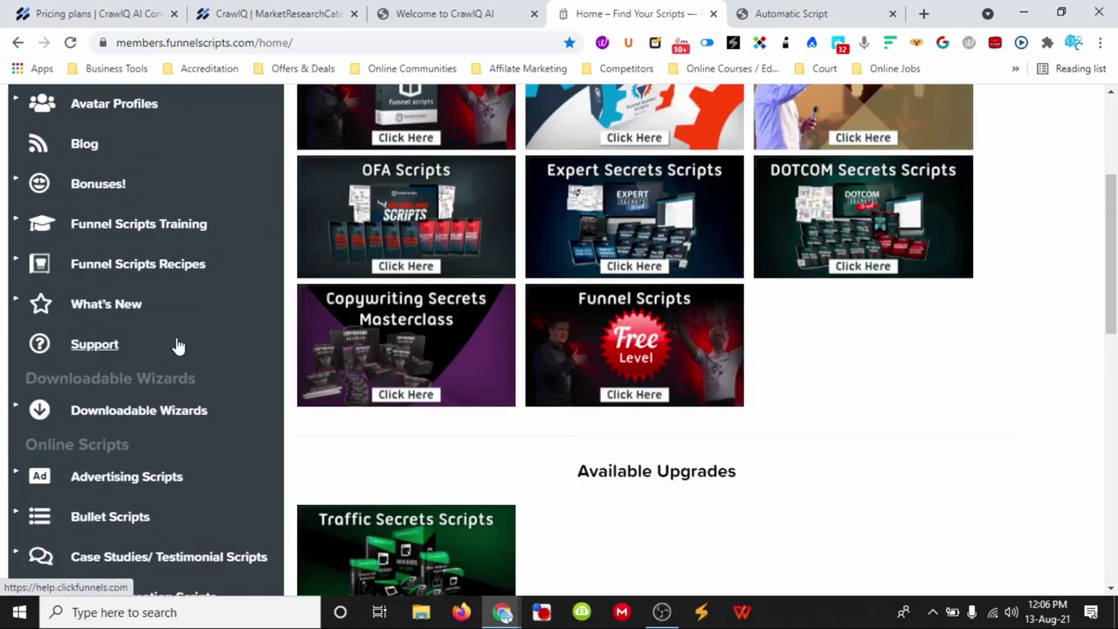
{"action": "scroll", "coordinate": [177, 347], "scroll_direction": "up", "scroll_amount": 2}
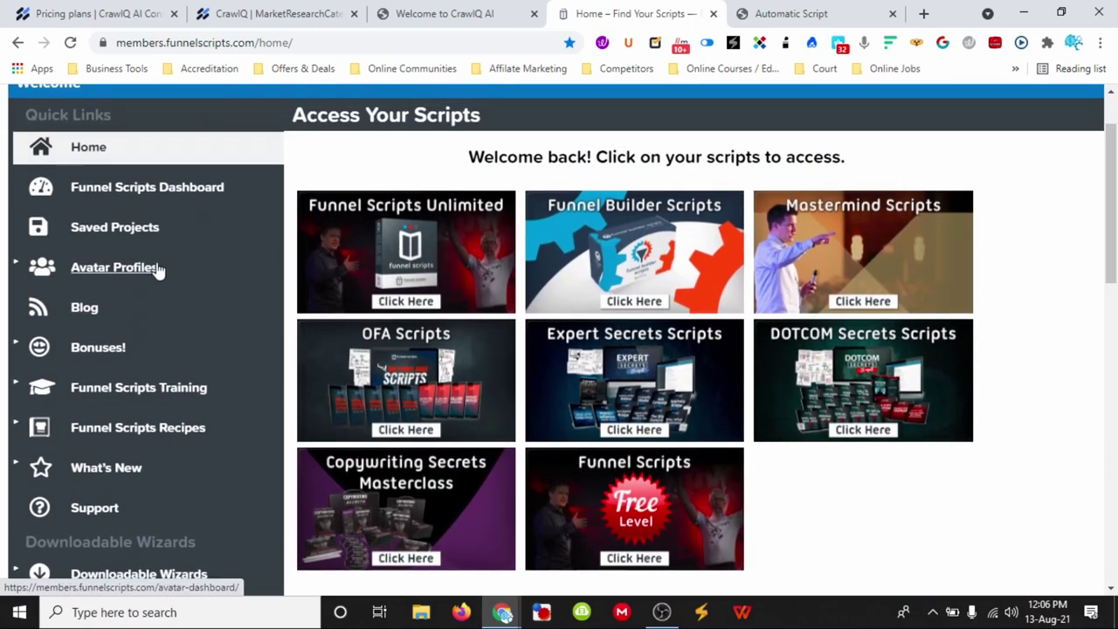
Open the Avatar Profiles dashboard and compare the Avatar Profiles and Product Specific Avatar options.
{"action": "mouse_move", "coordinate": [142, 272]}
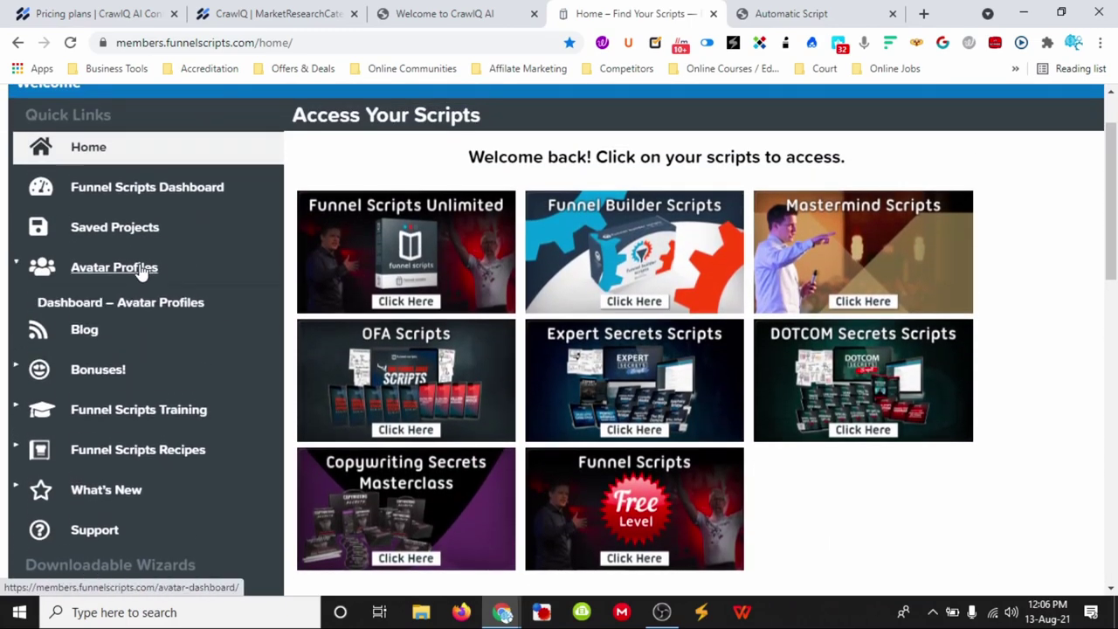
{"action": "left_click", "coordinate": [159, 306]}
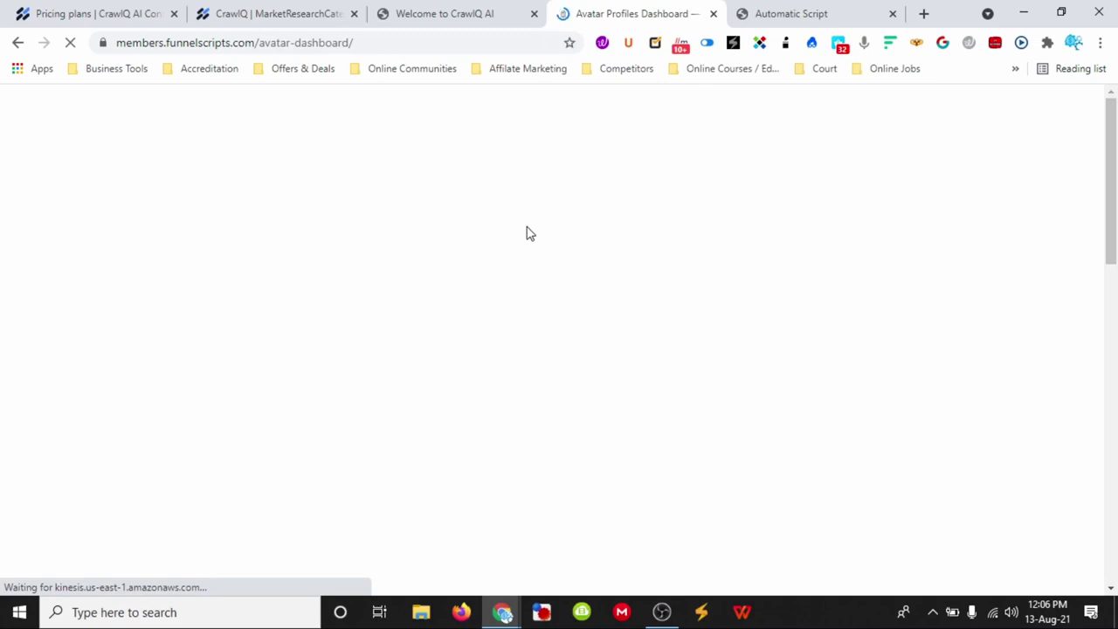
{"action": "scroll", "coordinate": [568, 332], "scroll_direction": "down", "scroll_amount": 5}
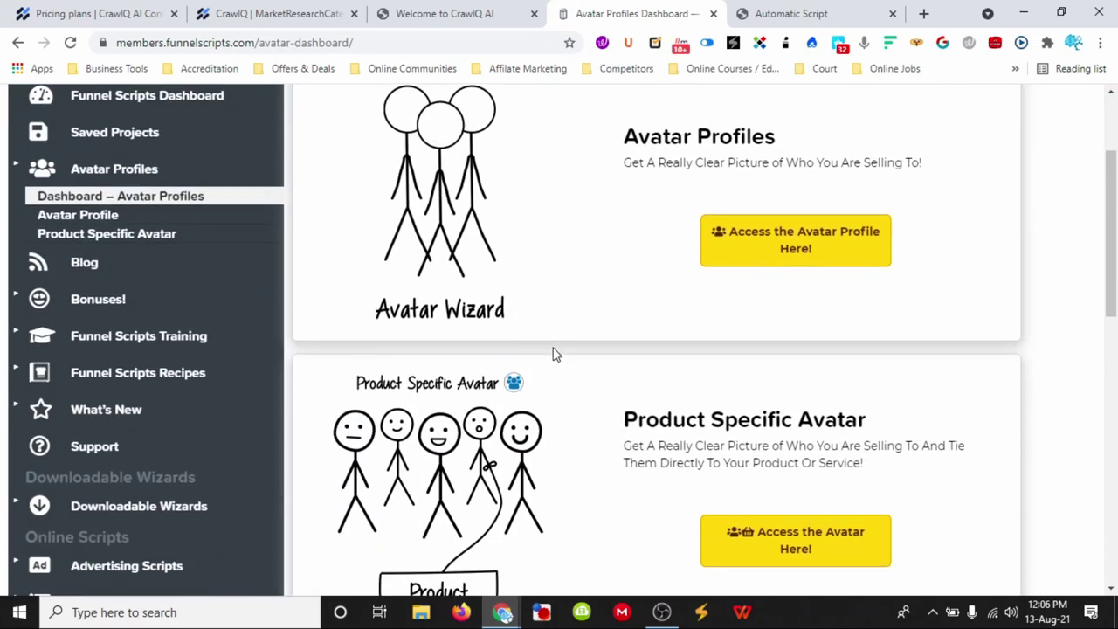
{"action": "scroll", "coordinate": [611, 288], "scroll_direction": "down", "scroll_amount": 3}
{"action": "scroll", "coordinate": [541, 306], "scroll_direction": "up", "scroll_amount": 6}
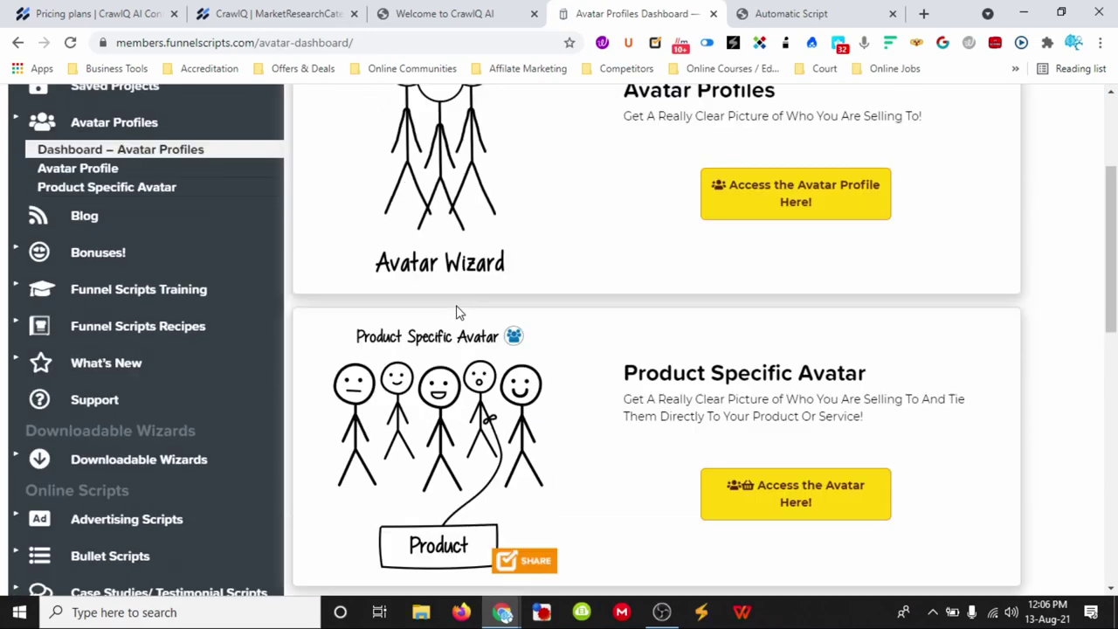
{"action": "scroll", "coordinate": [664, 314], "scroll_direction": "down", "scroll_amount": 6}
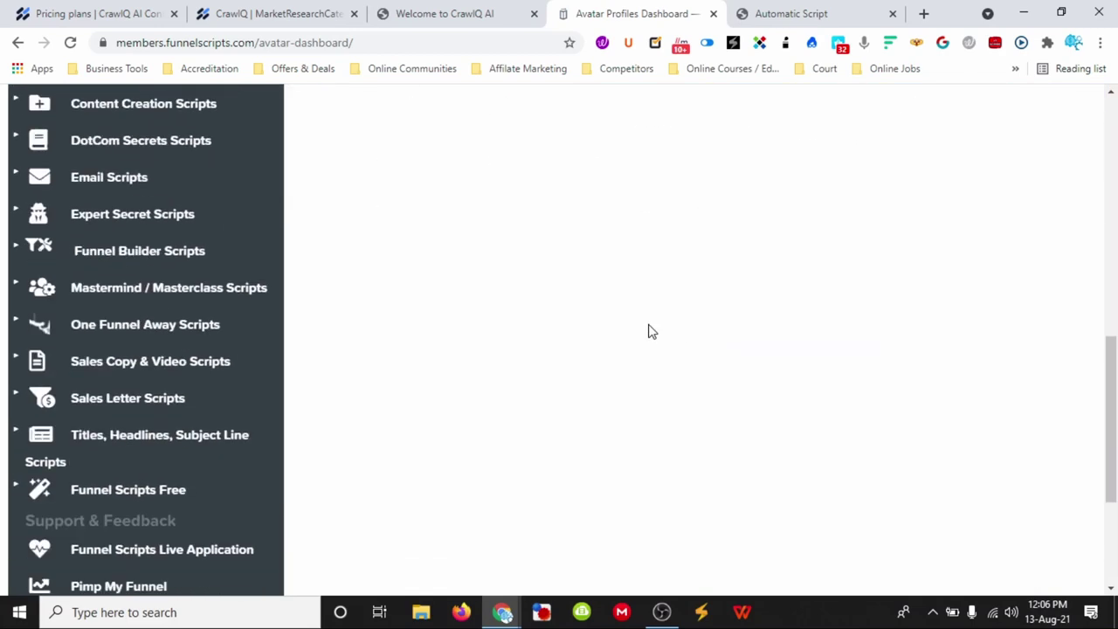
{"action": "scroll", "coordinate": [652, 329], "scroll_direction": "up", "scroll_amount": 8}
Open the Avatar Profile wizard and review its questions on identity, main focus, immediate results and long-term desired outcomes.
{"action": "left_click", "coordinate": [813, 409]}
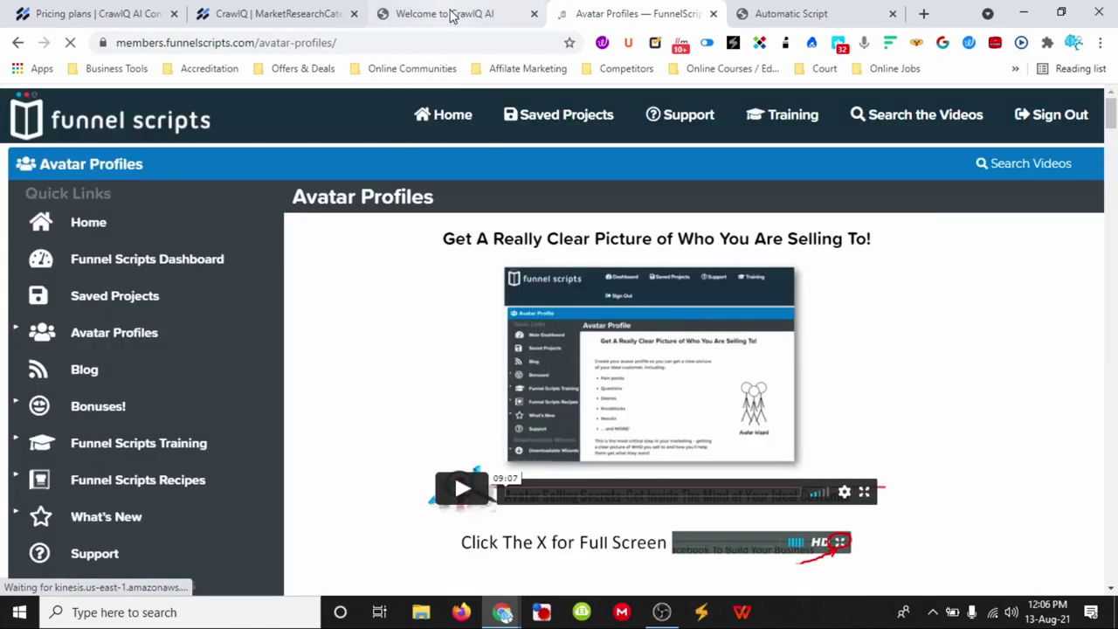
{"action": "scroll", "coordinate": [560, 396], "scroll_direction": "down", "scroll_amount": 5}
{"action": "scroll", "coordinate": [422, 406], "scroll_direction": "down", "scroll_amount": 9}
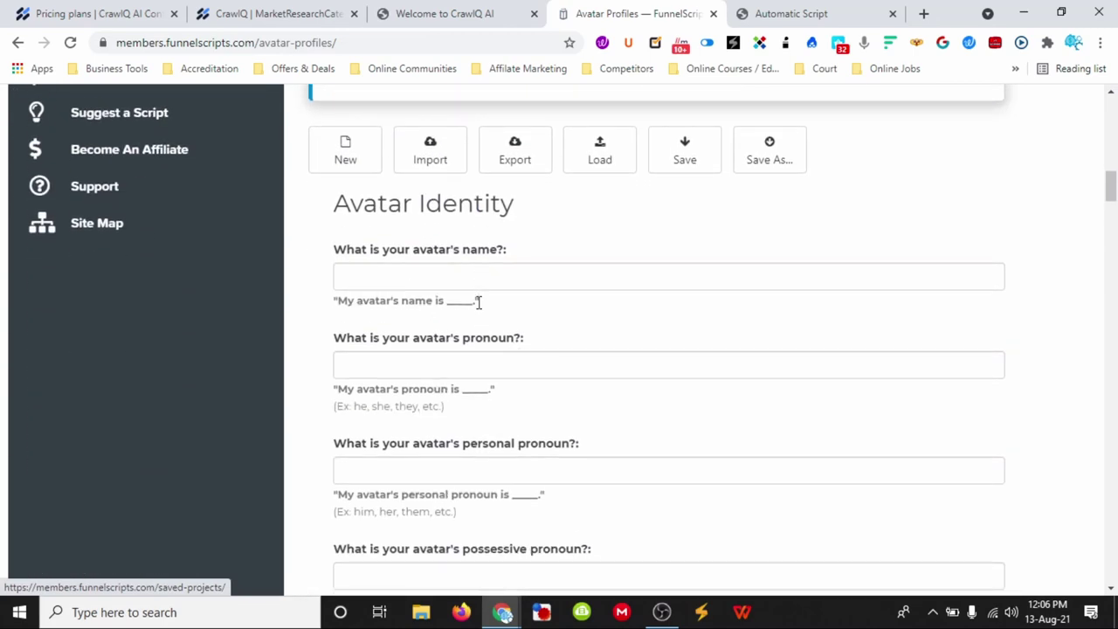
{"action": "scroll", "coordinate": [482, 364], "scroll_direction": "down", "scroll_amount": 4}
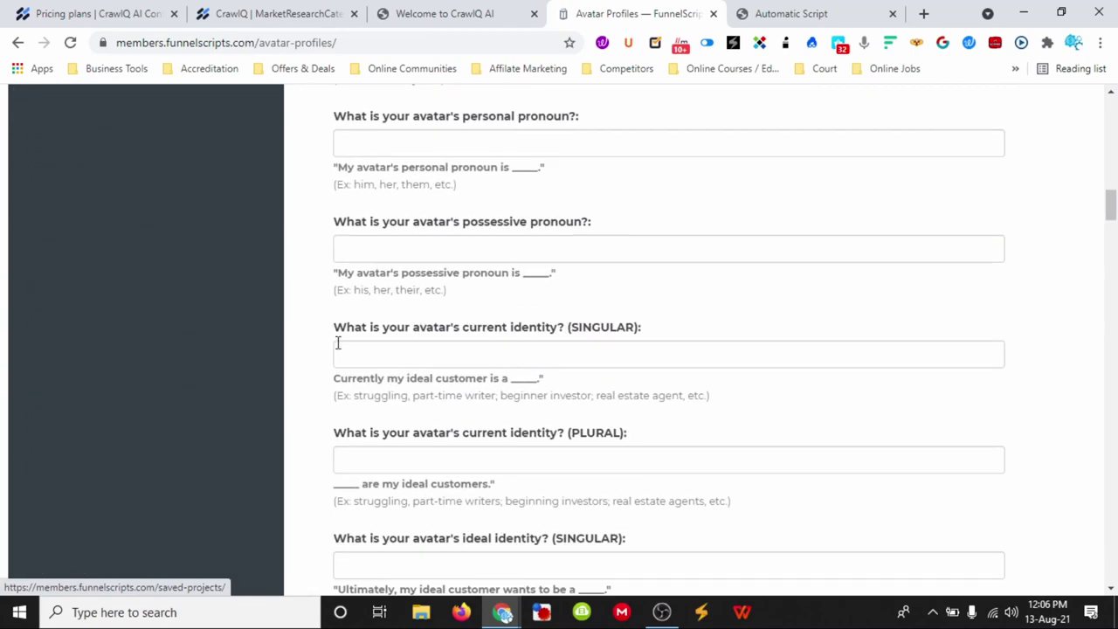
{"action": "scroll", "coordinate": [497, 340], "scroll_direction": "down", "scroll_amount": 7}
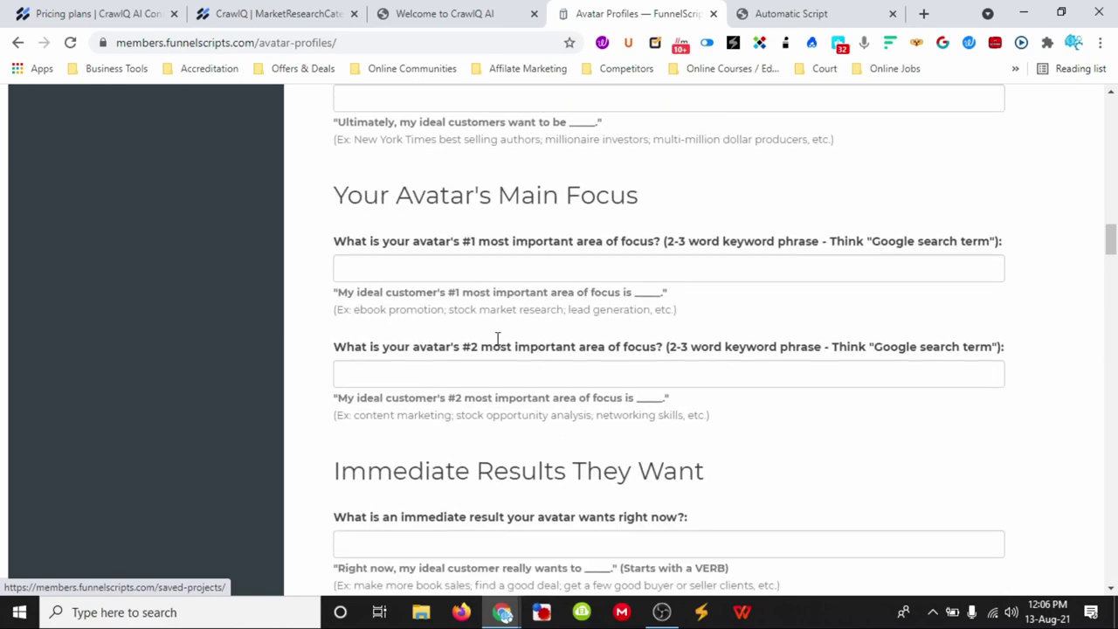
{"action": "scroll", "coordinate": [496, 343], "scroll_direction": "down", "scroll_amount": 9}
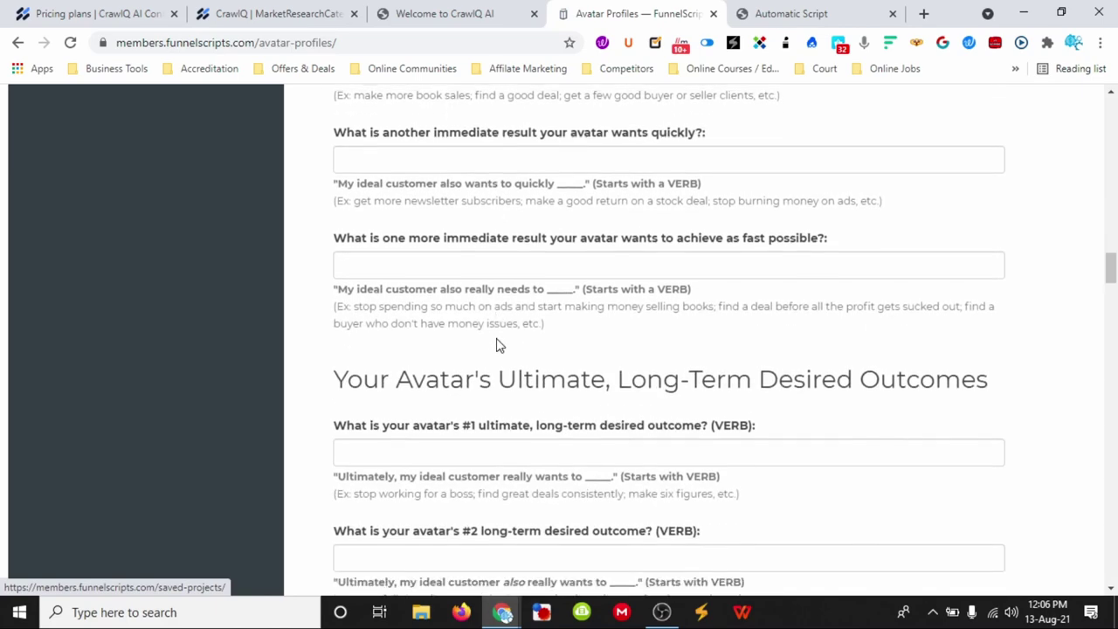
{"action": "scroll", "coordinate": [592, 419], "scroll_direction": "down", "scroll_amount": 3}
{"action": "scroll", "coordinate": [614, 428], "scroll_direction": "up", "scroll_amount": 13}
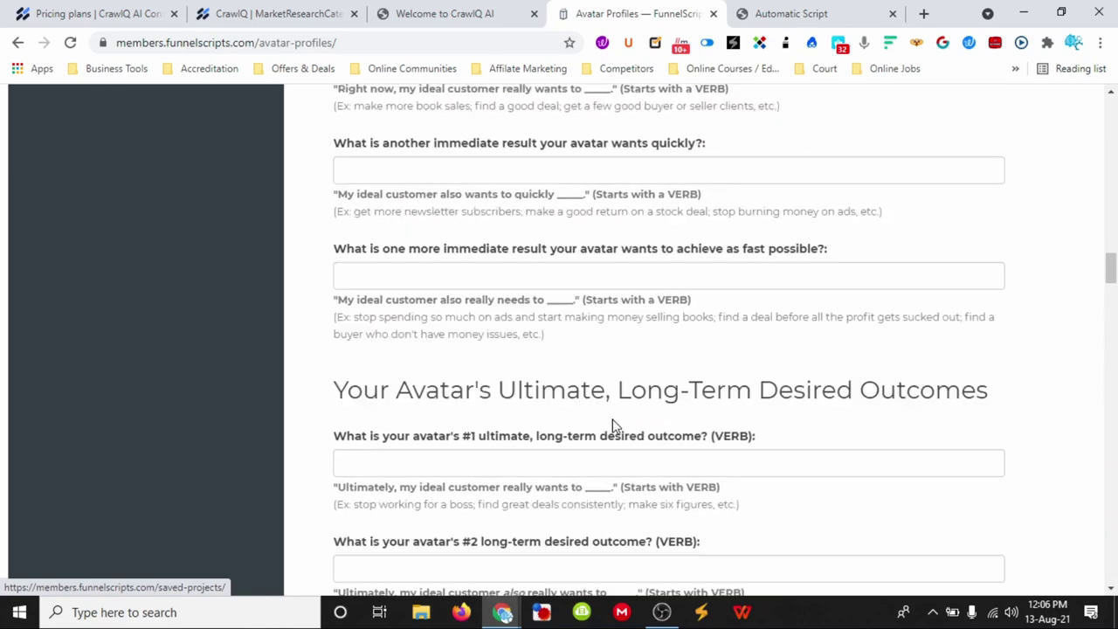
Revisit the avatar's identity and main focus questions, and switch to the Automatic Script site to look over its dashboard.
{"action": "scroll", "coordinate": [614, 426], "scroll_direction": "up", "scroll_amount": 3}
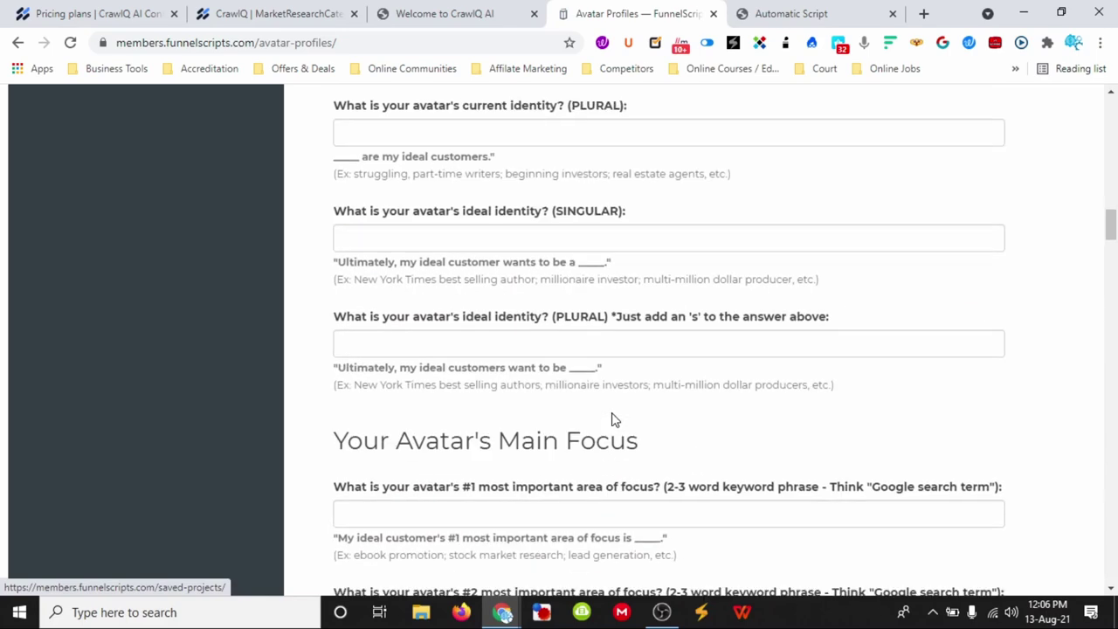
{"action": "left_click", "coordinate": [774, 17]}
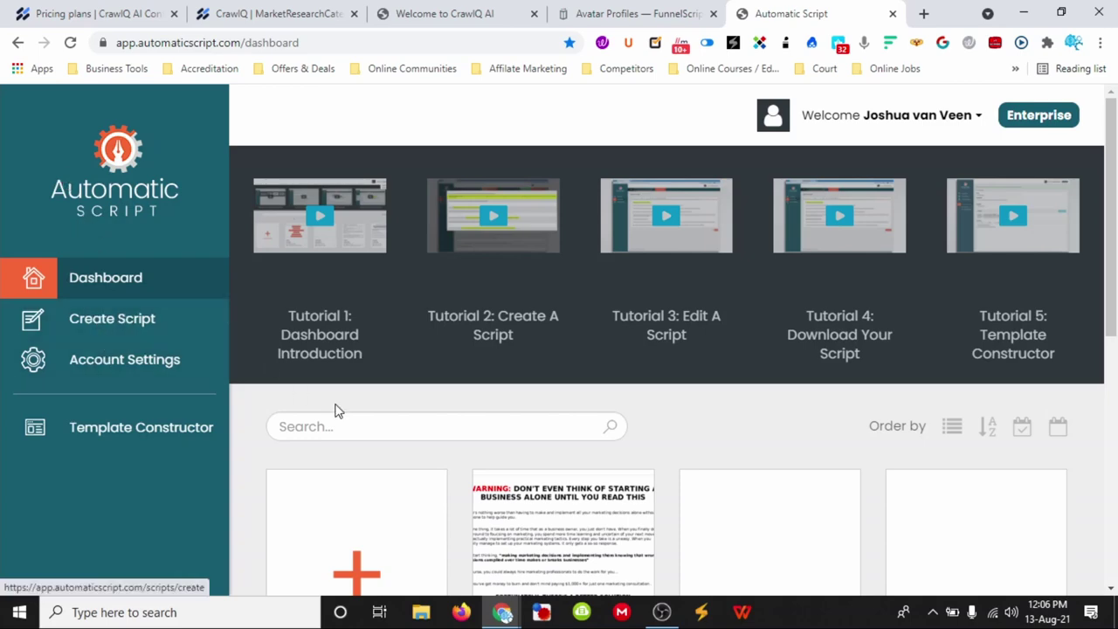
{"action": "scroll", "coordinate": [537, 370], "scroll_direction": "down", "scroll_amount": 2}
{"action": "scroll", "coordinate": [538, 365], "scroll_direction": "up", "scroll_amount": 2}
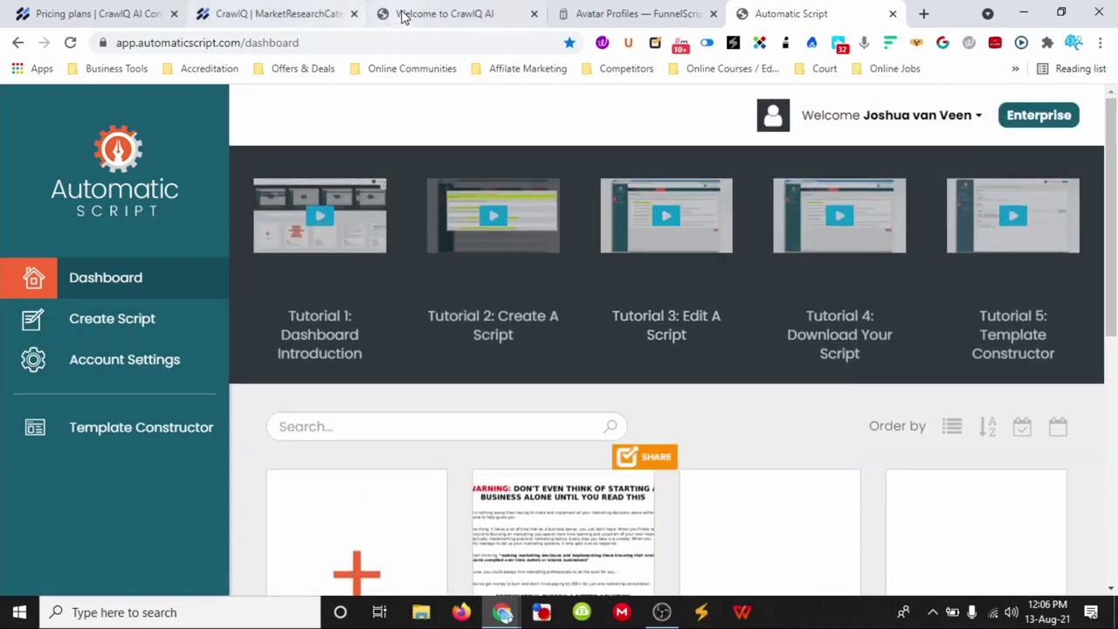
Return to CrawlQ's Niche market research, fill the Define What is keeping them busy Now section with example answers and save it.
{"action": "left_click", "coordinate": [403, 14]}
{"action": "left_click", "coordinate": [320, 15]}
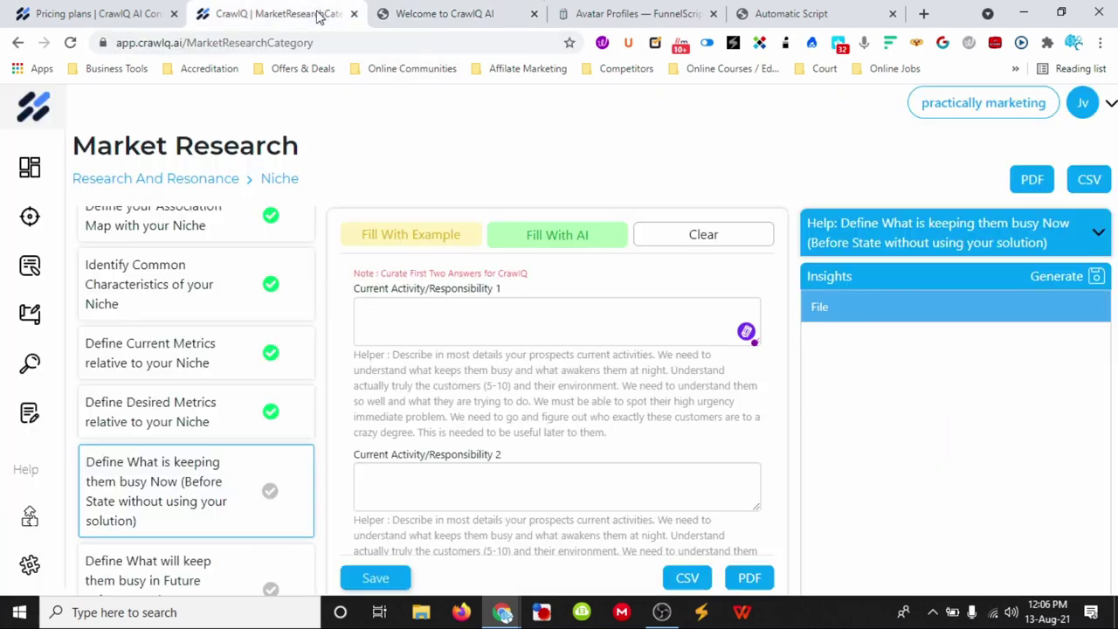
{"action": "left_click", "coordinate": [428, 245]}
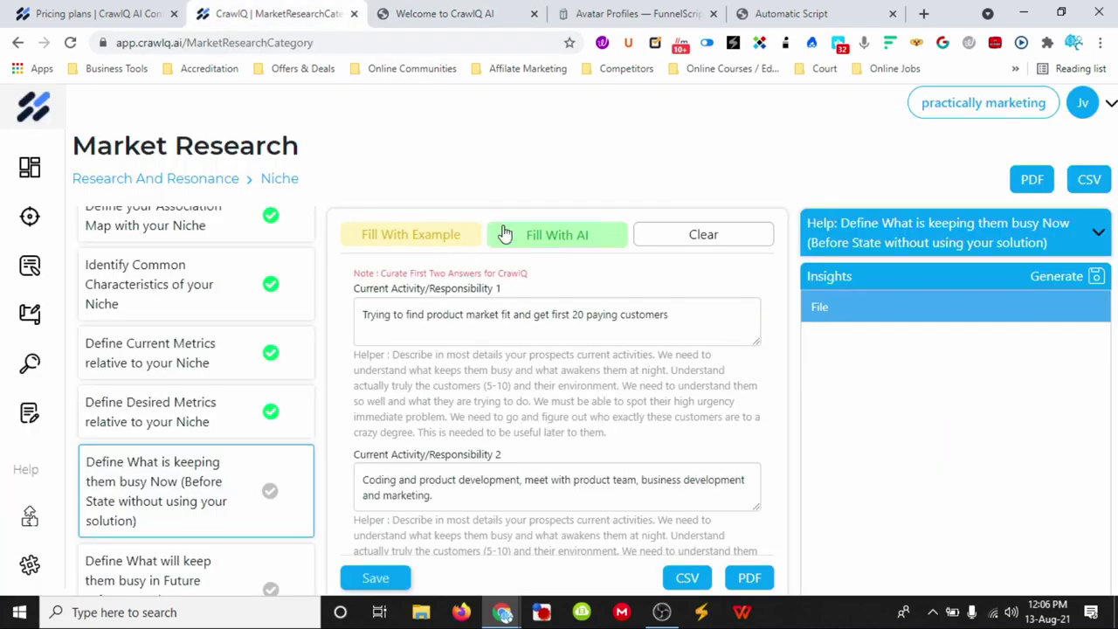
{"action": "left_click", "coordinate": [376, 581]}
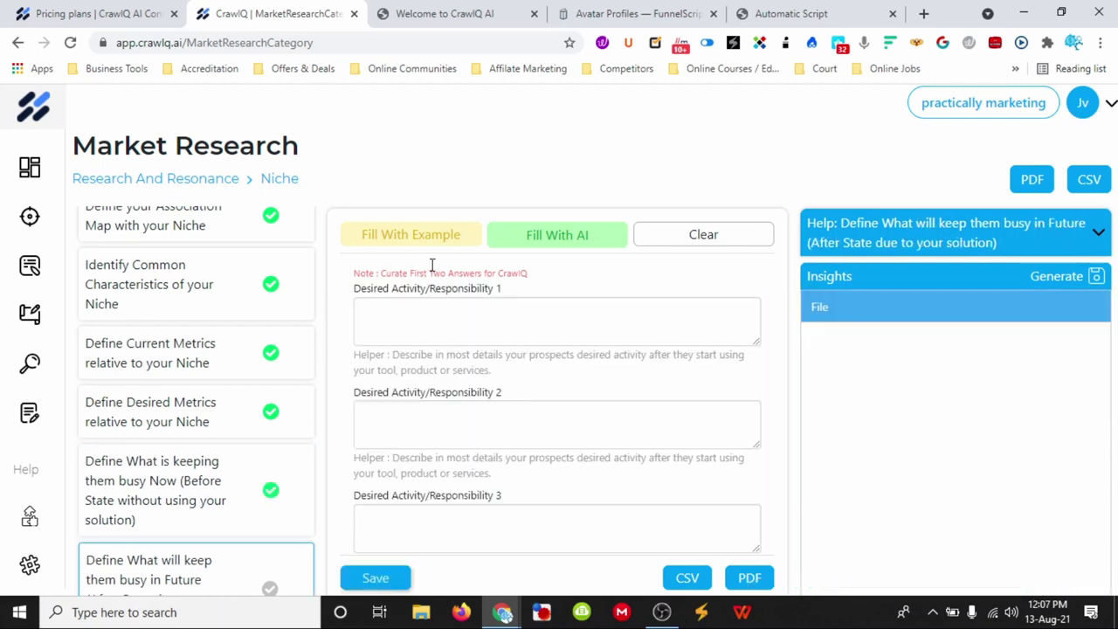
Fill and save the Define What will keep them busy in Future and Identify Company Interests sections with example answers.
{"action": "left_click", "coordinate": [426, 238]}
{"action": "left_click", "coordinate": [384, 587]}
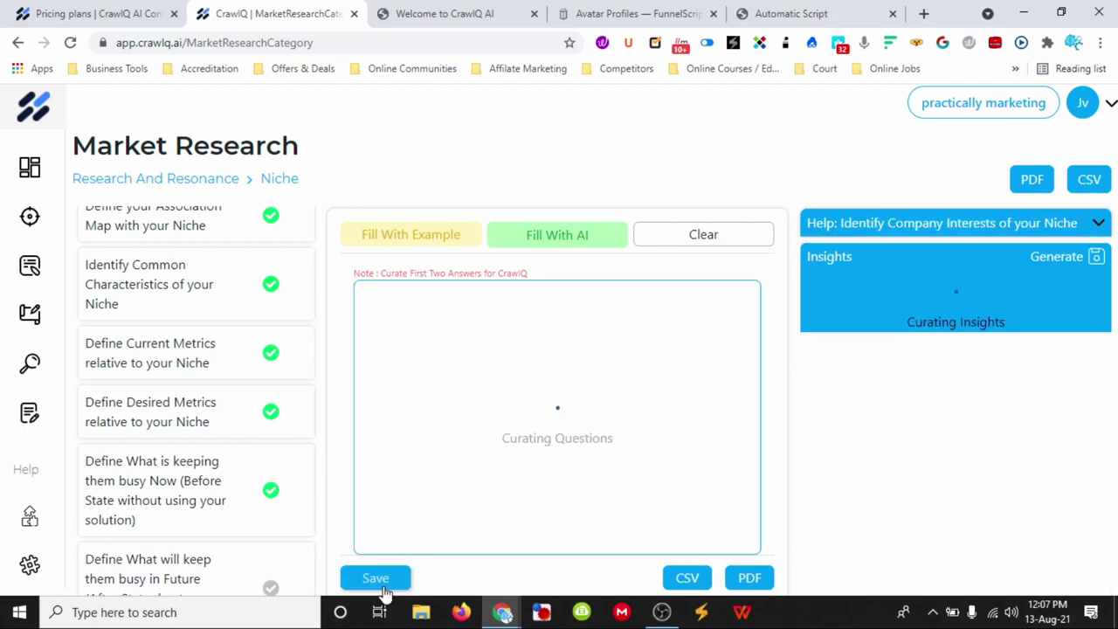
{"action": "left_click", "coordinate": [417, 236]}
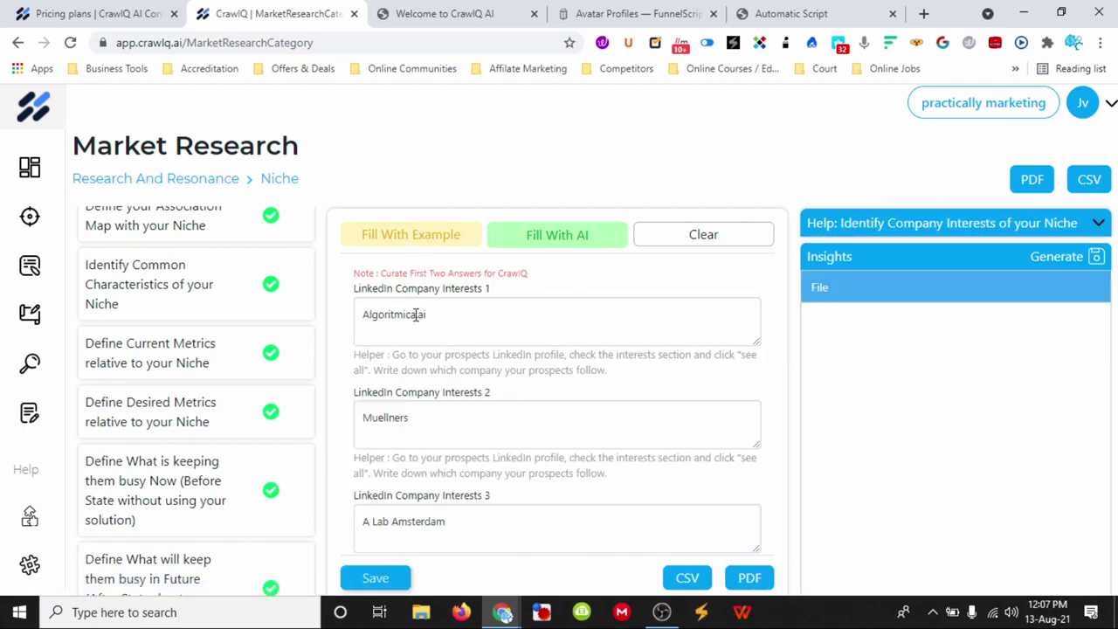
{"action": "left_click", "coordinate": [378, 578]}
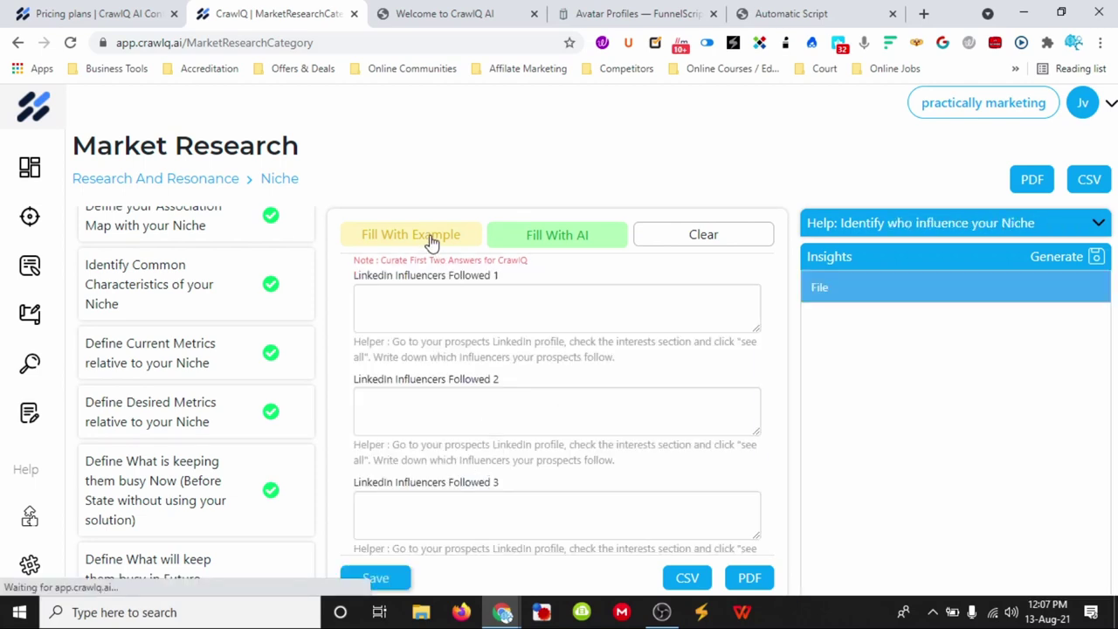
Fill and save the Identify who influence your Niche and Identify where fun and frequent your Niche sections with example answers.
{"action": "left_click", "coordinate": [430, 242]}
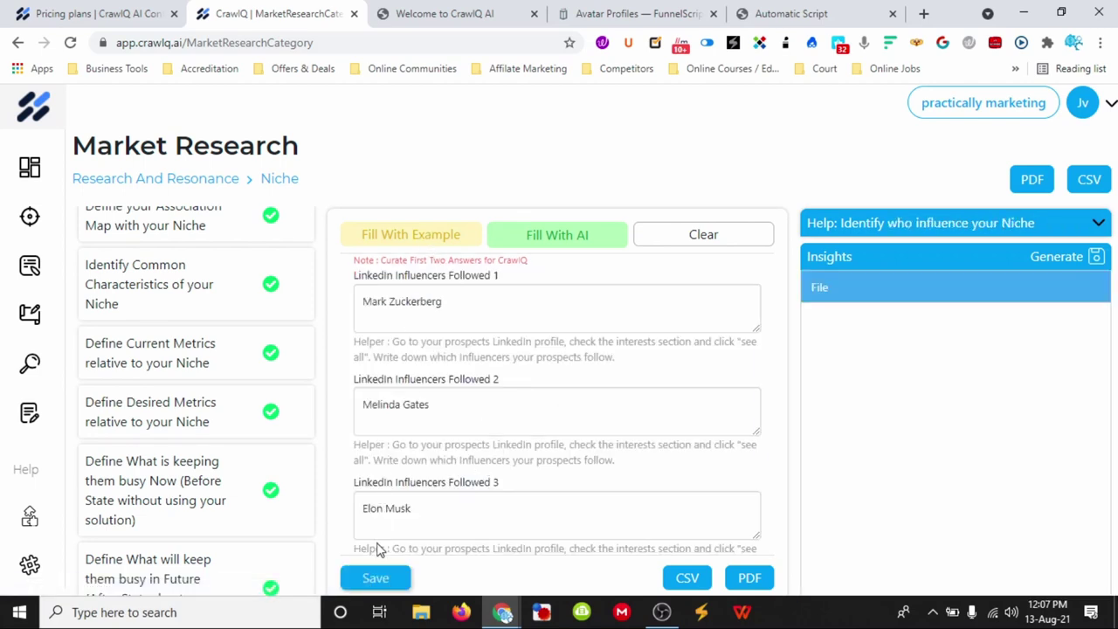
{"action": "left_click", "coordinate": [384, 580]}
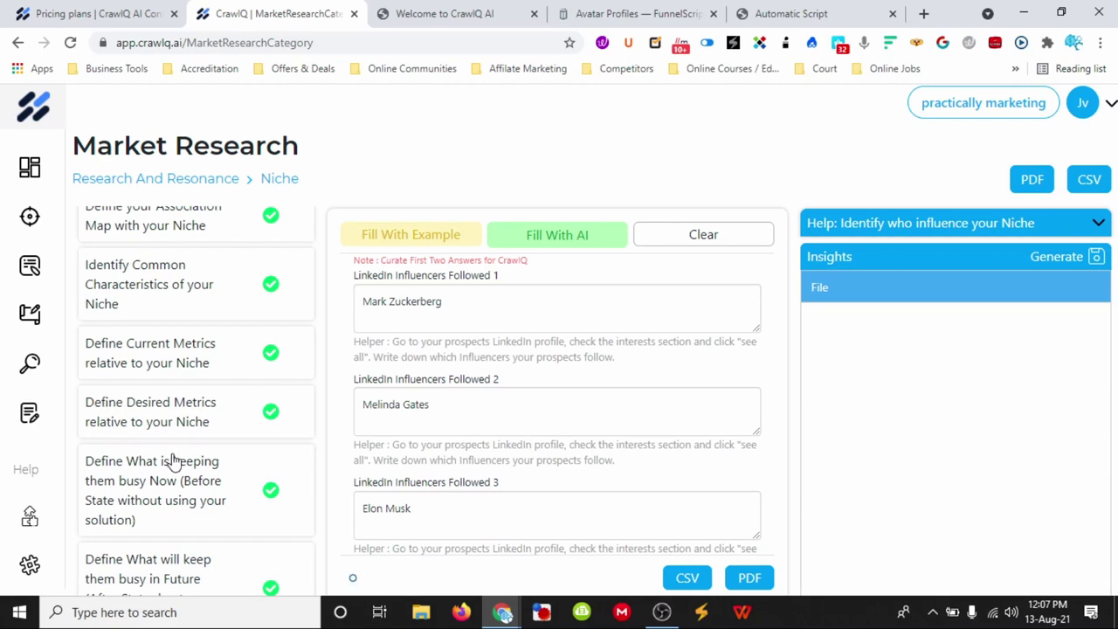
{"action": "left_click", "coordinate": [399, 233]}
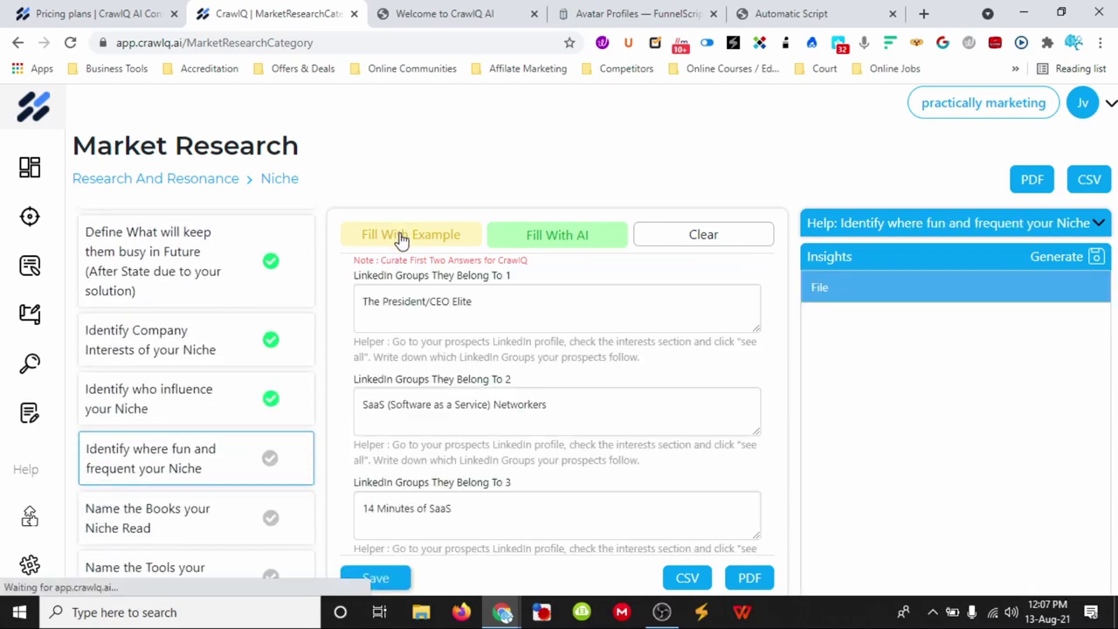
{"action": "left_click", "coordinate": [352, 581]}
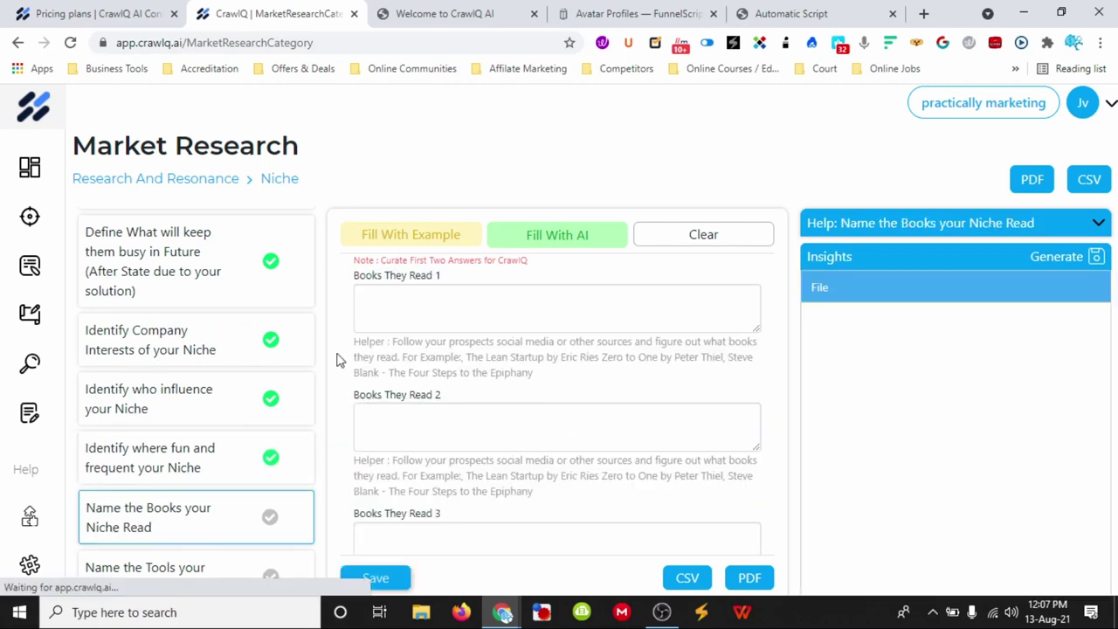
Fill and save the Name the Books your Niche Read and Name the Tools your Niche Use sections with example answers.
{"action": "left_click", "coordinate": [399, 236]}
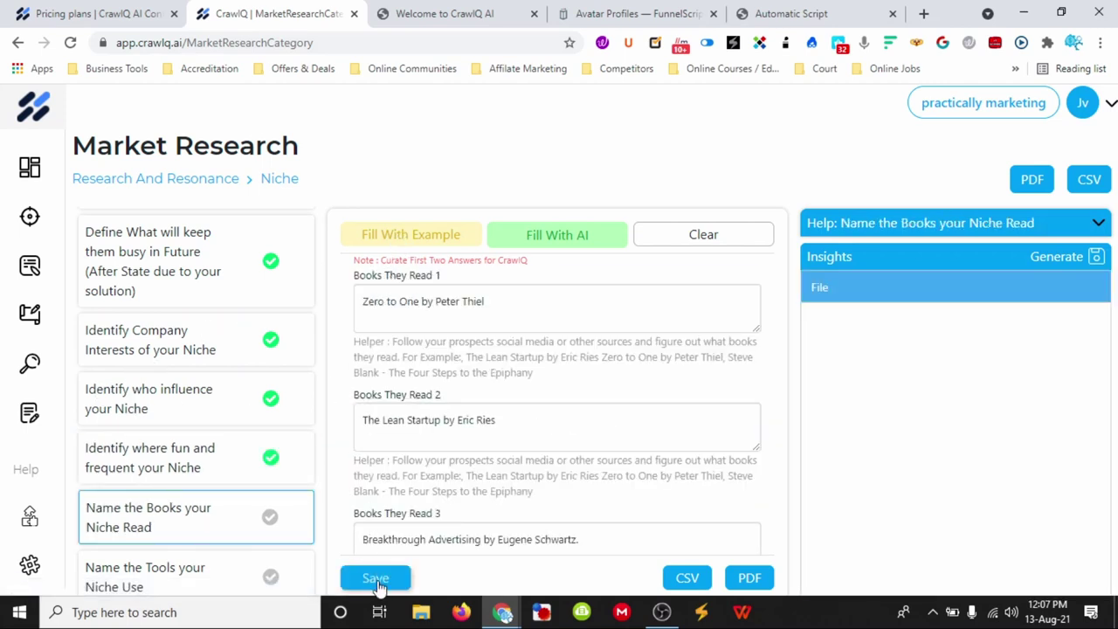
{"action": "left_click", "coordinate": [376, 582]}
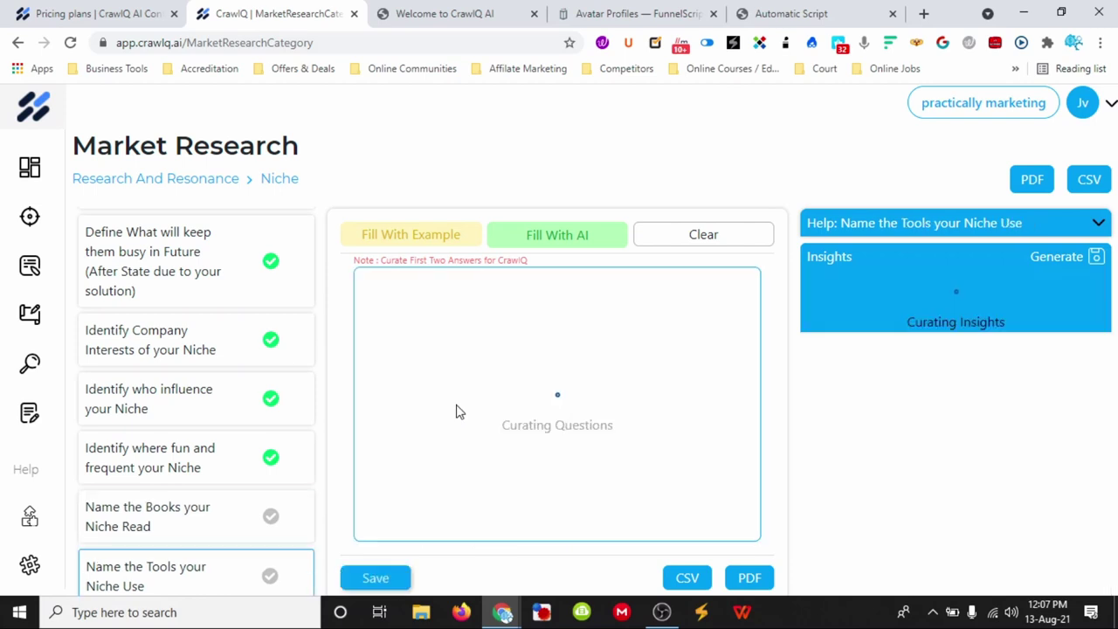
{"action": "scroll", "coordinate": [180, 444], "scroll_direction": "down", "scroll_amount": 2}
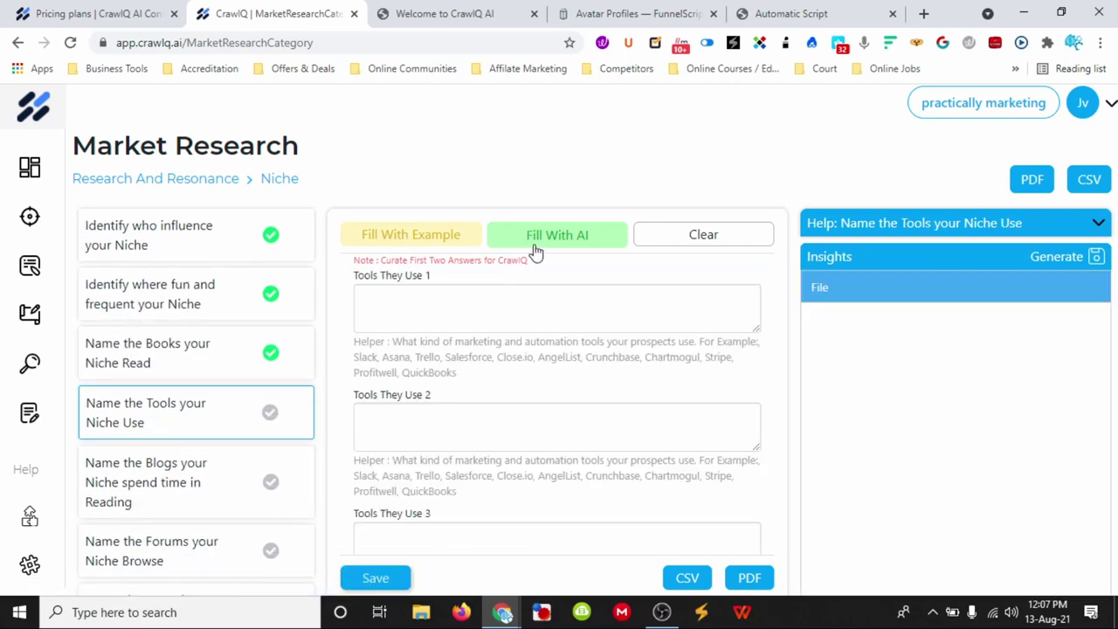
{"action": "left_click", "coordinate": [470, 236]}
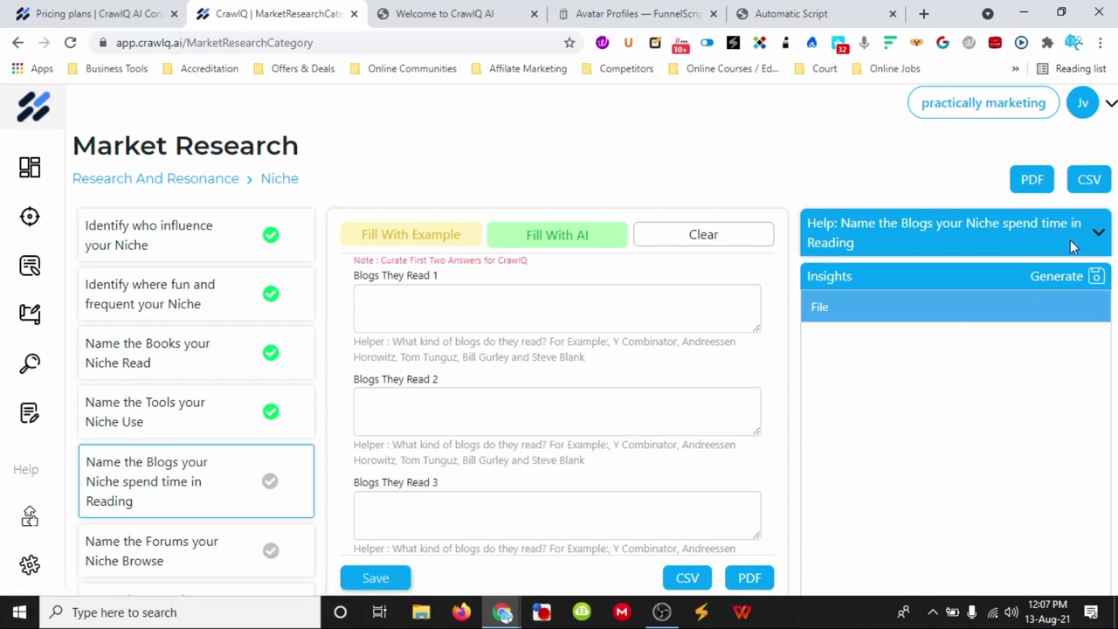
Read the help text on the blogs the niche reads, and fill and save that section with example answers.
{"action": "left_click", "coordinate": [1099, 233]}
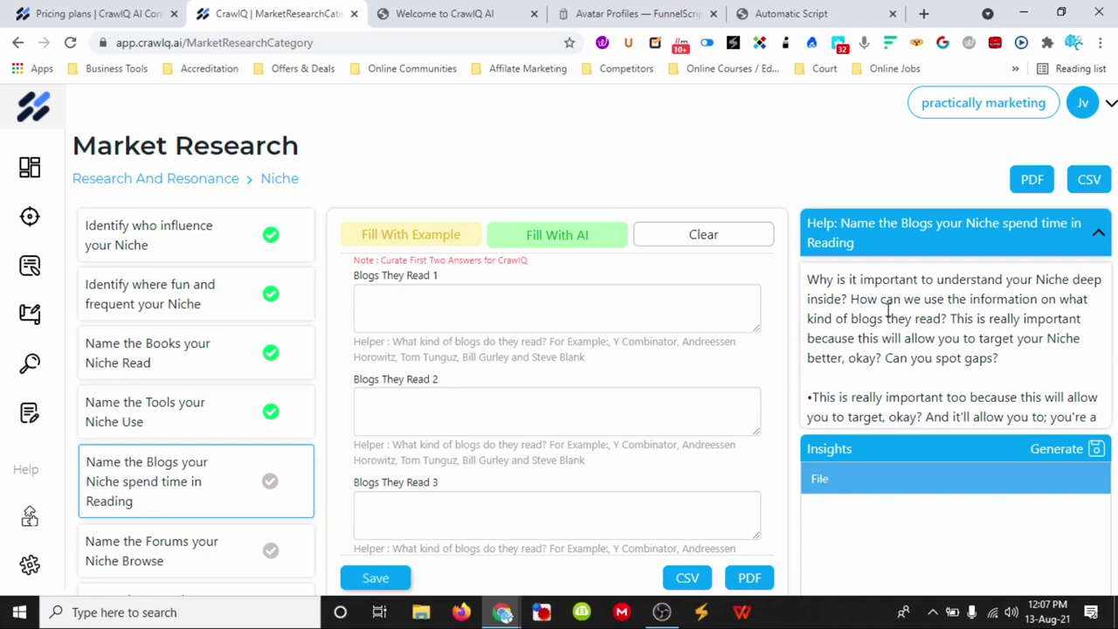
{"action": "scroll", "coordinate": [901, 328], "scroll_direction": "down", "scroll_amount": 1}
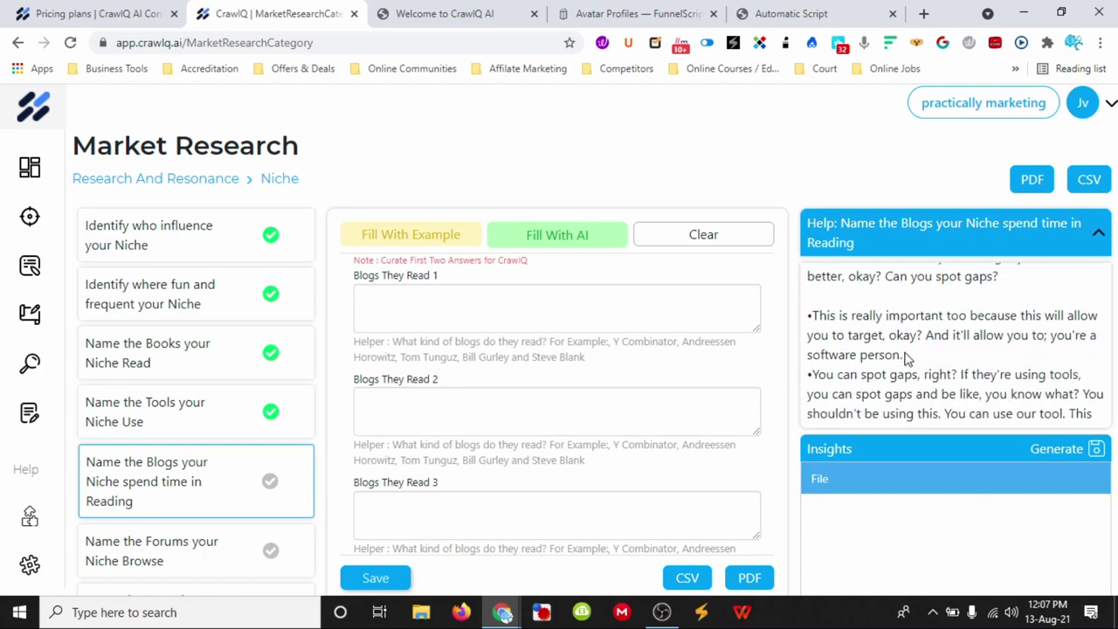
{"action": "scroll", "coordinate": [906, 358], "scroll_direction": "down", "scroll_amount": 4}
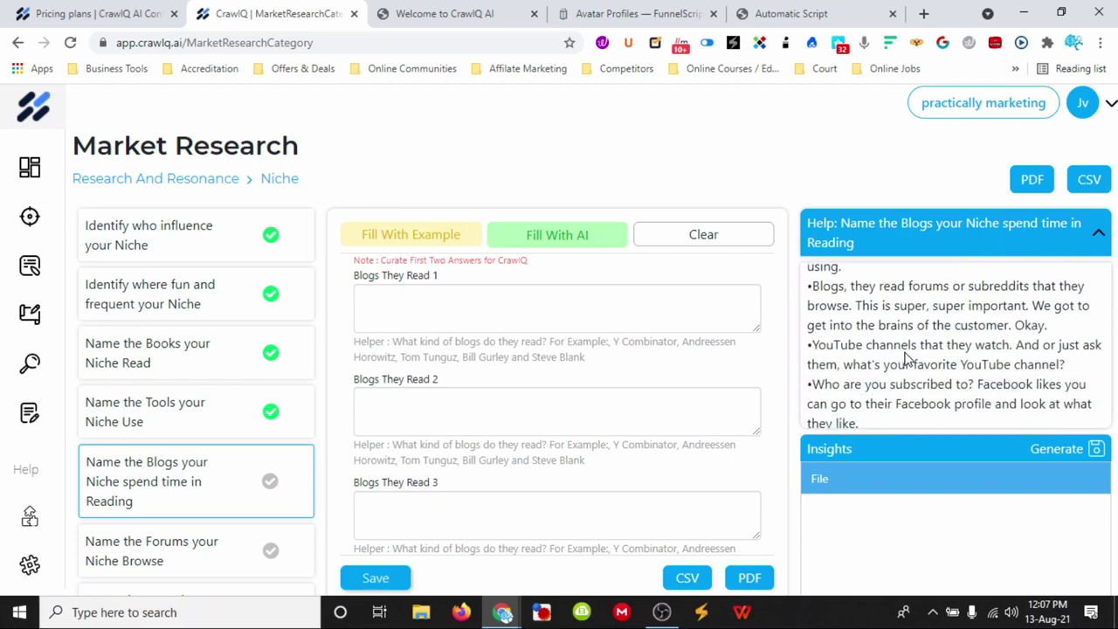
{"action": "scroll", "coordinate": [907, 358], "scroll_direction": "down", "scroll_amount": 1}
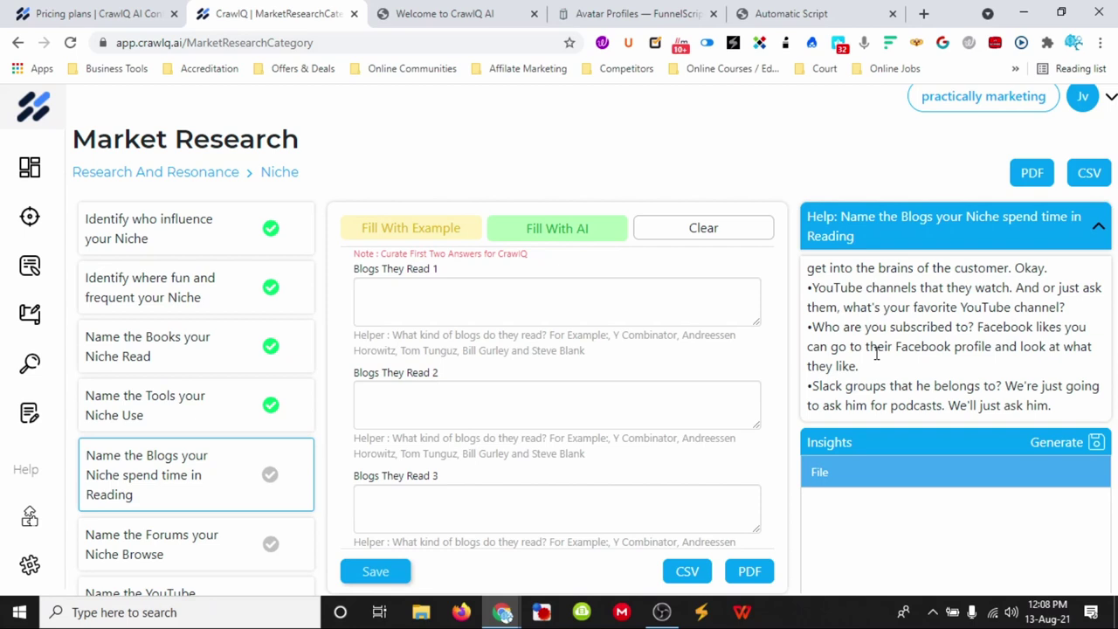
{"action": "left_click", "coordinate": [425, 226]}
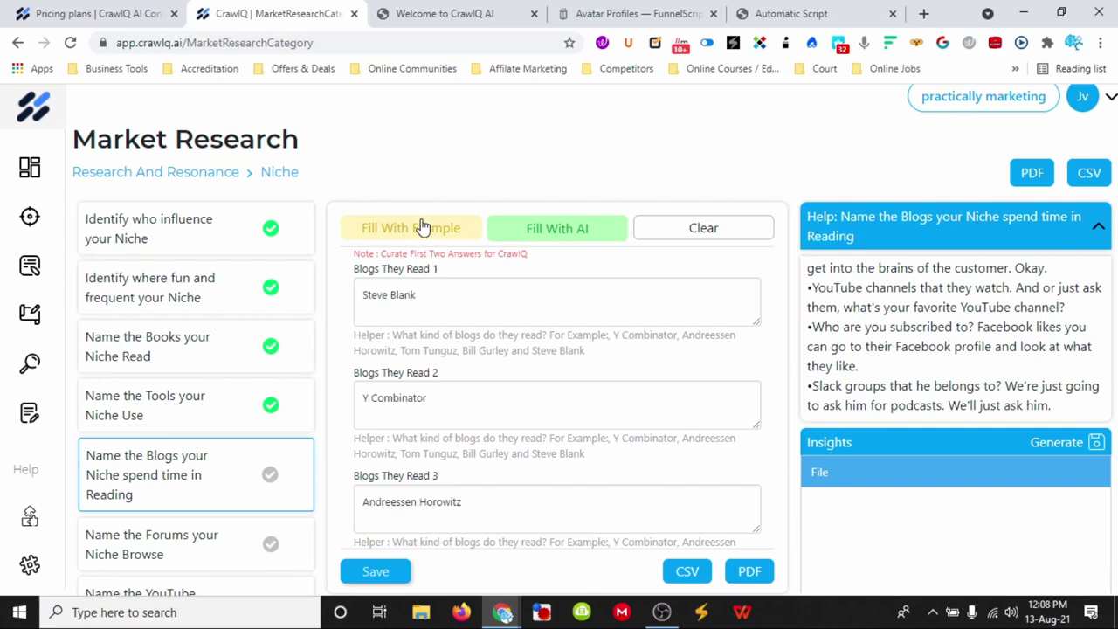
{"action": "left_click", "coordinate": [369, 572]}
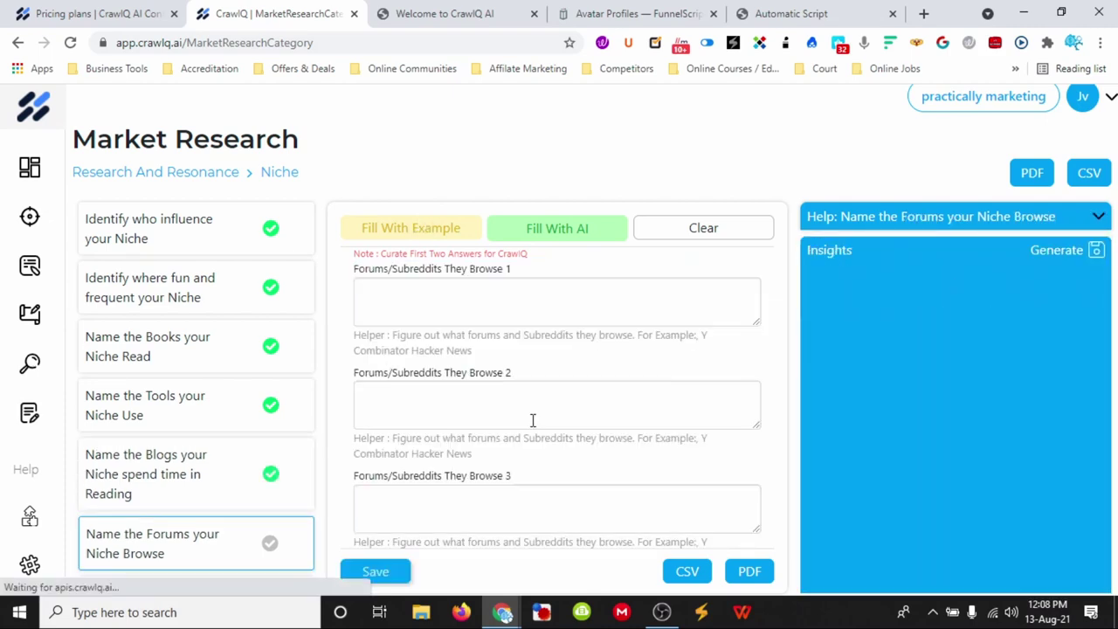
Fill and save the Name the Forums your Niche Browse and Name the YouTube Channels your Niche Watch sections with example answers.
{"action": "scroll", "coordinate": [292, 453], "scroll_direction": "down", "scroll_amount": 3}
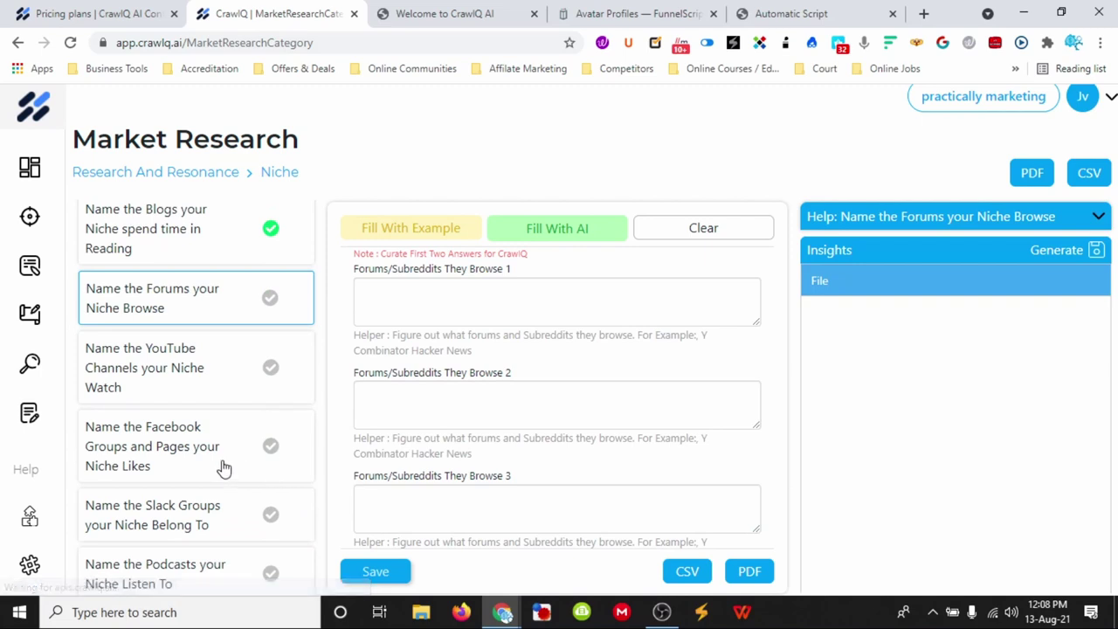
{"action": "left_click", "coordinate": [412, 229]}
{"action": "left_click", "coordinate": [370, 571]}
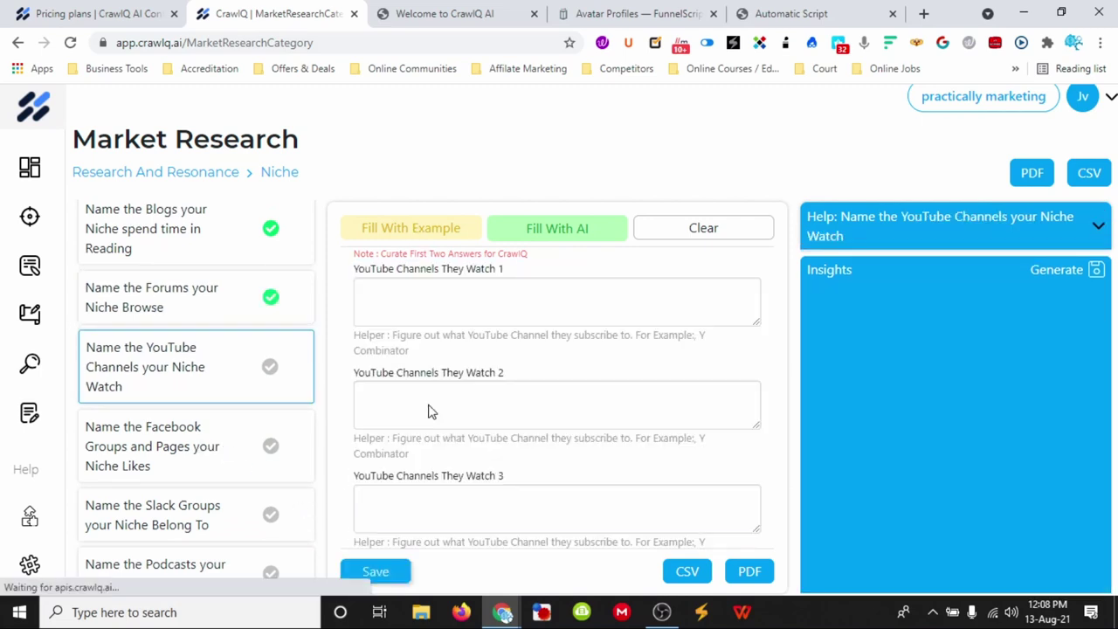
{"action": "left_click", "coordinate": [428, 233]}
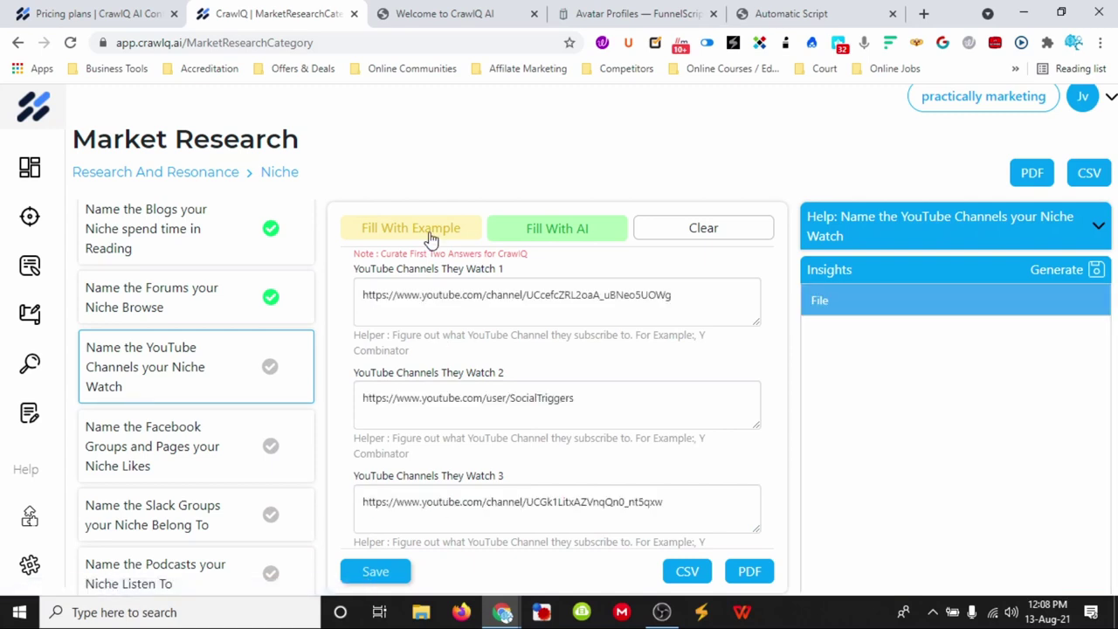
{"action": "left_click", "coordinate": [385, 572]}
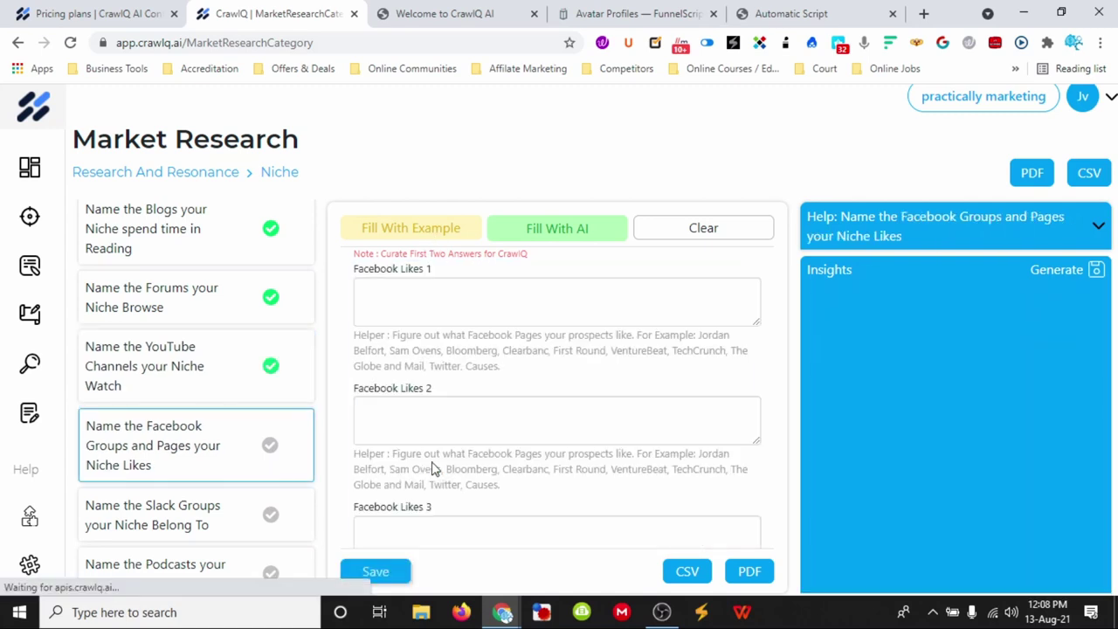
Fill and save the Facebook Groups and Pages section and the Slack Groups section with example answers.
{"action": "left_click", "coordinate": [407, 234]}
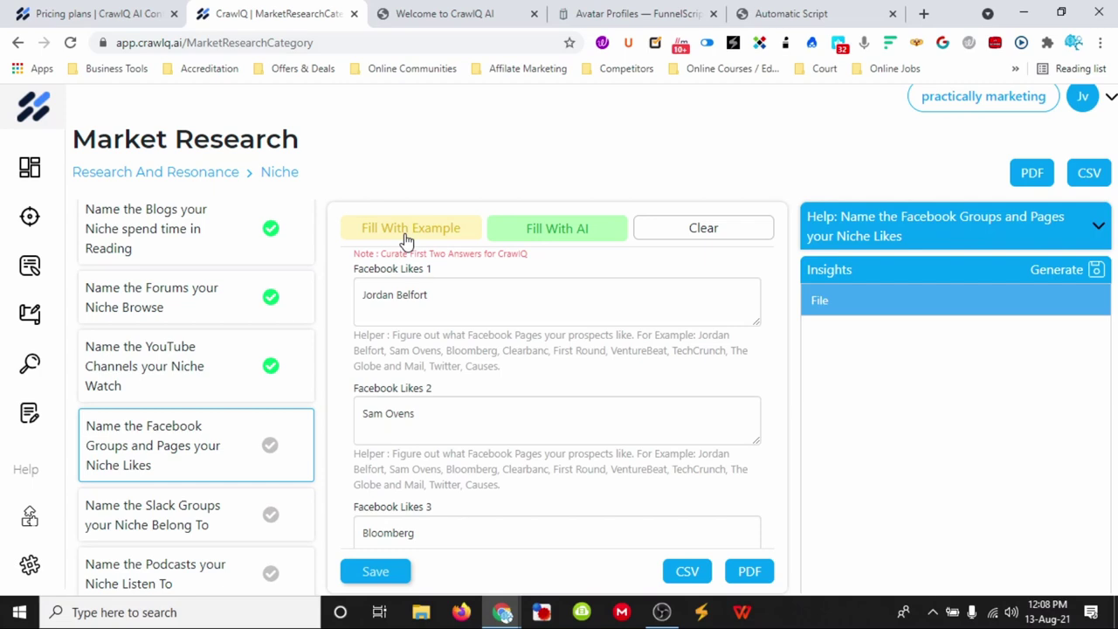
{"action": "left_click", "coordinate": [375, 571]}
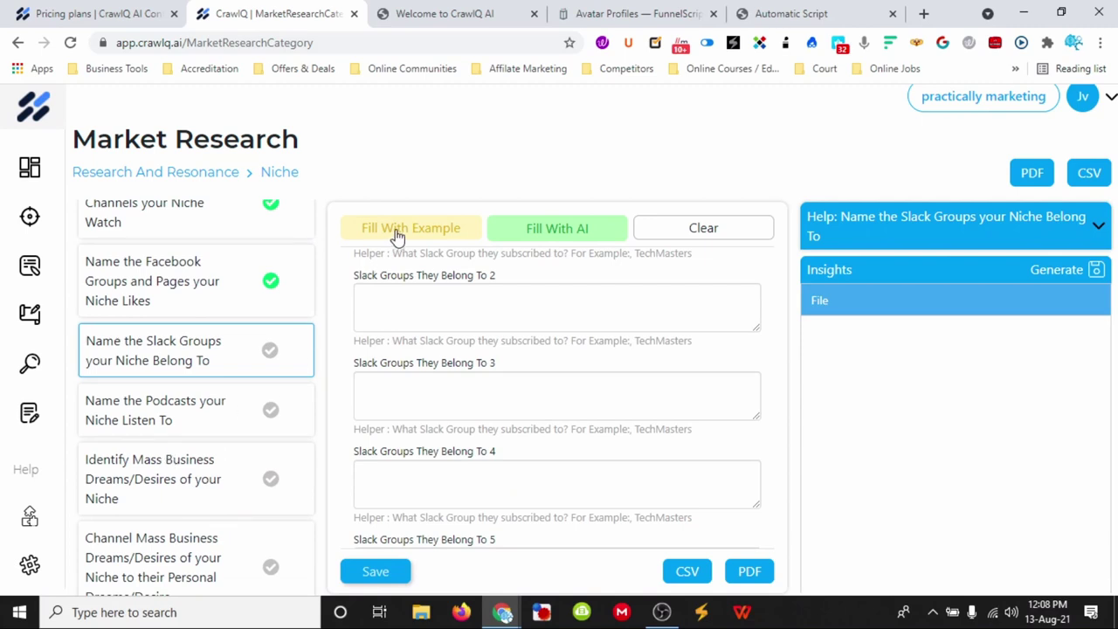
{"action": "left_click", "coordinate": [394, 231]}
{"action": "left_click", "coordinate": [378, 572]}
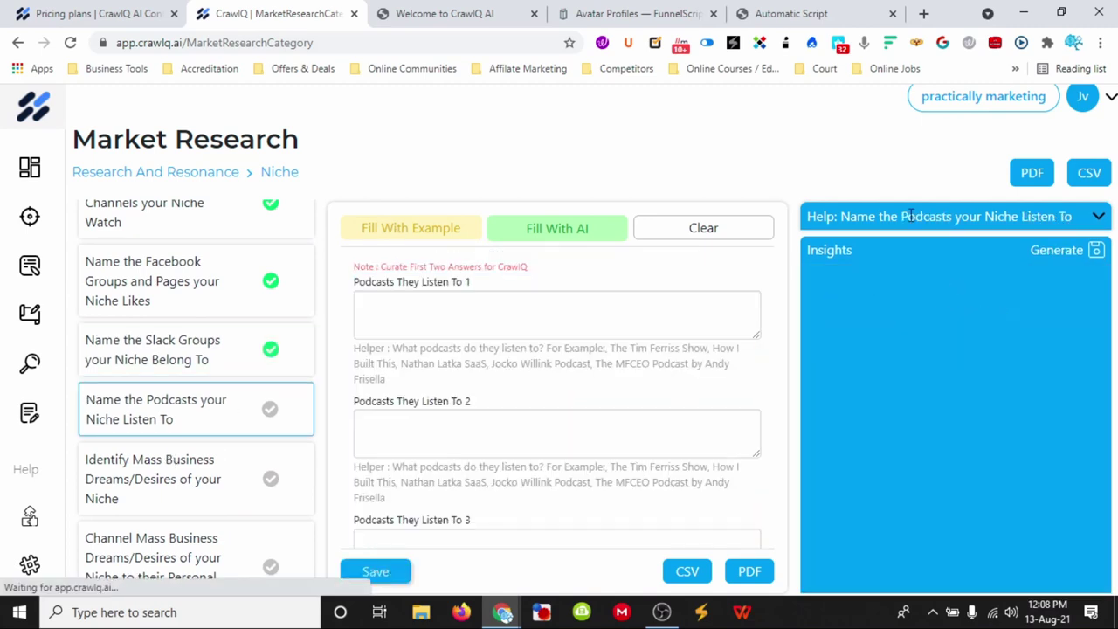
Read the help text for Name the Podcasts your Niche Listen To, and fill and save the section with example answers.
{"action": "left_click", "coordinate": [1098, 216]}
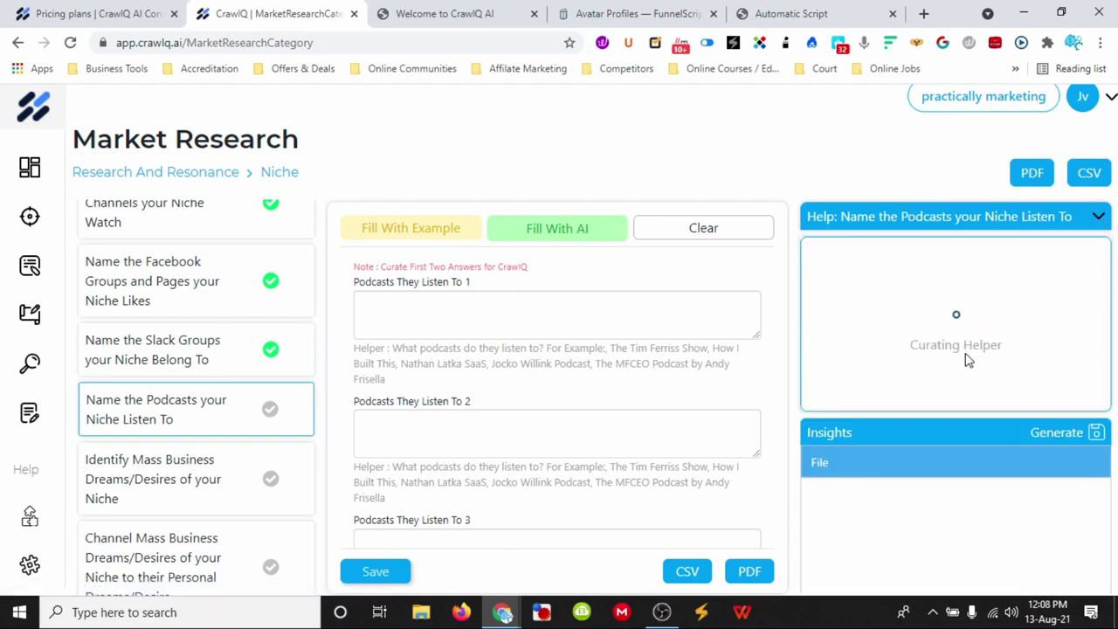
{"action": "scroll", "coordinate": [172, 393], "scroll_direction": "down", "scroll_amount": 1}
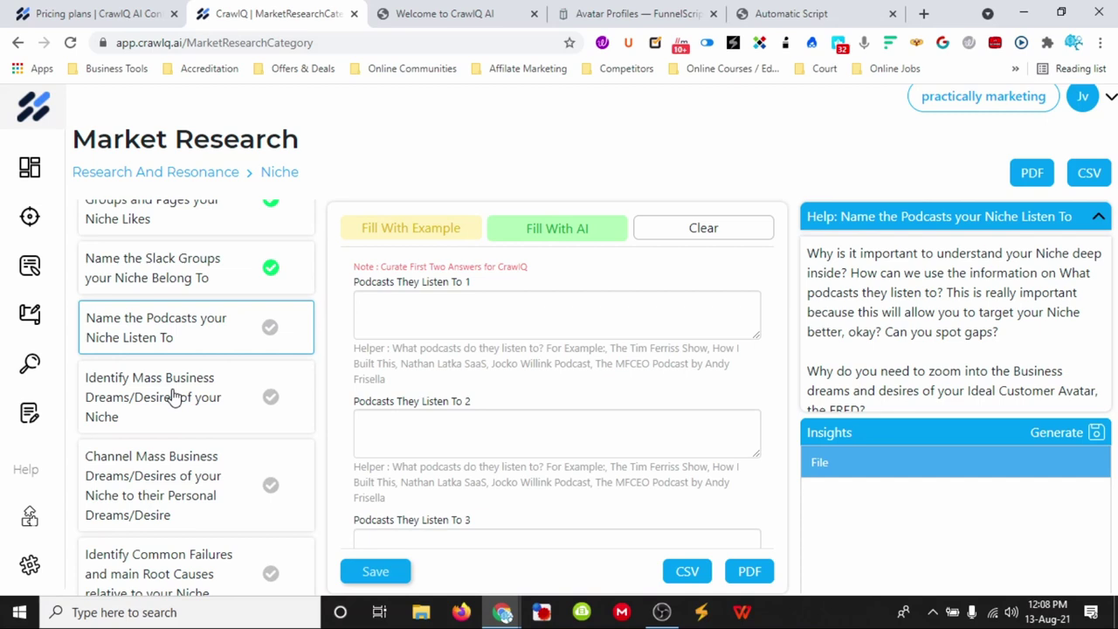
{"action": "left_click", "coordinate": [406, 229]}
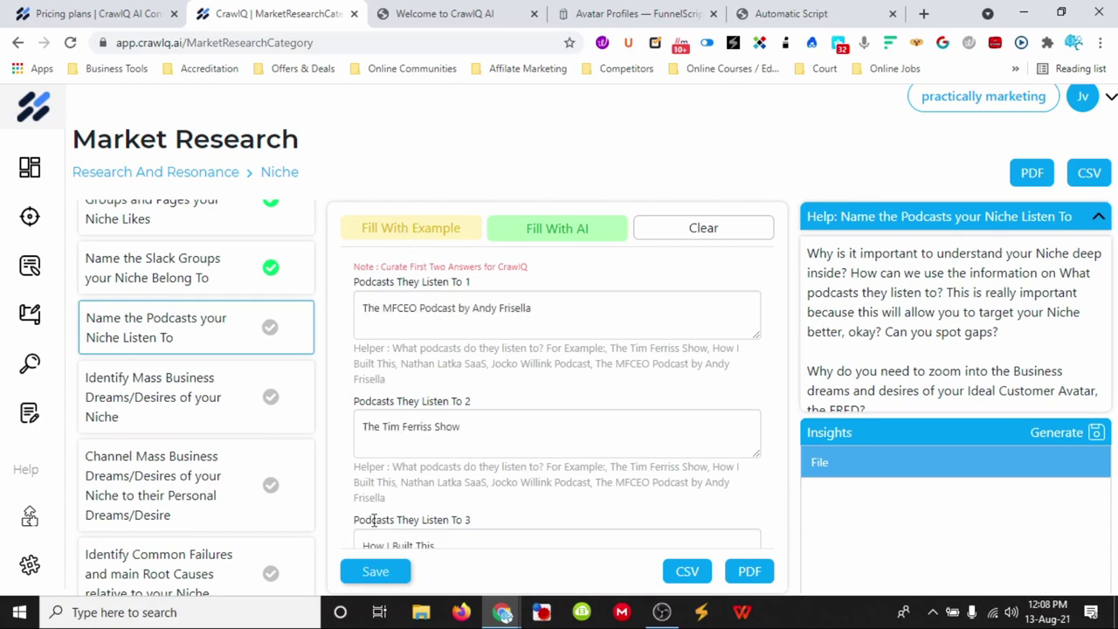
{"action": "left_click", "coordinate": [376, 572]}
Fill the Identify Mass Business Dreams/Desires of your Niche section with example answers and save it.
{"action": "scroll", "coordinate": [267, 427], "scroll_direction": "down", "scroll_amount": 3}
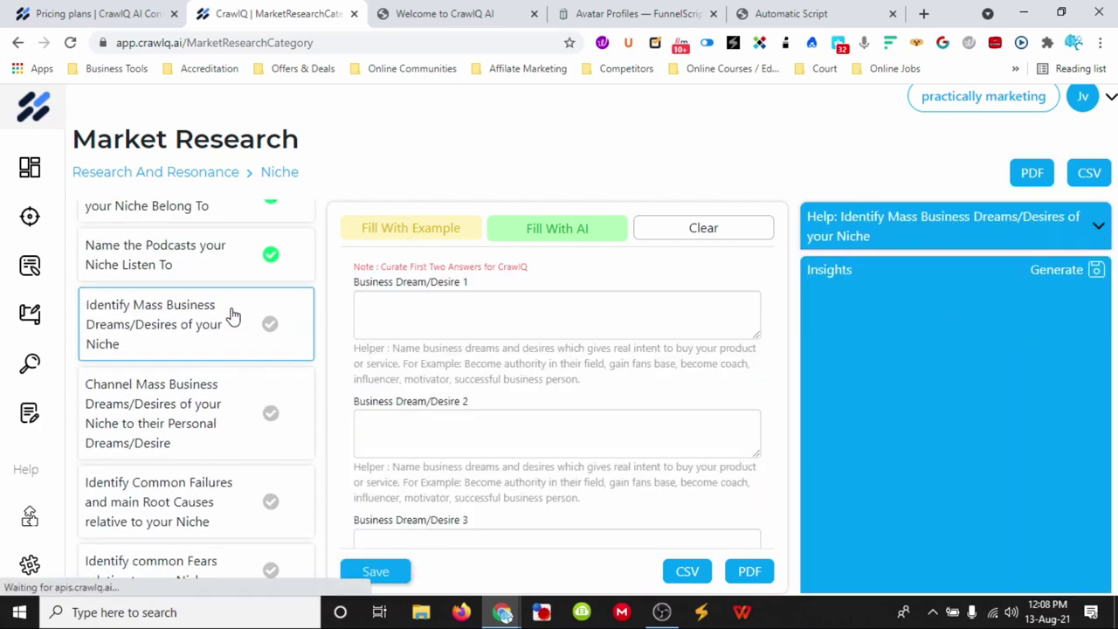
{"action": "left_click", "coordinate": [399, 233]}
{"action": "left_click", "coordinate": [371, 570]}
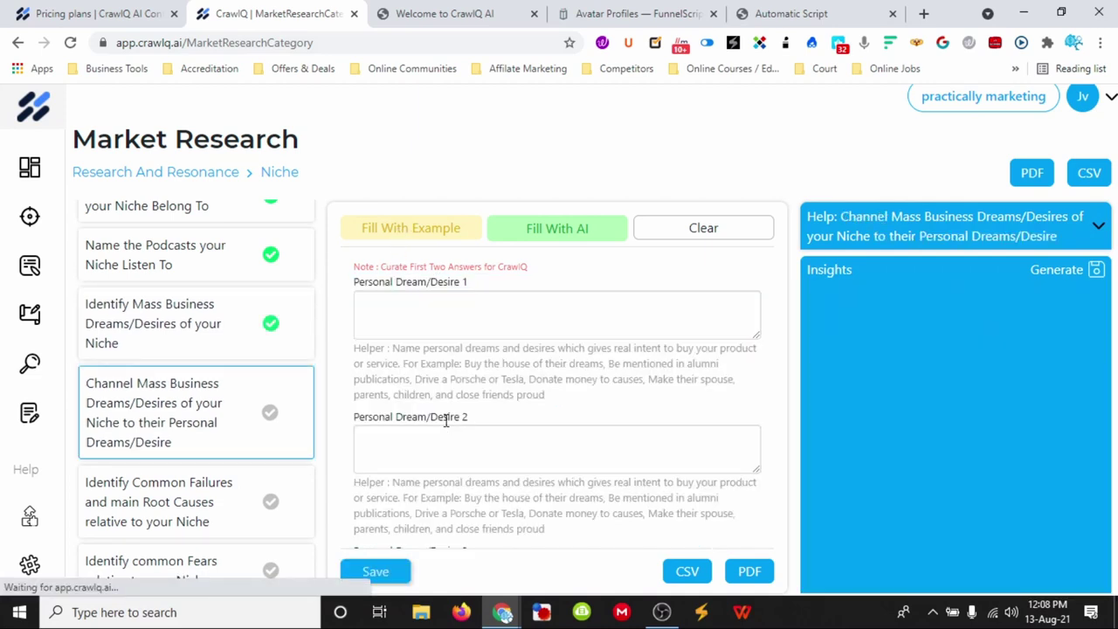
Fill and save the Channel Mass Business Dreams/Desires to Personal Dreams/Desires and Identify Common Failures and main Root Causes sections with example answers.
{"action": "left_click", "coordinate": [427, 229]}
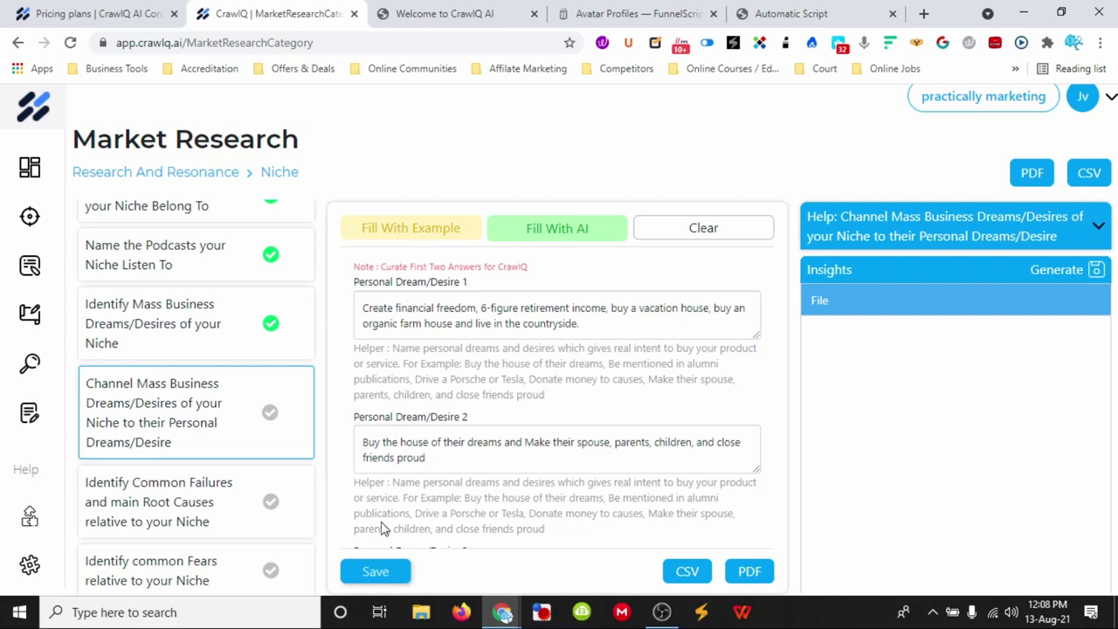
{"action": "left_click", "coordinate": [376, 573]}
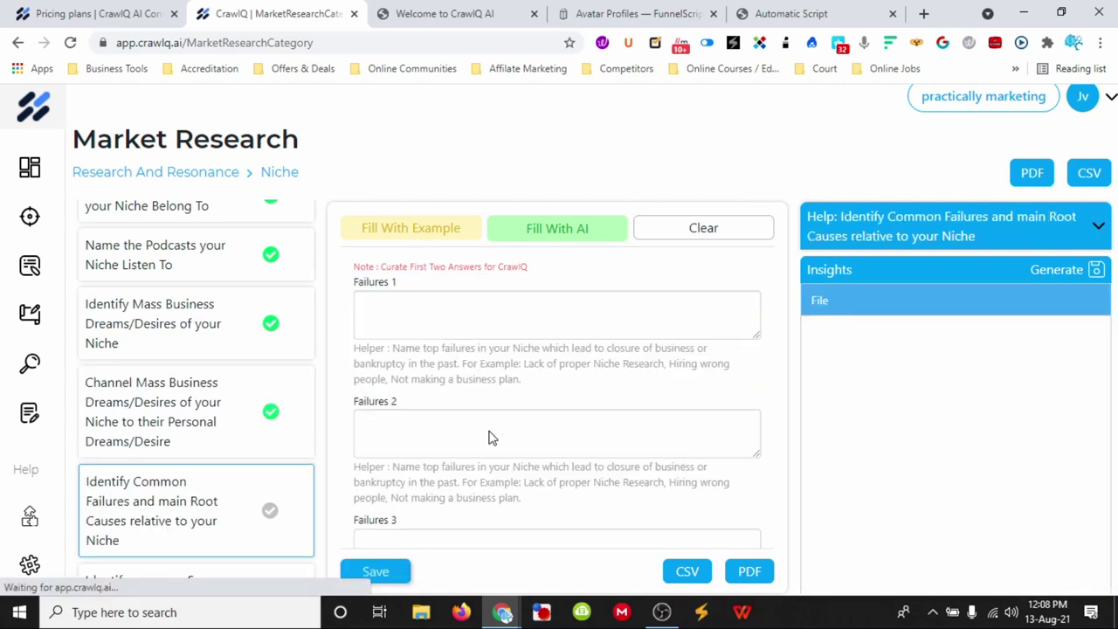
{"action": "left_click", "coordinate": [412, 232]}
{"action": "left_click", "coordinate": [390, 575]}
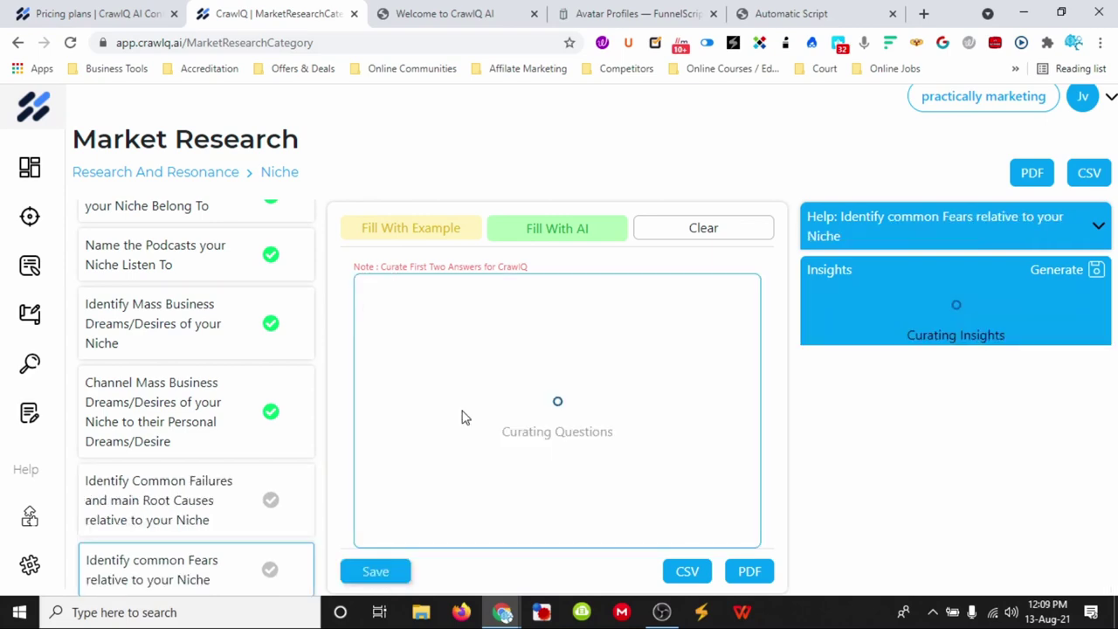
Fill and save the Identify common Fears and Identify common Suspicions sections of the Niche with example answers.
{"action": "left_click", "coordinate": [428, 232]}
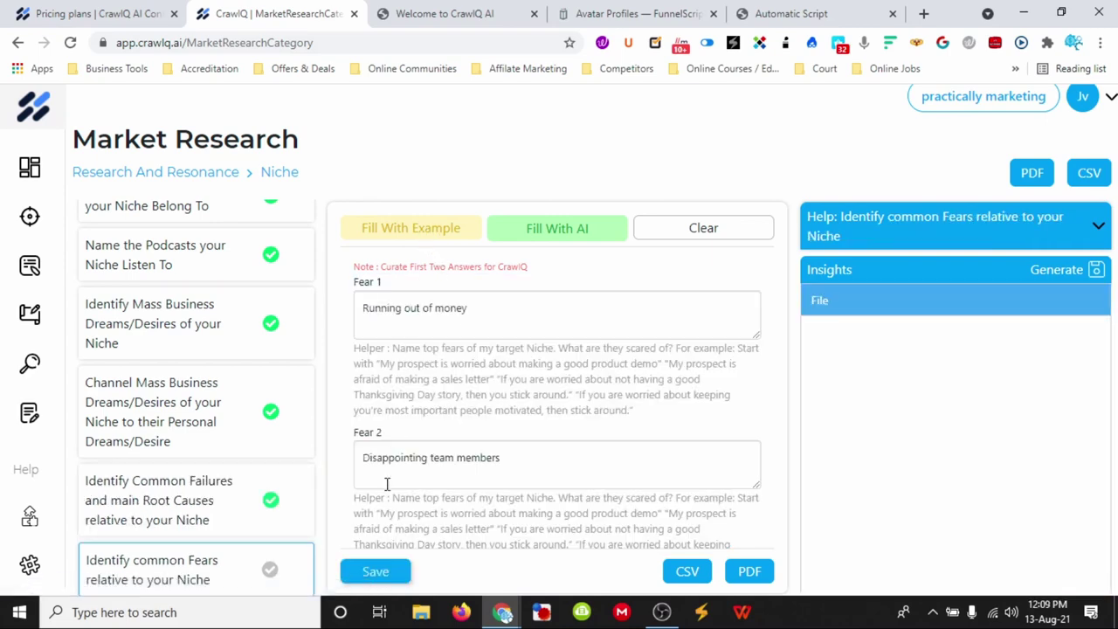
{"action": "left_click", "coordinate": [376, 572]}
{"action": "scroll", "coordinate": [437, 442], "scroll_direction": "down", "scroll_amount": 2}
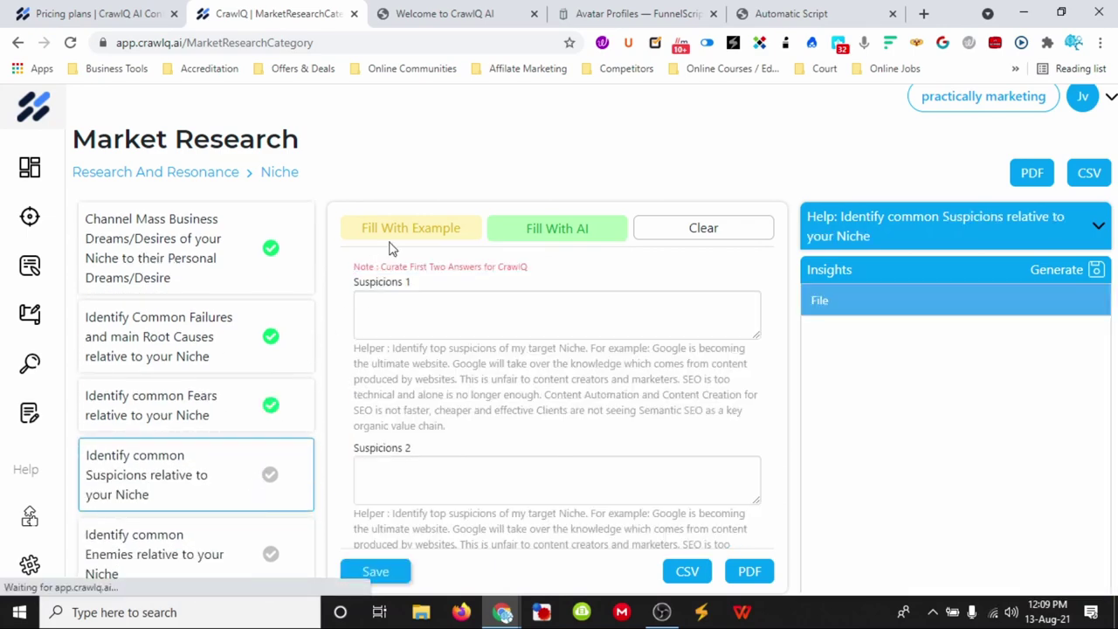
{"action": "left_click", "coordinate": [400, 232]}
{"action": "left_click", "coordinate": [377, 573]}
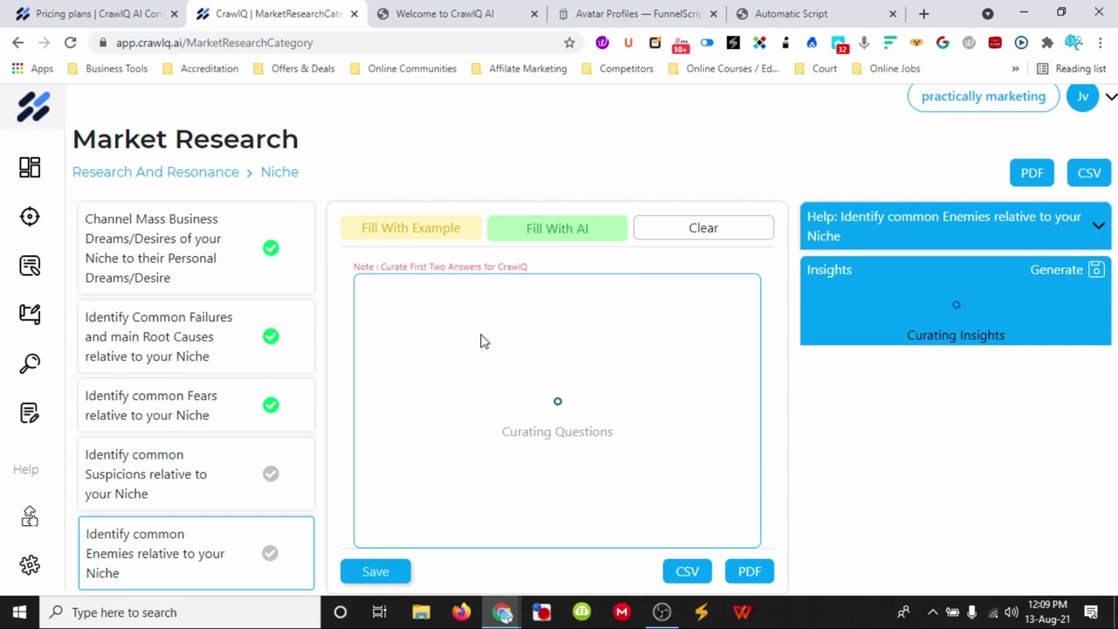
Fill and save the Identify common Enemies section with example answers, and bring up the Welcome to CrawlQ AI PDF.
{"action": "left_click", "coordinate": [407, 229]}
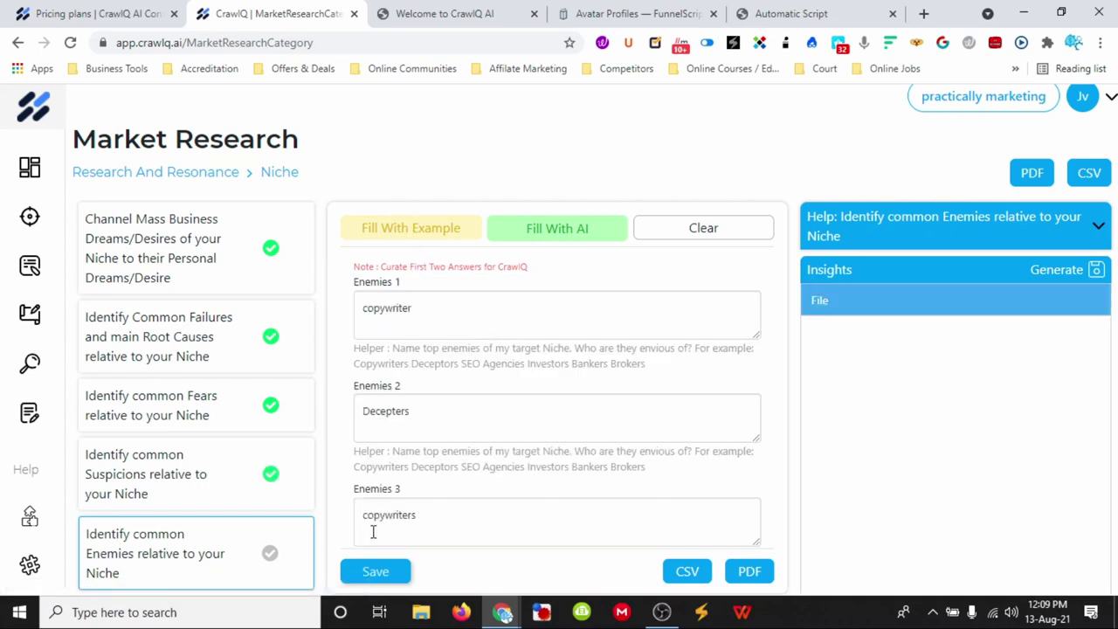
{"action": "left_click", "coordinate": [375, 572]}
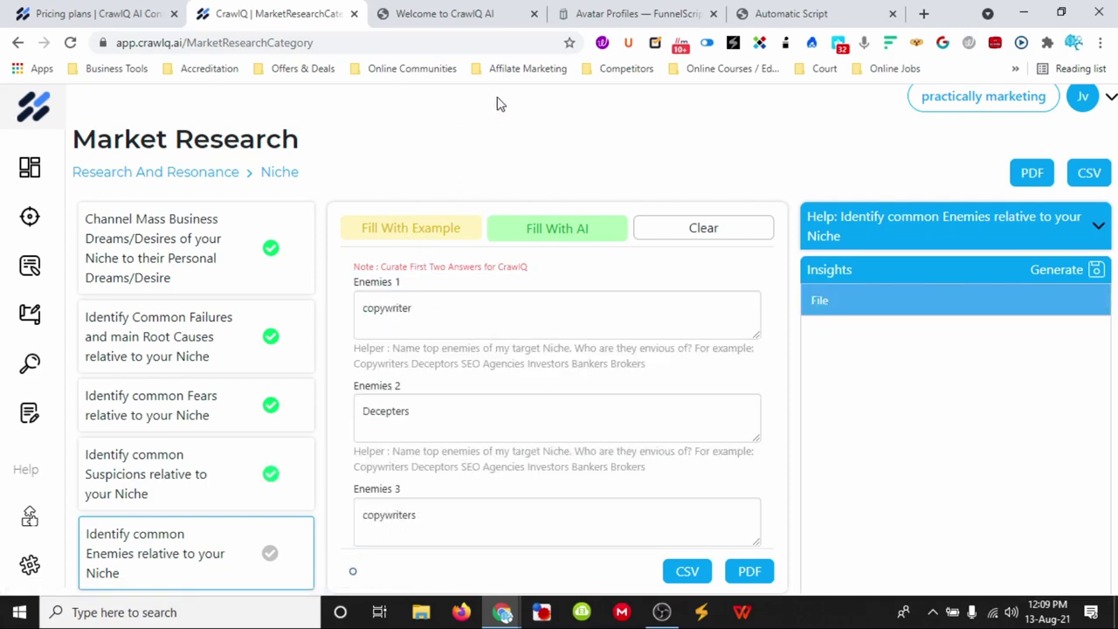
{"action": "left_click", "coordinate": [447, 13]}
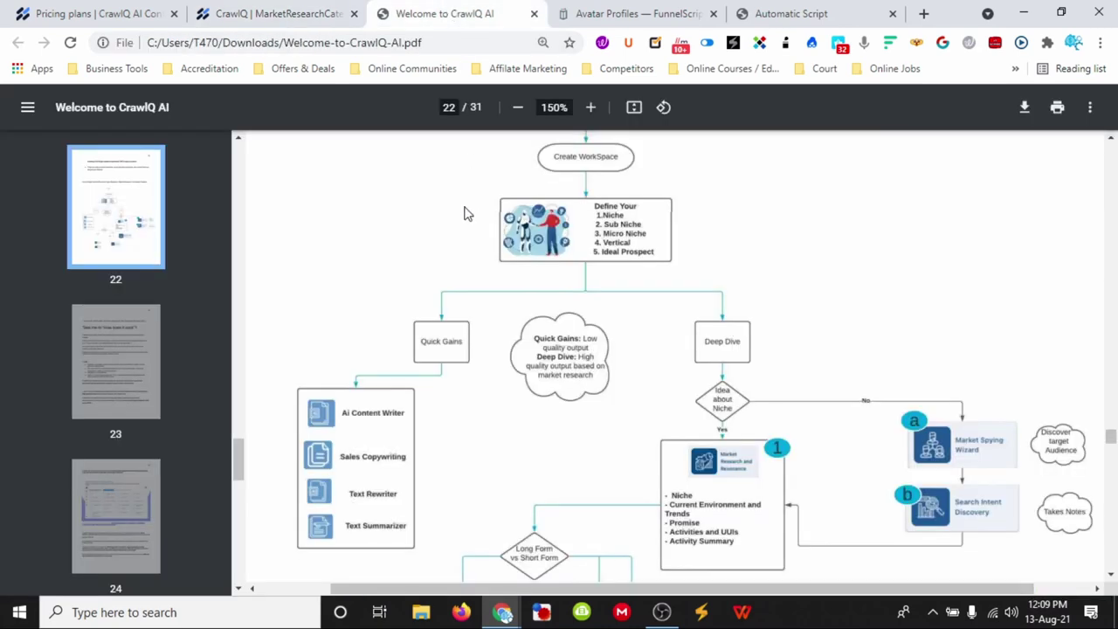
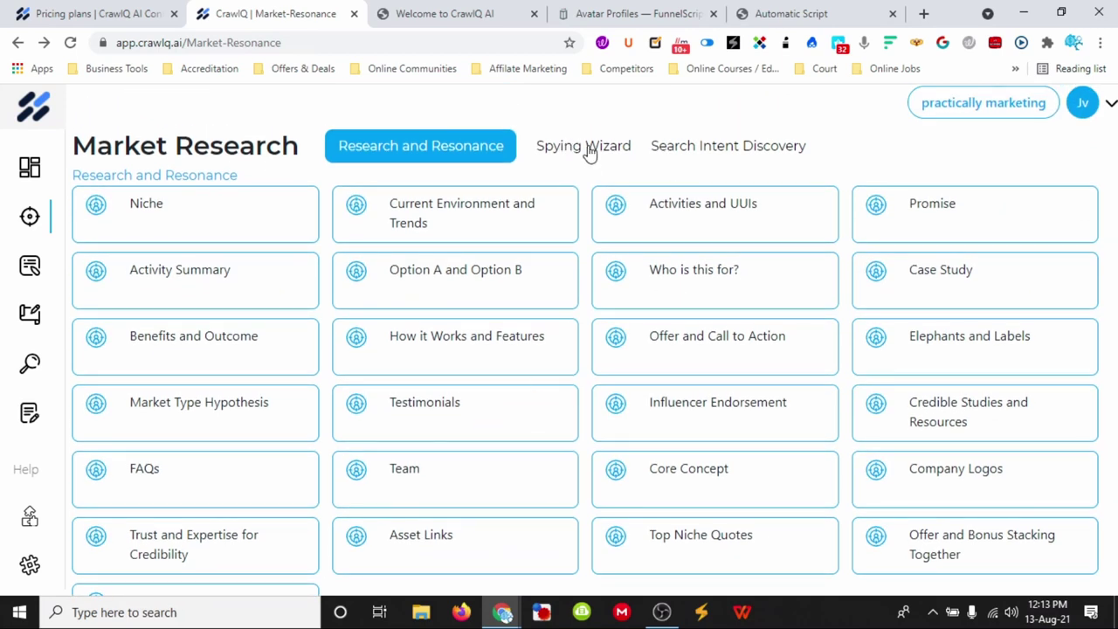
Search the Market Research Spying Wizard for the keyword topic "practical marketing".
{"action": "left_click", "coordinate": [589, 150]}
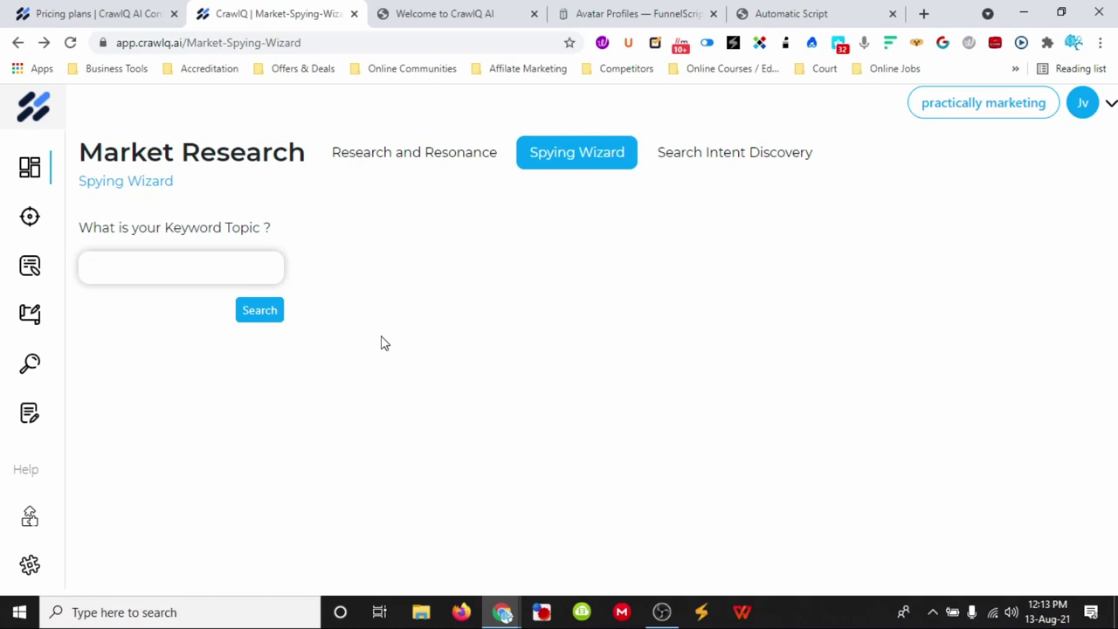
{"action": "type", "text": "cal marketing"}
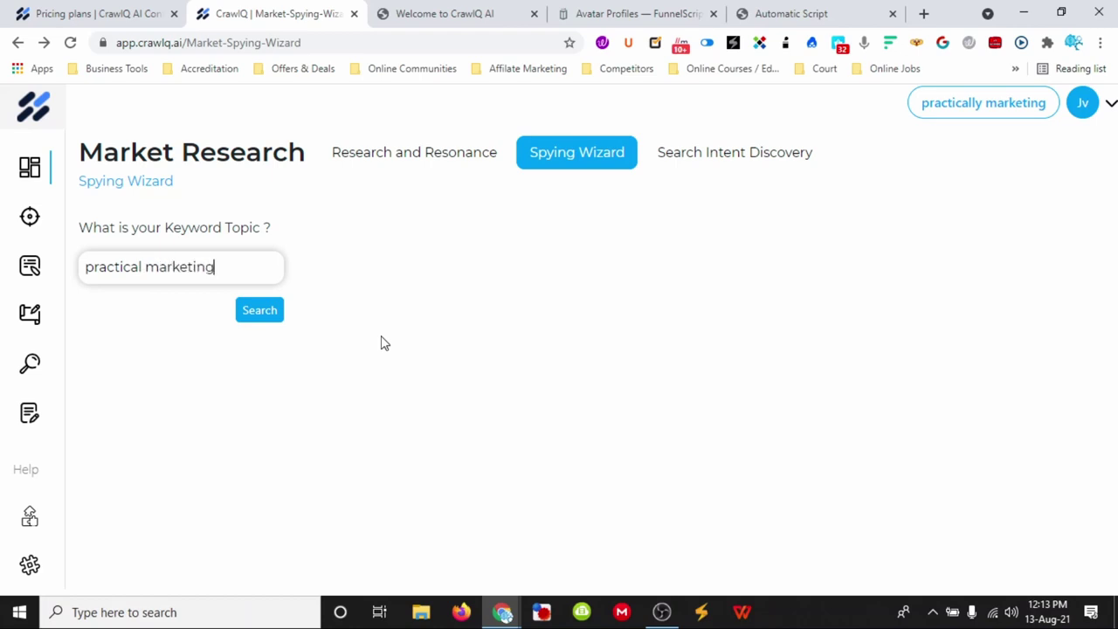
{"action": "left_click", "coordinate": [269, 316]}
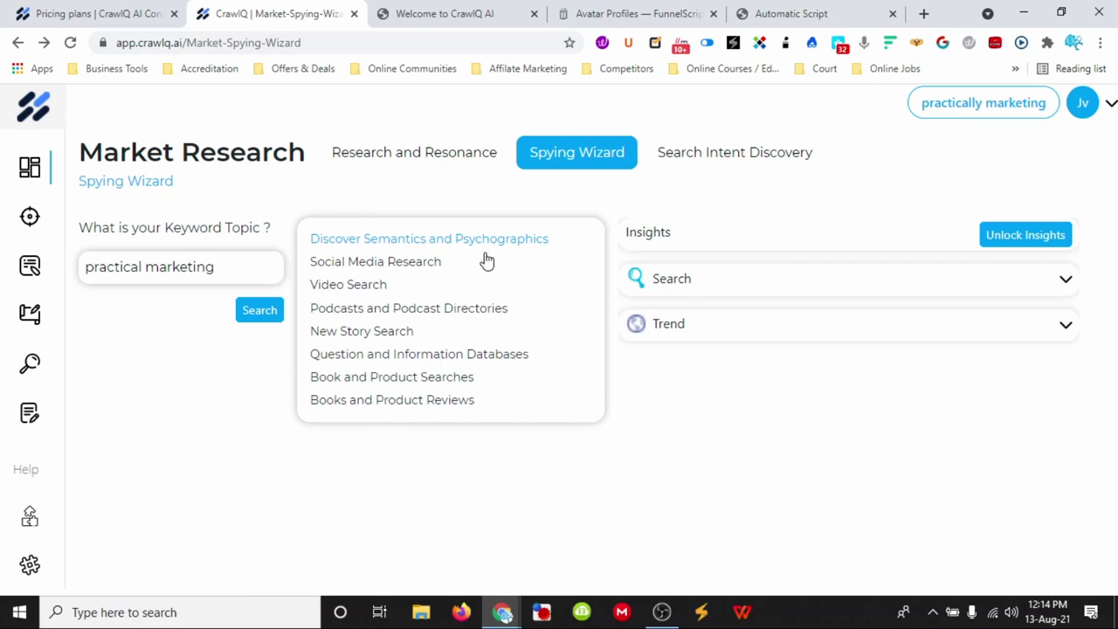
Show the Social Media Research sources for the keyword and expand Facebook General and Facebook Pages.
{"action": "left_click", "coordinate": [399, 265]}
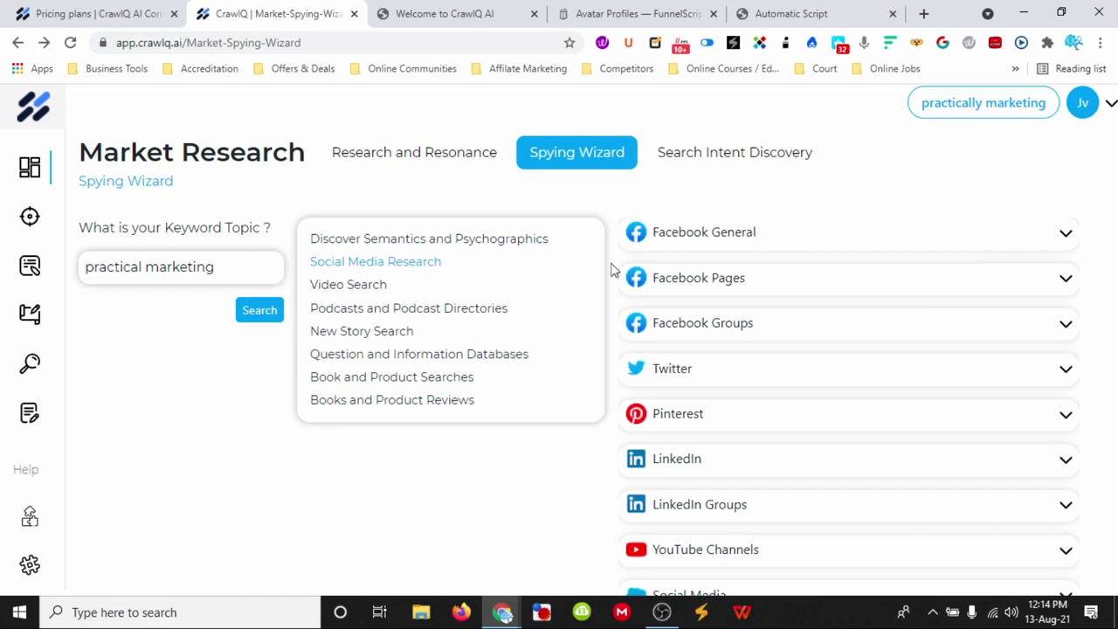
{"action": "left_click", "coordinate": [1065, 235]}
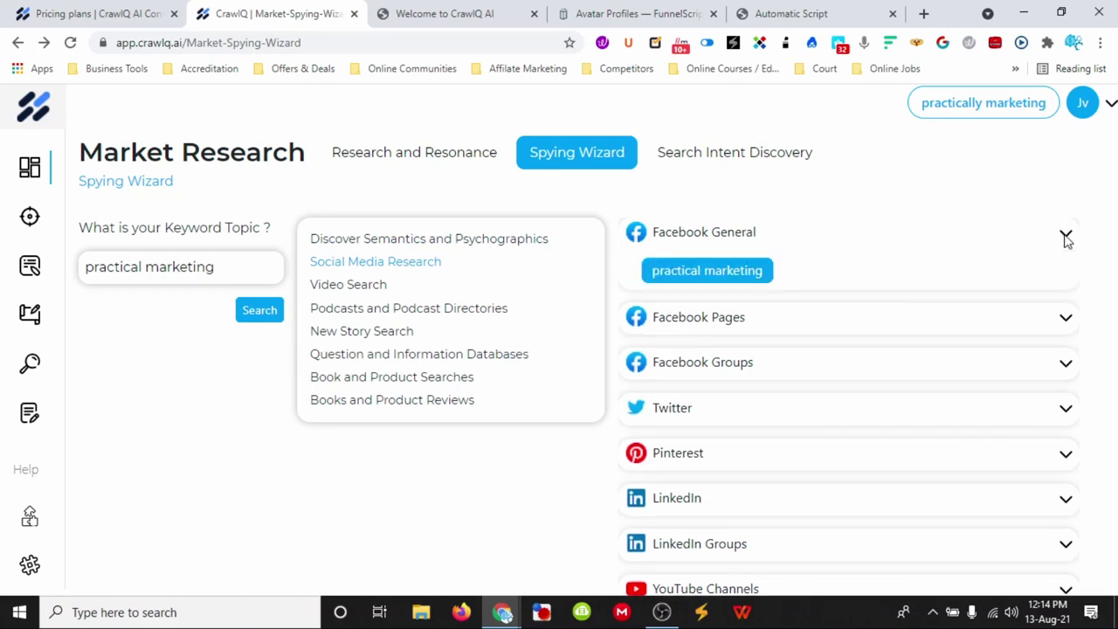
{"action": "left_click", "coordinate": [1066, 322]}
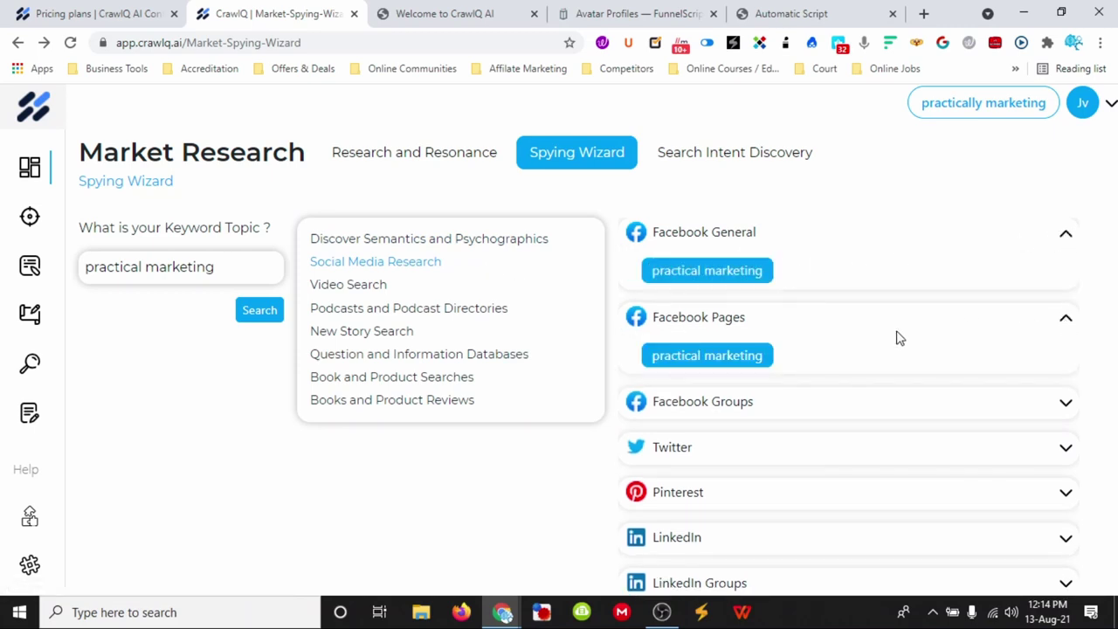
{"action": "scroll", "coordinate": [873, 332], "scroll_direction": "down", "scroll_amount": 1}
{"action": "scroll", "coordinate": [768, 288], "scroll_direction": "up", "scroll_amount": 1}
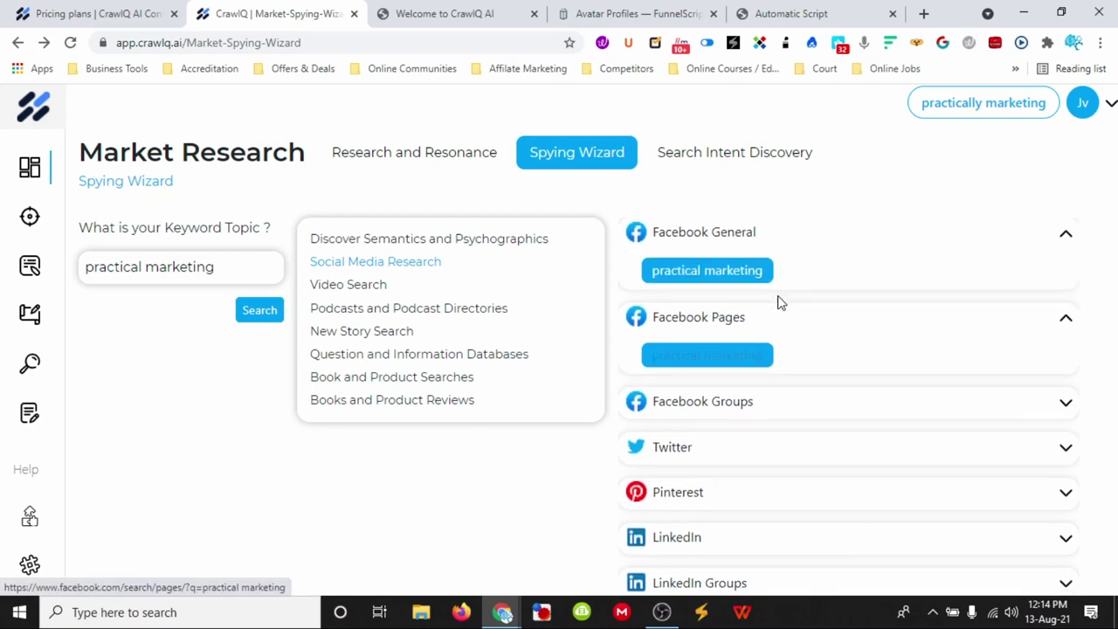
Open the Facebook General results for practical marketing, look through the groups, pages, posts and photos, and close the results window.
{"action": "left_click", "coordinate": [738, 272]}
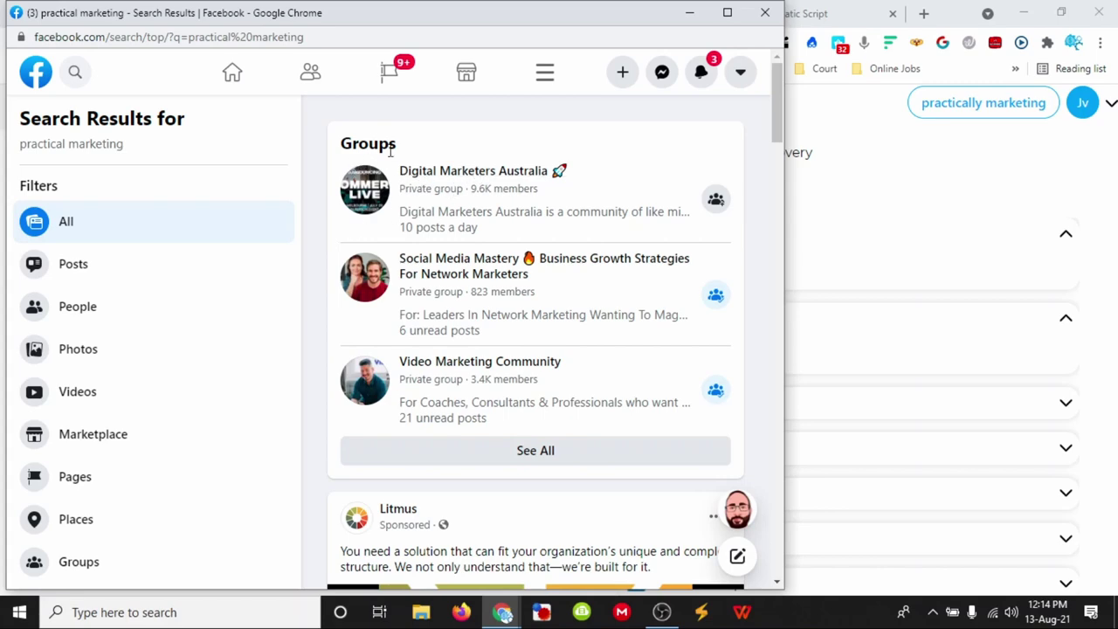
{"action": "mouse_move", "coordinate": [492, 180]}
{"action": "scroll", "coordinate": [577, 287], "scroll_direction": "down", "scroll_amount": 1}
{"action": "scroll", "coordinate": [411, 291], "scroll_direction": "down", "scroll_amount": 8}
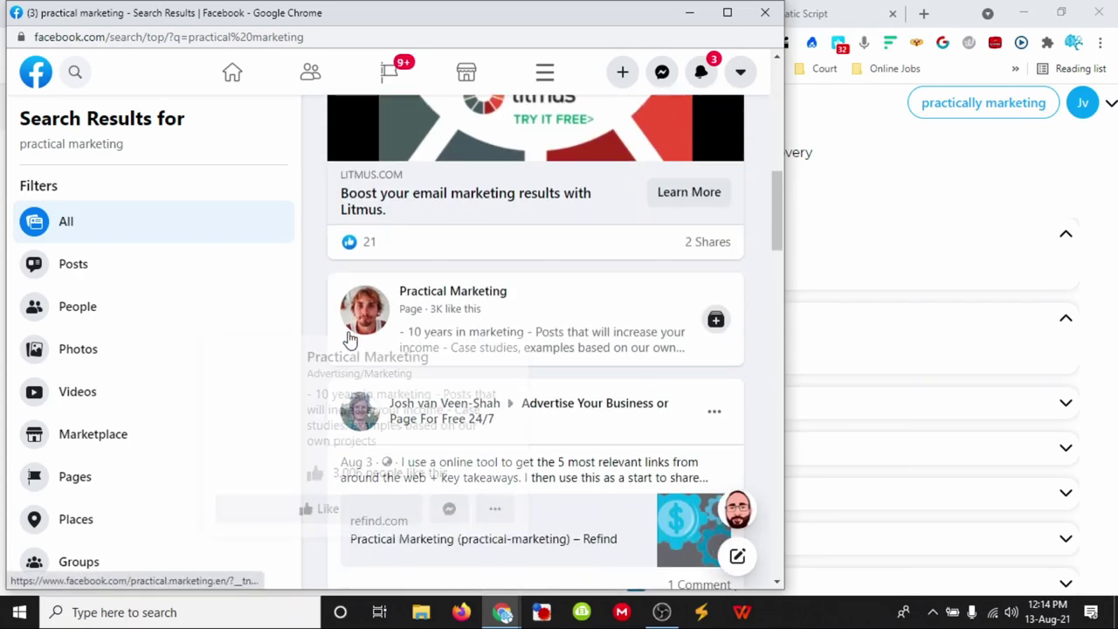
{"action": "scroll", "coordinate": [569, 289], "scroll_direction": "down", "scroll_amount": 1}
{"action": "scroll", "coordinate": [566, 290], "scroll_direction": "down", "scroll_amount": 2}
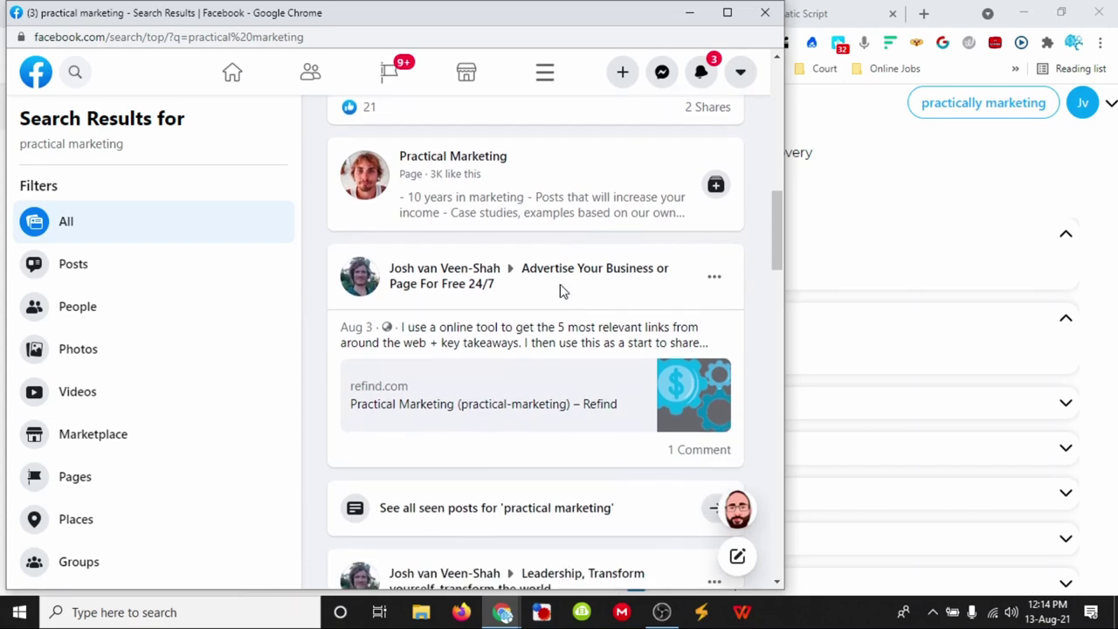
{"action": "scroll", "coordinate": [313, 258], "scroll_direction": "down", "scroll_amount": 1}
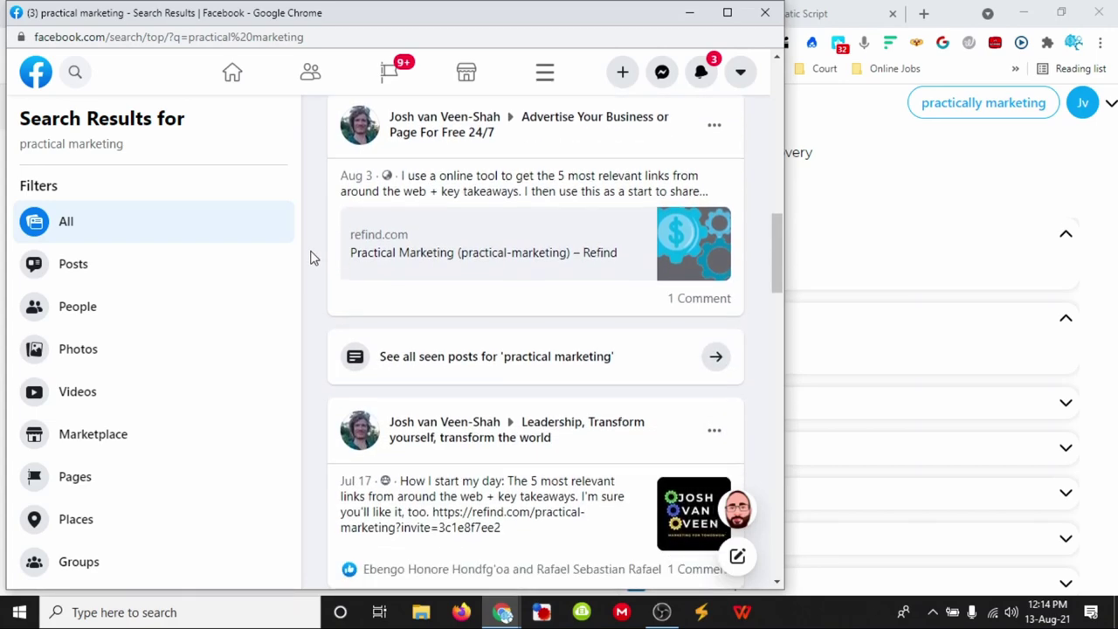
{"action": "scroll", "coordinate": [313, 258], "scroll_direction": "down", "scroll_amount": 2}
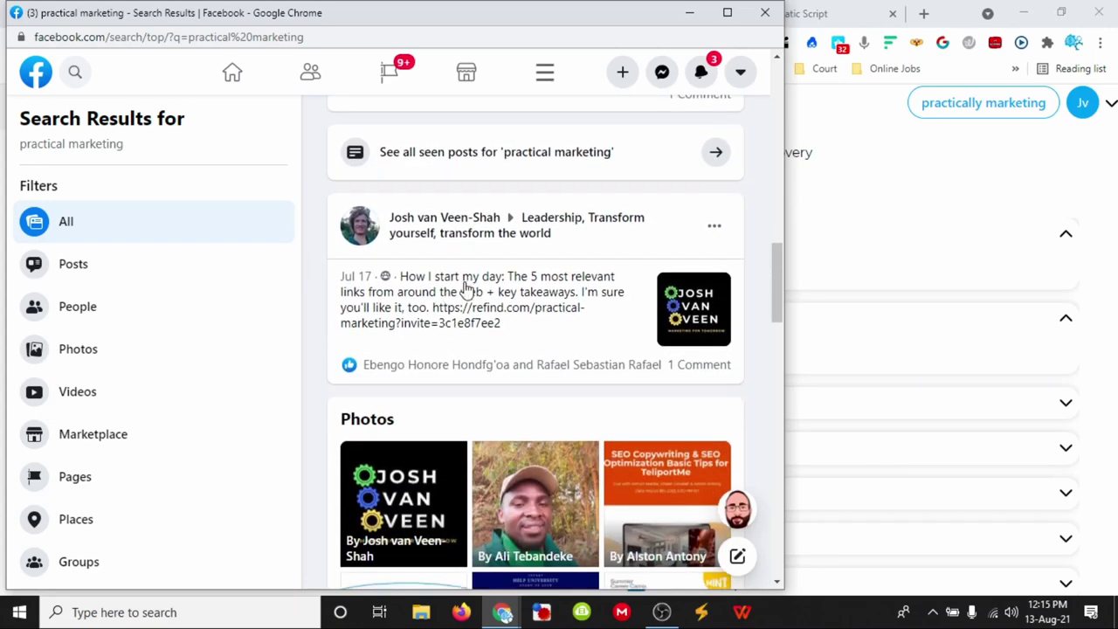
{"action": "scroll", "coordinate": [467, 301], "scroll_direction": "down", "scroll_amount": 1}
{"action": "scroll", "coordinate": [459, 331], "scroll_direction": "down", "scroll_amount": 4}
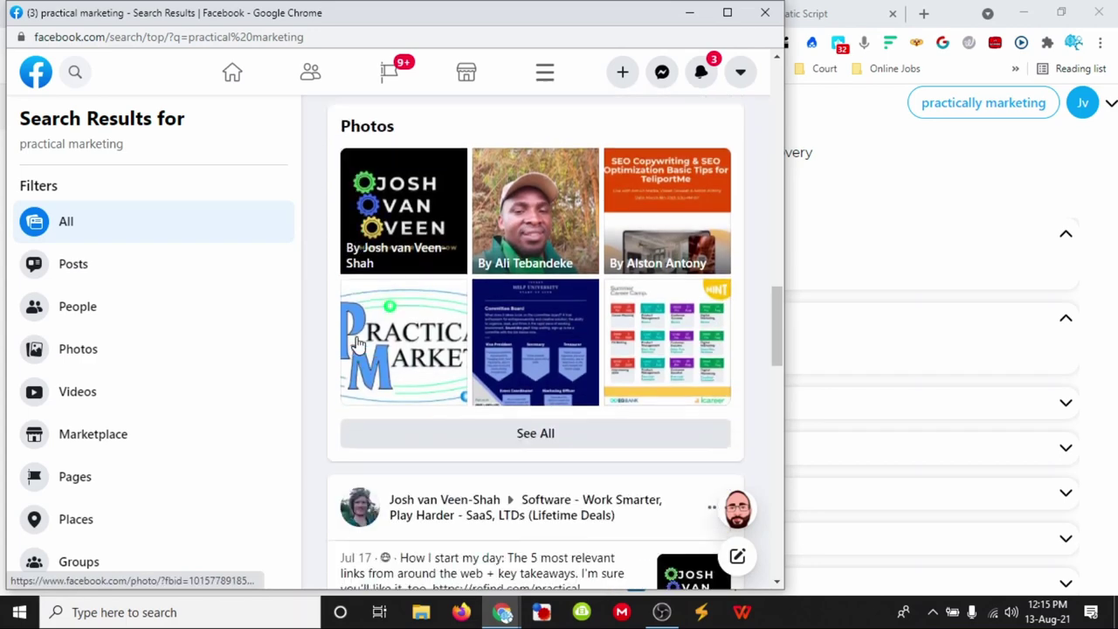
{"action": "scroll", "coordinate": [344, 344], "scroll_direction": "up", "scroll_amount": 1}
{"action": "scroll", "coordinate": [319, 316], "scroll_direction": "down", "scroll_amount": 7}
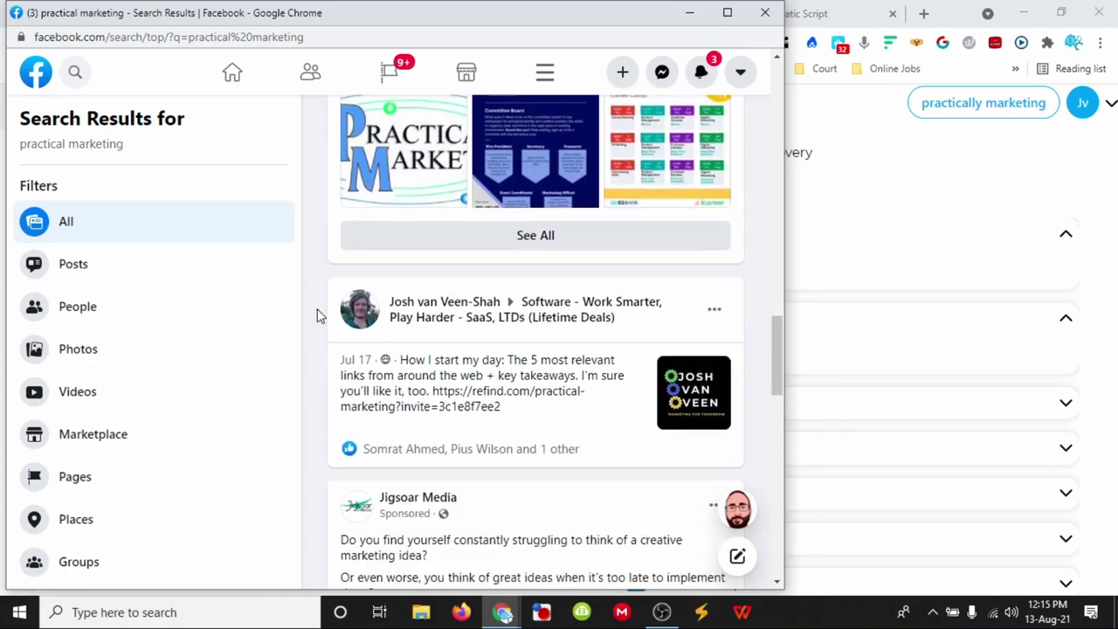
{"action": "scroll", "coordinate": [319, 316], "scroll_direction": "down", "scroll_amount": 6}
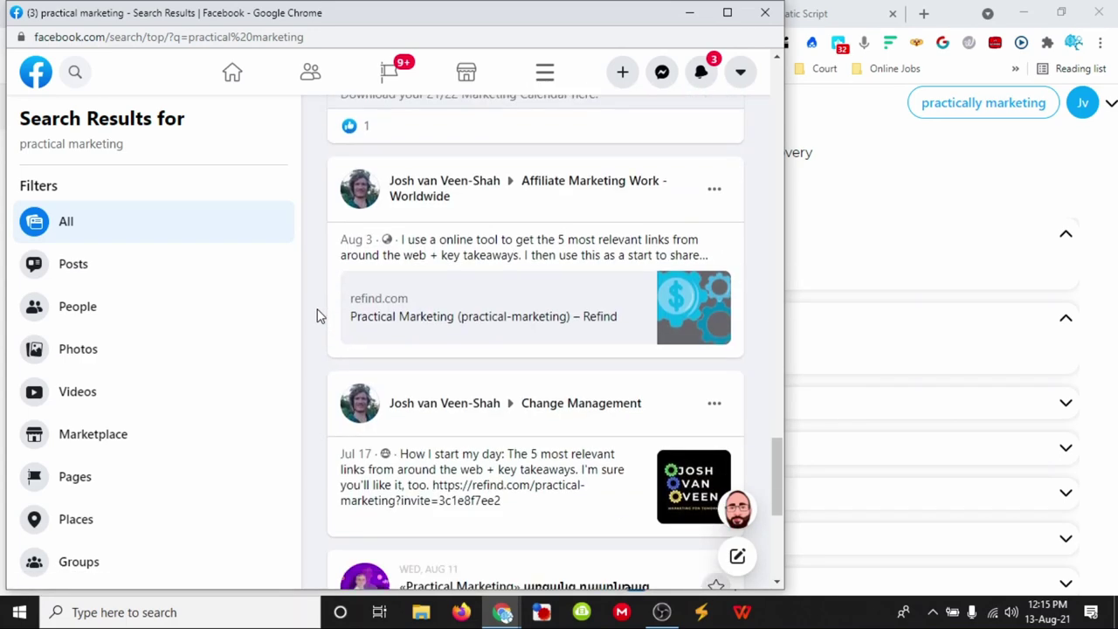
{"action": "scroll", "coordinate": [318, 316], "scroll_direction": "up", "scroll_amount": 9}
{"action": "scroll", "coordinate": [319, 314], "scroll_direction": "up", "scroll_amount": 6}
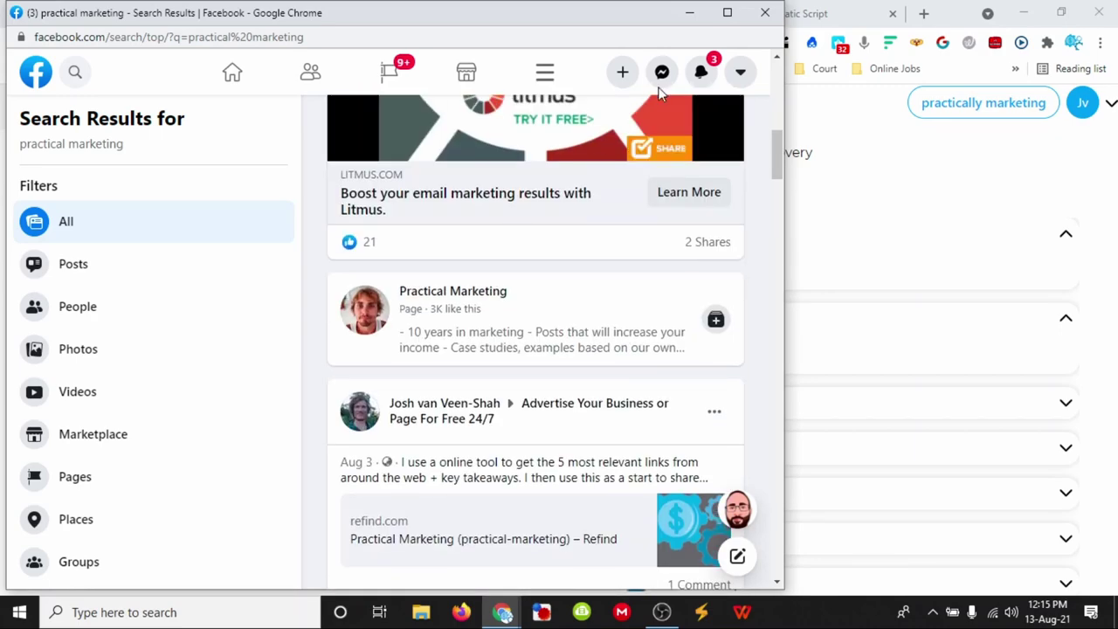
{"action": "left_click", "coordinate": [766, 16]}
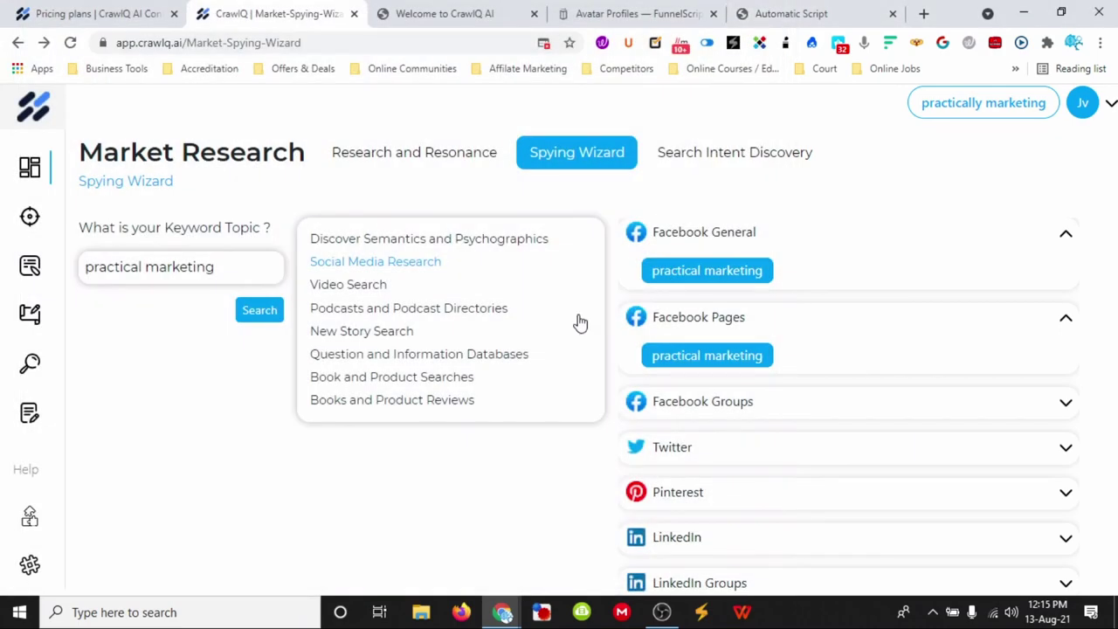
Show the Book and Product Searches sources and expand Audible (Audio Books) and Google Books.
{"action": "left_click", "coordinate": [381, 377]}
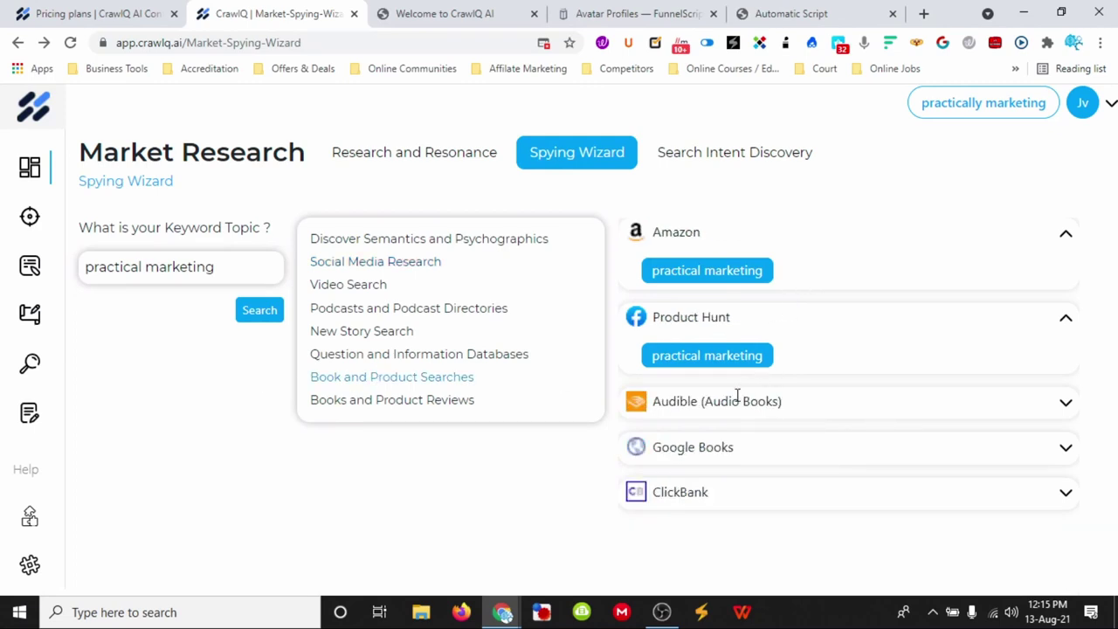
{"action": "left_click", "coordinate": [1066, 402]}
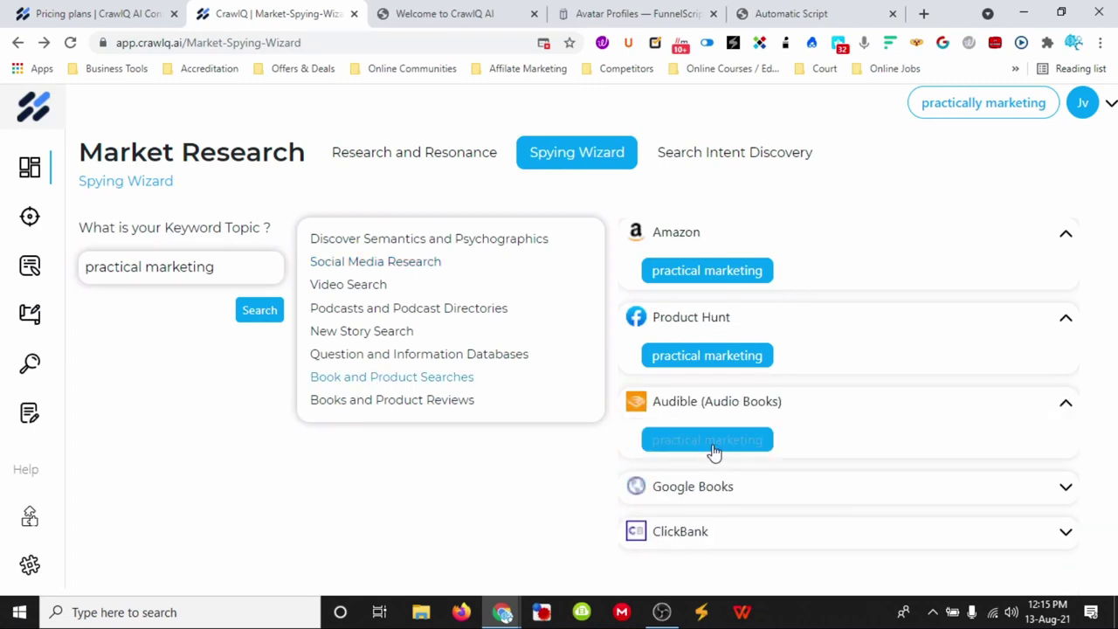
{"action": "left_click", "coordinate": [1062, 487]}
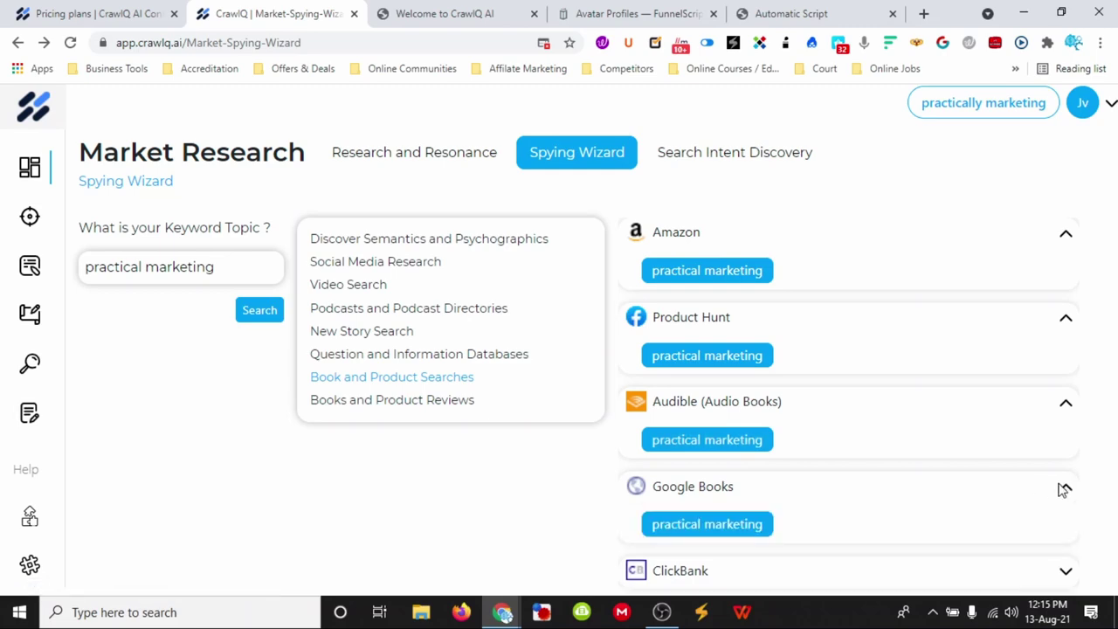
Open the Google Books results for practical marketing and look through the listed book titles.
{"action": "left_click", "coordinate": [724, 529]}
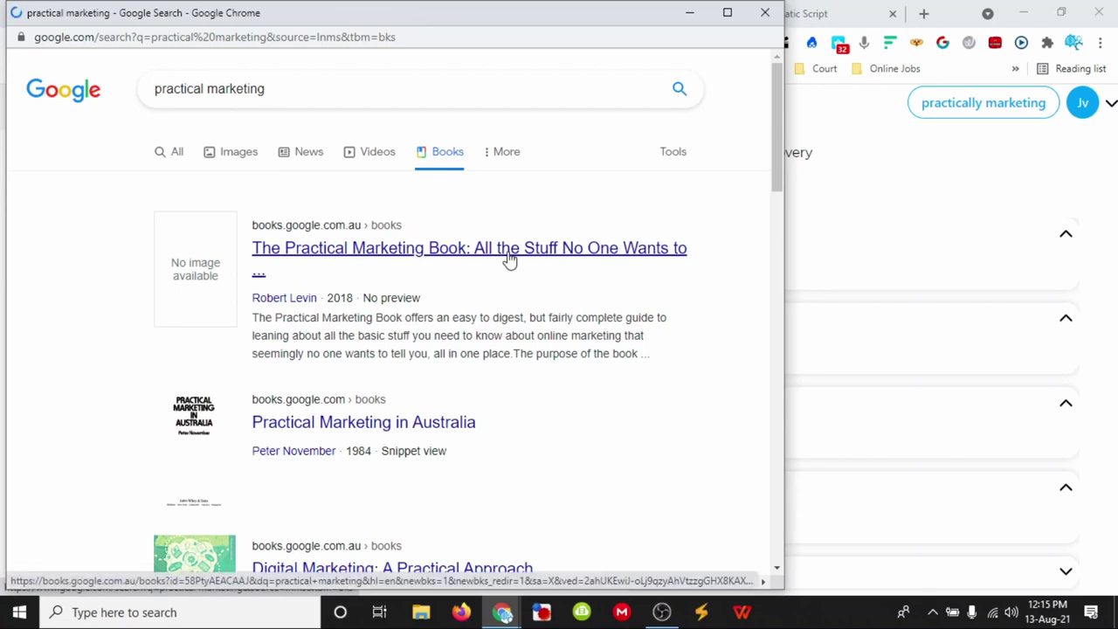
{"action": "scroll", "coordinate": [461, 398], "scroll_direction": "down", "scroll_amount": 1}
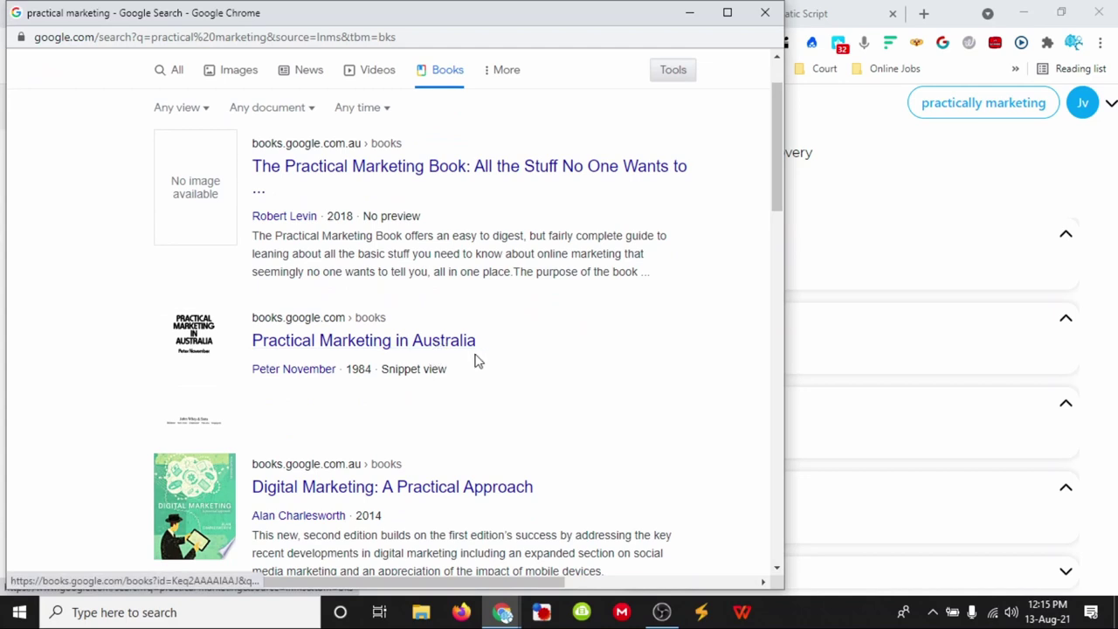
{"action": "scroll", "coordinate": [496, 362], "scroll_direction": "down", "scroll_amount": 1}
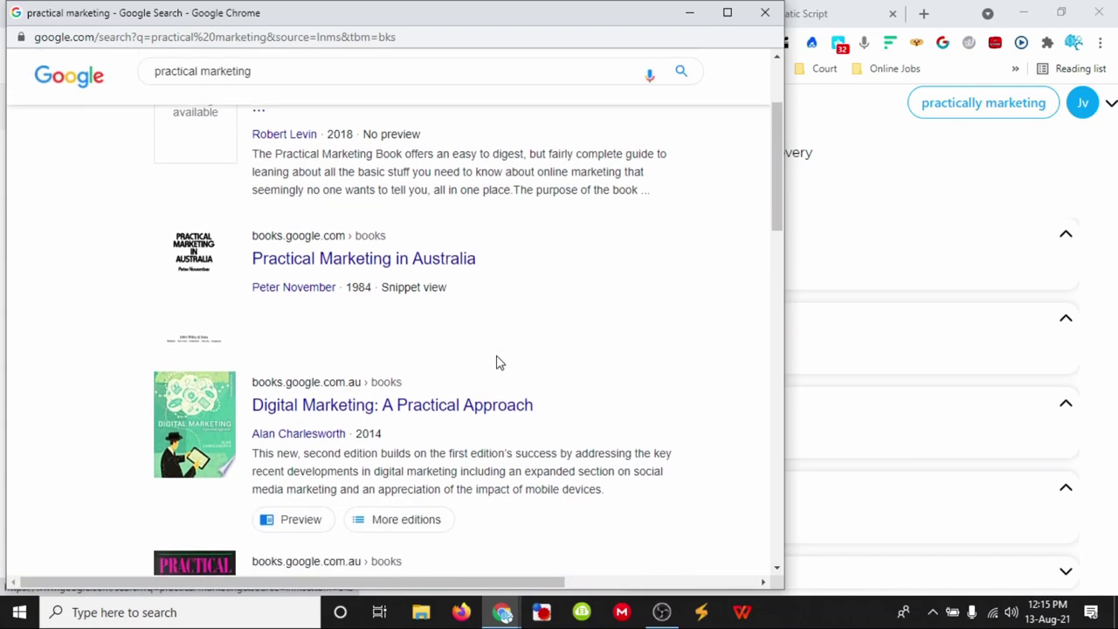
{"action": "scroll", "coordinate": [496, 363], "scroll_direction": "down", "scroll_amount": 1}
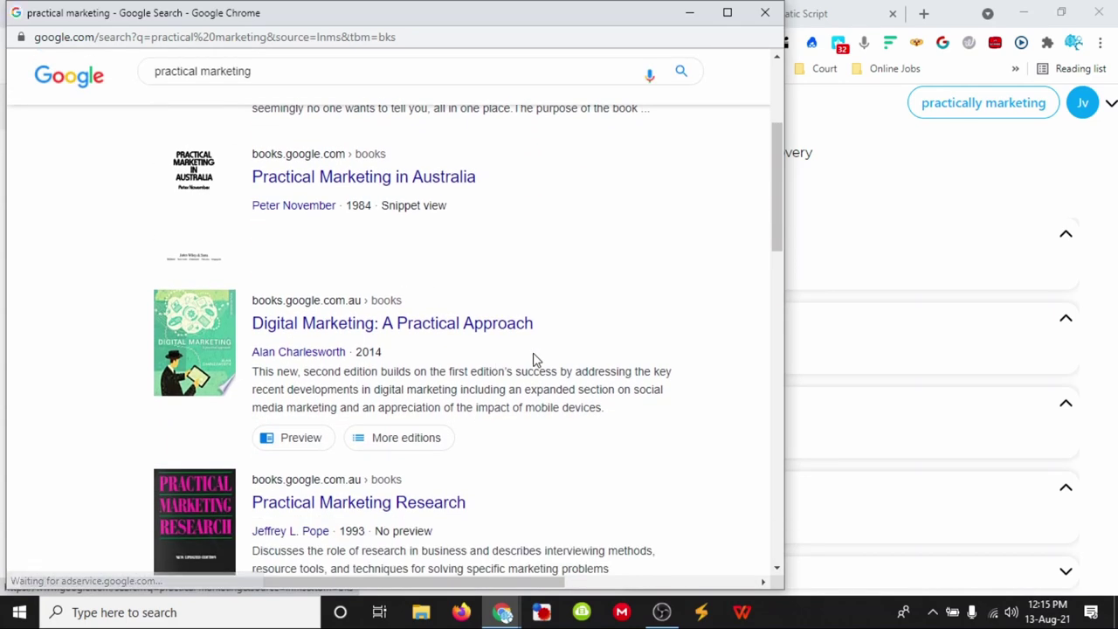
{"action": "scroll", "coordinate": [533, 359], "scroll_direction": "down", "scroll_amount": 3}
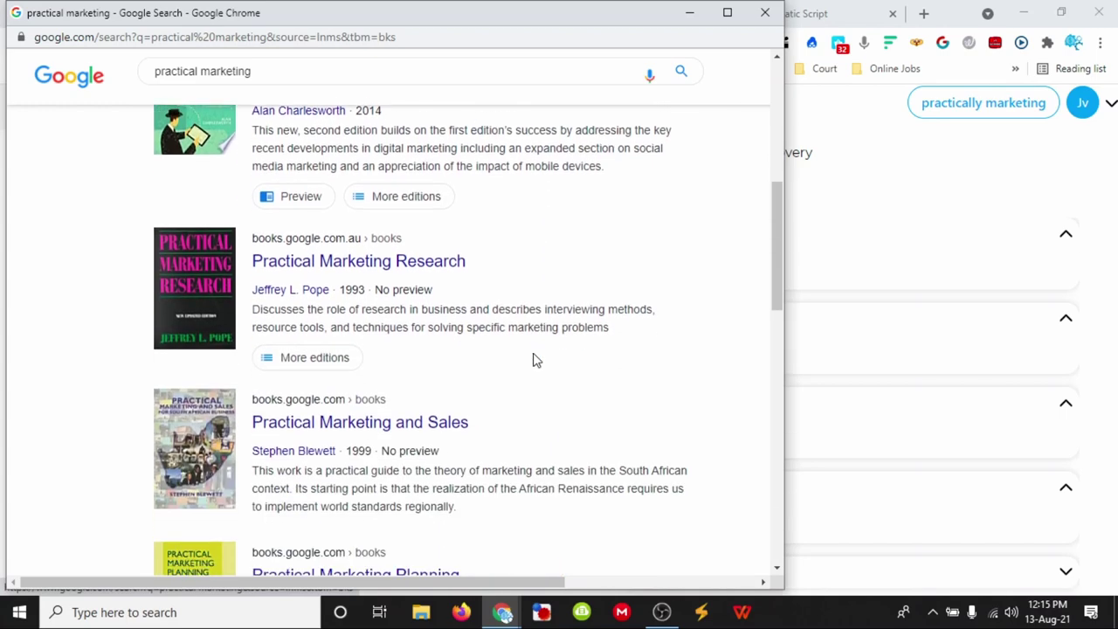
Look through the remaining Google Books results for practical marketing and close the results window.
{"action": "scroll", "coordinate": [399, 350], "scroll_direction": "down", "scroll_amount": 1}
{"action": "scroll", "coordinate": [509, 344], "scroll_direction": "down", "scroll_amount": 3}
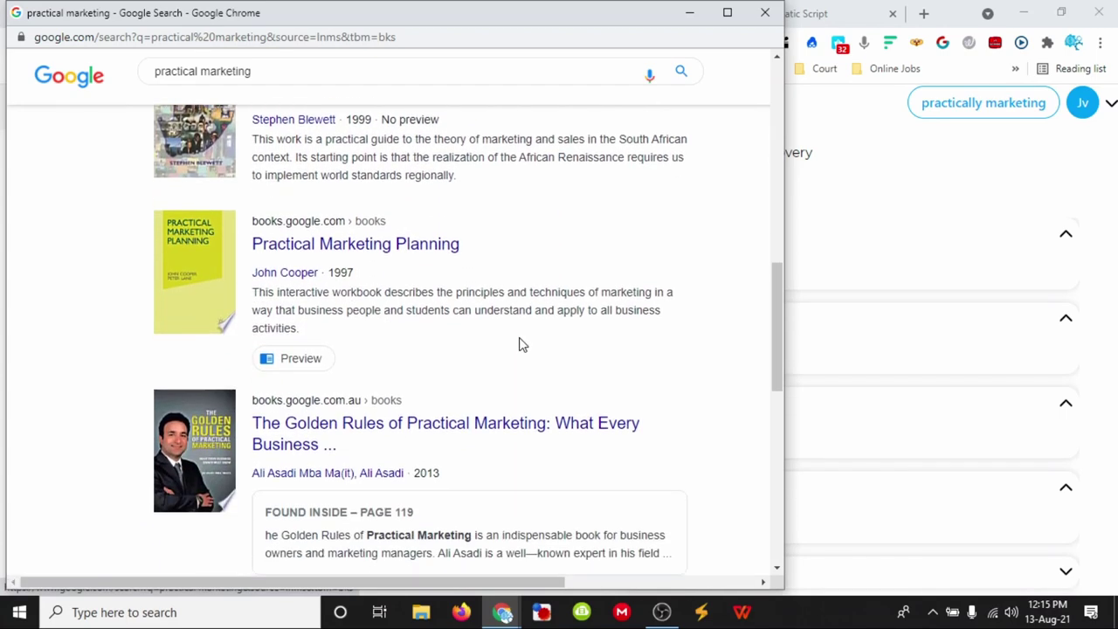
{"action": "left_click", "coordinate": [758, 15]}
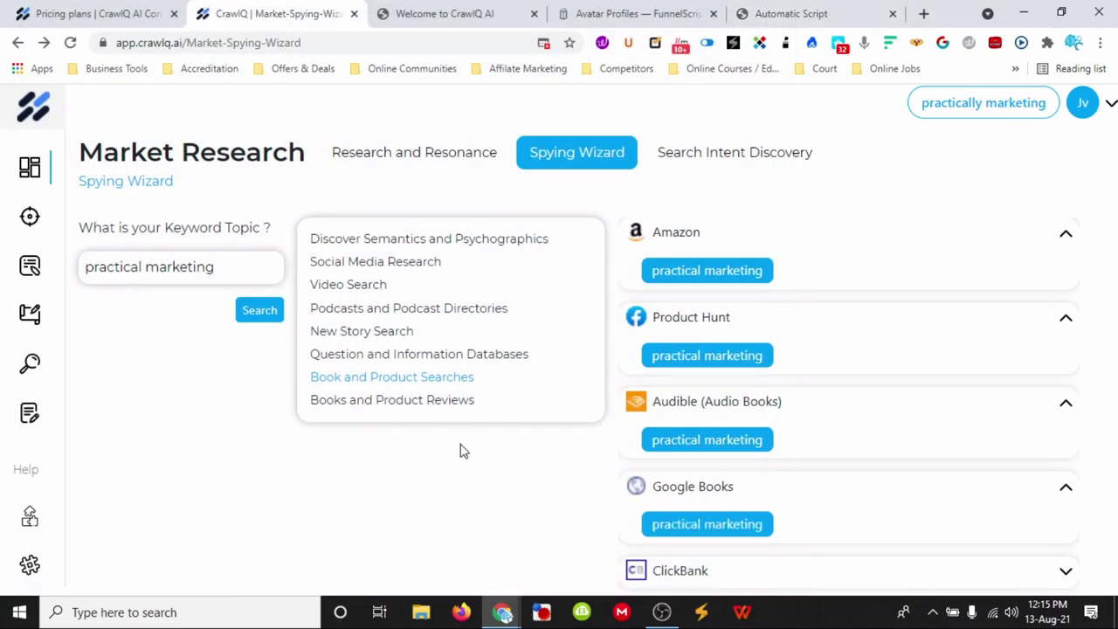
Replace the Spying Wizard keyword topic with "how do I grow my business" and run the search.
{"action": "left_click_drag", "start_coordinate": [229, 266], "coordinate": [88, 264]}
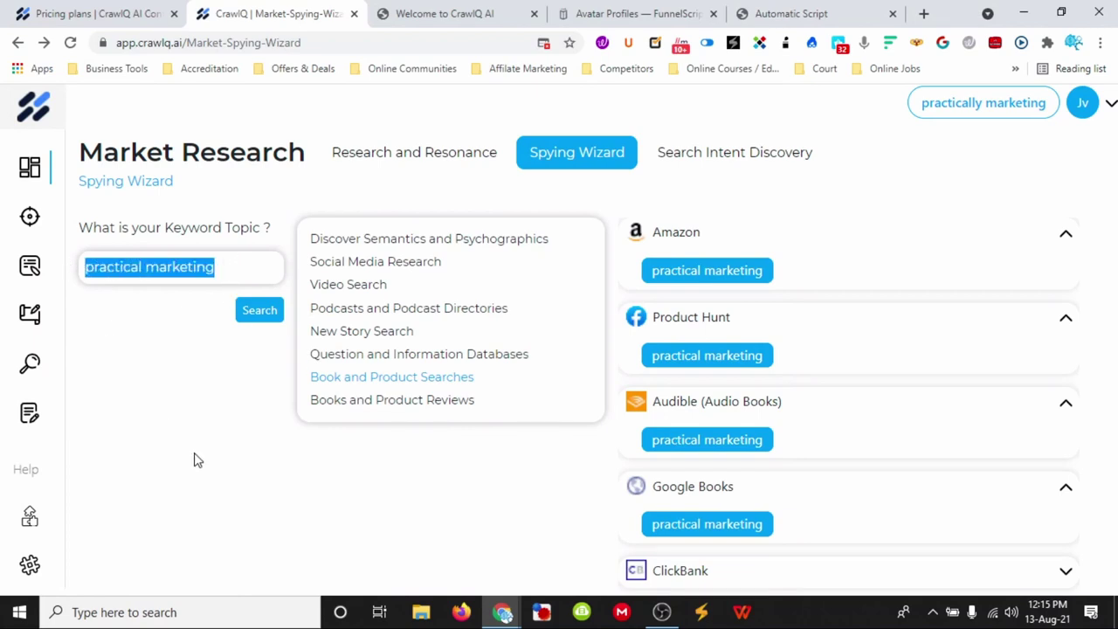
{"action": "type", "text": "how"}
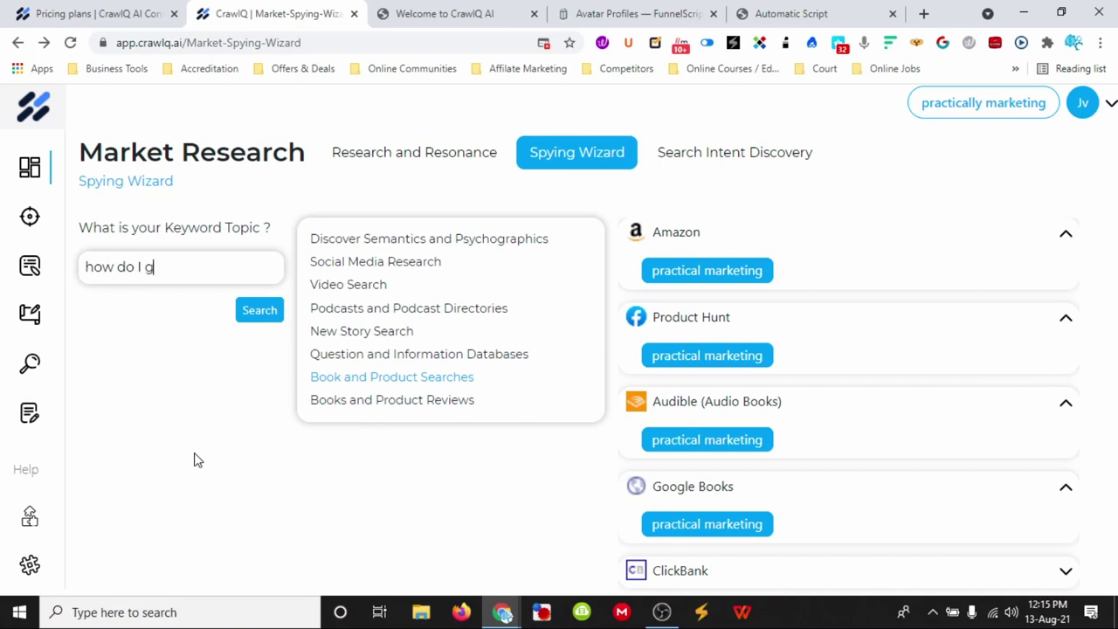
{"action": "type", "text": "do I grow my business"}
{"action": "left_click", "coordinate": [259, 310]}
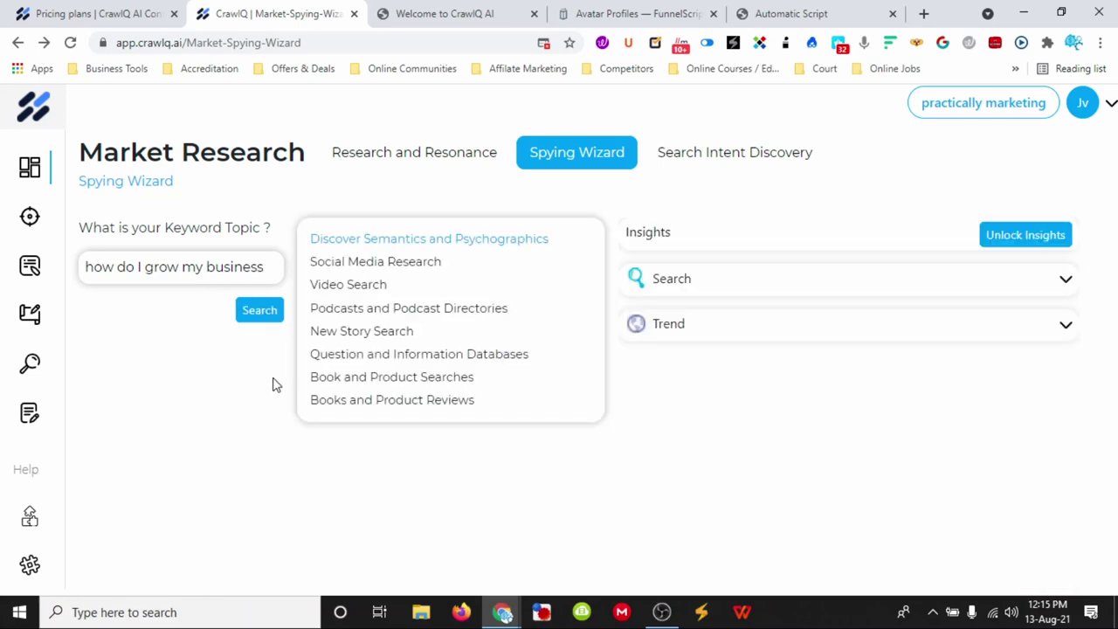
Open the YouTube results from the Video Search sources, look through the listed videos, and close the results window.
{"action": "left_click", "coordinate": [342, 286]}
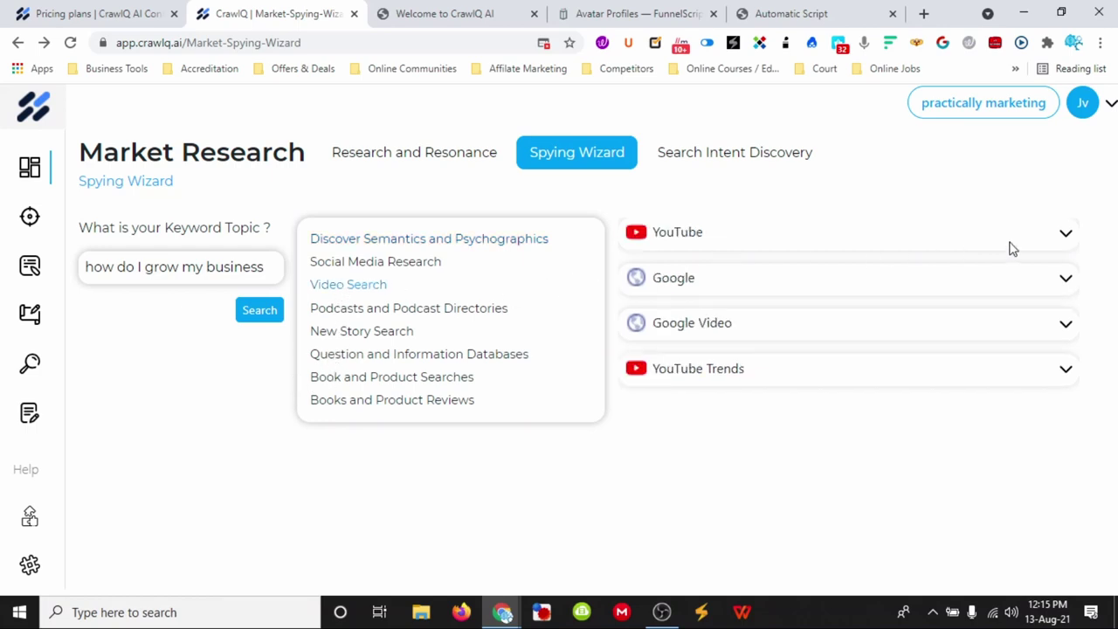
{"action": "left_click", "coordinate": [1070, 241]}
{"action": "left_click", "coordinate": [784, 275]}
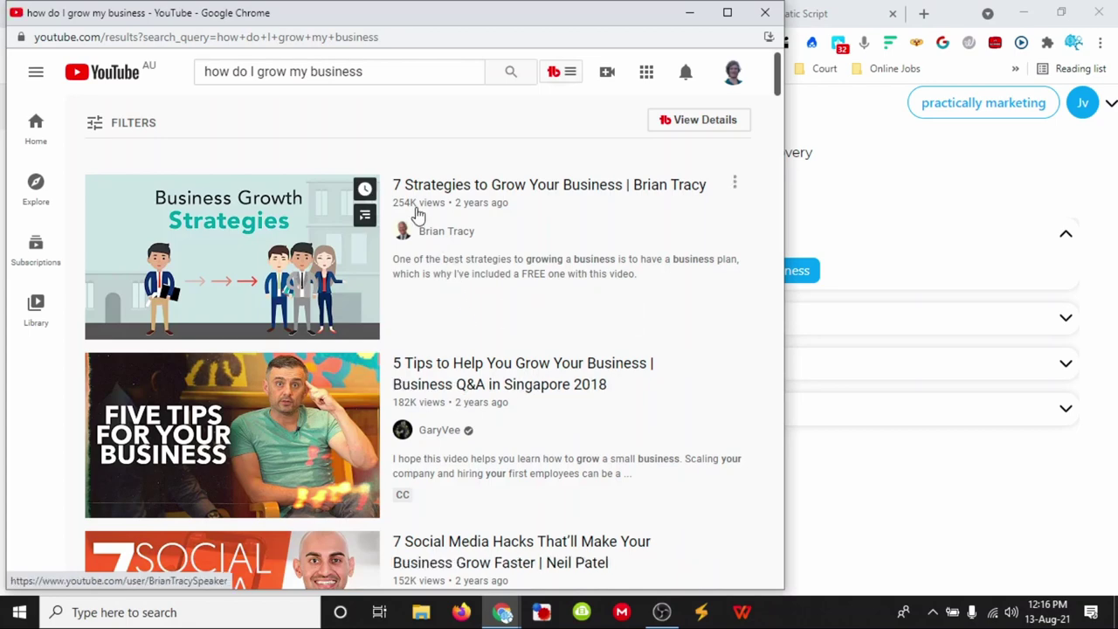
{"action": "scroll", "coordinate": [451, 440], "scroll_direction": "down", "scroll_amount": 3}
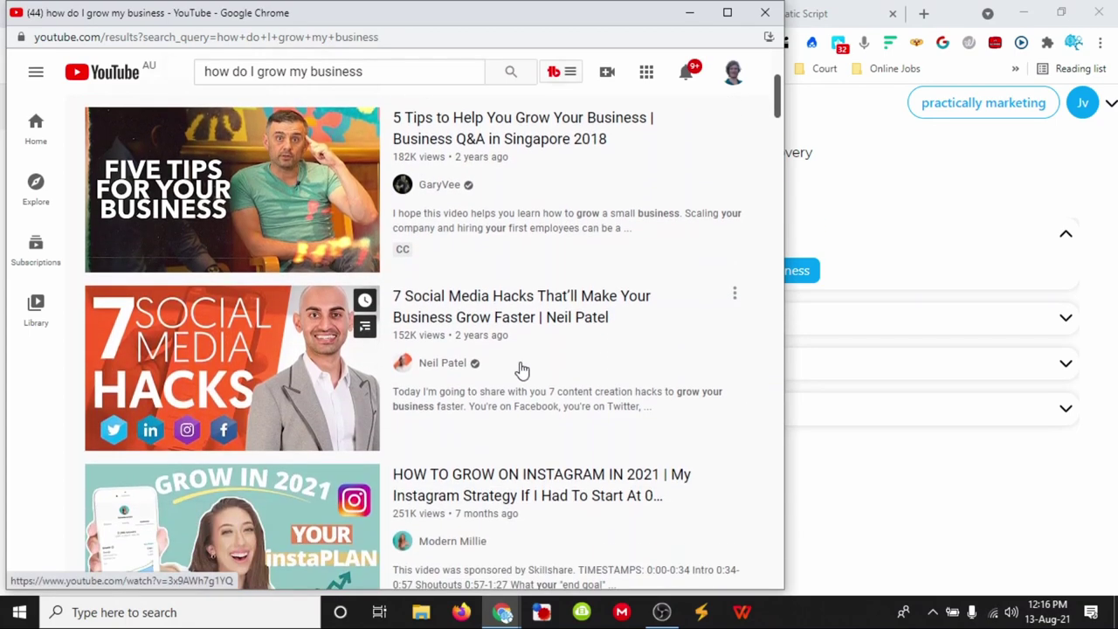
{"action": "scroll", "coordinate": [474, 342], "scroll_direction": "down", "scroll_amount": 1}
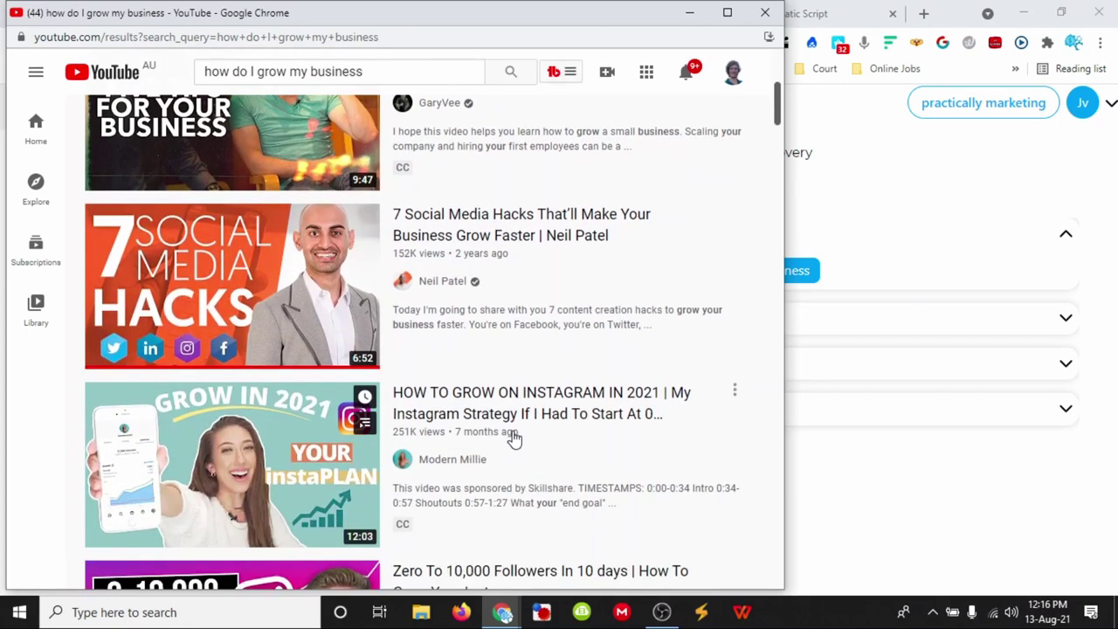
{"action": "scroll", "coordinate": [512, 437], "scroll_direction": "up", "scroll_amount": 3}
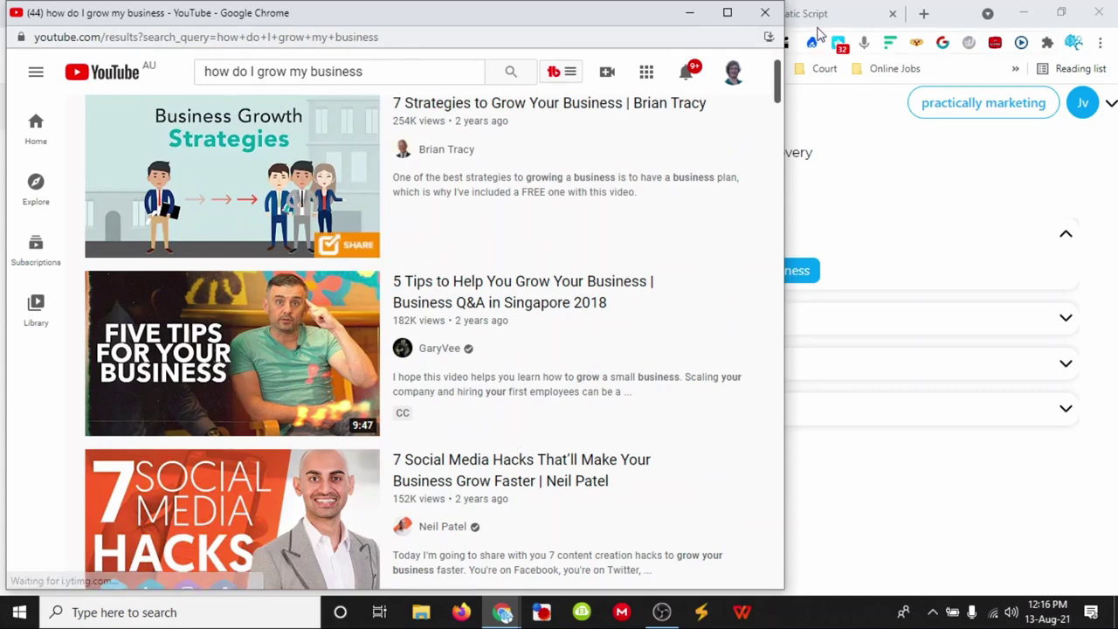
{"action": "left_click", "coordinate": [765, 12]}
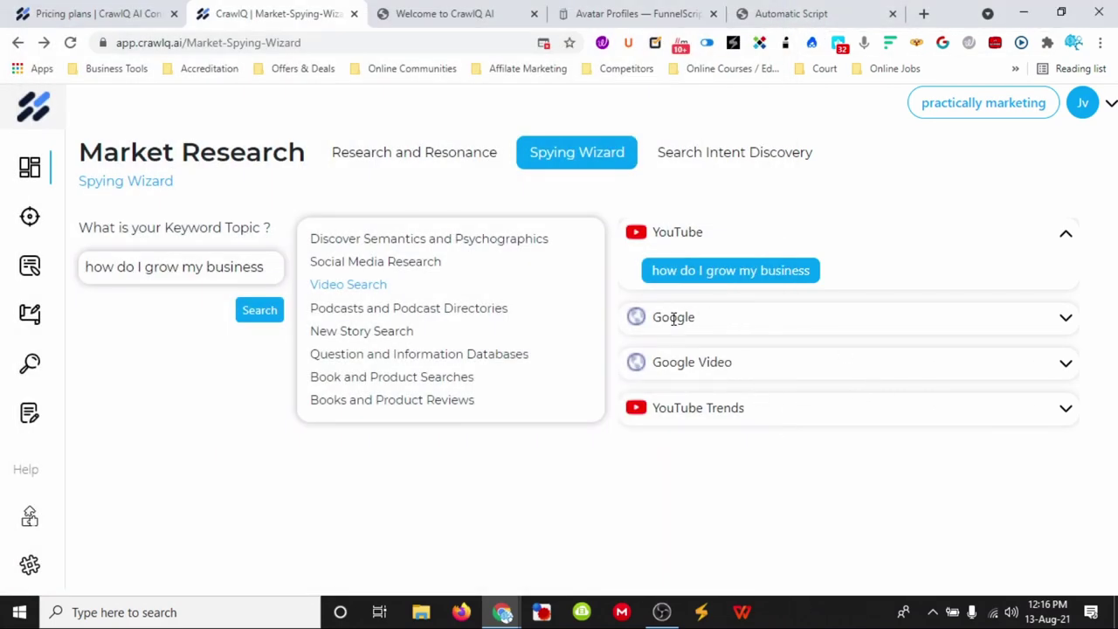
Open the YouTube Trends results for the keyword, examine interest over time and by region, and close the results window.
{"action": "left_click", "coordinate": [1071, 412]}
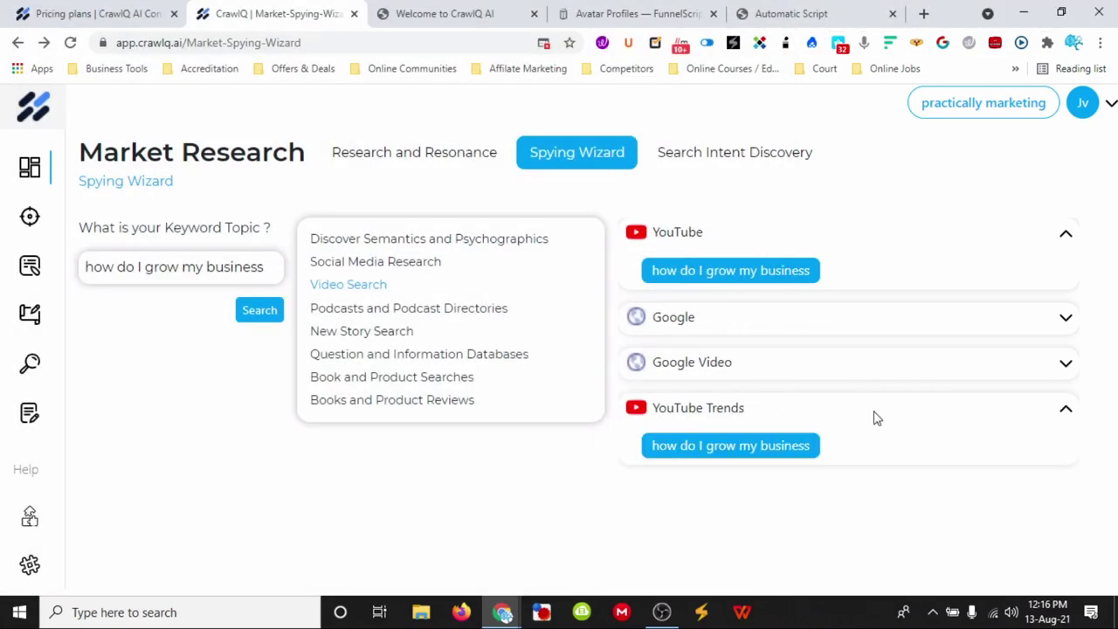
{"action": "left_click", "coordinate": [694, 453]}
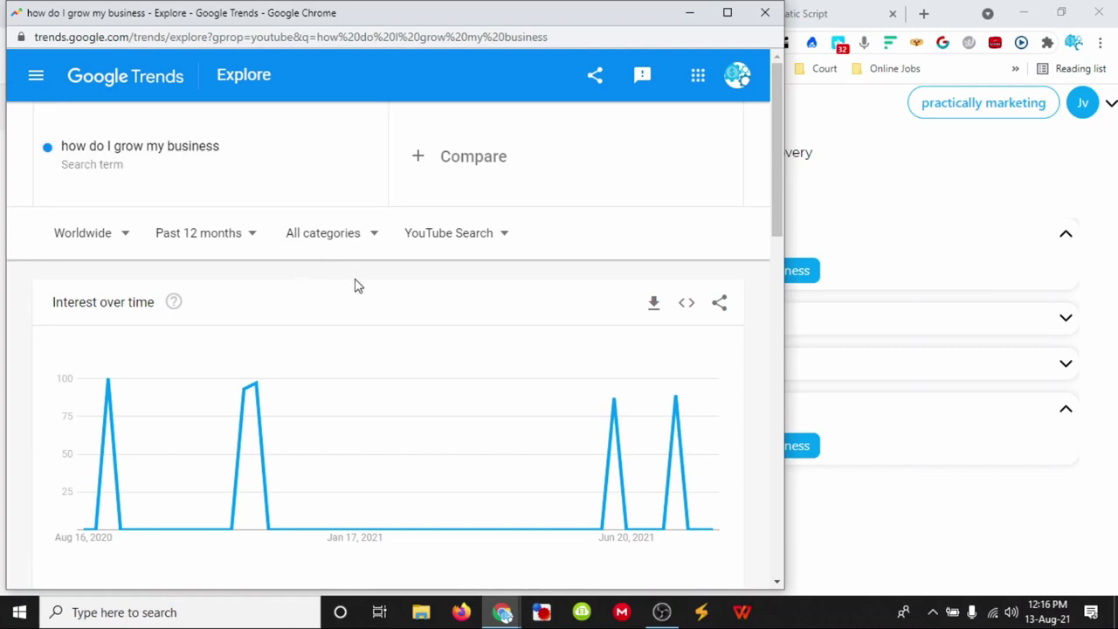
{"action": "scroll", "coordinate": [376, 306], "scroll_direction": "down", "scroll_amount": 2}
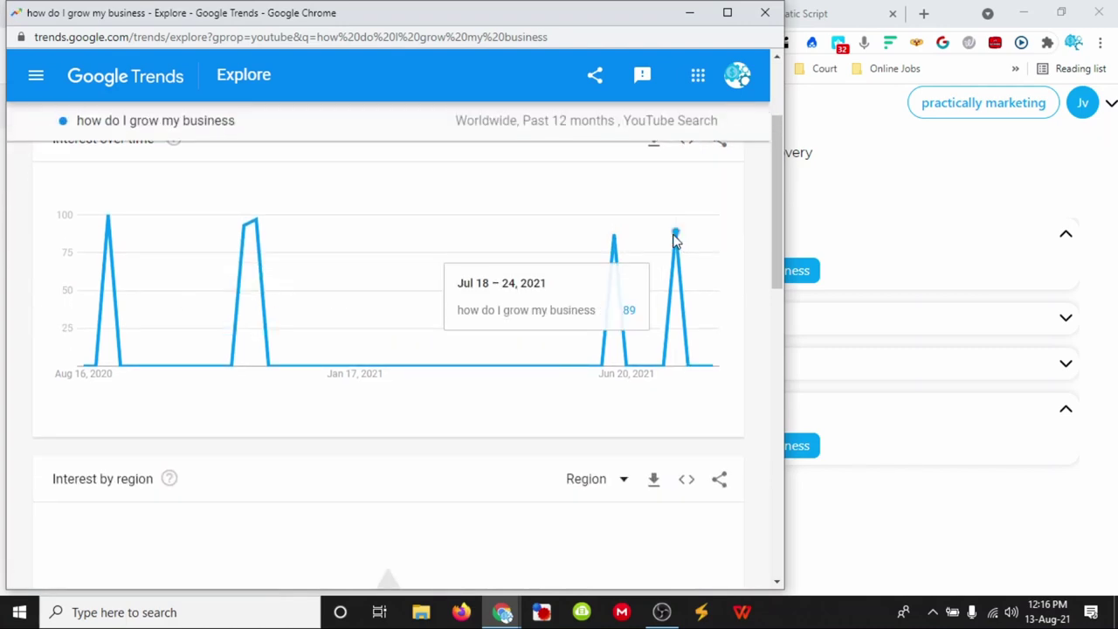
{"action": "scroll", "coordinate": [393, 335], "scroll_direction": "down", "scroll_amount": 2}
{"action": "scroll", "coordinate": [364, 401], "scroll_direction": "down", "scroll_amount": 3}
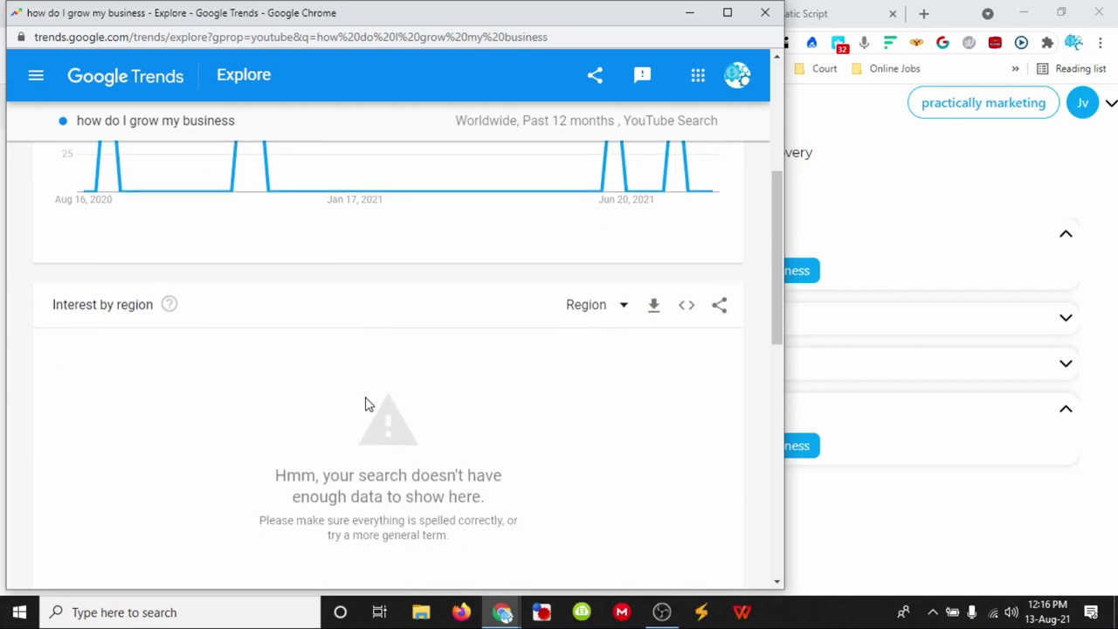
{"action": "scroll", "coordinate": [364, 402], "scroll_direction": "up", "scroll_amount": 6}
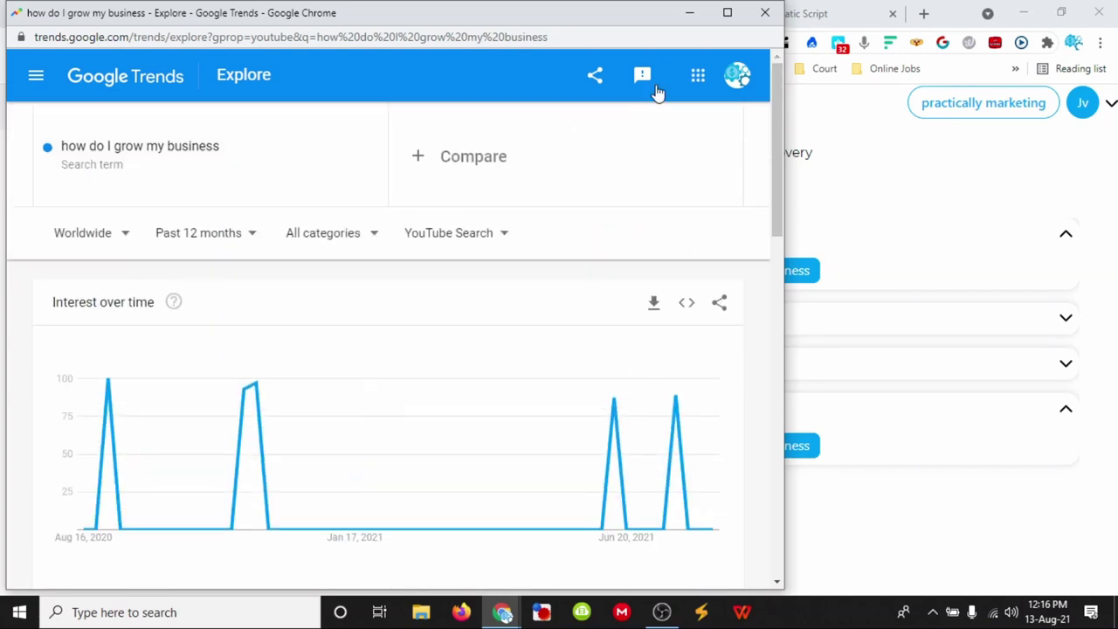
{"action": "left_click", "coordinate": [764, 12]}
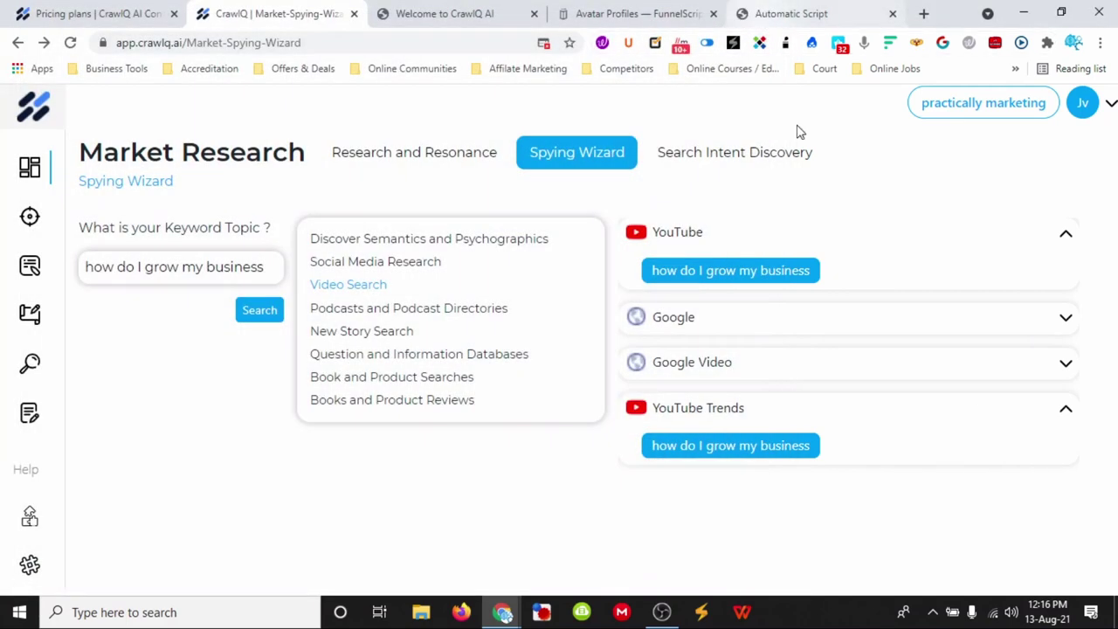
Run a Search Intent Discovery search for the keyword topic "how to scale my business".
{"action": "left_click", "coordinate": [707, 162]}
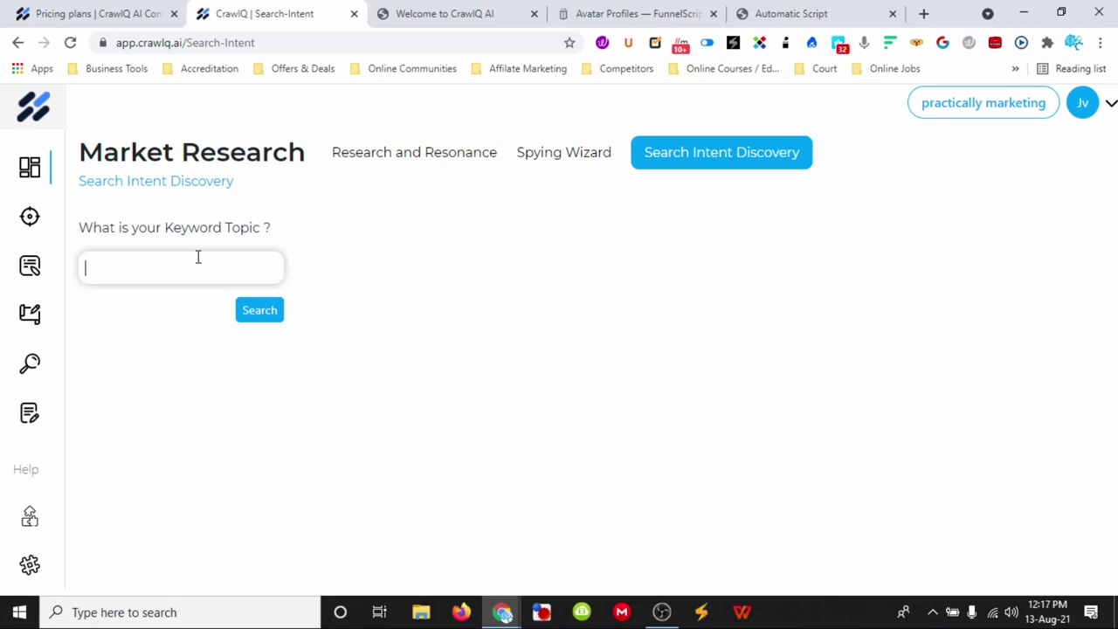
{"action": "type", "text": "how to scal e my business"}
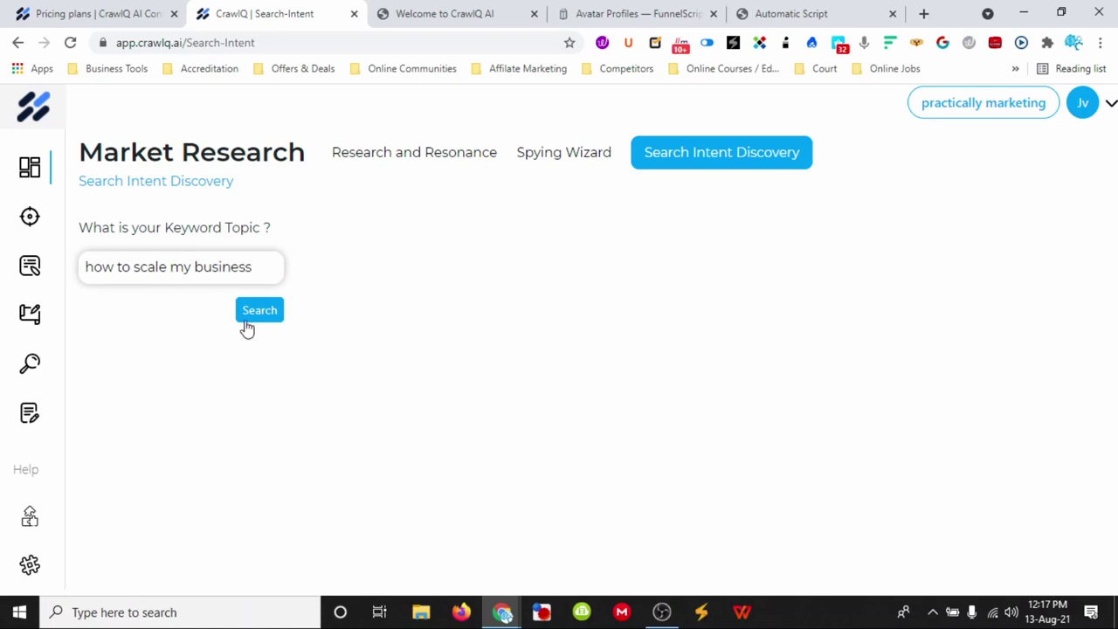
{"action": "left_click", "coordinate": [249, 318]}
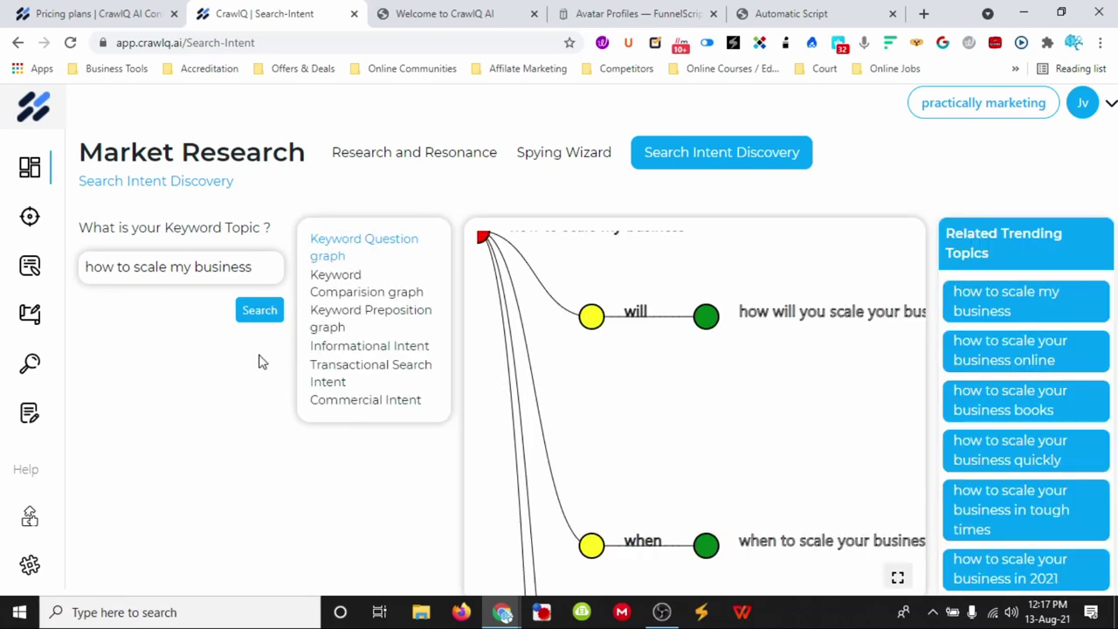
Examine the Keyword Question graph's branches, including the will, when, what, can, why, which, are and how questions.
{"action": "scroll", "coordinate": [603, 408], "scroll_direction": "down", "scroll_amount": 5}
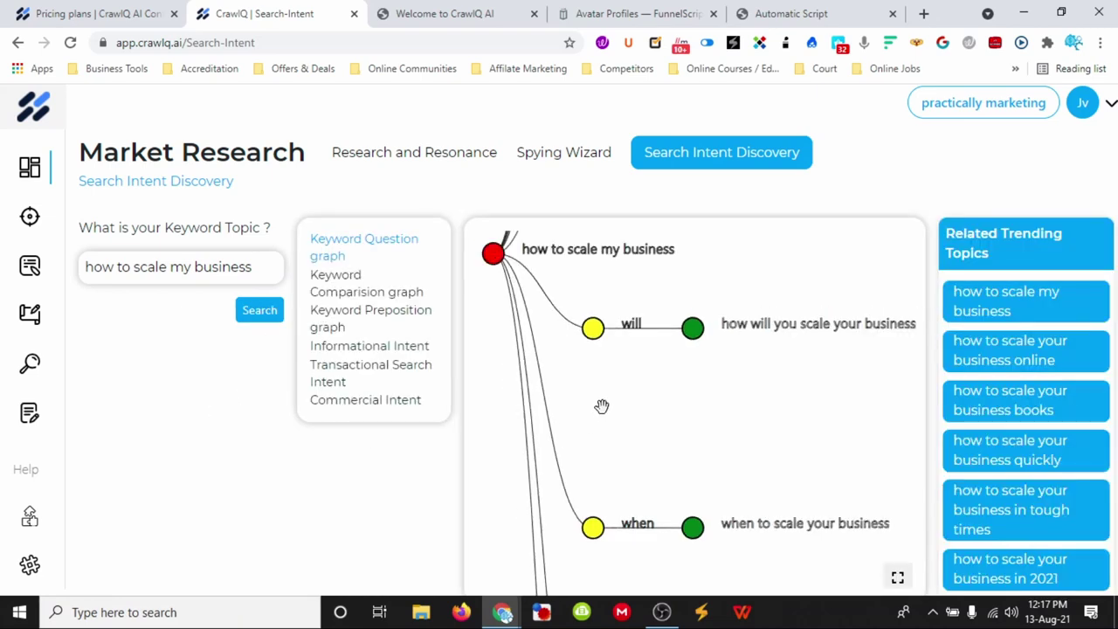
{"action": "scroll", "coordinate": [605, 408], "scroll_direction": "up", "scroll_amount": 5}
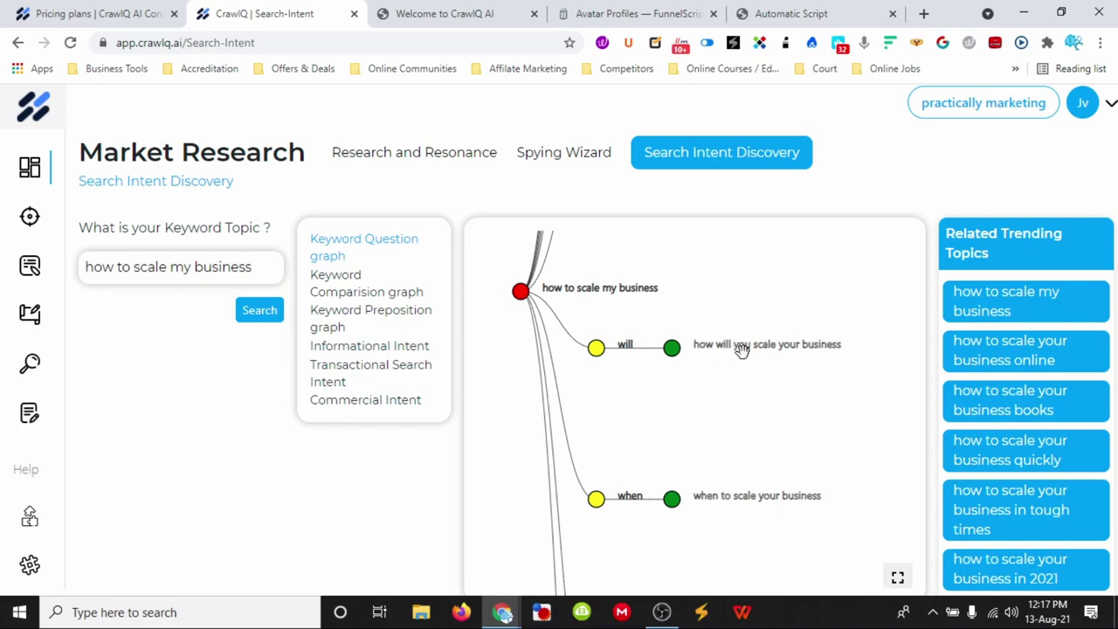
{"action": "left_click_drag", "start_coordinate": [746, 392], "coordinate": [735, 321]}
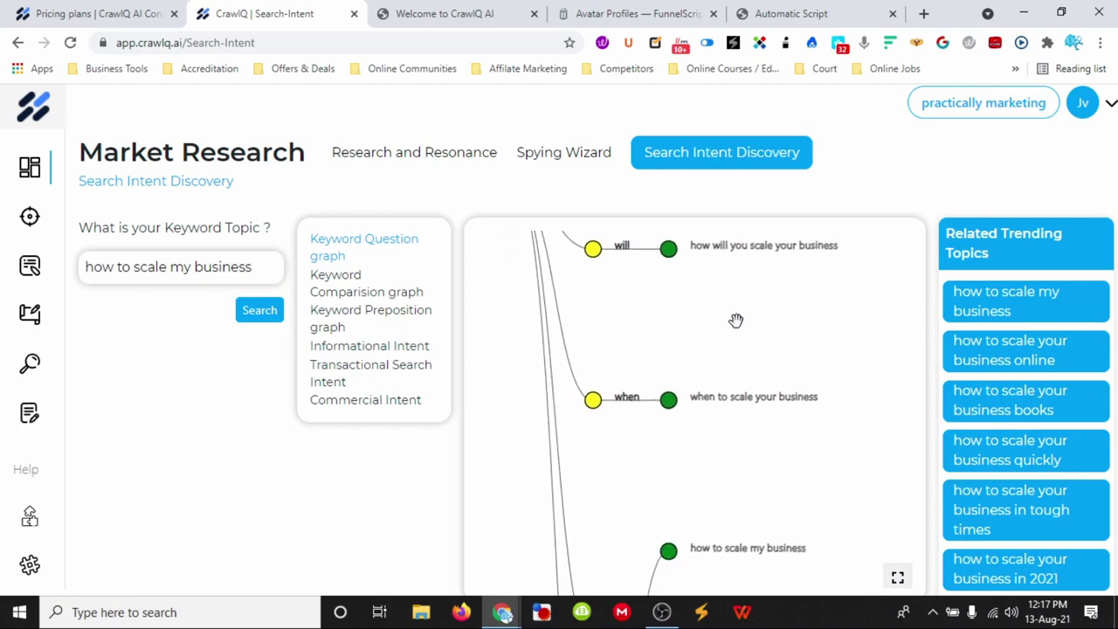
{"action": "left_click_drag", "start_coordinate": [721, 411], "coordinate": [771, 452]}
{"action": "left_click_drag", "start_coordinate": [746, 327], "coordinate": [716, 490]}
{"action": "left_click_drag", "start_coordinate": [717, 391], "coordinate": [724, 507]}
{"action": "left_click_drag", "start_coordinate": [734, 340], "coordinate": [667, 494]}
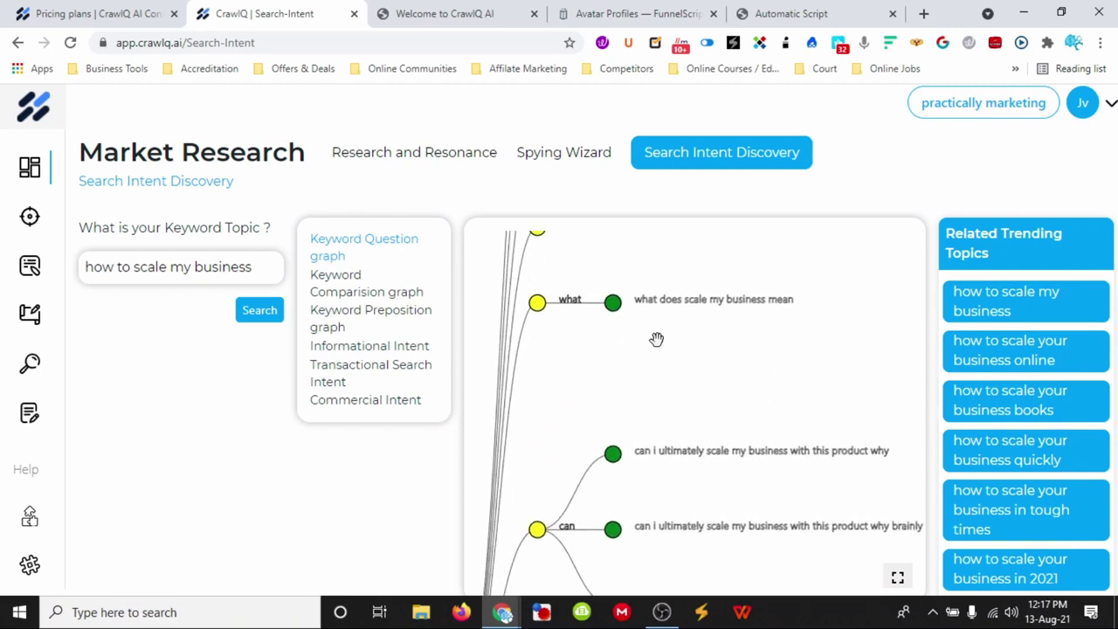
{"action": "left_click_drag", "start_coordinate": [656, 340], "coordinate": [688, 515]}
{"action": "left_click_drag", "start_coordinate": [692, 325], "coordinate": [658, 445]}
{"action": "scroll", "coordinate": [667, 352], "scroll_direction": "down", "scroll_amount": 10}
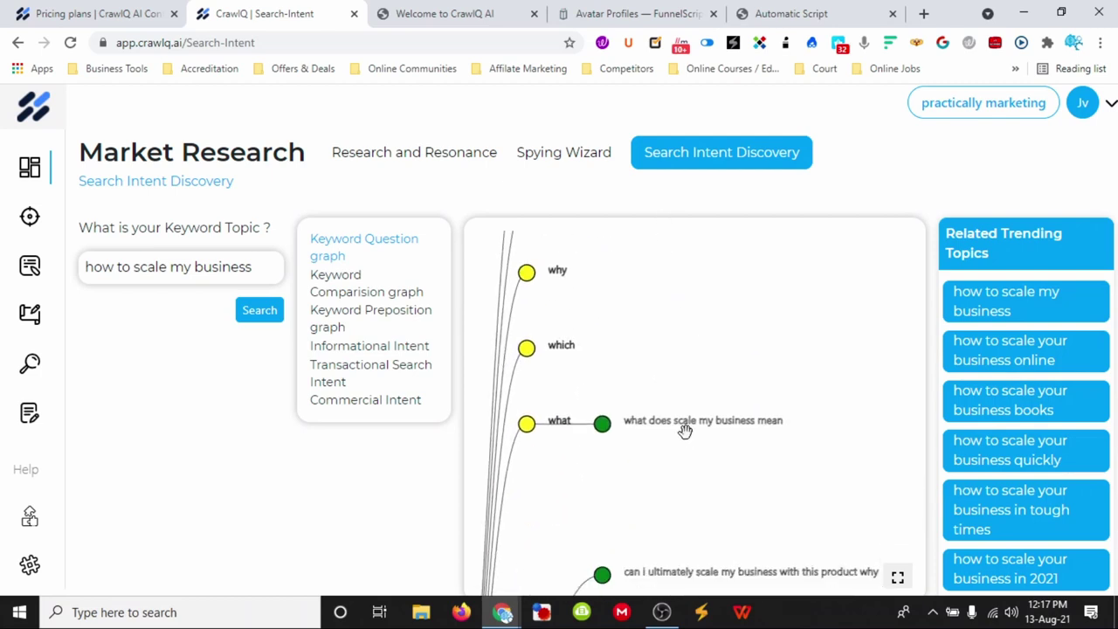
{"action": "left_click_drag", "start_coordinate": [709, 415], "coordinate": [726, 237]}
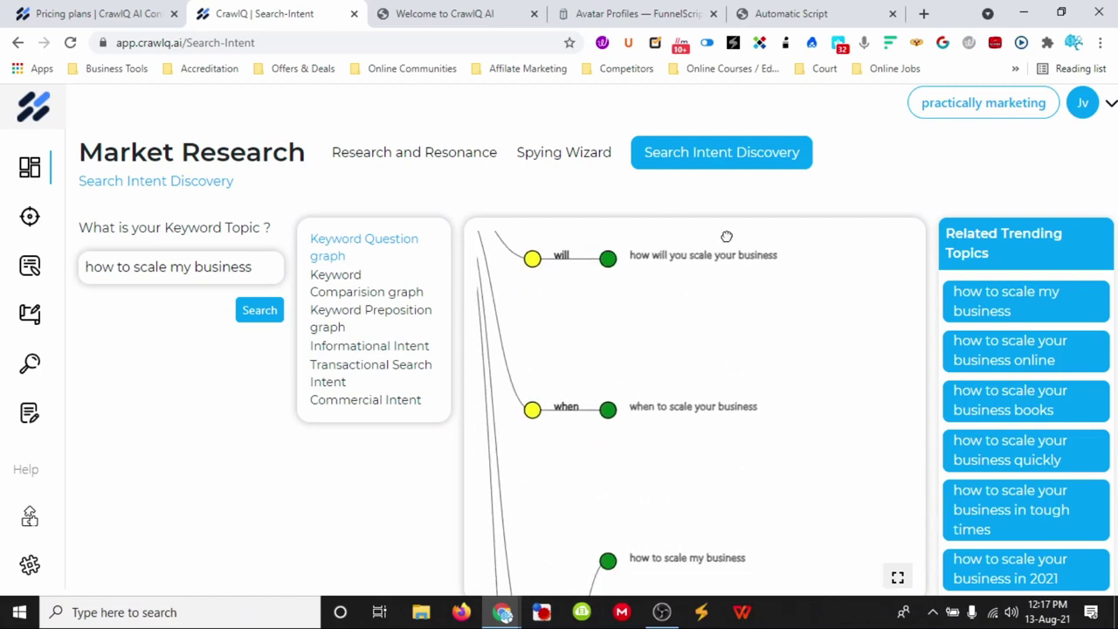
{"action": "left_click_drag", "start_coordinate": [724, 387], "coordinate": [717, 293]}
{"action": "left_click_drag", "start_coordinate": [721, 462], "coordinate": [749, 327]}
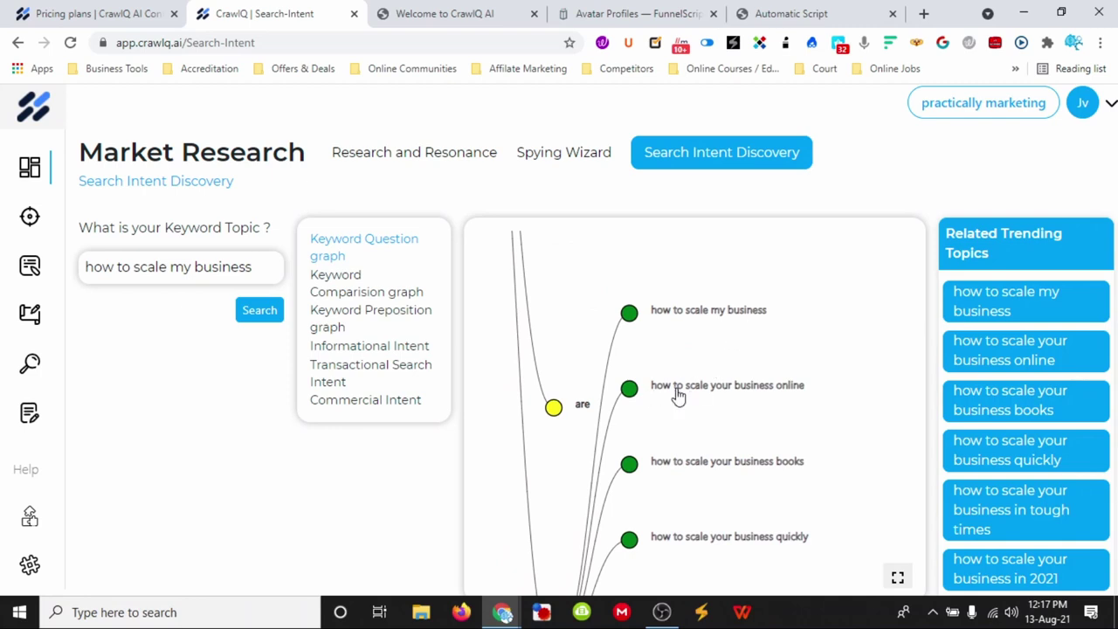
{"action": "left_click_drag", "start_coordinate": [687, 392], "coordinate": [739, 291]}
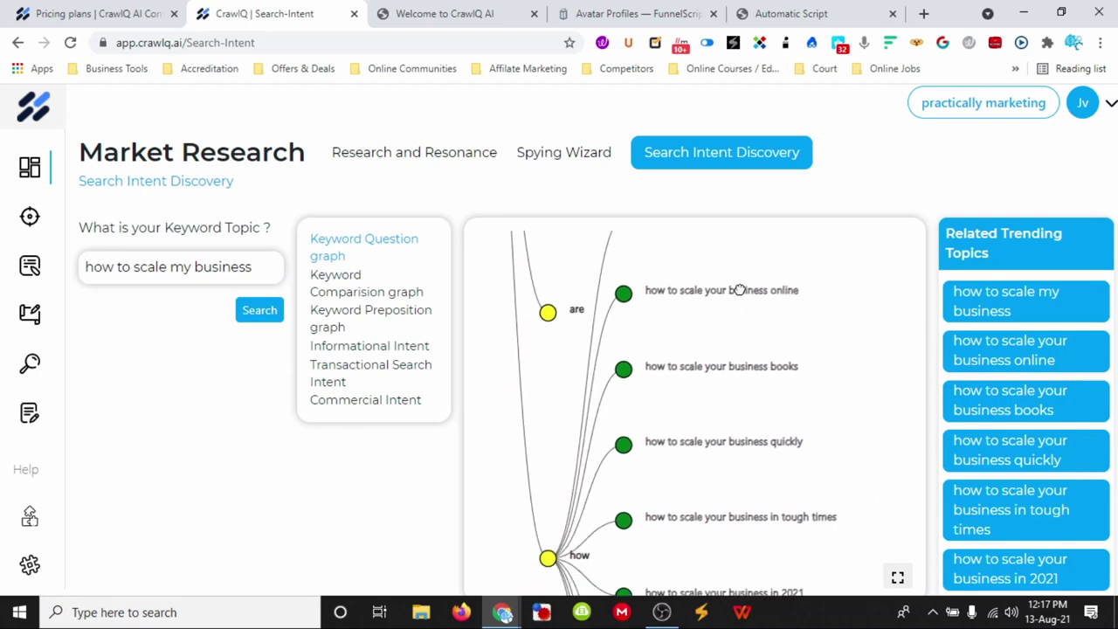
{"action": "left_click_drag", "start_coordinate": [739, 389], "coordinate": [729, 322]}
{"action": "left_click_drag", "start_coordinate": [711, 413], "coordinate": [741, 292]}
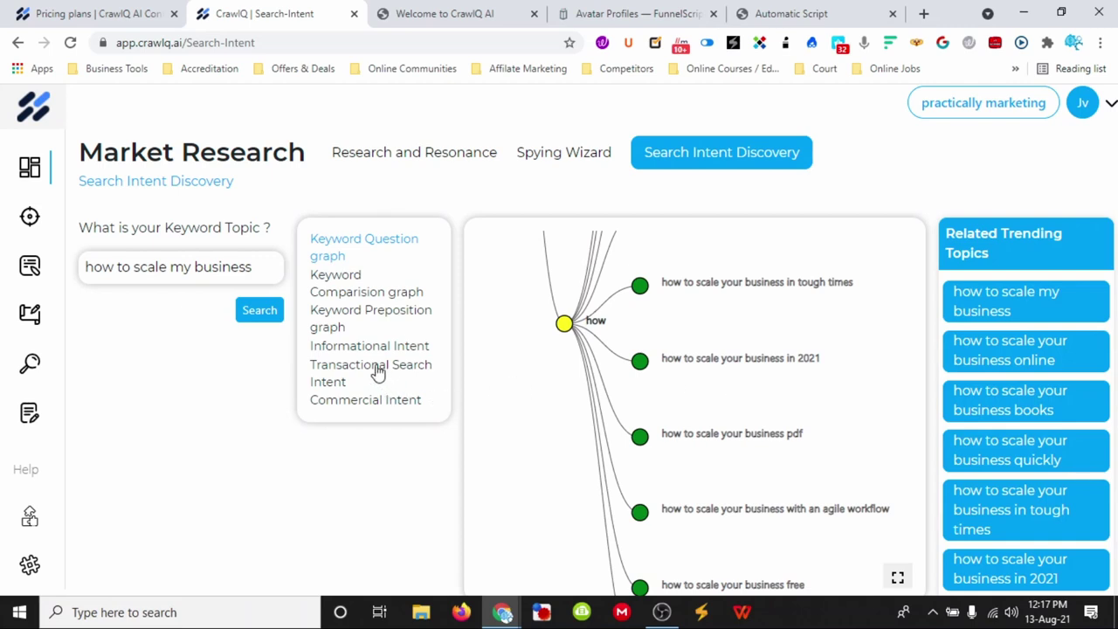
{"action": "left_click_drag", "start_coordinate": [728, 442], "coordinate": [722, 342]}
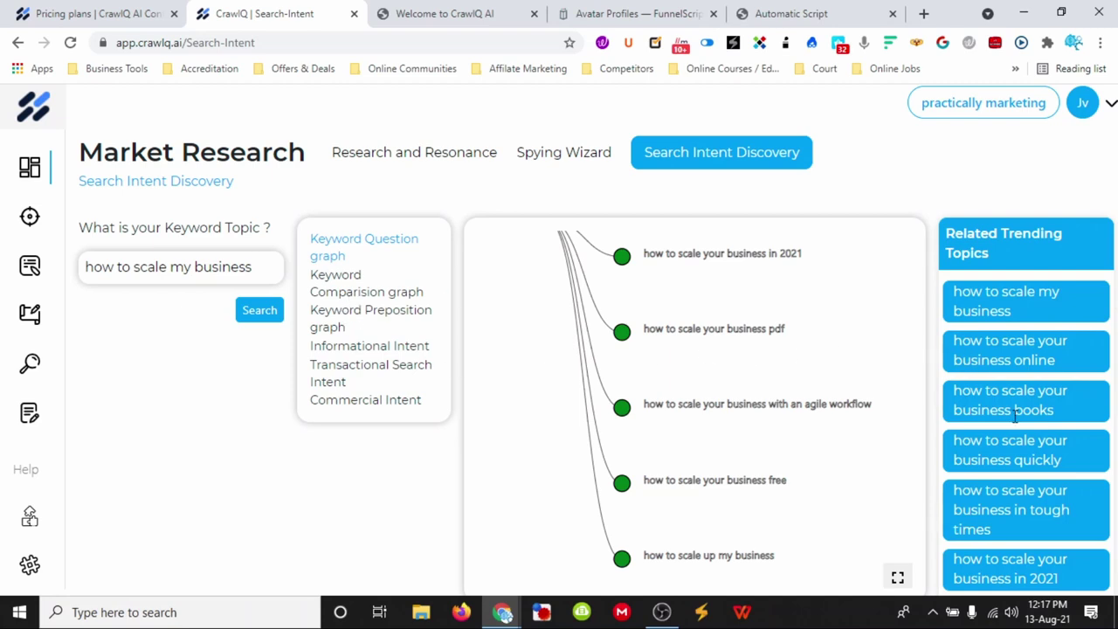
Look through the Related Trending Topics suggested for scaling a business.
{"action": "scroll", "coordinate": [1022, 483], "scroll_direction": "down", "scroll_amount": 3}
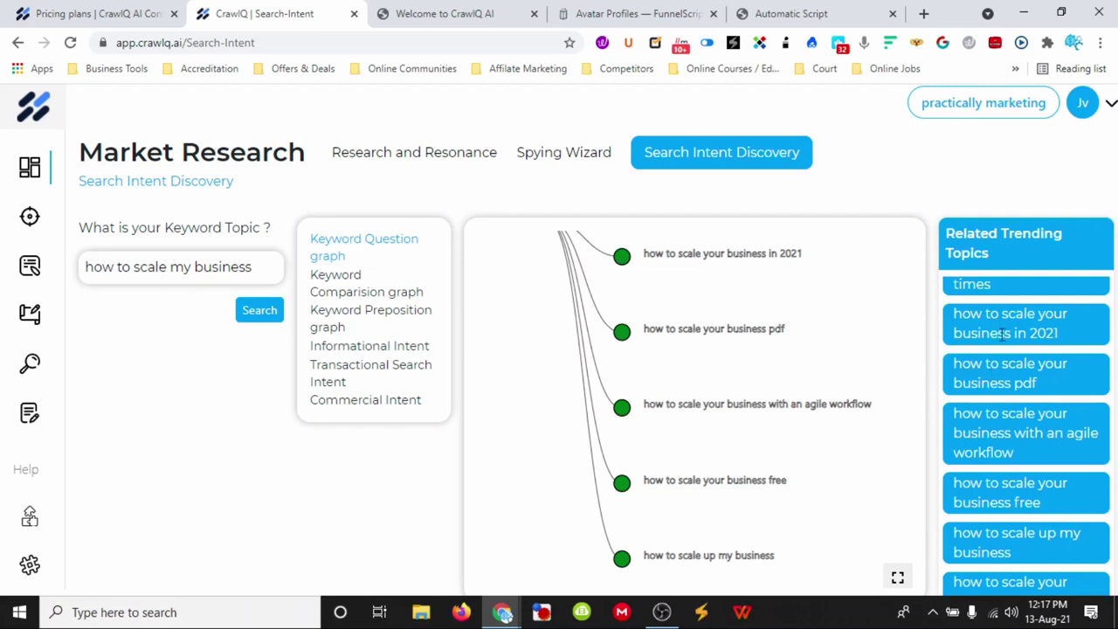
{"action": "scroll", "coordinate": [1003, 333], "scroll_direction": "up", "scroll_amount": 1}
{"action": "scroll", "coordinate": [1012, 348], "scroll_direction": "up", "scroll_amount": 1}
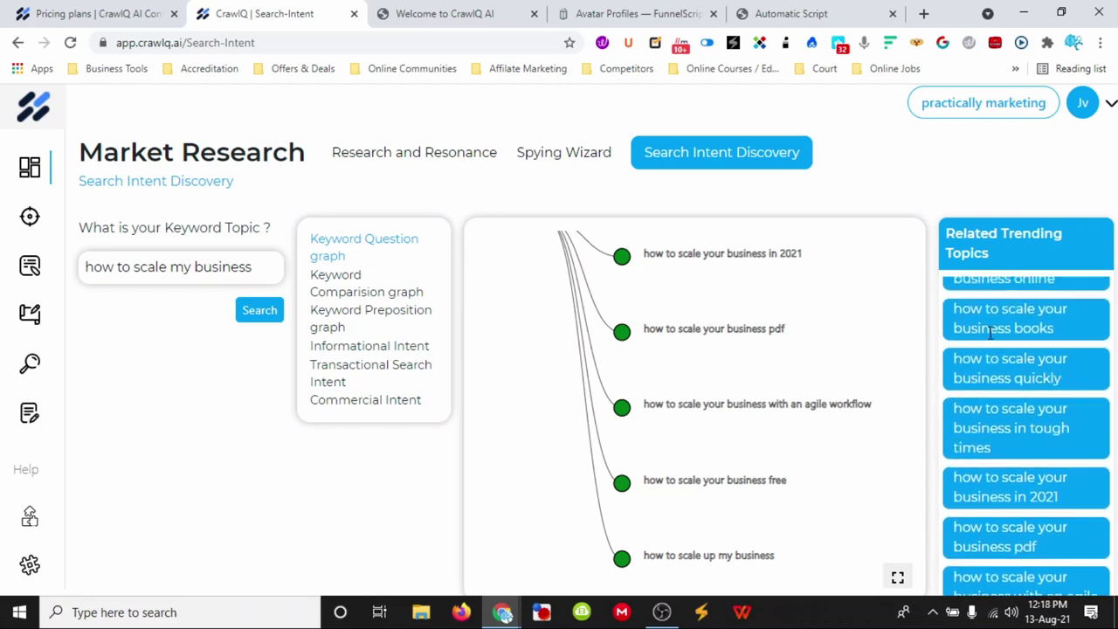
{"action": "scroll", "coordinate": [1045, 332], "scroll_direction": "up", "scroll_amount": 1}
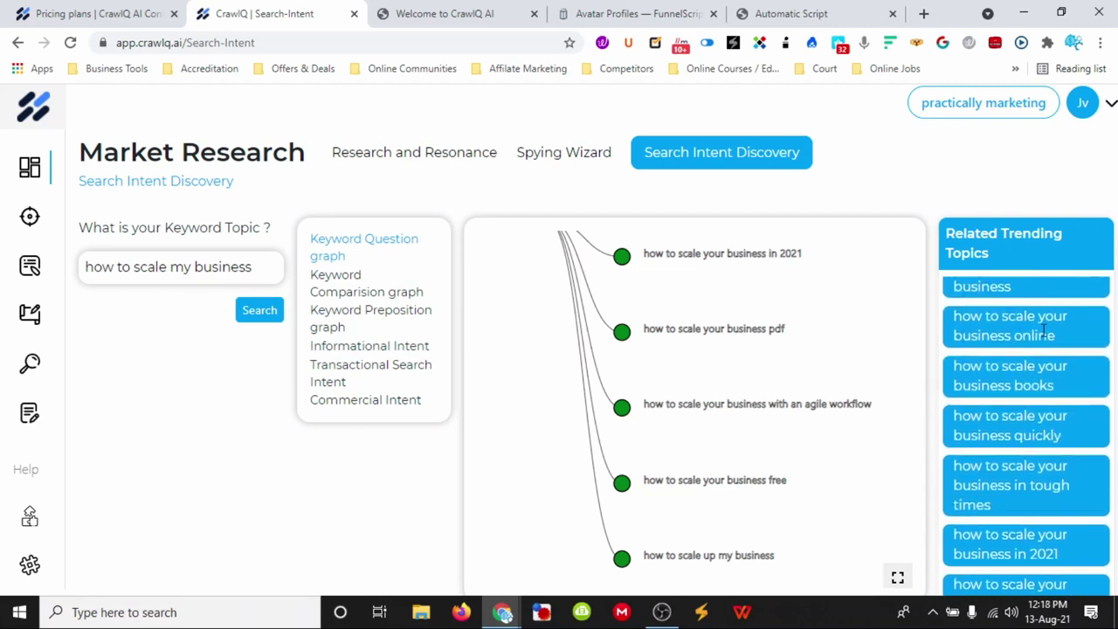
{"action": "scroll", "coordinate": [1030, 341], "scroll_direction": "up", "scroll_amount": 1}
{"action": "scroll", "coordinate": [1016, 365], "scroll_direction": "down", "scroll_amount": 5}
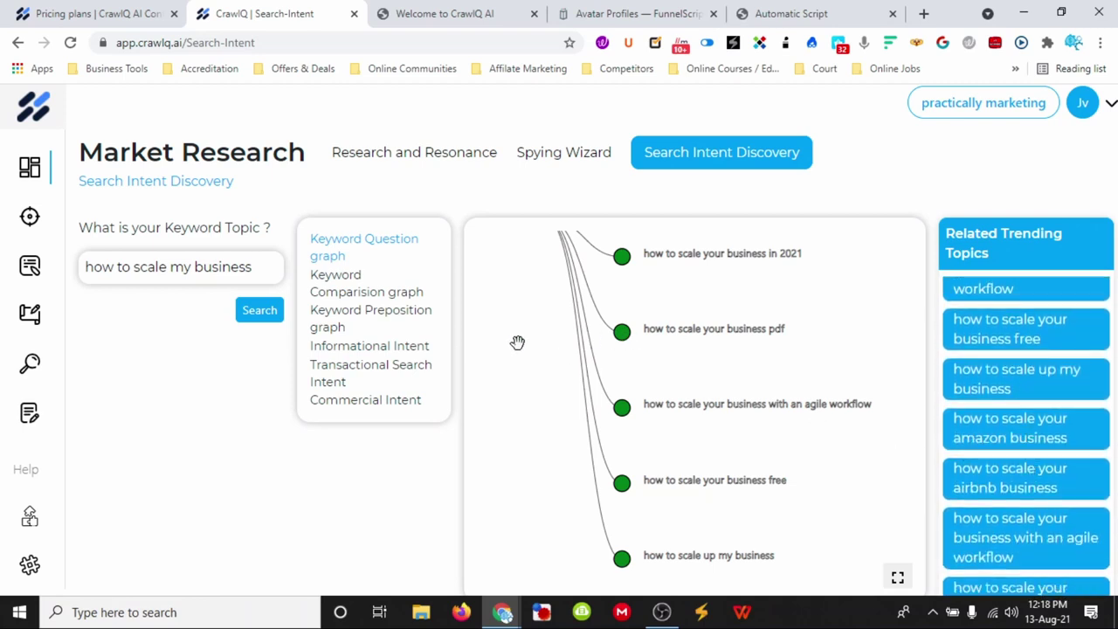
{"action": "mouse_move", "coordinate": [29, 216]}
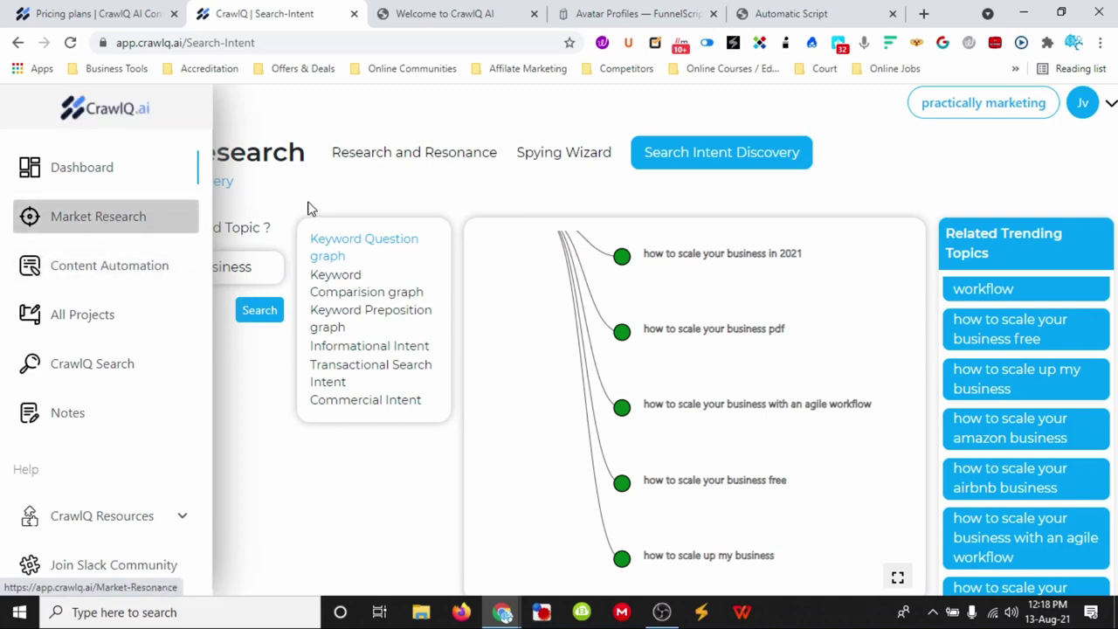
Start an AI Content Writer document on "practical marketing" with the content idea "how to build a scalable business from the ground up".
{"action": "left_click", "coordinate": [89, 265]}
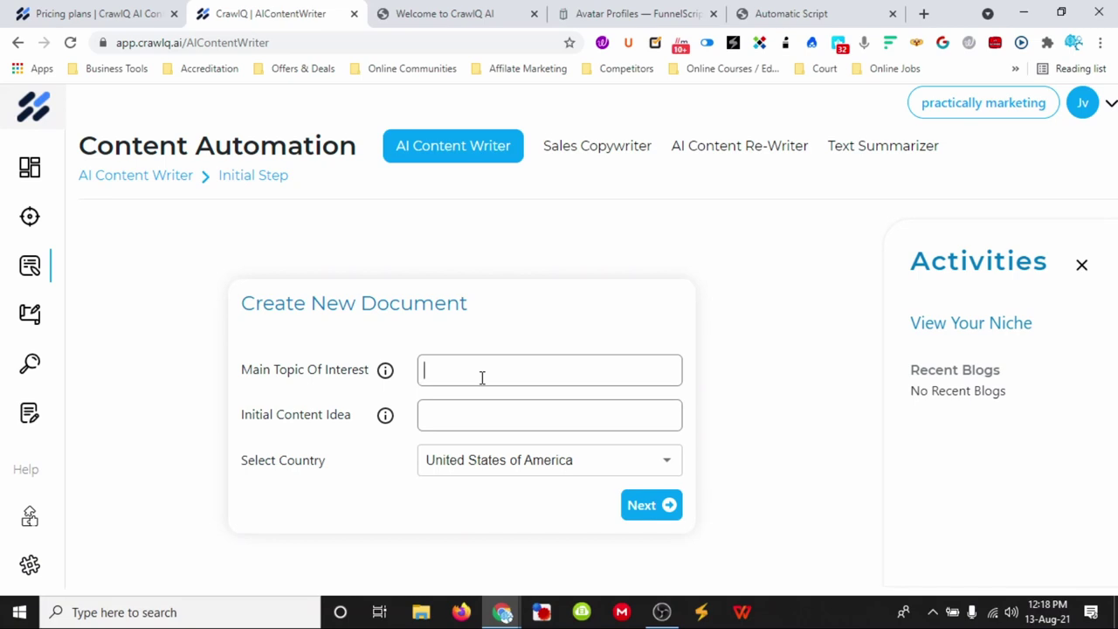
{"action": "type", "text": "pracittical marketing"}
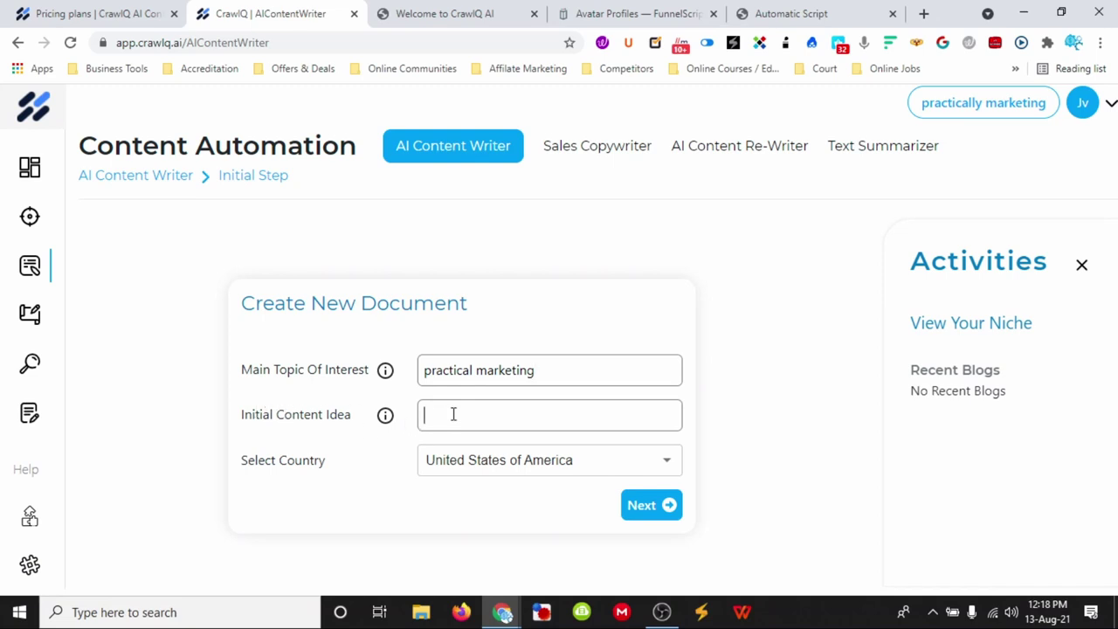
{"action": "type", "text": "how to sc"}
{"action": "type", "text": "build a scalable bu"}
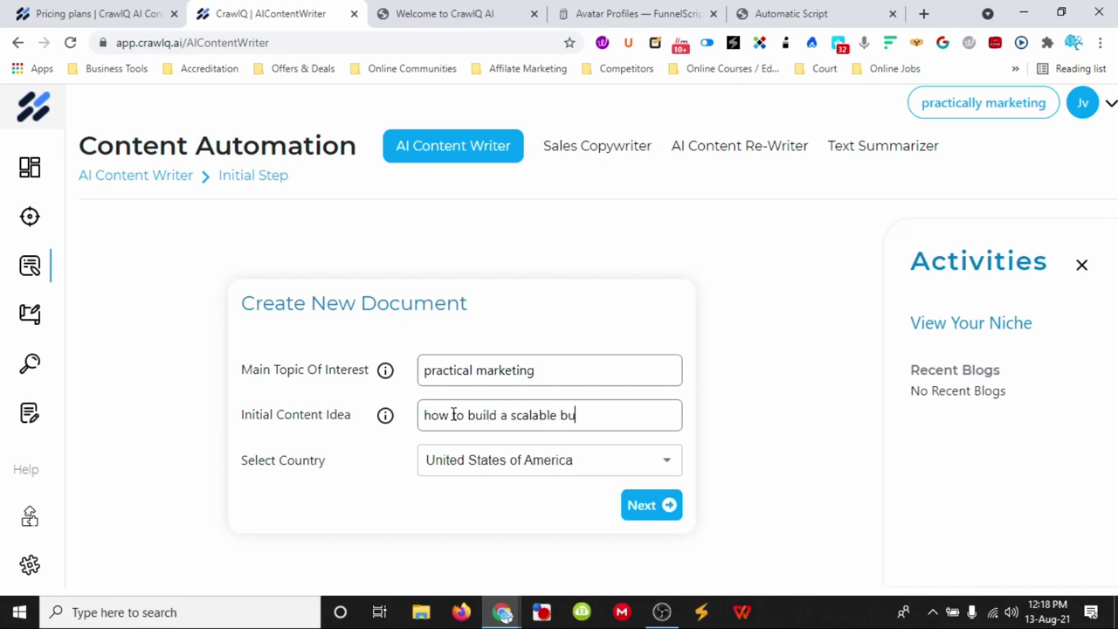
{"action": "type", "text": "siness fon the"}
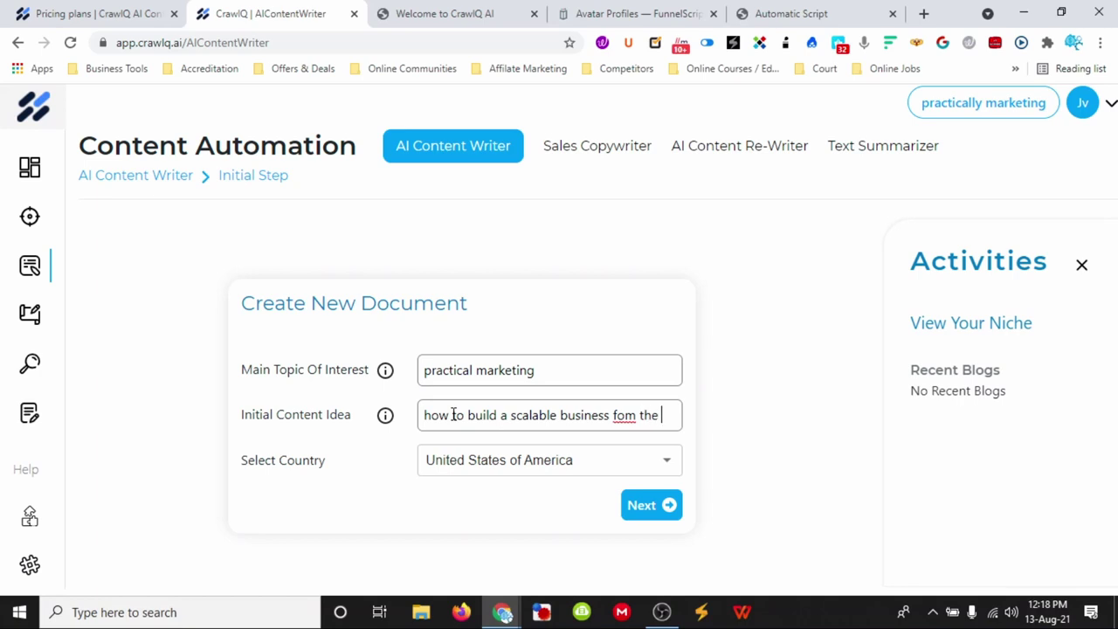
{"action": "key", "text": "BackSpace"}
{"action": "key", "text": "BackSpace"}
{"action": "key", "text": "BackSpace"}
{"action": "key", "text": "BackSpace"}
{"action": "key", "text": "BackSpace"}
{"action": "key", "text": "BackSpace"}
{"action": "type", "text": "rom the ground up"}
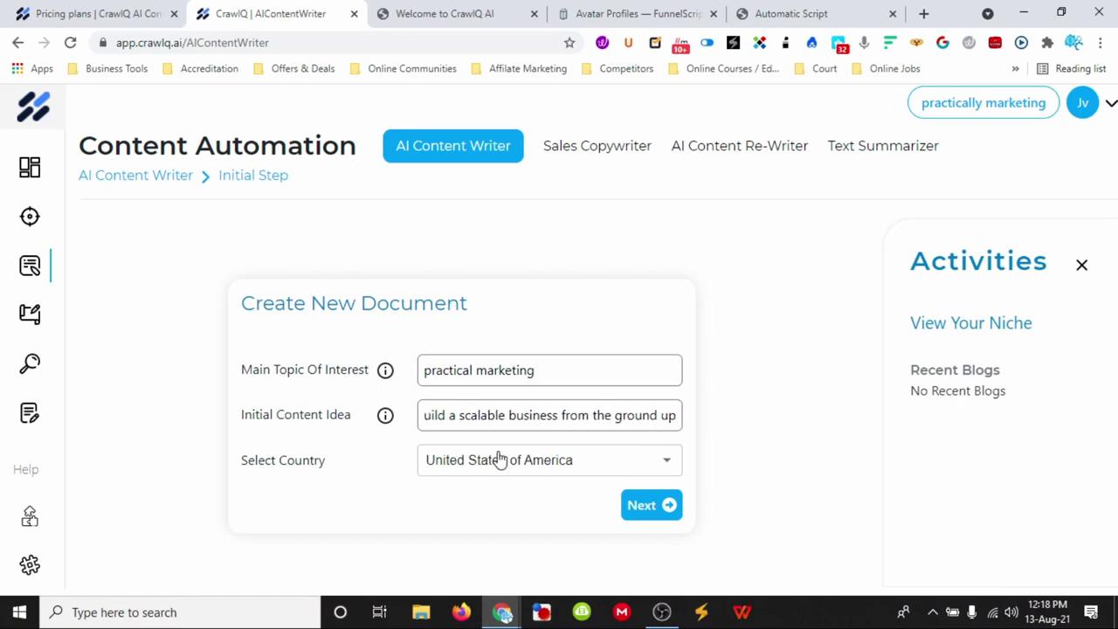
{"action": "left_click", "coordinate": [661, 511]}
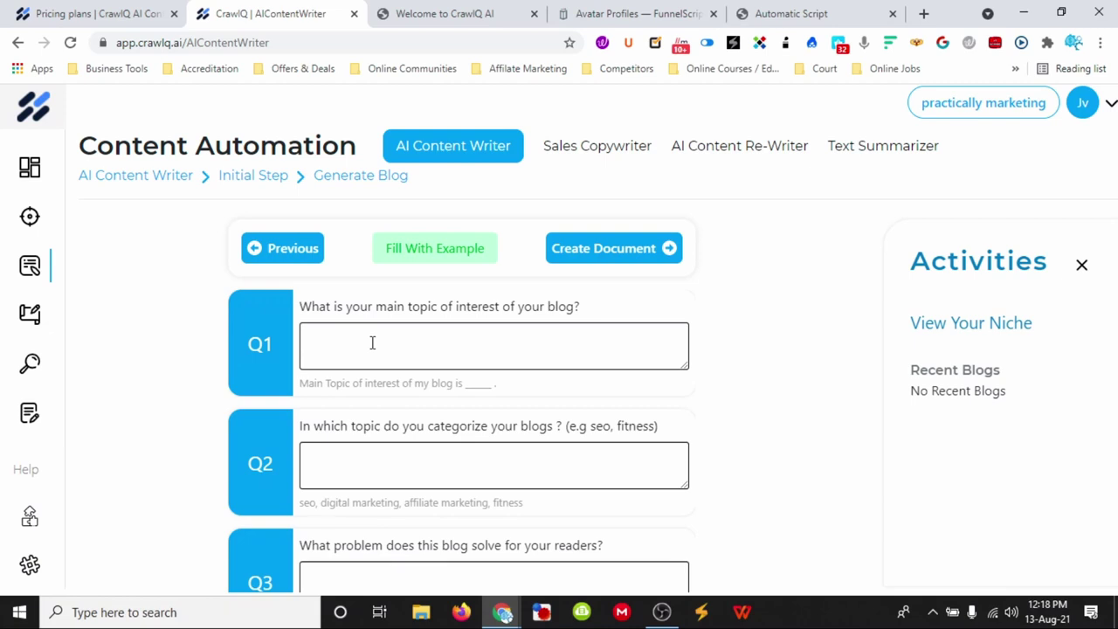
Fill the blog questionnaire with the example answers, review them, and create the document.
{"action": "left_click", "coordinate": [421, 253]}
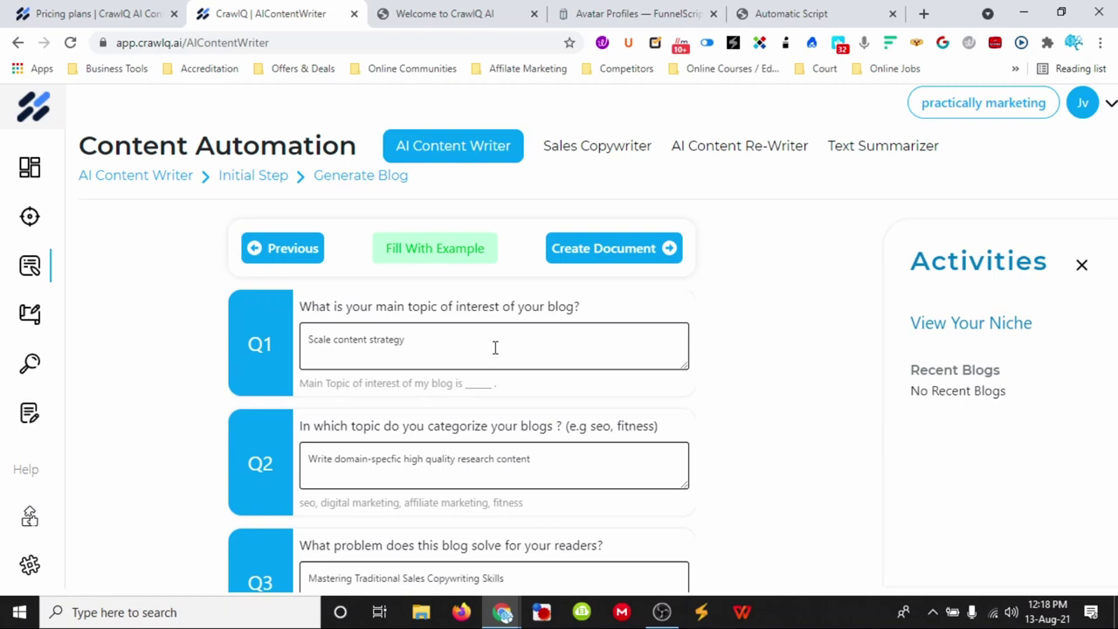
{"action": "left_click_drag", "start_coordinate": [424, 342], "coordinate": [305, 340]}
{"action": "left_click", "coordinate": [331, 344]}
{"action": "scroll", "coordinate": [450, 460], "scroll_direction": "down", "scroll_amount": 1}
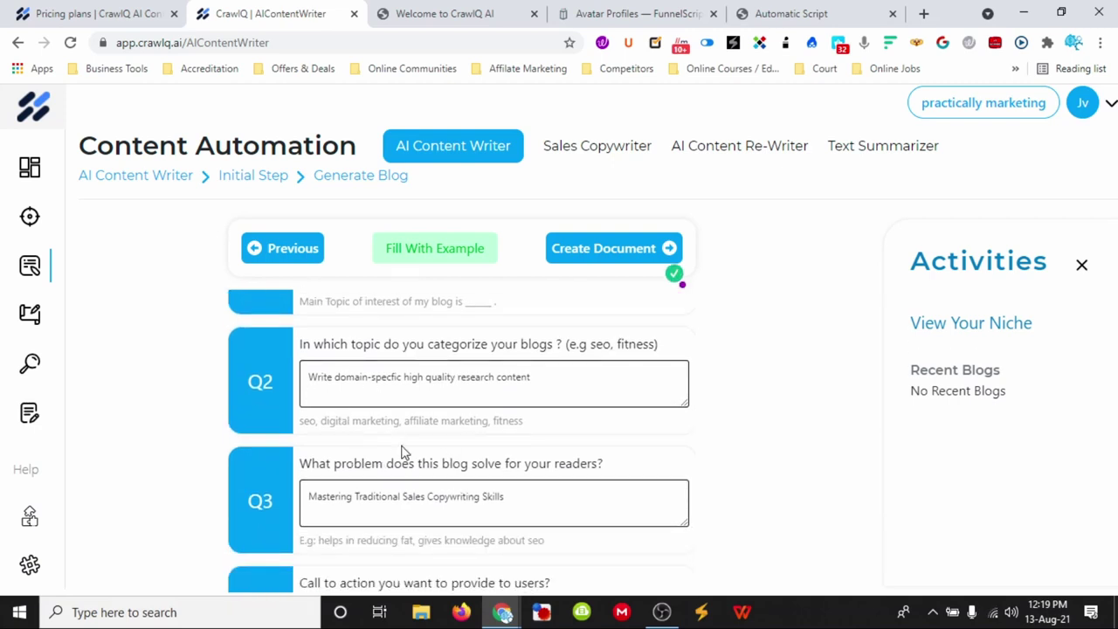
{"action": "scroll", "coordinate": [437, 487], "scroll_direction": "down", "scroll_amount": 1}
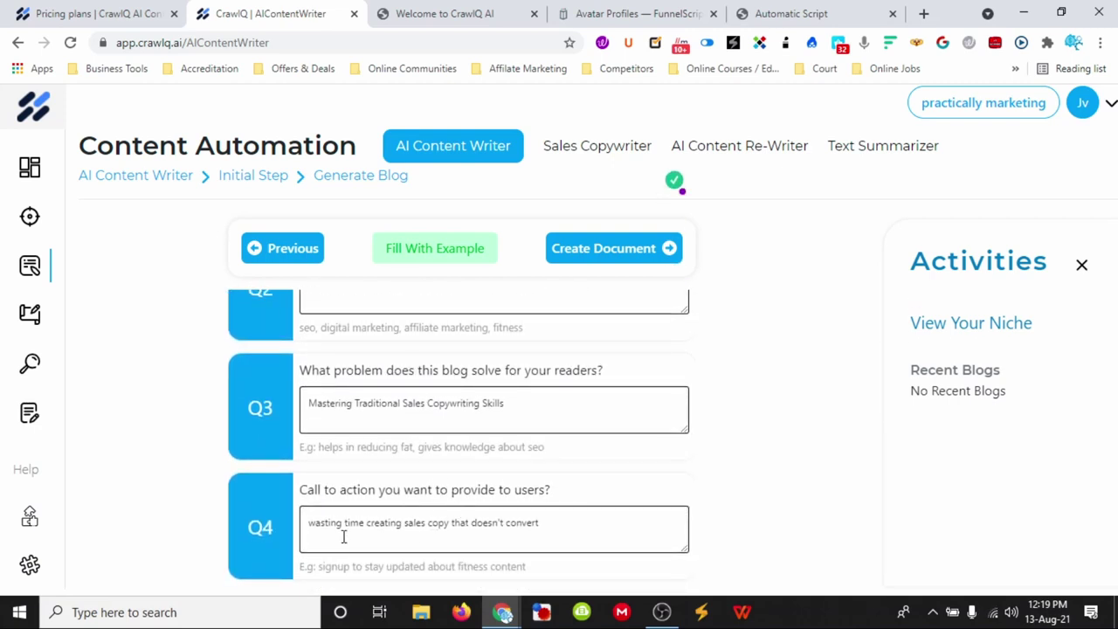
{"action": "scroll", "coordinate": [443, 542], "scroll_direction": "up", "scroll_amount": 2}
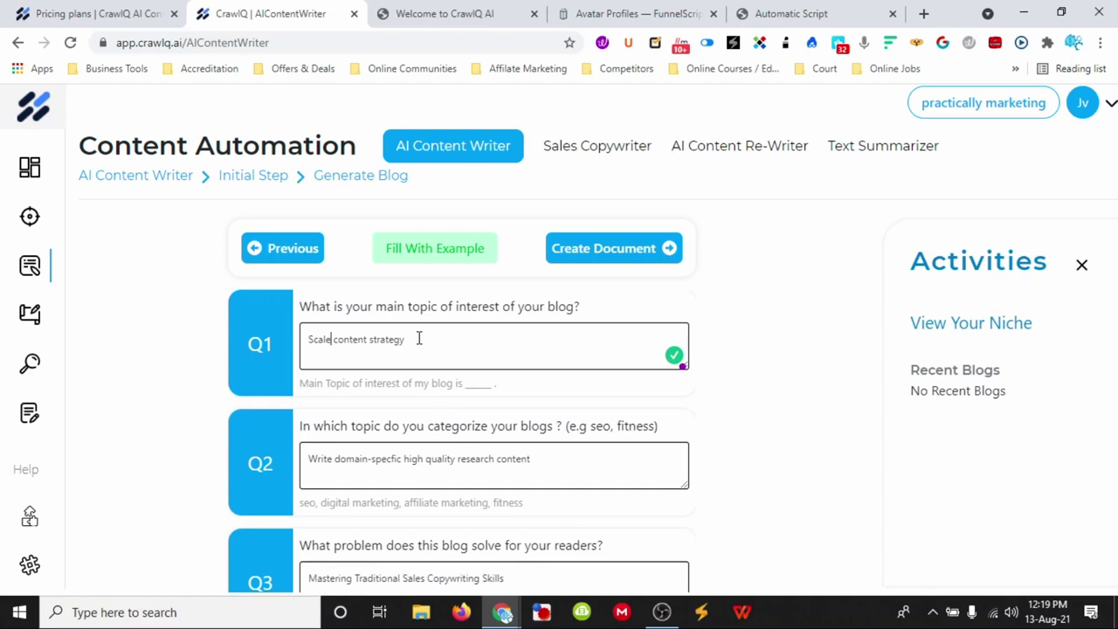
{"action": "left_click", "coordinate": [616, 250]}
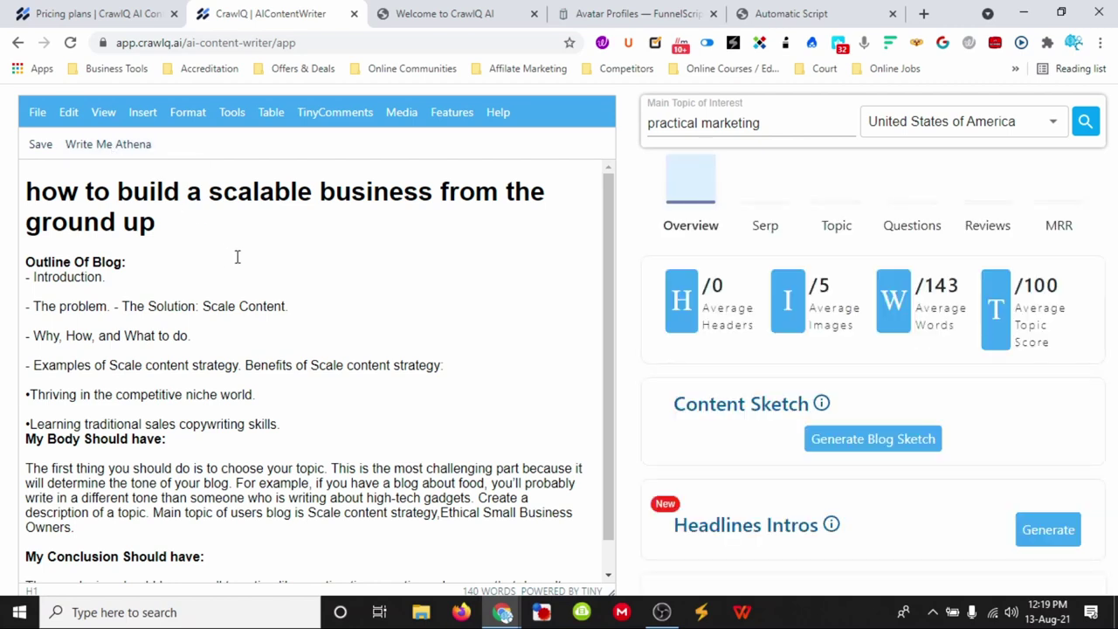
{"action": "scroll", "coordinate": [655, 338], "scroll_direction": "down", "scroll_amount": 2}
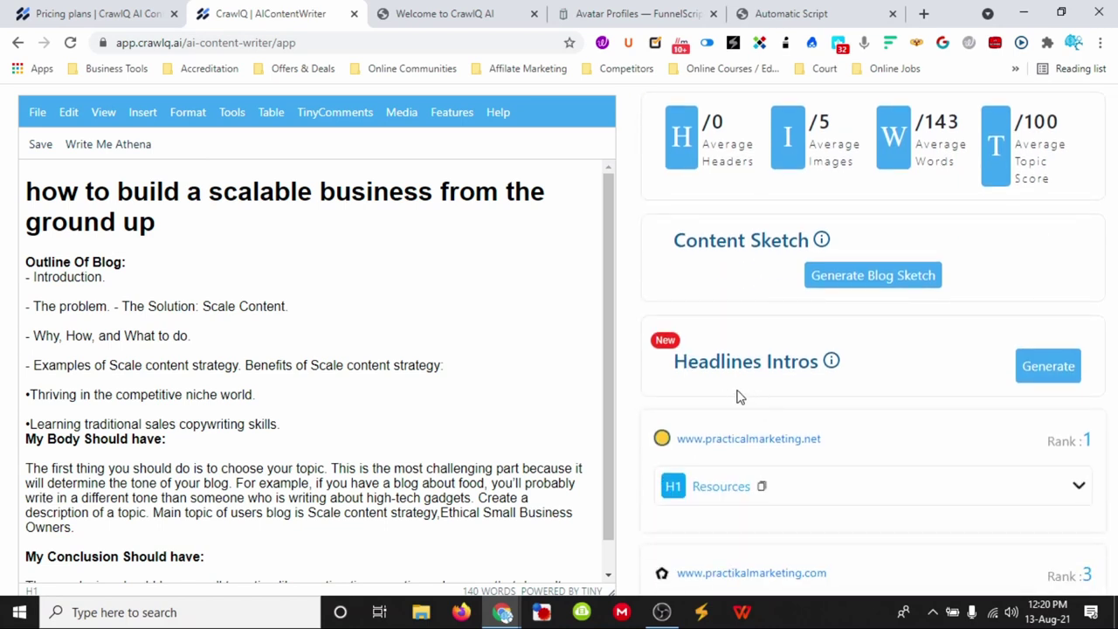
{"action": "scroll", "coordinate": [795, 269], "scroll_direction": "down", "scroll_amount": 1}
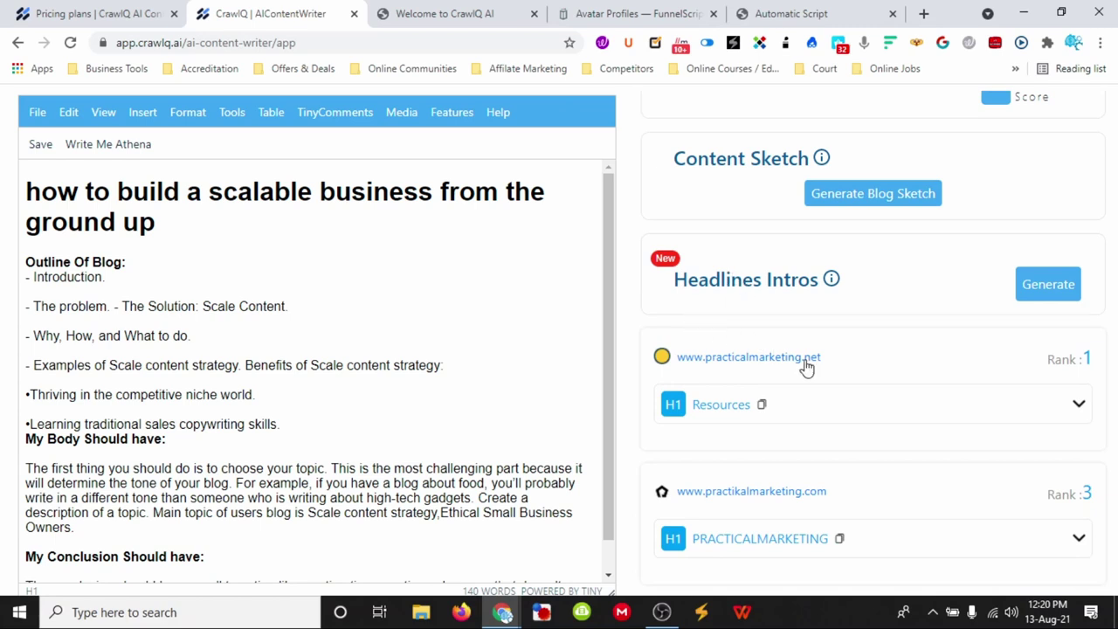
{"action": "scroll", "coordinate": [838, 417], "scroll_direction": "down", "scroll_amount": 2}
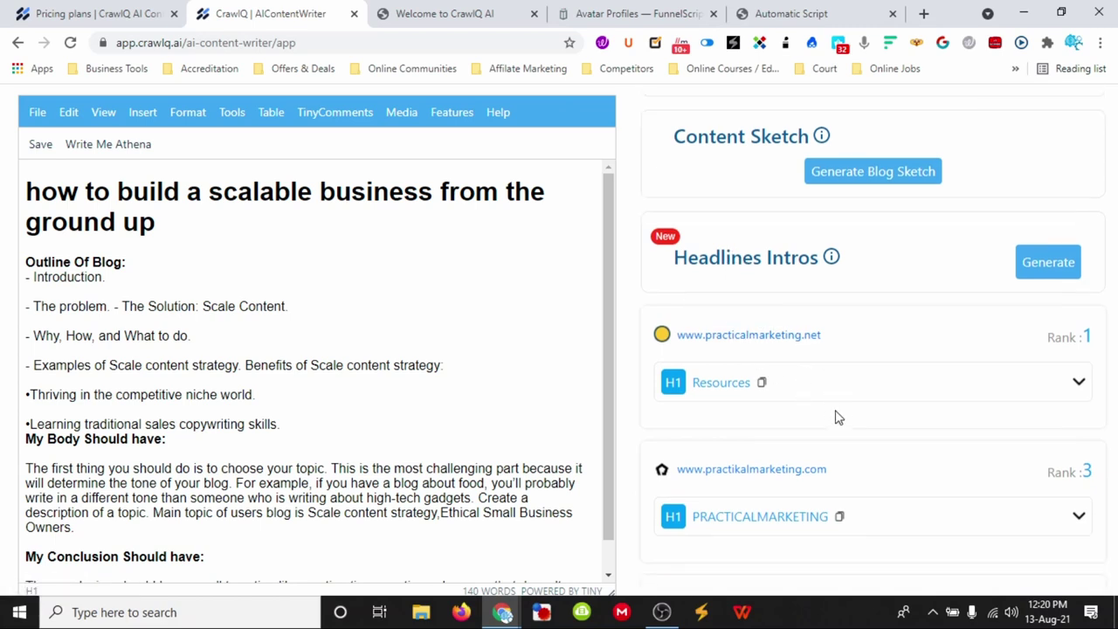
{"action": "scroll", "coordinate": [789, 412], "scroll_direction": "down", "scroll_amount": 1}
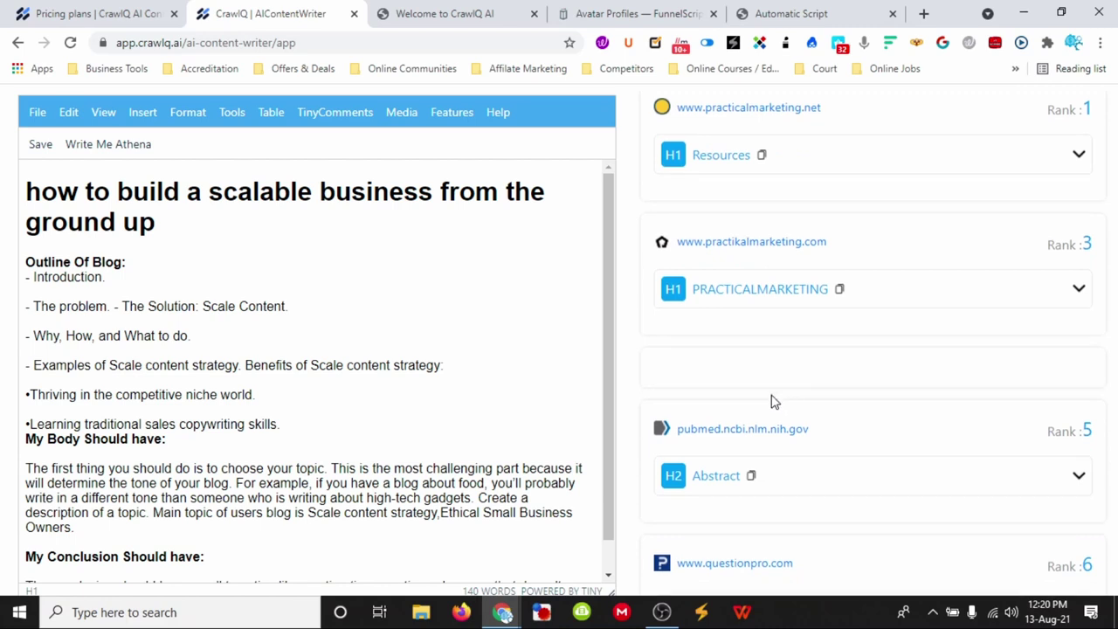
{"action": "scroll", "coordinate": [777, 410], "scroll_direction": "down", "scroll_amount": 2}
{"action": "scroll", "coordinate": [754, 374], "scroll_direction": "down", "scroll_amount": 3}
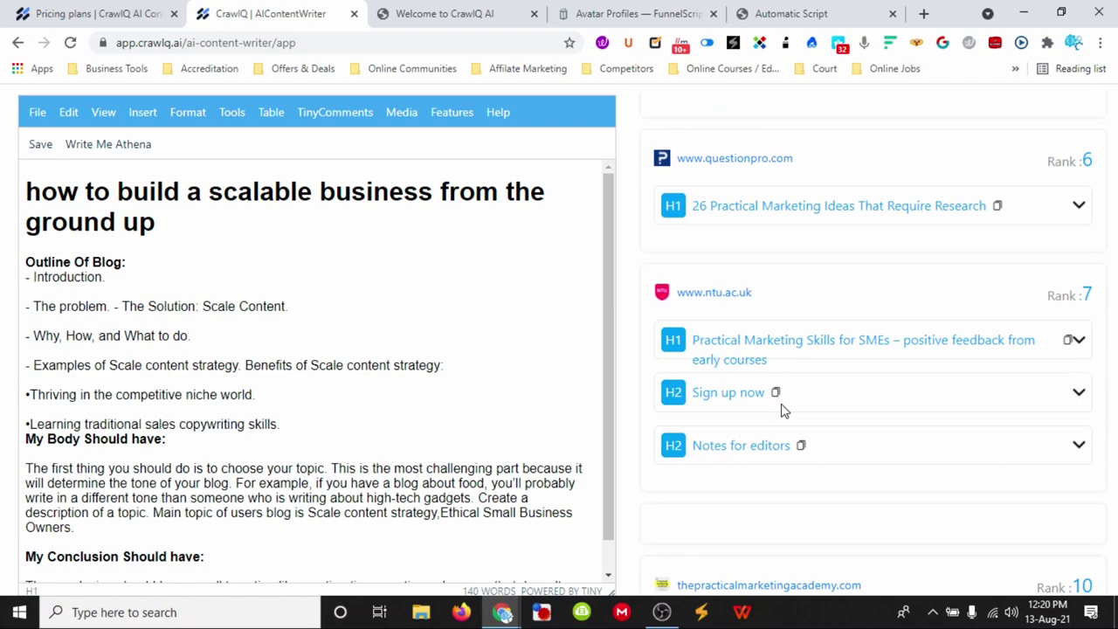
{"action": "left_click", "coordinate": [1079, 343]}
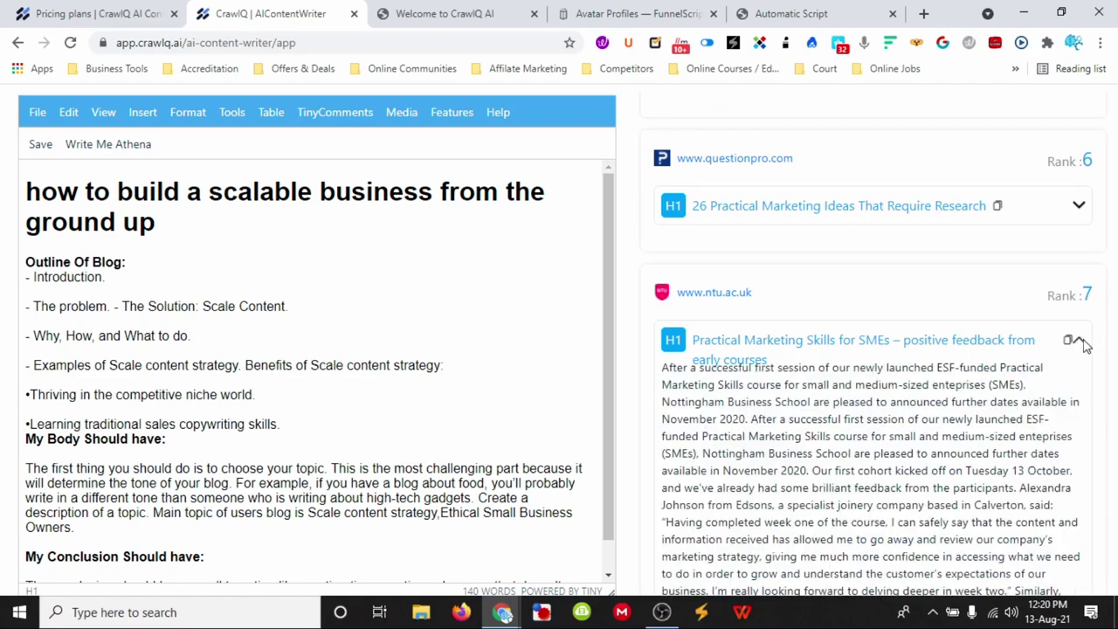
{"action": "left_click", "coordinate": [1083, 345]}
{"action": "scroll", "coordinate": [925, 354], "scroll_direction": "down", "scroll_amount": 2}
{"action": "scroll", "coordinate": [865, 441], "scroll_direction": "up", "scroll_amount": 4}
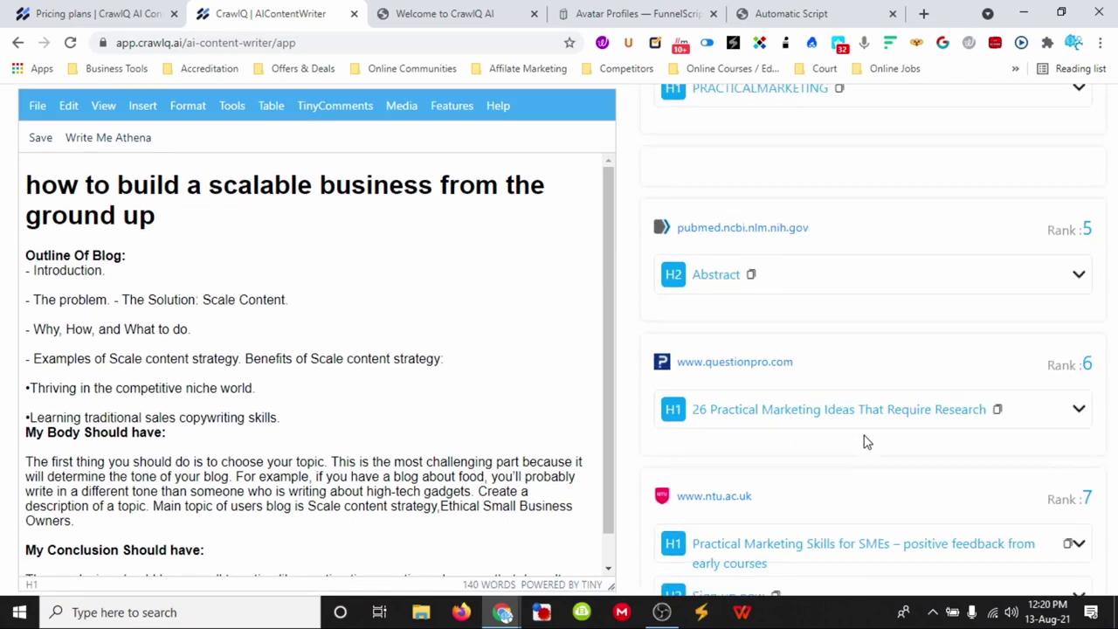
{"action": "scroll", "coordinate": [678, 346], "scroll_direction": "up", "scroll_amount": 8}
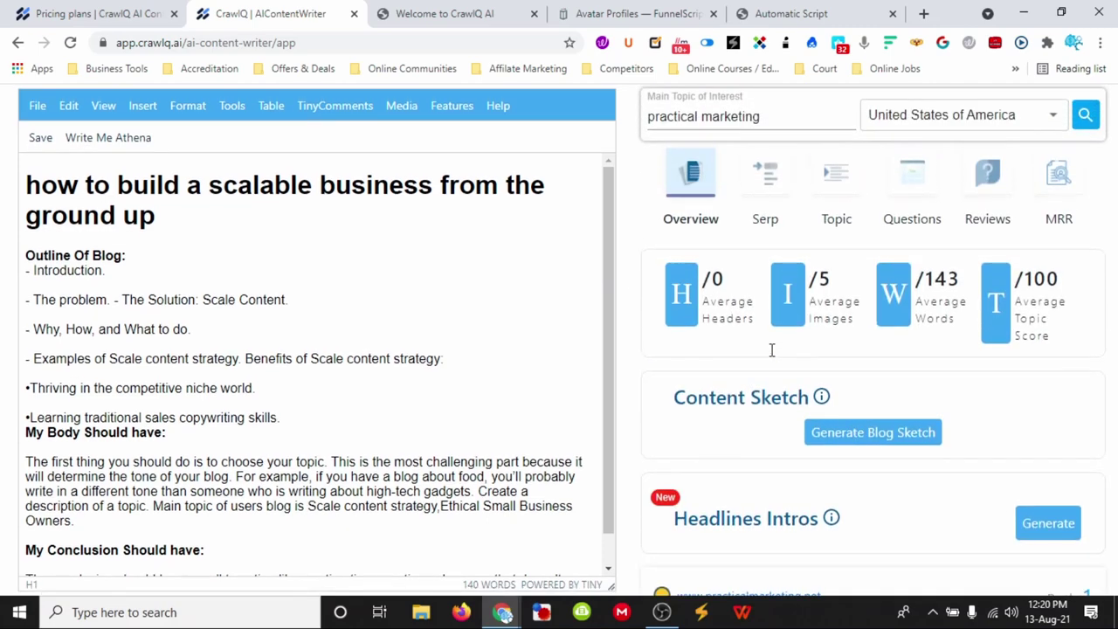
{"action": "left_click", "coordinate": [790, 185]}
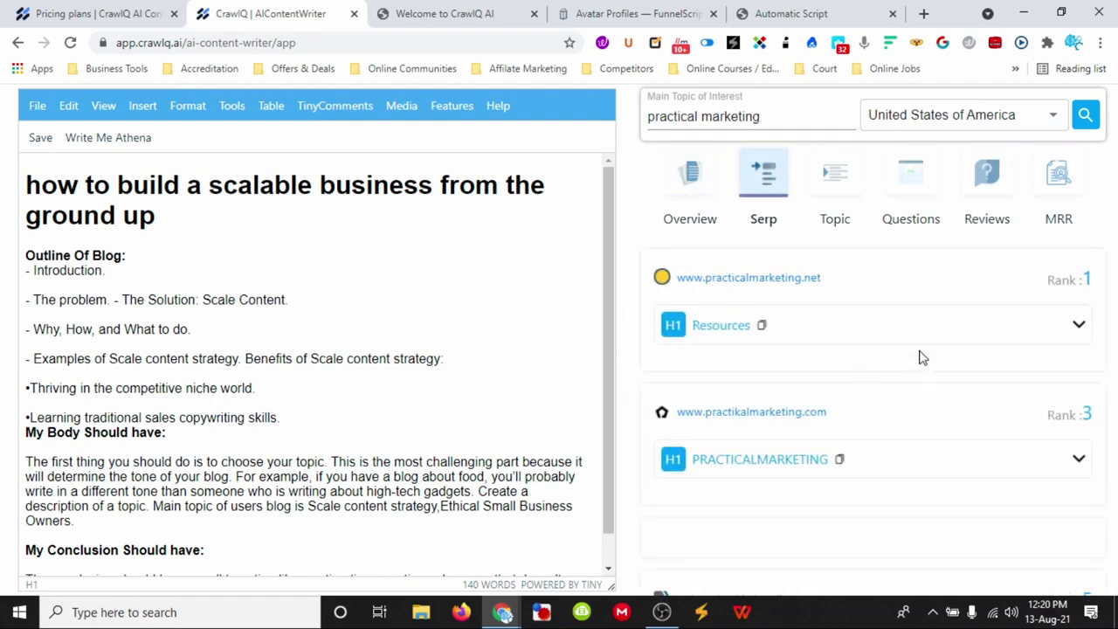
{"action": "left_click", "coordinate": [1079, 325]}
{"action": "scroll", "coordinate": [952, 360], "scroll_direction": "down", "scroll_amount": 3}
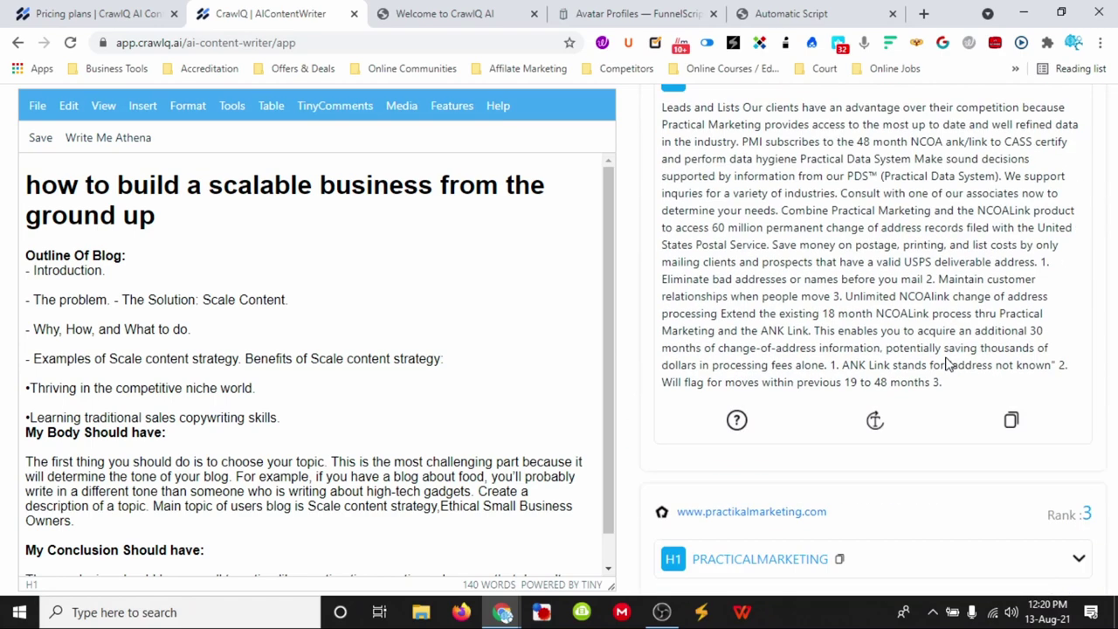
{"action": "scroll", "coordinate": [948, 363], "scroll_direction": "up", "scroll_amount": 5}
{"action": "left_click", "coordinate": [1078, 325]}
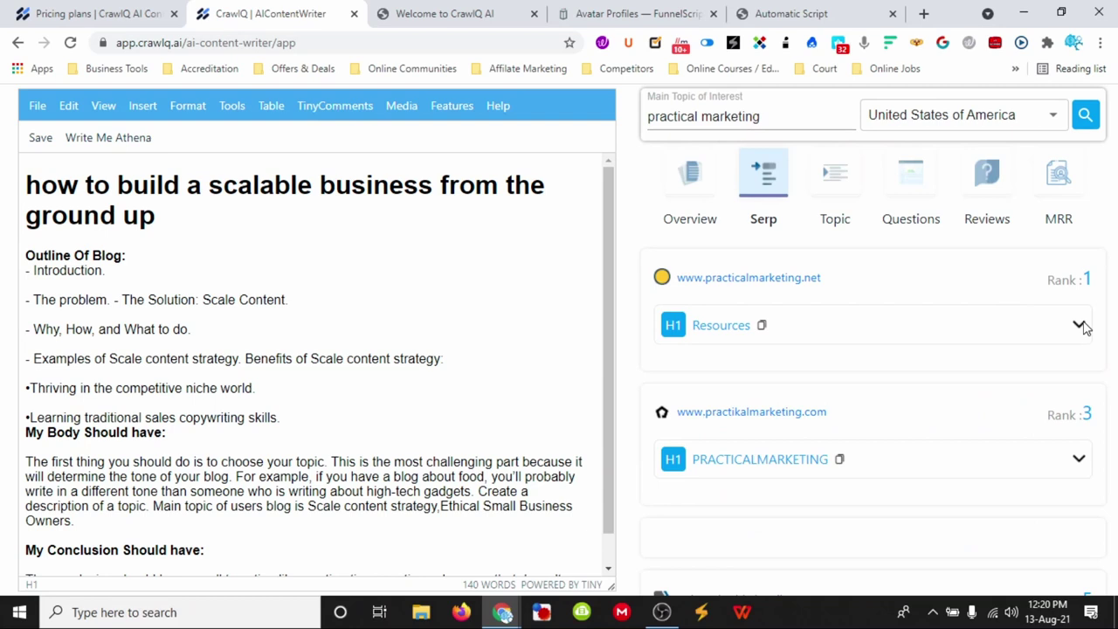
Look through the Topic list with its average mentions and total sources for practical marketing.
{"action": "left_click", "coordinate": [835, 179]}
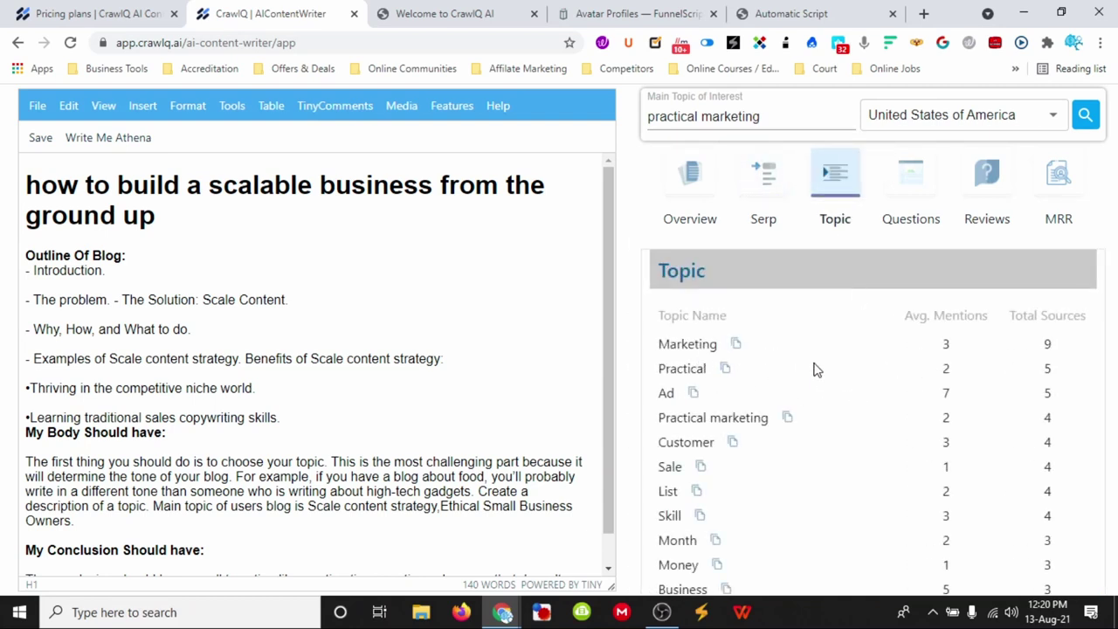
{"action": "scroll", "coordinate": [814, 370], "scroll_direction": "down", "scroll_amount": 3}
{"action": "scroll", "coordinate": [814, 371], "scroll_direction": "down", "scroll_amount": 9}
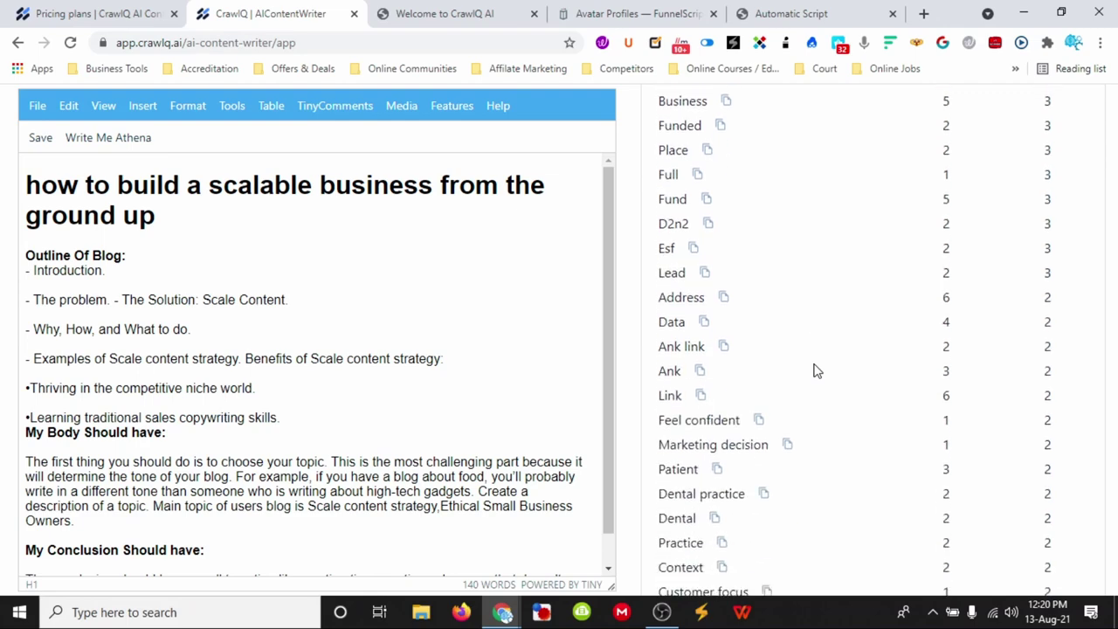
{"action": "scroll", "coordinate": [814, 370], "scroll_direction": "up", "scroll_amount": 12}
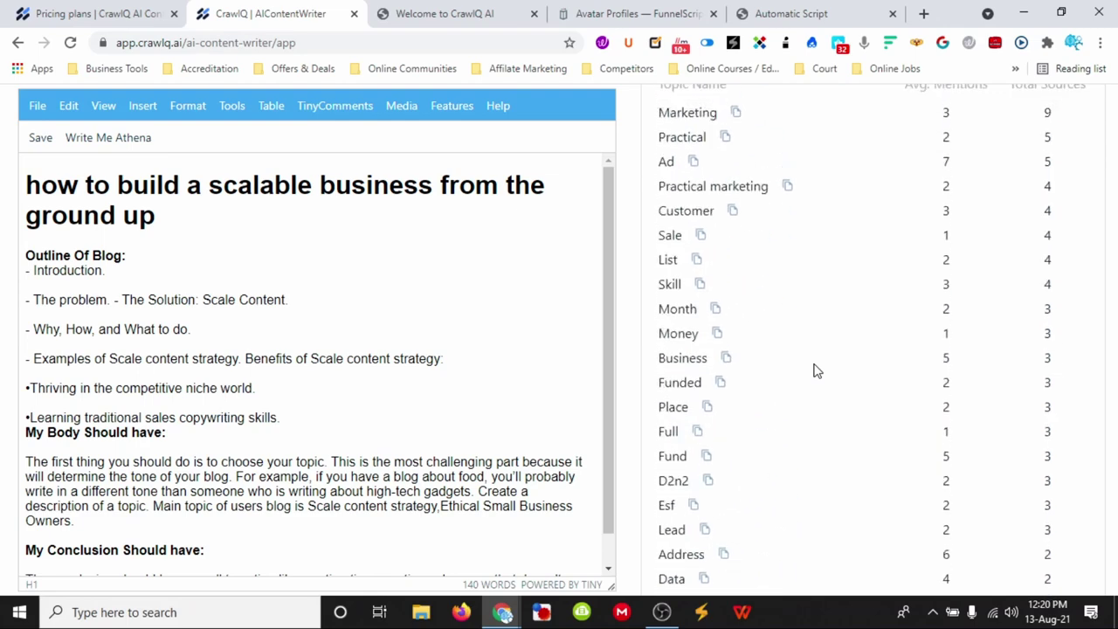
Look through the suggested Questions about practical marketing.
{"action": "left_click", "coordinate": [911, 192]}
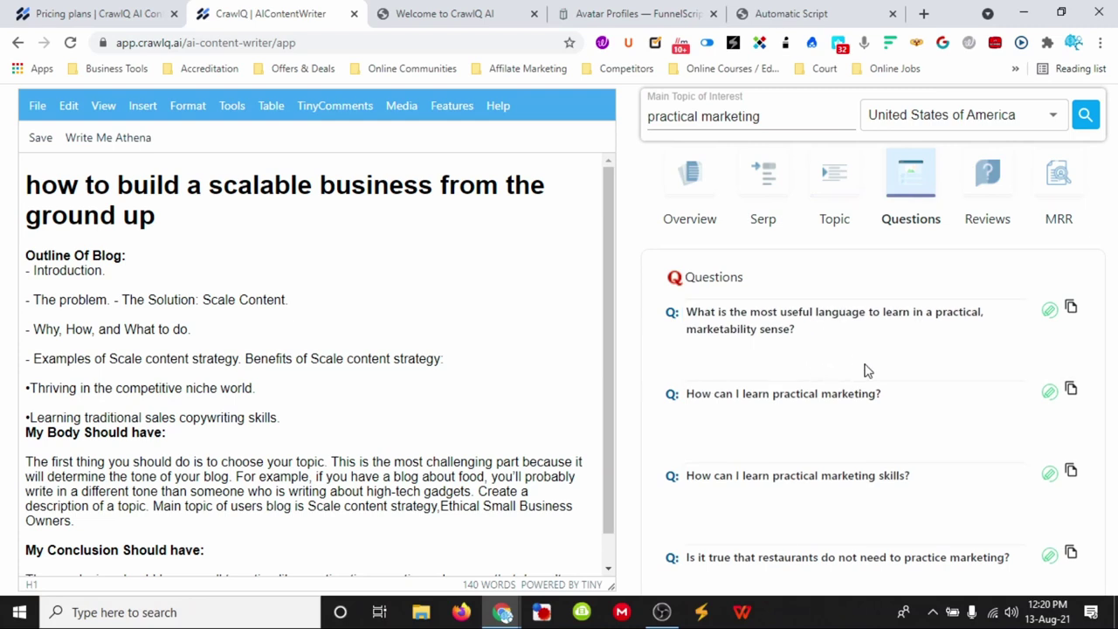
{"action": "left_click", "coordinate": [921, 400]}
{"action": "scroll", "coordinate": [925, 399], "scroll_direction": "down", "scroll_amount": 2}
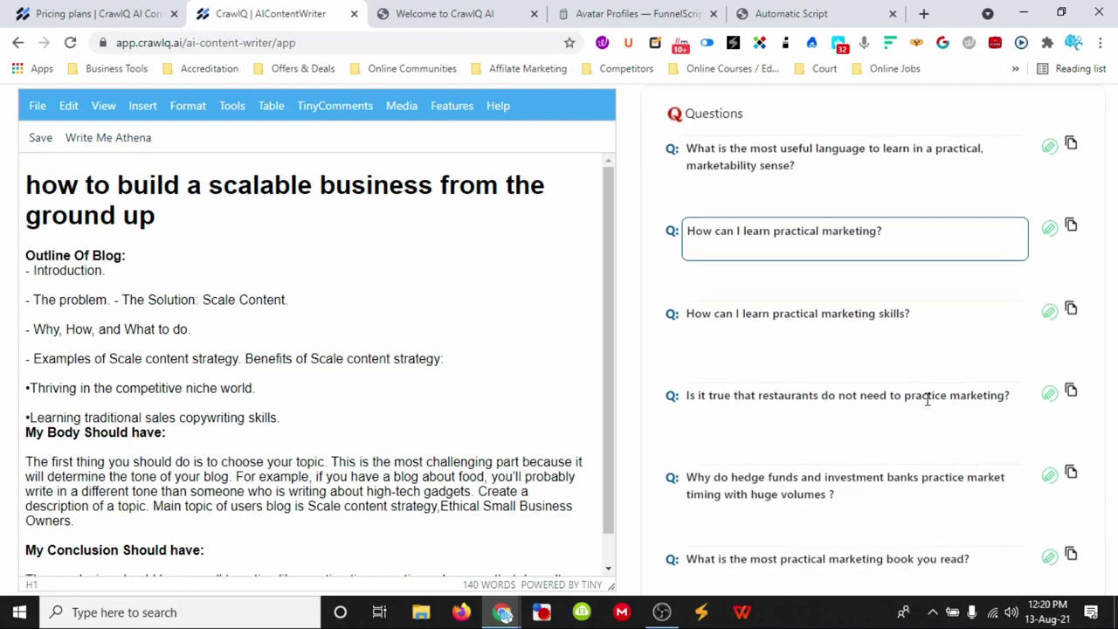
{"action": "scroll", "coordinate": [959, 343], "scroll_direction": "up", "scroll_amount": 2}
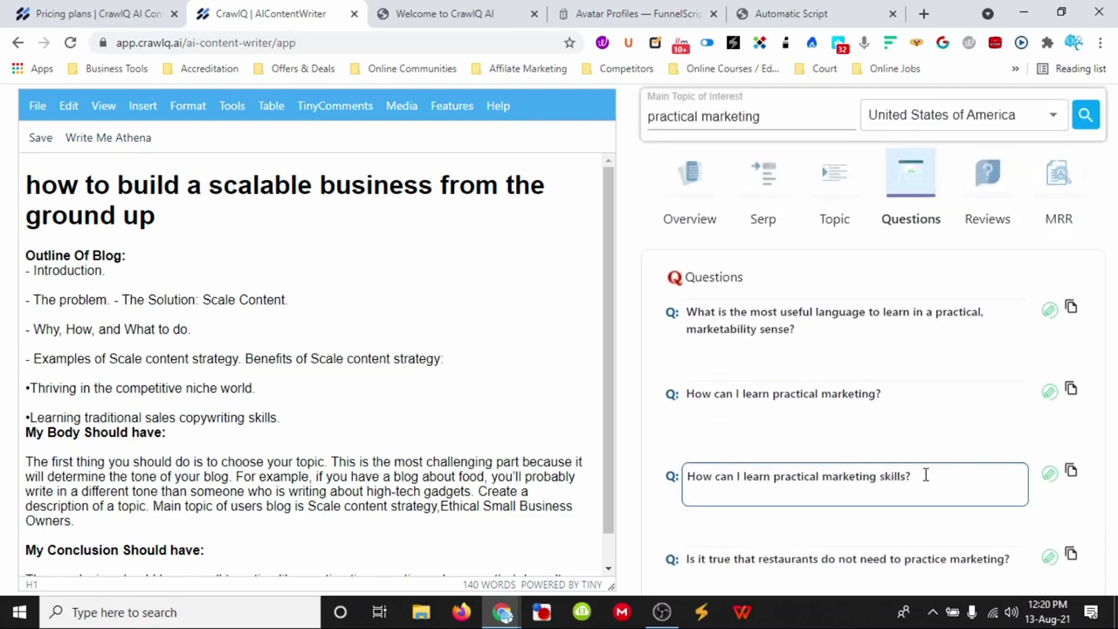
{"action": "scroll", "coordinate": [925, 393], "scroll_direction": "down", "scroll_amount": 1}
Read through the Reviews gathered for marketing products, including Ariyh, Hacking Marketing and Account-Based Marketing Playbook.
{"action": "left_click", "coordinate": [989, 114]}
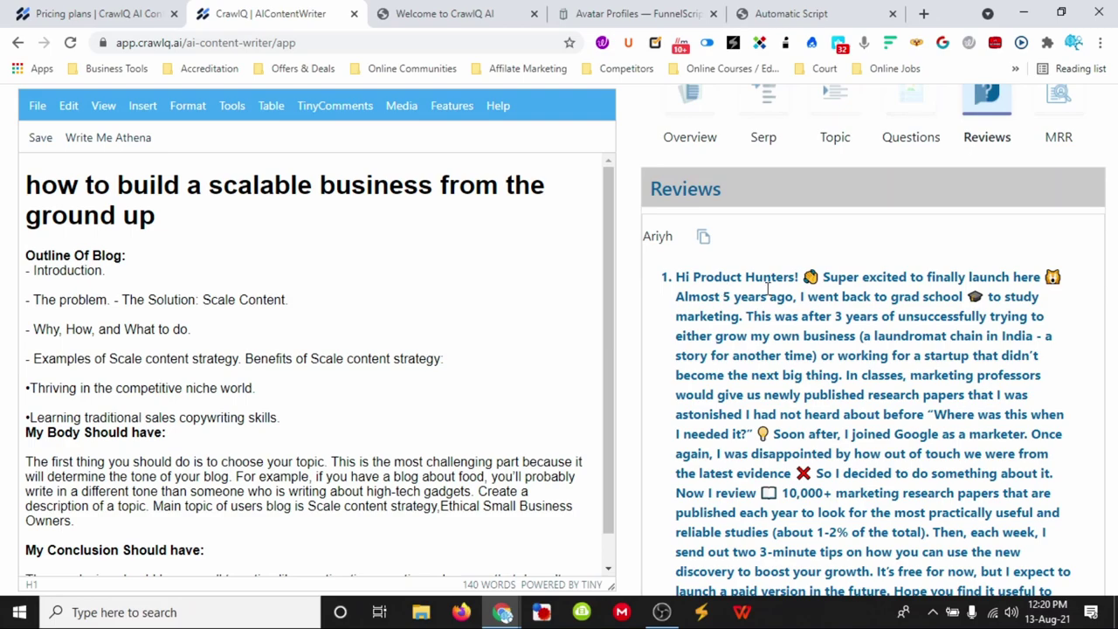
{"action": "scroll", "coordinate": [849, 328], "scroll_direction": "down", "scroll_amount": 15}
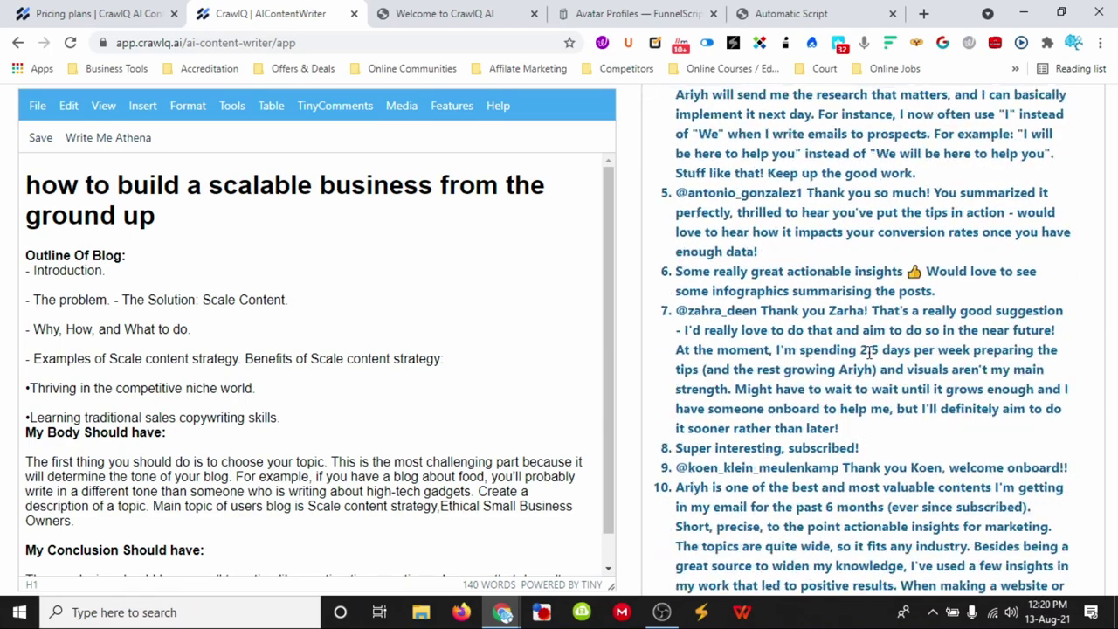
{"action": "scroll", "coordinate": [869, 352], "scroll_direction": "down", "scroll_amount": 10}
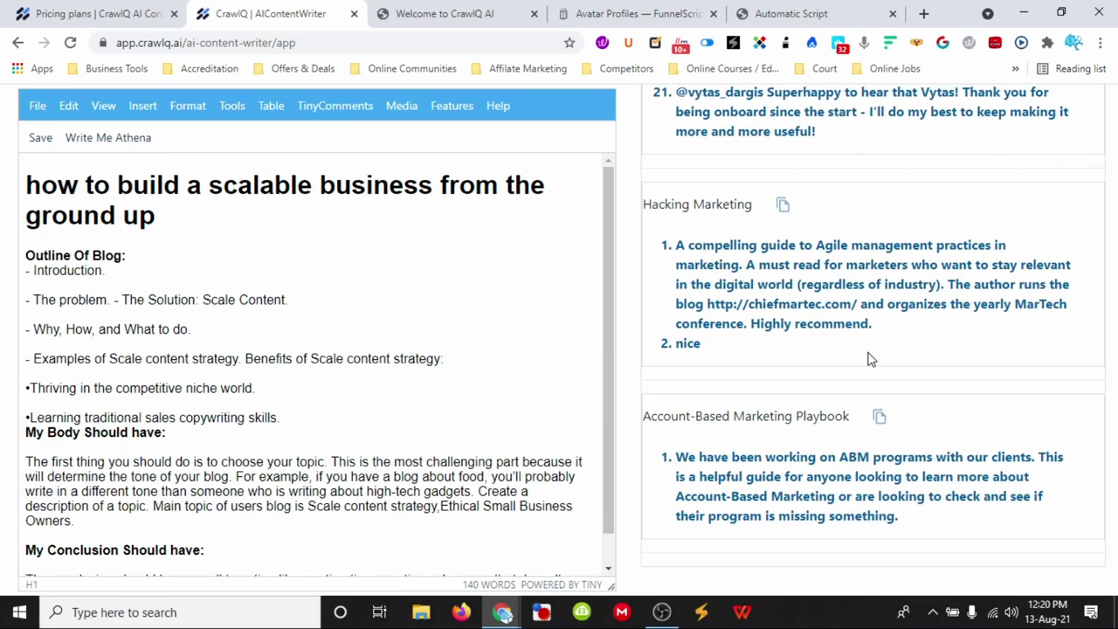
{"action": "scroll", "coordinate": [869, 358], "scroll_direction": "up", "scroll_amount": 20}
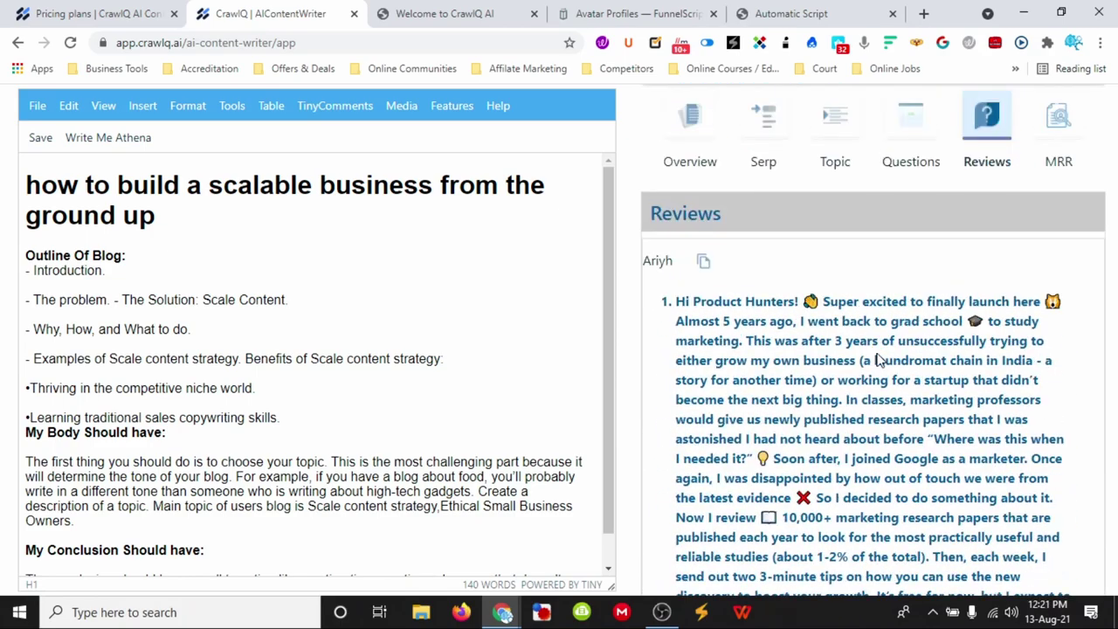
Open the MRR research data and review the Define your Niche questions and answers.
{"action": "scroll", "coordinate": [878, 360], "scroll_direction": "up", "scroll_amount": 2}
{"action": "left_click", "coordinate": [1060, 179]}
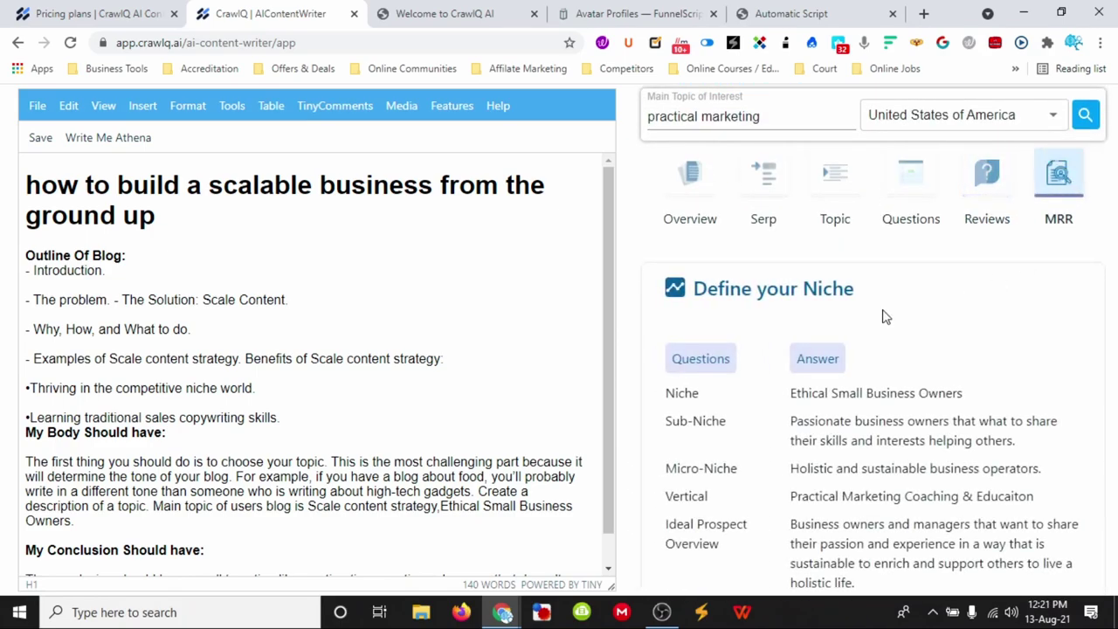
{"action": "scroll", "coordinate": [884, 318], "scroll_direction": "down", "scroll_amount": 1}
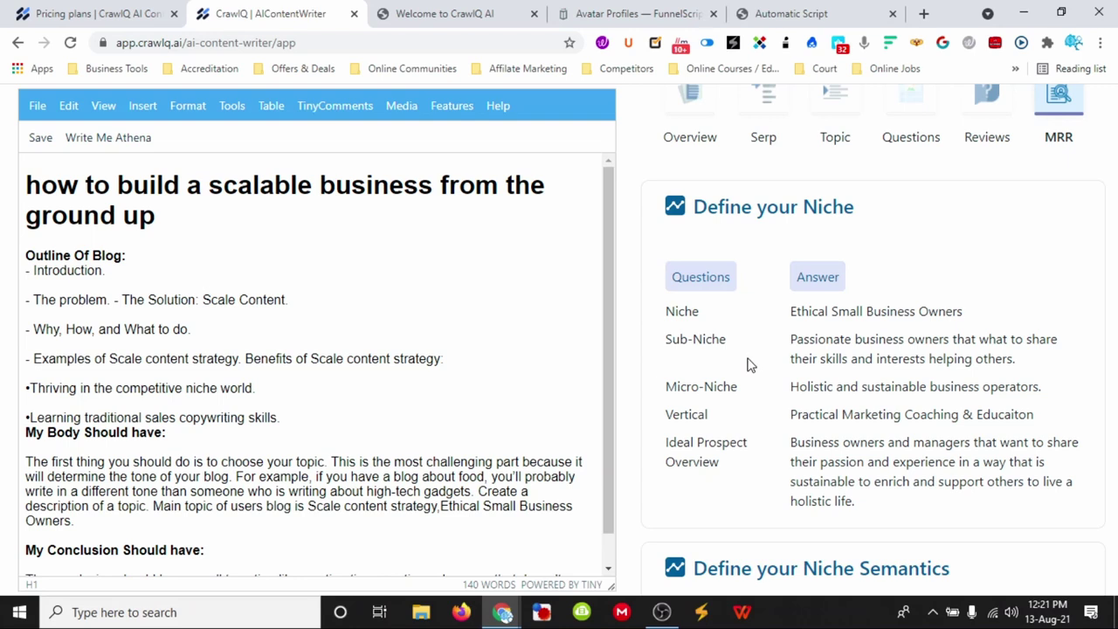
{"action": "scroll", "coordinate": [747, 365], "scroll_direction": "down", "scroll_amount": 1}
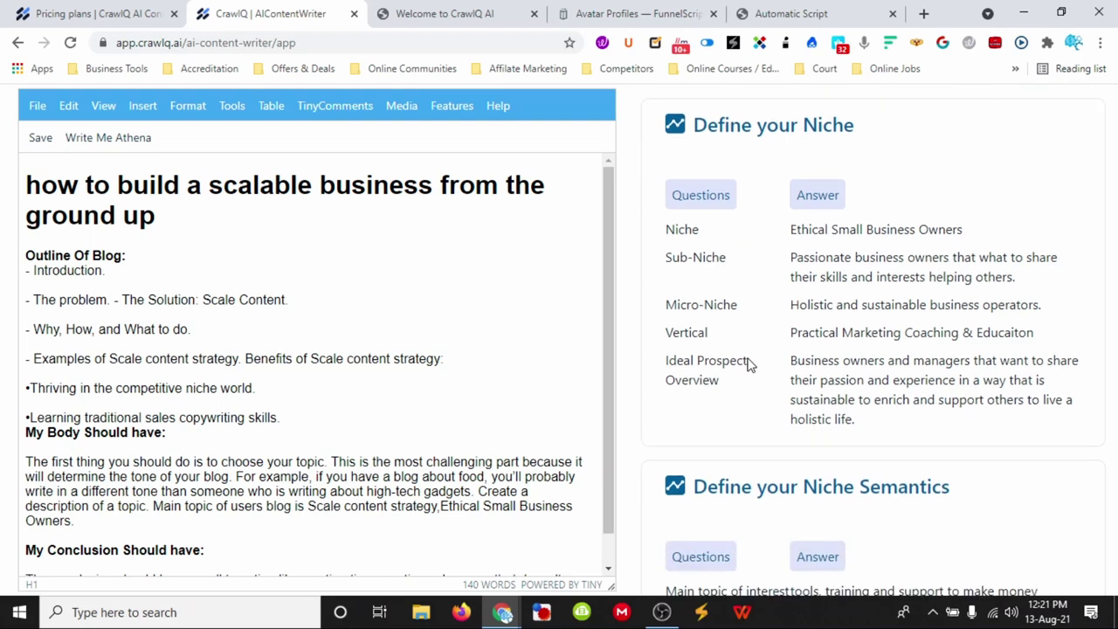
Review the MRR answers on the niche, its semantics with long tail topics and headlines, and the Single Big Problem, Question and Result.
{"action": "scroll", "coordinate": [761, 343], "scroll_direction": "up", "scroll_amount": 2}
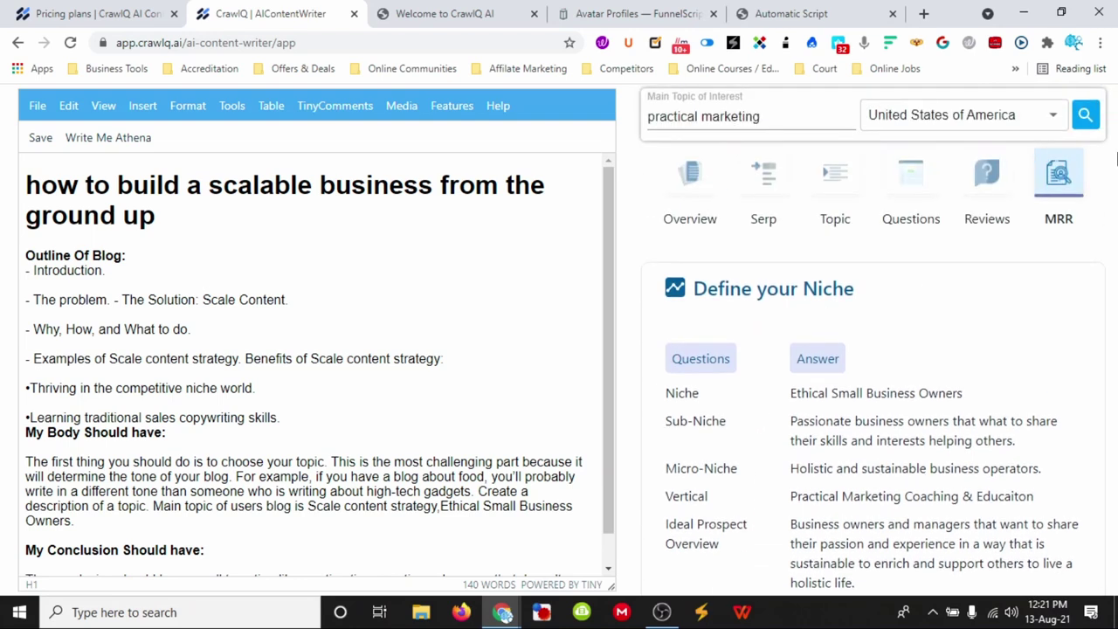
{"action": "scroll", "coordinate": [821, 334], "scroll_direction": "down", "scroll_amount": 3}
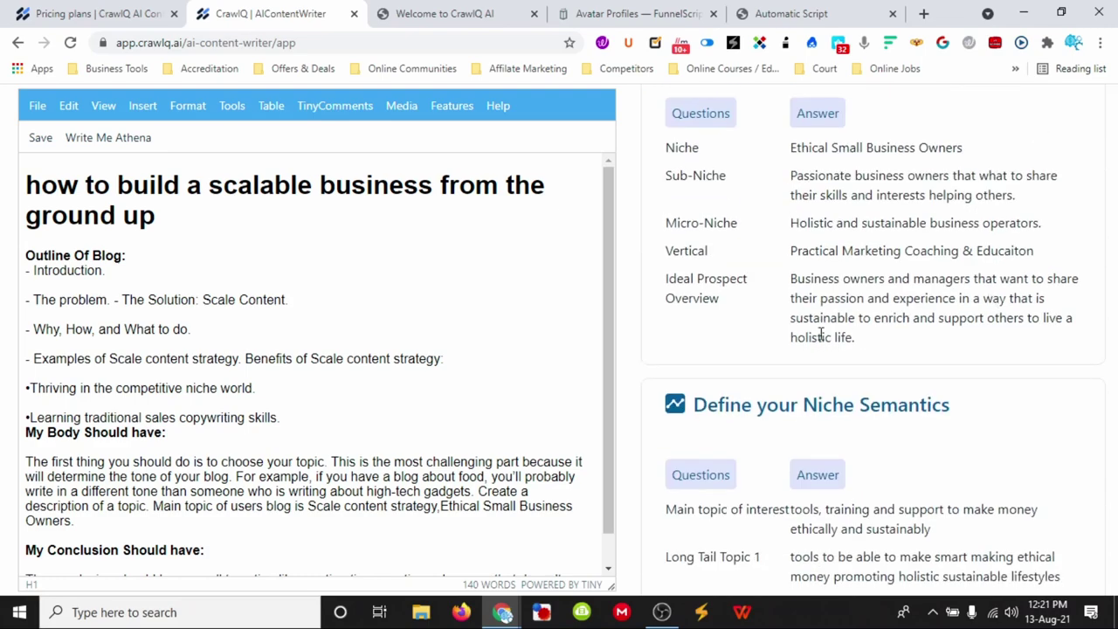
{"action": "scroll", "coordinate": [875, 411], "scroll_direction": "down", "scroll_amount": 13}
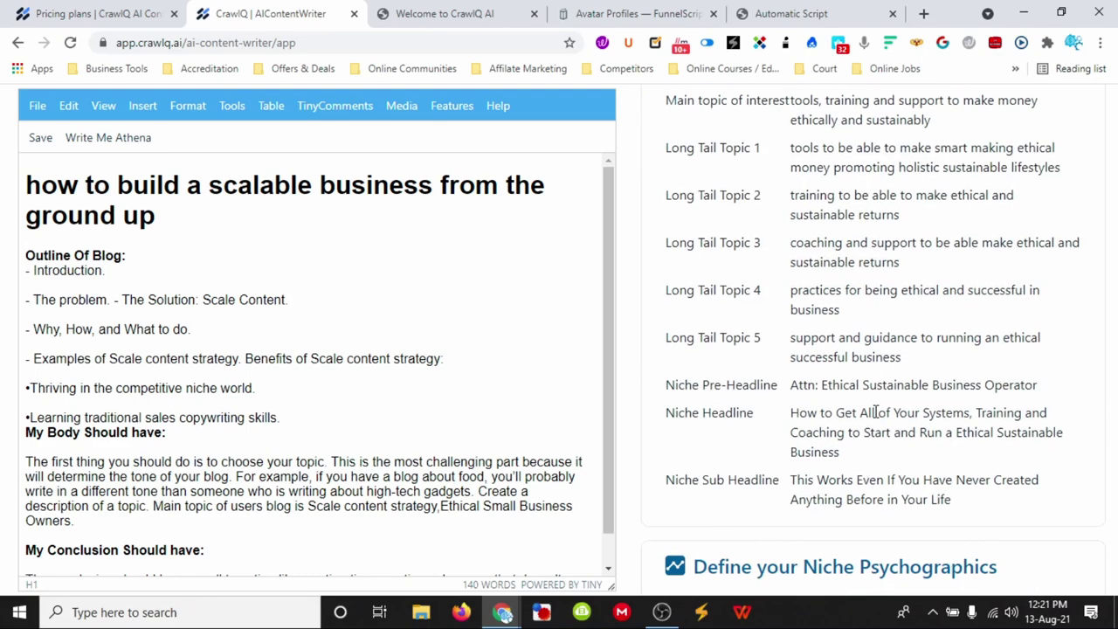
{"action": "scroll", "coordinate": [875, 411], "scroll_direction": "down", "scroll_amount": 7}
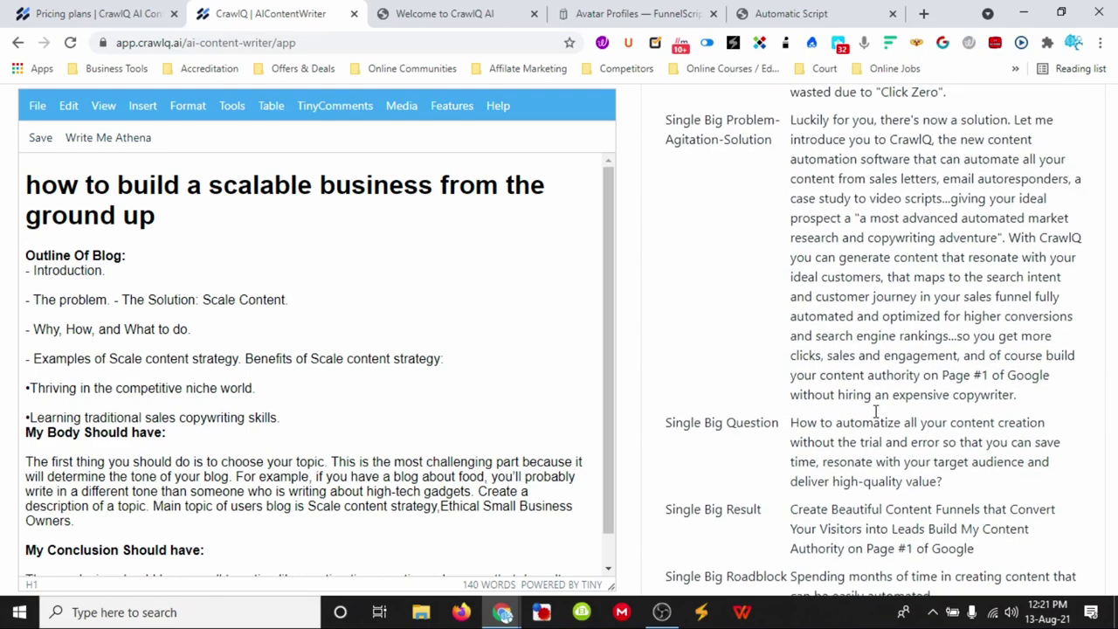
{"action": "scroll", "coordinate": [875, 411], "scroll_direction": "up", "scroll_amount": 16}
{"action": "scroll", "coordinate": [875, 411], "scroll_direction": "up", "scroll_amount": 8}
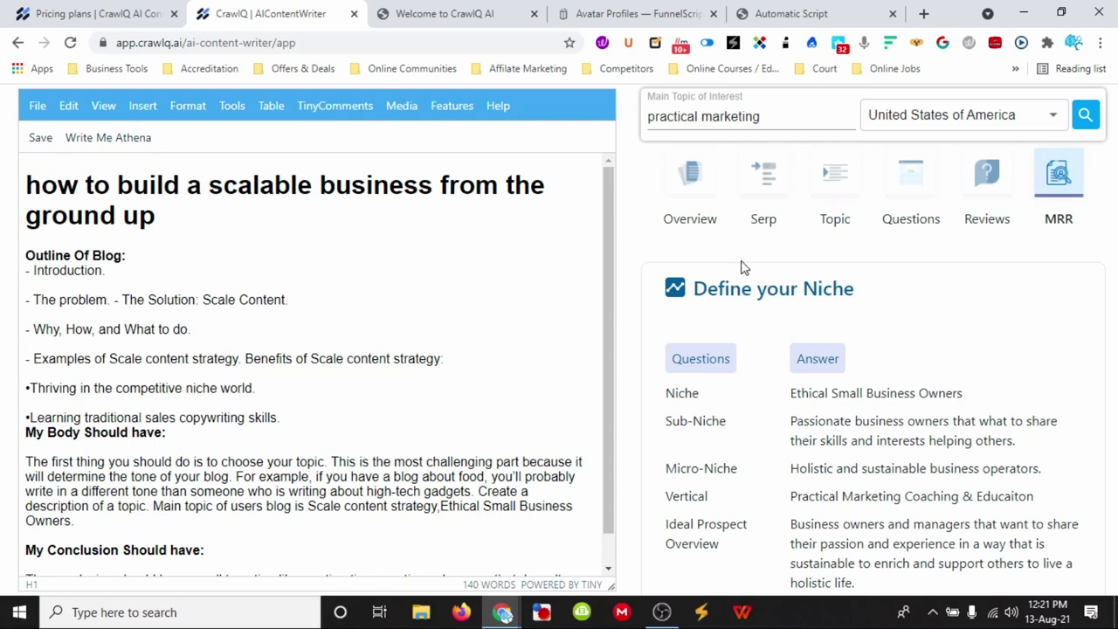
Return to the Overview data and generate the blog's Content Sketch into the document.
{"action": "left_click", "coordinate": [762, 175]}
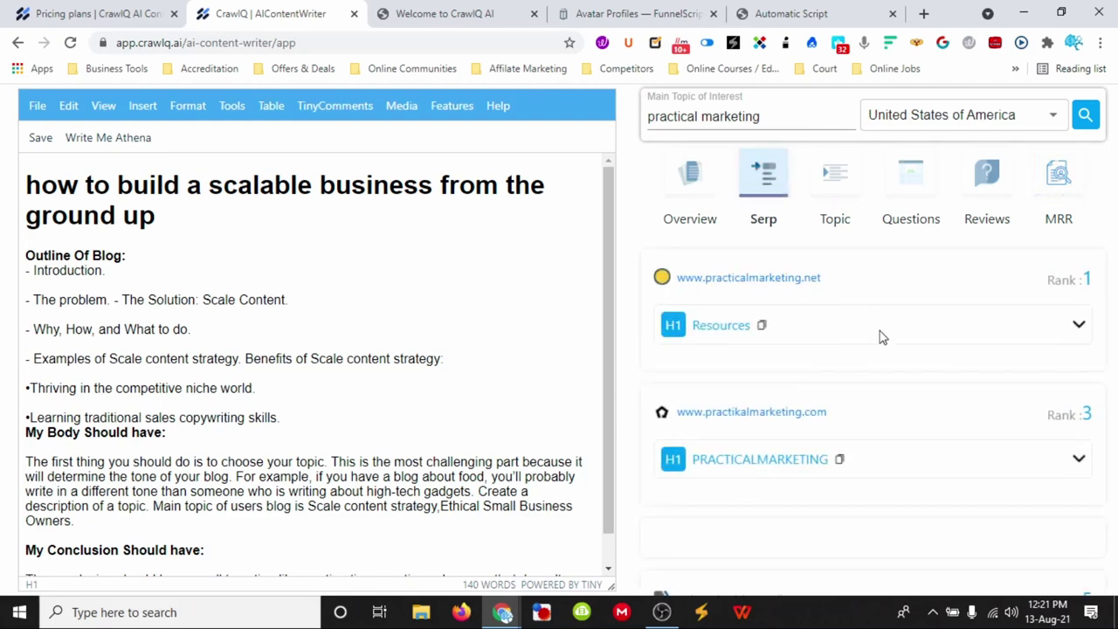
{"action": "left_click", "coordinate": [686, 172]}
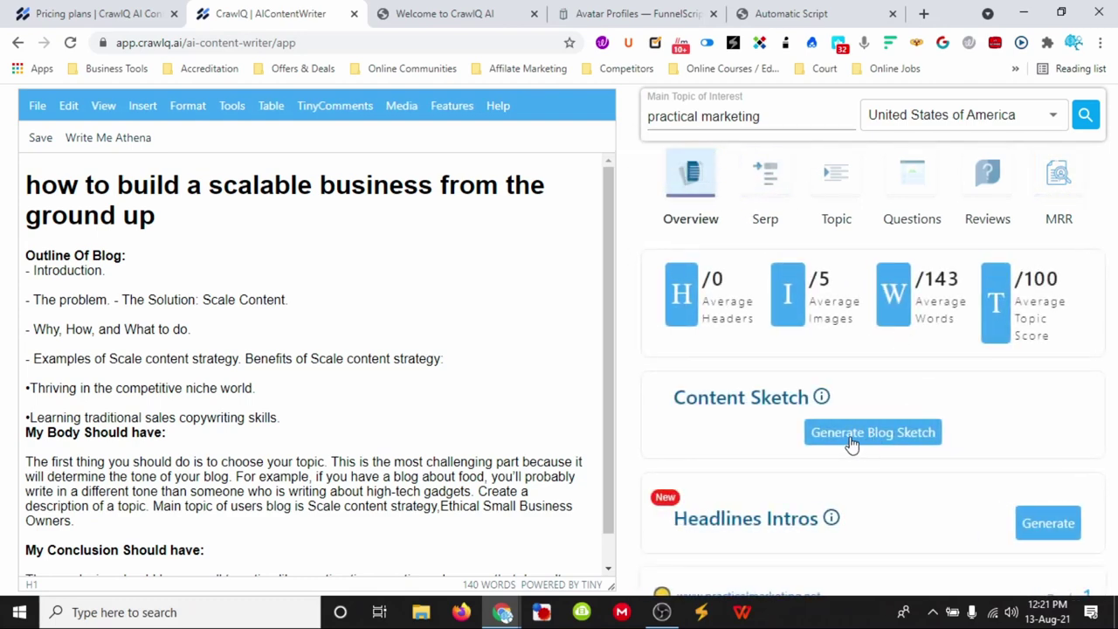
{"action": "scroll", "coordinate": [760, 428], "scroll_direction": "down", "scroll_amount": 1}
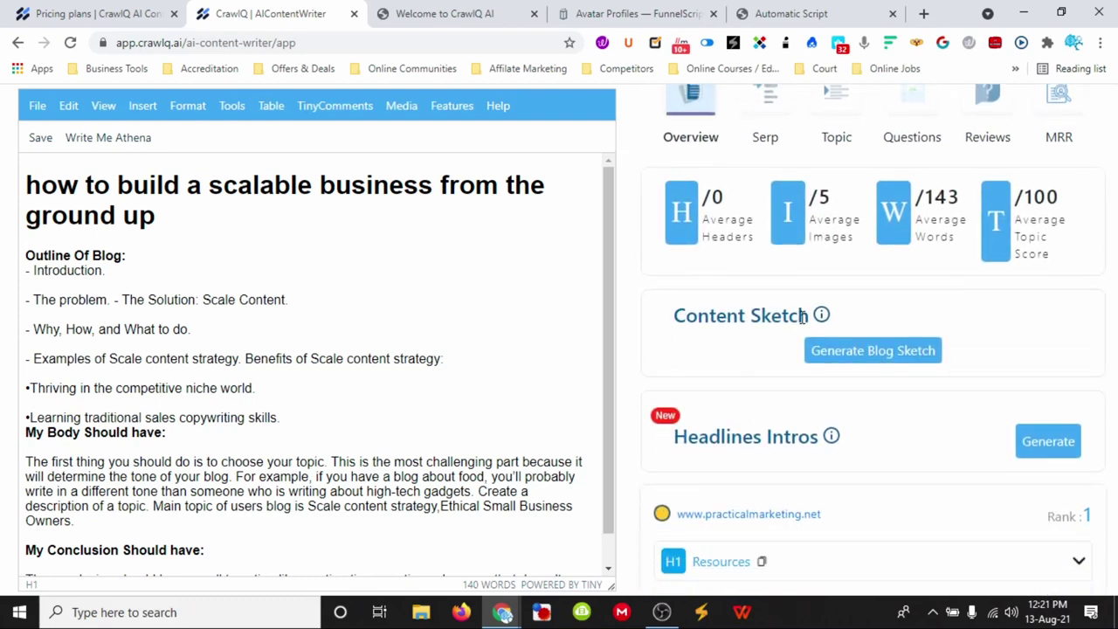
{"action": "left_click", "coordinate": [892, 360]}
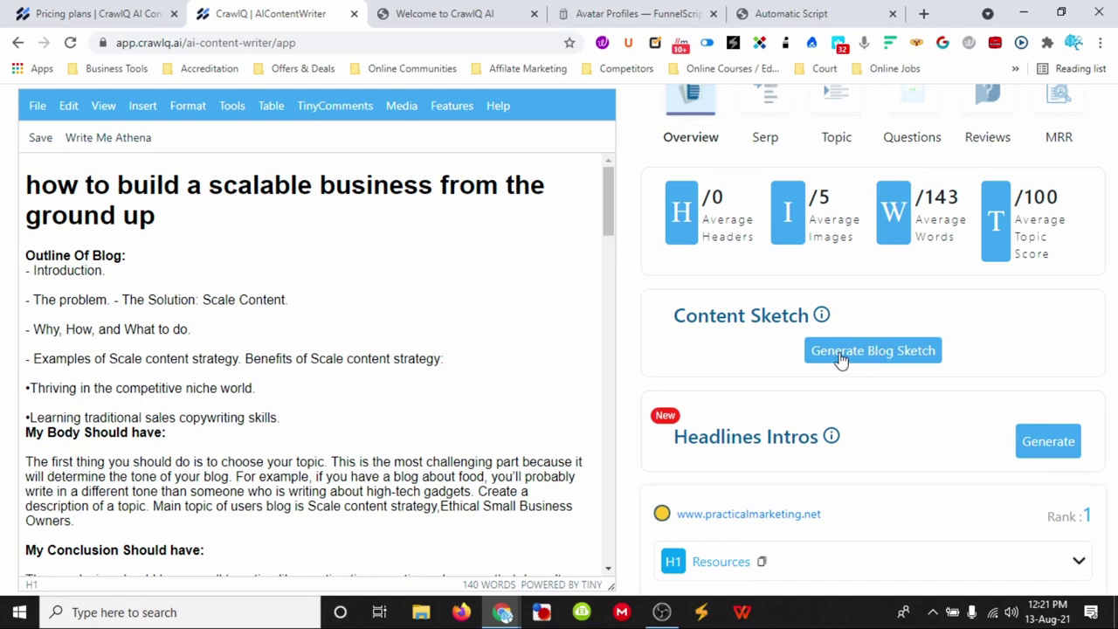
{"action": "scroll", "coordinate": [758, 371], "scroll_direction": "down", "scroll_amount": 2}
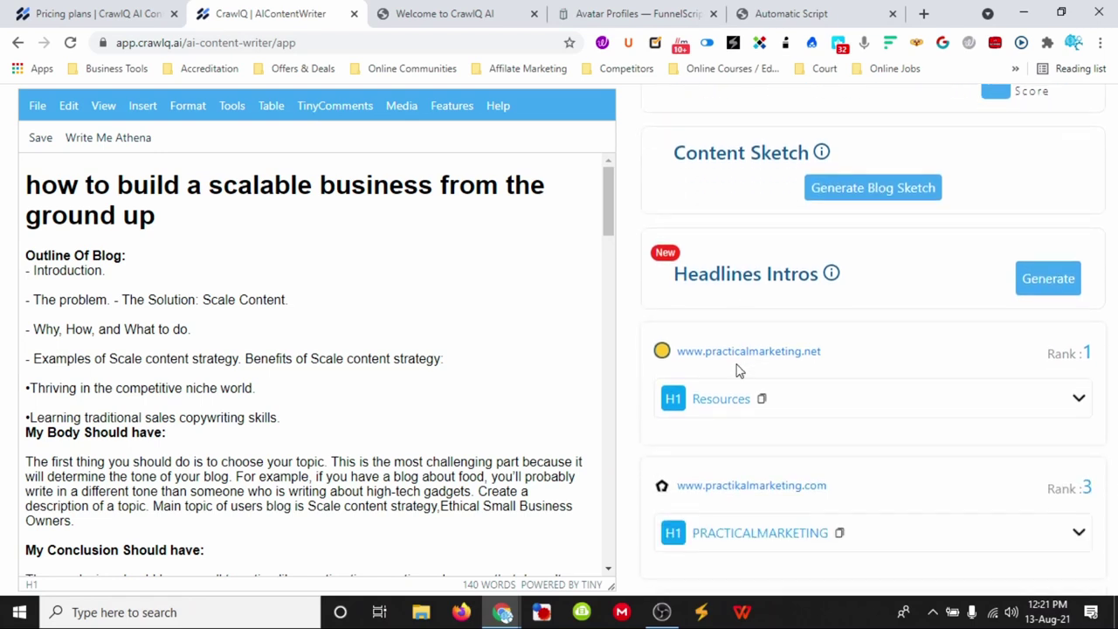
{"action": "scroll", "coordinate": [756, 359], "scroll_direction": "up", "scroll_amount": 2}
{"action": "left_click", "coordinate": [877, 351]}
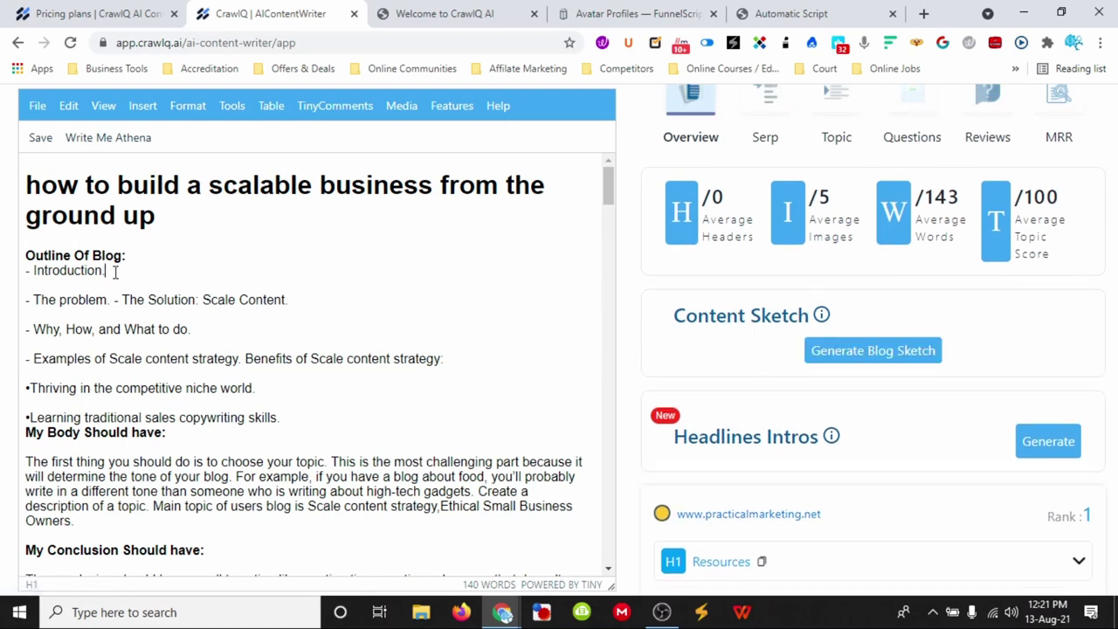
{"action": "left_click_drag", "start_coordinate": [27, 185], "coordinate": [387, 219]}
{"action": "left_click", "coordinate": [152, 226]}
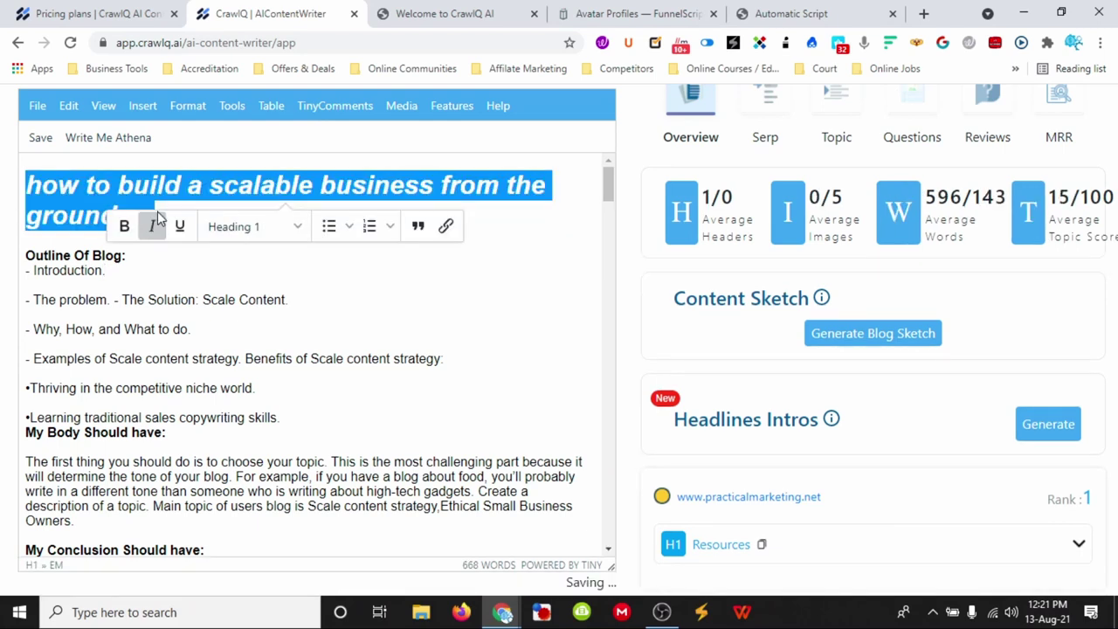
{"action": "left_click", "coordinate": [152, 226]}
{"action": "left_click", "coordinate": [200, 267]}
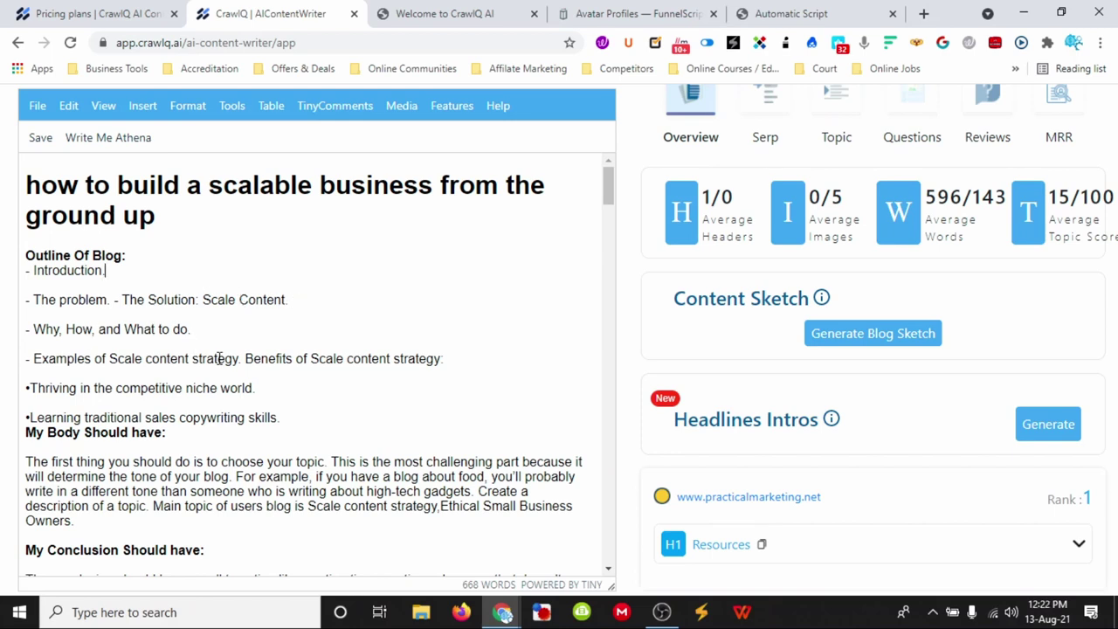
Read through the generated Content Sketch in the document, from Overview and Headlines through niche desires, problems, fears, solutions and benefits to the CTA.
{"action": "scroll", "coordinate": [267, 403], "scroll_direction": "down", "scroll_amount": 1}
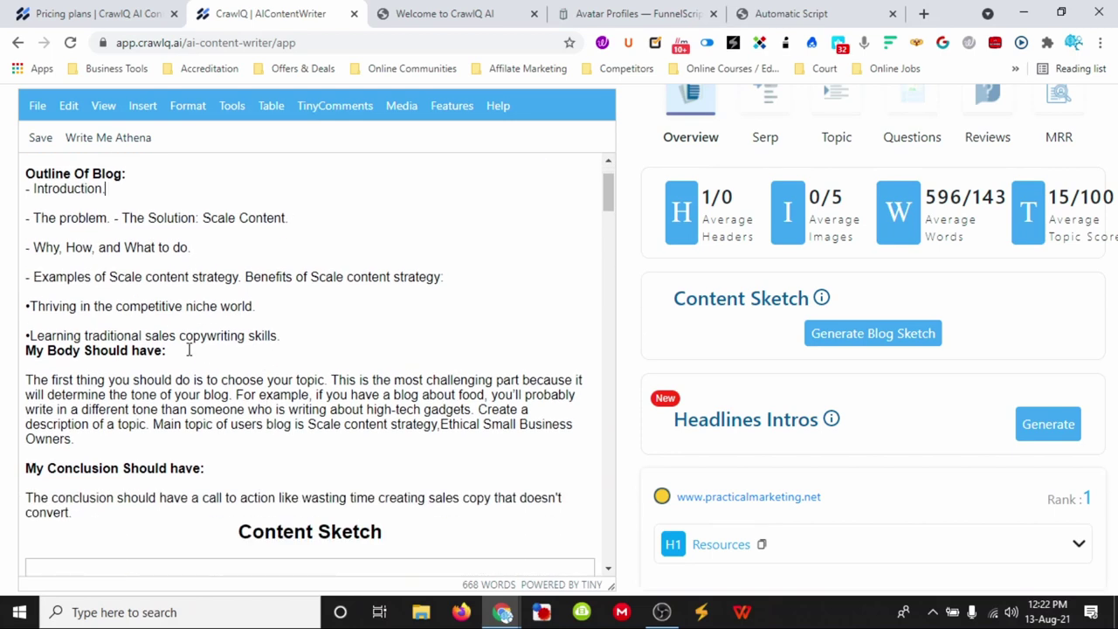
{"action": "scroll", "coordinate": [189, 350], "scroll_direction": "down", "scroll_amount": 4}
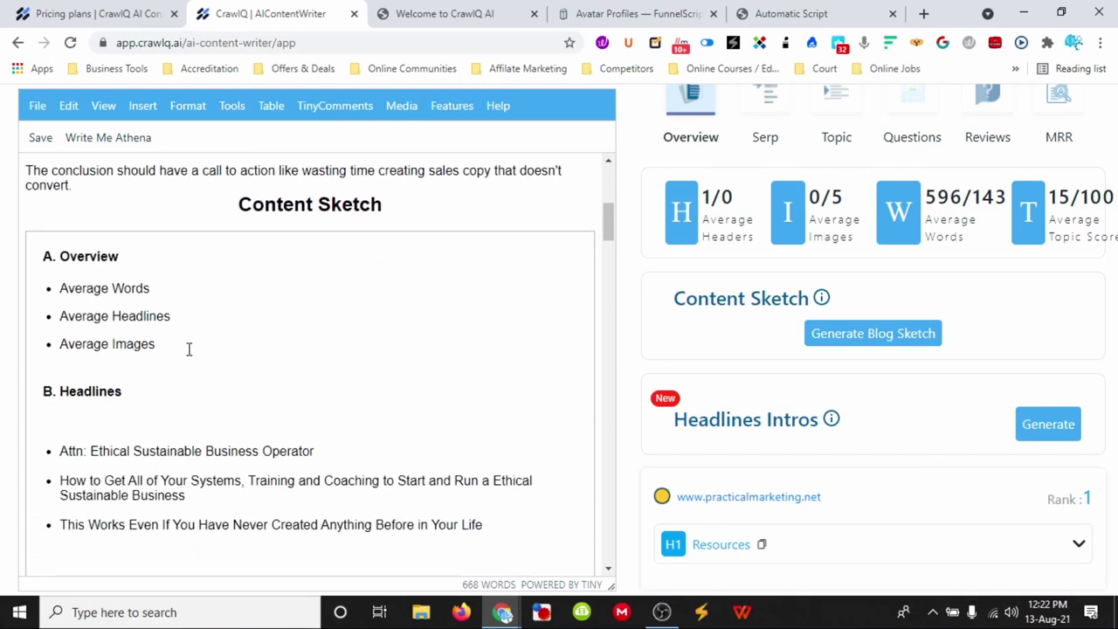
{"action": "left_click_drag", "start_coordinate": [239, 207], "coordinate": [402, 205]}
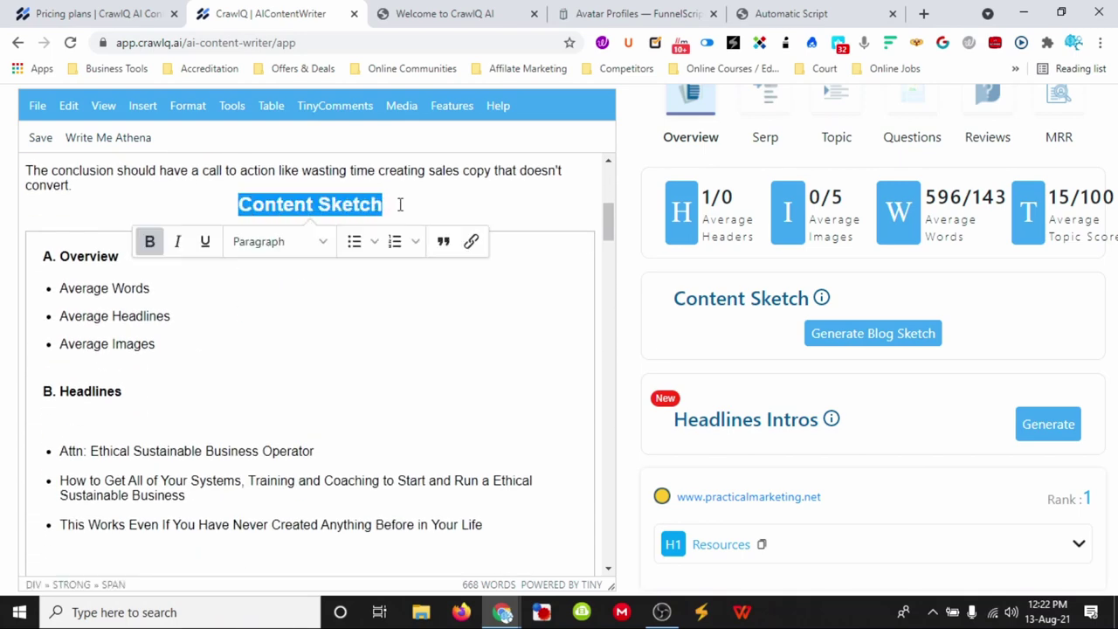
{"action": "left_click", "coordinate": [405, 204]}
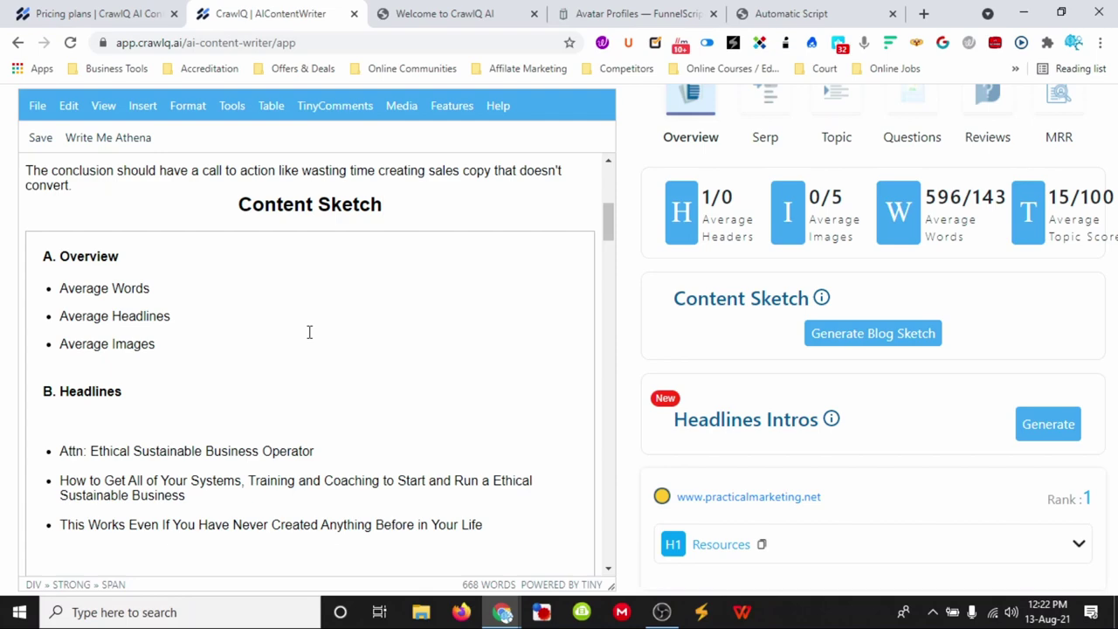
{"action": "scroll", "coordinate": [309, 332], "scroll_direction": "down", "scroll_amount": 3}
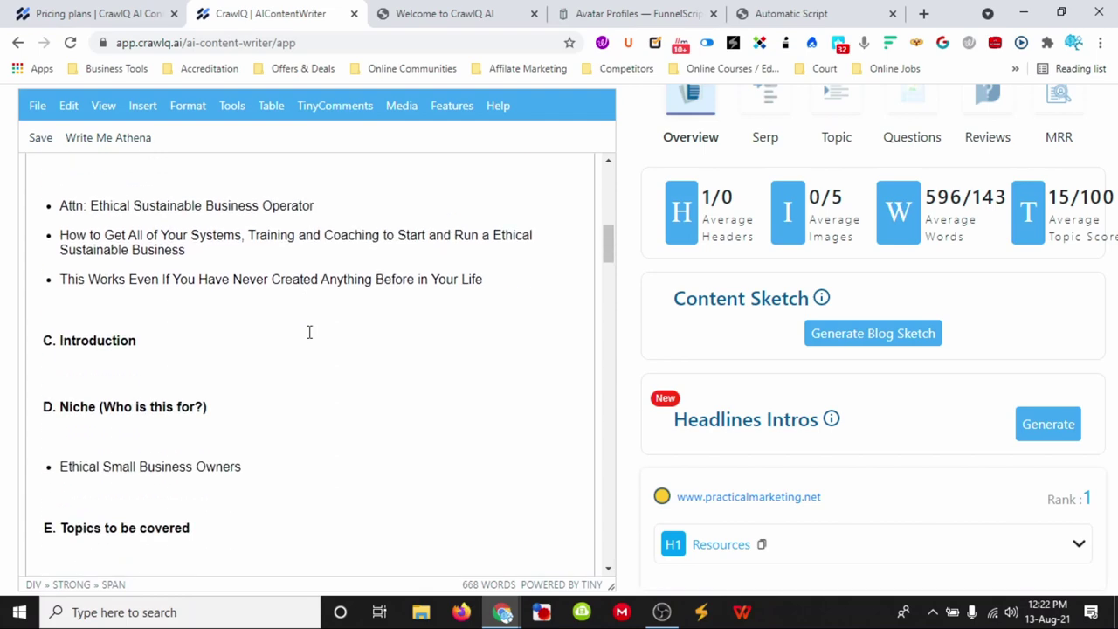
{"action": "scroll", "coordinate": [309, 332], "scroll_direction": "down", "scroll_amount": 7}
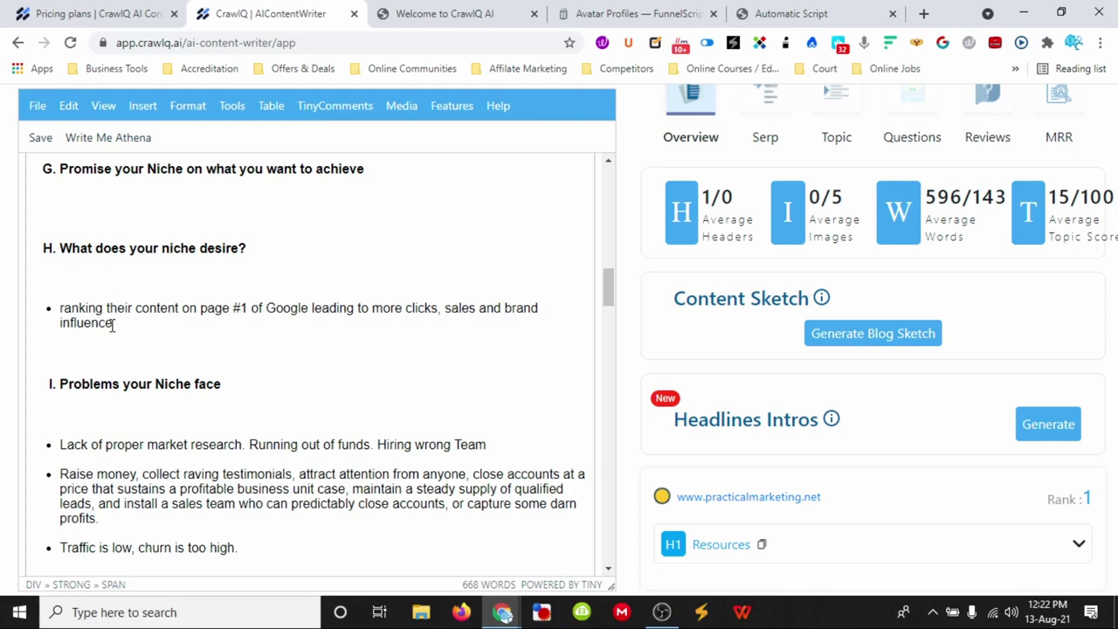
{"action": "scroll", "coordinate": [184, 335], "scroll_direction": "down", "scroll_amount": 3}
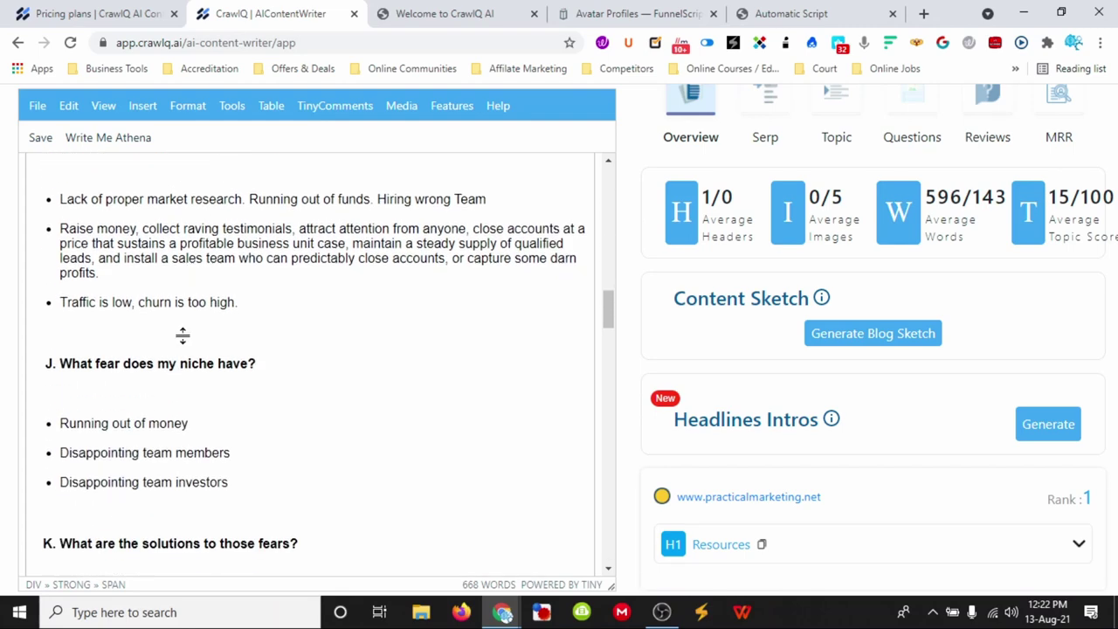
{"action": "scroll", "coordinate": [172, 379], "scroll_direction": "down", "scroll_amount": 4}
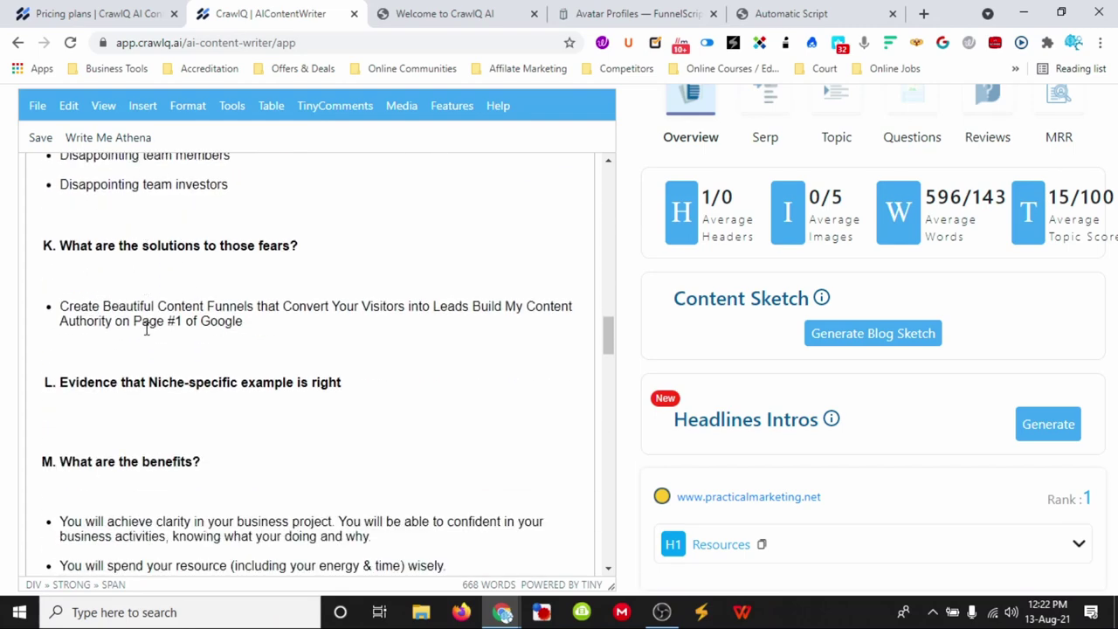
{"action": "left_click_drag", "start_coordinate": [61, 274], "coordinate": [243, 292]}
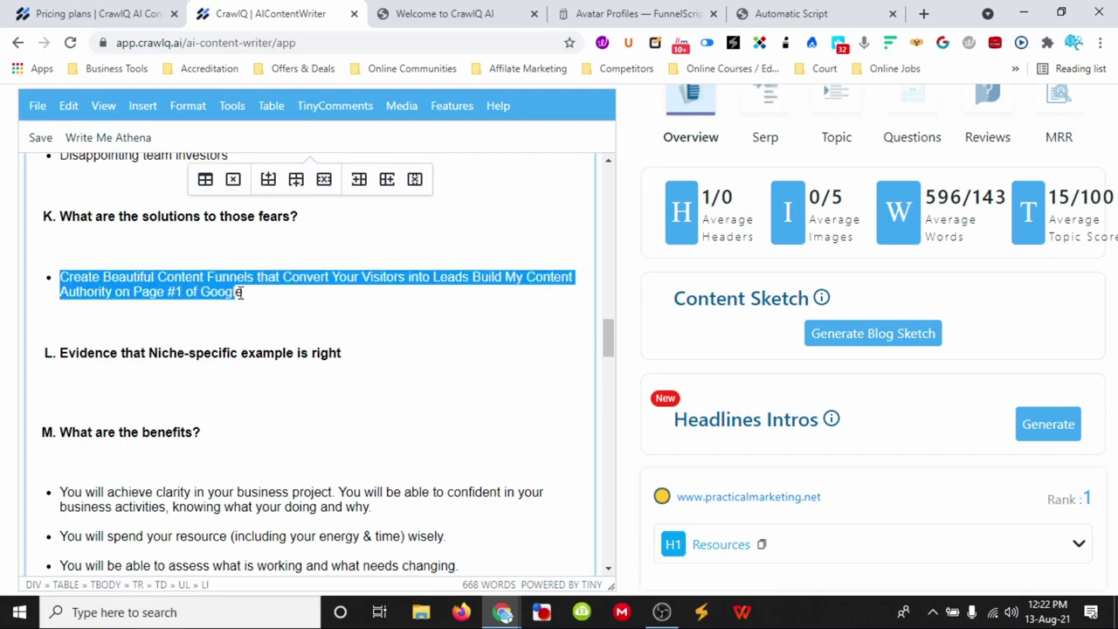
{"action": "left_click", "coordinate": [273, 291]}
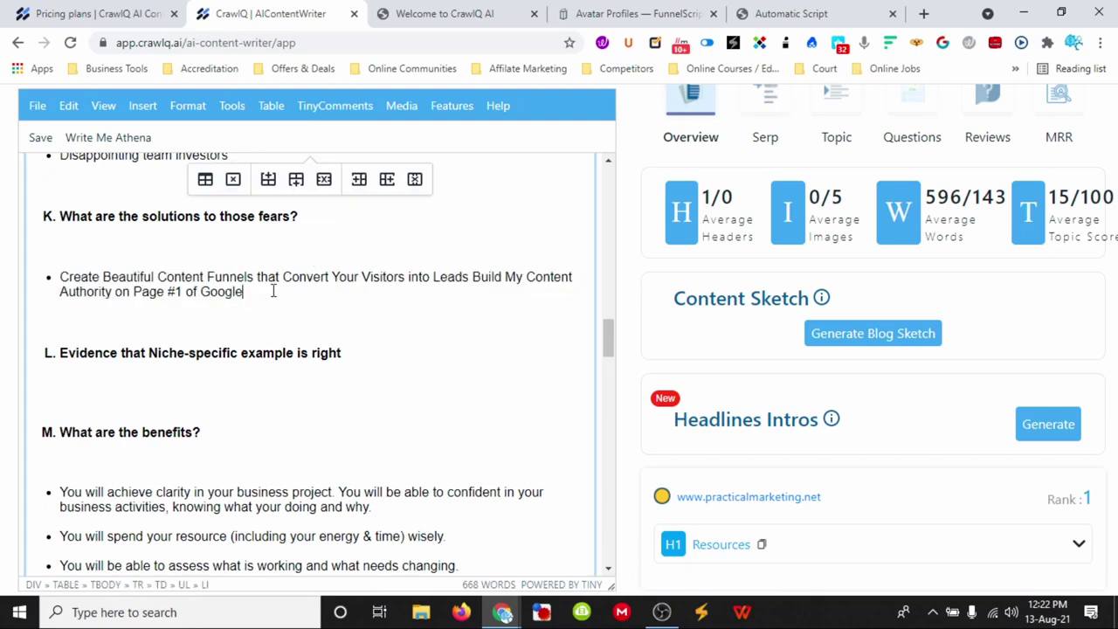
{"action": "scroll", "coordinate": [273, 291], "scroll_direction": "down", "scroll_amount": 9}
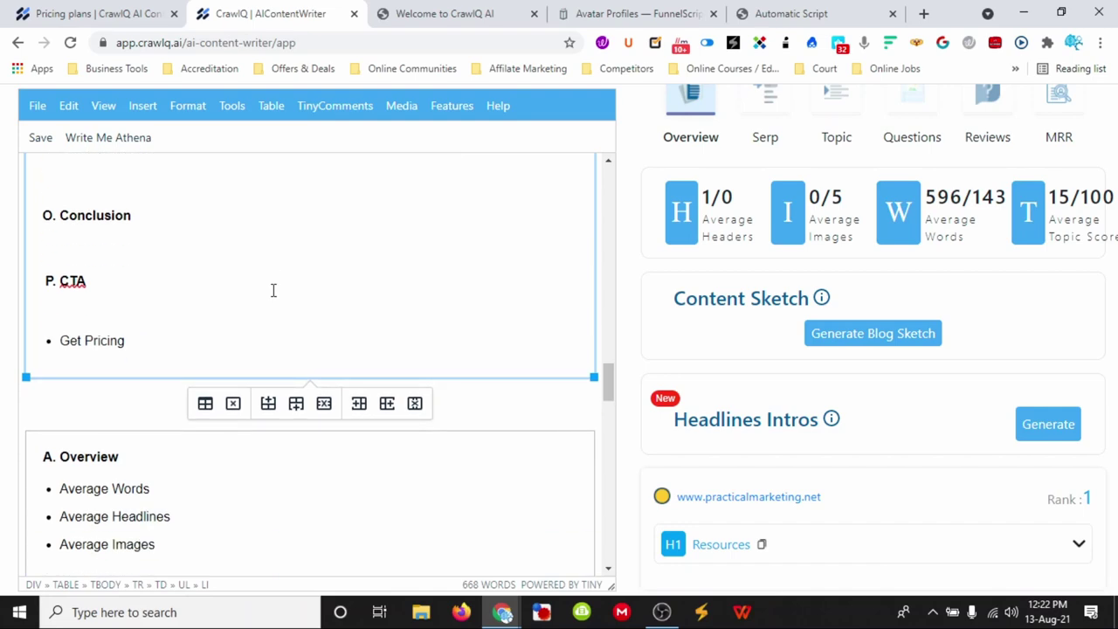
{"action": "scroll", "coordinate": [320, 363], "scroll_direction": "down", "scroll_amount": 12}
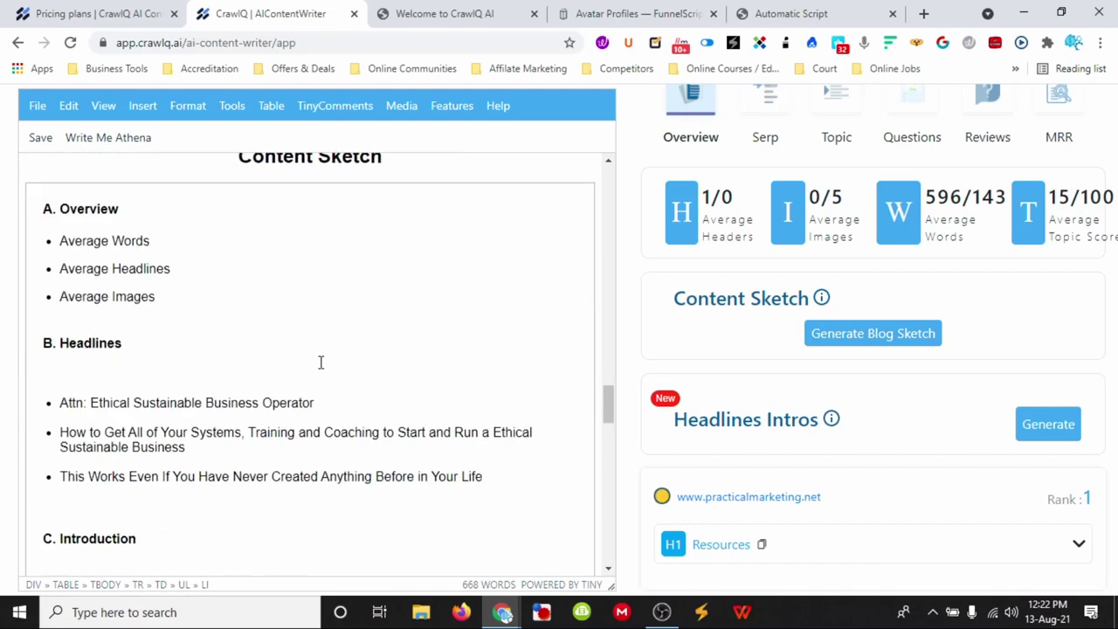
{"action": "scroll", "coordinate": [320, 363], "scroll_direction": "down", "scroll_amount": 4}
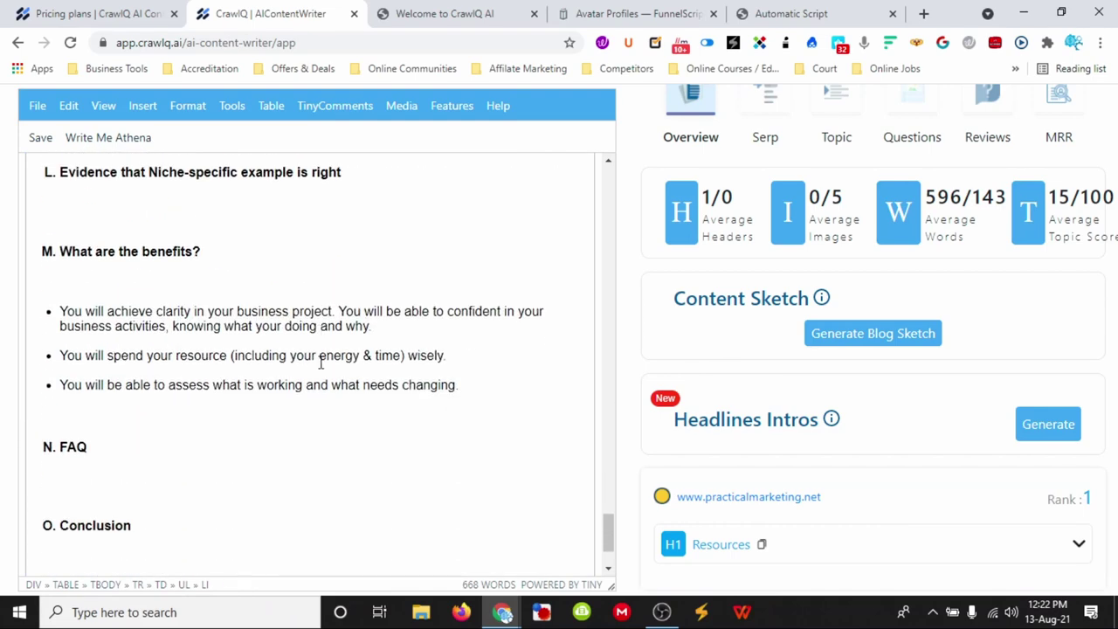
Delete the duplicate Content Sketch from its heading to the end of the document, keeping the first copy.
{"action": "scroll", "coordinate": [266, 511], "scroll_direction": "up", "scroll_amount": 15}
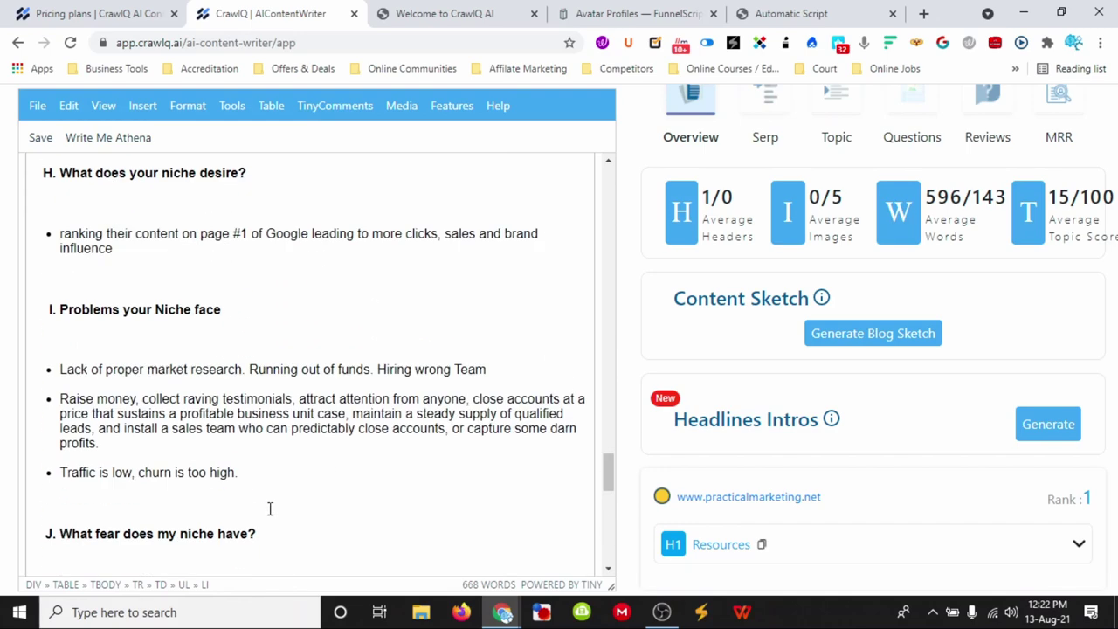
{"action": "scroll", "coordinate": [255, 478], "scroll_direction": "up", "scroll_amount": 2}
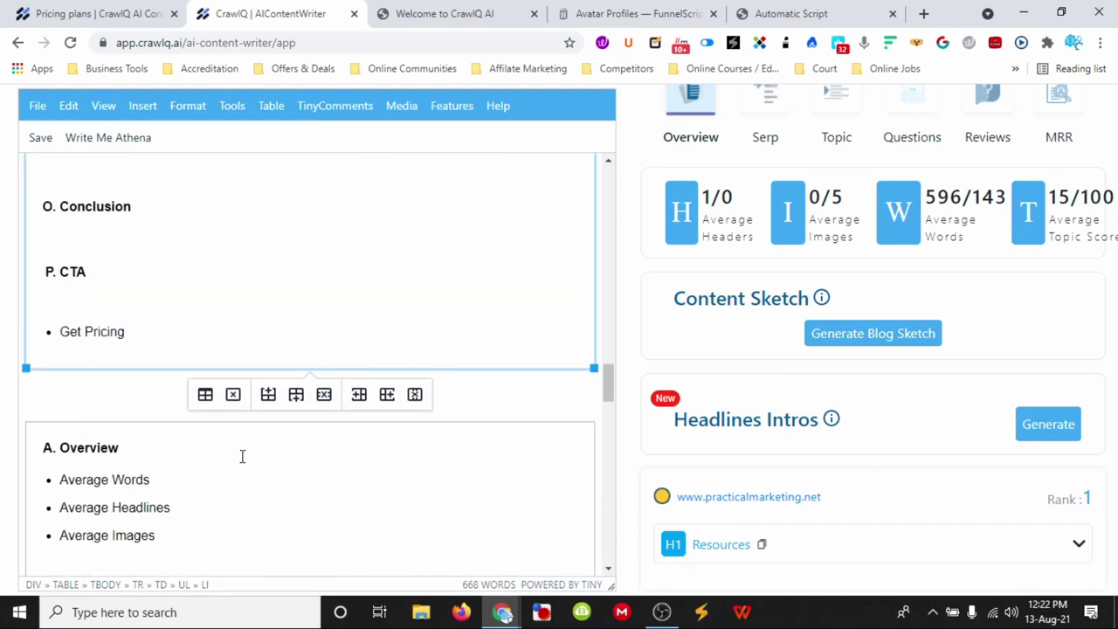
{"action": "scroll", "coordinate": [148, 372], "scroll_direction": "up", "scroll_amount": 6}
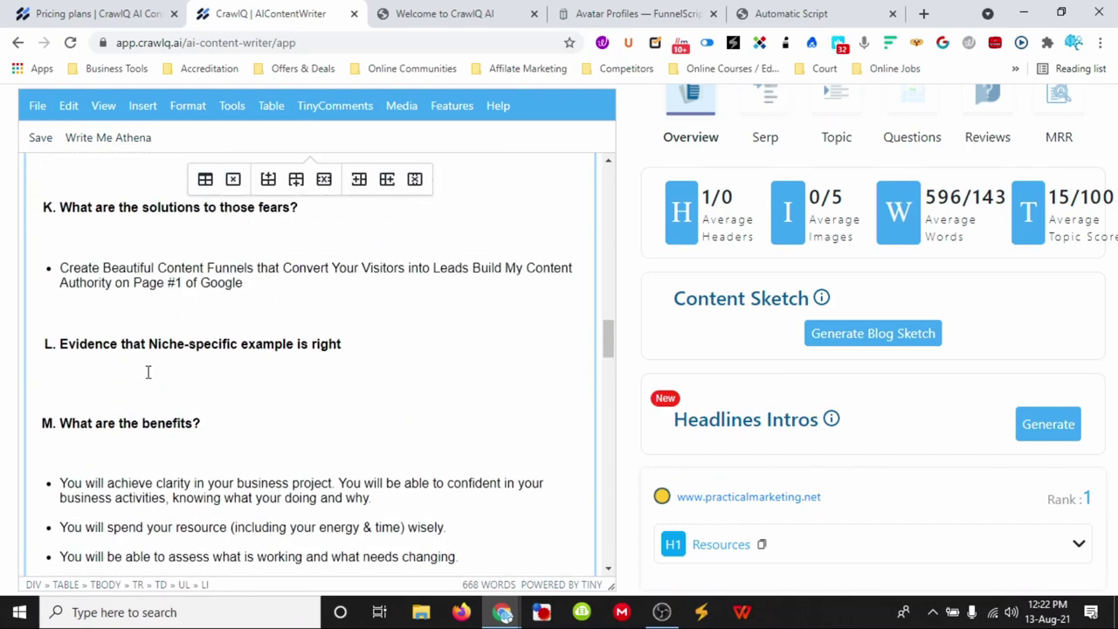
{"action": "scroll", "coordinate": [148, 373], "scroll_direction": "down", "scroll_amount": 8}
{"action": "scroll", "coordinate": [147, 372], "scroll_direction": "down", "scroll_amount": 4}
{"action": "scroll", "coordinate": [147, 372], "scroll_direction": "up", "scroll_amount": 4}
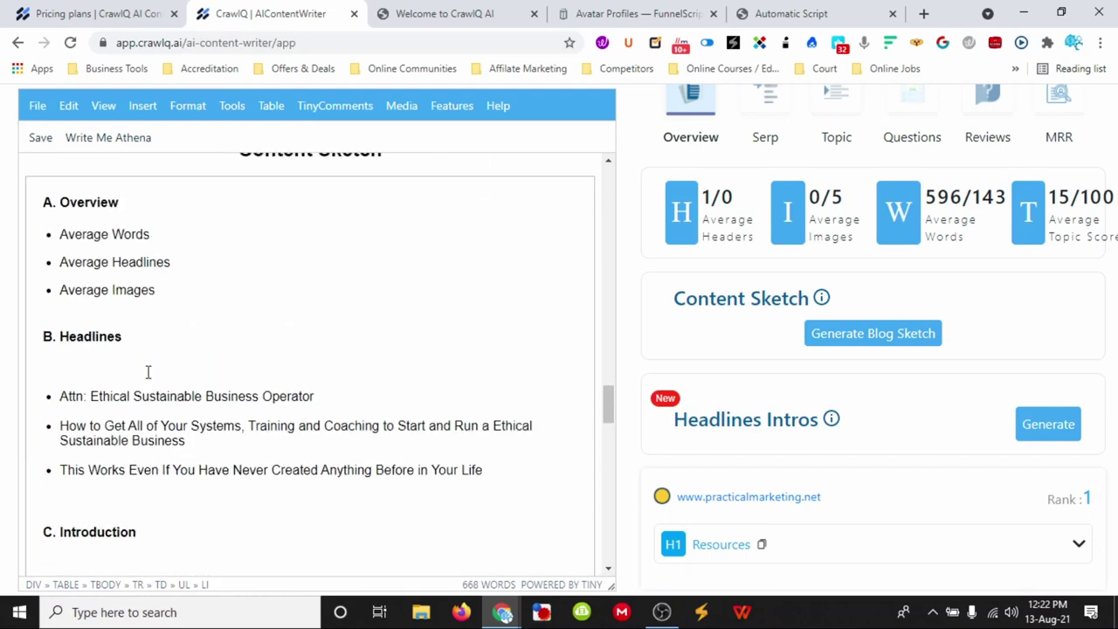
{"action": "scroll", "coordinate": [198, 393], "scroll_direction": "up", "scroll_amount": 2}
{"action": "left_click", "coordinate": [187, 309]}
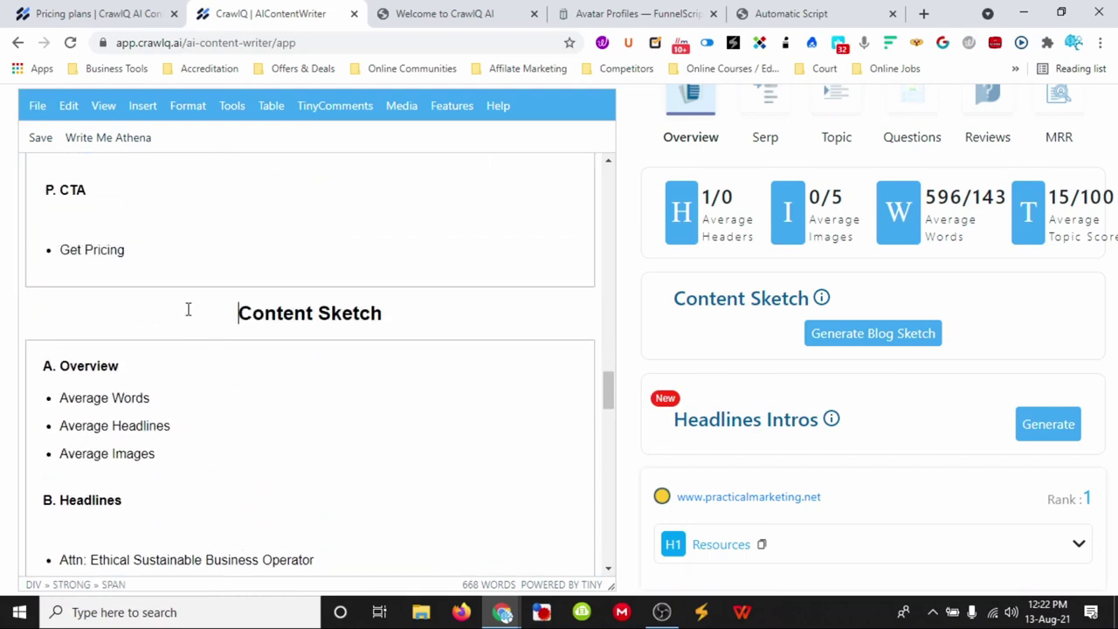
{"action": "triple_click", "coordinate": [205, 310]}
{"action": "key", "text": "ctrl+a"}
{"action": "scroll", "coordinate": [352, 370], "scroll_direction": "down", "scroll_amount": 10}
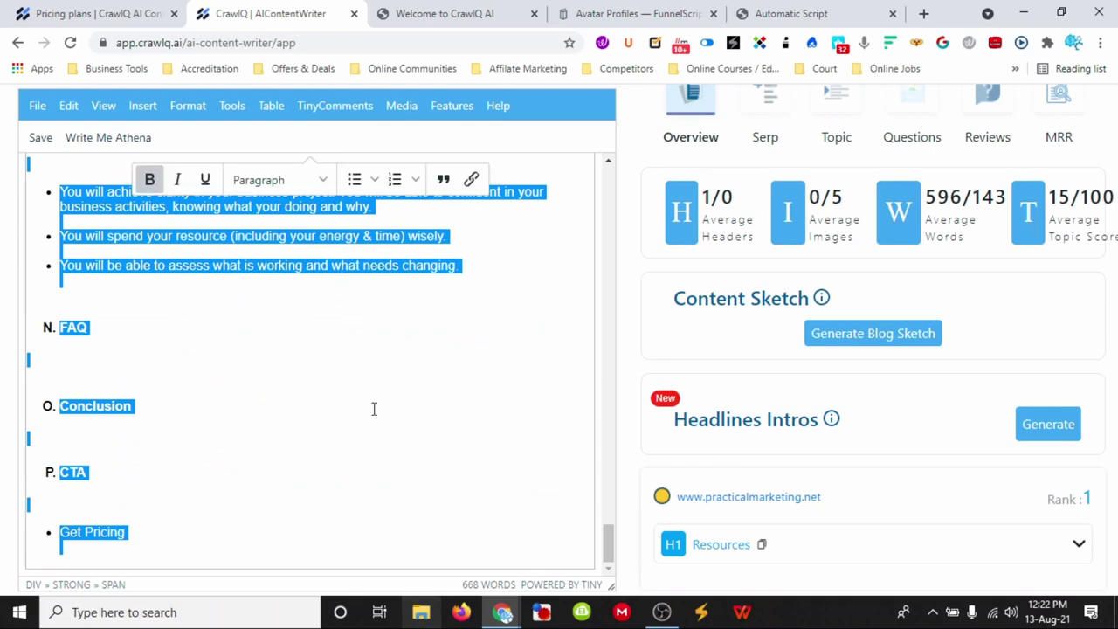
{"action": "key", "text": "Delete"}
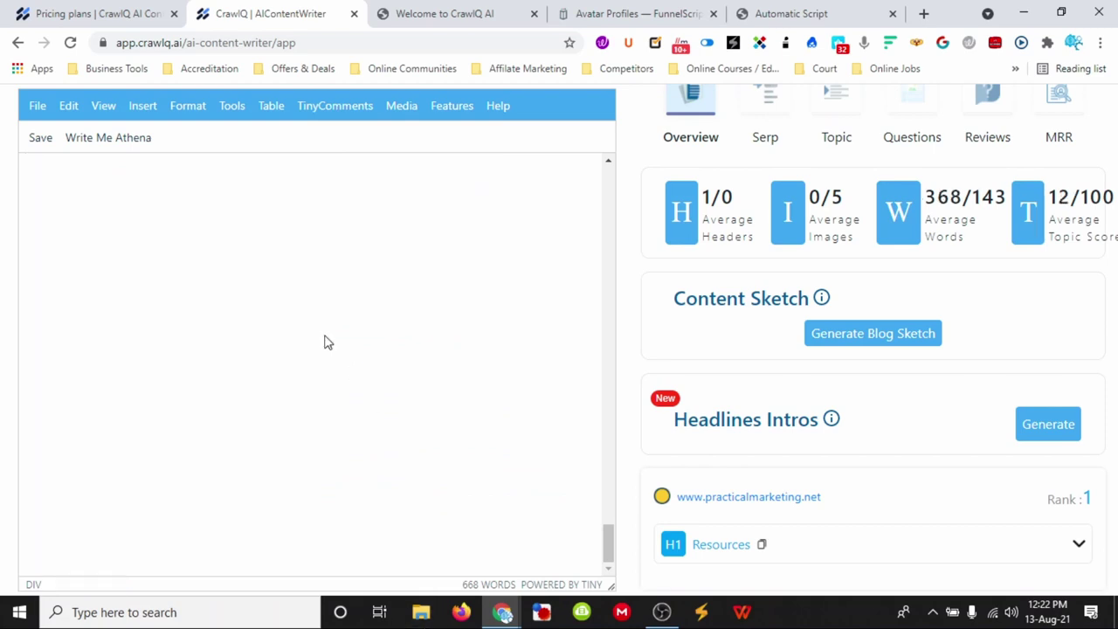
{"action": "scroll", "coordinate": [324, 343], "scroll_direction": "up", "scroll_amount": 10}
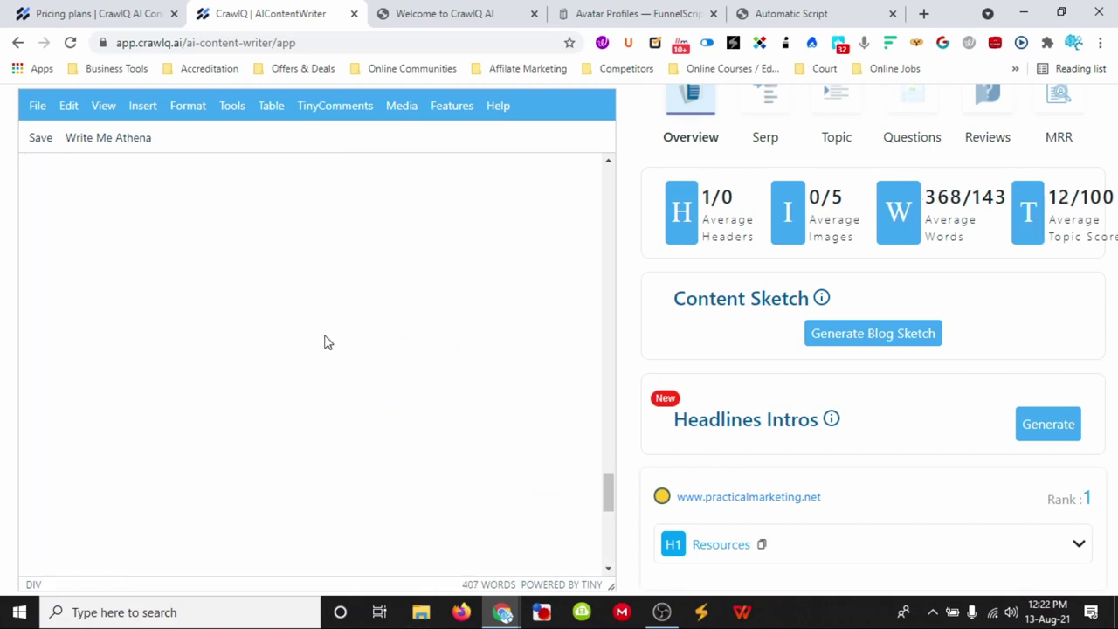
{"action": "scroll", "coordinate": [324, 342], "scroll_direction": "up", "scroll_amount": 5}
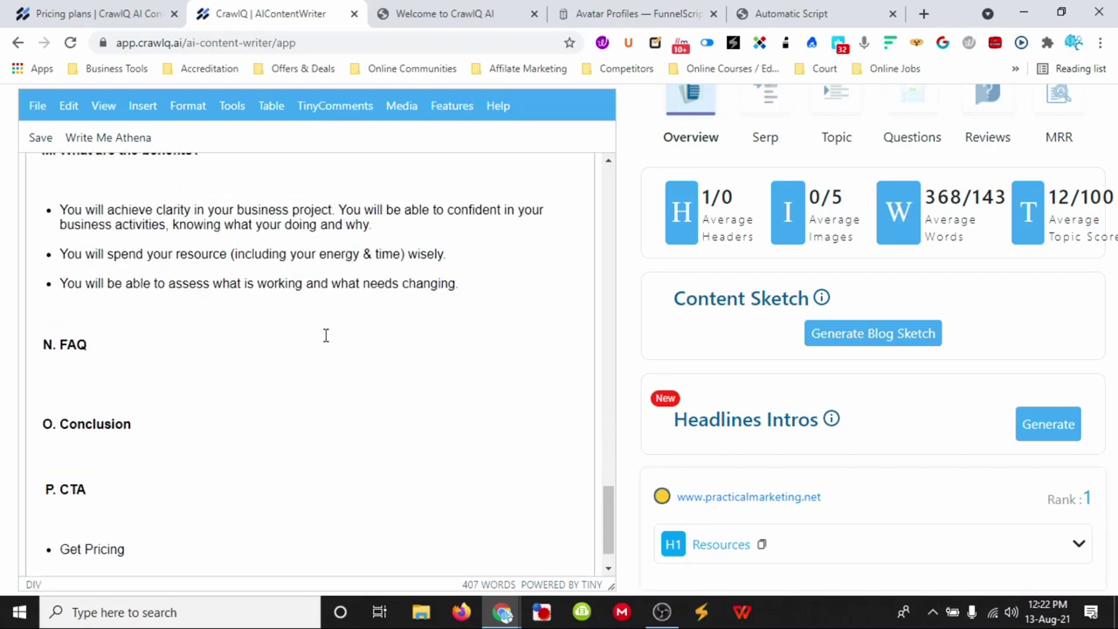
Add an empty line below "- Introduction." in the blog outline and generate the Headlines Intros.
{"action": "scroll", "coordinate": [325, 336], "scroll_direction": "up", "scroll_amount": 10}
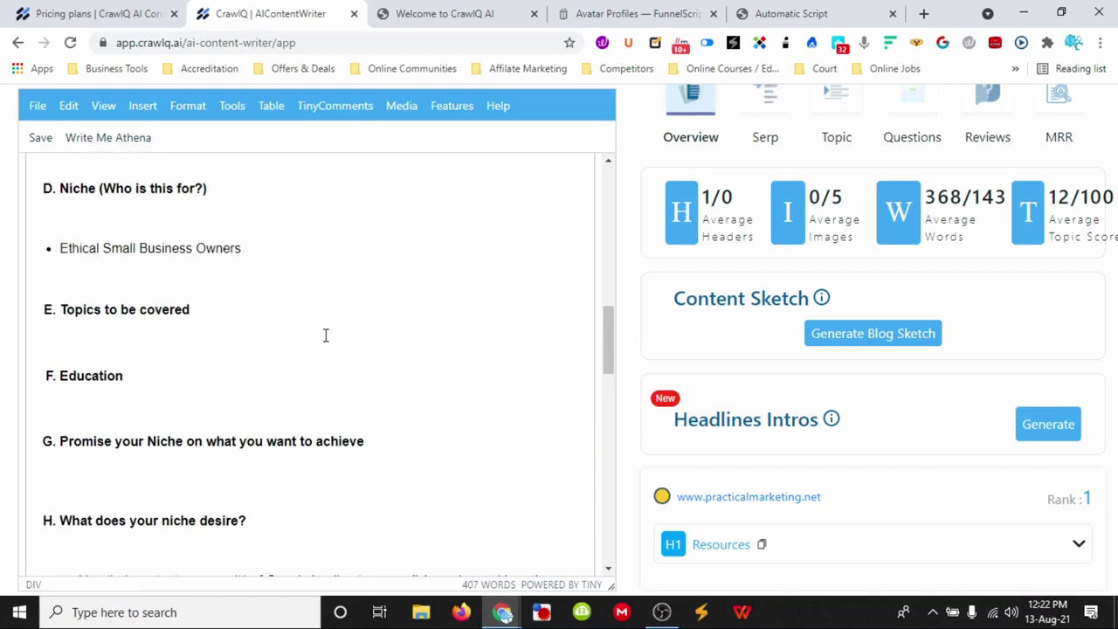
{"action": "scroll", "coordinate": [325, 336], "scroll_direction": "up", "scroll_amount": 15}
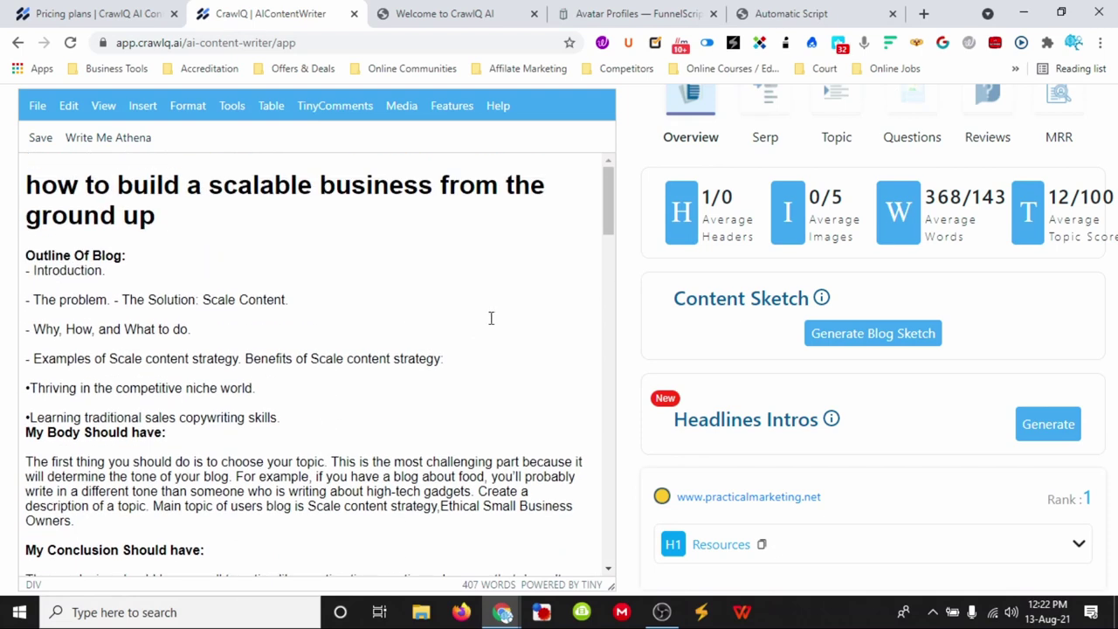
{"action": "left_click", "coordinate": [136, 272]}
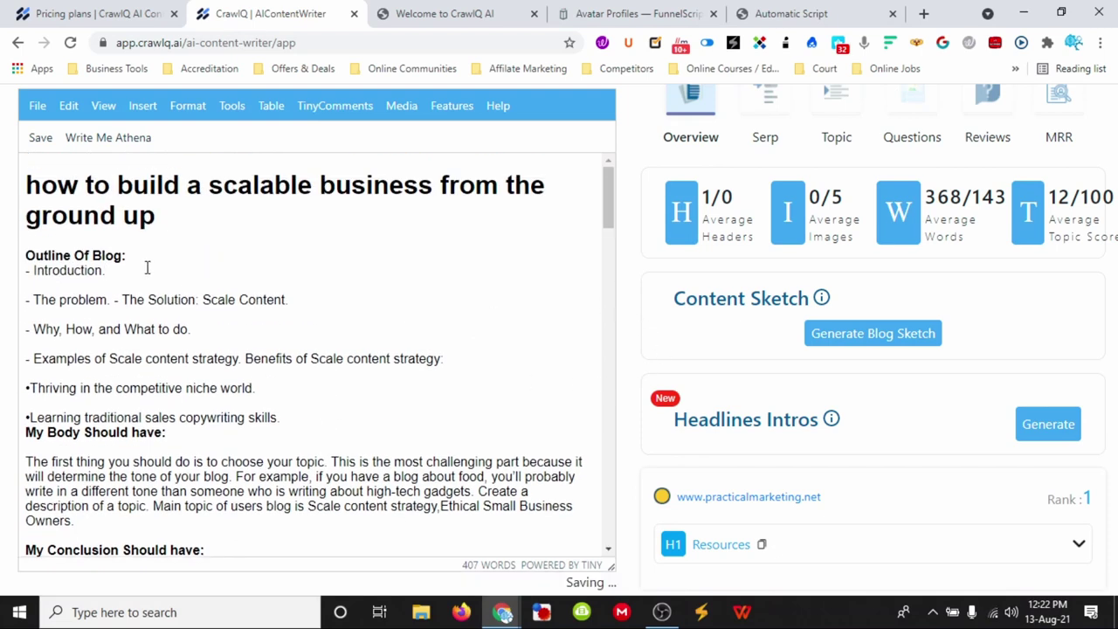
{"action": "key", "text": "Return"}
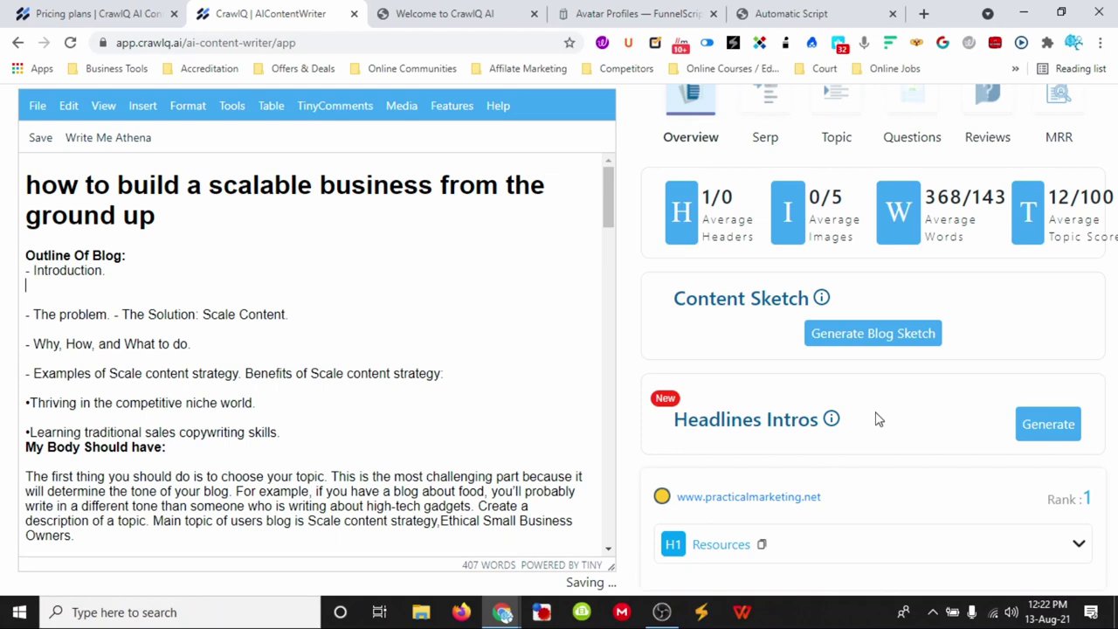
{"action": "left_click", "coordinate": [1058, 430]}
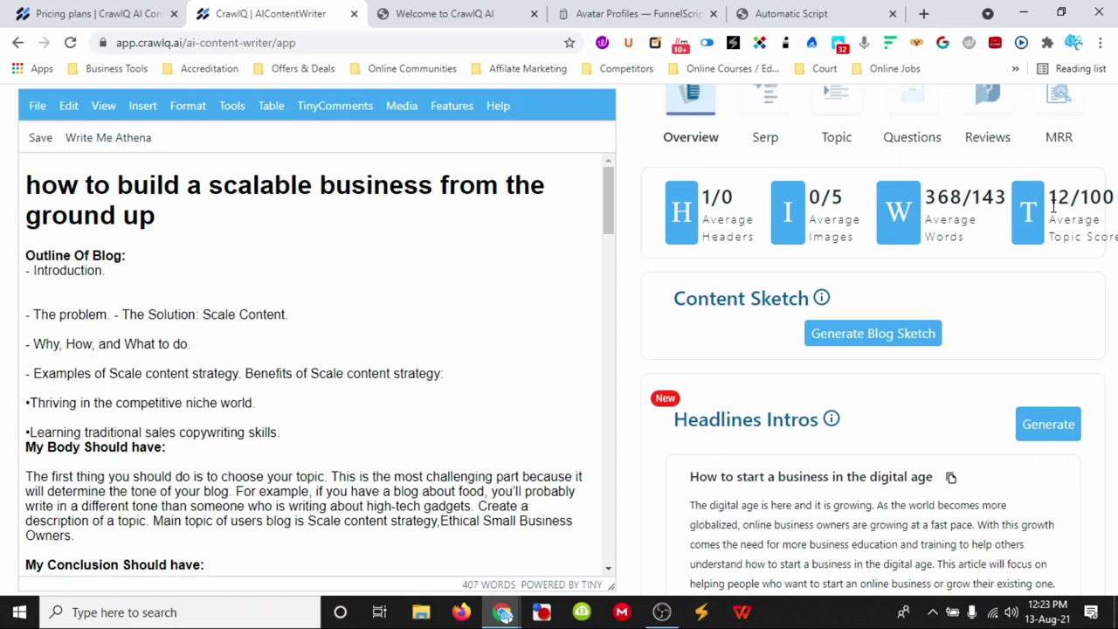
Check the average topic score and read the generated headline and intro in Headlines Intros.
{"action": "left_click_drag", "start_coordinate": [1052, 202], "coordinate": [1083, 228]}
{"action": "left_click", "coordinate": [1083, 229]}
{"action": "scroll", "coordinate": [571, 374], "scroll_direction": "down", "scroll_amount": 1}
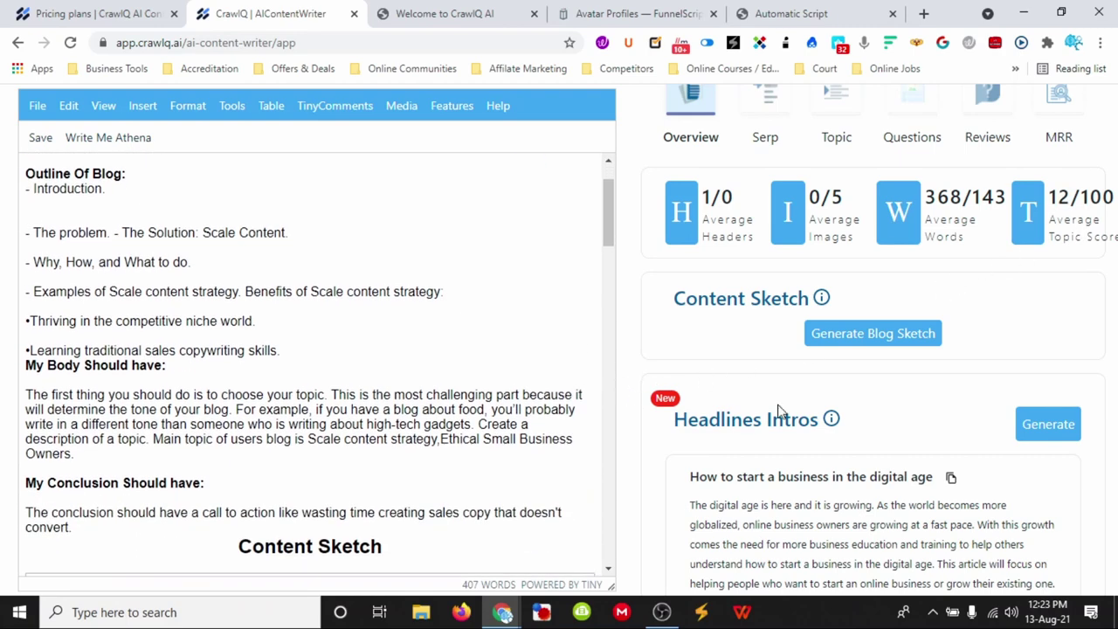
{"action": "scroll", "coordinate": [813, 462], "scroll_direction": "down", "scroll_amount": 1}
{"action": "scroll", "coordinate": [824, 462], "scroll_direction": "down", "scroll_amount": 1}
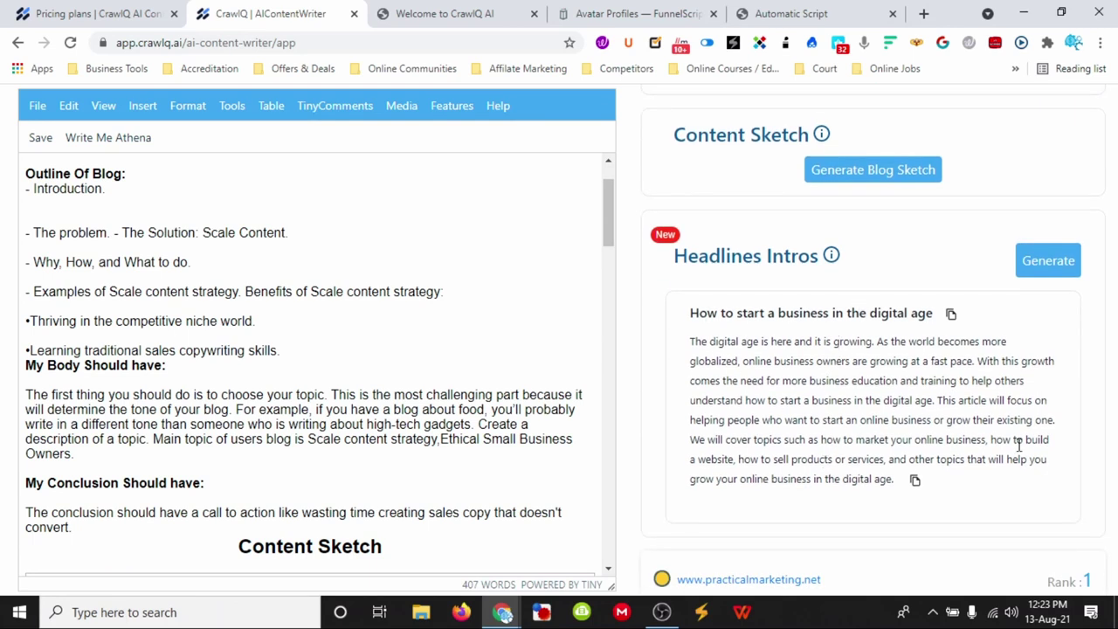
{"action": "scroll", "coordinate": [943, 452], "scroll_direction": "down", "scroll_amount": 2}
{"action": "scroll", "coordinate": [943, 452], "scroll_direction": "up", "scroll_amount": 2}
Paste the generated headline "How to start a business in the digital age" and its intro text under the Introduction line.
{"action": "left_click", "coordinate": [96, 206]}
{"action": "key", "text": "ctrl+v"}
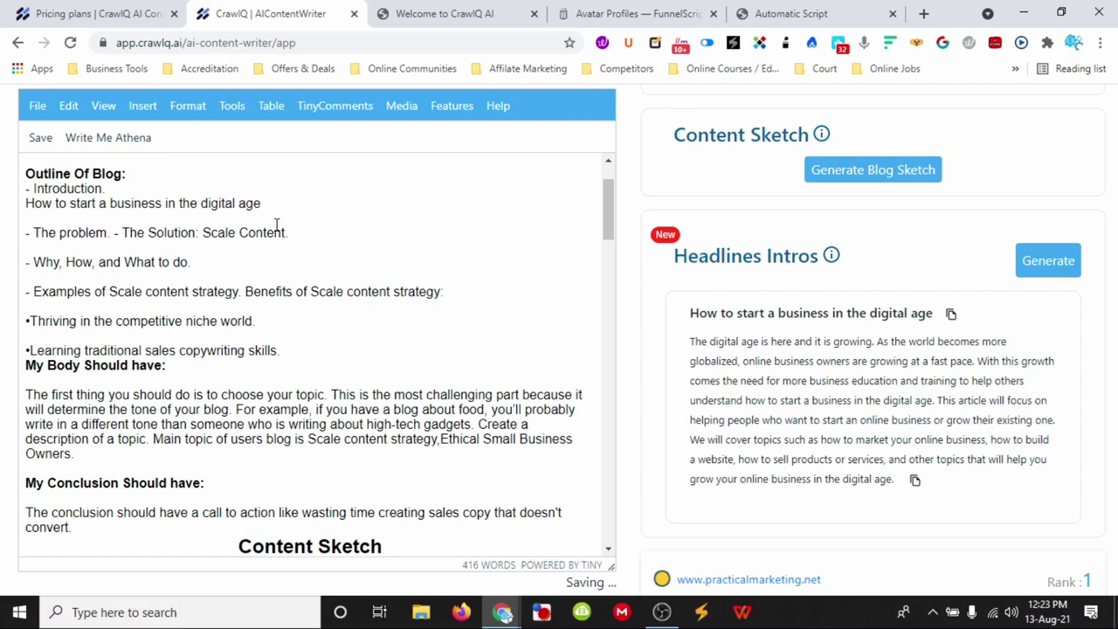
{"action": "key", "text": "Return"}
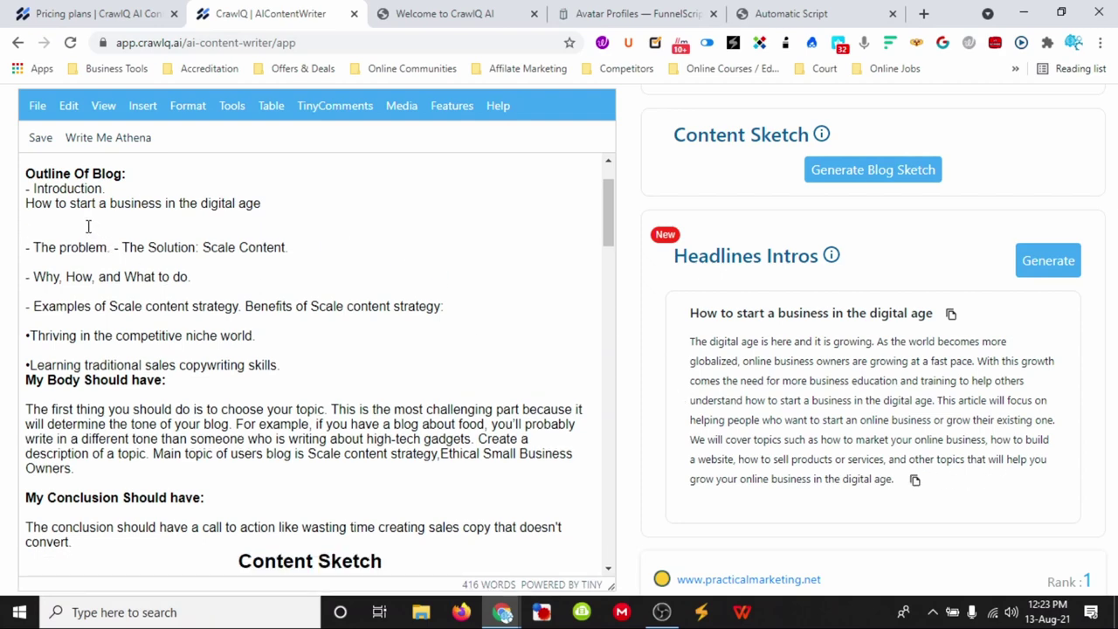
{"action": "key", "text": "ctrl+v"}
{"action": "key", "text": "Return"}
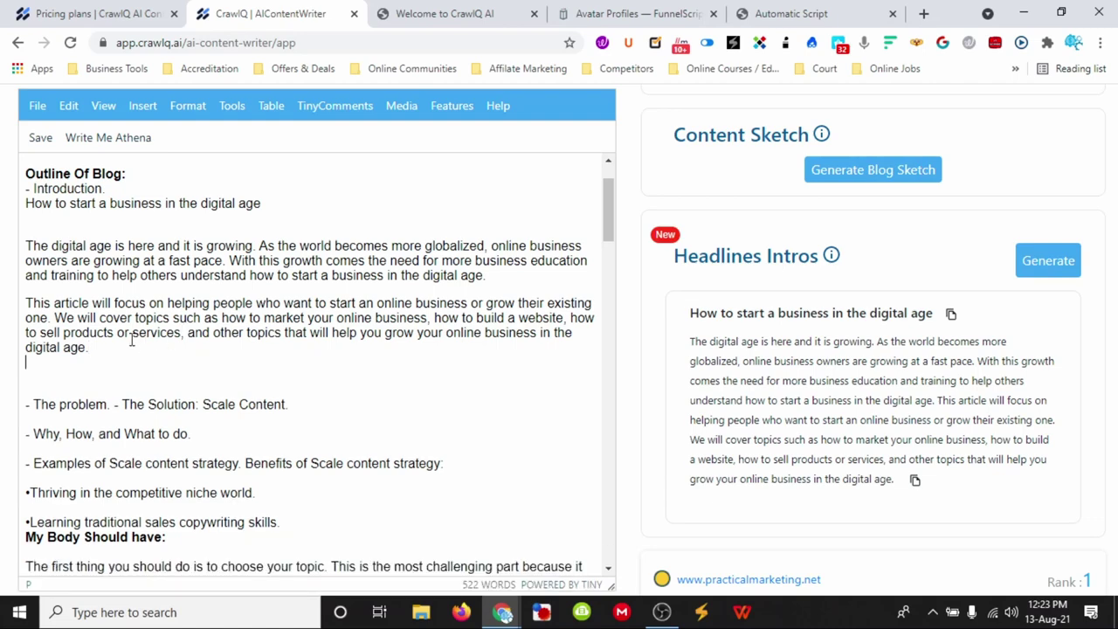
{"action": "scroll", "coordinate": [185, 361], "scroll_direction": "up", "scroll_amount": 1}
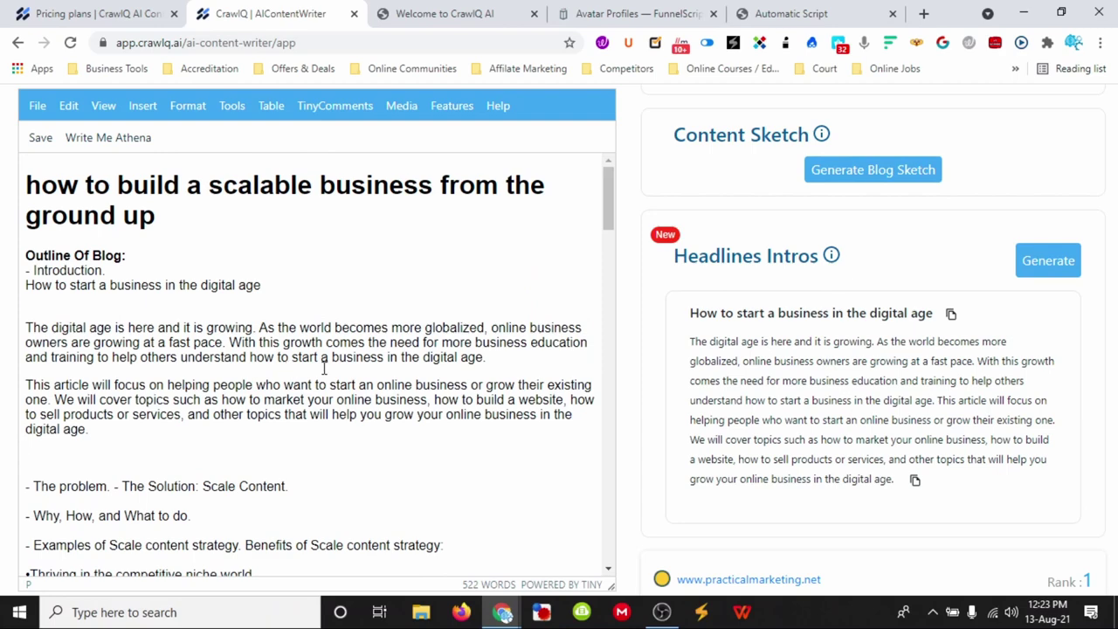
Open the MRR details and look through the niche and niche semantics answers.
{"action": "scroll", "coordinate": [760, 297], "scroll_direction": "up", "scroll_amount": 3}
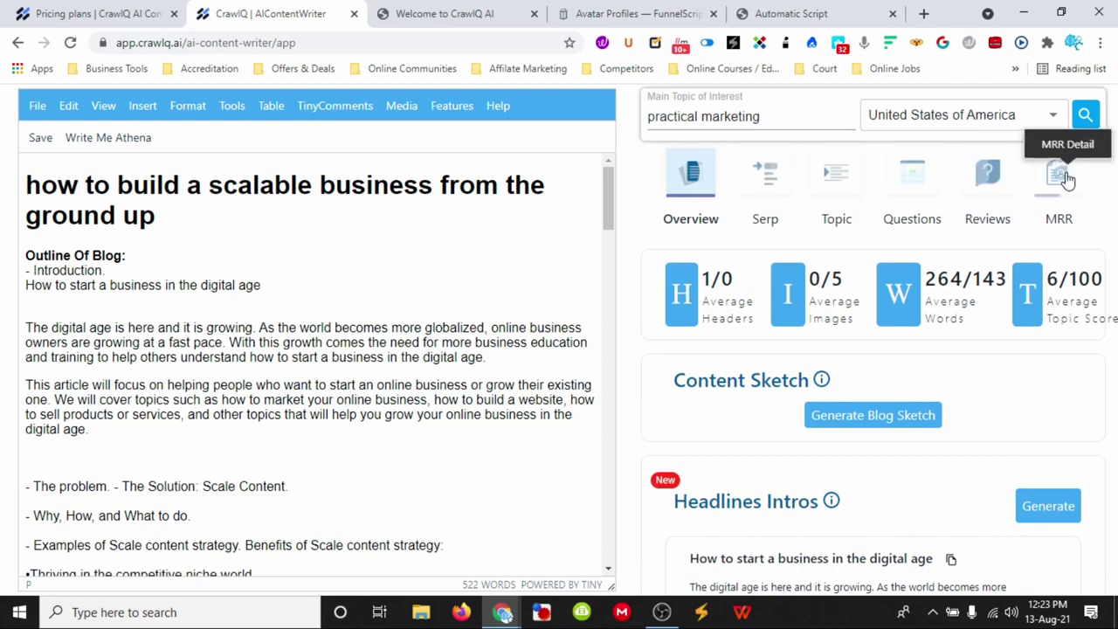
{"action": "left_click", "coordinate": [1061, 177]}
{"action": "scroll", "coordinate": [900, 340], "scroll_direction": "down", "scroll_amount": 4}
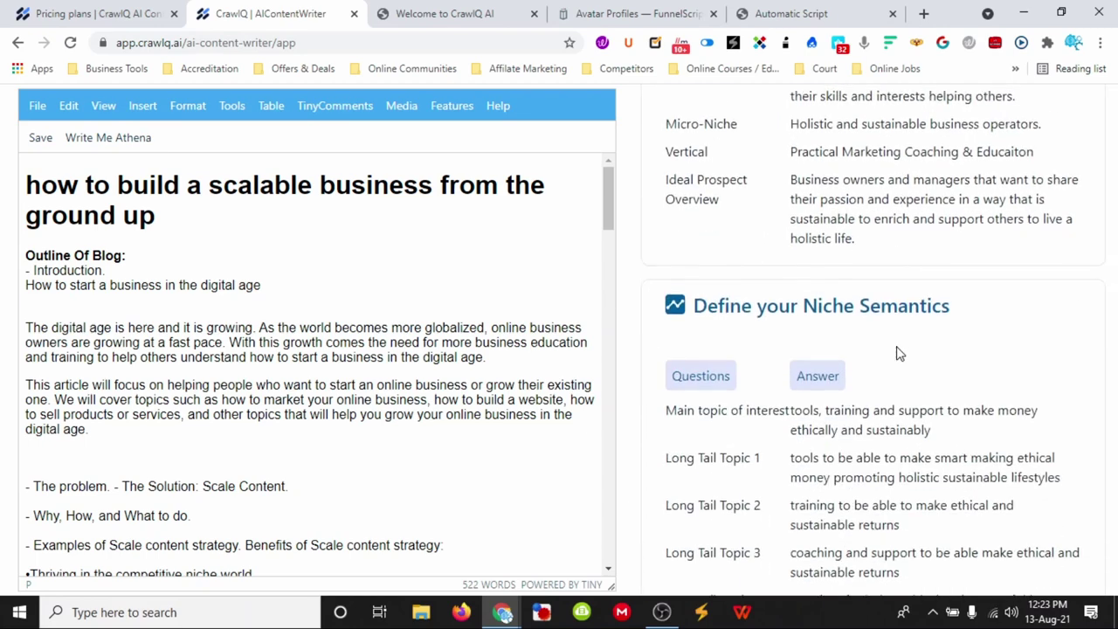
{"action": "scroll", "coordinate": [900, 352], "scroll_direction": "down", "scroll_amount": 4}
{"action": "scroll", "coordinate": [900, 352], "scroll_direction": "up", "scroll_amount": 8}
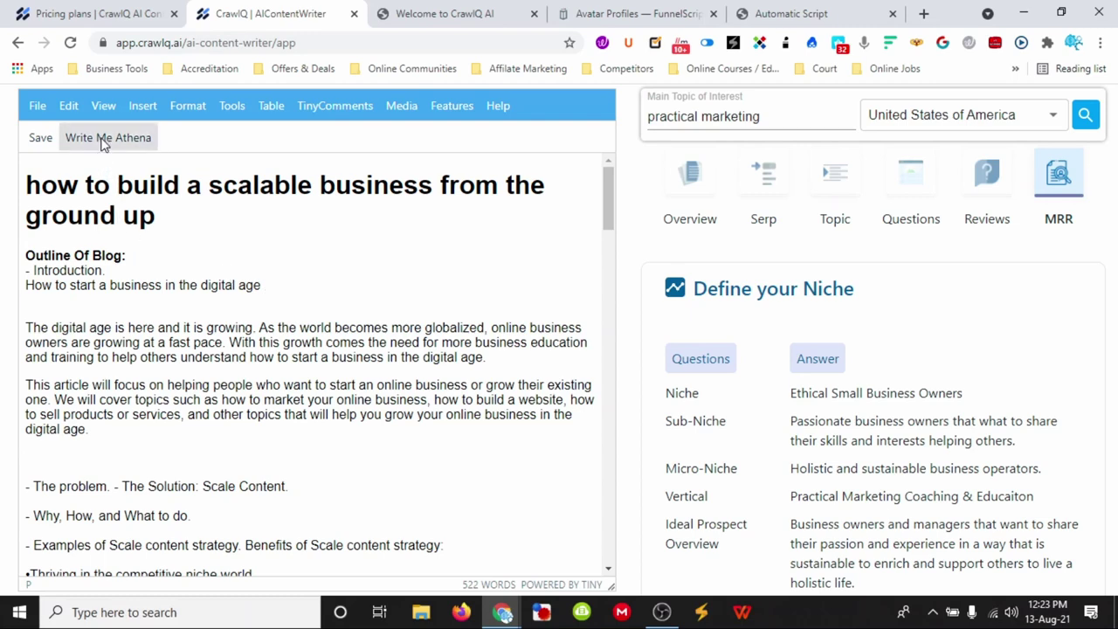
Add "Creating services and products that can be scaled in a massive advantage when it comes to business growth and sustainablity." below the problem and solution line.
{"action": "scroll", "coordinate": [145, 484], "scroll_direction": "down", "scroll_amount": 1}
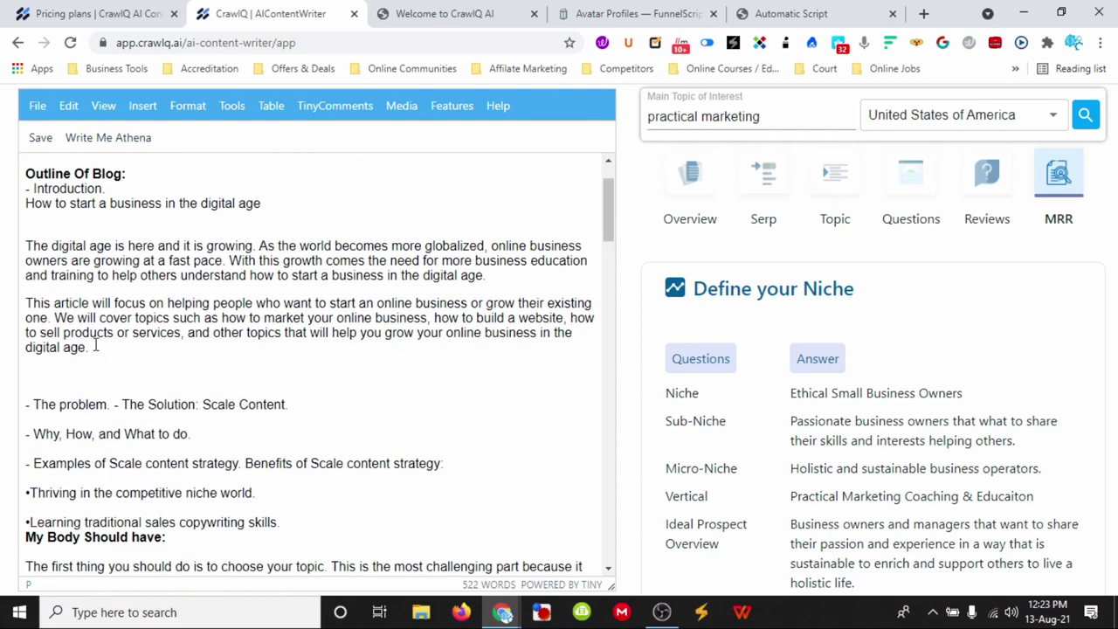
{"action": "left_click", "coordinate": [308, 405]}
{"action": "key", "text": "Return"}
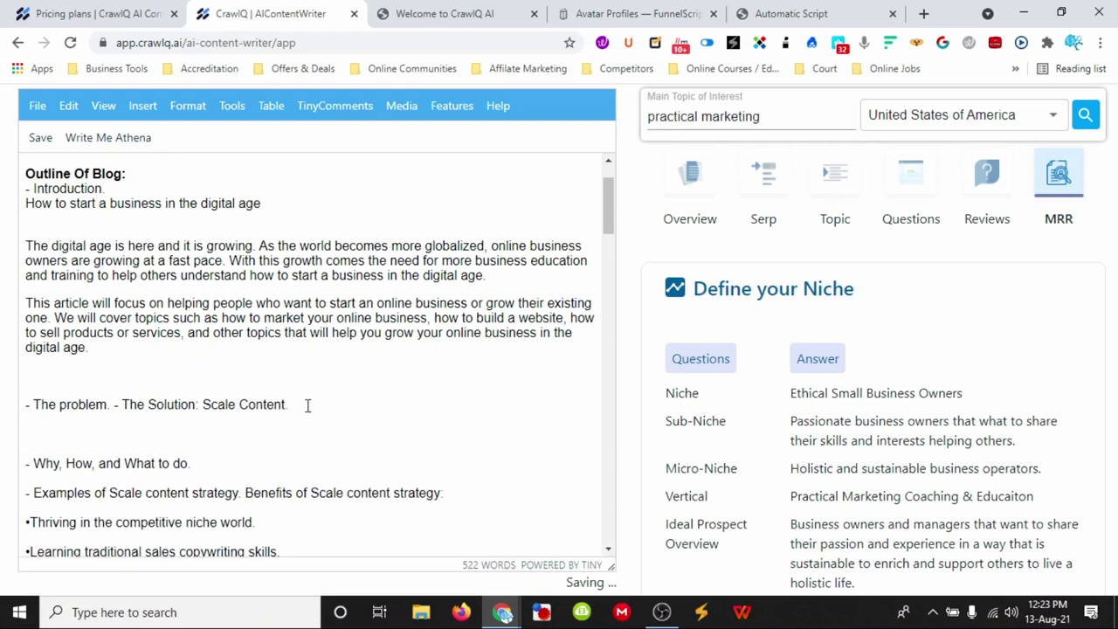
{"action": "type", "text": "Creation"}
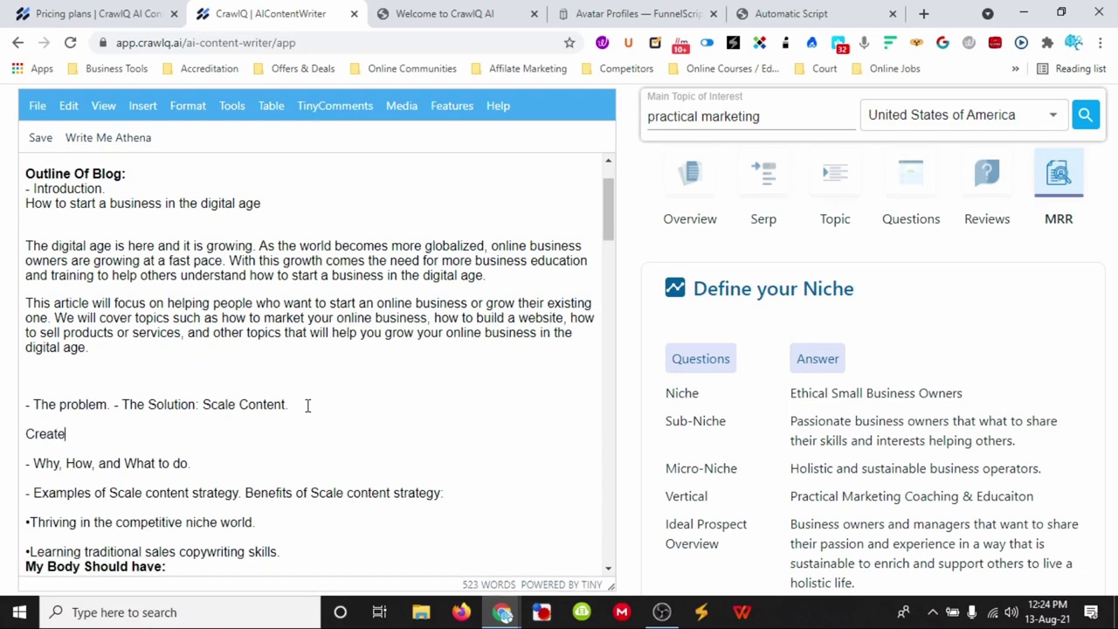
{"action": "key", "text": "BackSpace"}
{"action": "key", "text": "BackSpace"}
{"action": "key", "text": "BackSpace"}
{"action": "type", "text": "ing services and prod"}
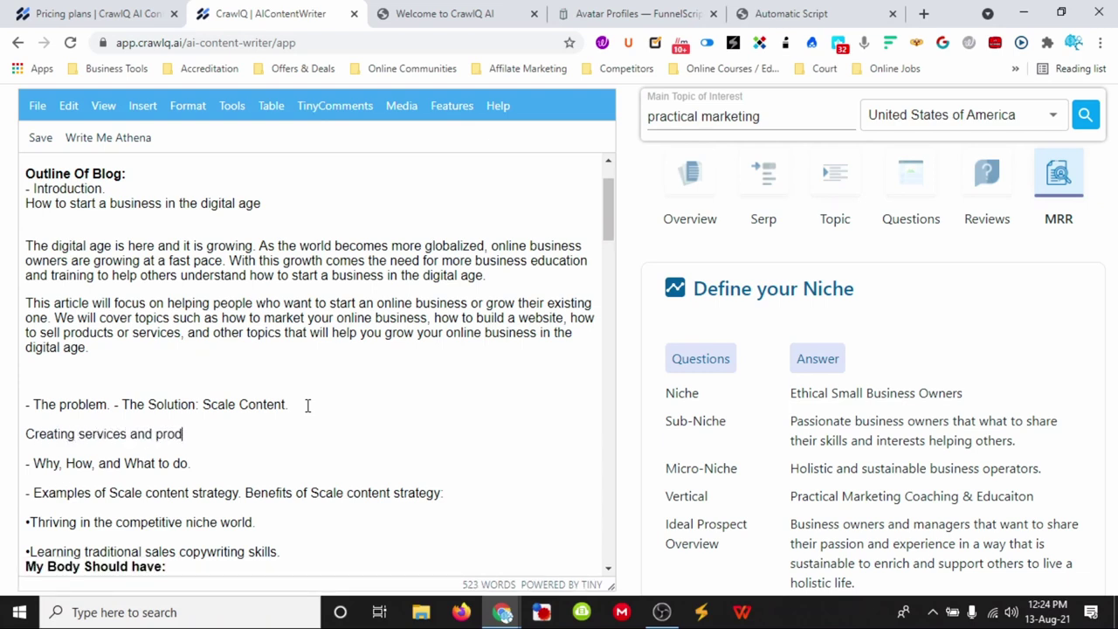
{"action": "type", "text": "ucts that can be scaled in"}
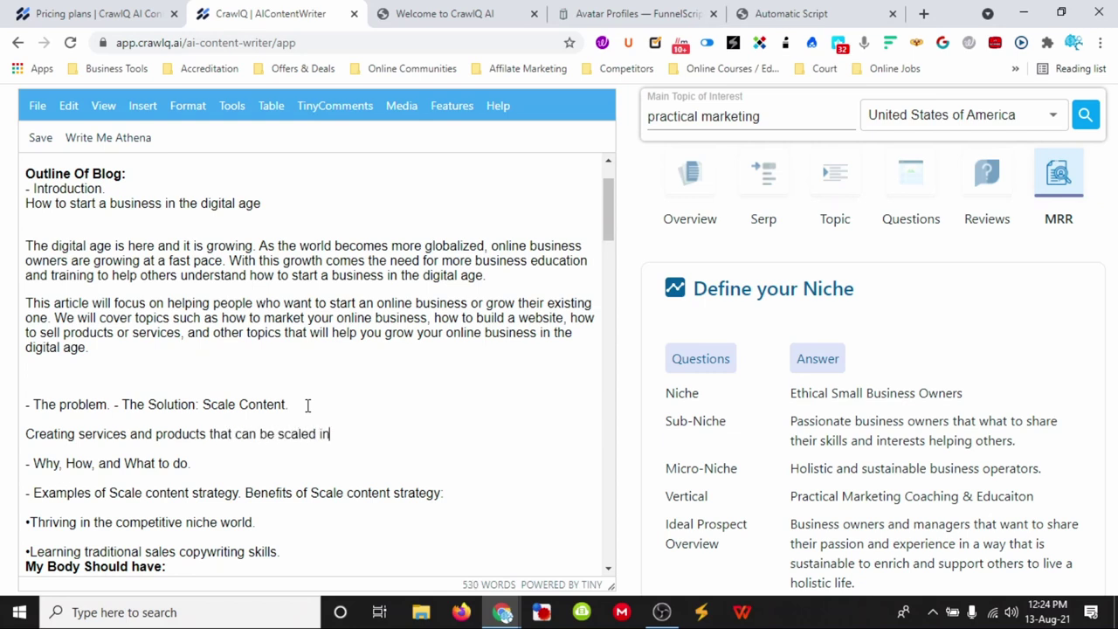
{"action": "type", "text": " a massive advant"}
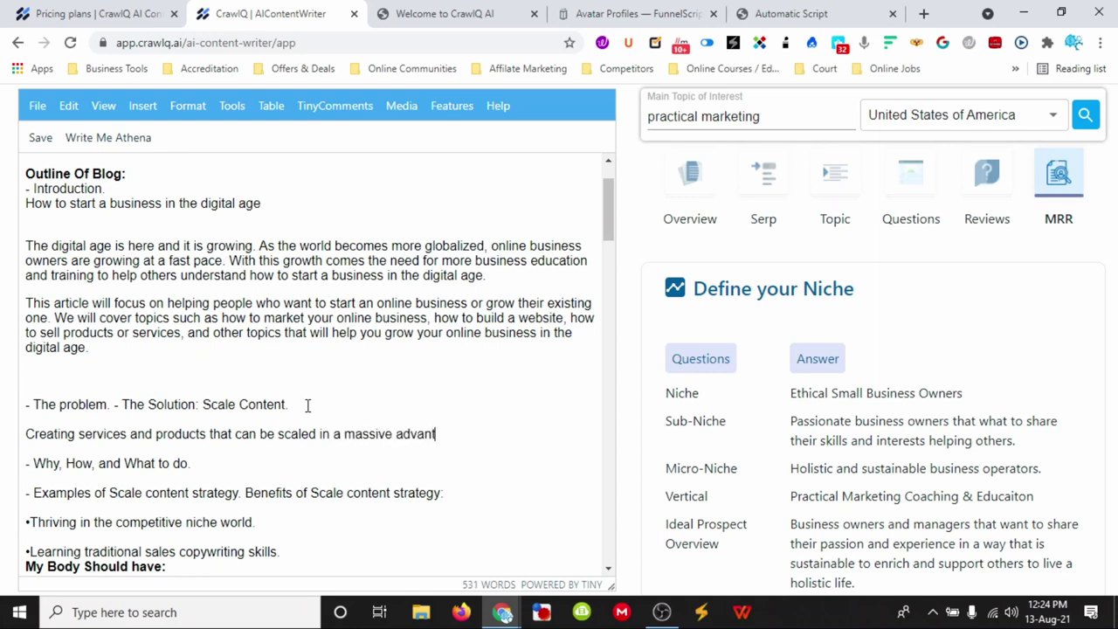
{"action": "type", "text": "age wit"}
{"action": "type", "text": "hen it co"}
{"action": "type", "text": "mes "}
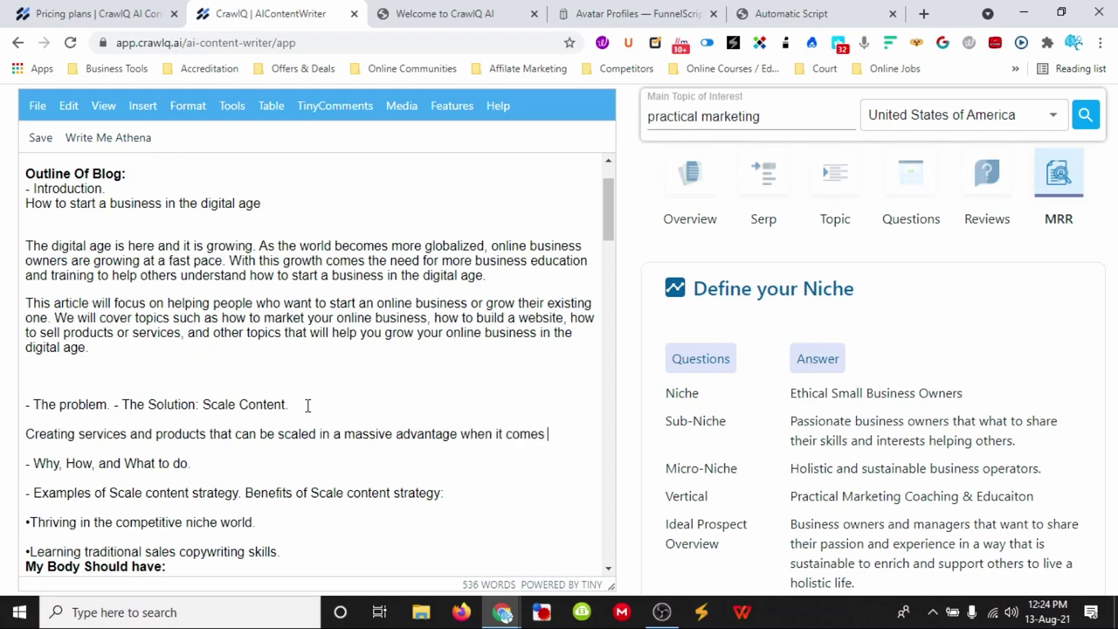
{"action": "type", "text": "to business gr"}
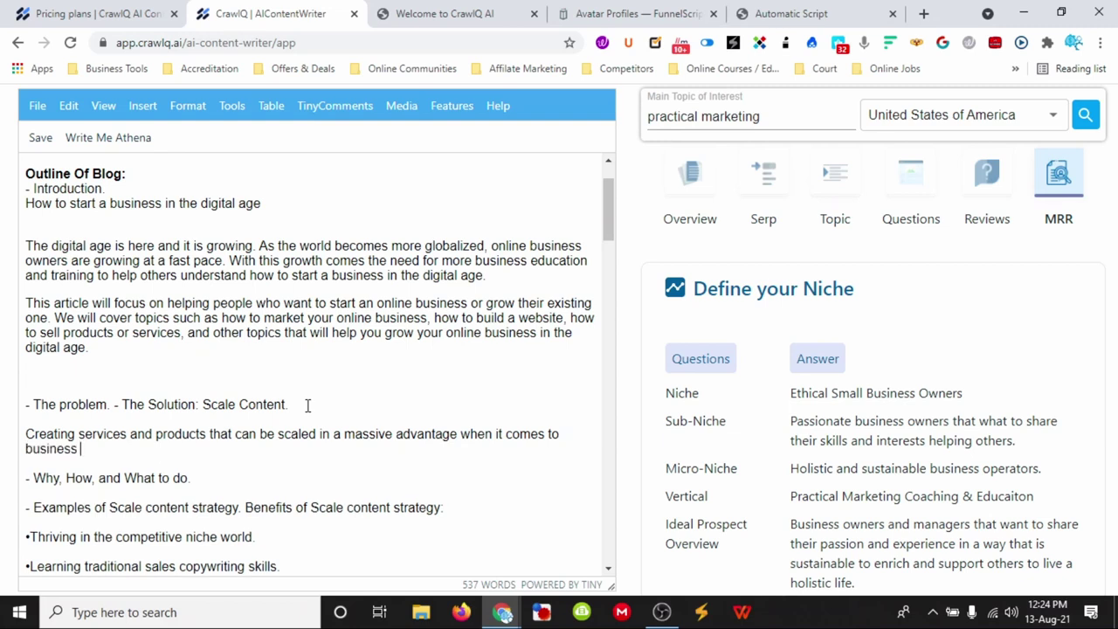
{"action": "key", "text": "BackSpace"}
{"action": "key", "text": "BackSpace"}
{"action": "key", "text": "BackSpace"}
{"action": "type", "text": "growth and sustainabl"}
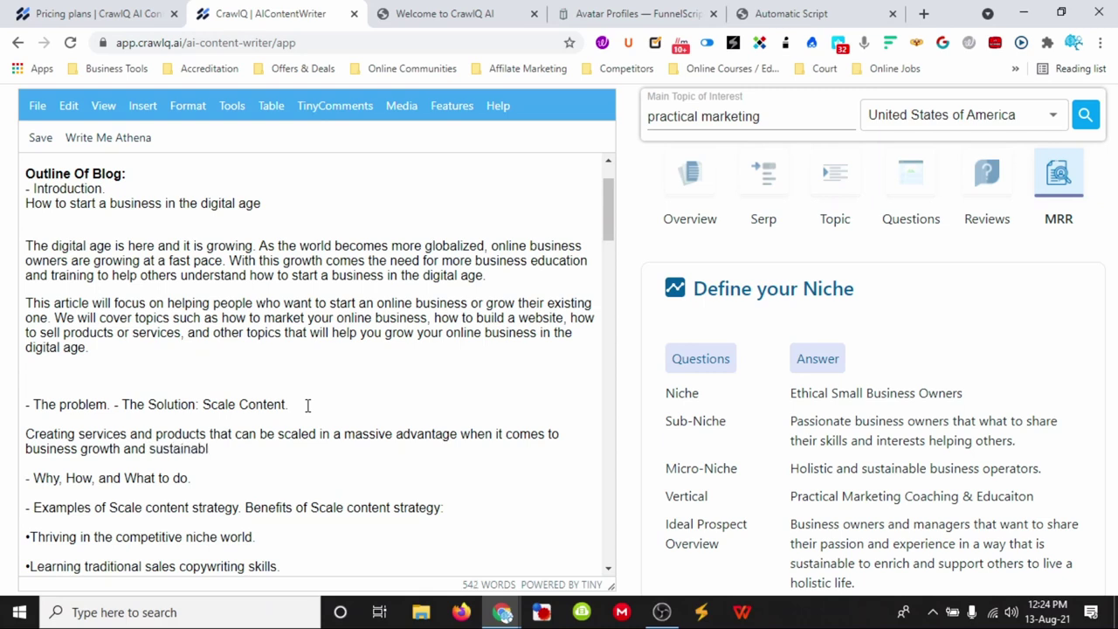
{"action": "type", "text": "ity."}
Have Athena write further text from the selected sentence on scalable services and products, and check the generated paragraph.
{"action": "left_click_drag", "start_coordinate": [247, 451], "coordinate": [26, 434]}
{"action": "left_click", "coordinate": [116, 140]}
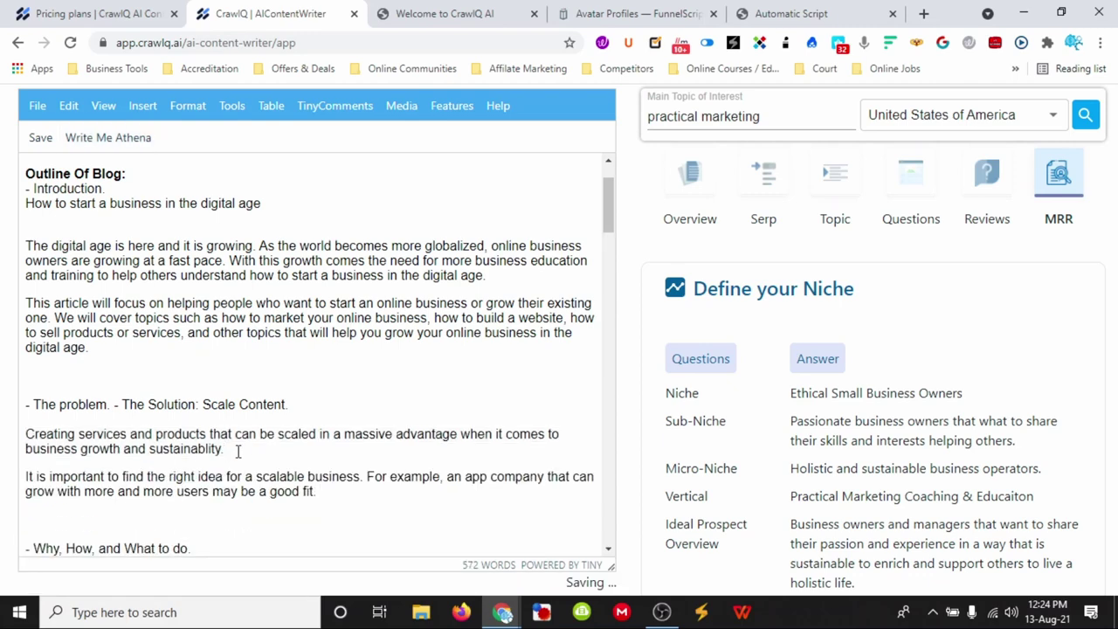
{"action": "scroll", "coordinate": [248, 449], "scroll_direction": "down", "scroll_amount": 1}
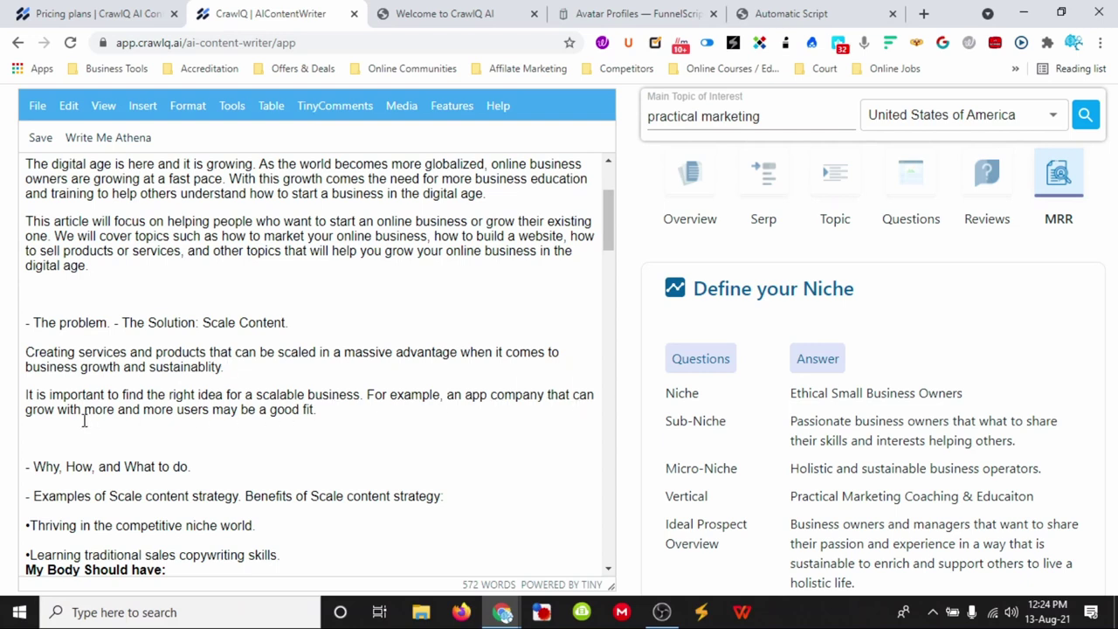
{"action": "left_click", "coordinate": [322, 410]}
{"action": "left_click_drag", "start_coordinate": [86, 410], "coordinate": [210, 411]}
{"action": "left_click", "coordinate": [249, 408]}
{"action": "left_click_drag", "start_coordinate": [327, 411], "coordinate": [301, 409]}
{"action": "left_click", "coordinate": [267, 409]}
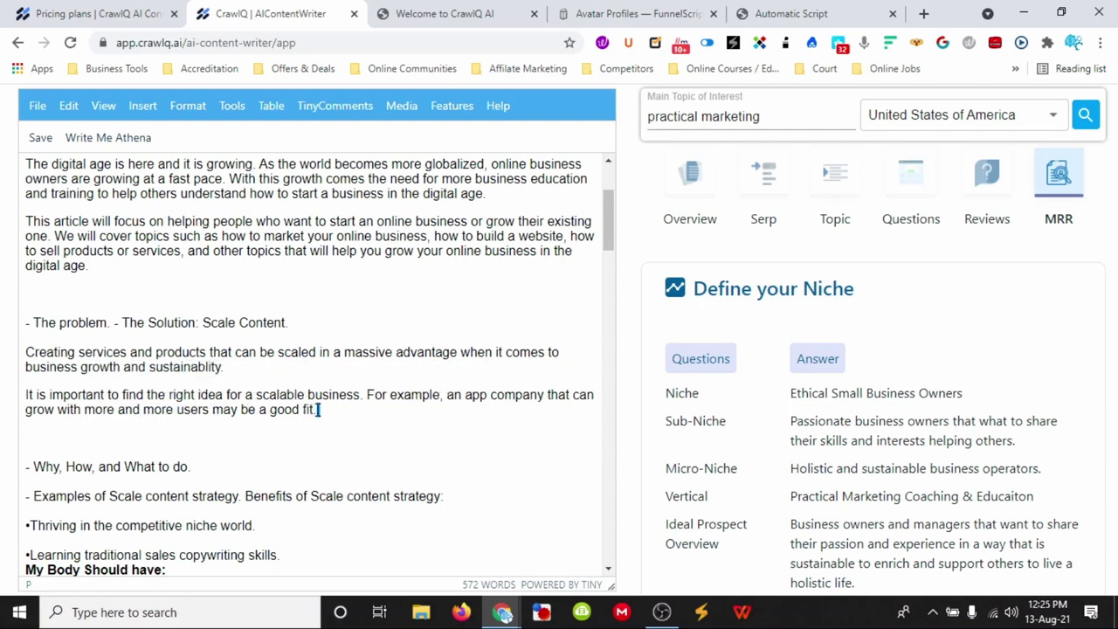
{"action": "left_click", "coordinate": [232, 429]}
Look over the introduction and solution sections from the title down, and save the blog document.
{"action": "scroll", "coordinate": [215, 434], "scroll_direction": "up", "scroll_amount": 1}
{"action": "scroll", "coordinate": [215, 434], "scroll_direction": "up", "scroll_amount": 1}
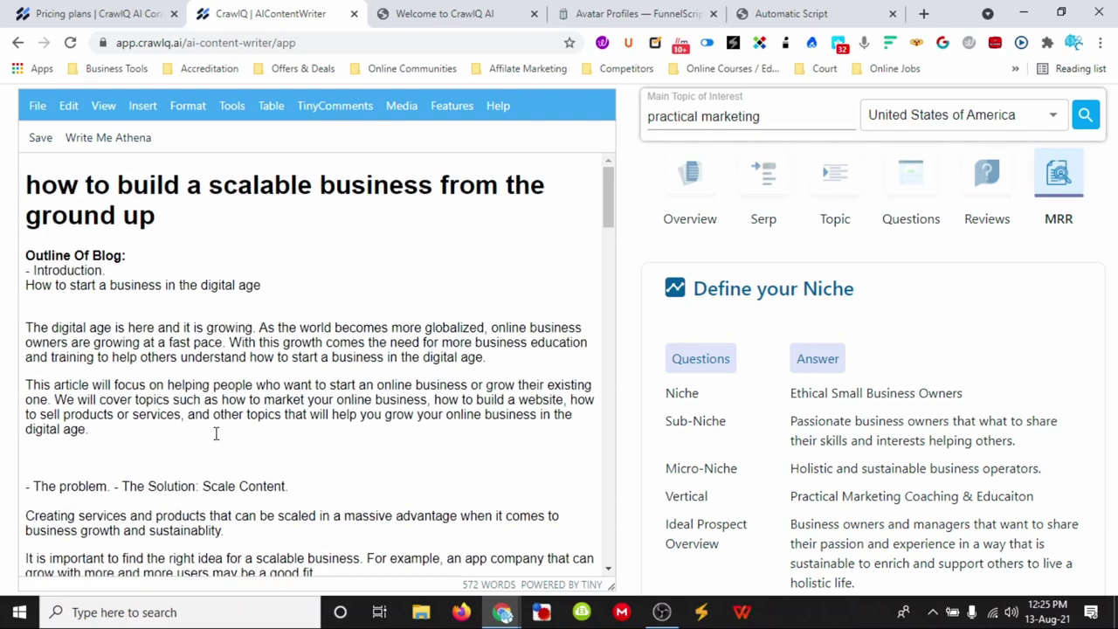
{"action": "scroll", "coordinate": [312, 441], "scroll_direction": "down", "scroll_amount": 1}
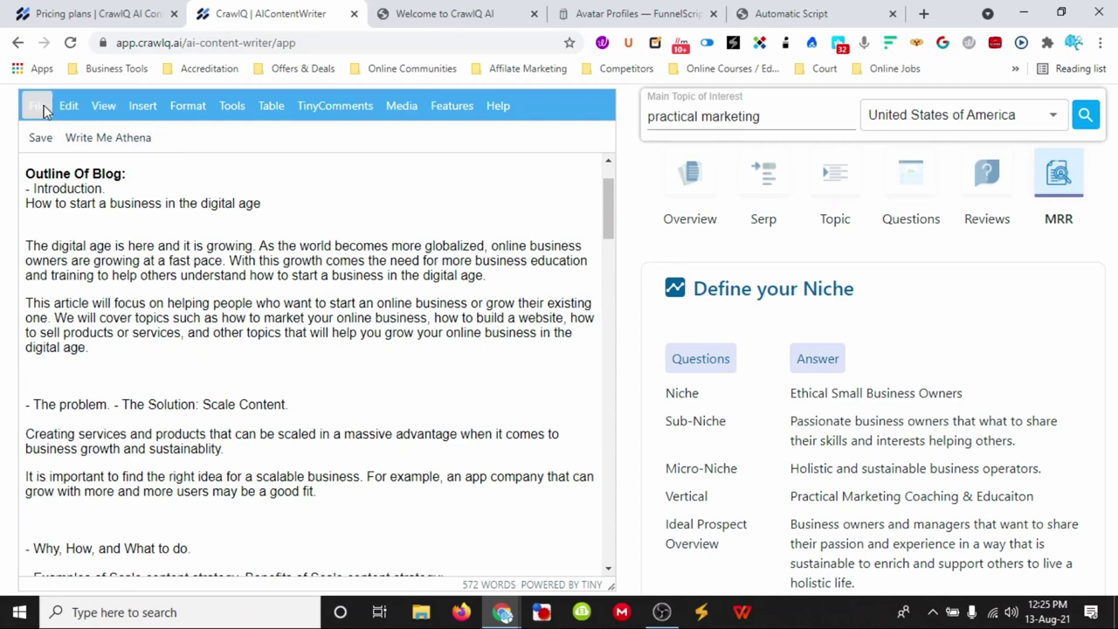
{"action": "scroll", "coordinate": [249, 197], "scroll_direction": "up", "scroll_amount": 1}
{"action": "left_click", "coordinate": [41, 139]}
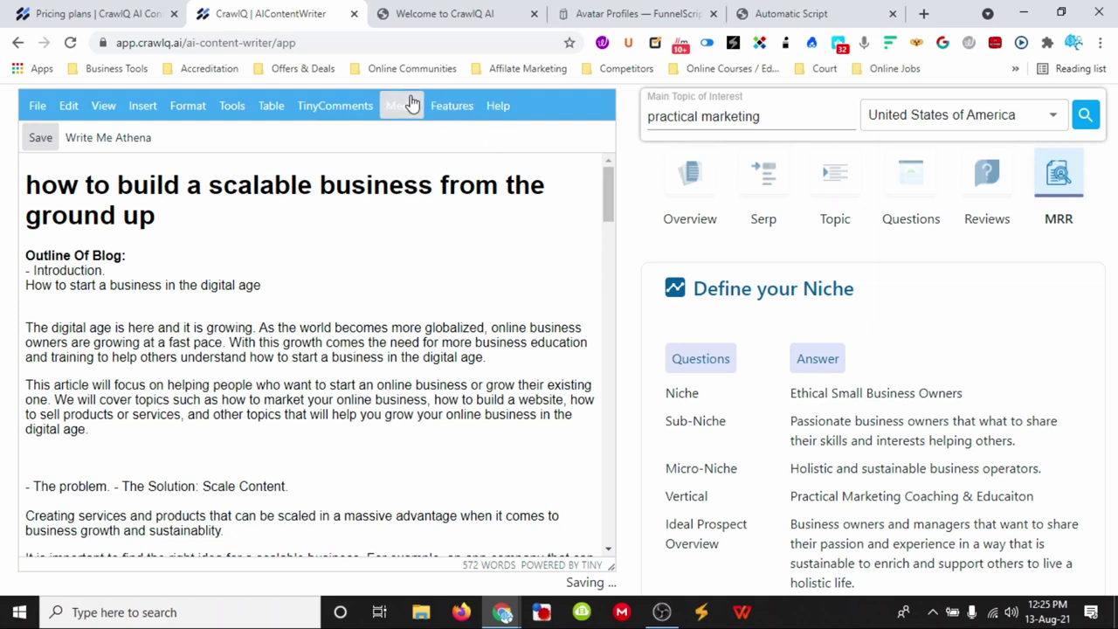
Start a new comment on the blog draft and clear its empty entry.
{"action": "left_click", "coordinate": [455, 112]}
{"action": "mouse_move", "coordinate": [478, 145]}
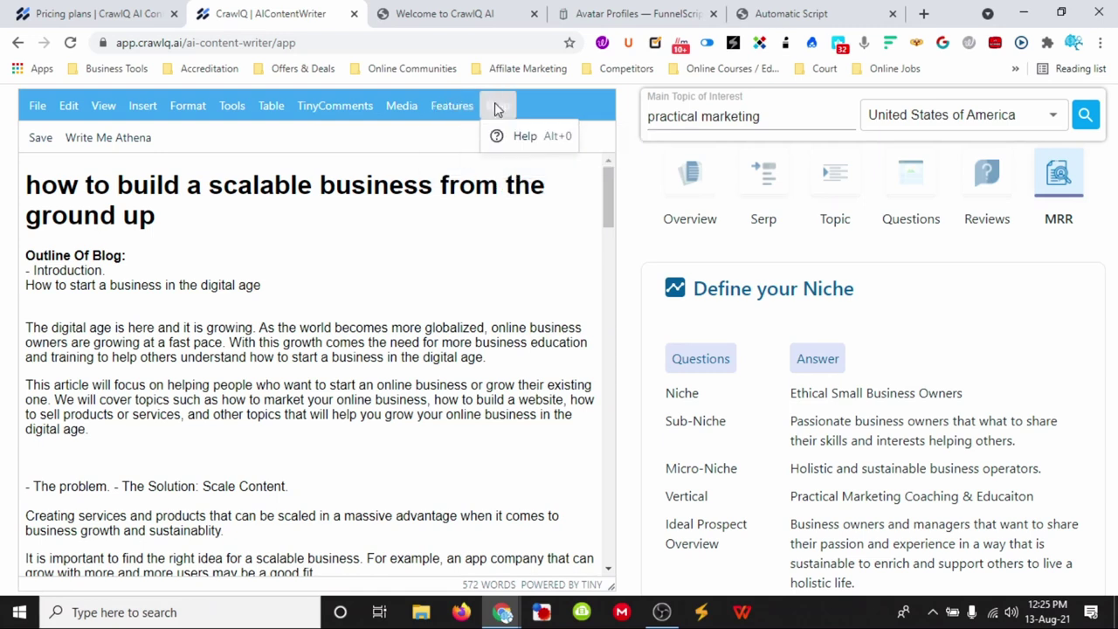
{"action": "mouse_move", "coordinate": [404, 108]}
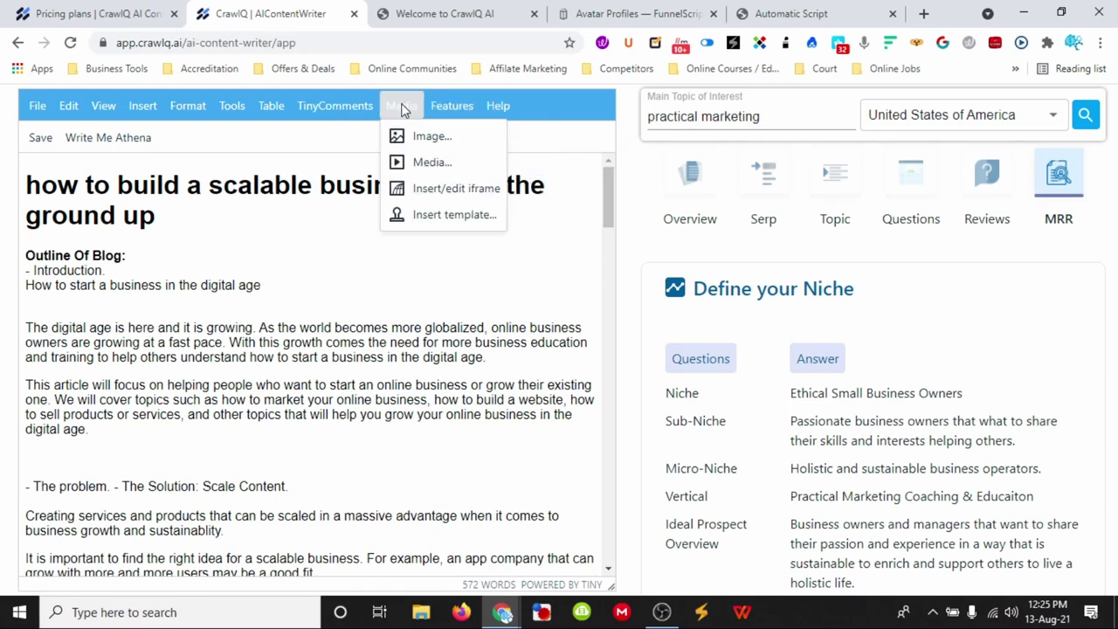
{"action": "mouse_move", "coordinate": [327, 111]}
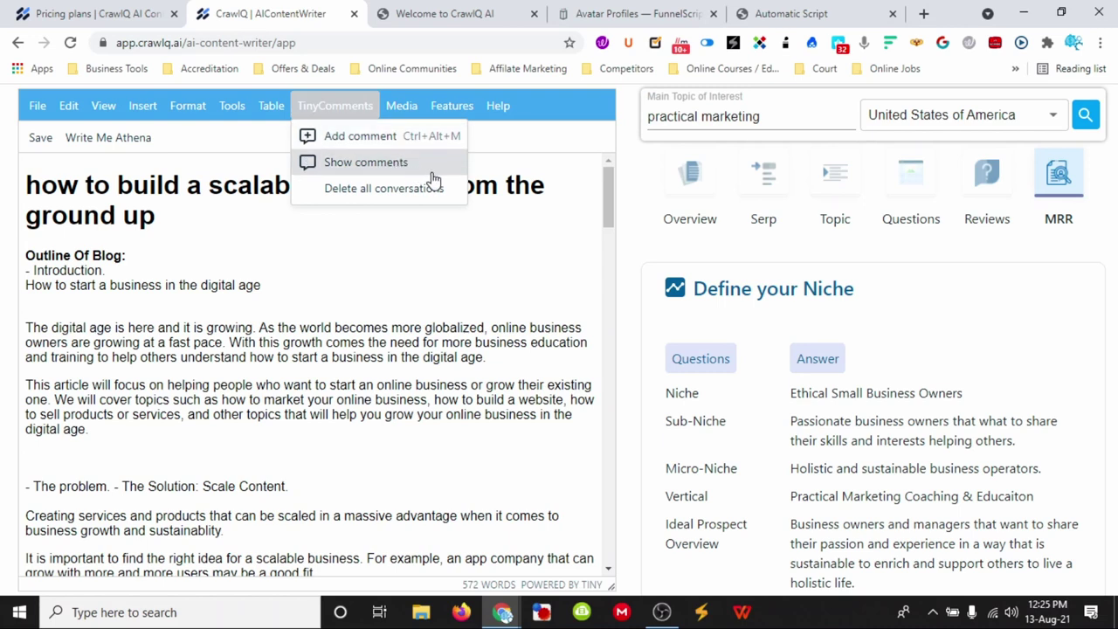
{"action": "left_click", "coordinate": [353, 140]}
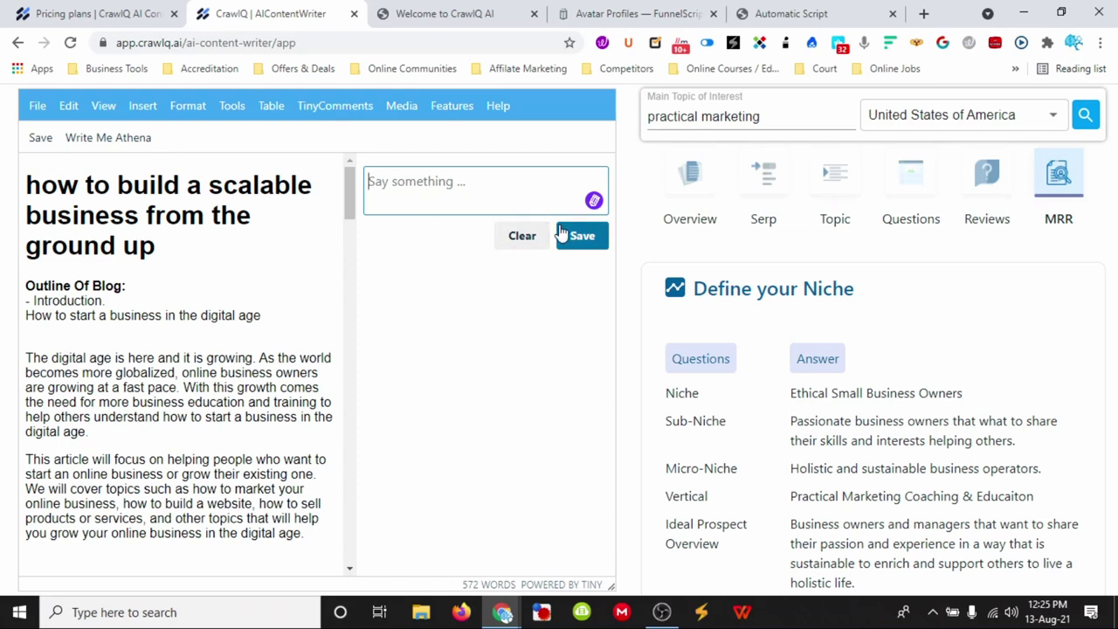
{"action": "left_click", "coordinate": [527, 242]}
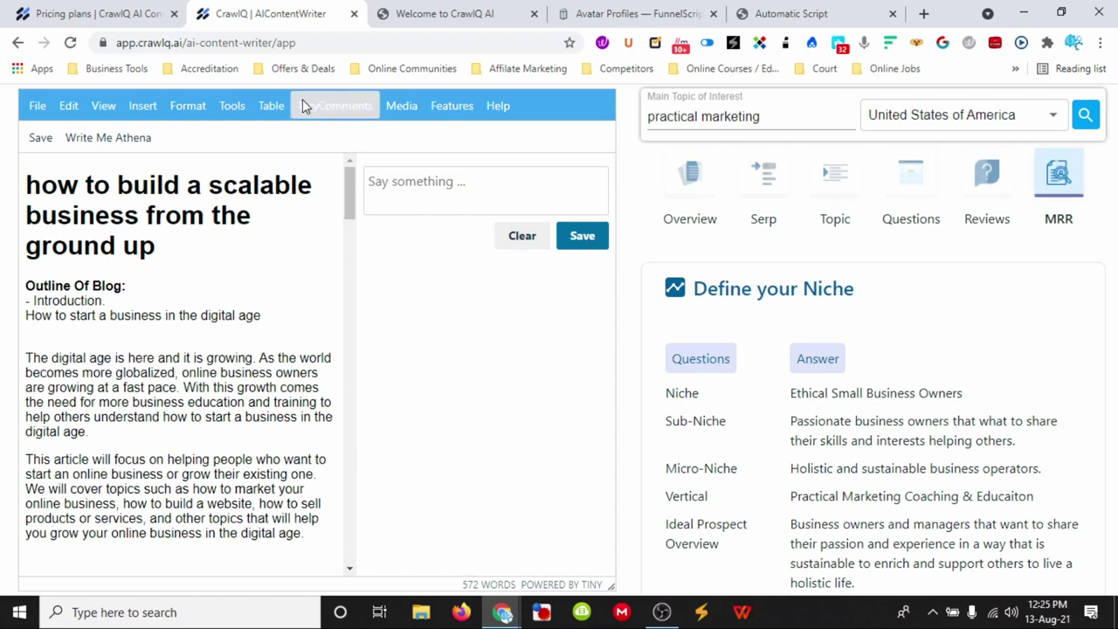
Examine the editor's spellcheck languages and its available formatting, insertion and file options.
{"action": "left_click", "coordinate": [273, 106]}
{"action": "left_click", "coordinate": [276, 107]}
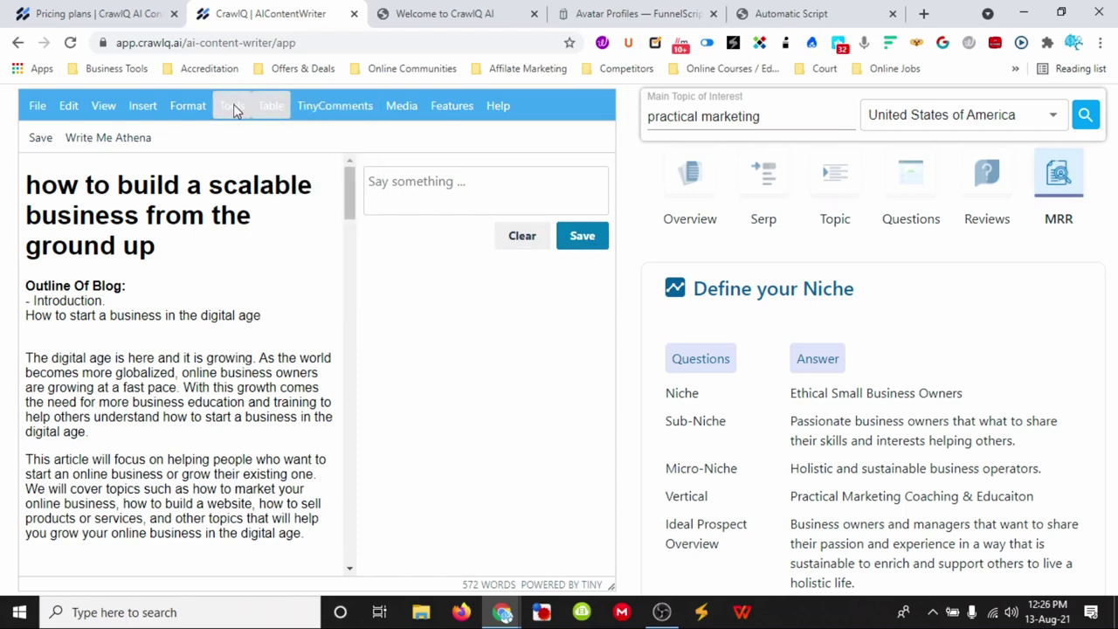
{"action": "left_click", "coordinate": [233, 106]}
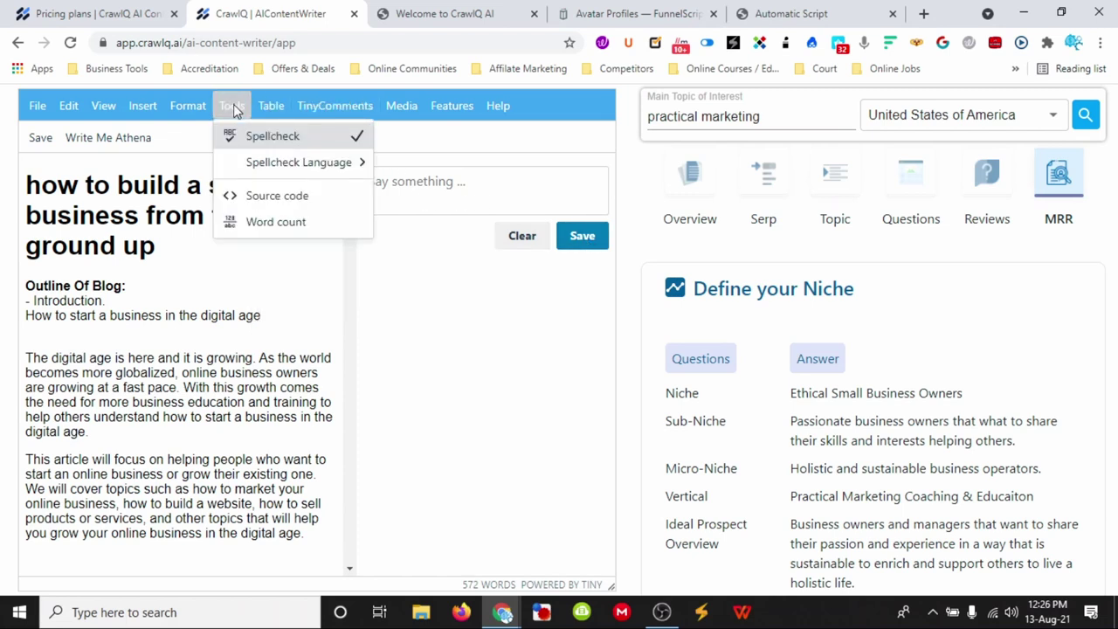
{"action": "mouse_move", "coordinate": [289, 173]}
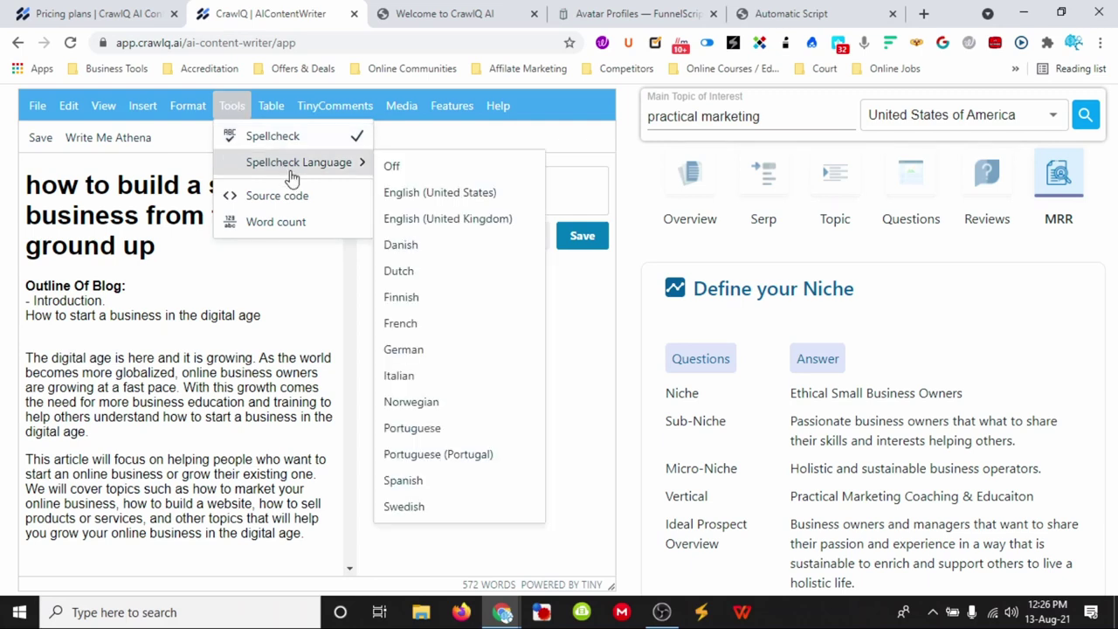
{"action": "left_click", "coordinate": [413, 217]}
{"action": "left_click", "coordinate": [231, 107]}
{"action": "mouse_move", "coordinate": [195, 106]}
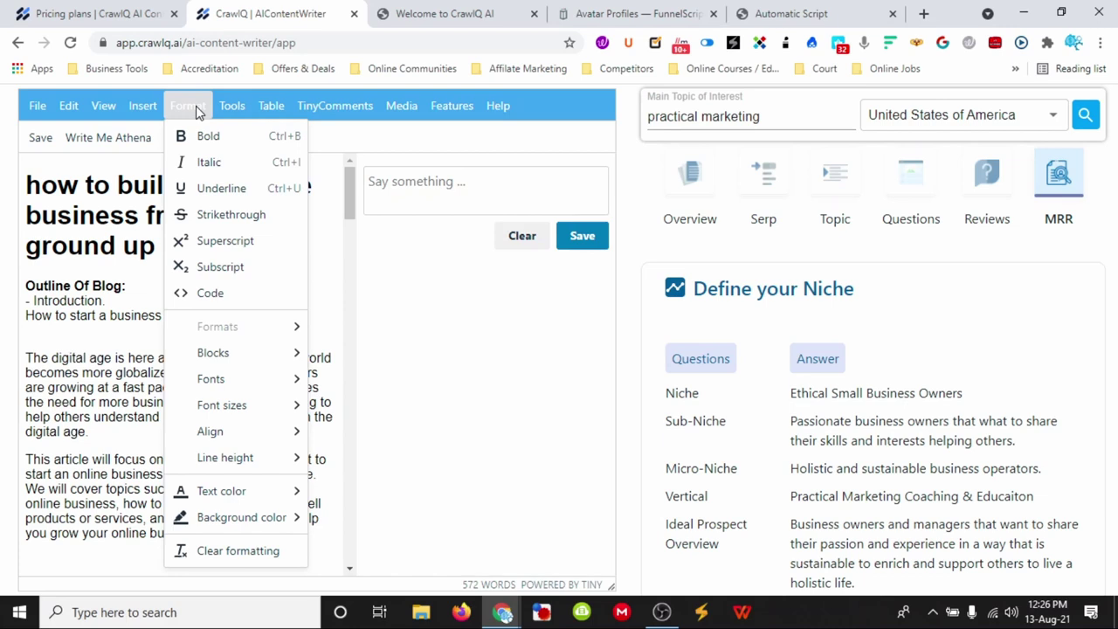
{"action": "mouse_move", "coordinate": [147, 109]}
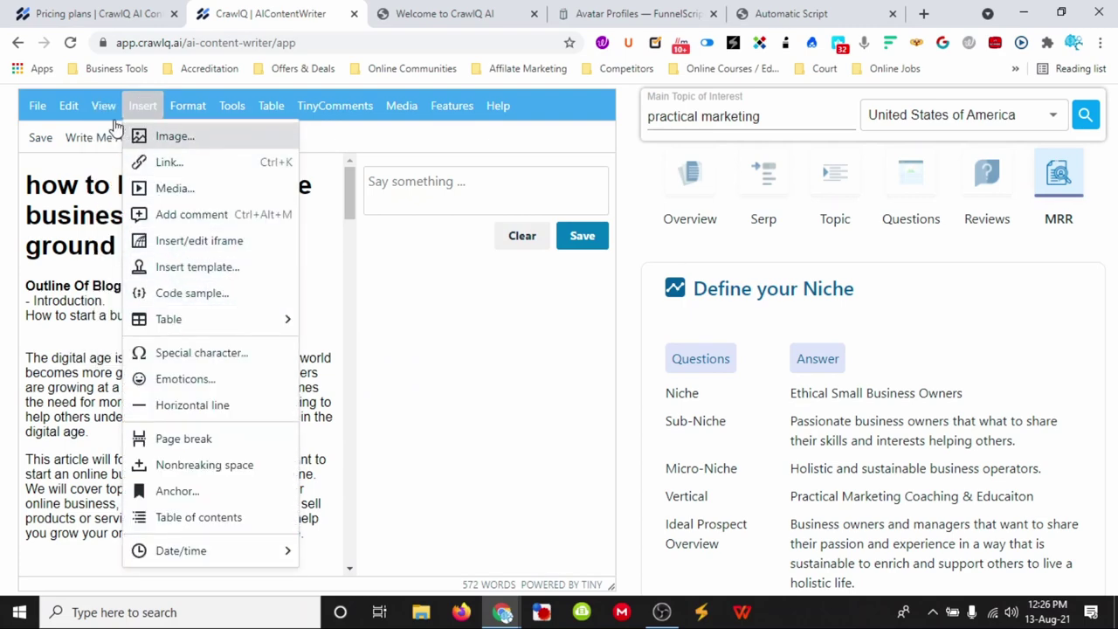
{"action": "mouse_move", "coordinate": [97, 105]}
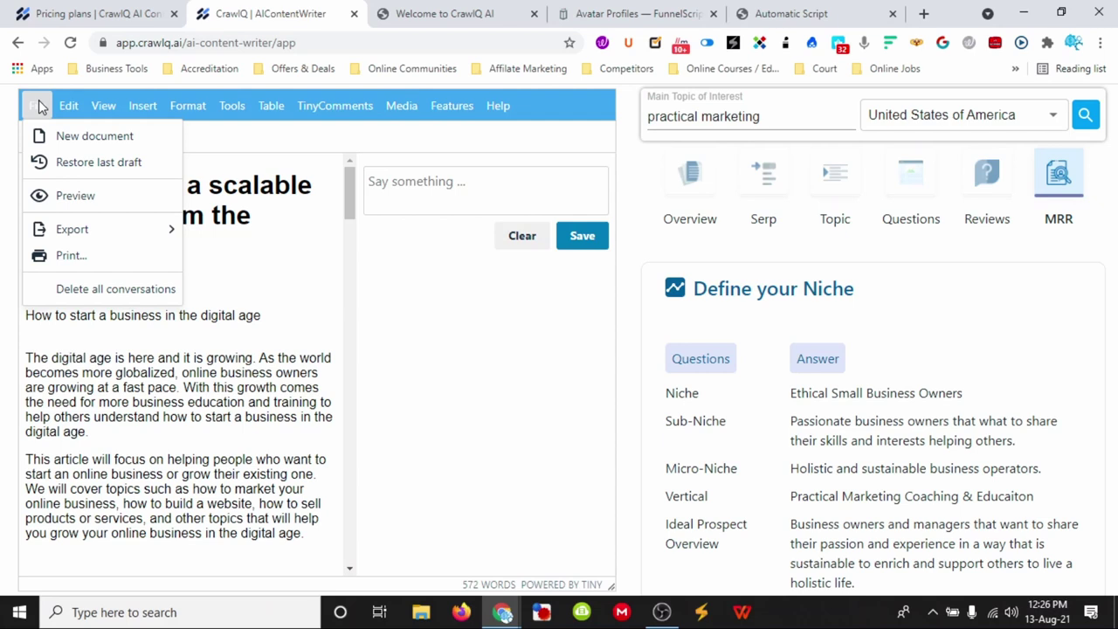
{"action": "mouse_move", "coordinate": [105, 233]}
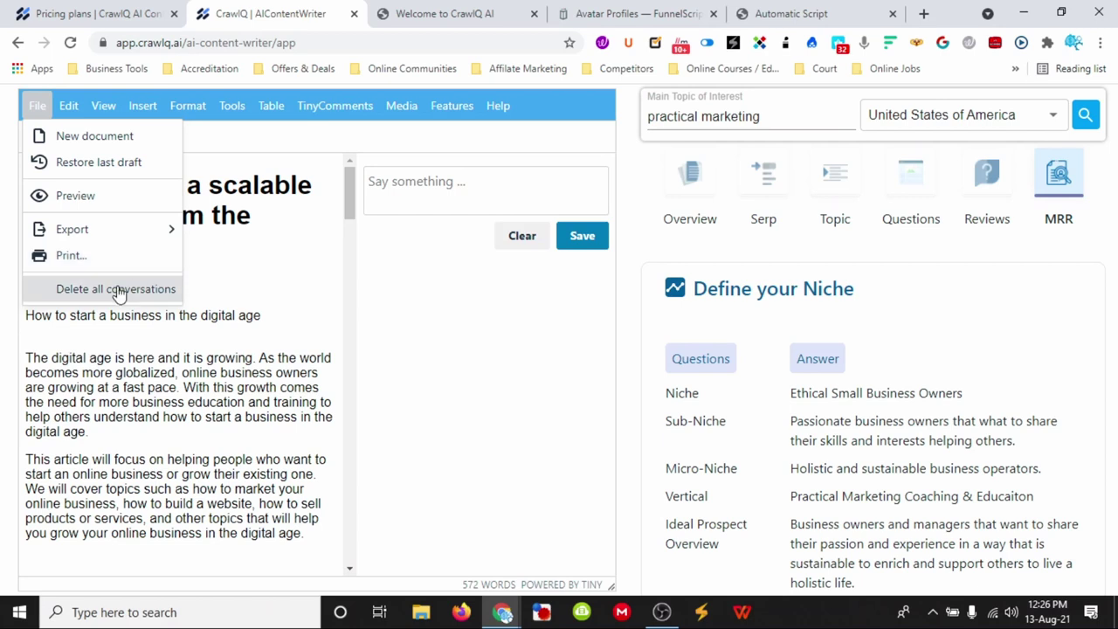
{"action": "left_click", "coordinate": [219, 252]}
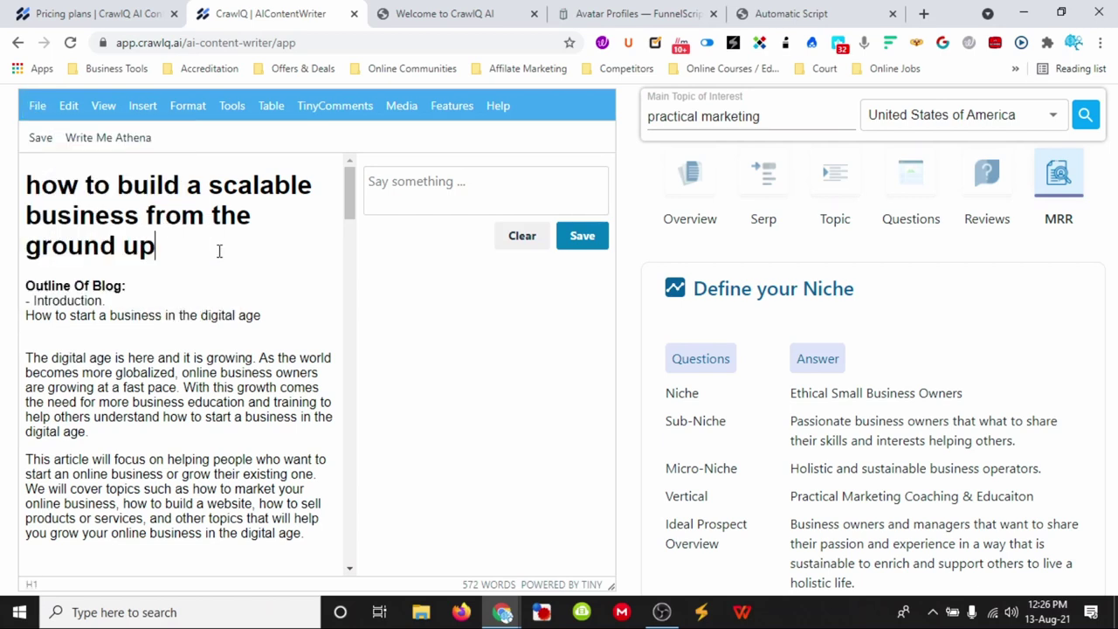
Test showing and hiding the comments sidebar, leave it hidden, and save the blog draft.
{"action": "left_click", "coordinate": [330, 105]}
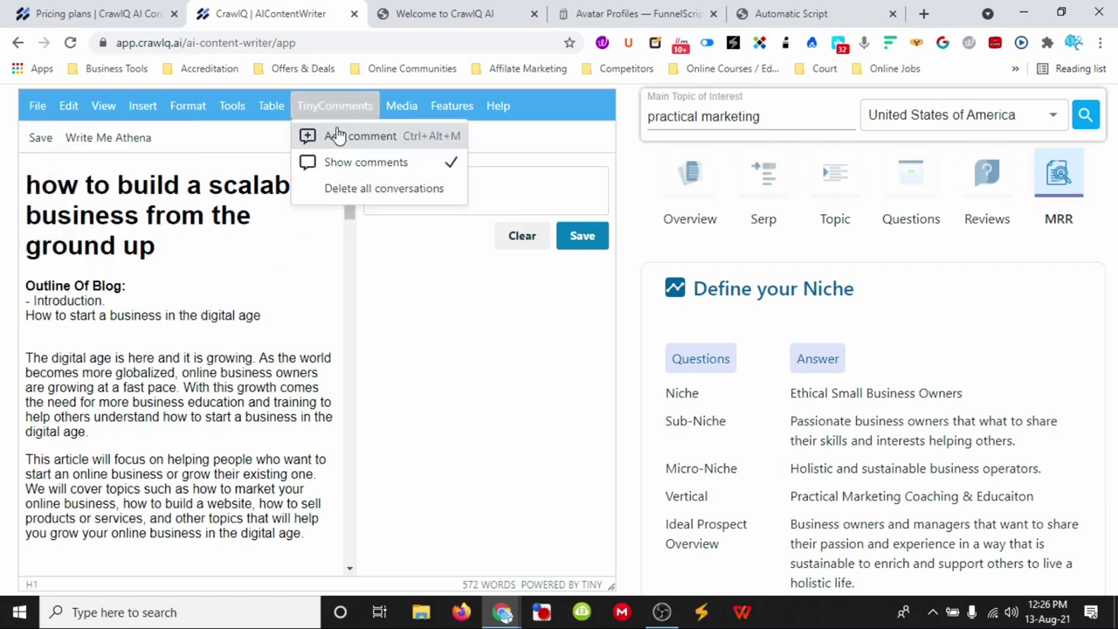
{"action": "left_click", "coordinate": [349, 163]}
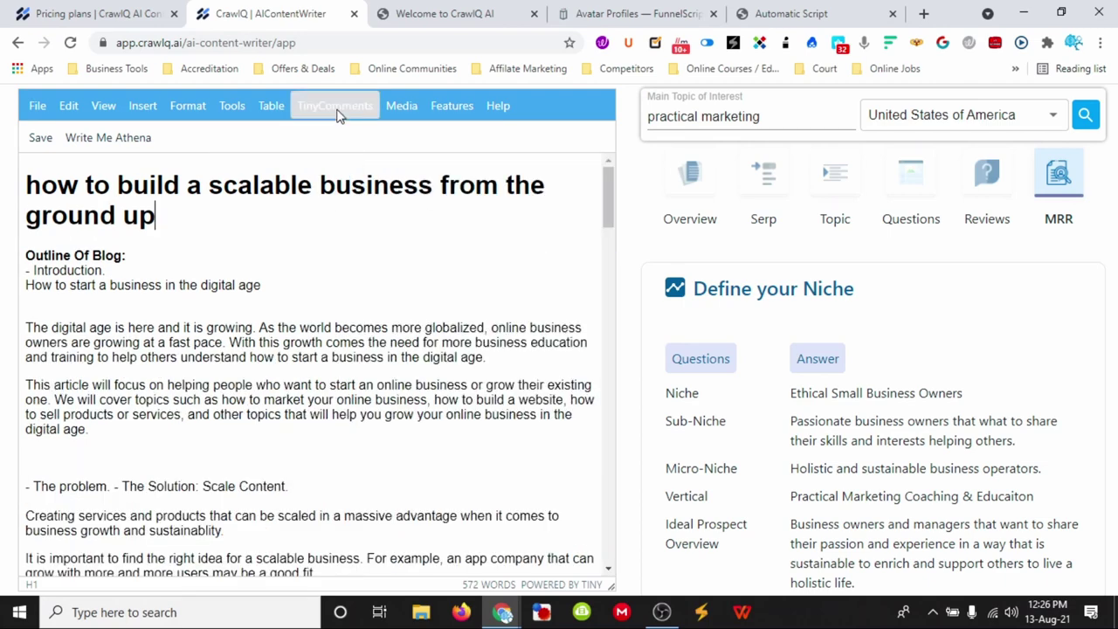
{"action": "left_click", "coordinate": [339, 108]}
{"action": "left_click", "coordinate": [347, 163]}
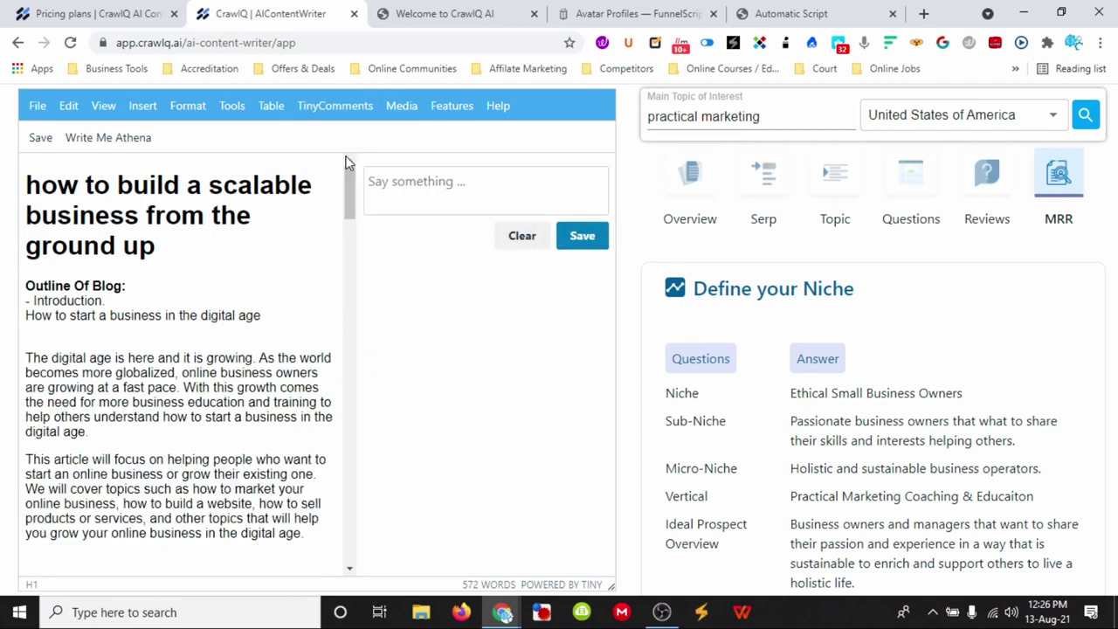
{"action": "left_click", "coordinate": [337, 108]}
{"action": "left_click", "coordinate": [345, 163]}
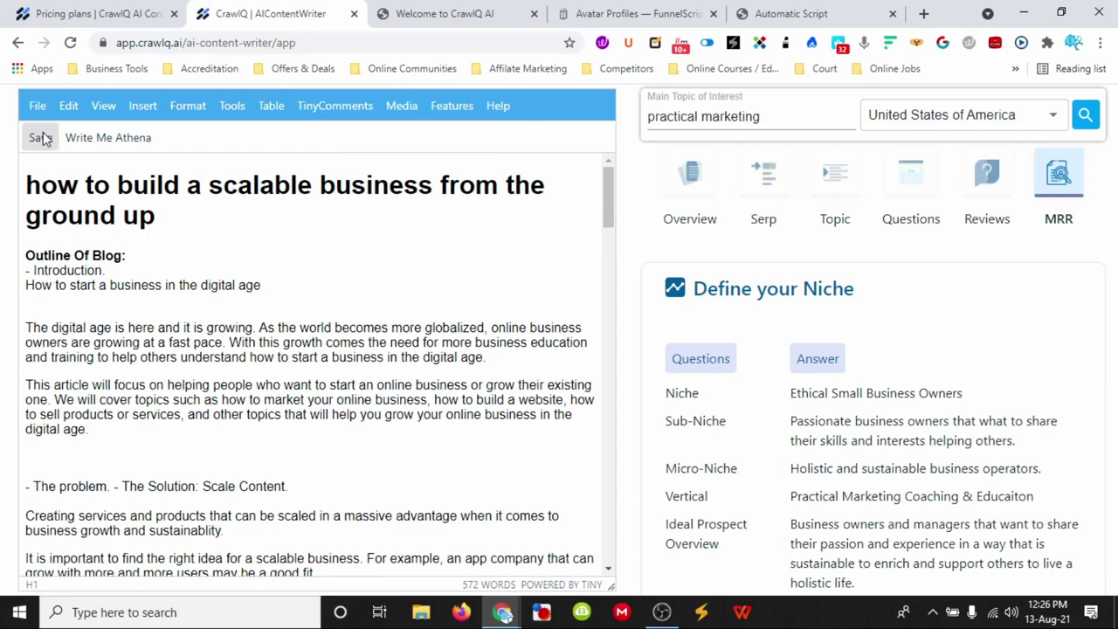
{"action": "left_click", "coordinate": [41, 137]}
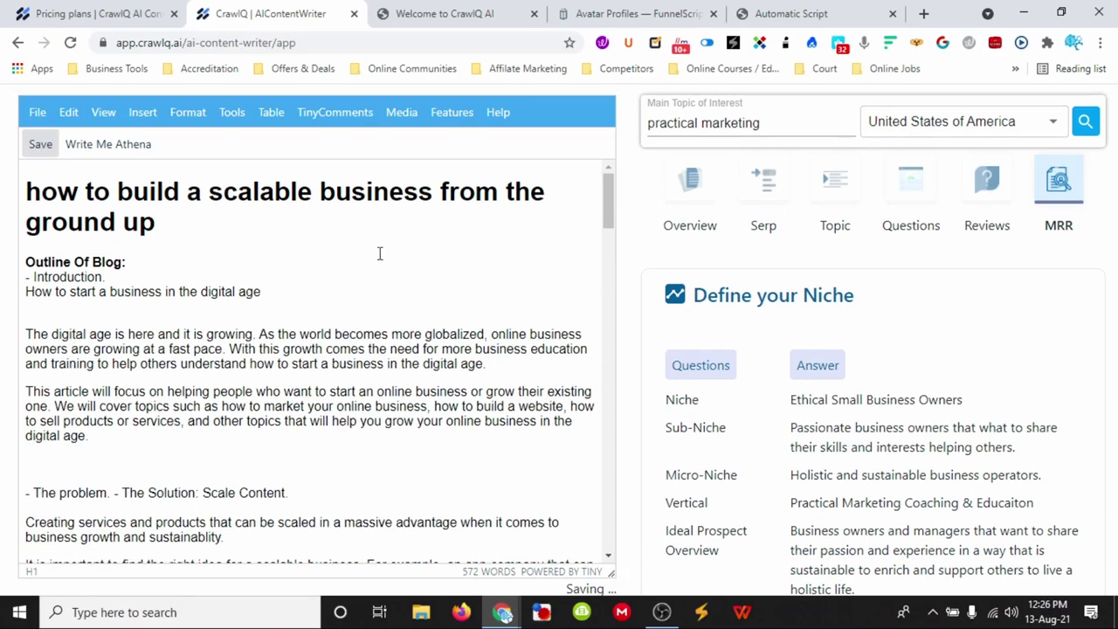
Examine the blog draft's outline sections down to the CTA and the niche research answers beside it.
{"action": "scroll", "coordinate": [380, 253], "scroll_direction": "down", "scroll_amount": 15}
{"action": "scroll", "coordinate": [748, 429], "scroll_direction": "down", "scroll_amount": 10}
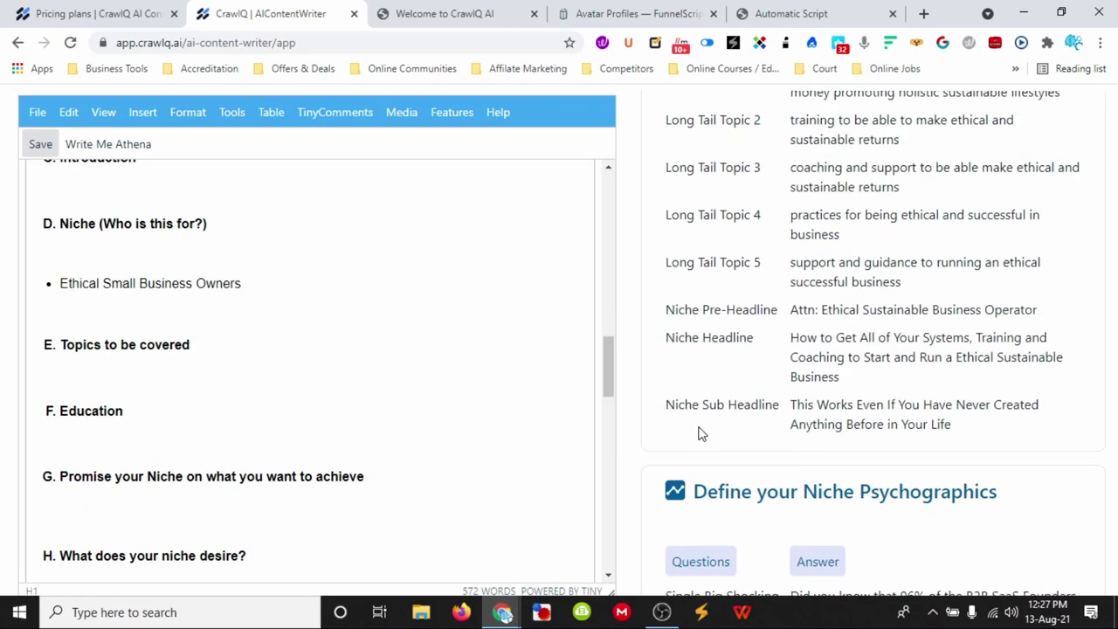
{"action": "scroll", "coordinate": [699, 432], "scroll_direction": "down", "scroll_amount": 8}
{"action": "scroll", "coordinate": [532, 469], "scroll_direction": "down", "scroll_amount": 5}
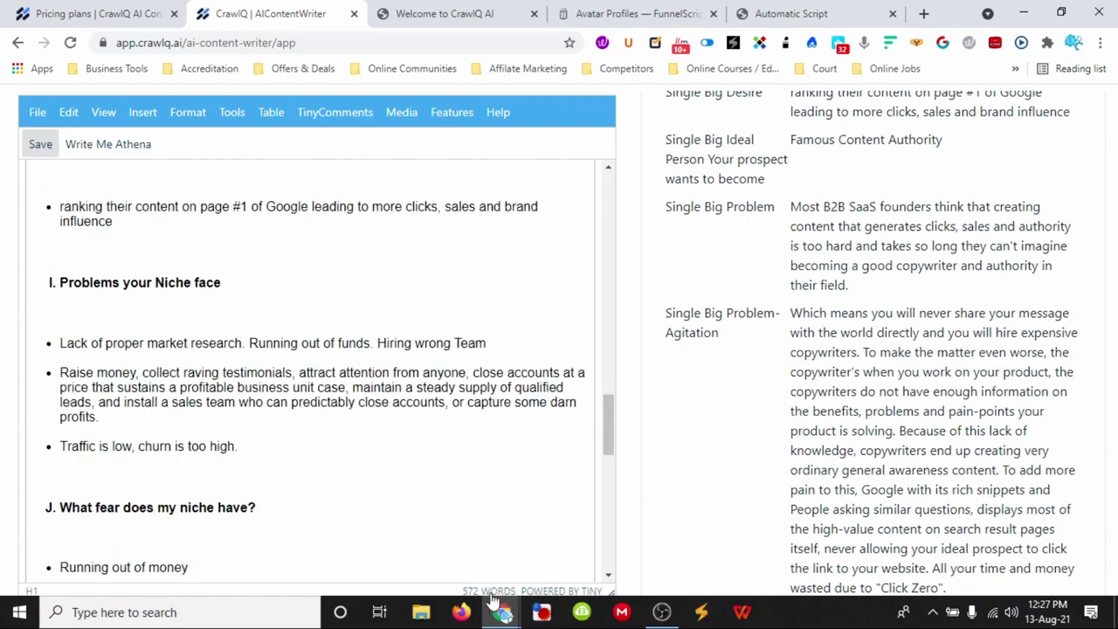
{"action": "scroll", "coordinate": [450, 528], "scroll_direction": "down", "scroll_amount": 5}
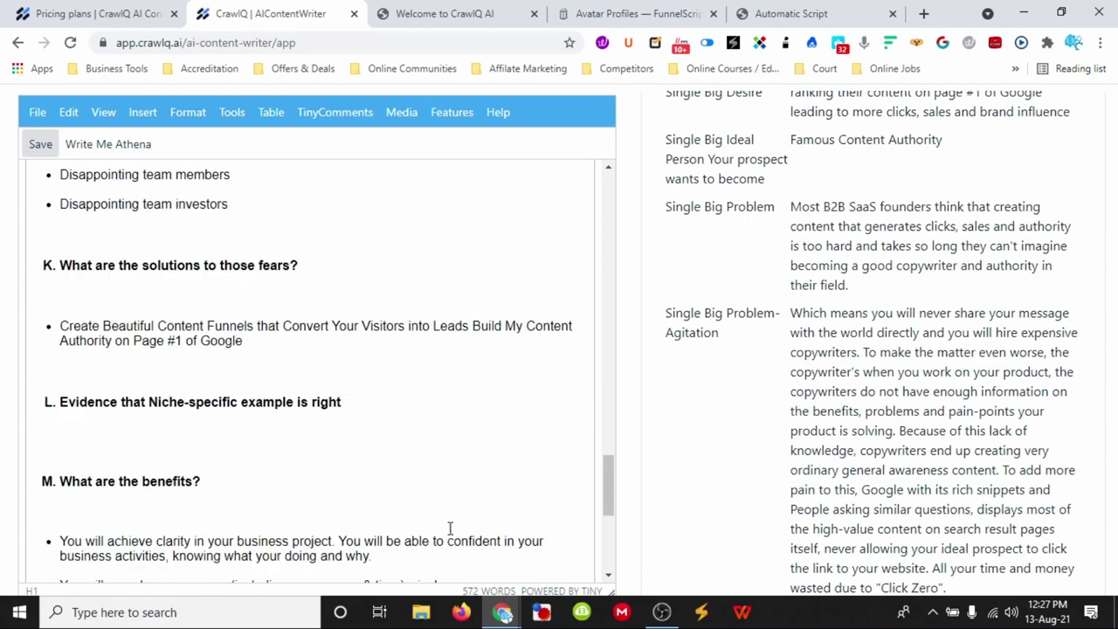
{"action": "scroll", "coordinate": [450, 528], "scroll_direction": "down", "scroll_amount": 5}
{"action": "scroll", "coordinate": [642, 487], "scroll_direction": "down", "scroll_amount": 4}
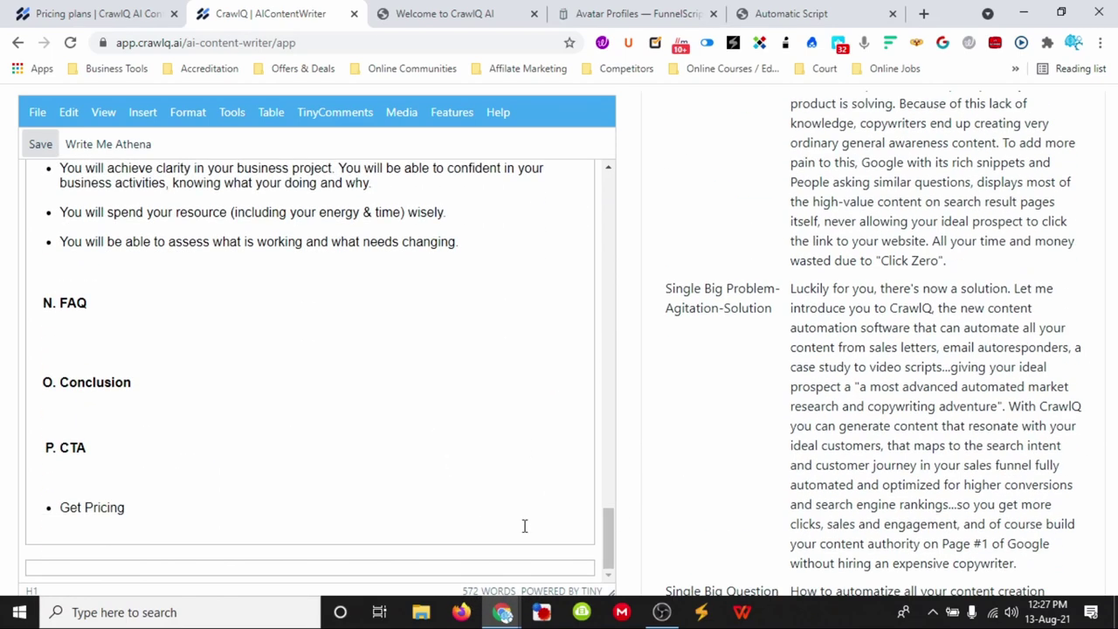
{"action": "left_click", "coordinate": [349, 569]}
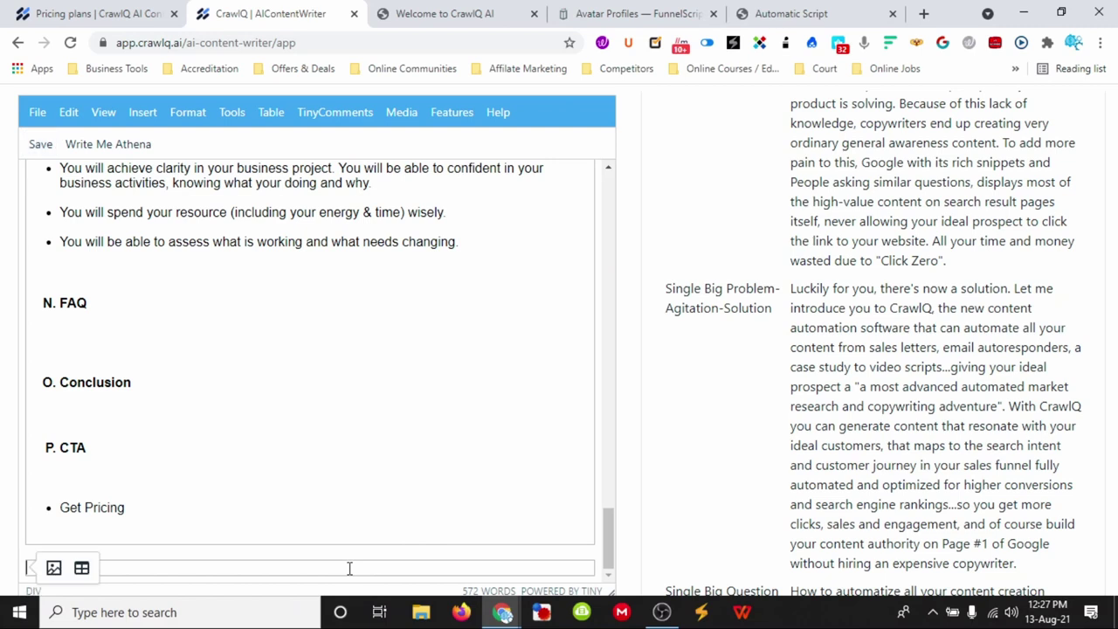
{"action": "right_click", "coordinate": [110, 569]}
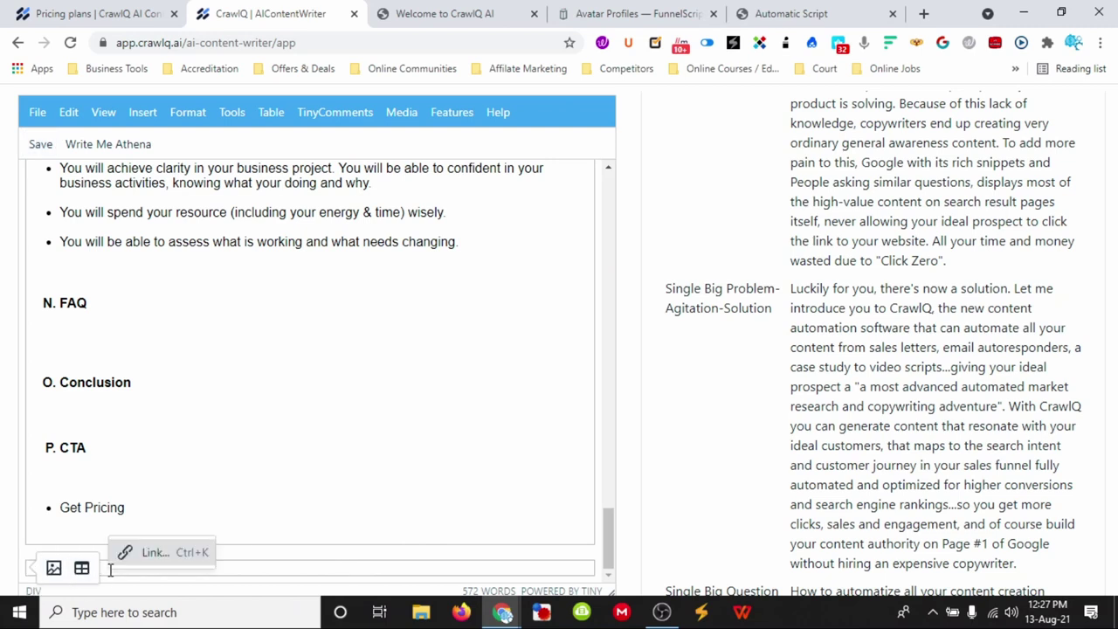
{"action": "left_click", "coordinate": [271, 568]}
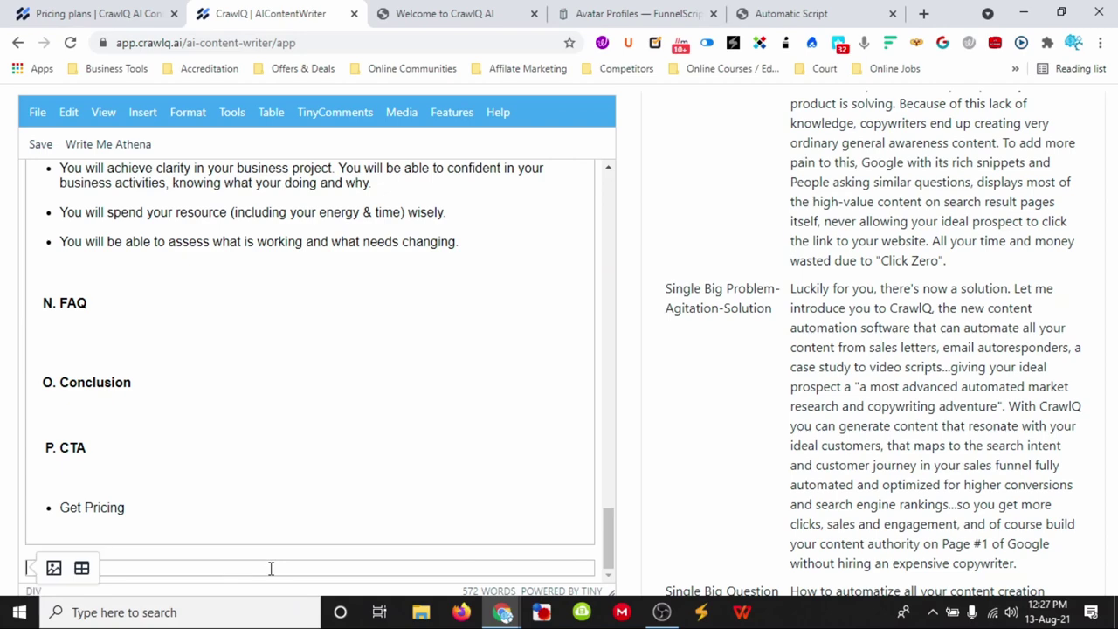
{"action": "scroll", "coordinate": [271, 569], "scroll_direction": "up", "scroll_amount": 1}
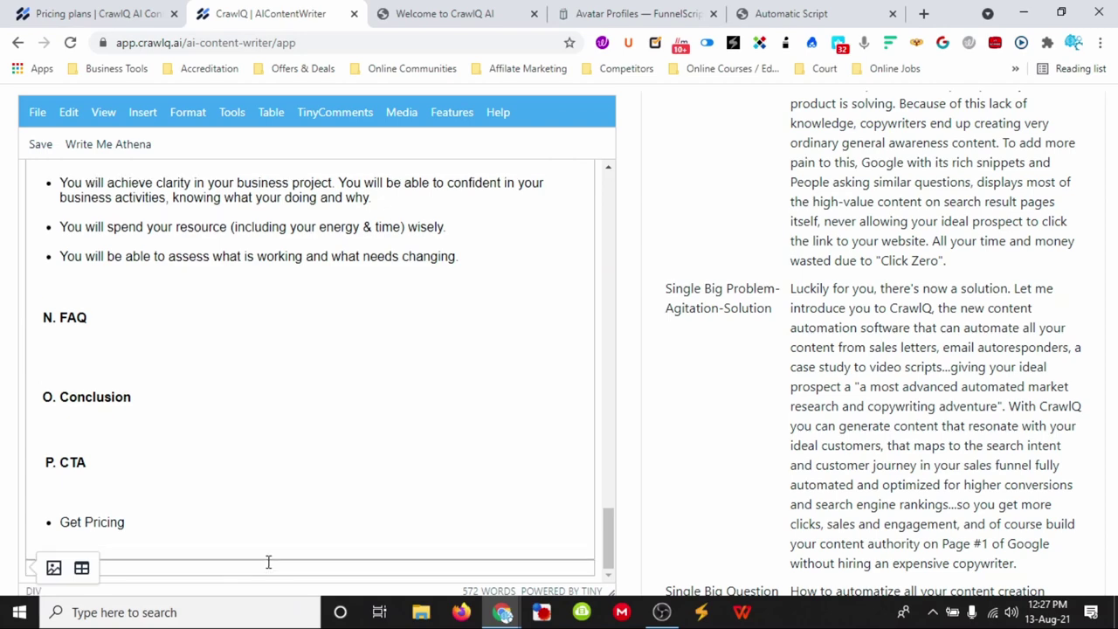
{"action": "scroll", "coordinate": [288, 502], "scroll_direction": "up", "scroll_amount": 3}
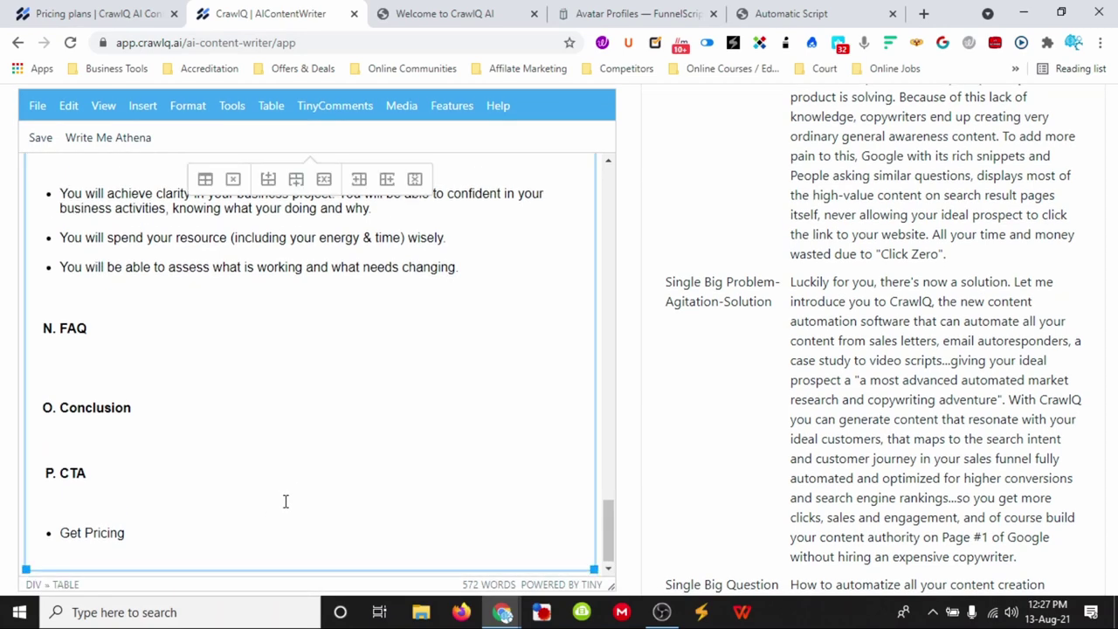
{"action": "scroll", "coordinate": [246, 527], "scroll_direction": "down", "scroll_amount": 3}
{"action": "scroll", "coordinate": [246, 527], "scroll_direction": "up", "scroll_amount": 20}
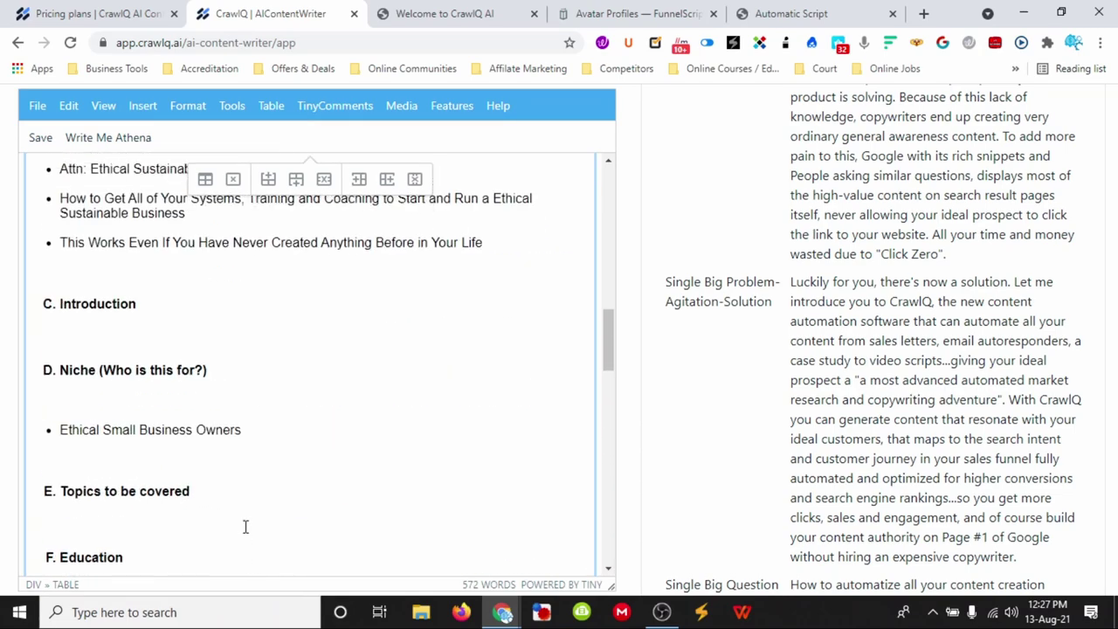
{"action": "scroll", "coordinate": [247, 521], "scroll_direction": "up", "scroll_amount": 5}
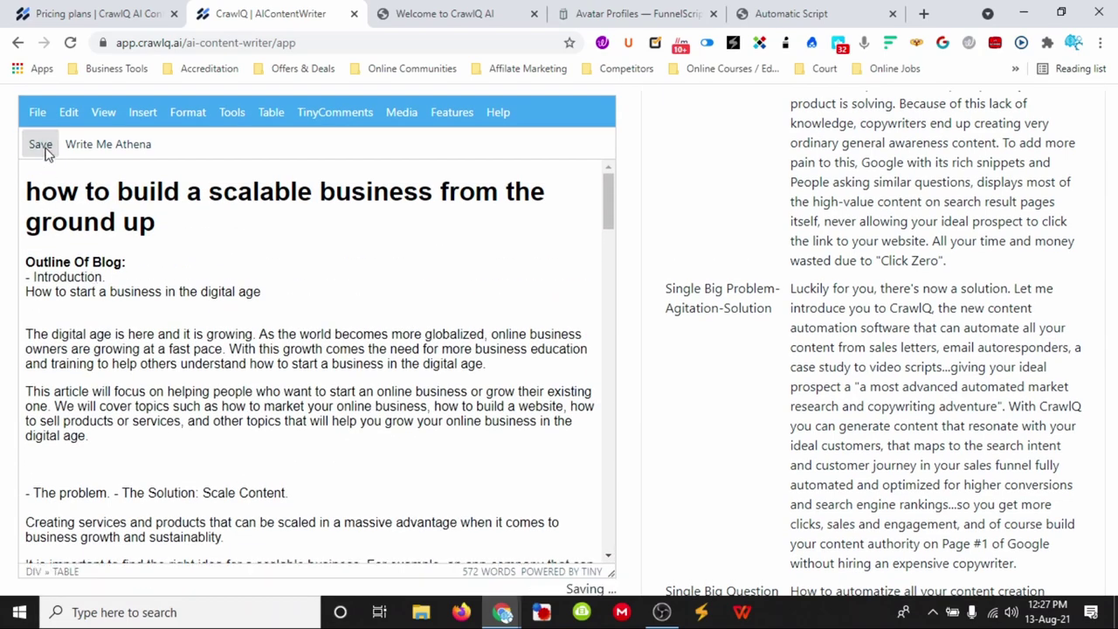
{"action": "left_click", "coordinate": [37, 111]}
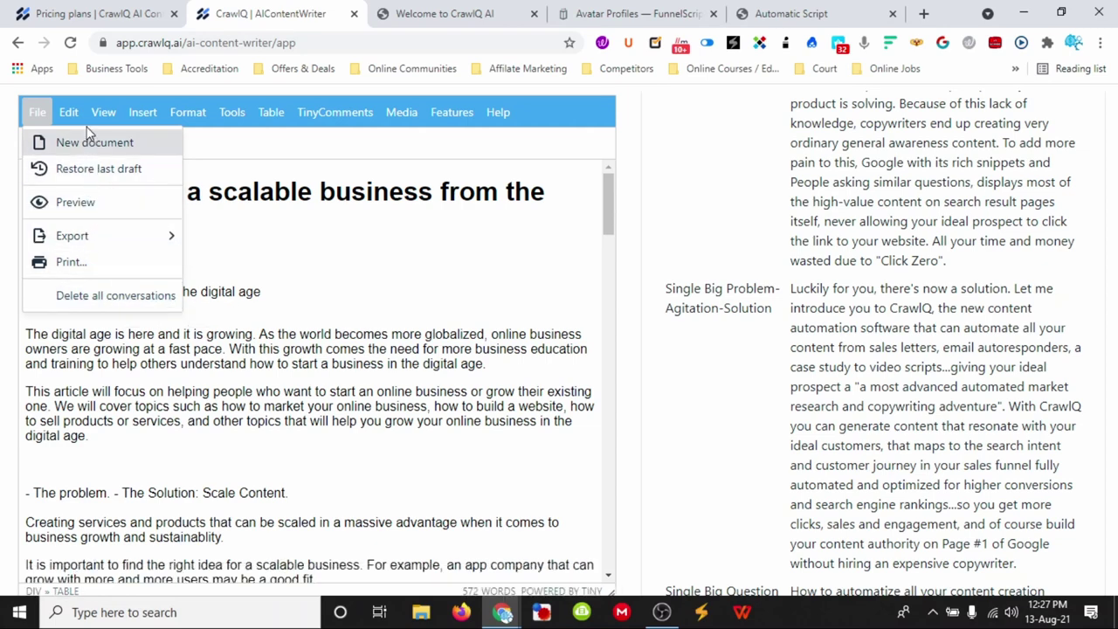
{"action": "mouse_move", "coordinate": [100, 116]}
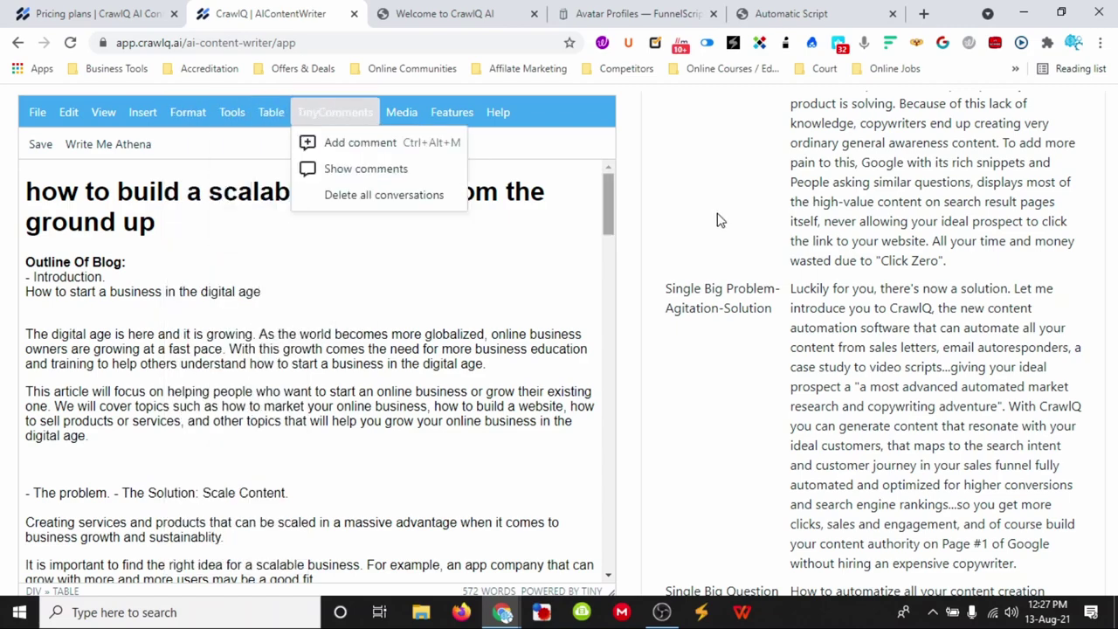
{"action": "scroll", "coordinate": [736, 241], "scroll_direction": "down", "scroll_amount": 15}
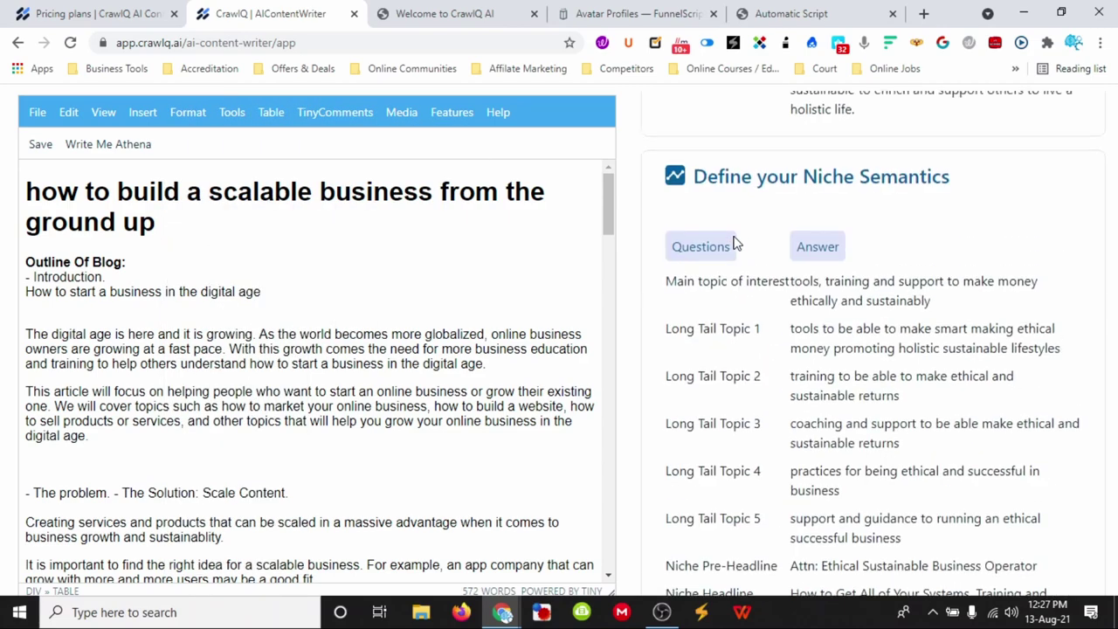
{"action": "scroll", "coordinate": [735, 242], "scroll_direction": "up", "scroll_amount": 15}
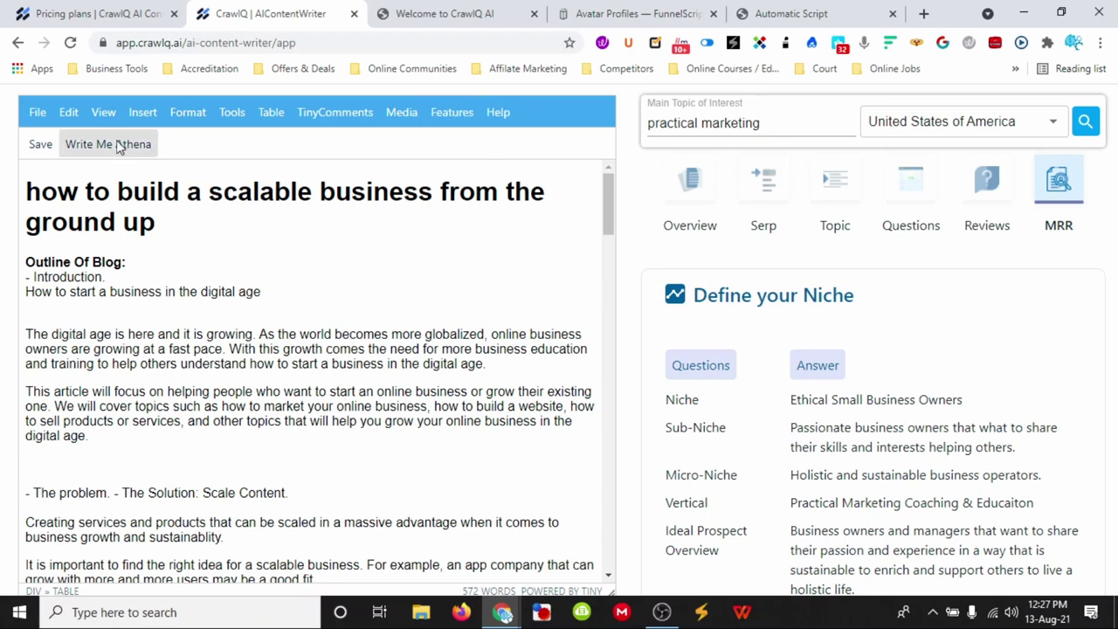
Start a new blank document in place of the current blog draft.
{"action": "left_click", "coordinate": [36, 113]}
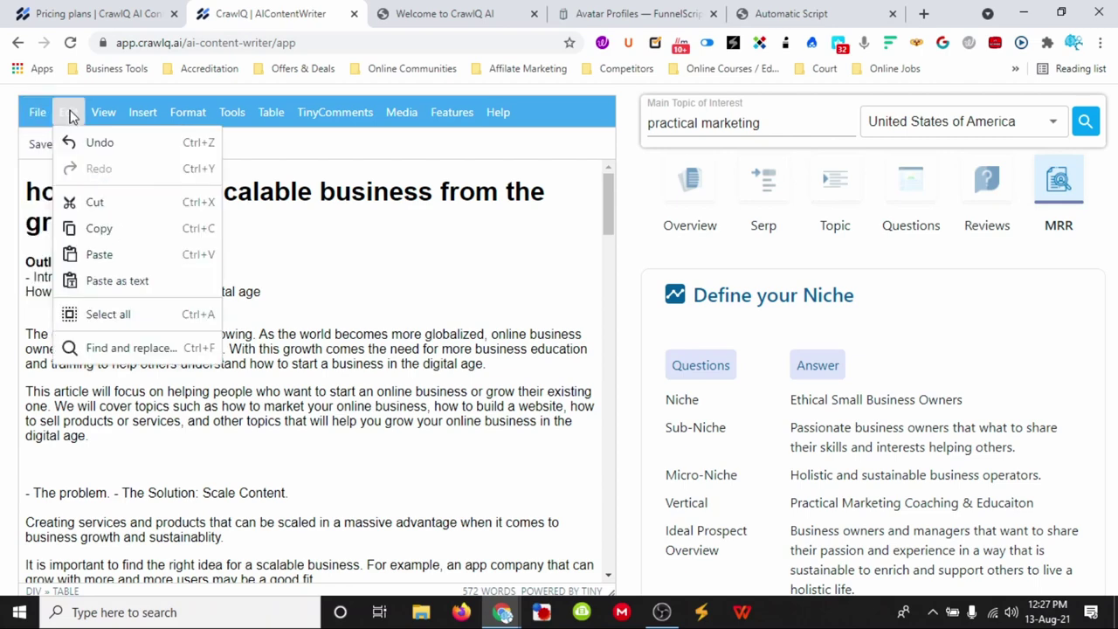
{"action": "mouse_move", "coordinate": [35, 112]}
{"action": "left_click", "coordinate": [48, 142]}
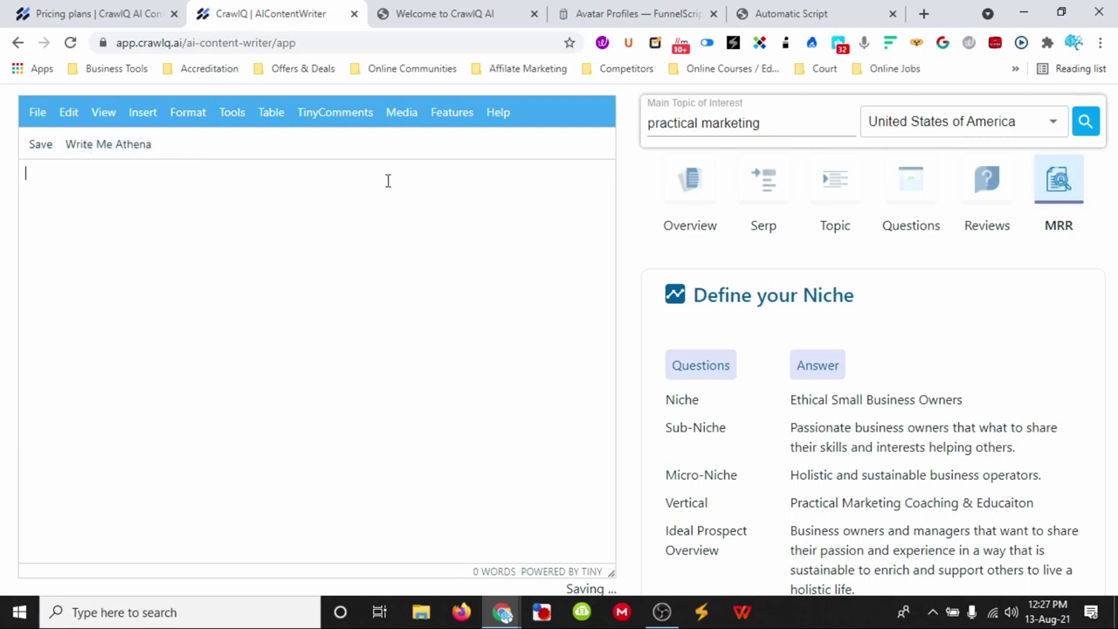
Leave the blank document without changing its country and open the Sales Copywriter in Content Automation.
{"action": "left_click", "coordinate": [924, 125]}
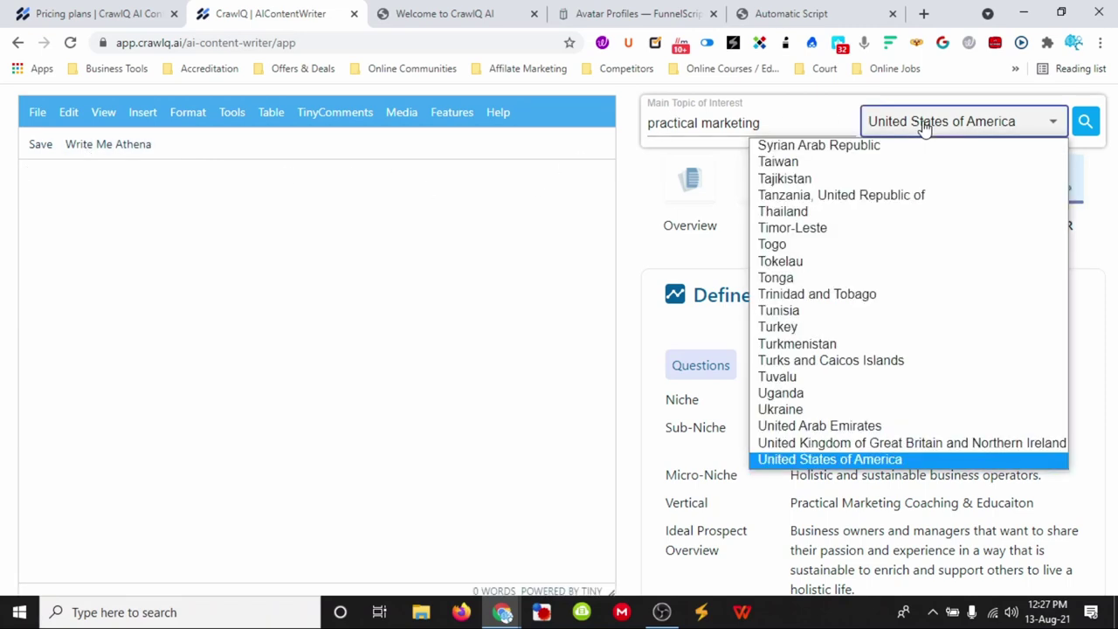
{"action": "left_click", "coordinate": [924, 125]}
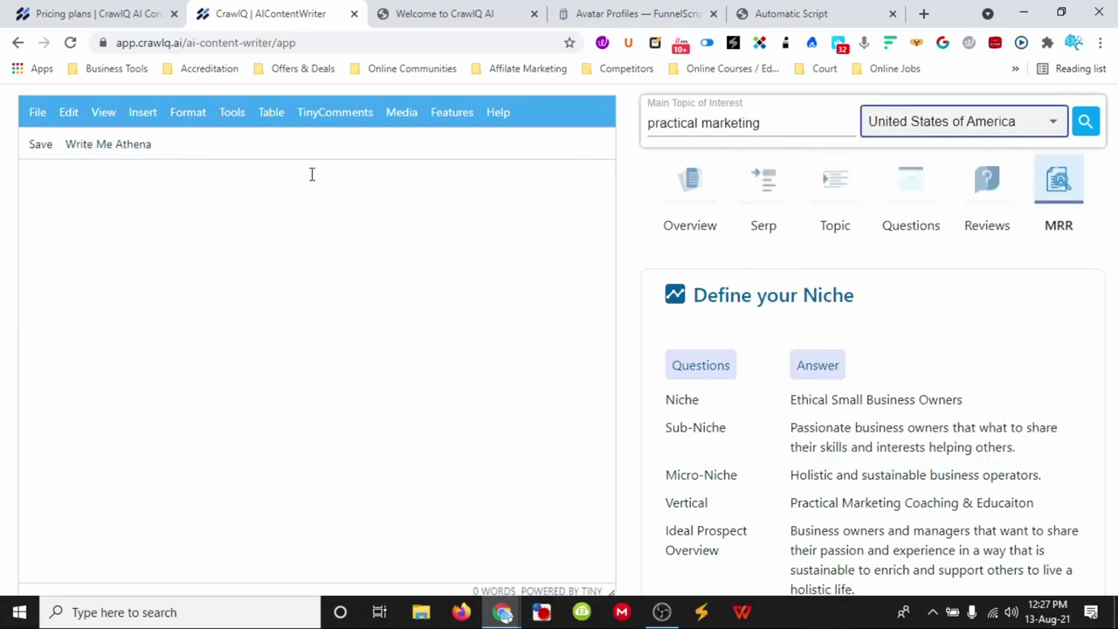
{"action": "left_click", "coordinate": [19, 43]}
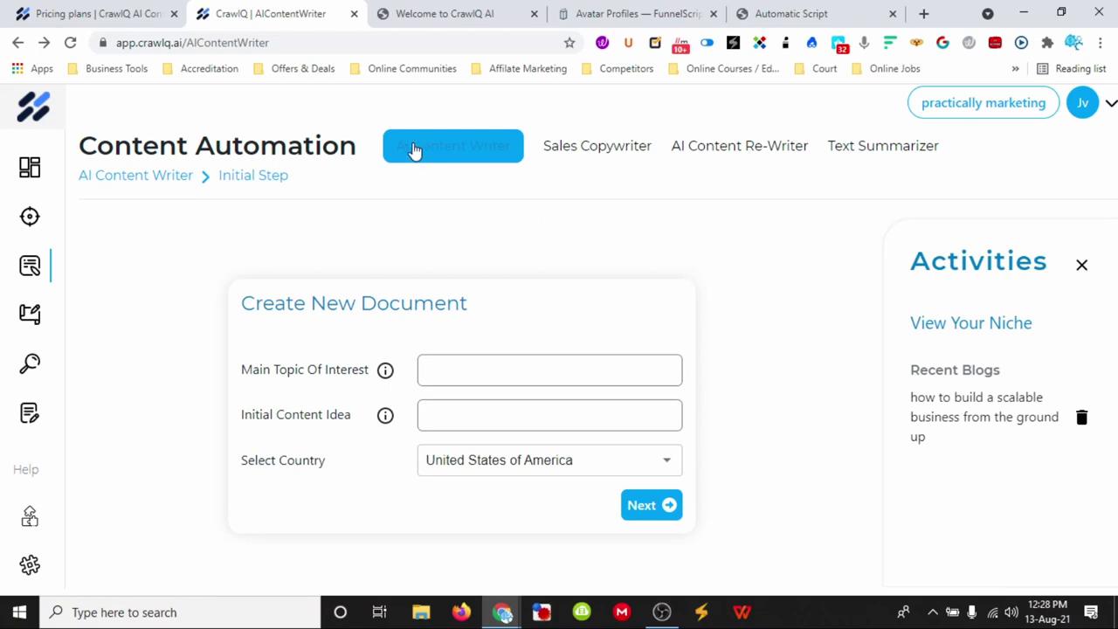
{"action": "left_click", "coordinate": [597, 149]}
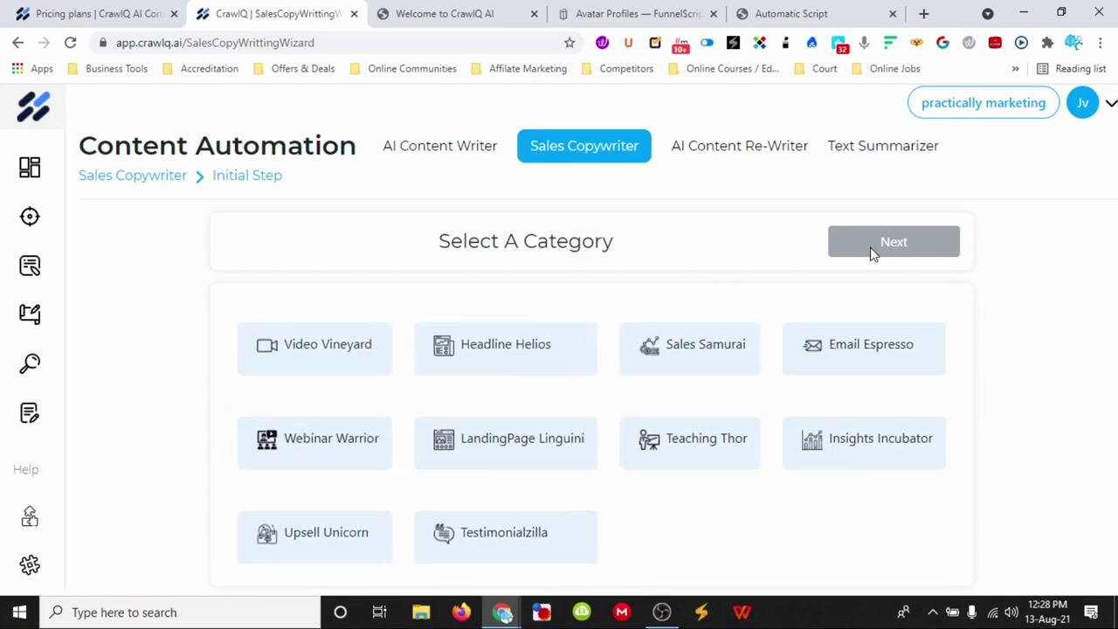
Choose the Webinar Warrior category and its full Authority Webinar Hosting Script subcategory.
{"action": "left_click", "coordinate": [332, 447]}
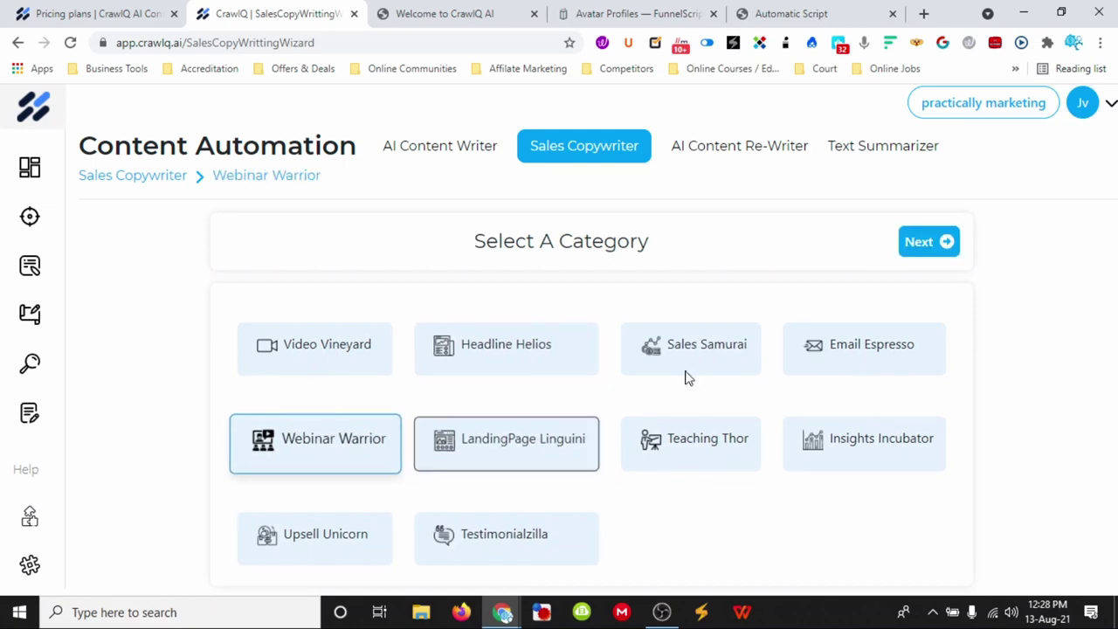
{"action": "left_click", "coordinate": [923, 243]}
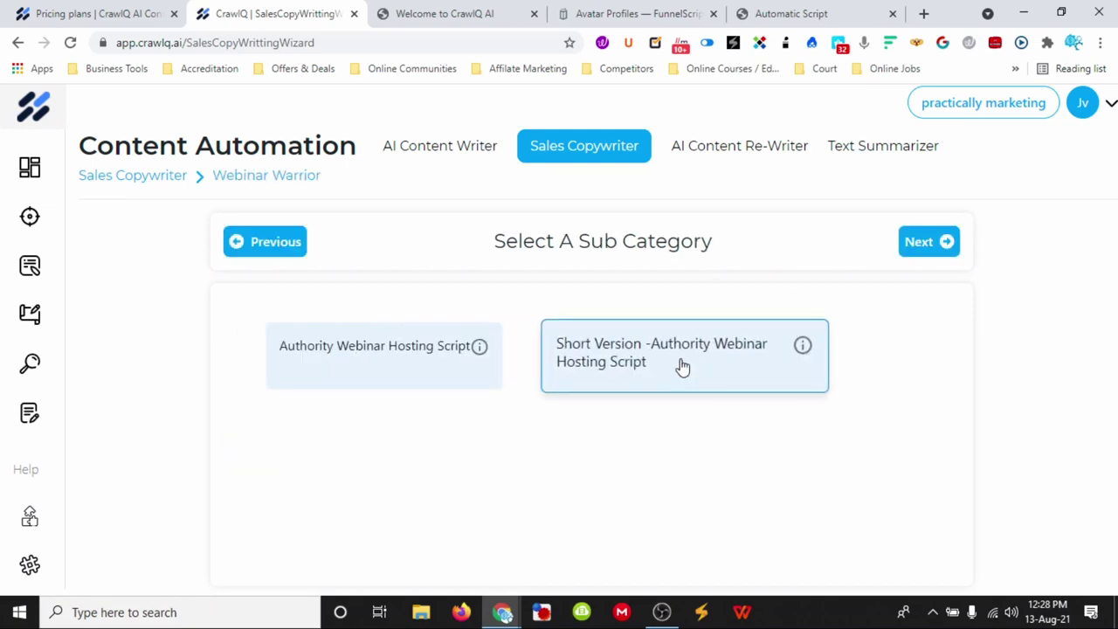
{"action": "left_click", "coordinate": [437, 360]}
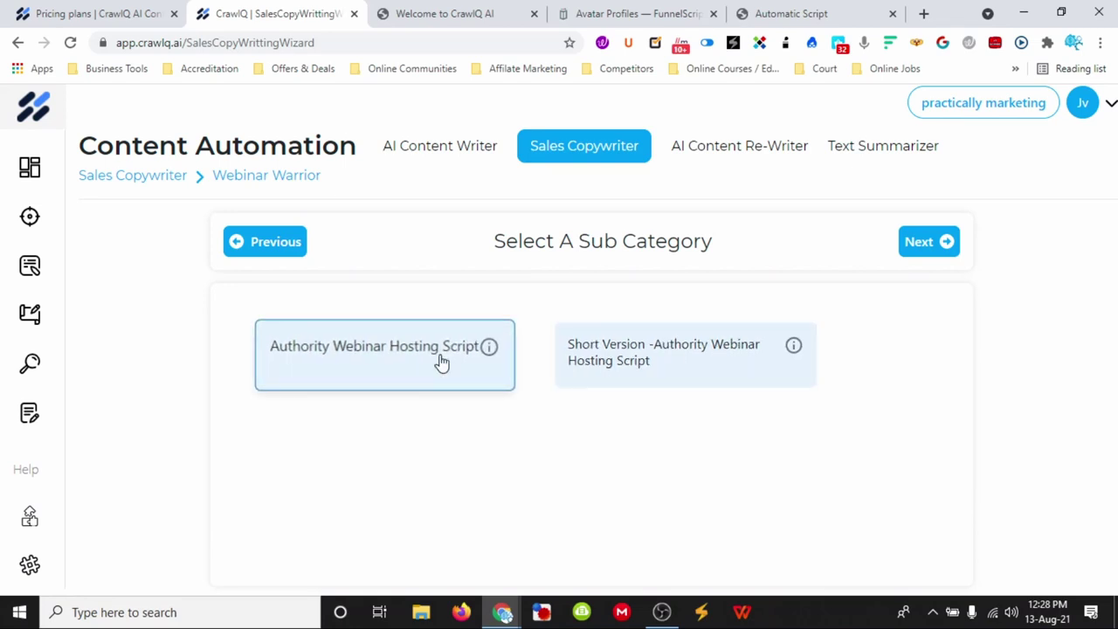
{"action": "left_click", "coordinate": [928, 245]}
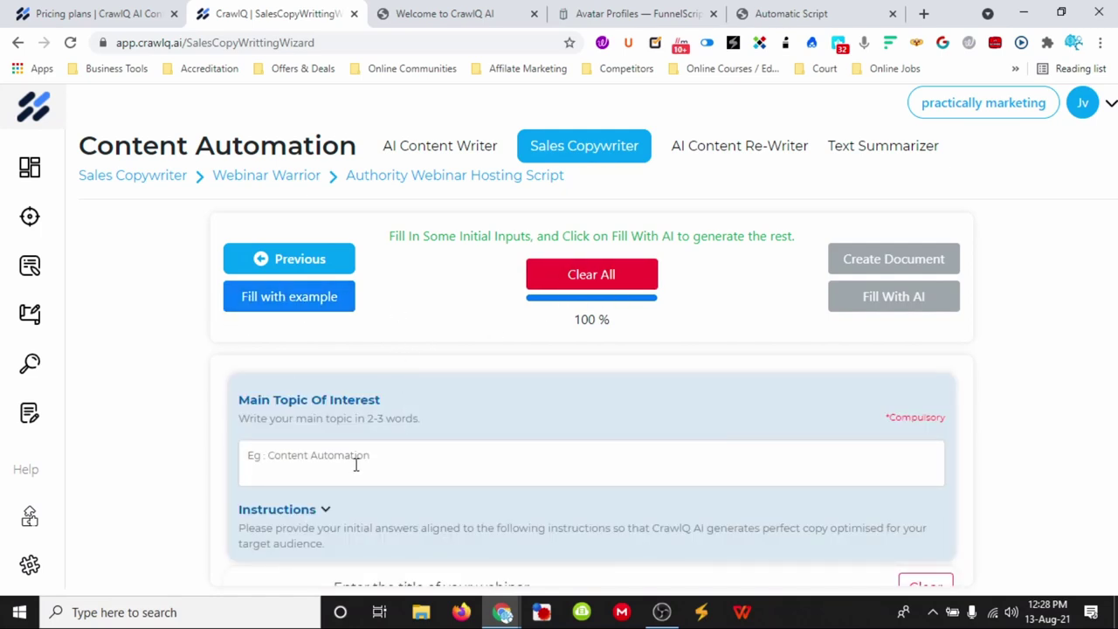
Examine the webinar script's questions and prefilled example answers from the title down to Q50.
{"action": "scroll", "coordinate": [355, 465], "scroll_direction": "down", "scroll_amount": 10}
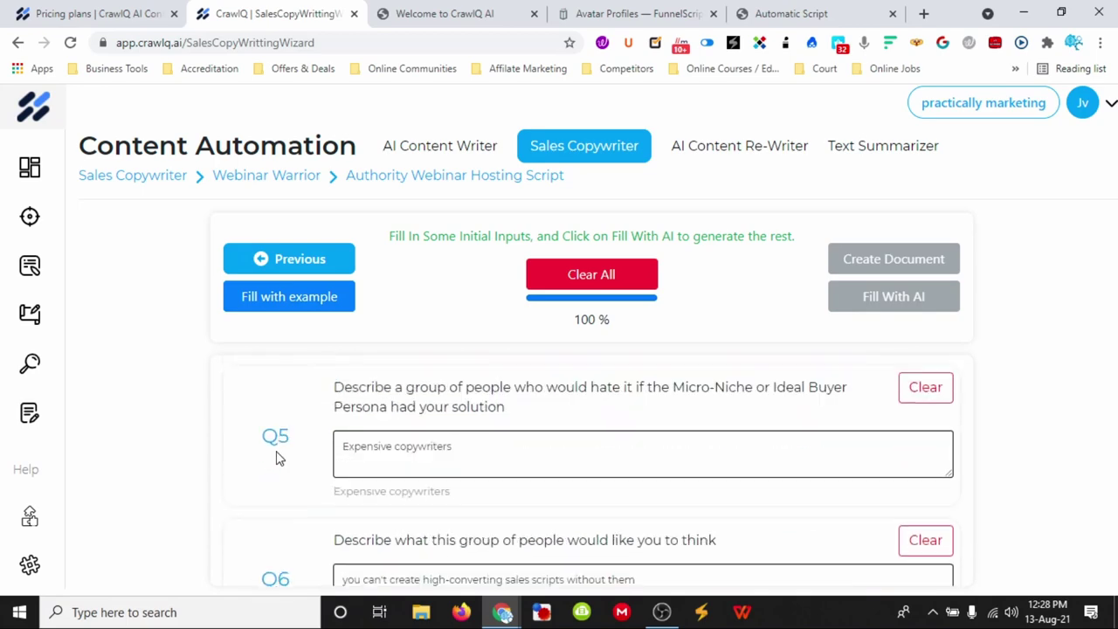
{"action": "scroll", "coordinate": [276, 457], "scroll_direction": "up", "scroll_amount": 10}
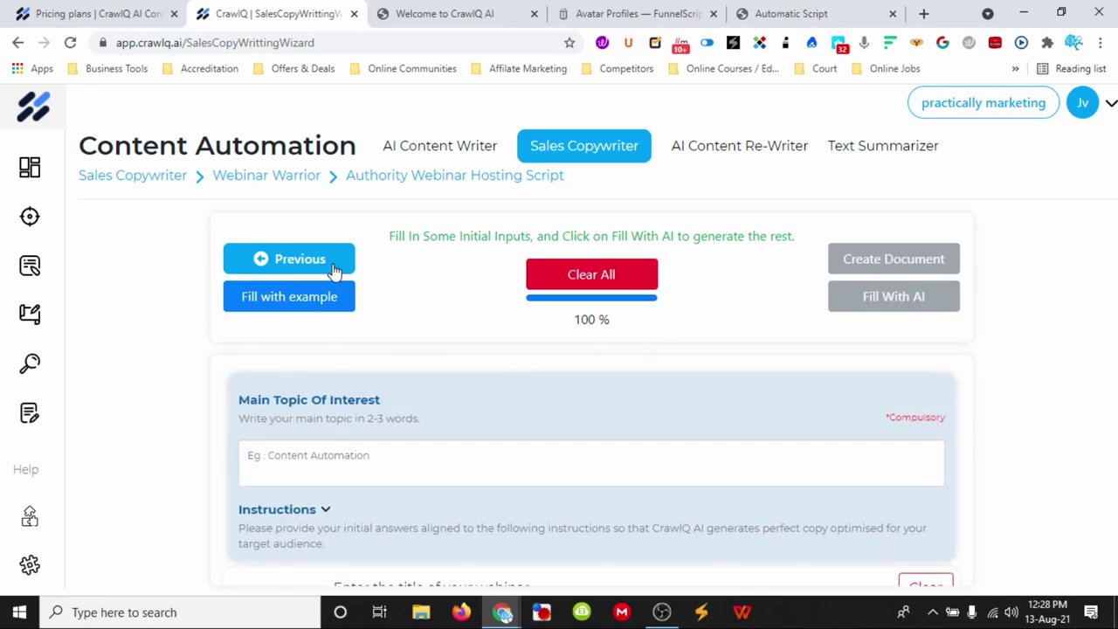
{"action": "scroll", "coordinate": [938, 524], "scroll_direction": "down", "scroll_amount": 20}
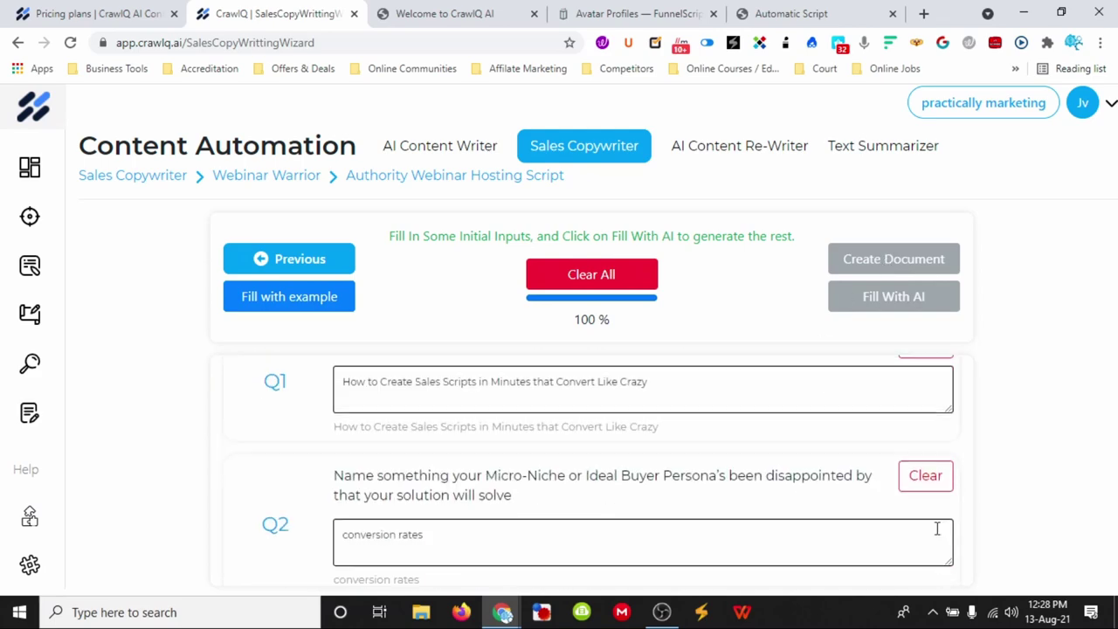
{"action": "scroll", "coordinate": [938, 518], "scroll_direction": "down", "scroll_amount": 20}
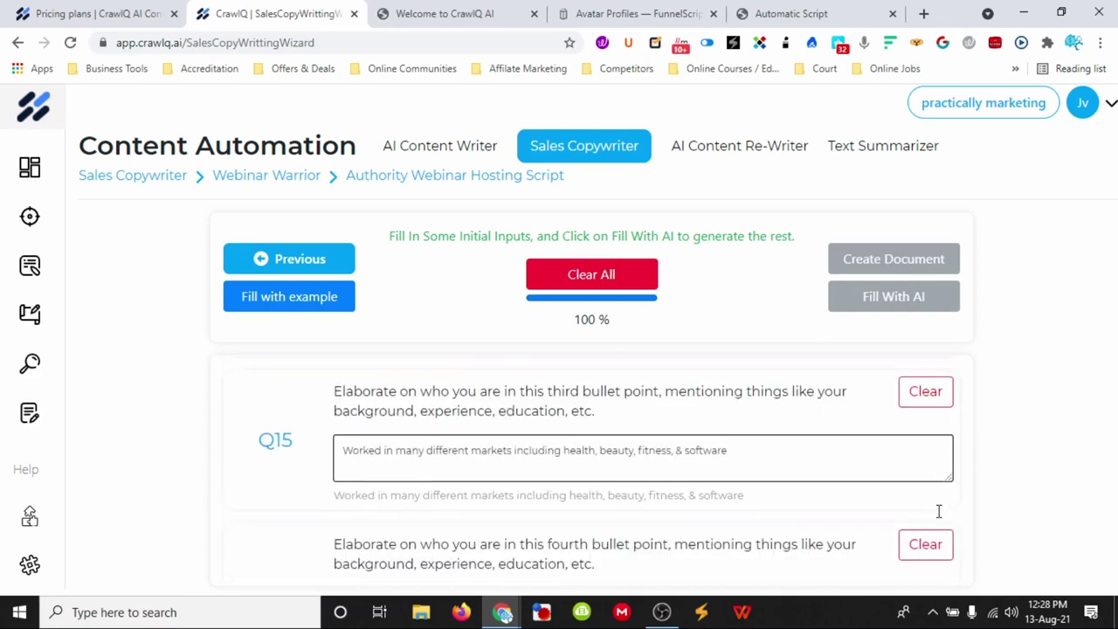
{"action": "scroll", "coordinate": [938, 511], "scroll_direction": "down", "scroll_amount": 20}
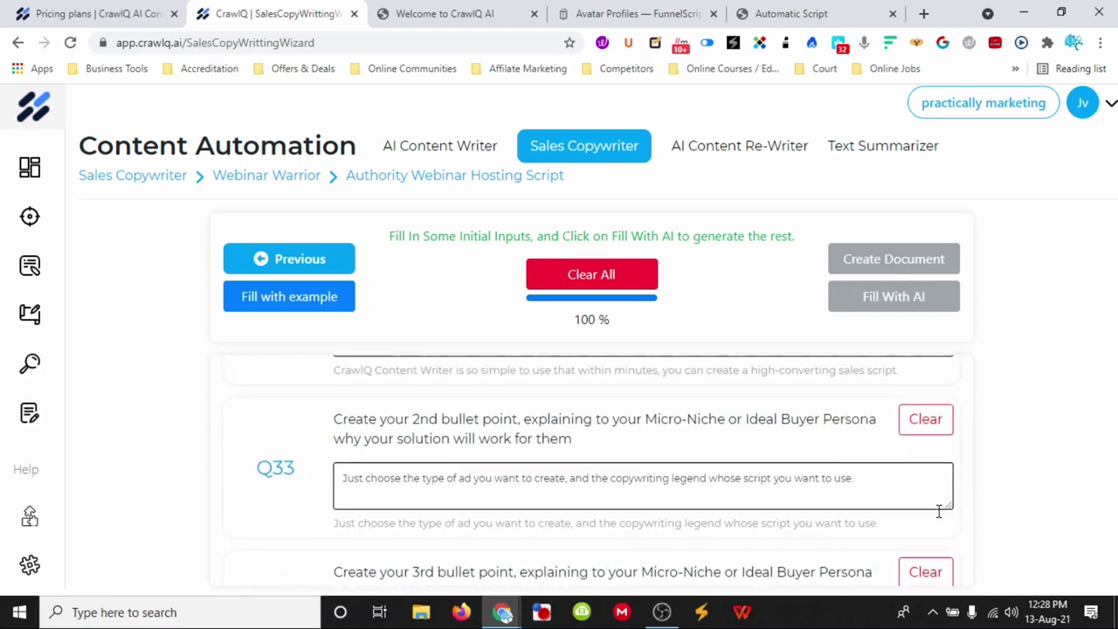
{"action": "scroll", "coordinate": [938, 514], "scroll_direction": "down", "scroll_amount": 6}
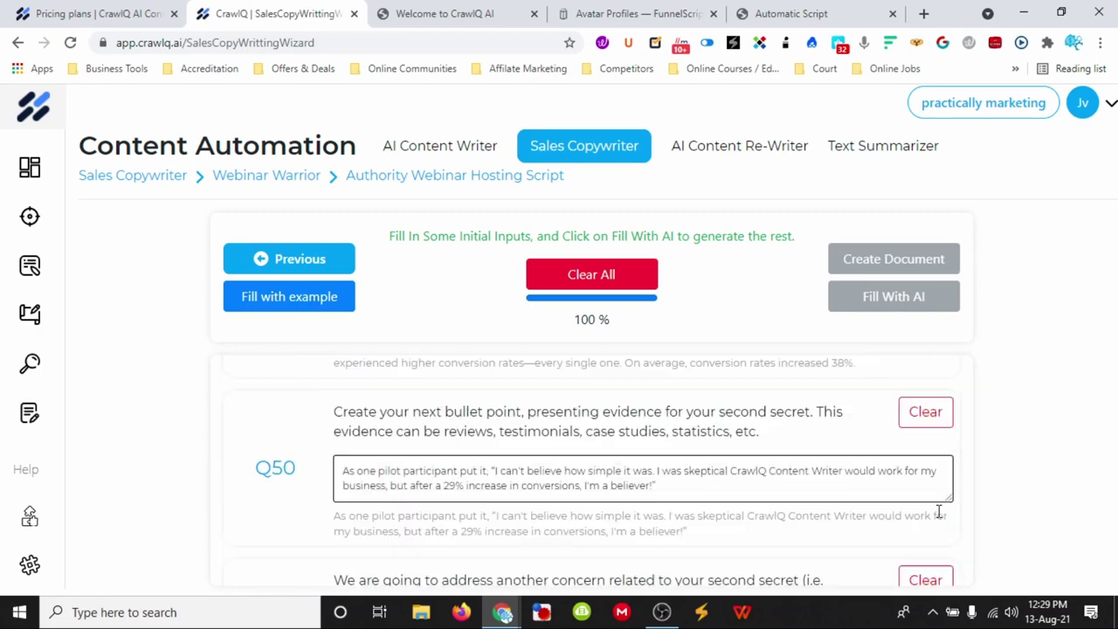
Compare with the Automatic Script dashboard and the FunnelScripts avatar profiles page, and close the Welcome to CrawlQ AI PDF.
{"action": "left_click", "coordinate": [776, 13]}
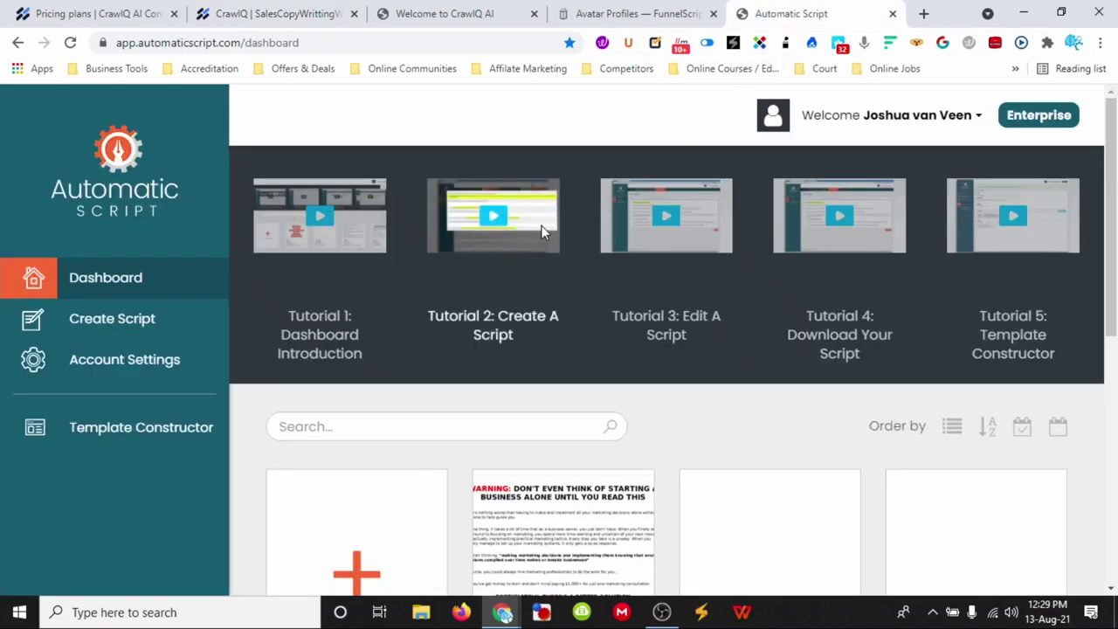
{"action": "left_click", "coordinate": [659, 14]}
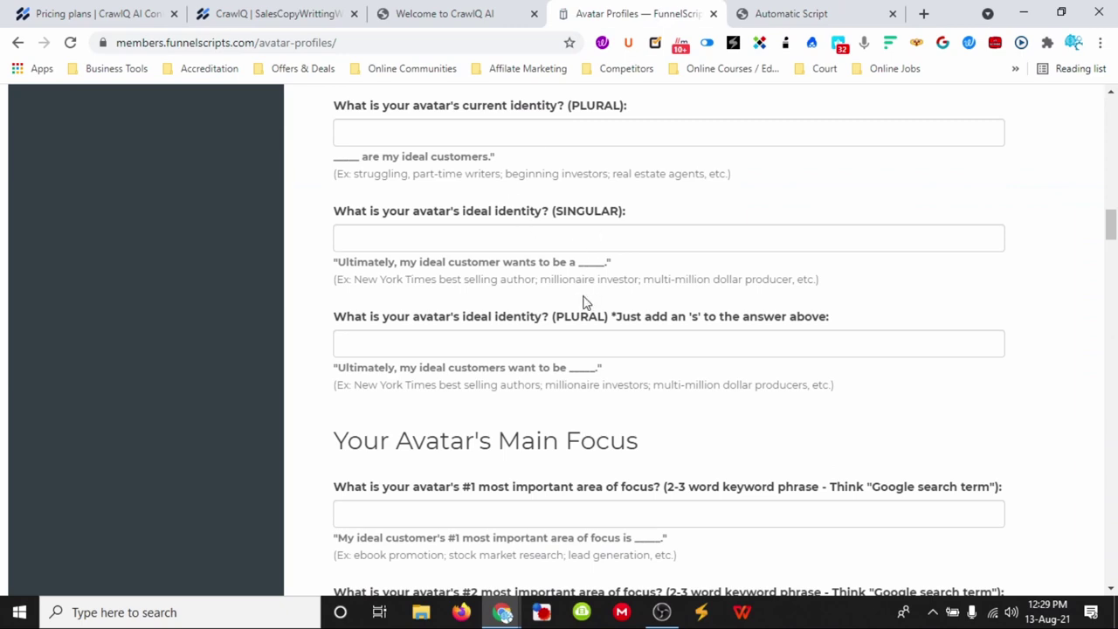
{"action": "scroll", "coordinate": [585, 301], "scroll_direction": "up", "scroll_amount": 15}
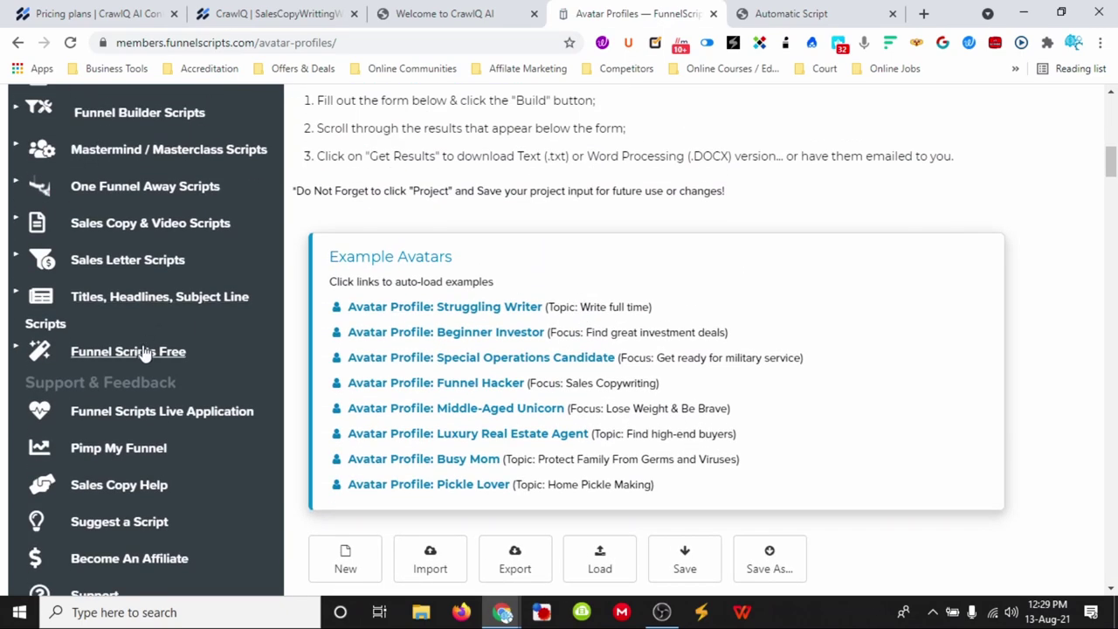
{"action": "left_click", "coordinate": [485, 13]}
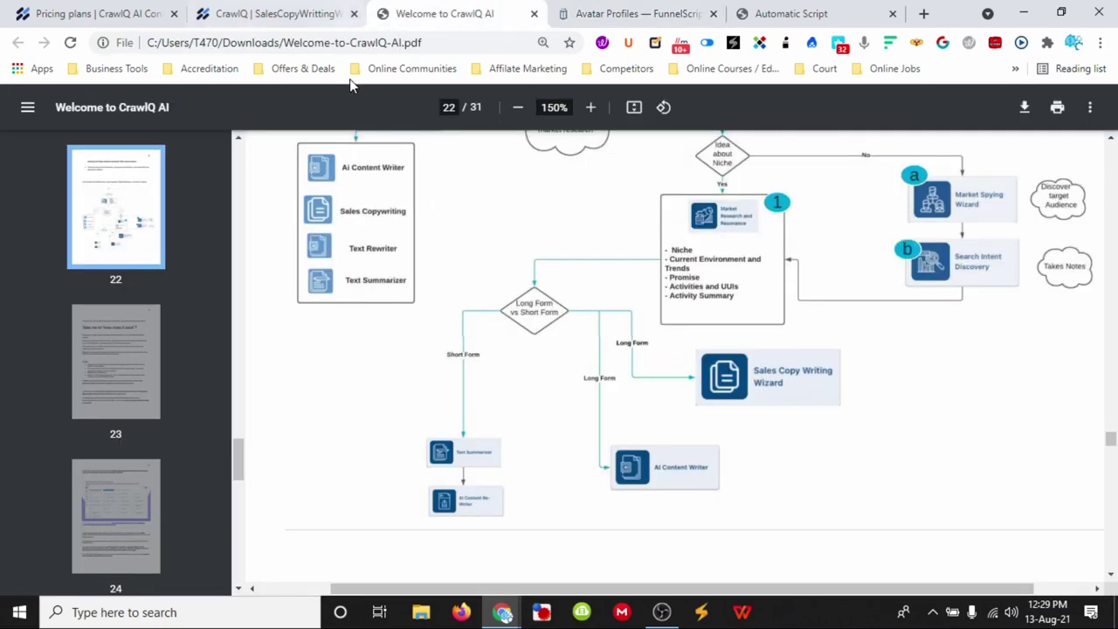
{"action": "left_click", "coordinate": [278, 11]}
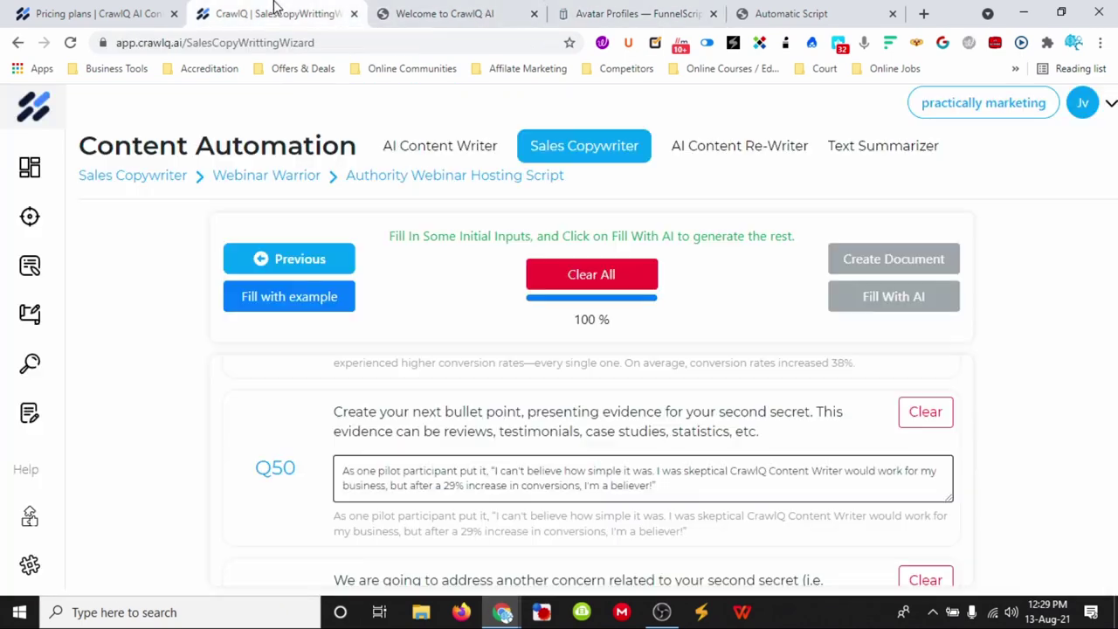
{"action": "left_click", "coordinate": [535, 15]}
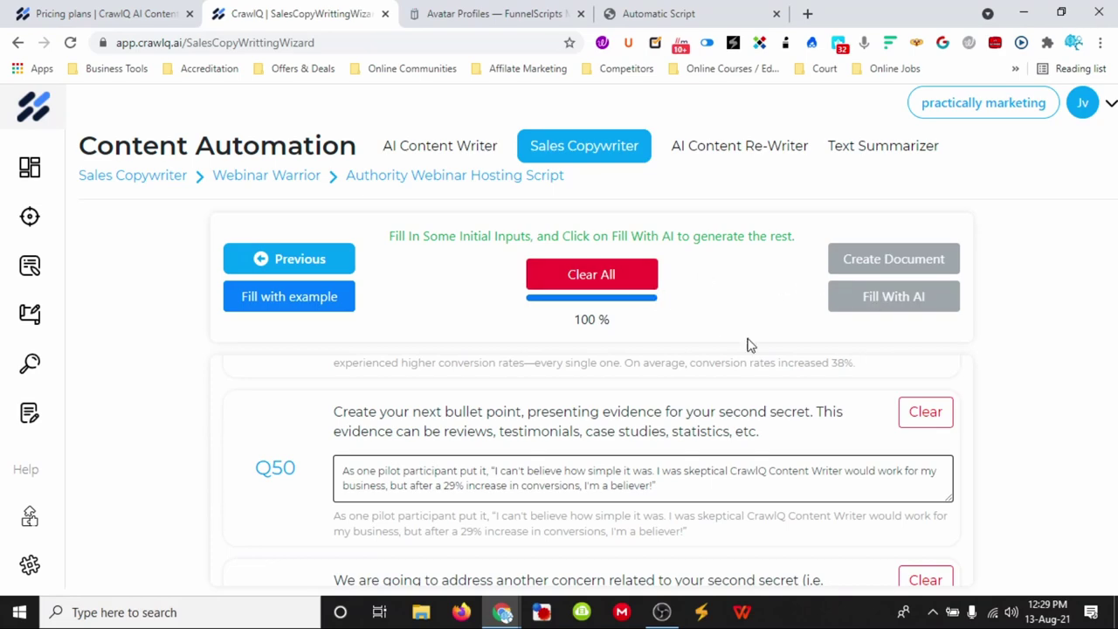
Examine the script questions from Q50 to beyond Q74, clear all example answers, and return to the start of the form.
{"action": "scroll", "coordinate": [754, 367], "scroll_direction": "down", "scroll_amount": 15}
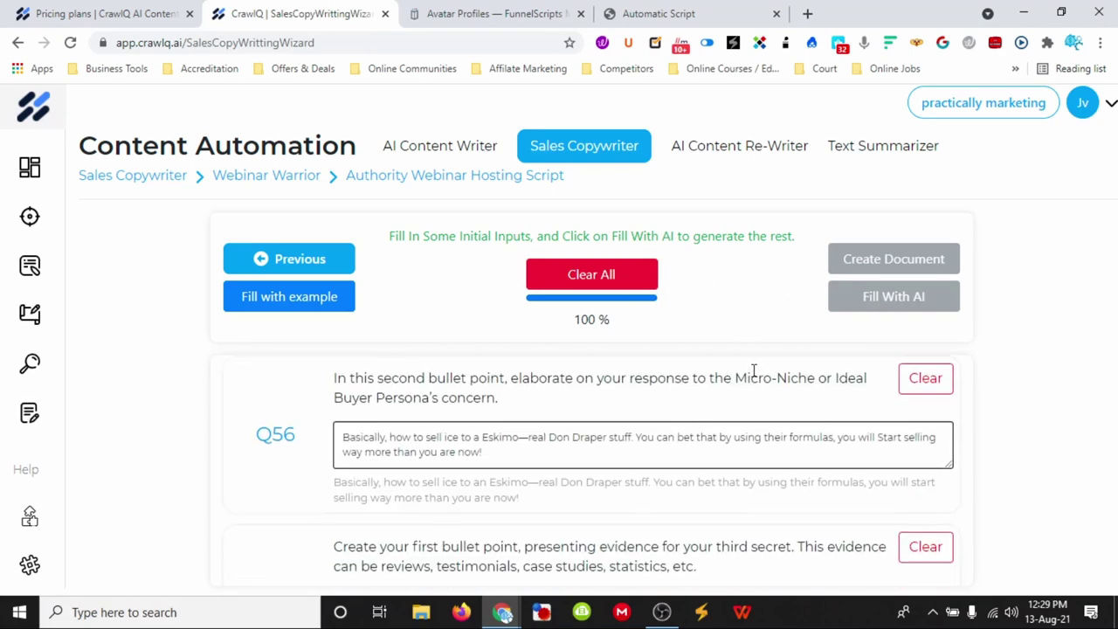
{"action": "scroll", "coordinate": [754, 370], "scroll_direction": "down", "scroll_amount": 15}
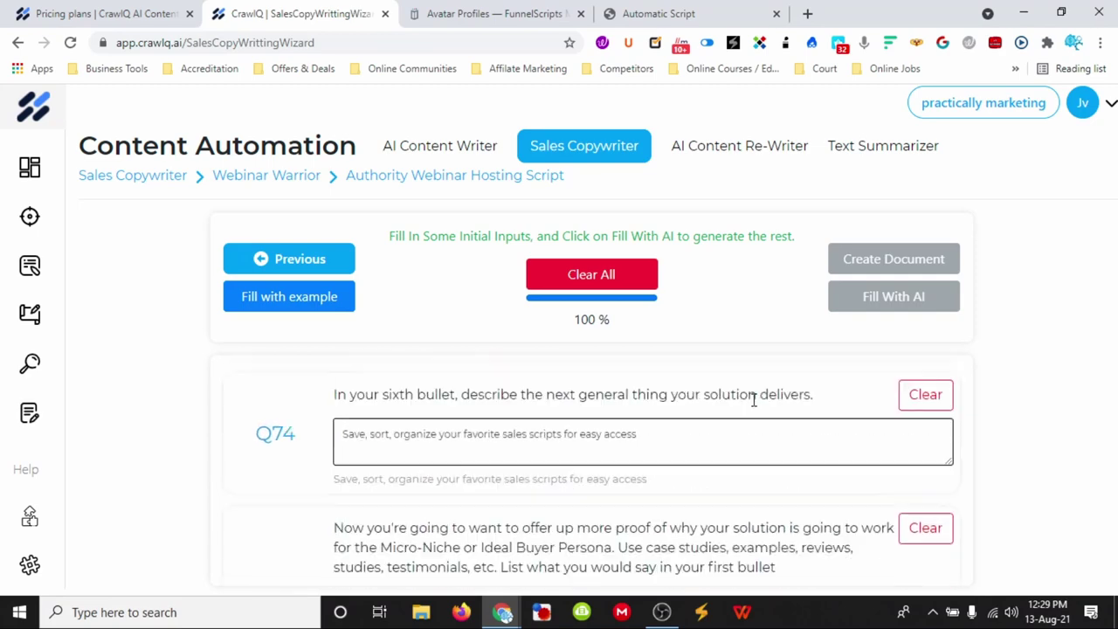
{"action": "scroll", "coordinate": [606, 382], "scroll_direction": "down", "scroll_amount": 3}
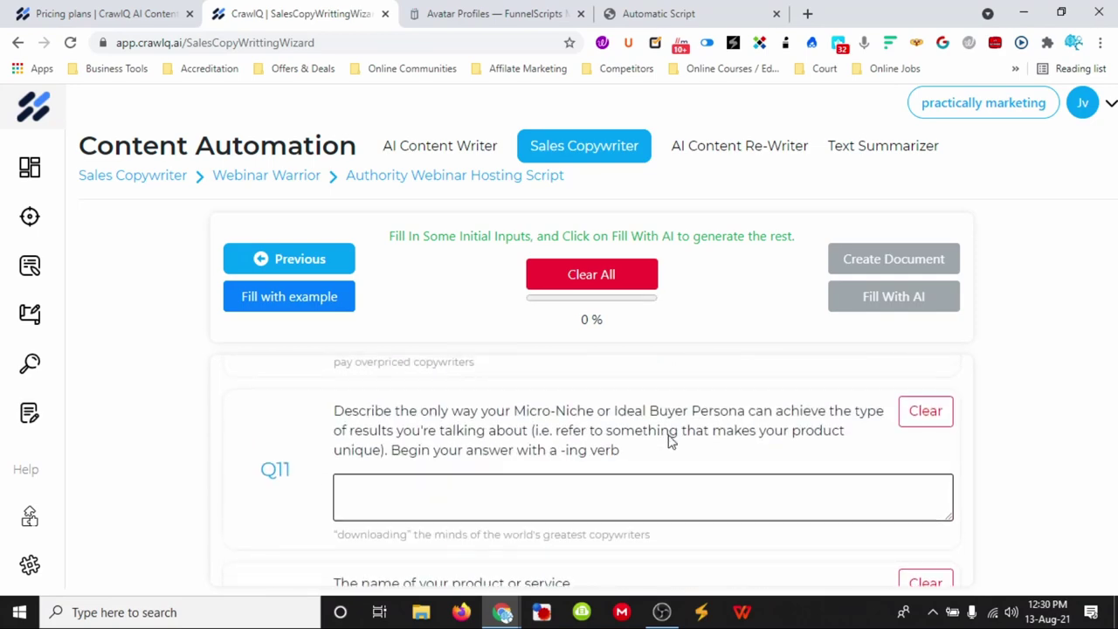
{"action": "scroll", "coordinate": [669, 439], "scroll_direction": "up", "scroll_amount": 10}
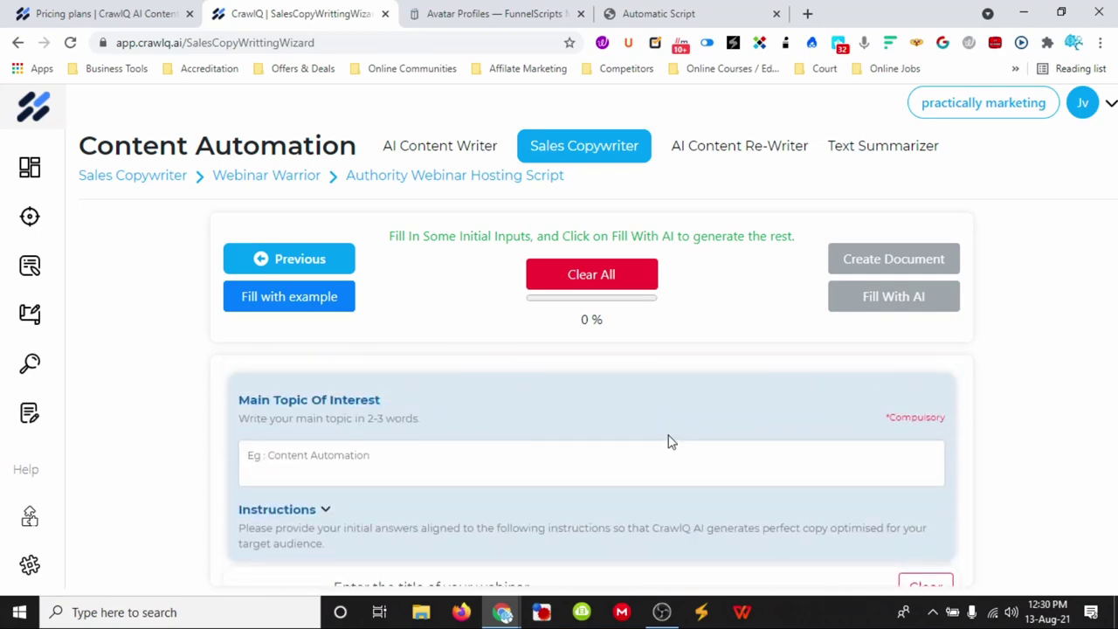
Enter "practical marketing" as the main topic of interest for the webinar script.
{"action": "scroll", "coordinate": [669, 435], "scroll_direction": "down", "scroll_amount": 2}
{"action": "scroll", "coordinate": [670, 435], "scroll_direction": "up", "scroll_amount": 2}
{"action": "type", "text": "d"}
{"action": "key", "text": "BackSpace"}
{"action": "type", "text": "d"}
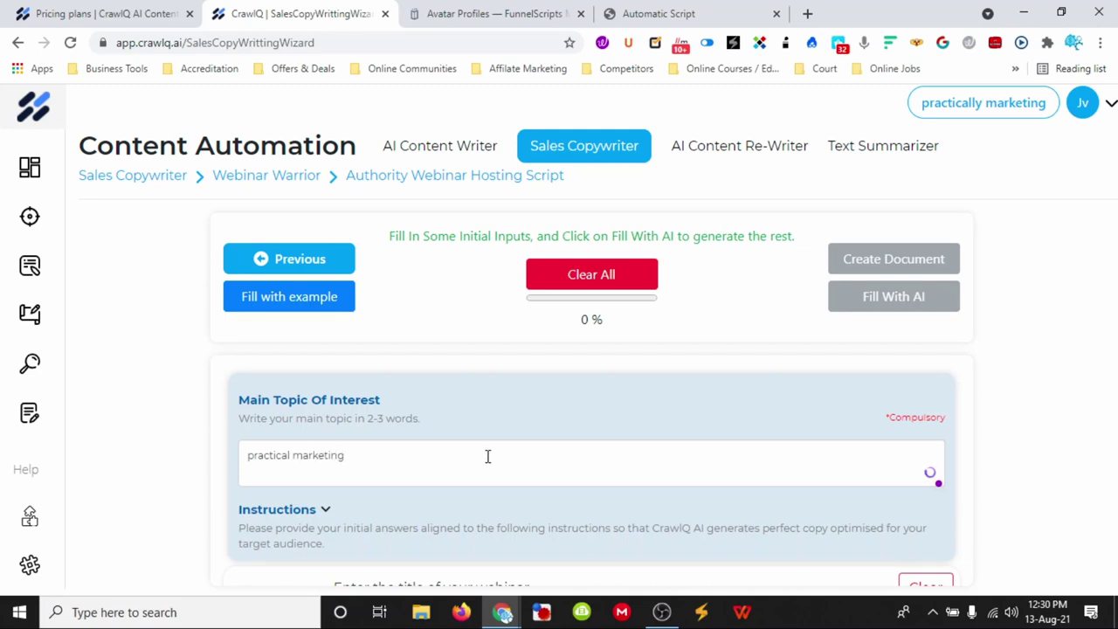
Apply the suggested correction to the misspelled word in the Q1 webinar title answer.
{"action": "scroll", "coordinate": [559, 461], "scroll_direction": "down", "scroll_amount": 2}
{"action": "right_click", "coordinate": [621, 469]}
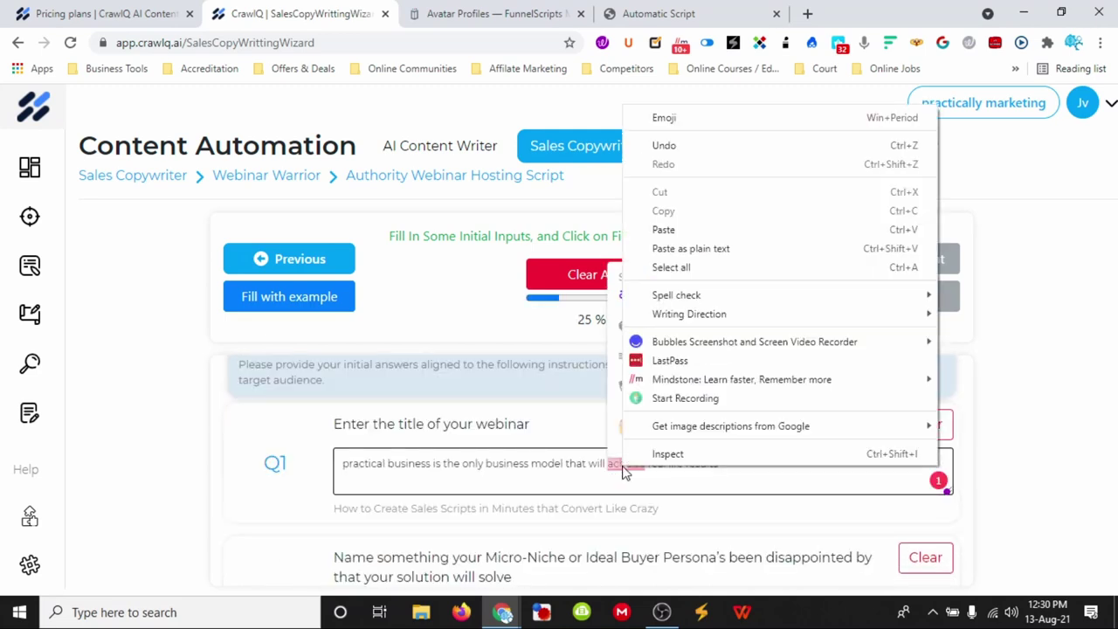
{"action": "key", "text": "Escape"}
{"action": "left_click", "coordinate": [644, 292]}
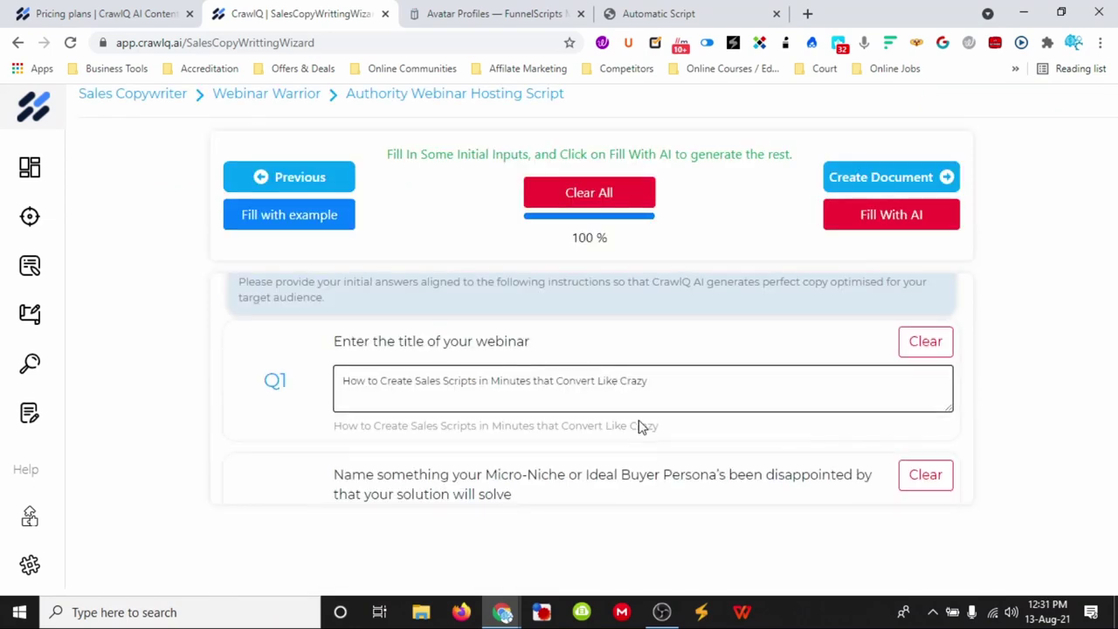
Clear the example answers to Q3, Q4 and Q5 in the webinar script form.
{"action": "scroll", "coordinate": [638, 424], "scroll_direction": "down", "scroll_amount": 3}
{"action": "left_click", "coordinate": [926, 306]}
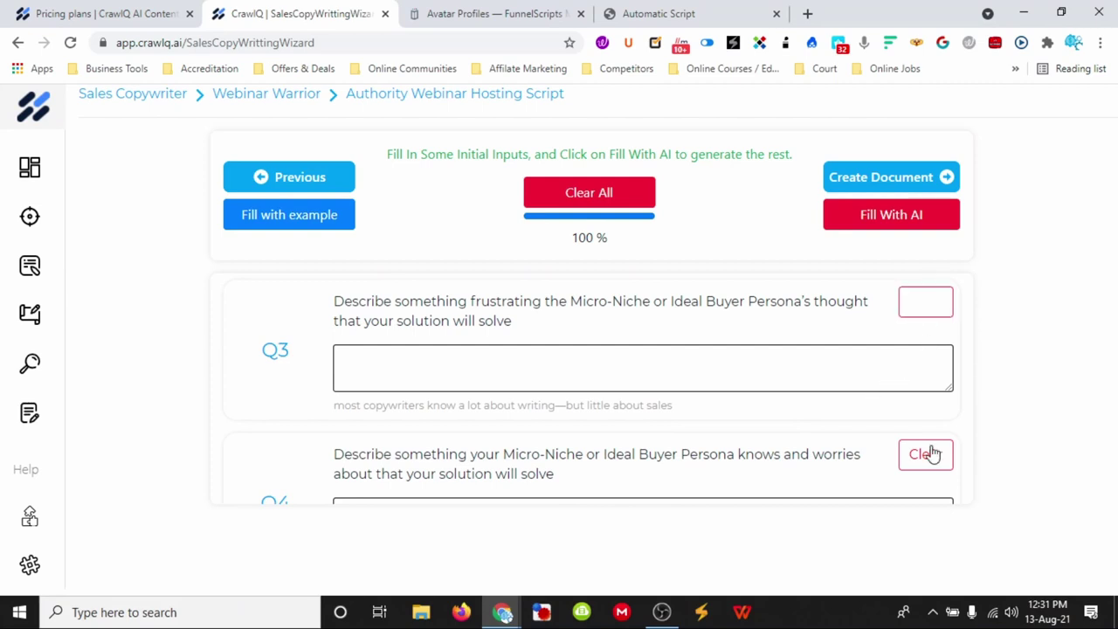
{"action": "left_click", "coordinate": [928, 456]}
{"action": "scroll", "coordinate": [925, 447], "scroll_direction": "down", "scroll_amount": 2}
{"action": "left_click", "coordinate": [926, 445]}
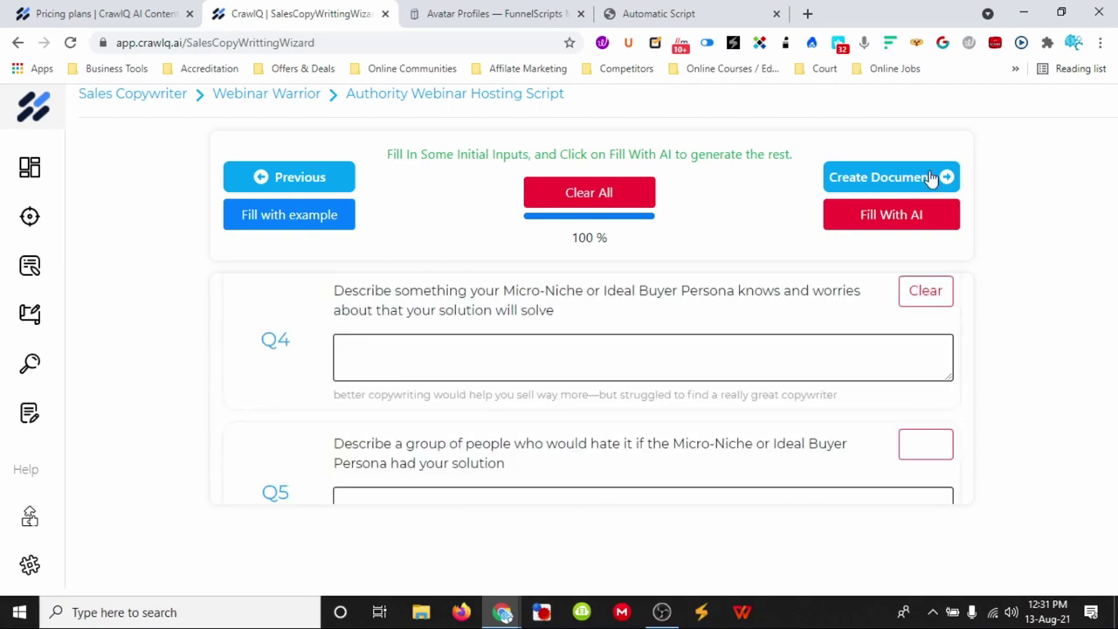
Run Fill With AI for the emptied answers and check Q3 to Q5.
{"action": "left_click", "coordinate": [921, 215]}
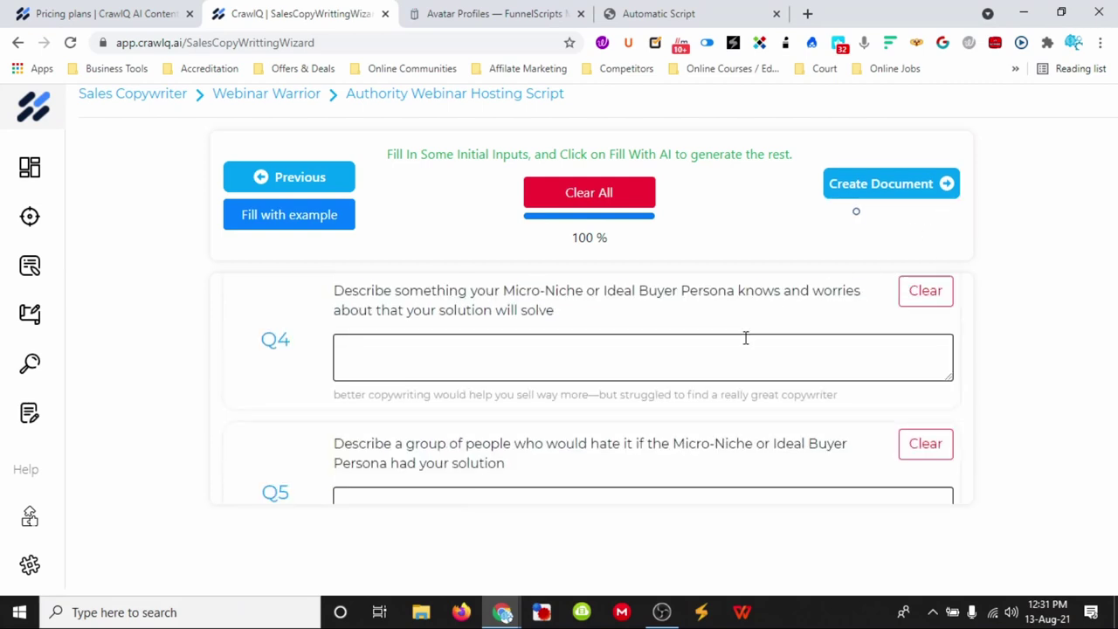
{"action": "scroll", "coordinate": [209, 400], "scroll_direction": "down", "scroll_amount": 1}
{"action": "scroll", "coordinate": [332, 362], "scroll_direction": "down", "scroll_amount": 1}
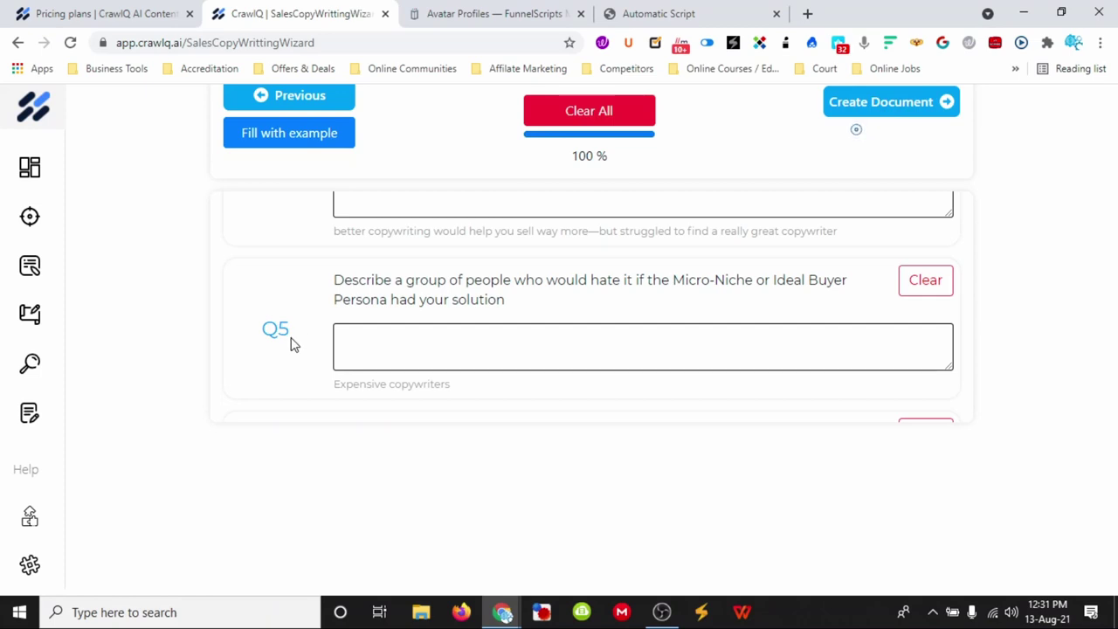
{"action": "scroll", "coordinate": [293, 345], "scroll_direction": "up", "scroll_amount": 3}
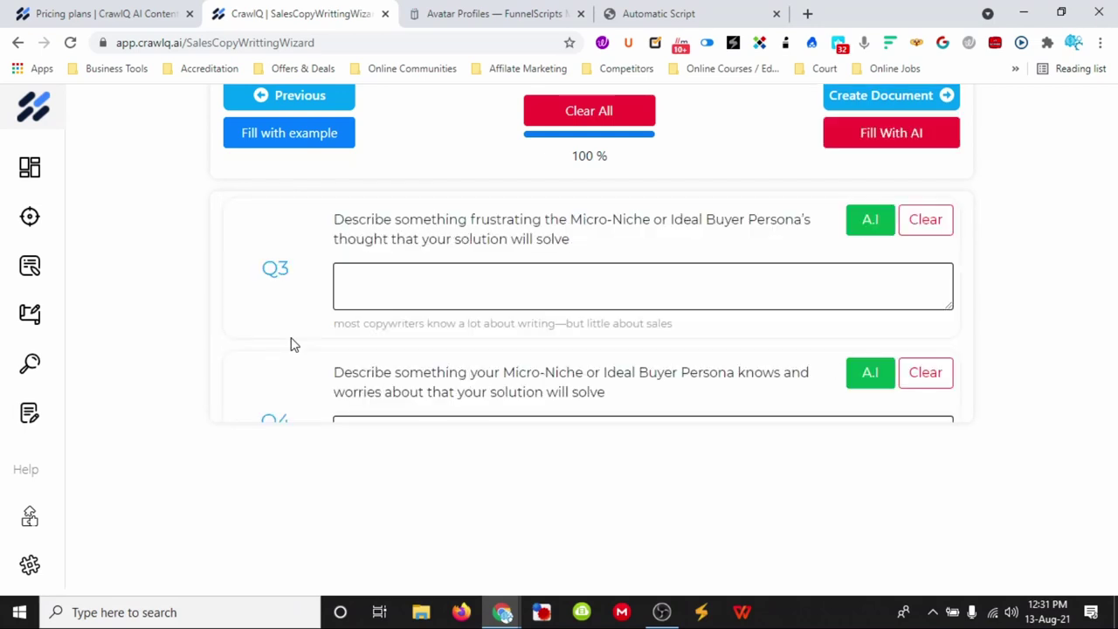
Generate an individual AI answer for Q4 and review the answers from Q3 onward.
{"action": "scroll", "coordinate": [293, 345], "scroll_direction": "down", "scroll_amount": 1}
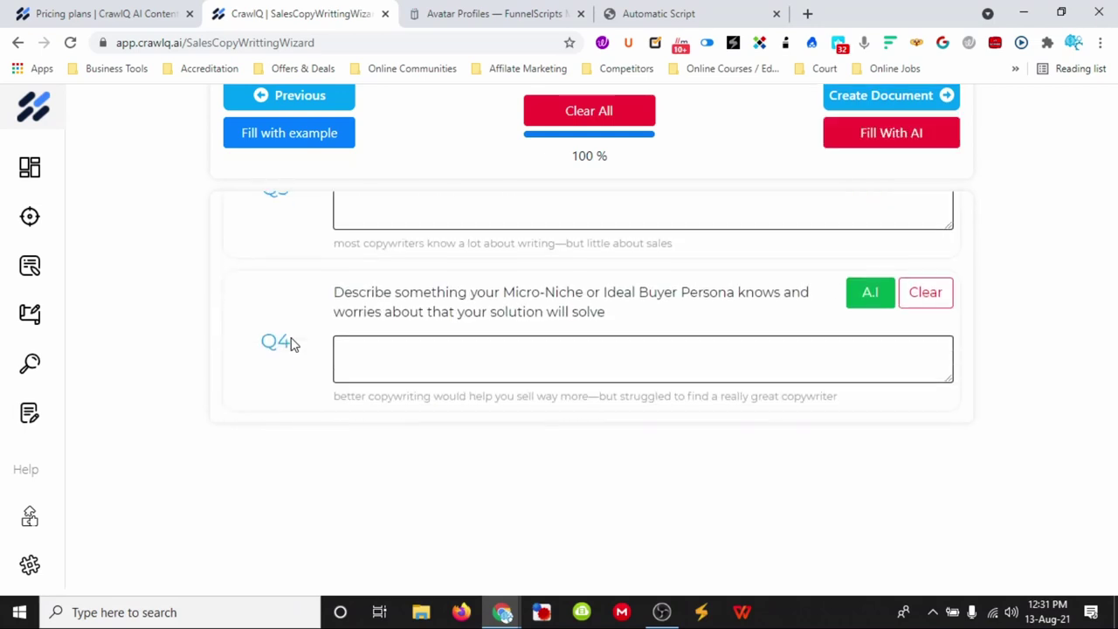
{"action": "left_click", "coordinate": [869, 297]}
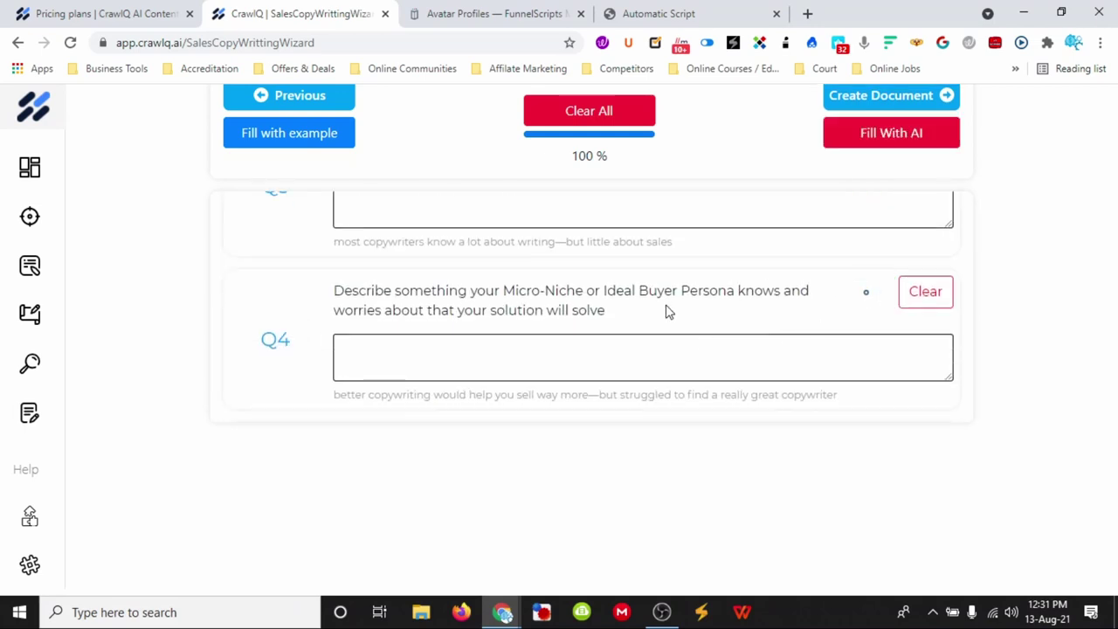
{"action": "scroll", "coordinate": [522, 357], "scroll_direction": "up", "scroll_amount": 1}
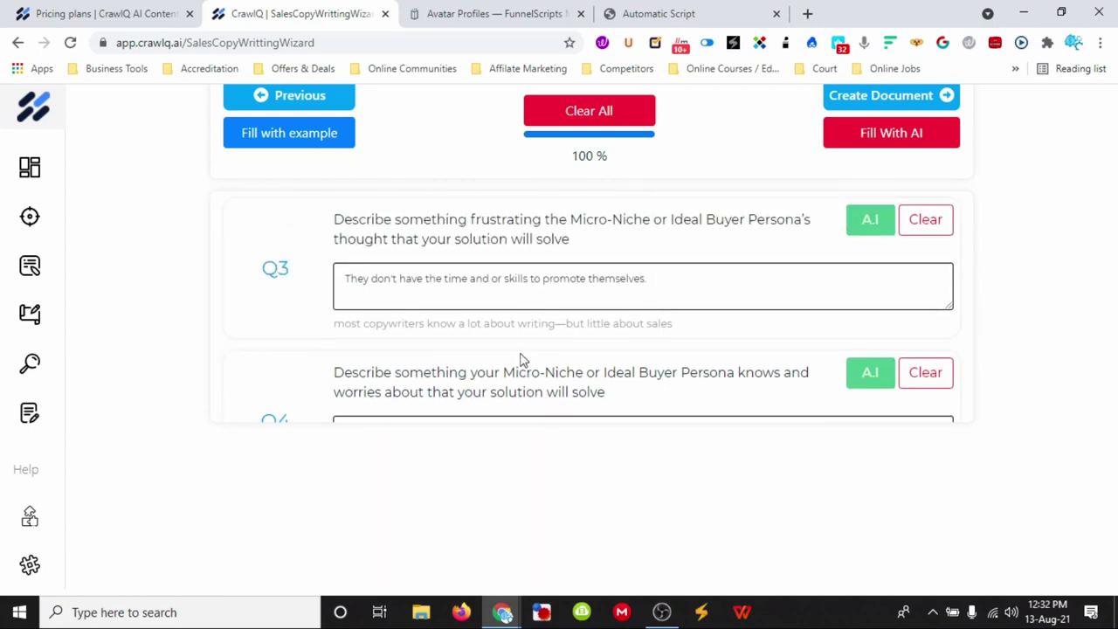
Try to create the document from the filled-in webinar script answers.
{"action": "scroll", "coordinate": [529, 350], "scroll_direction": "down", "scroll_amount": 1}
{"action": "scroll", "coordinate": [583, 350], "scroll_direction": "up", "scroll_amount": 1}
{"action": "scroll", "coordinate": [489, 309], "scroll_direction": "up", "scroll_amount": 3}
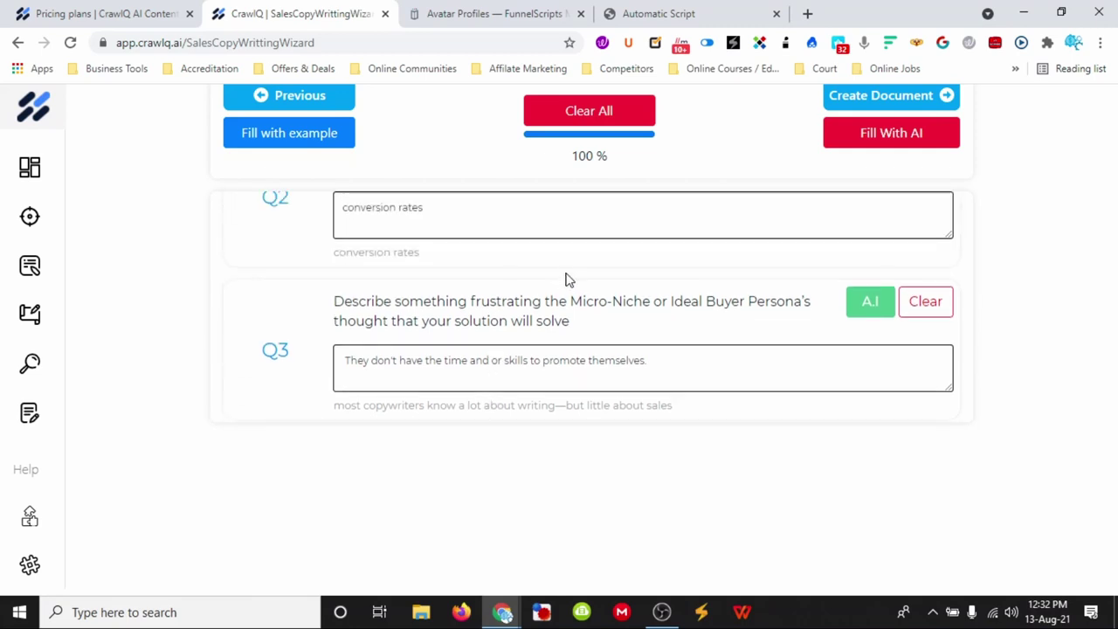
{"action": "scroll", "coordinate": [1004, 252], "scroll_direction": "up", "scroll_amount": 5}
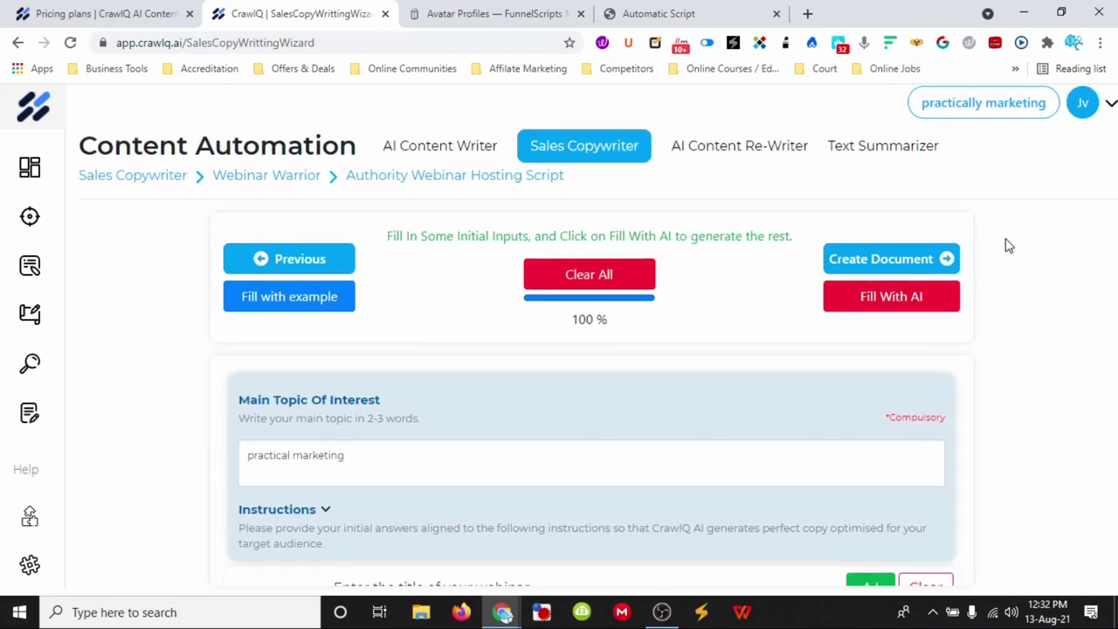
{"action": "left_click", "coordinate": [893, 260]}
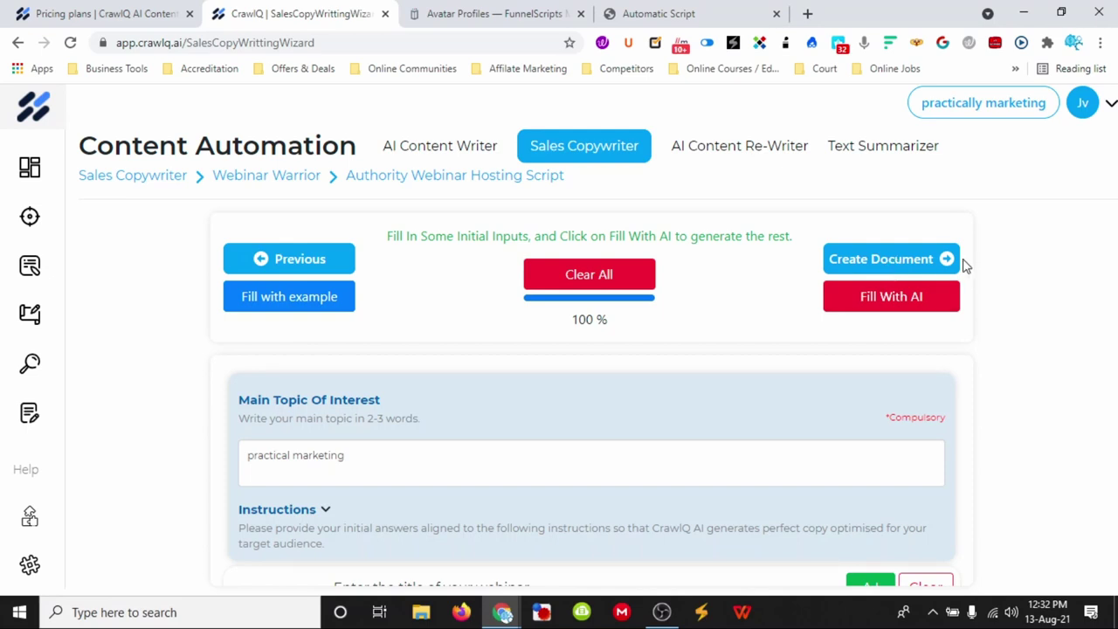
Set the main topic of interest to "practical marketing is essential for any business to be successful.".
{"action": "left_click", "coordinate": [443, 455]}
{"action": "type", "text": "practical market"}
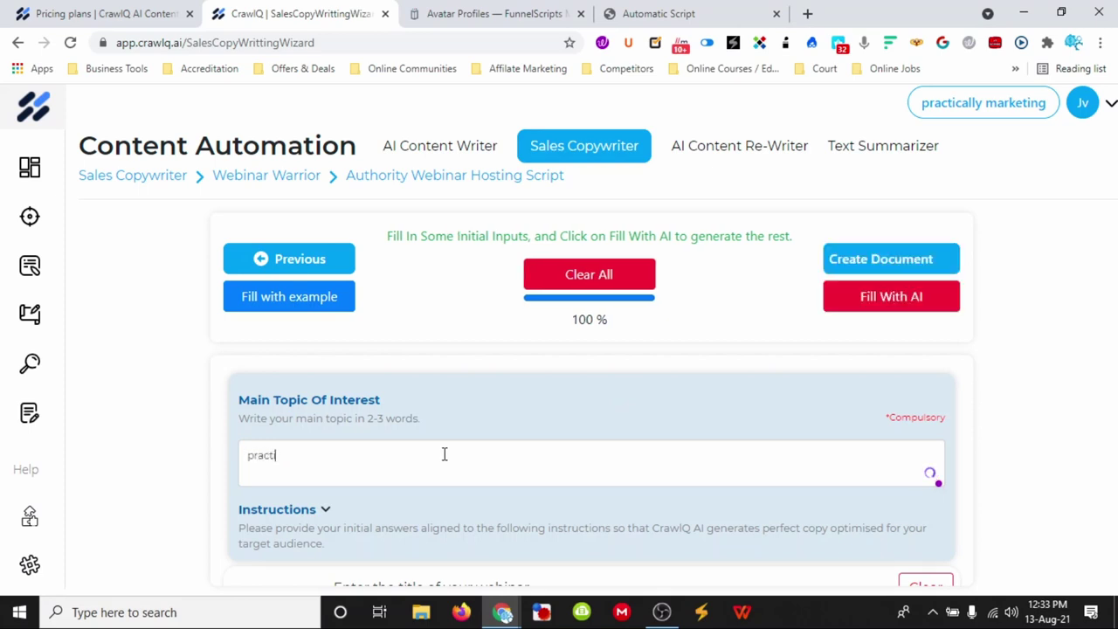
{"action": "type", "text": "ing is"}
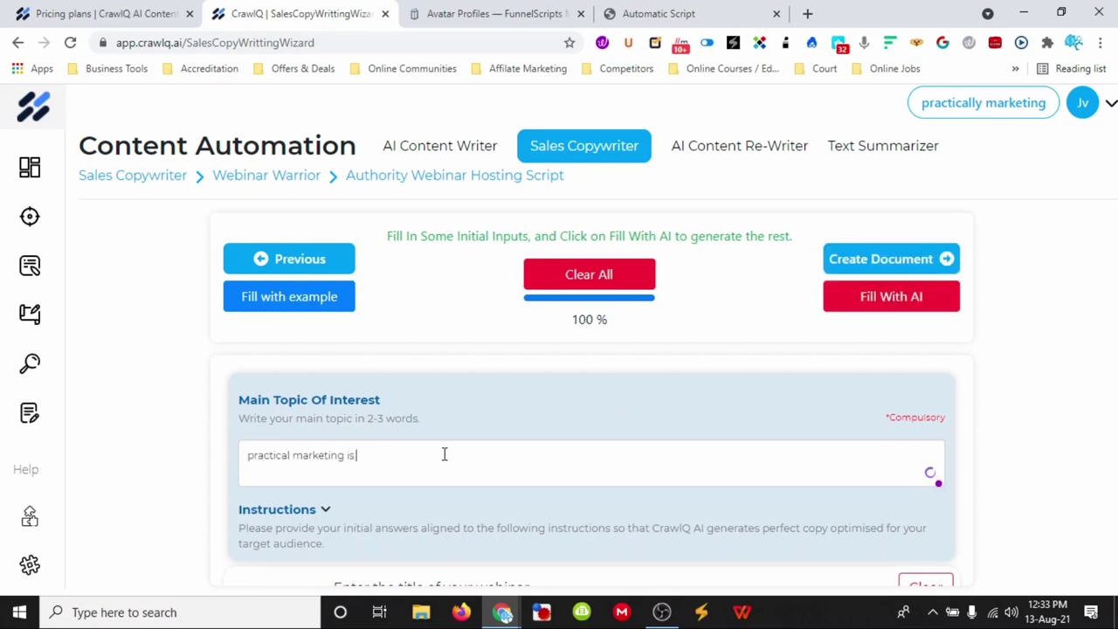
{"action": "type", "text": " essential for any busine"}
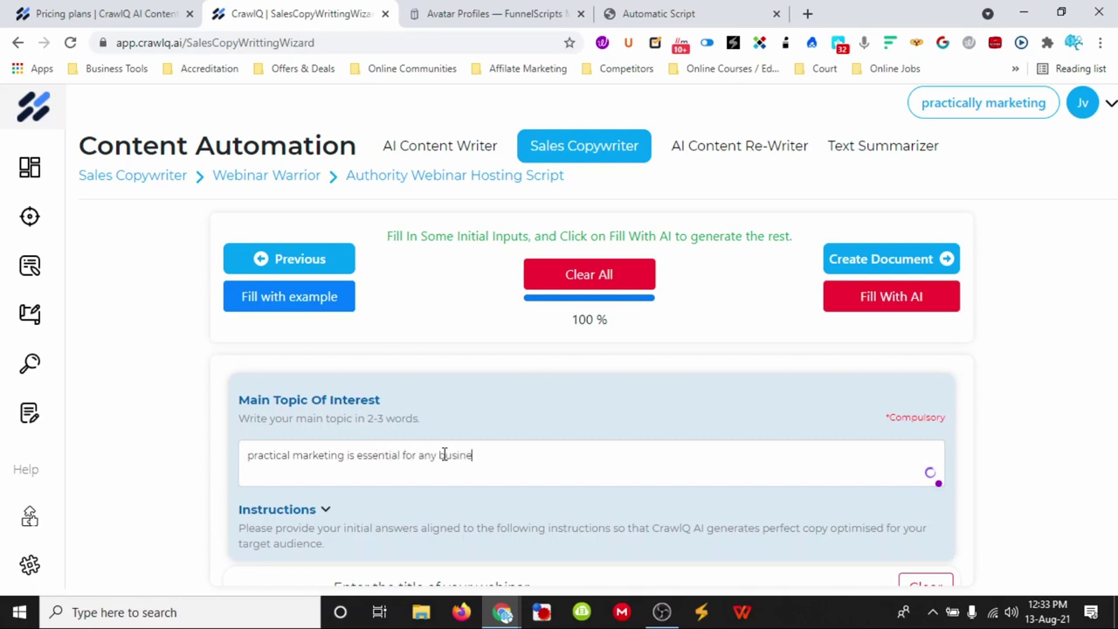
{"action": "type", "text": "ss to be successful."}
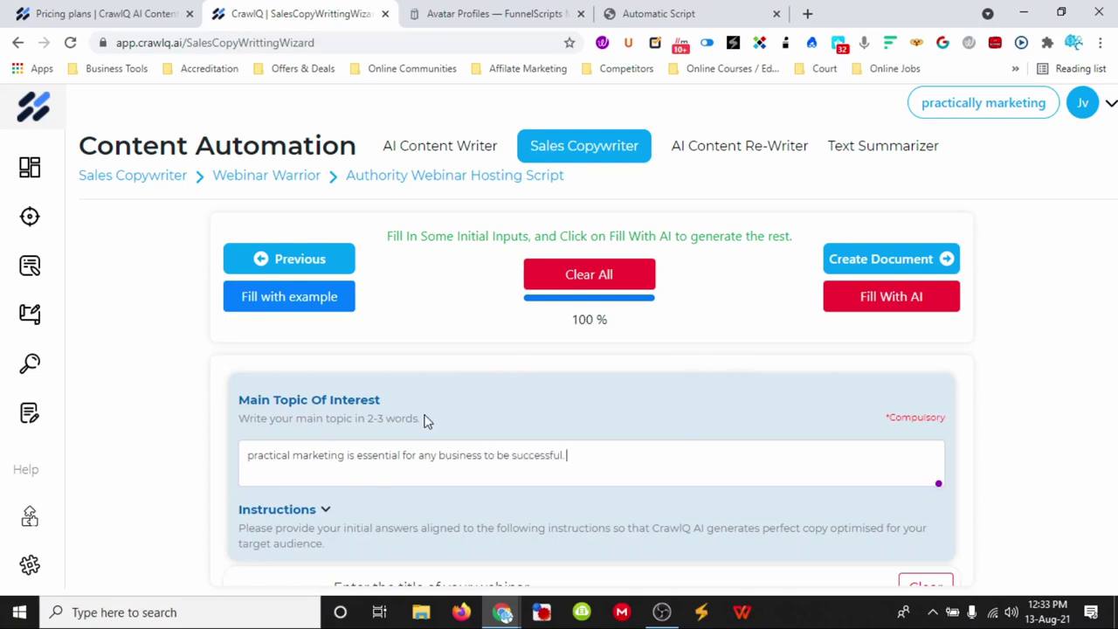
Check the webinar title answer and create the document from the completed form.
{"action": "scroll", "coordinate": [366, 449], "scroll_direction": "down", "scroll_amount": 2}
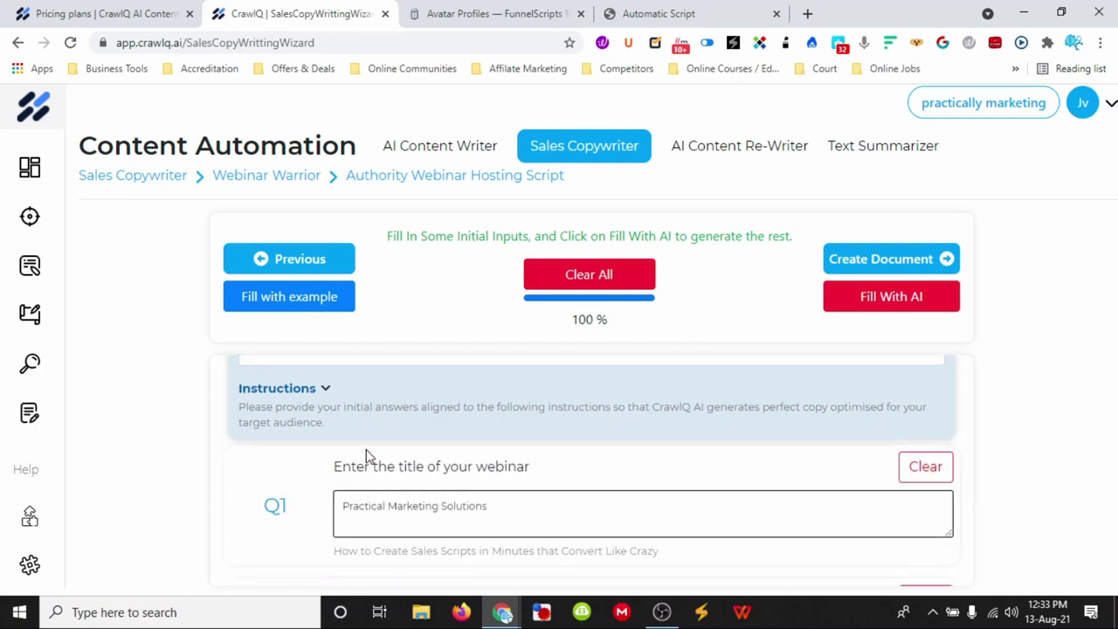
{"action": "scroll", "coordinate": [761, 320], "scroll_direction": "up", "scroll_amount": 2}
{"action": "left_click", "coordinate": [884, 257]}
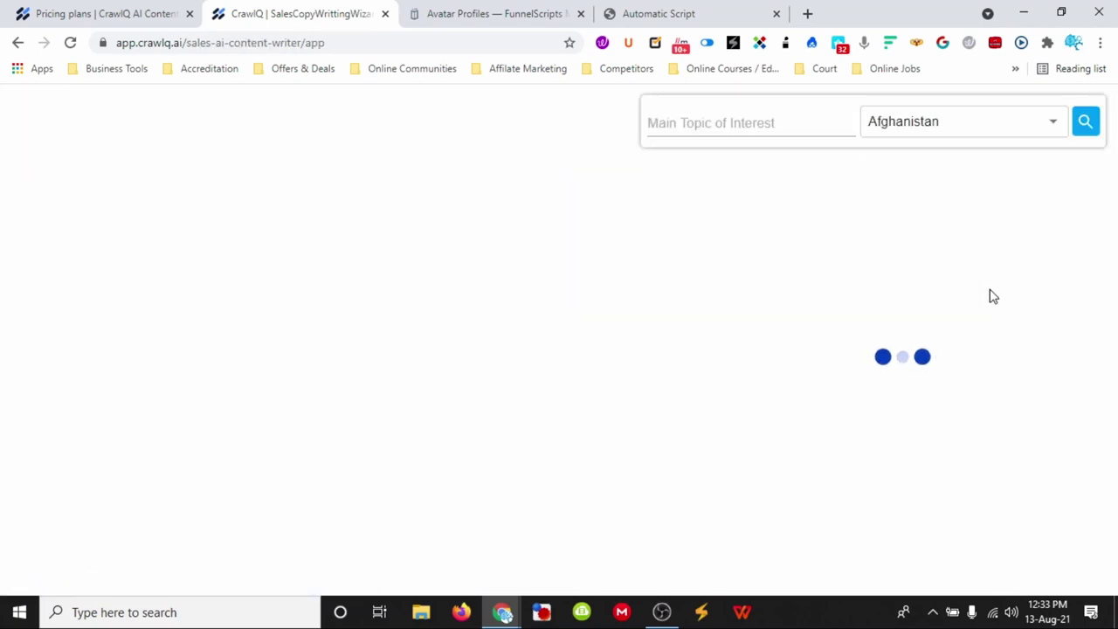
Set the research country beside the generated document to United States of America.
{"action": "left_click", "coordinate": [1043, 125]}
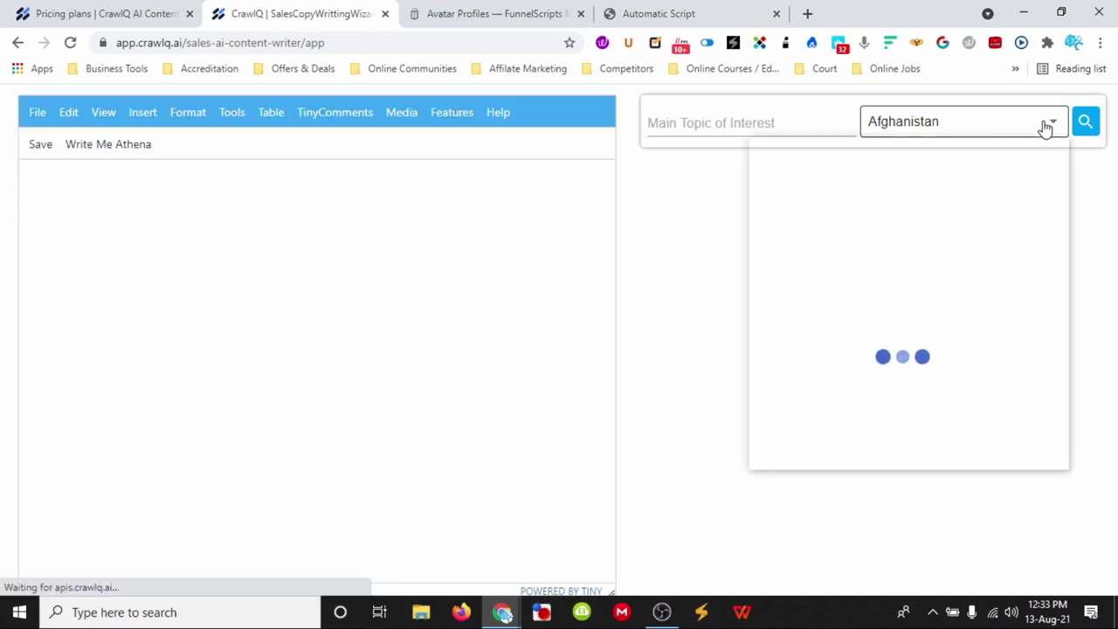
{"action": "scroll", "coordinate": [869, 293], "scroll_direction": "down", "scroll_amount": 6}
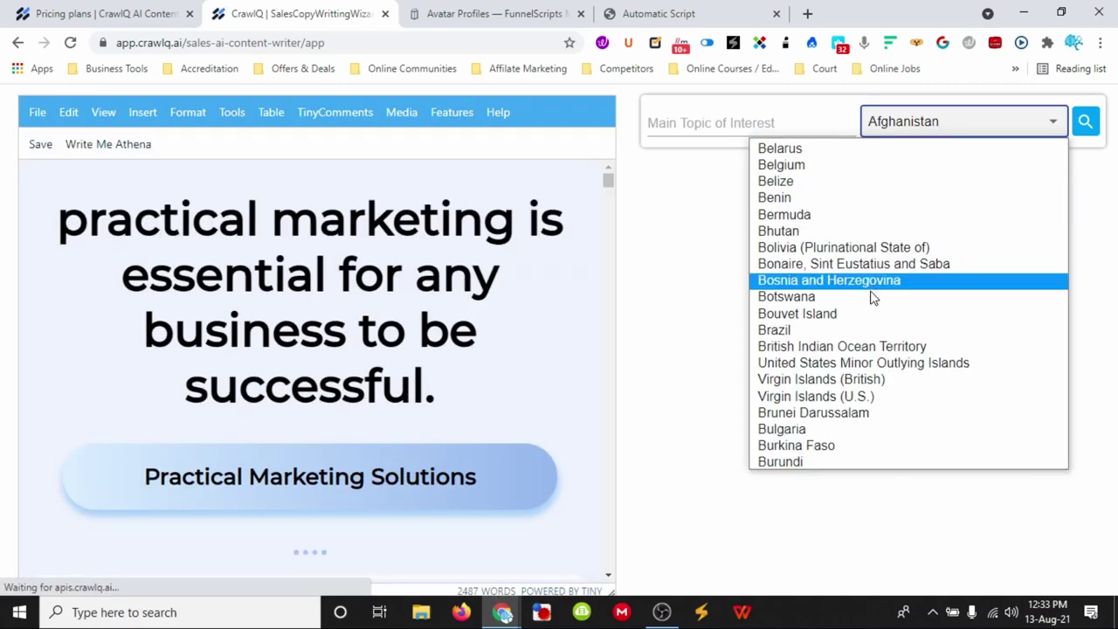
{"action": "scroll", "coordinate": [858, 288], "scroll_direction": "up", "scroll_amount": 6}
{"action": "scroll", "coordinate": [859, 304], "scroll_direction": "down", "scroll_amount": 6}
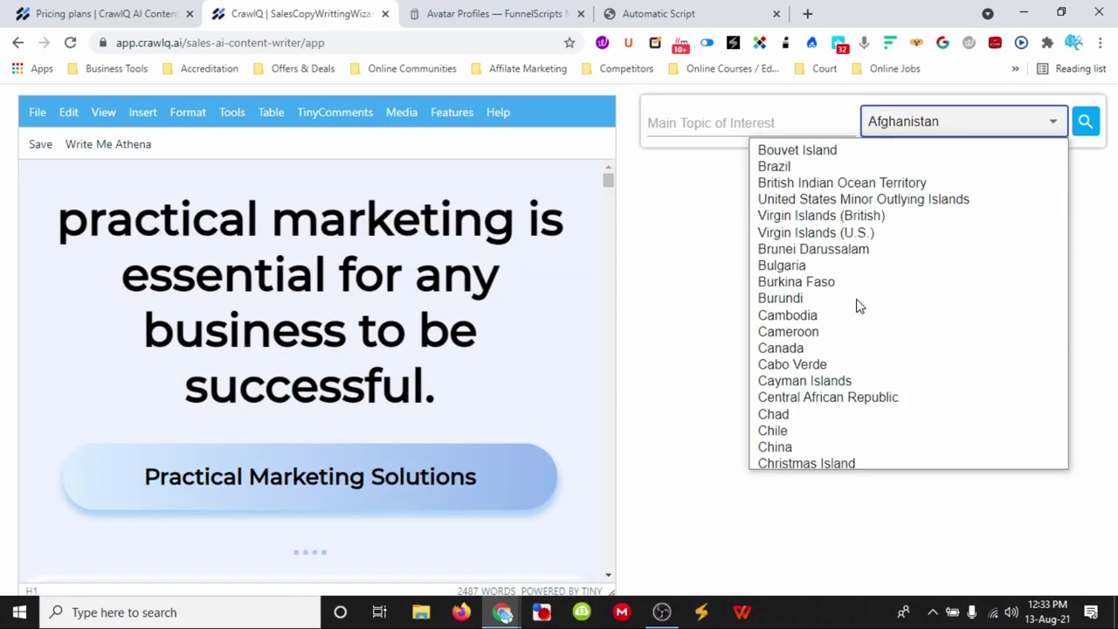
{"action": "scroll", "coordinate": [858, 304], "scroll_direction": "up", "scroll_amount": 2}
{"action": "scroll", "coordinate": [858, 304], "scroll_direction": "up", "scroll_amount": 2}
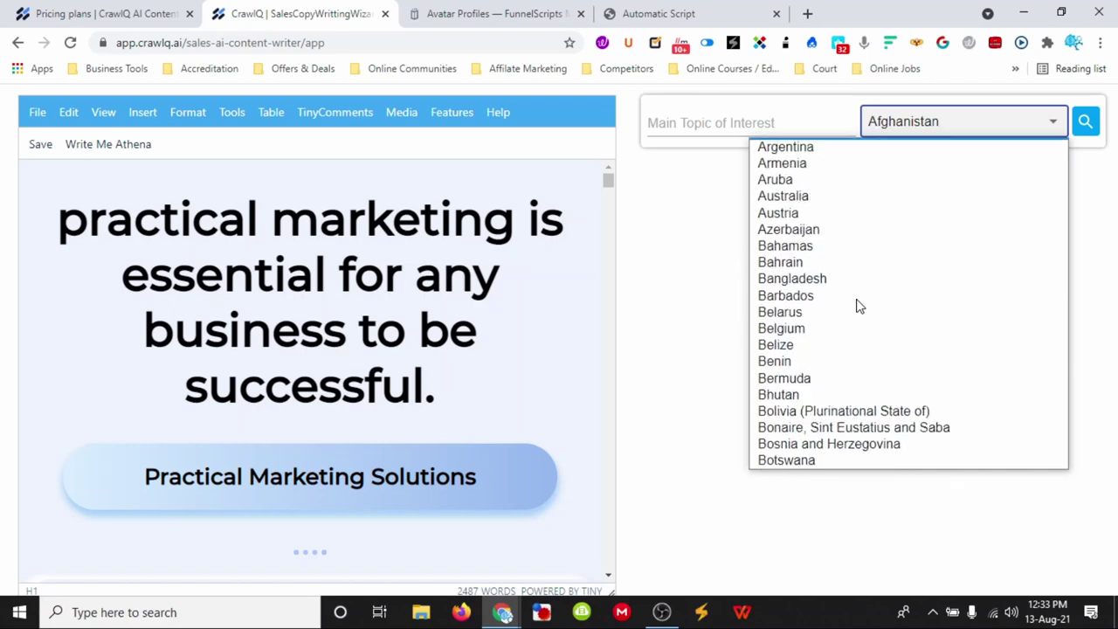
{"action": "scroll", "coordinate": [858, 306], "scroll_direction": "down", "scroll_amount": 4}
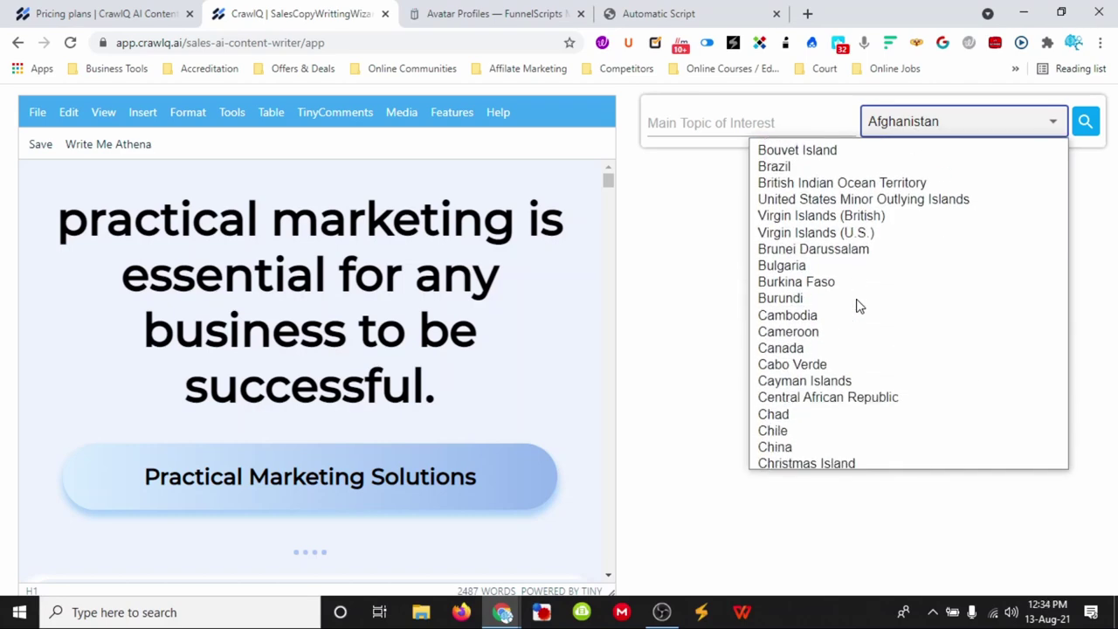
{"action": "scroll", "coordinate": [865, 394], "scroll_direction": "down", "scroll_amount": 20}
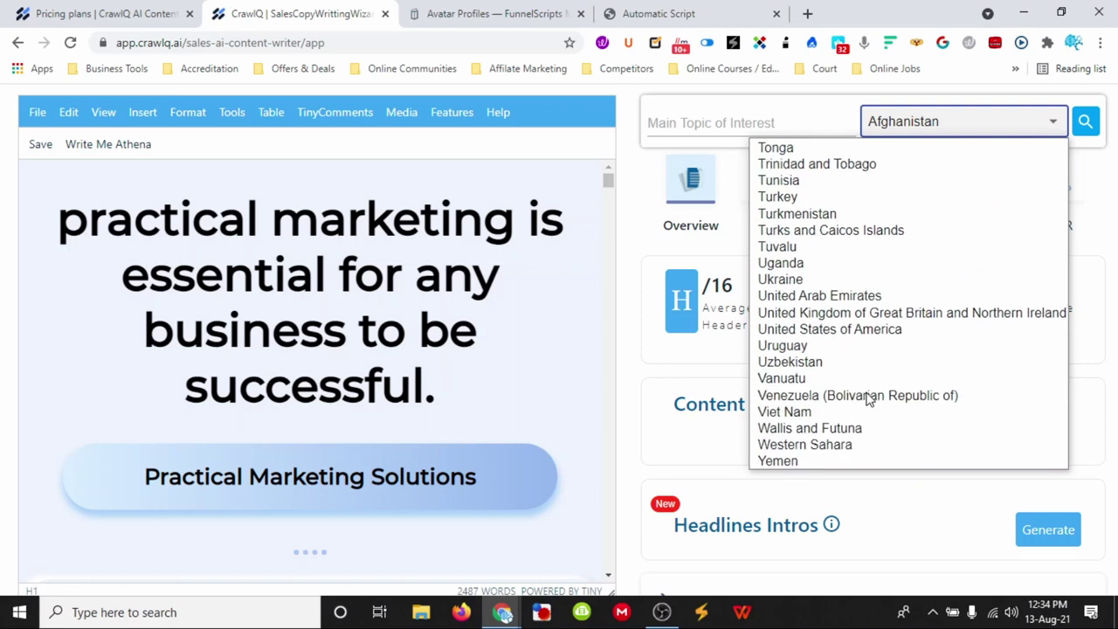
{"action": "left_click", "coordinate": [839, 328]}
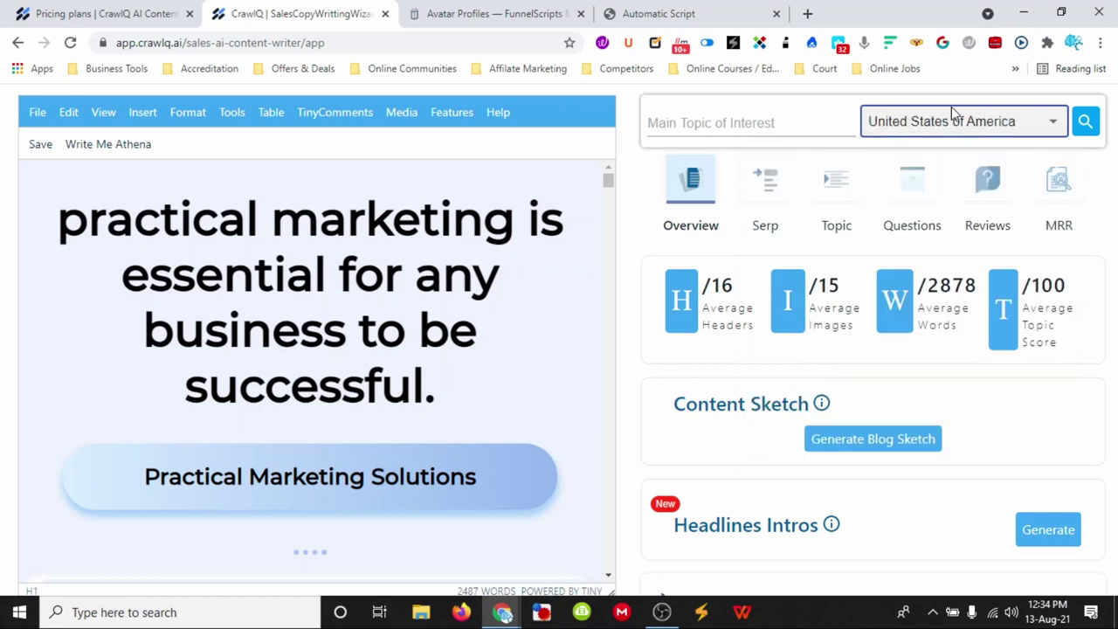
{"action": "left_click", "coordinate": [631, 163]}
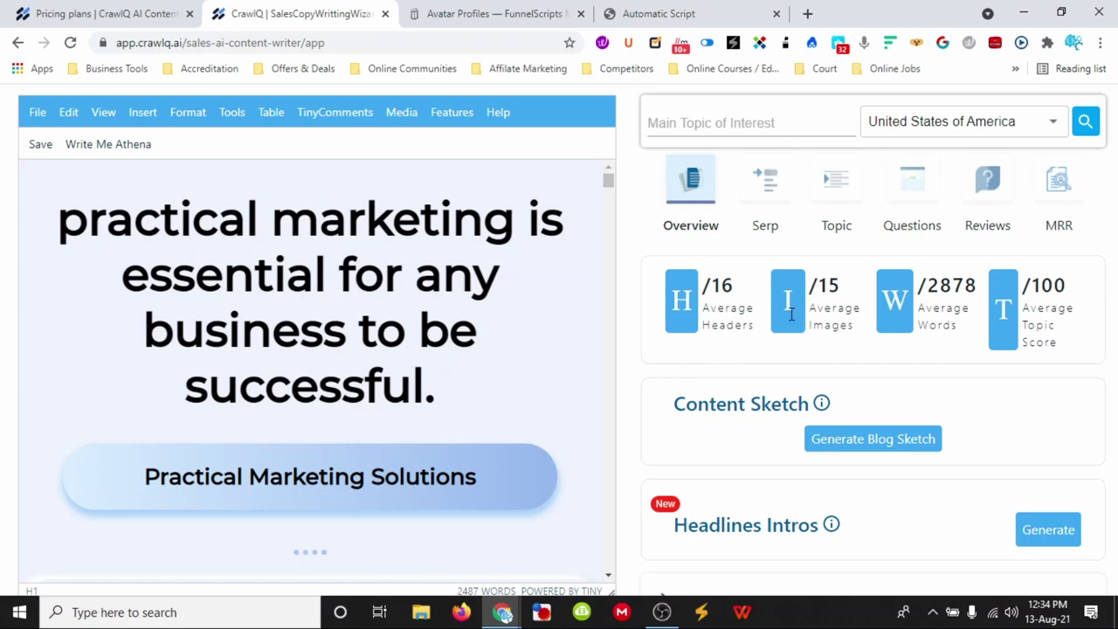
Read through the generated webinar script, from the Welcome / Intro section through the webinar goal and background sections.
{"action": "scroll", "coordinate": [475, 334], "scroll_direction": "down", "scroll_amount": 6}
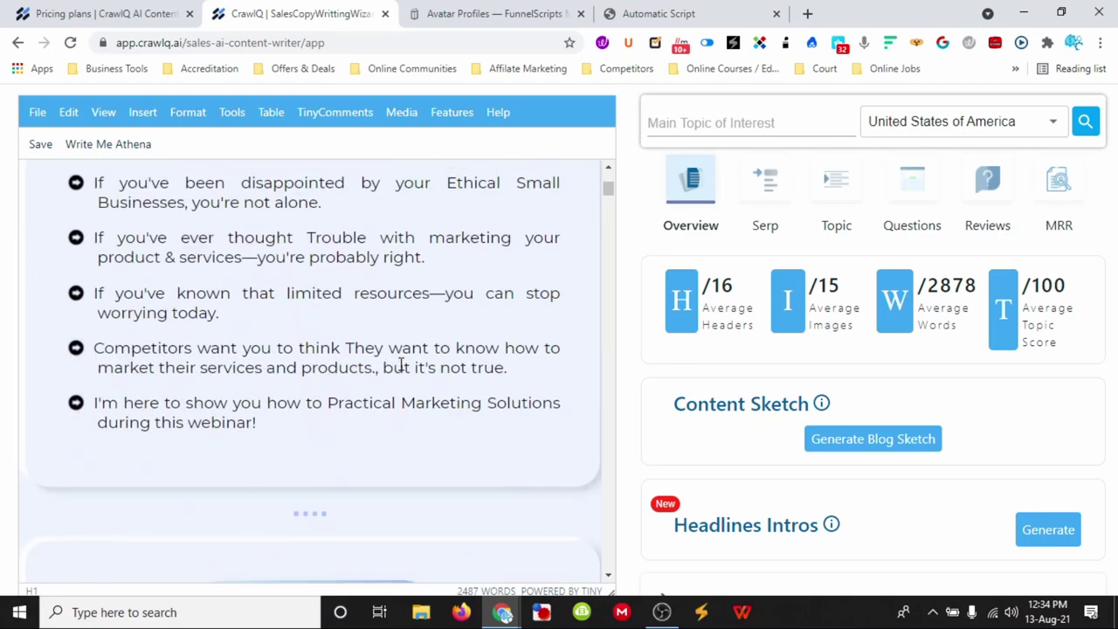
{"action": "scroll", "coordinate": [401, 364], "scroll_direction": "up", "scroll_amount": 3}
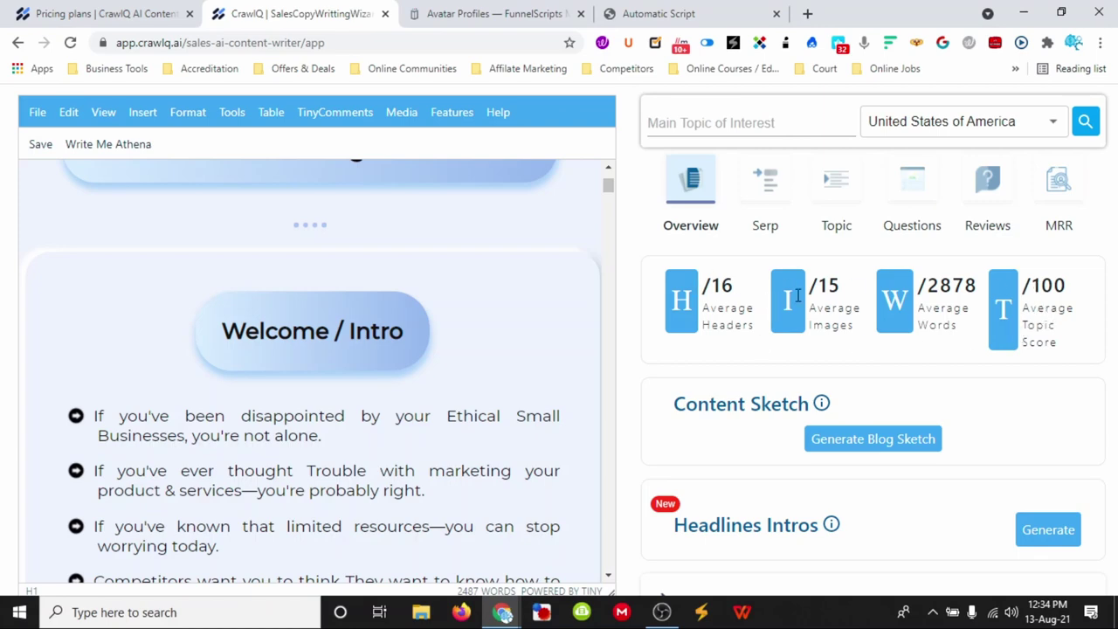
{"action": "scroll", "coordinate": [338, 362], "scroll_direction": "down", "scroll_amount": 1}
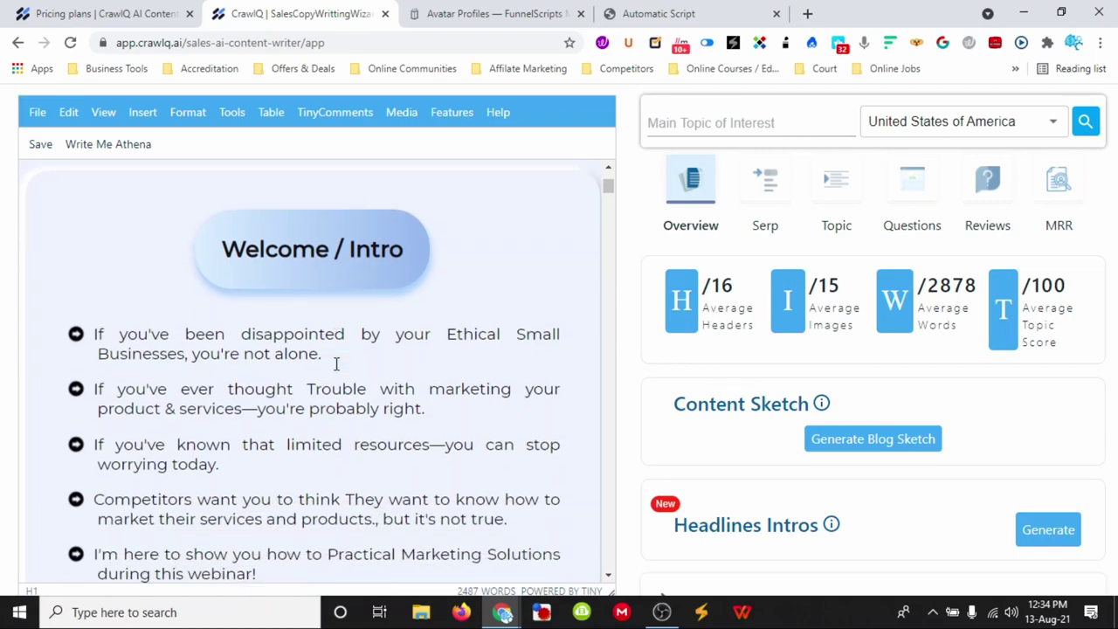
{"action": "scroll", "coordinate": [390, 386], "scroll_direction": "down", "scroll_amount": 6}
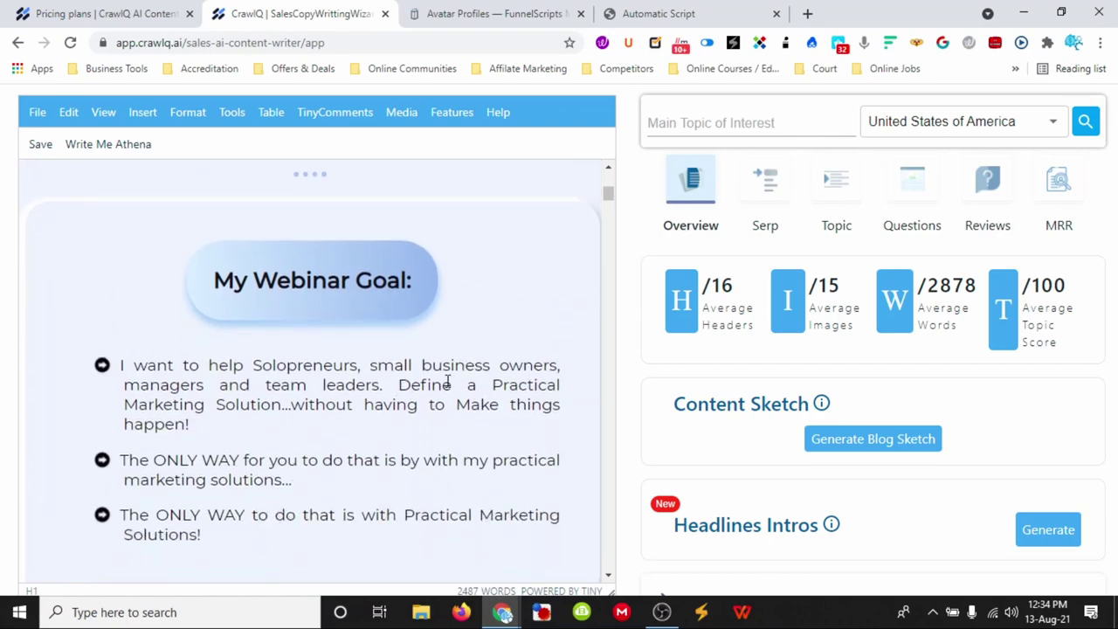
{"action": "scroll", "coordinate": [447, 382], "scroll_direction": "down", "scroll_amount": 2}
{"action": "scroll", "coordinate": [447, 381], "scroll_direction": "down", "scroll_amount": 10}
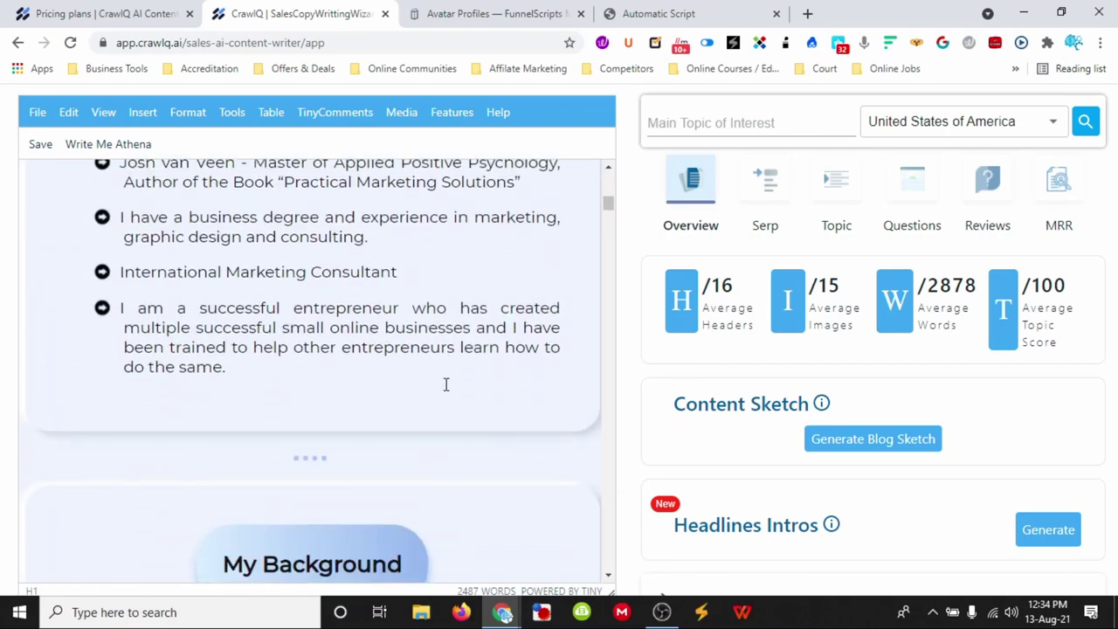
{"action": "scroll", "coordinate": [445, 384], "scroll_direction": "down", "scroll_amount": 7}
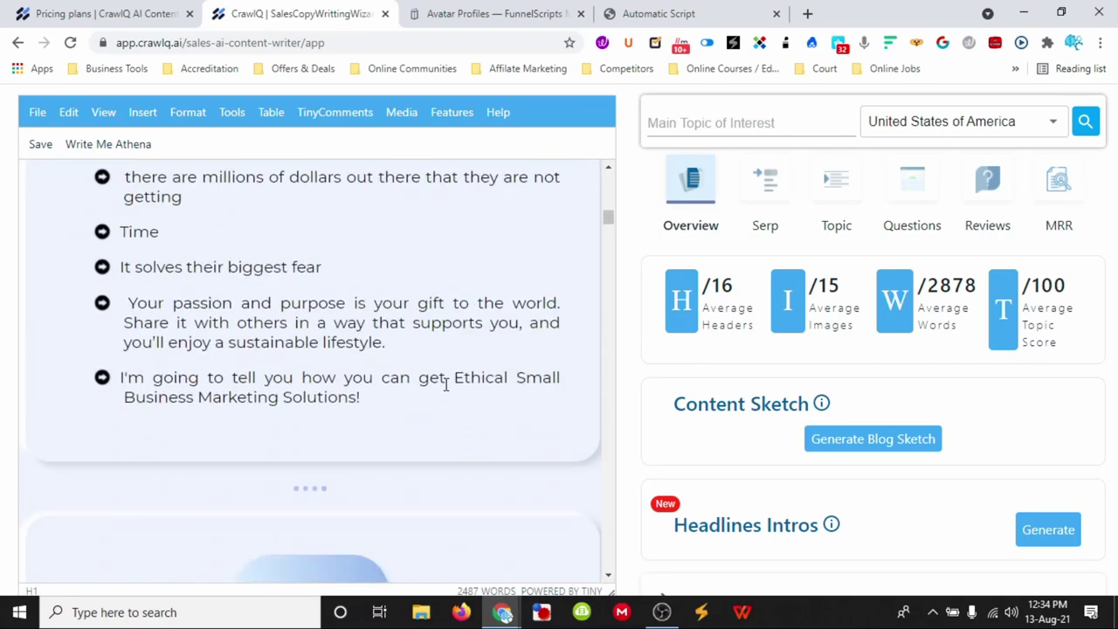
{"action": "scroll", "coordinate": [446, 385], "scroll_direction": "up", "scroll_amount": 11}
{"action": "scroll", "coordinate": [446, 384], "scroll_direction": "up", "scroll_amount": 5}
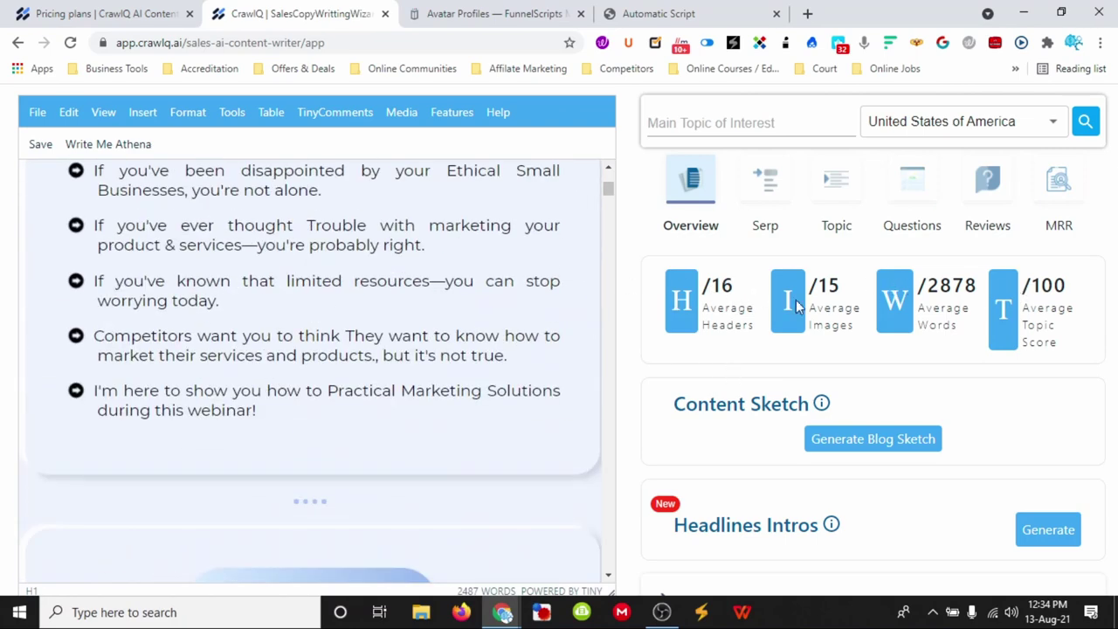
{"action": "scroll", "coordinate": [344, 357], "scroll_direction": "up", "scroll_amount": 4}
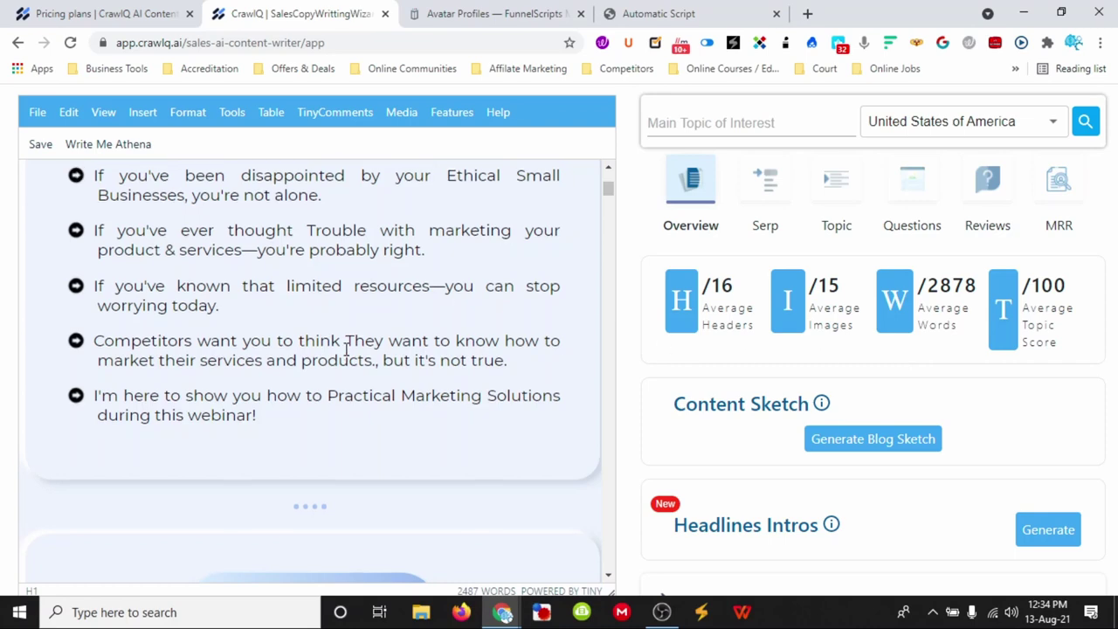
{"action": "scroll", "coordinate": [345, 350], "scroll_direction": "down", "scroll_amount": 3}
{"action": "scroll", "coordinate": [345, 349], "scroll_direction": "down", "scroll_amount": 2}
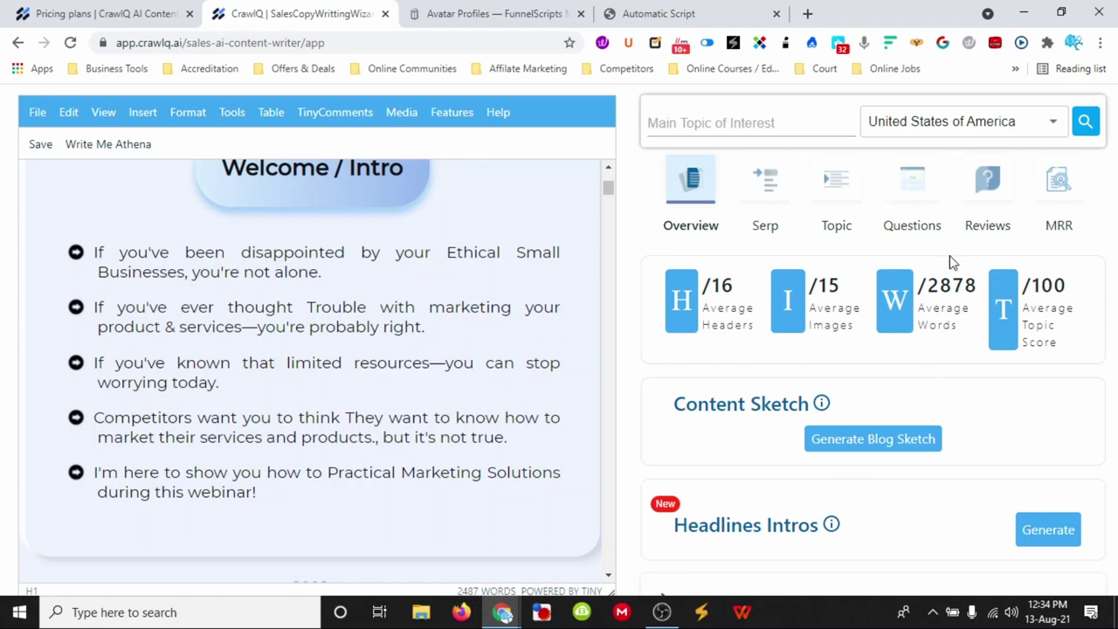
Highlight the average words and average headers figures in the overview and look through the script again.
{"action": "left_click_drag", "start_coordinate": [927, 288], "coordinate": [969, 288]}
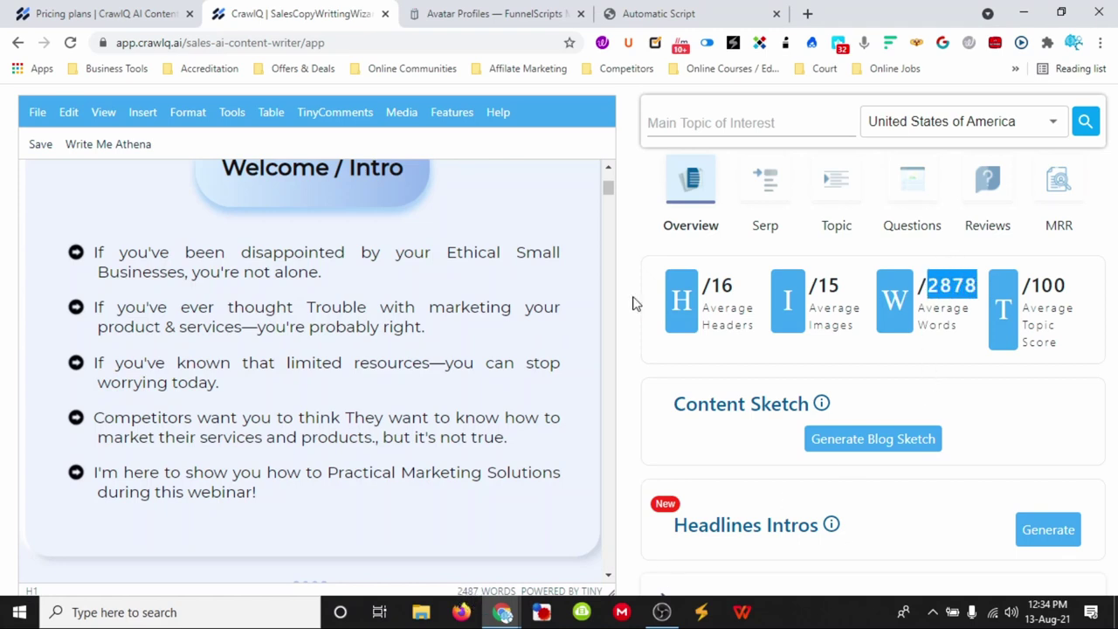
{"action": "left_click_drag", "start_coordinate": [715, 288], "coordinate": [734, 288]}
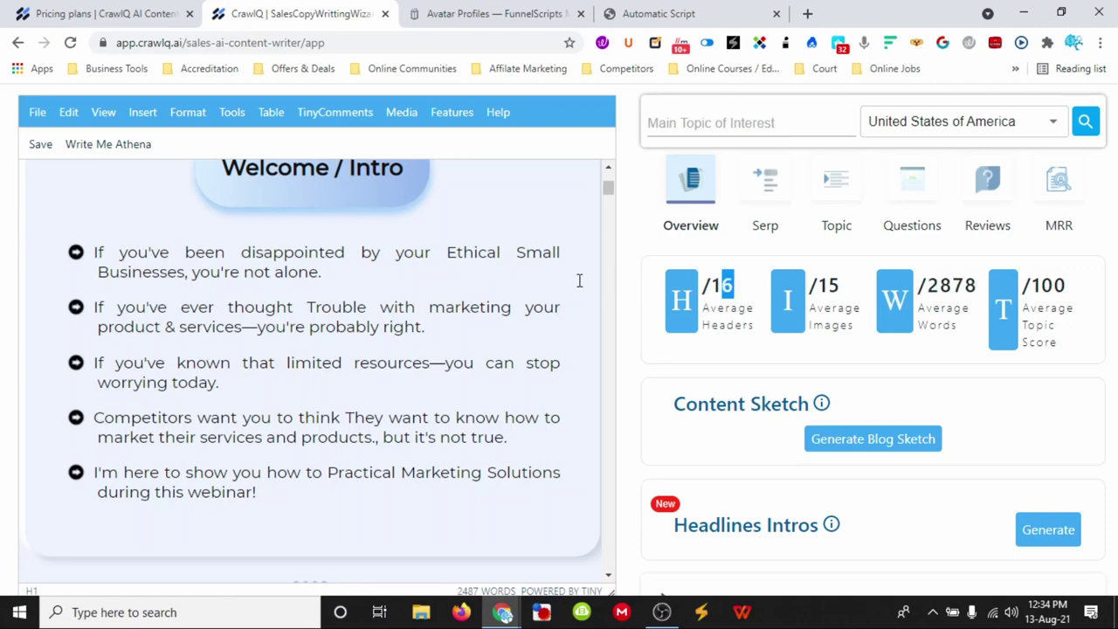
{"action": "left_click", "coordinate": [531, 272]}
{"action": "scroll", "coordinate": [533, 275], "scroll_direction": "up", "scroll_amount": 3}
{"action": "scroll", "coordinate": [533, 275], "scroll_direction": "down", "scroll_amount": 10}
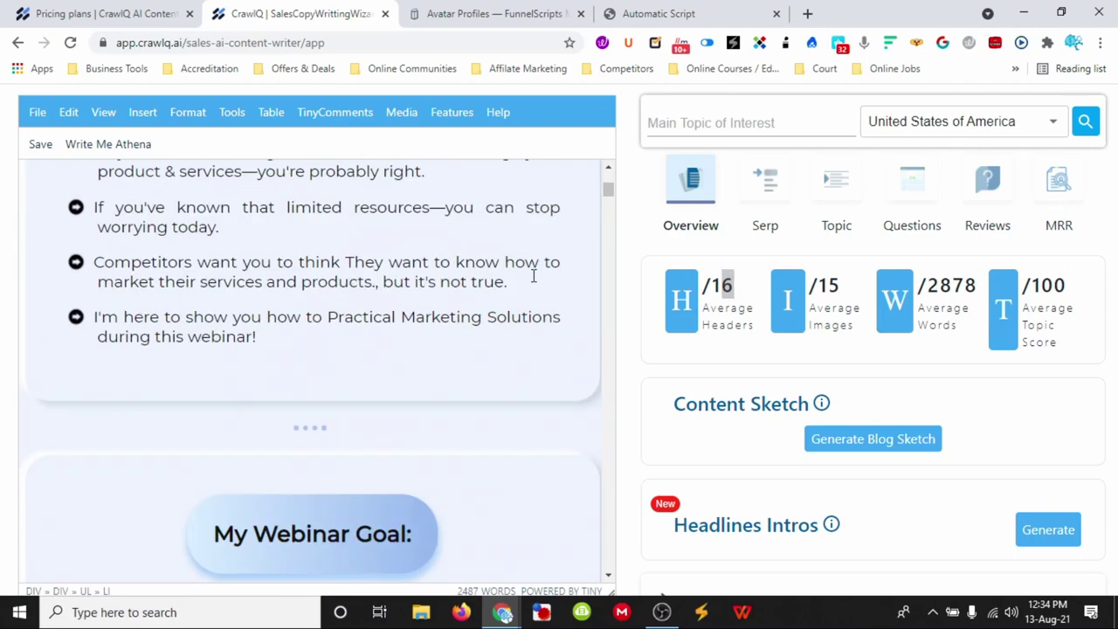
{"action": "left_click_drag", "start_coordinate": [609, 204], "coordinate": [587, 187]}
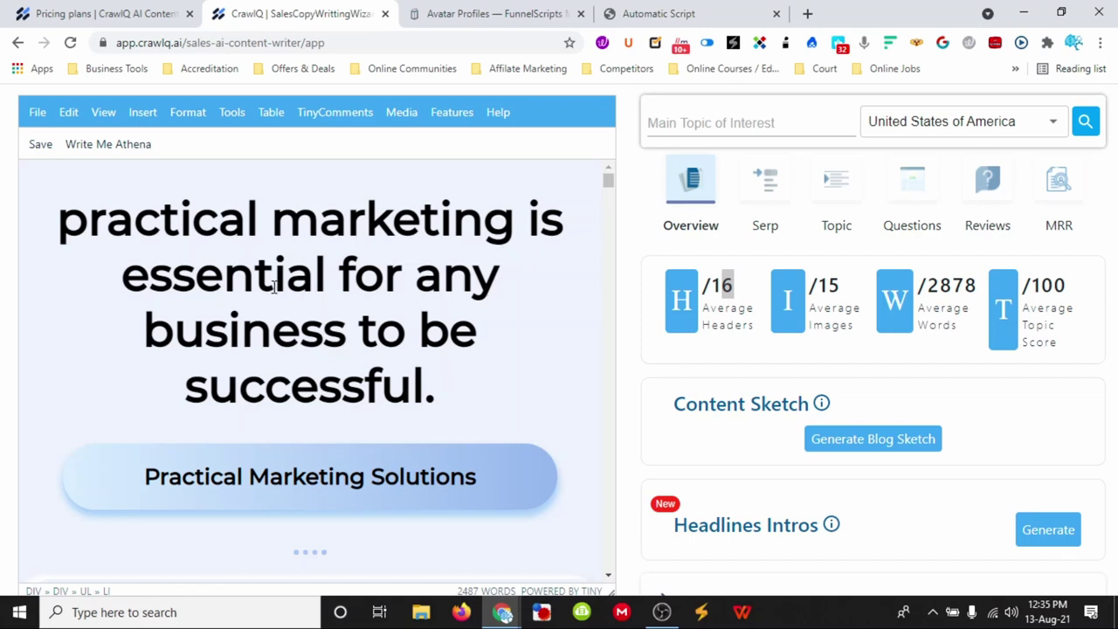
Examine the competitor sites and their headings in the Serp results, and open the Topic details.
{"action": "left_click", "coordinate": [763, 183]}
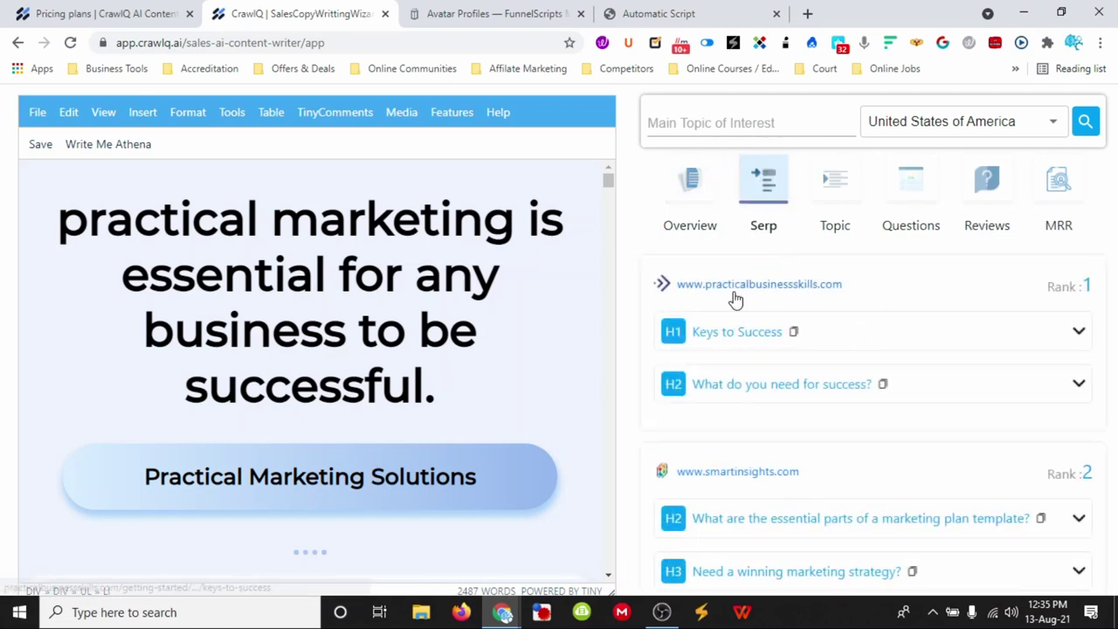
{"action": "scroll", "coordinate": [737, 299], "scroll_direction": "down", "scroll_amount": 2}
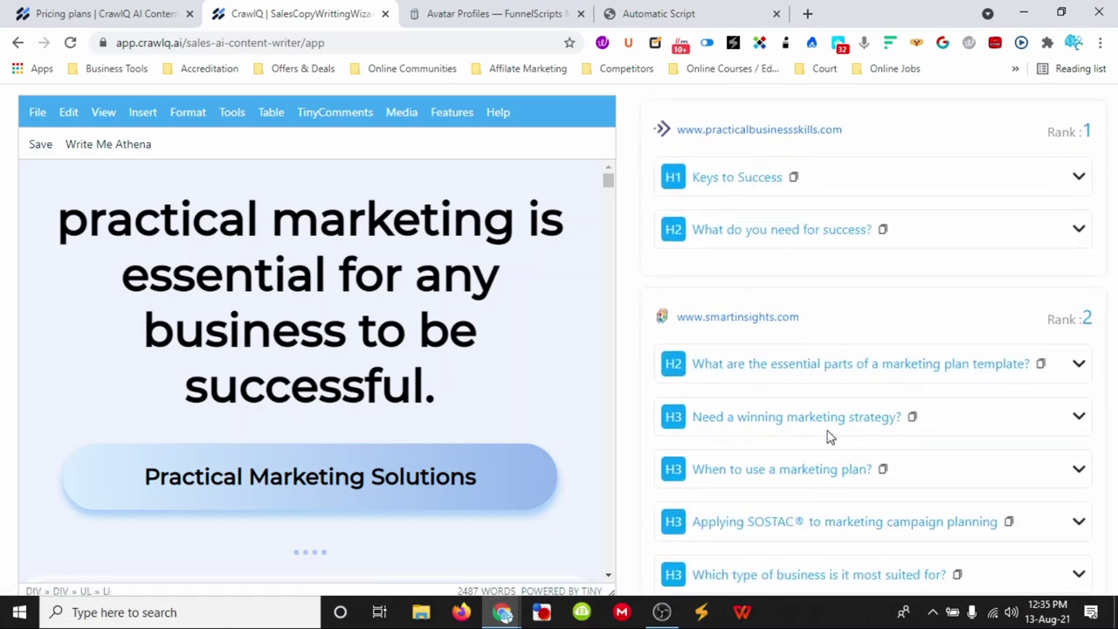
{"action": "scroll", "coordinate": [784, 236], "scroll_direction": "down", "scroll_amount": 5}
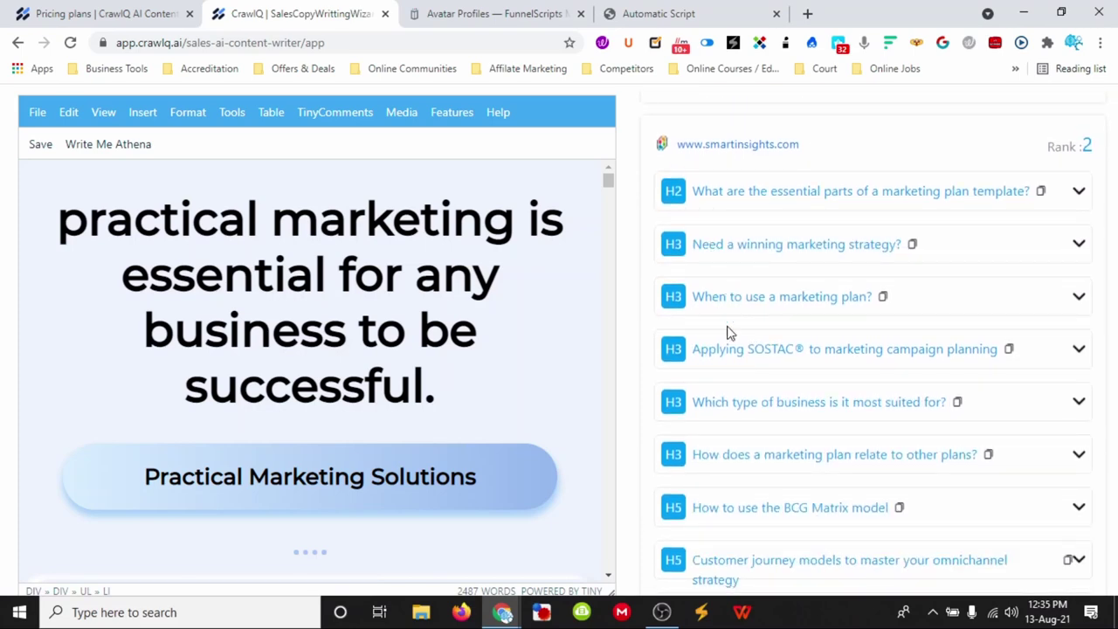
{"action": "scroll", "coordinate": [737, 375], "scroll_direction": "up", "scroll_amount": 4}
{"action": "scroll", "coordinate": [733, 362], "scroll_direction": "up", "scroll_amount": 3}
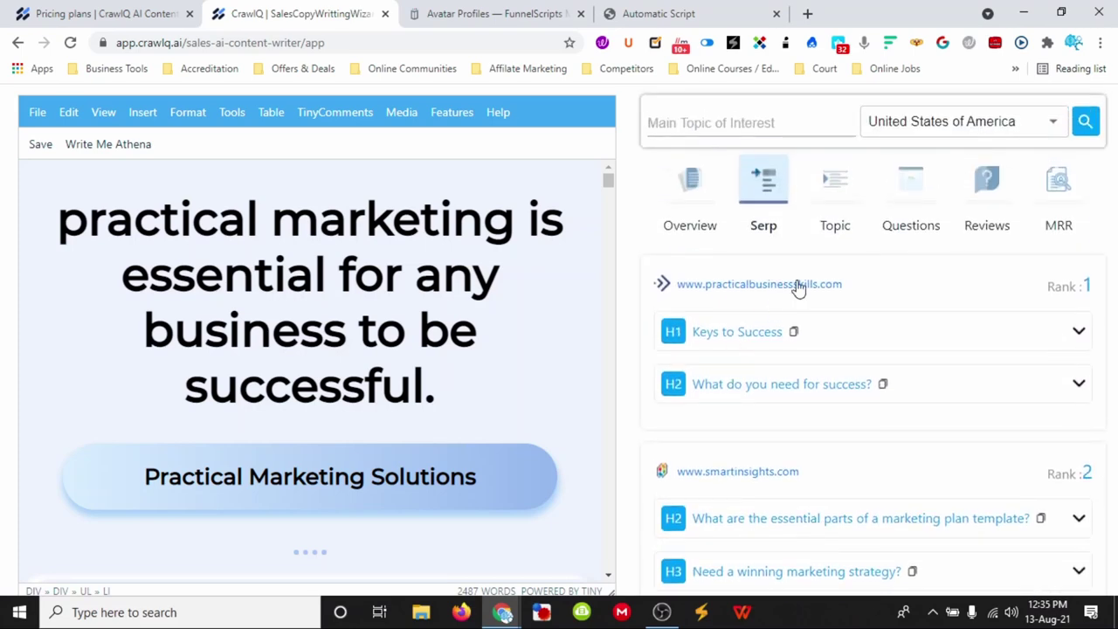
{"action": "left_click", "coordinate": [846, 196]}
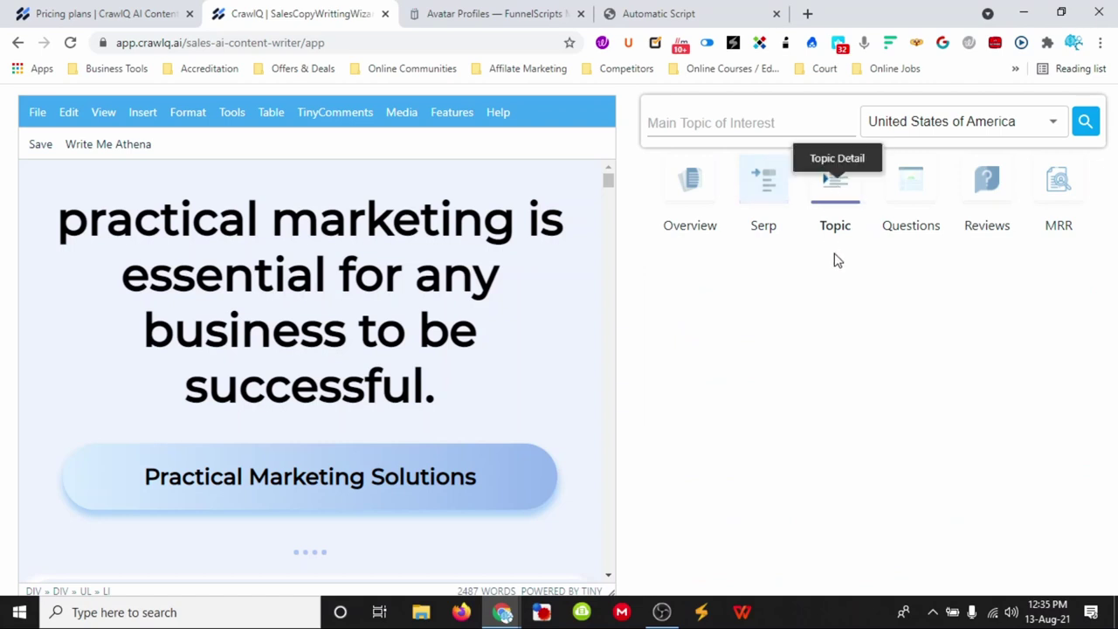
Look through the webinar document's topic mentions, related questions and reviews research.
{"action": "scroll", "coordinate": [797, 344], "scroll_direction": "down", "scroll_amount": 2}
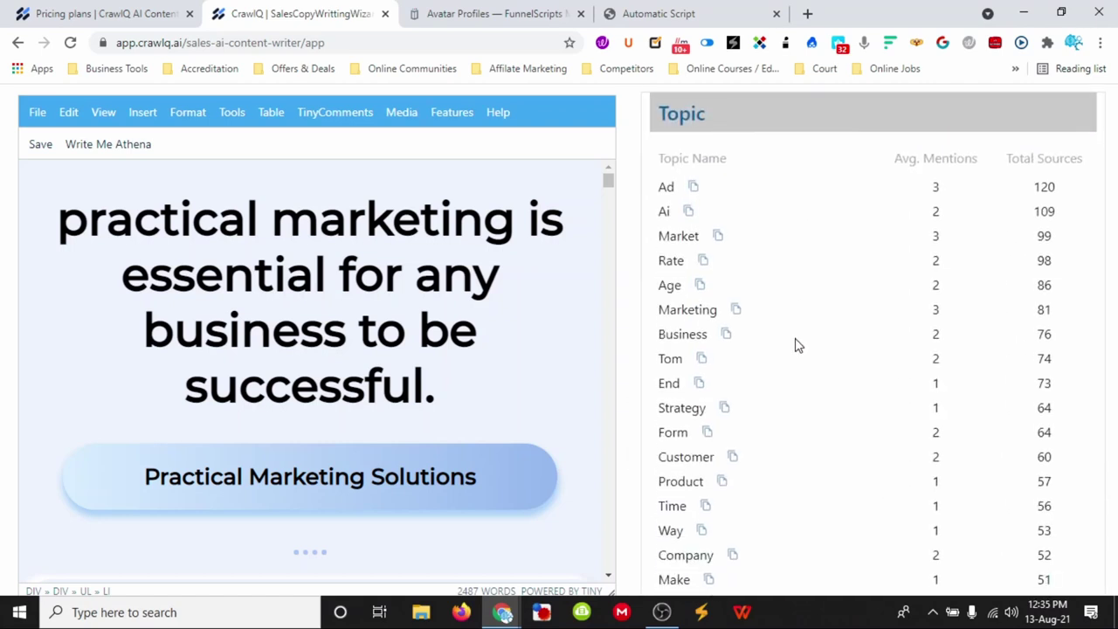
{"action": "scroll", "coordinate": [797, 344], "scroll_direction": "up", "scroll_amount": 2}
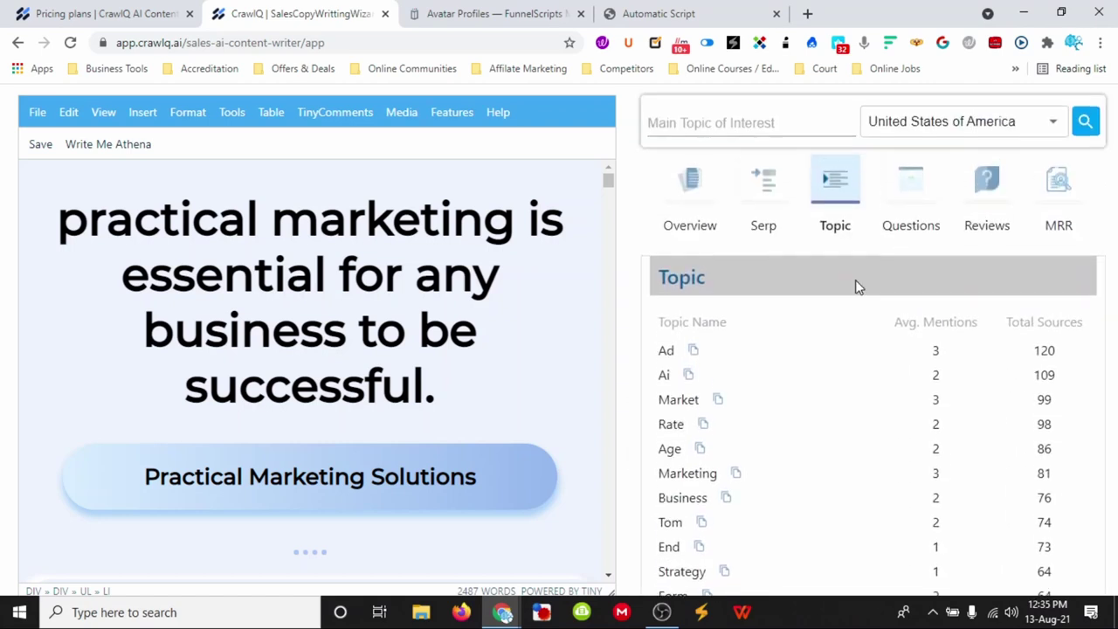
{"action": "left_click", "coordinate": [904, 194]}
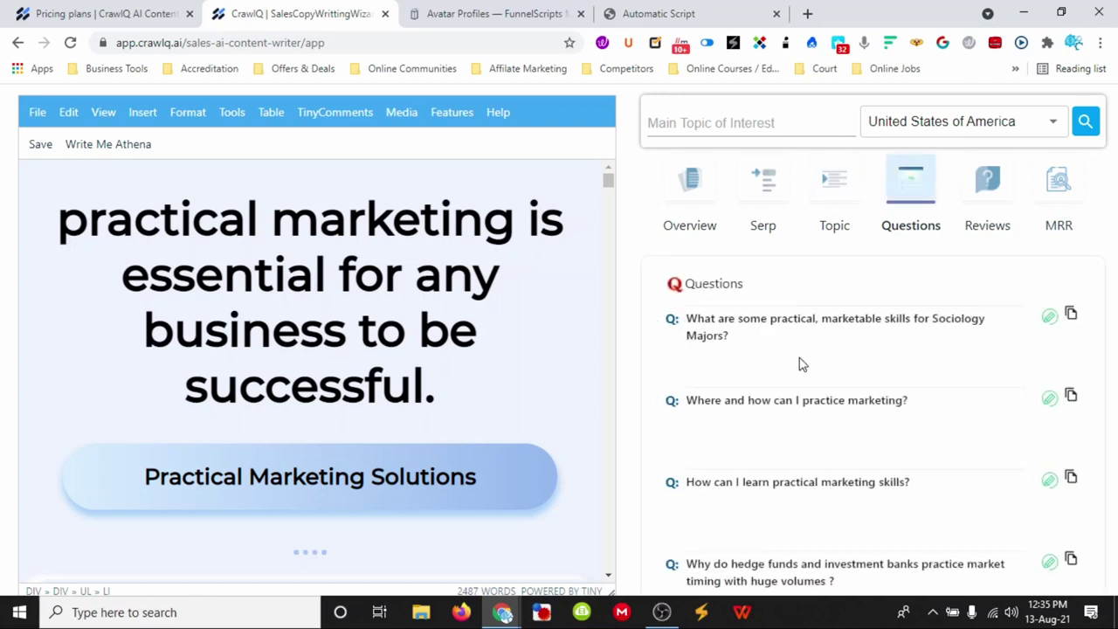
{"action": "left_click", "coordinate": [987, 181]}
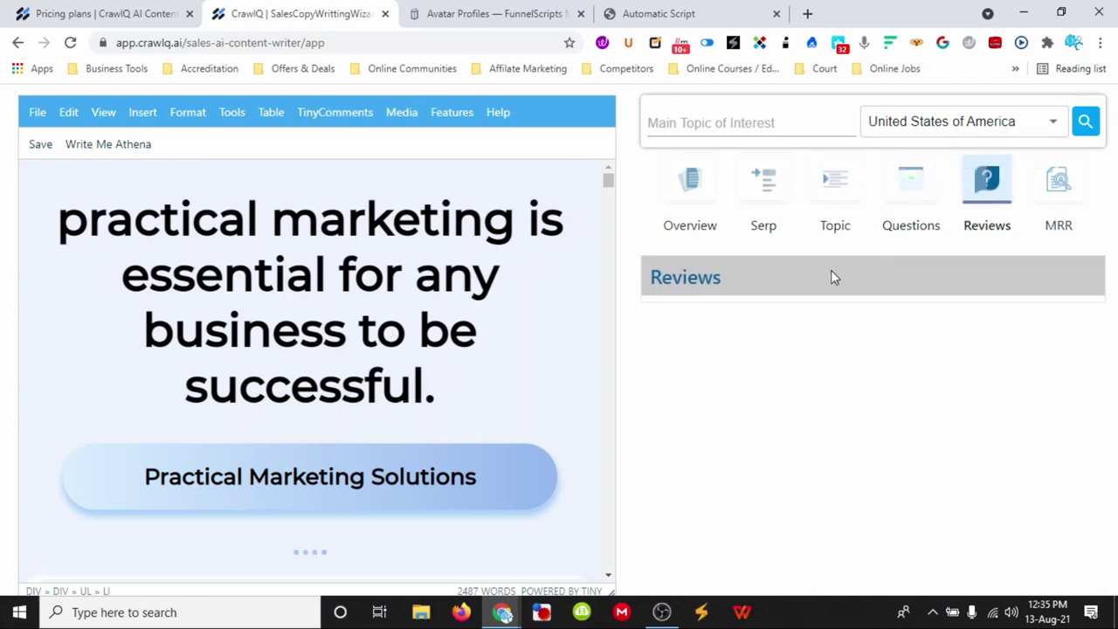
{"action": "left_click", "coordinate": [1057, 183]}
{"action": "left_click", "coordinate": [1000, 186]}
Examine the niche definition questions and answers in the document's MRR research.
{"action": "left_click", "coordinate": [1059, 180]}
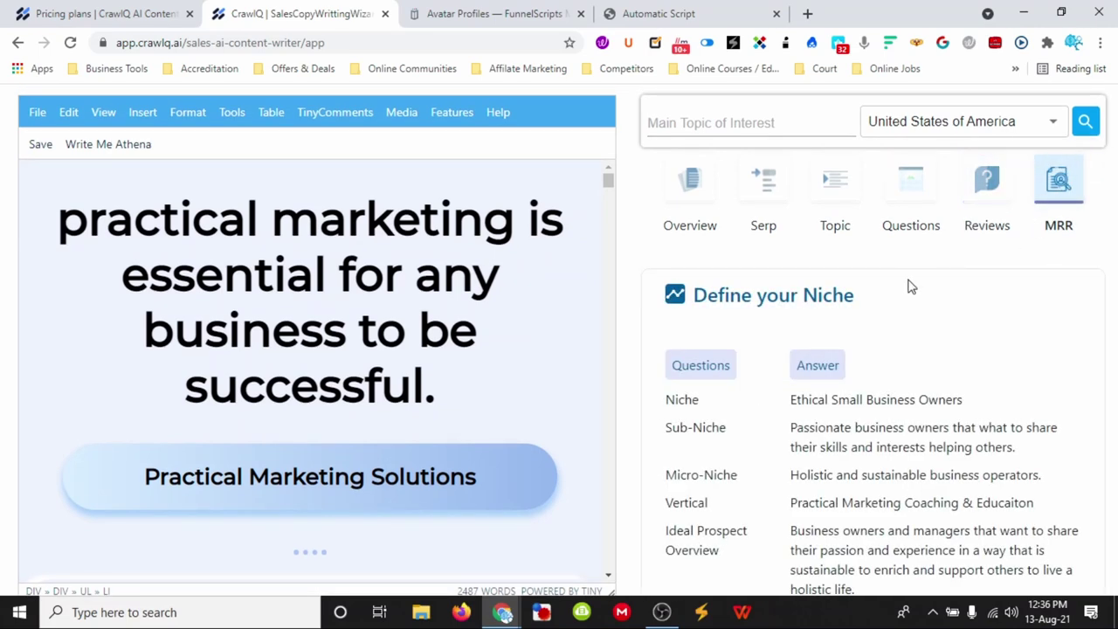
{"action": "scroll", "coordinate": [911, 282], "scroll_direction": "down", "scroll_amount": 4}
{"action": "scroll", "coordinate": [911, 283], "scroll_direction": "up", "scroll_amount": 4}
{"action": "scroll", "coordinate": [153, 393], "scroll_direction": "down", "scroll_amount": 3}
{"action": "scroll", "coordinate": [192, 407], "scroll_direction": "up", "scroll_amount": 3}
Save the webinar script document and look over the niche definition again.
{"action": "left_click", "coordinate": [38, 154]}
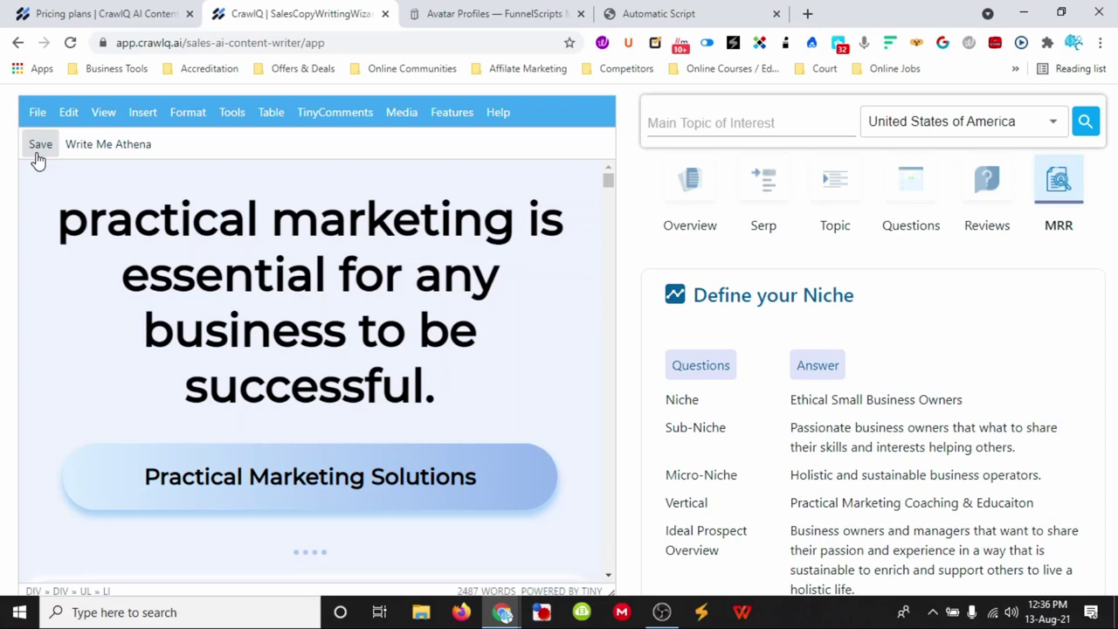
{"action": "scroll", "coordinate": [197, 375], "scroll_direction": "down", "scroll_amount": 2}
{"action": "scroll", "coordinate": [207, 439], "scroll_direction": "up", "scroll_amount": 2}
{"action": "scroll", "coordinate": [824, 207], "scroll_direction": "down", "scroll_amount": 1}
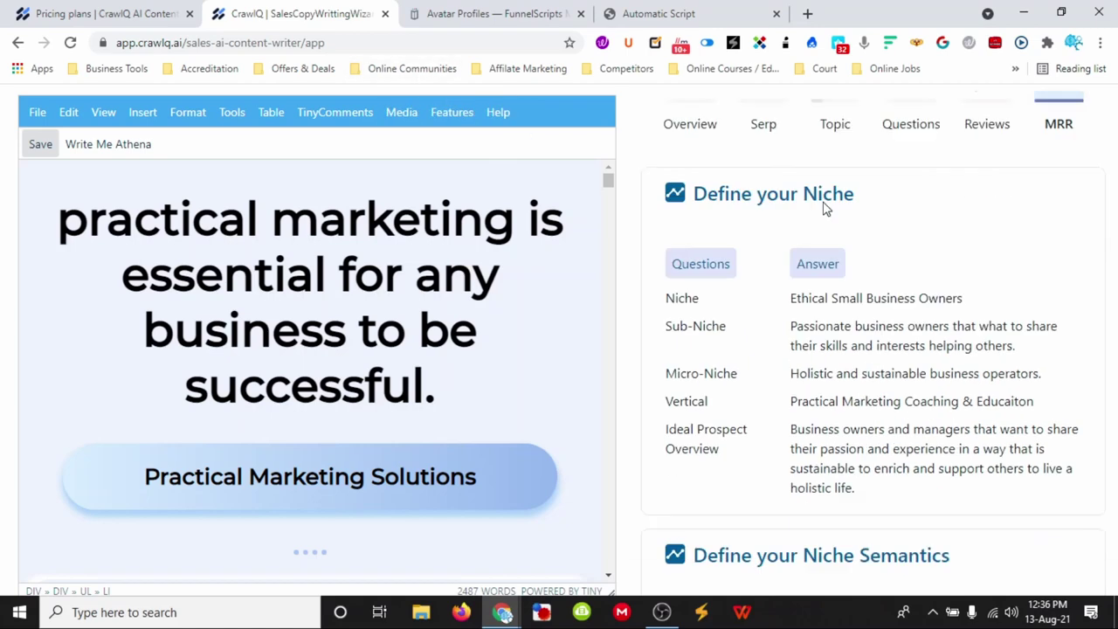
{"action": "scroll", "coordinate": [817, 197], "scroll_direction": "up", "scroll_amount": 1}
Leave the document for the Sales Copywriter categories, and view the AI Content Re-Writer with its Re-Write Ratio setting.
{"action": "left_click", "coordinate": [19, 42]}
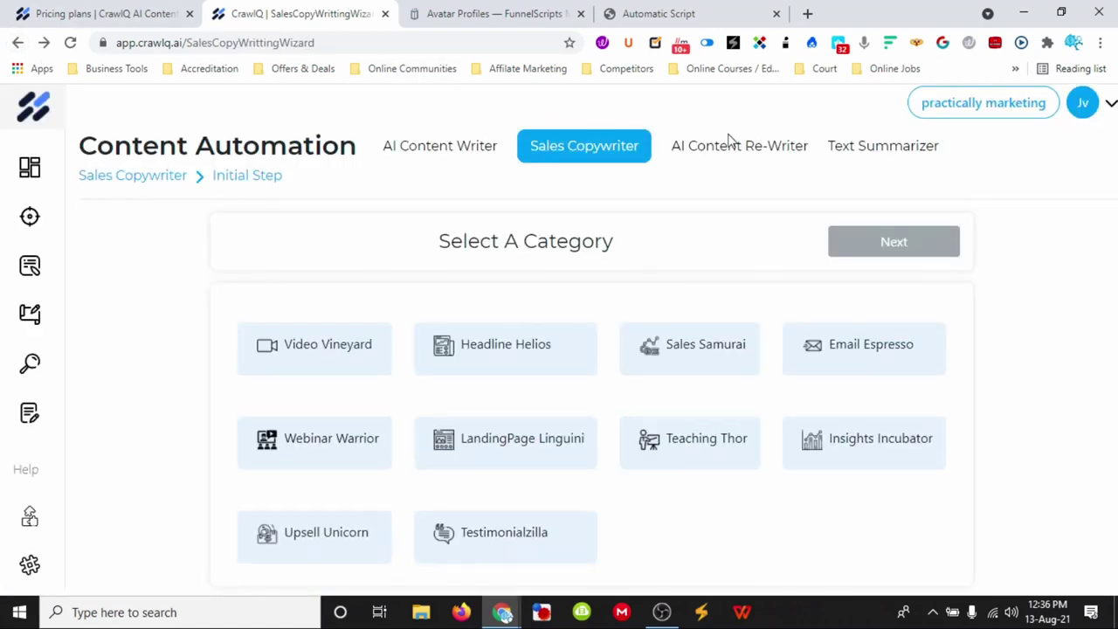
{"action": "mouse_move", "coordinate": [75, 272]}
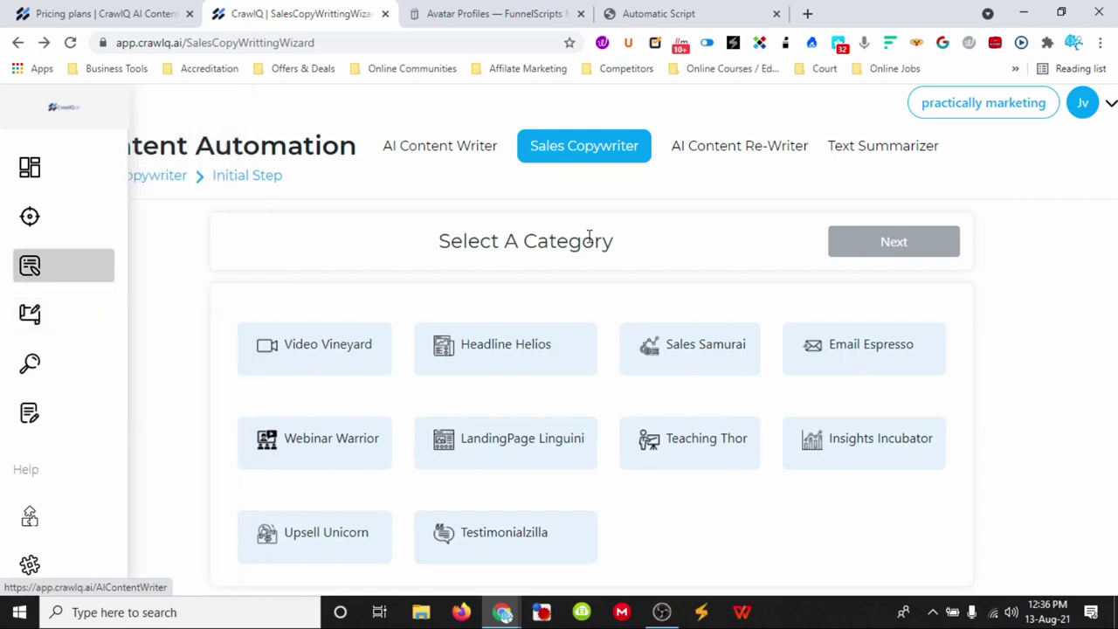
{"action": "left_click", "coordinate": [711, 145]}
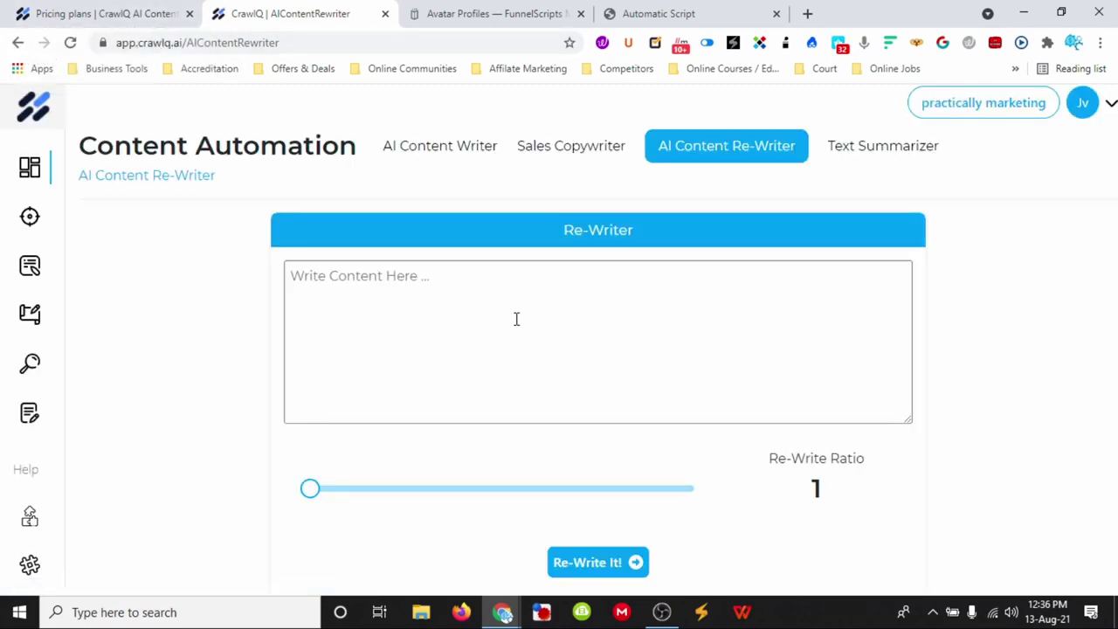
{"action": "mouse_move", "coordinate": [311, 490]}
{"action": "left_mouse_down"}
{"action": "mouse_move", "coordinate": [686, 494]}
{"action": "mouse_move", "coordinate": [310, 490]}
{"action": "left_mouse_up"}
Open the Text Summarizer in Content mode, enlarge its content box and increase the content length.
{"action": "left_click", "coordinate": [863, 145]}
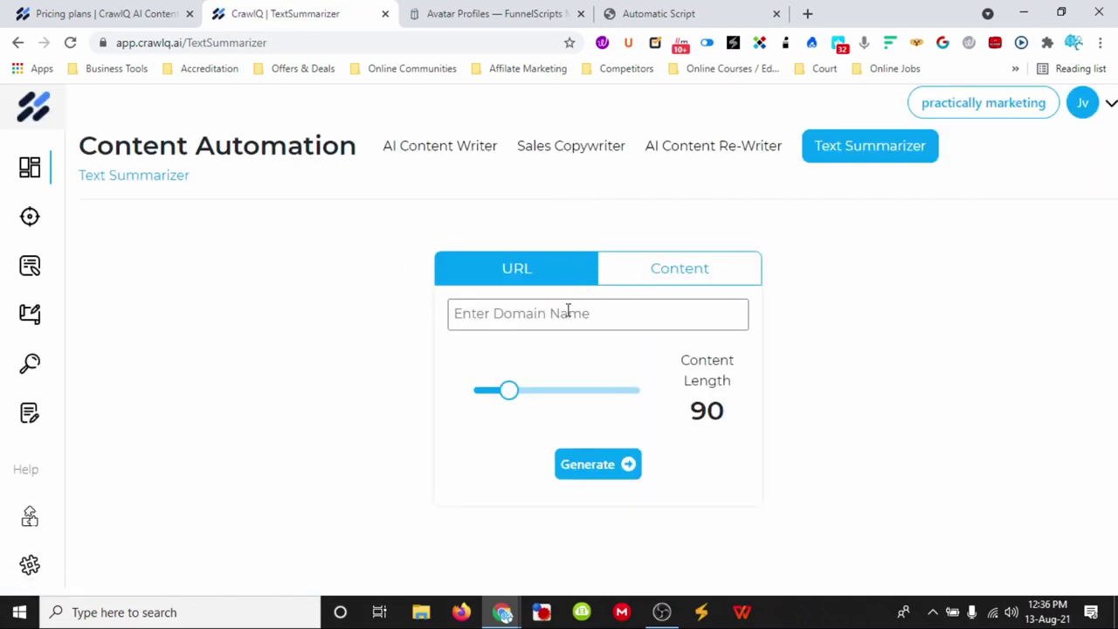
{"action": "left_click", "coordinate": [657, 279]}
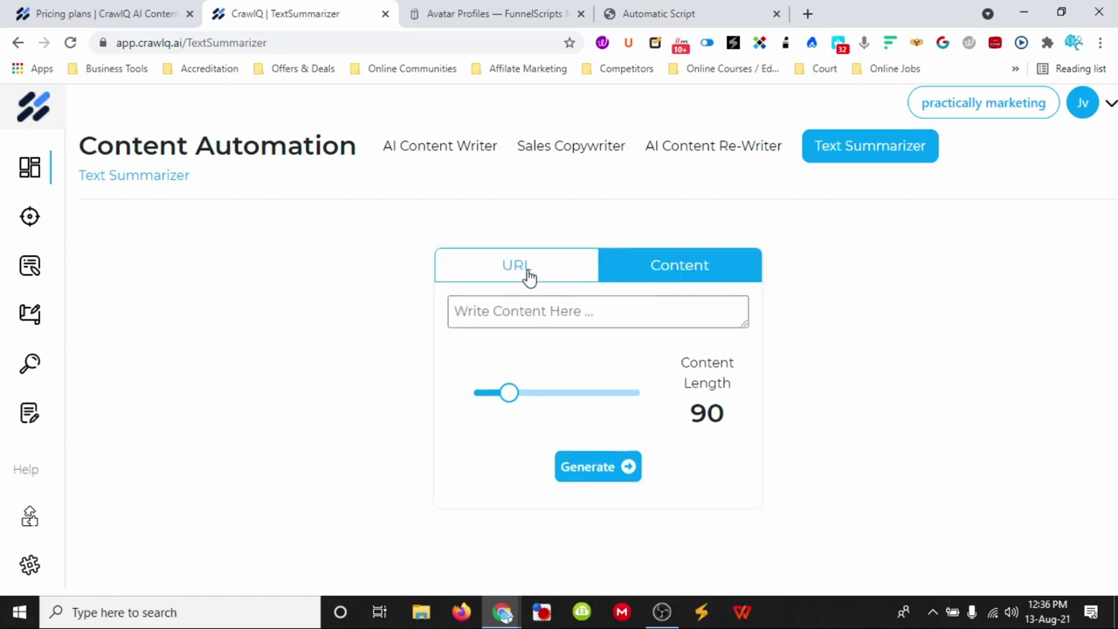
{"action": "left_click", "coordinate": [527, 321]}
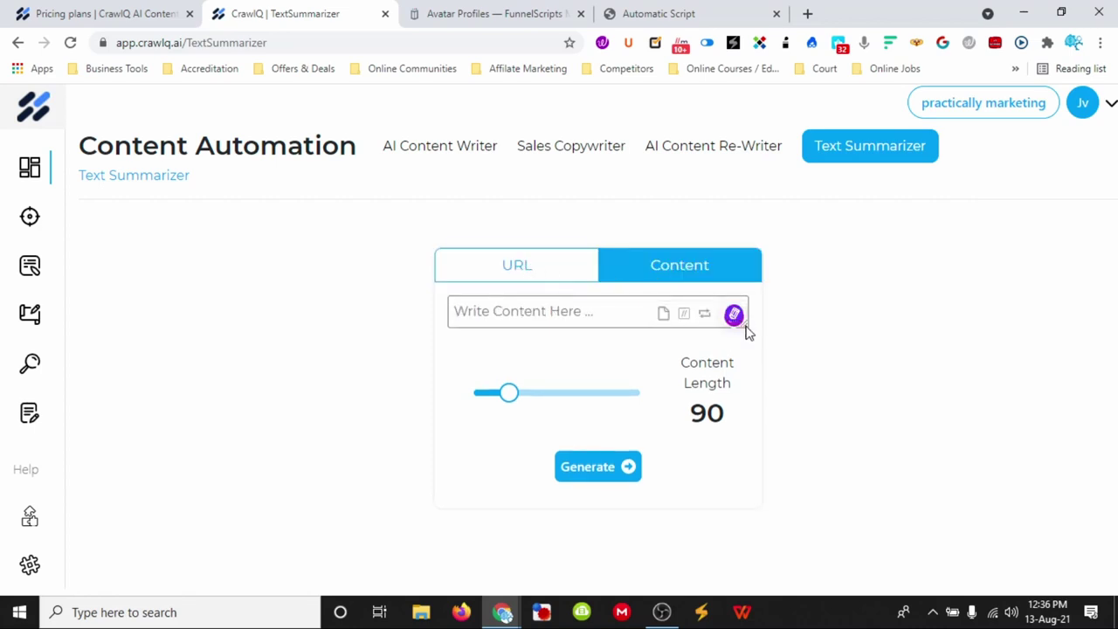
{"action": "left_click_drag", "start_coordinate": [743, 328], "coordinate": [741, 516]}
{"action": "scroll", "coordinate": [387, 379], "scroll_direction": "down", "scroll_amount": 2}
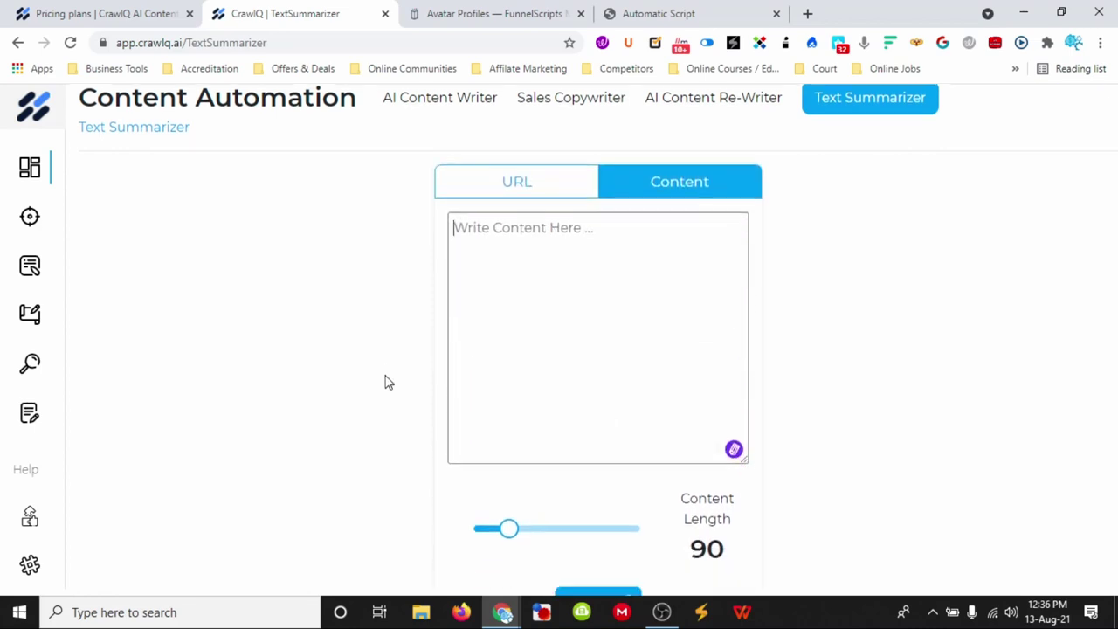
{"action": "mouse_move", "coordinate": [509, 479]}
{"action": "left_mouse_down"}
{"action": "mouse_move", "coordinate": [606, 480]}
{"action": "mouse_move", "coordinate": [526, 480]}
{"action": "left_mouse_up"}
{"action": "scroll", "coordinate": [577, 454], "scroll_direction": "up", "scroll_amount": 2}
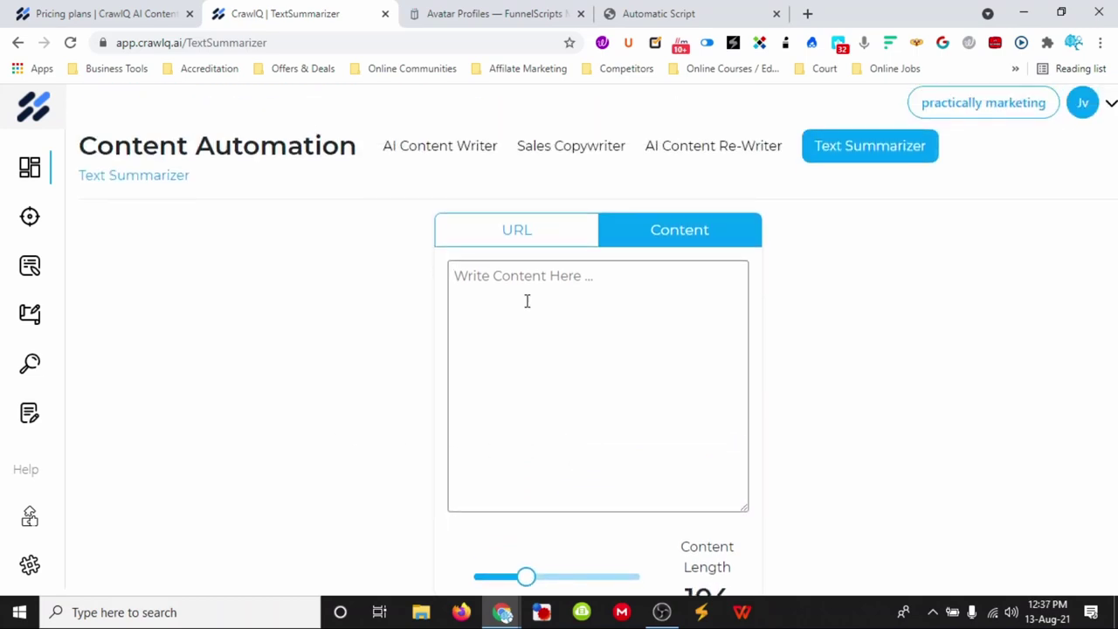
Open the recent blog "how to build a scalable business from the ground up" in the AI Content Writer and review its ranked competitor sites.
{"action": "left_click", "coordinate": [459, 149]}
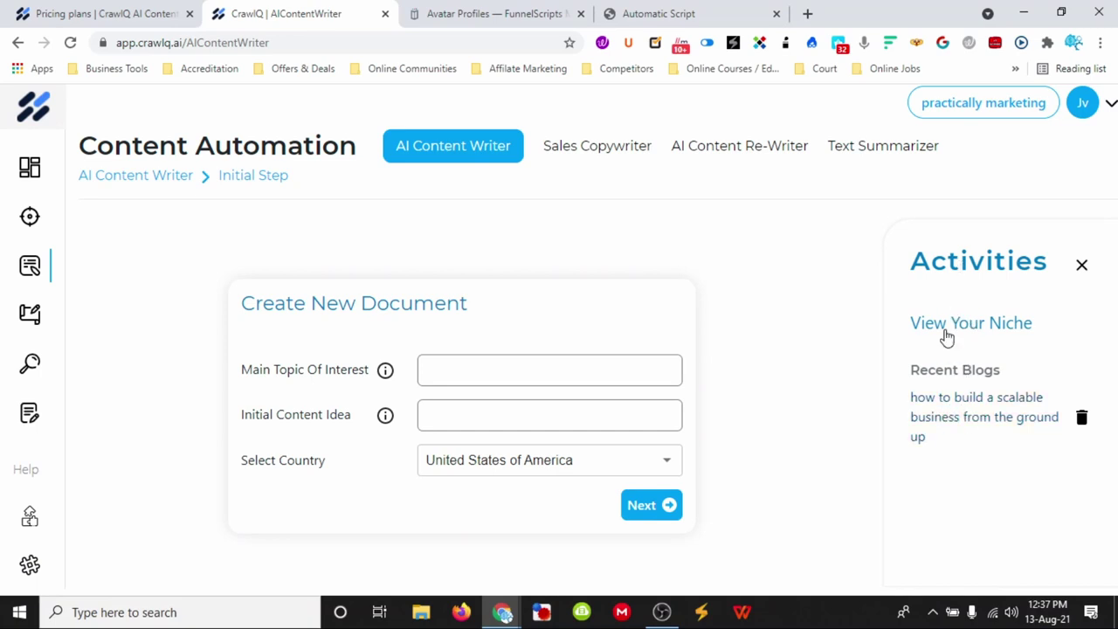
{"action": "left_click", "coordinate": [936, 417]}
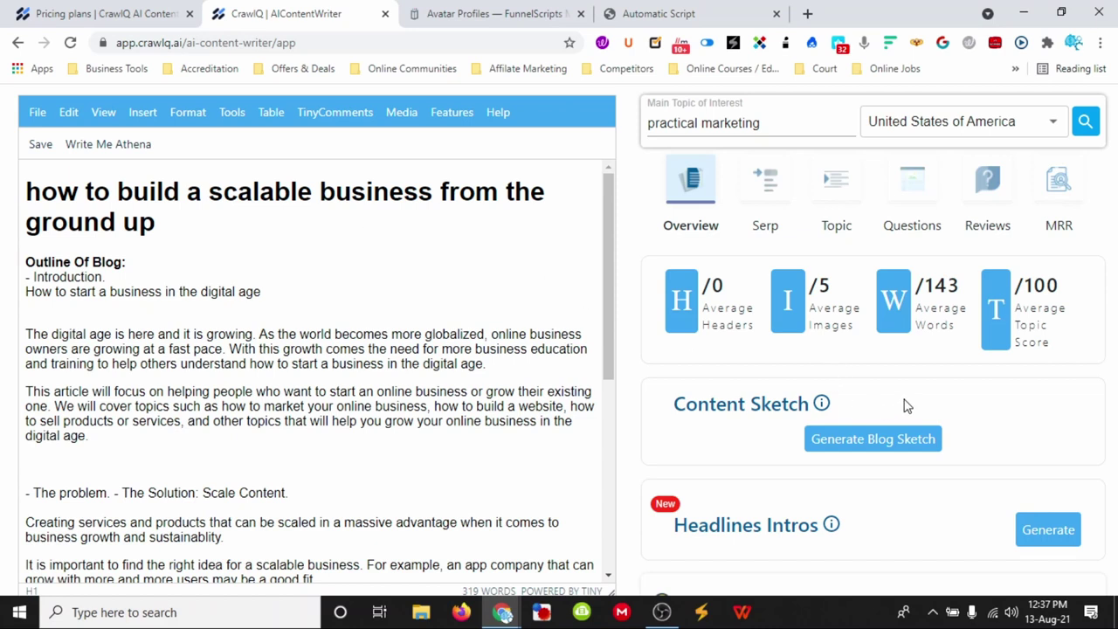
{"action": "scroll", "coordinate": [906, 405], "scroll_direction": "down", "scroll_amount": 5}
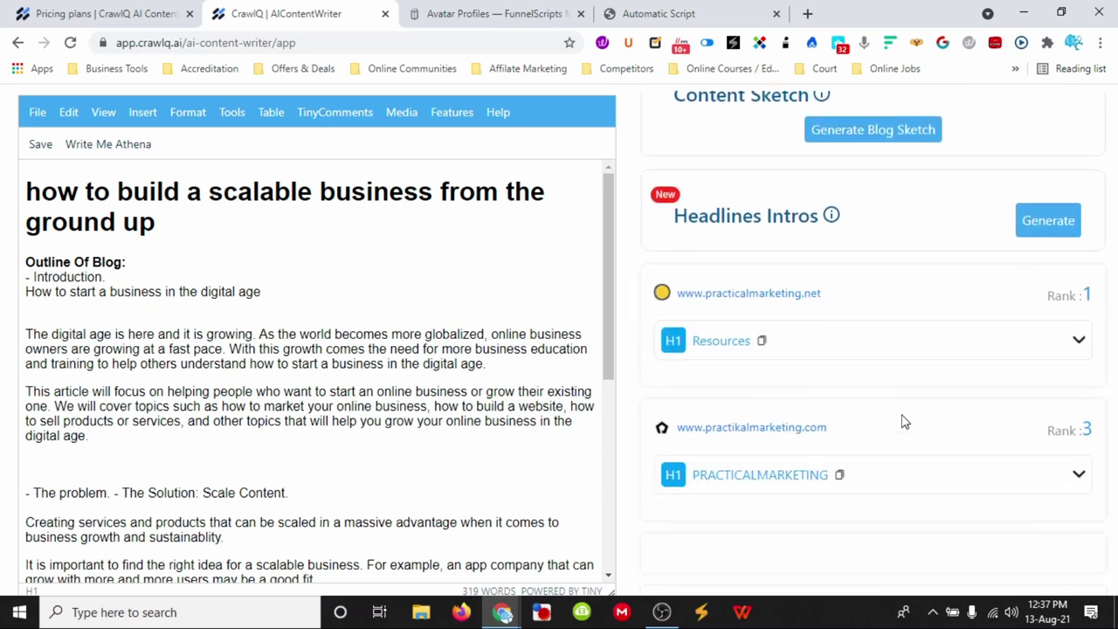
{"action": "scroll", "coordinate": [906, 422], "scroll_direction": "down", "scroll_amount": 2}
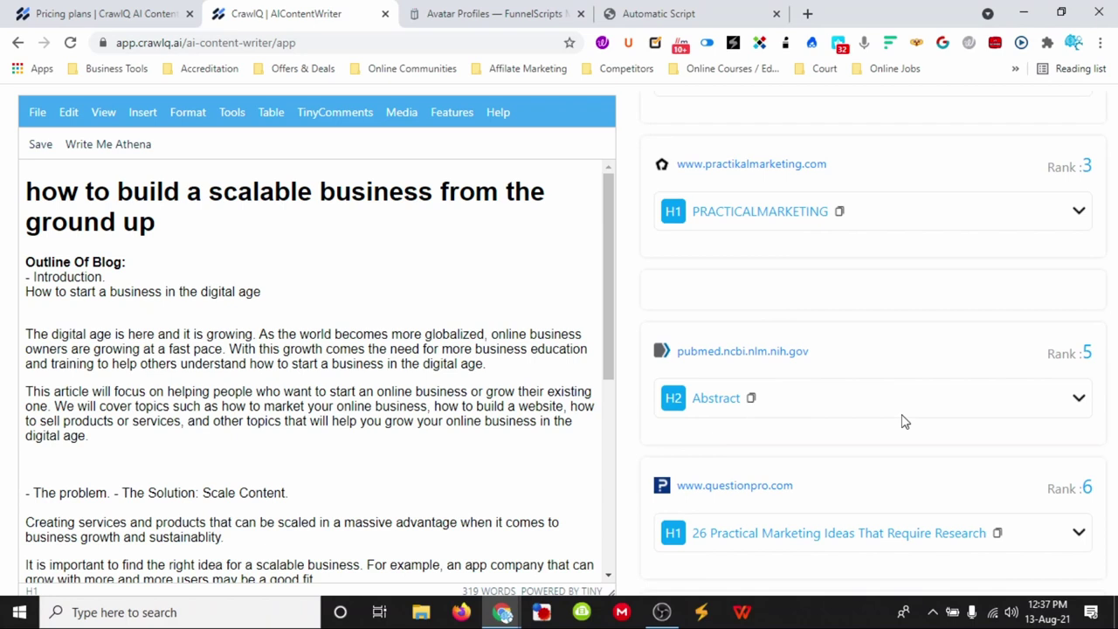
{"action": "scroll", "coordinate": [905, 422], "scroll_direction": "down", "scroll_amount": 2}
{"action": "scroll", "coordinate": [873, 423], "scroll_direction": "down", "scroll_amount": 2}
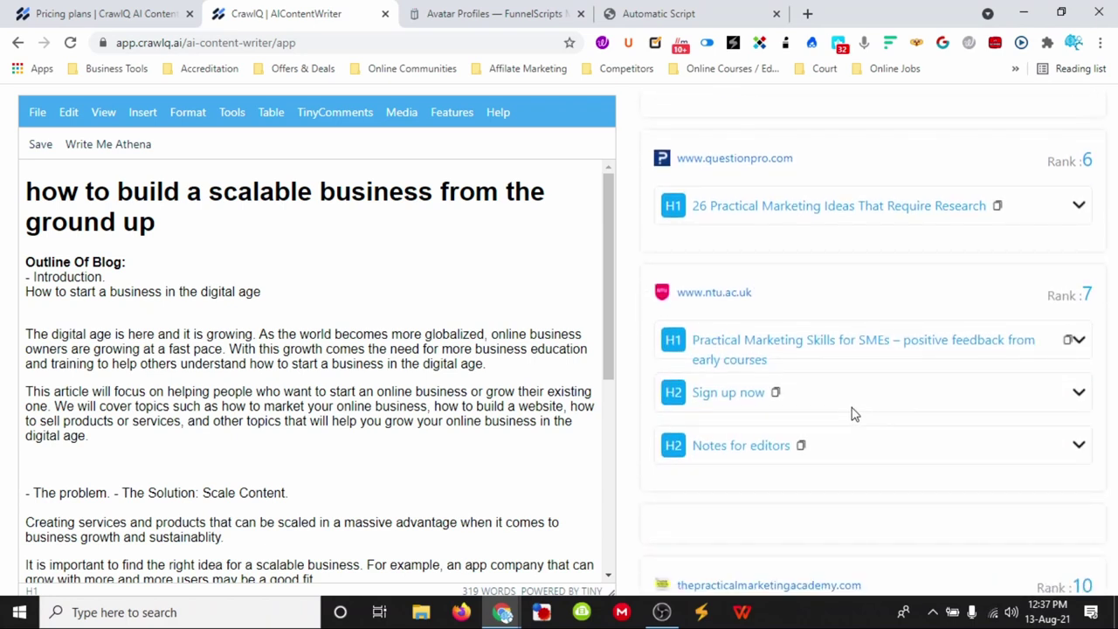
{"action": "scroll", "coordinate": [854, 414], "scroll_direction": "down", "scroll_amount": 2}
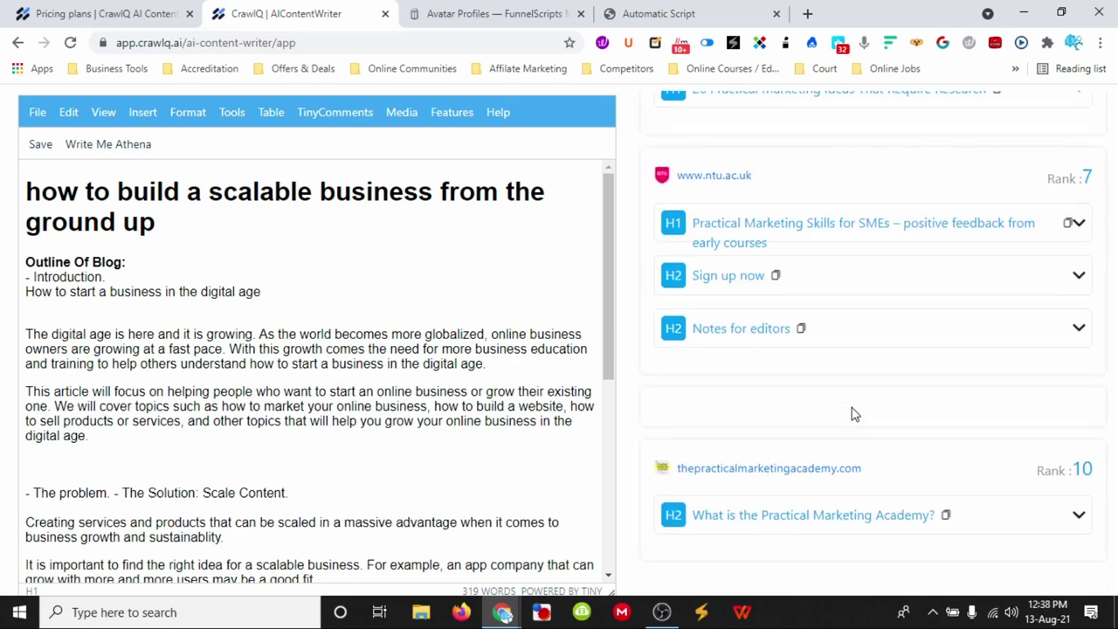
{"action": "scroll", "coordinate": [854, 414], "scroll_direction": "up", "scroll_amount": 12}
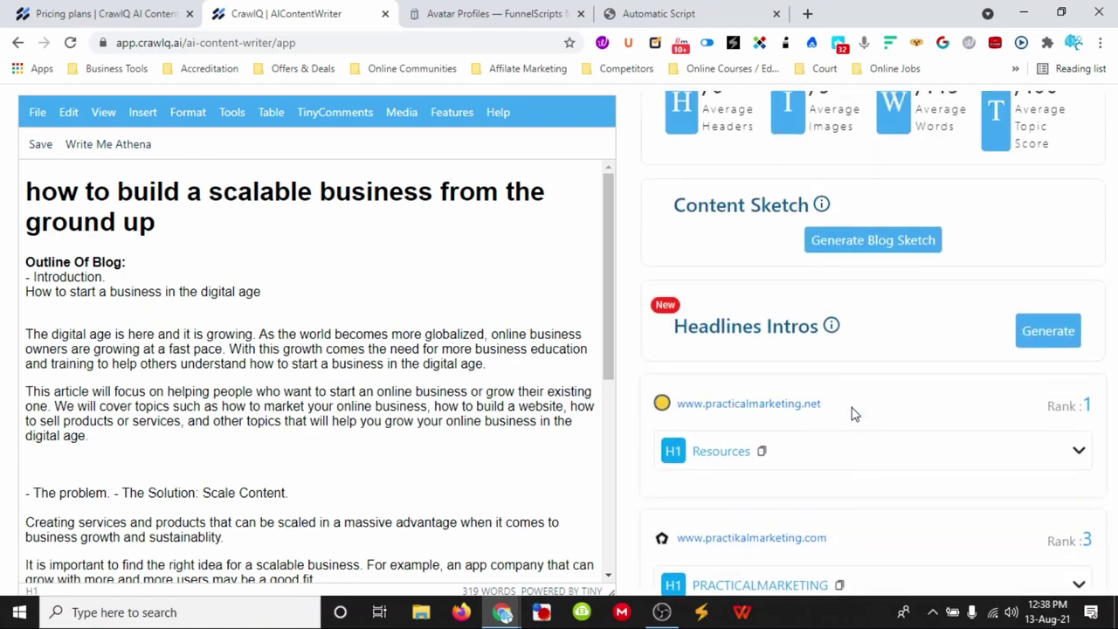
{"action": "scroll", "coordinate": [854, 414], "scroll_direction": "up", "scroll_amount": 3}
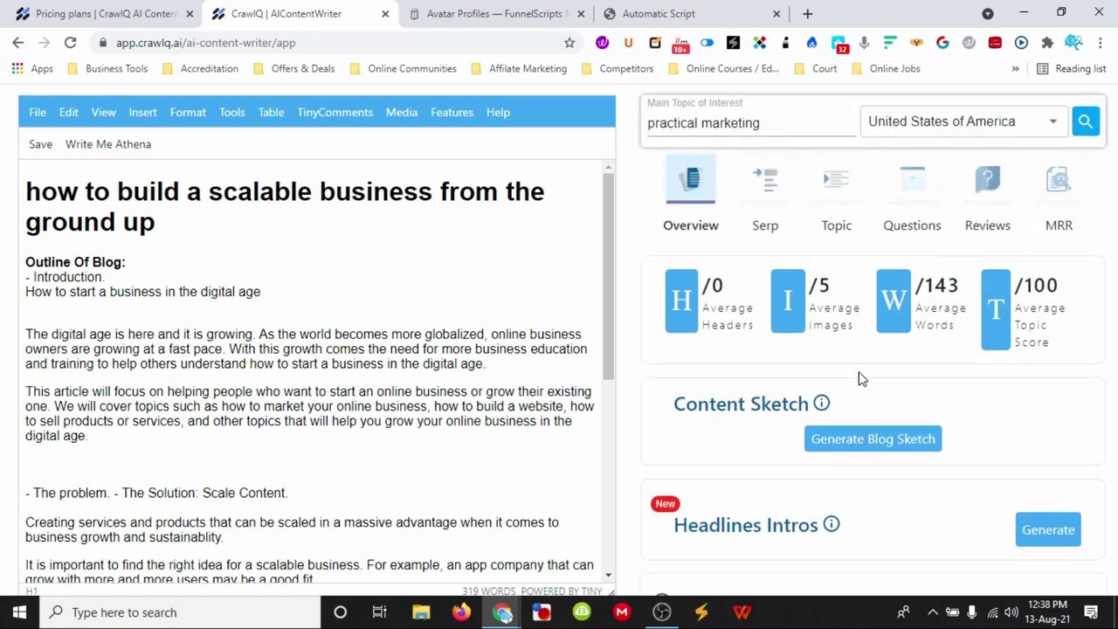
{"action": "scroll", "coordinate": [861, 378], "scroll_direction": "down", "scroll_amount": 3}
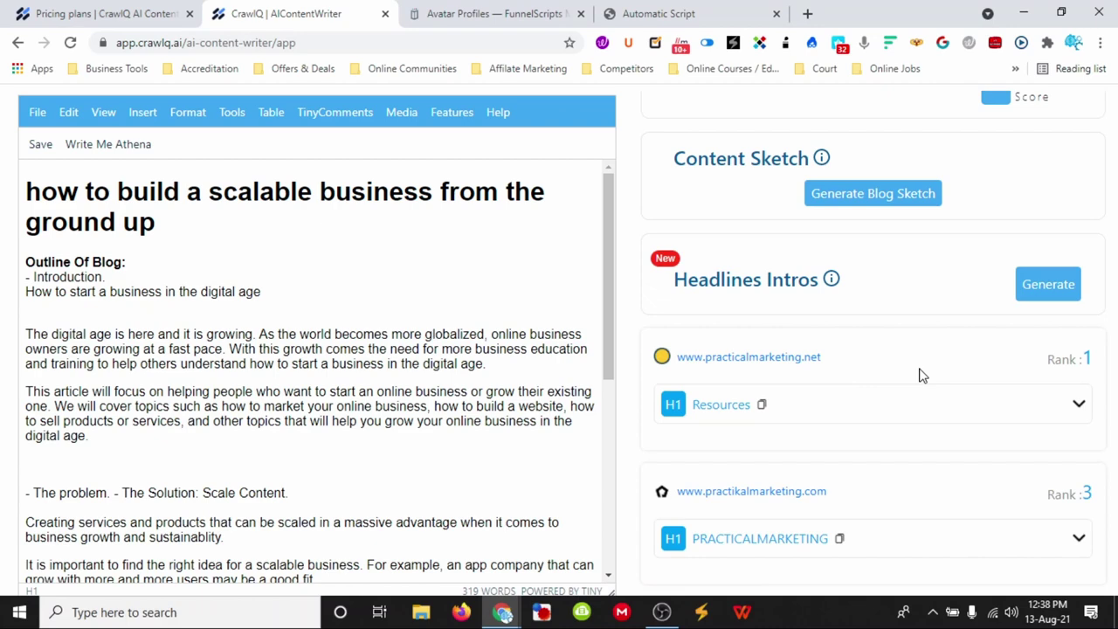
{"action": "scroll", "coordinate": [922, 376], "scroll_direction": "down", "scroll_amount": 1}
{"action": "left_click", "coordinate": [1080, 321]}
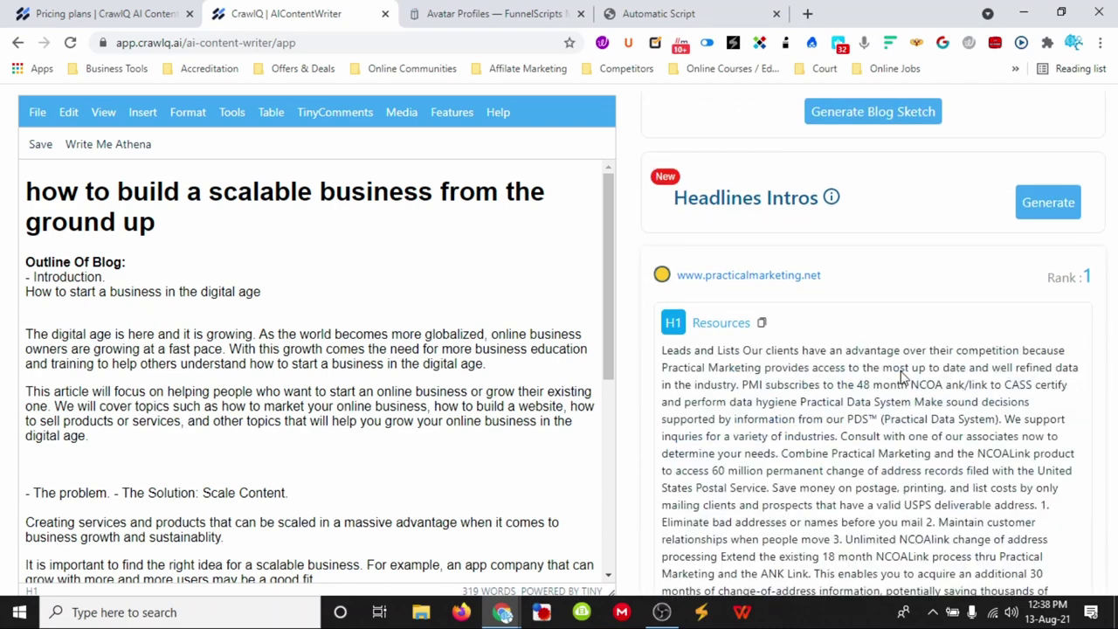
{"action": "scroll", "coordinate": [904, 376], "scroll_direction": "down", "scroll_amount": 2}
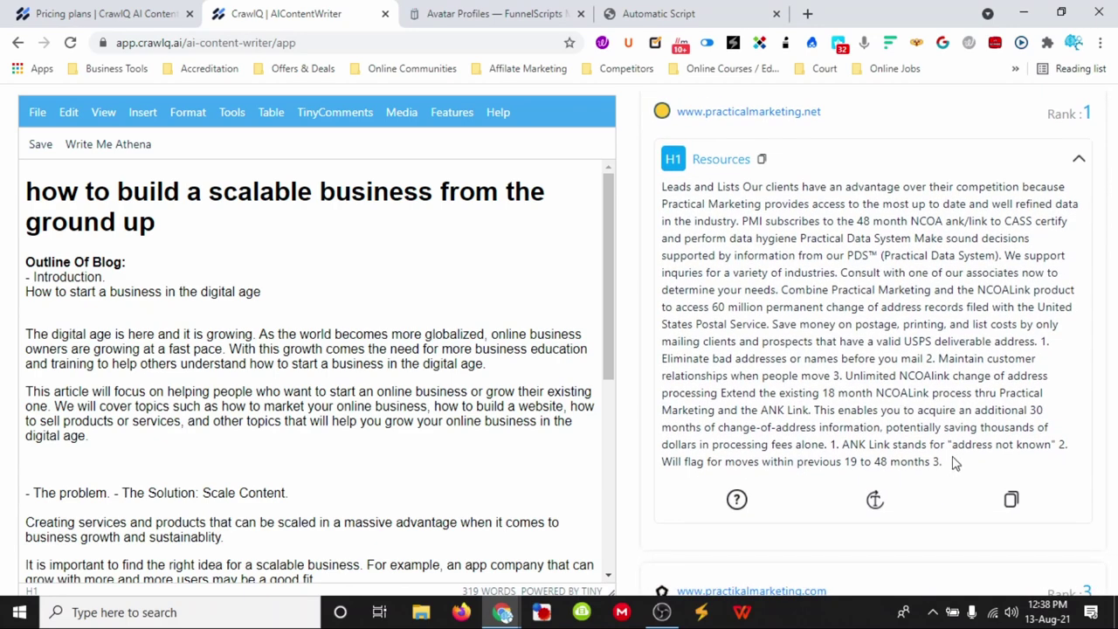
{"action": "left_click_drag", "start_coordinate": [955, 463], "coordinate": [772, 332]}
{"action": "left_click", "coordinate": [757, 293]}
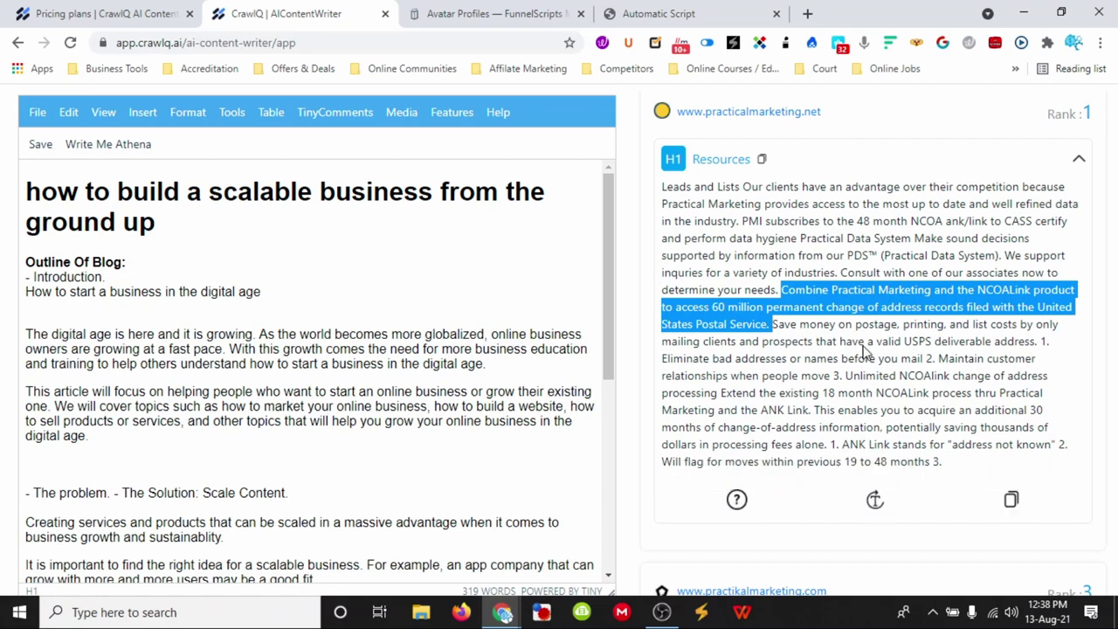
{"action": "left_click", "coordinate": [791, 273]}
{"action": "scroll", "coordinate": [812, 253], "scroll_direction": "down", "scroll_amount": 4}
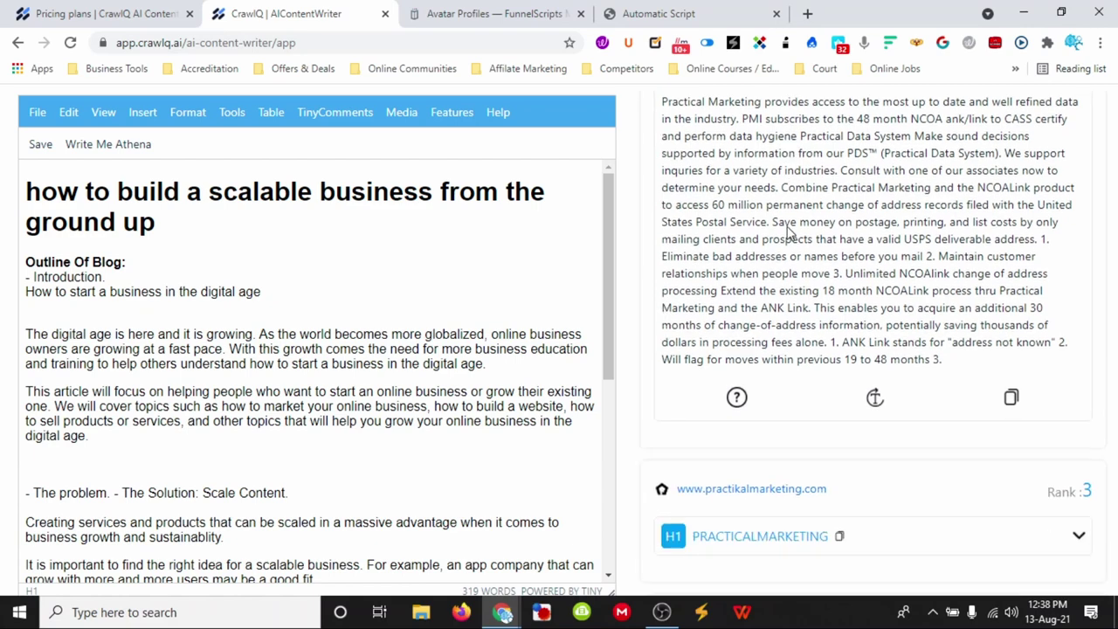
{"action": "left_click", "coordinate": [1079, 312]}
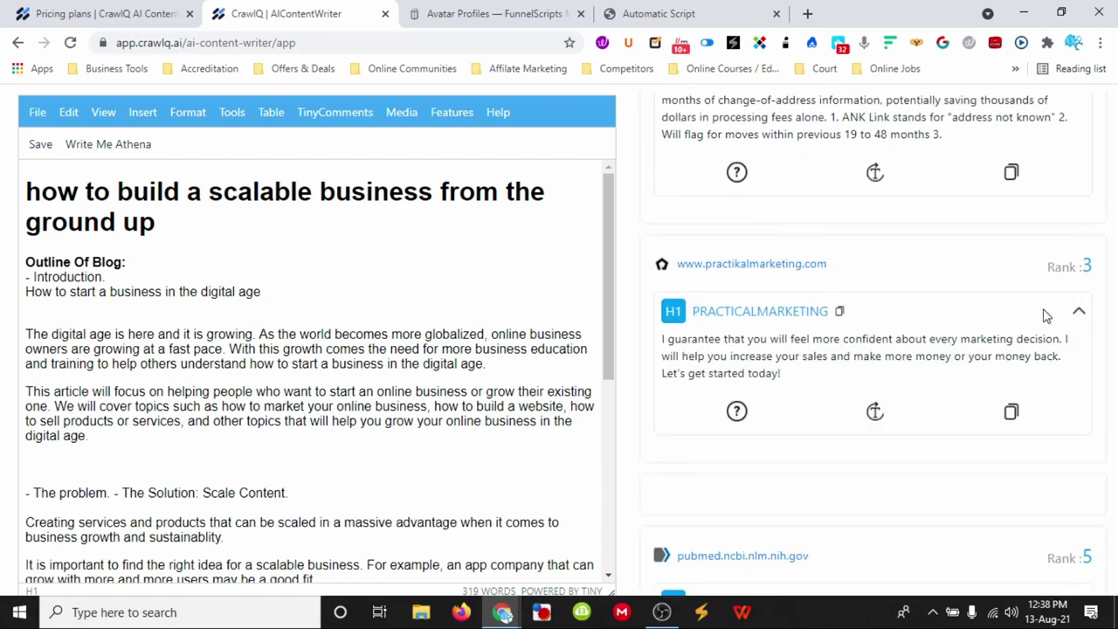
{"action": "scroll", "coordinate": [899, 345], "scroll_direction": "down", "scroll_amount": 1}
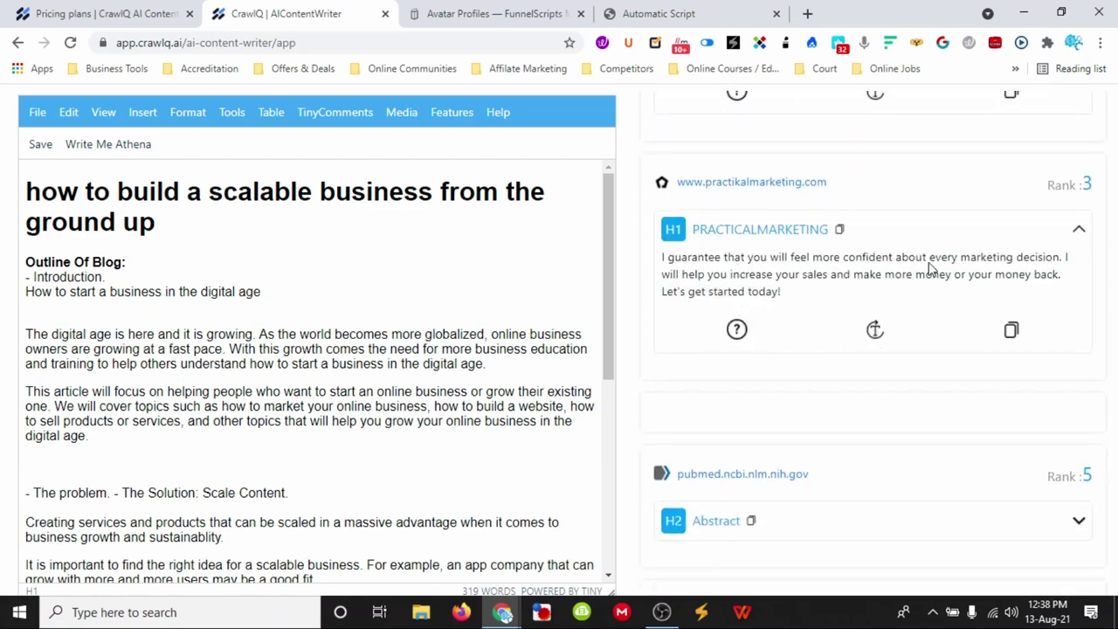
{"action": "left_click_drag", "start_coordinate": [664, 260], "coordinate": [1064, 262]}
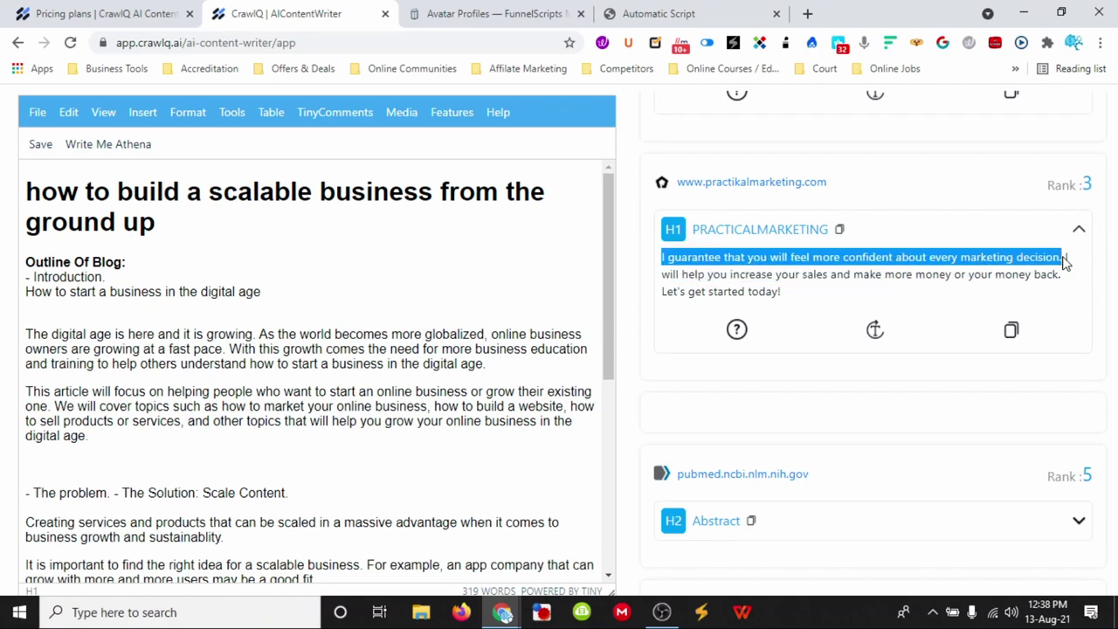
{"action": "left_click", "coordinate": [737, 330]}
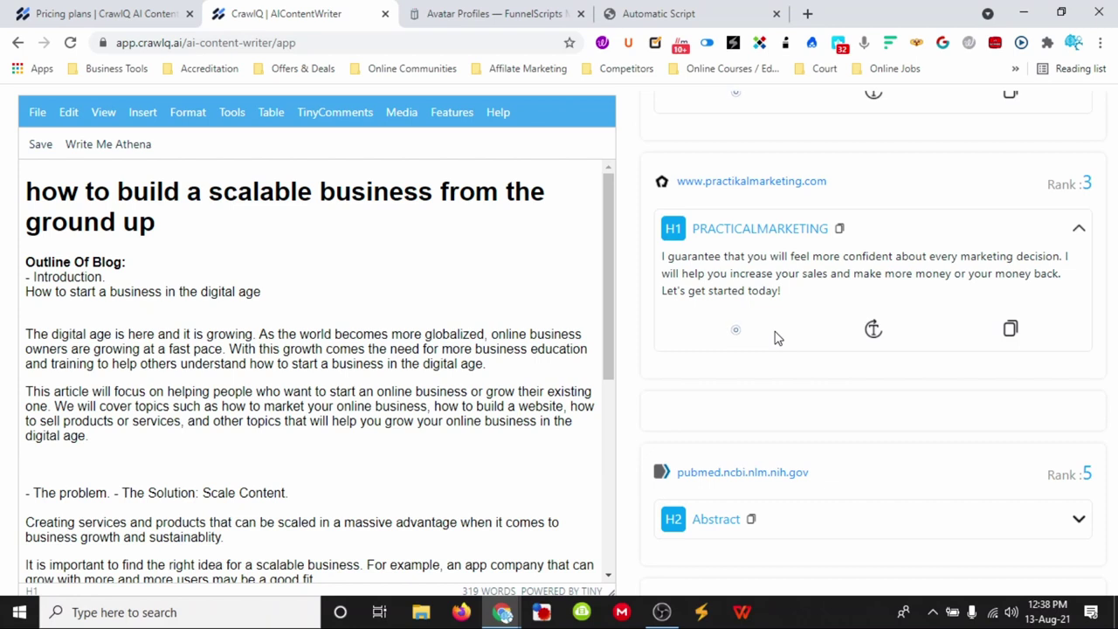
Expand the Abstract heading of pubmed.ncbi.nlm.nih.gov and read its passage.
{"action": "scroll", "coordinate": [828, 457], "scroll_direction": "down", "scroll_amount": 2}
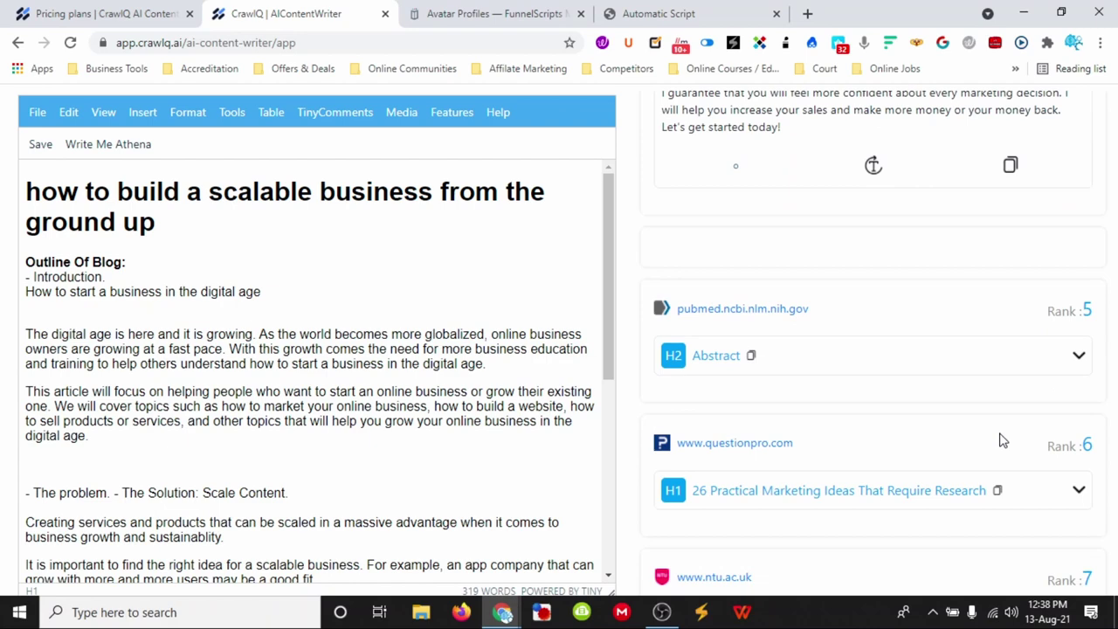
{"action": "left_click", "coordinate": [1080, 356]}
{"action": "scroll", "coordinate": [818, 415], "scroll_direction": "up", "scroll_amount": 2}
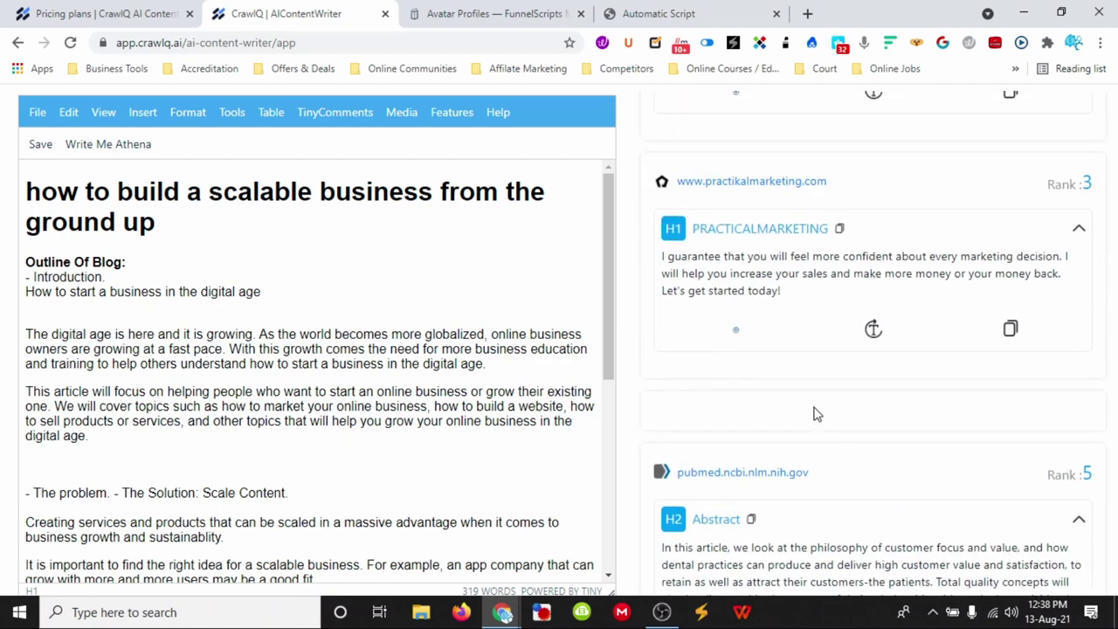
{"action": "scroll", "coordinate": [790, 398], "scroll_direction": "down", "scroll_amount": 1}
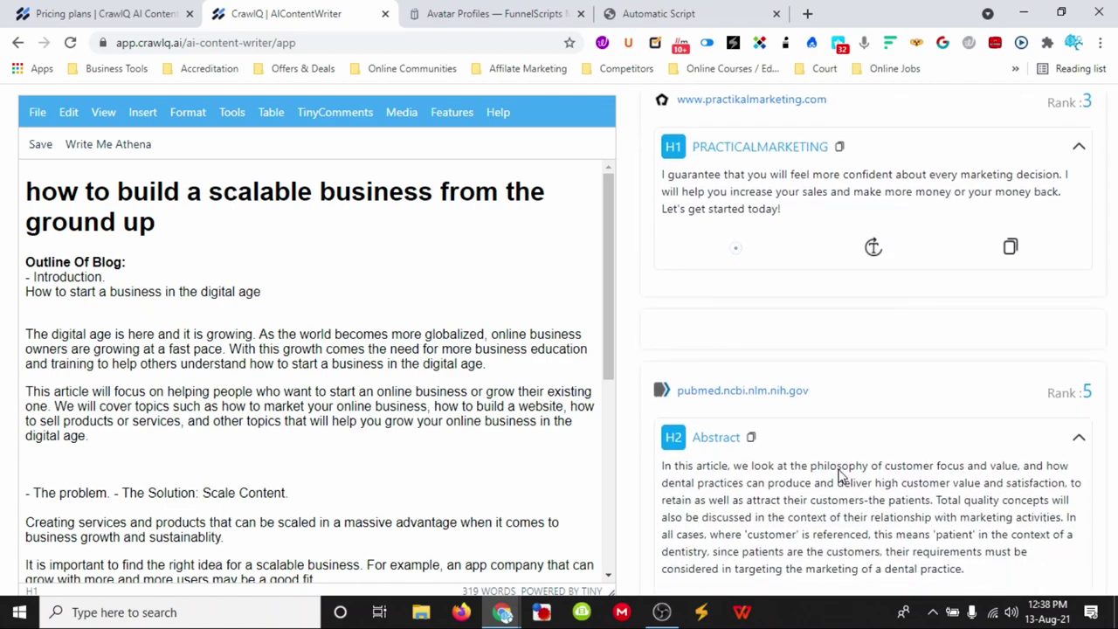
{"action": "scroll", "coordinate": [821, 471], "scroll_direction": "up", "scroll_amount": 2}
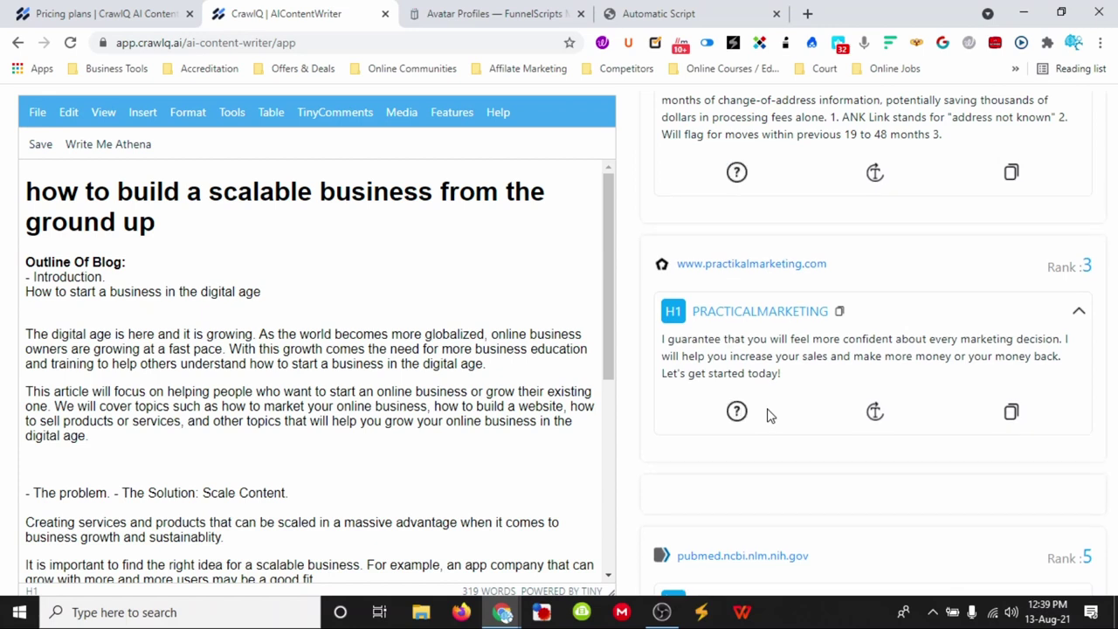
{"action": "scroll", "coordinate": [790, 410], "scroll_direction": "down", "scroll_amount": 1}
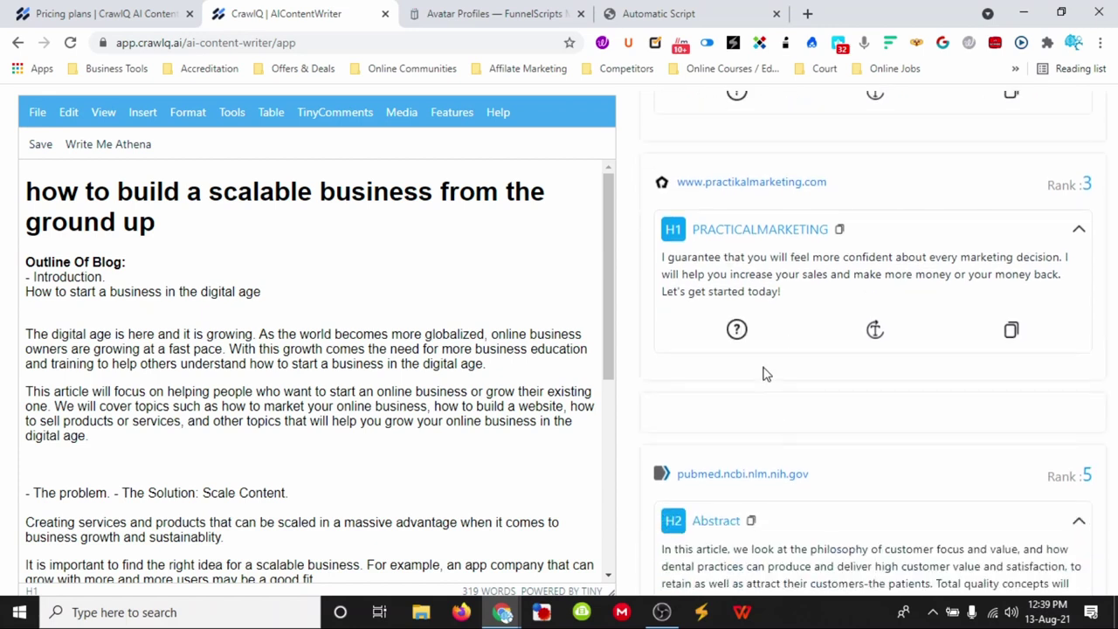
{"action": "scroll", "coordinate": [485, 367], "scroll_direction": "down", "scroll_amount": 3}
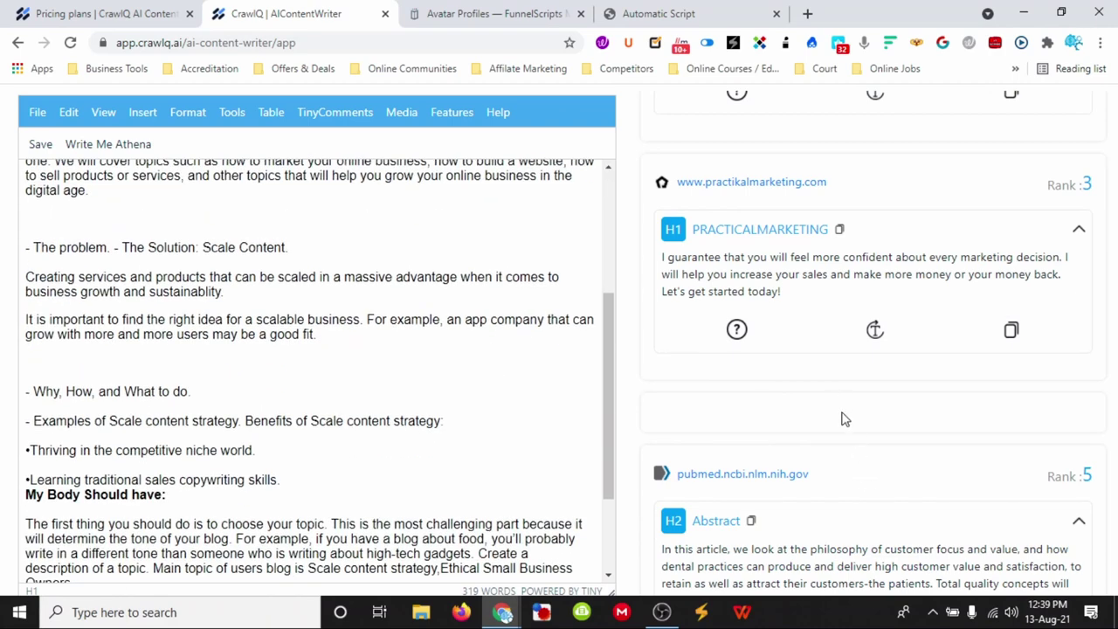
{"action": "left_click_drag", "start_coordinate": [793, 301], "coordinate": [664, 256]}
{"action": "left_click", "coordinate": [736, 328]}
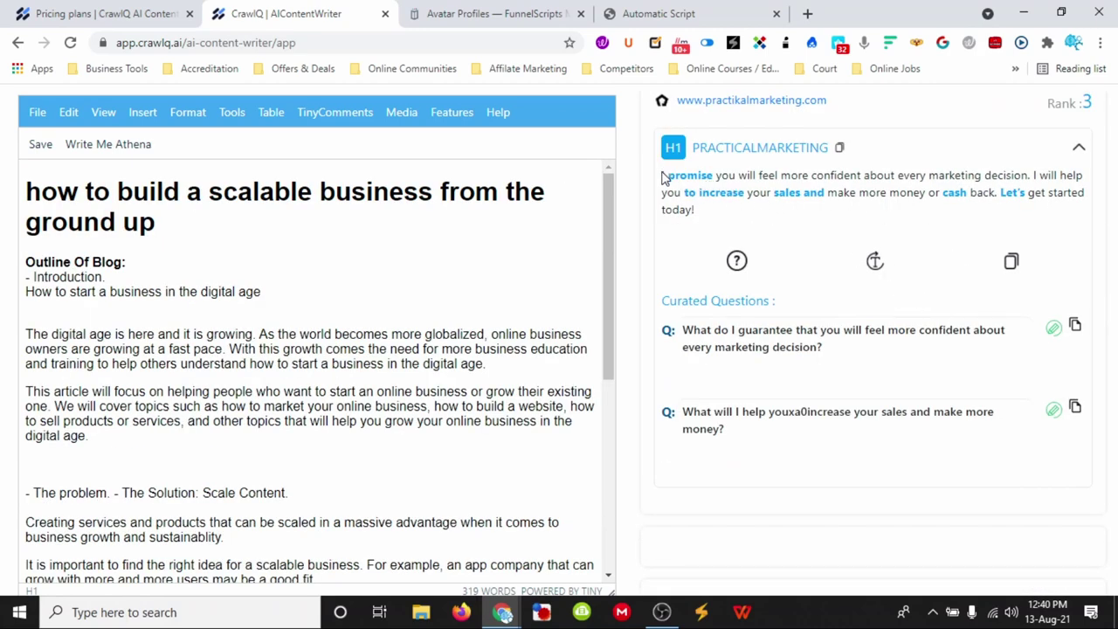
{"action": "left_click_drag", "start_coordinate": [664, 176], "coordinate": [771, 215]}
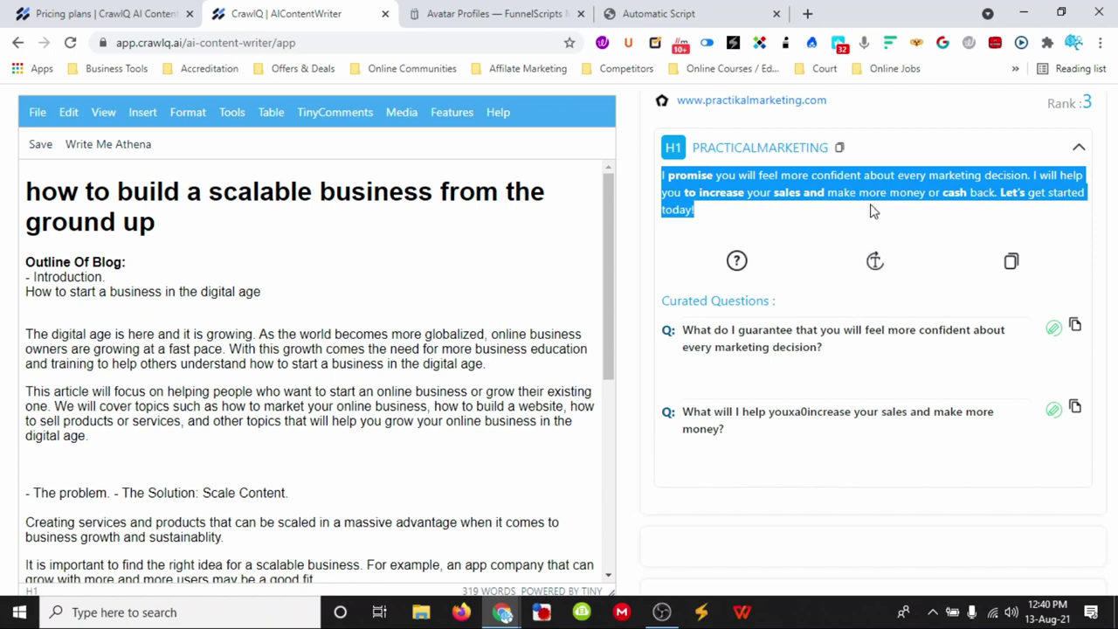
{"action": "left_click", "coordinate": [762, 215]}
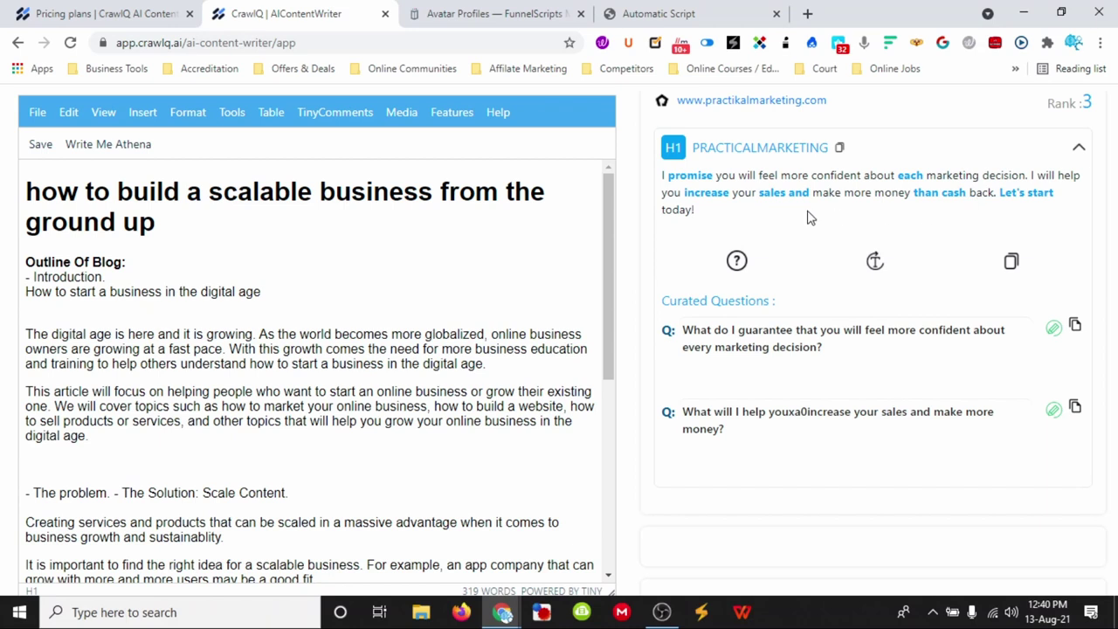
{"action": "left_click", "coordinate": [1057, 332]}
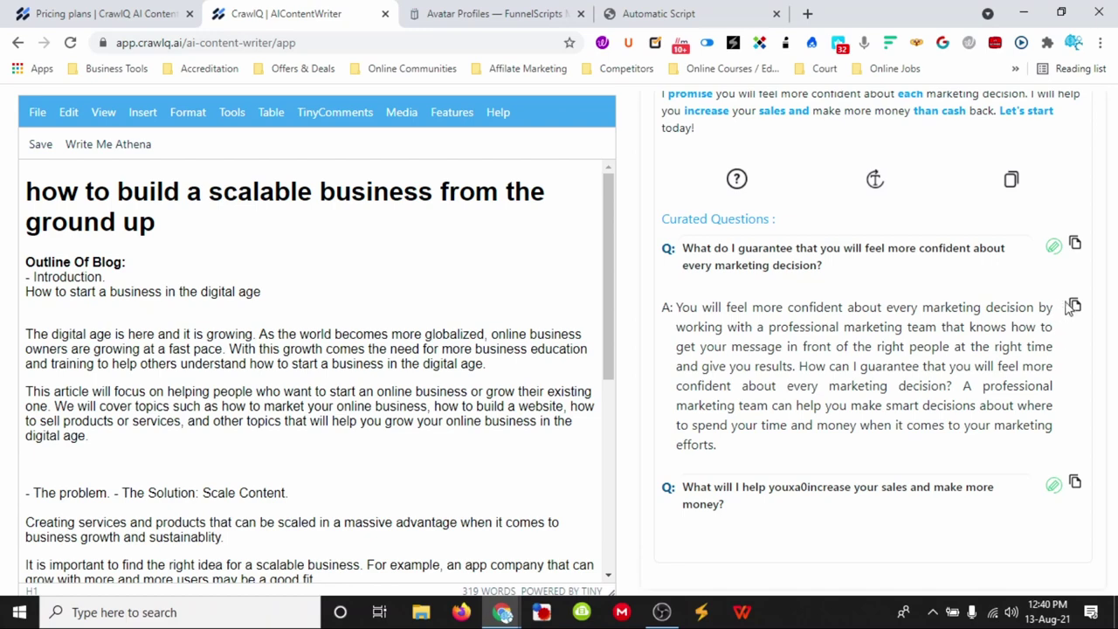
{"action": "scroll", "coordinate": [781, 387], "scroll_direction": "up", "scroll_amount": 4}
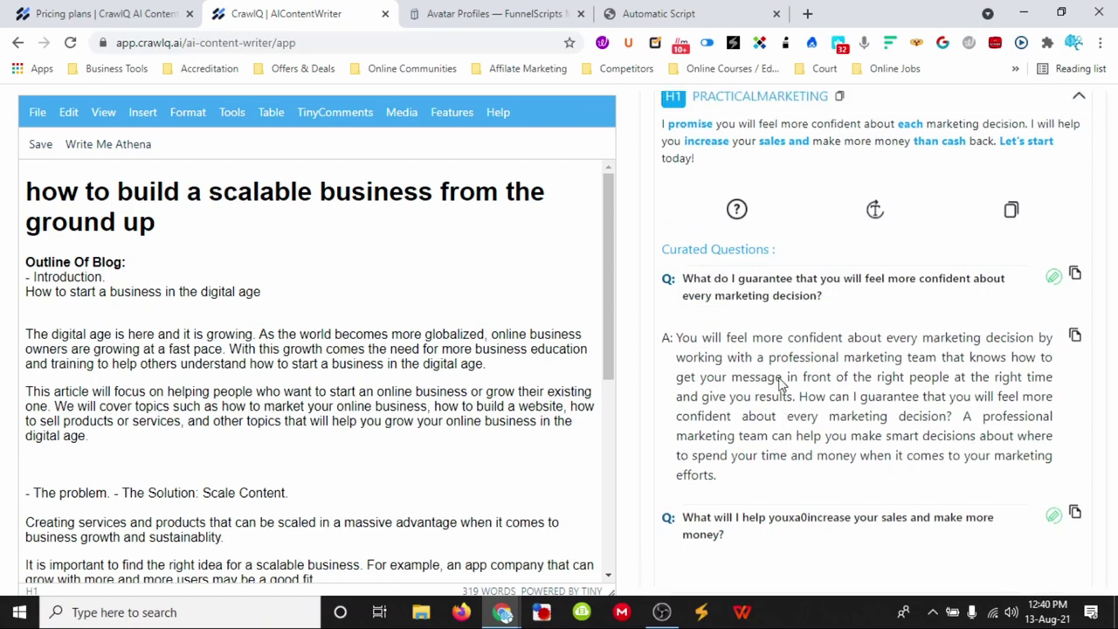
{"action": "scroll", "coordinate": [781, 387], "scroll_direction": "down", "scroll_amount": 4}
{"action": "scroll", "coordinate": [781, 387], "scroll_direction": "down", "scroll_amount": 5}
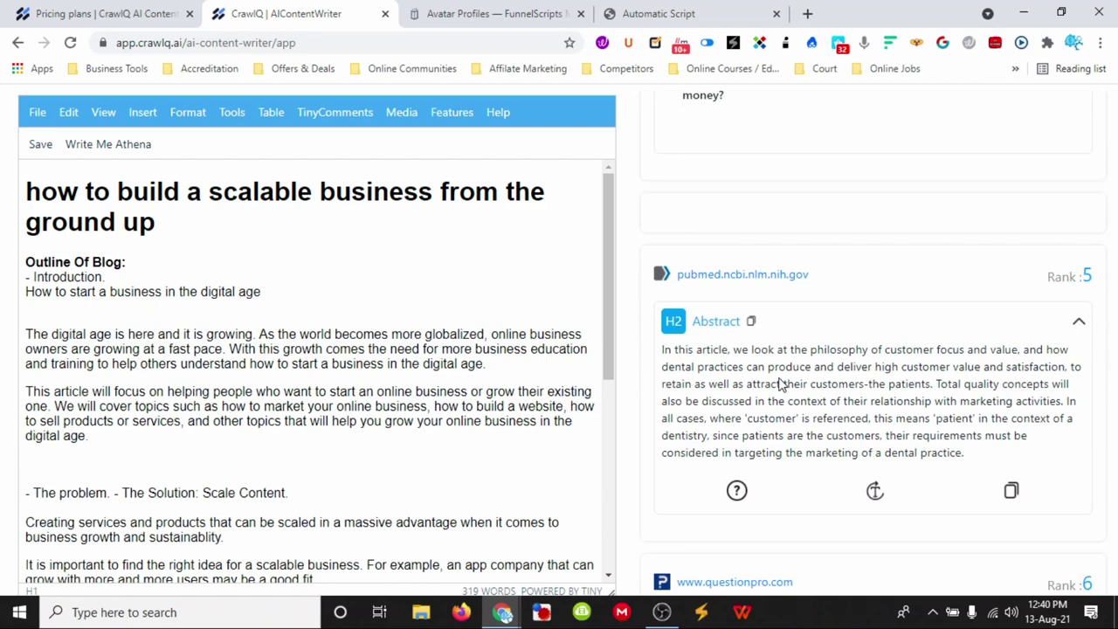
{"action": "scroll", "coordinate": [781, 387], "scroll_direction": "up", "scroll_amount": 5}
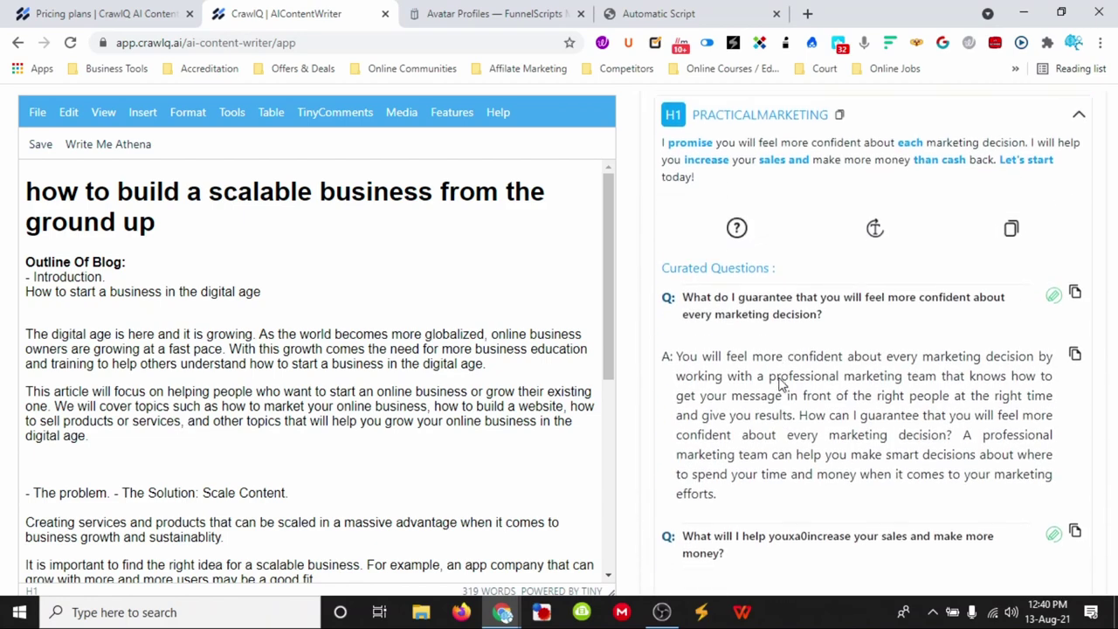
{"action": "scroll", "coordinate": [780, 387], "scroll_direction": "down", "scroll_amount": 6}
{"action": "scroll", "coordinate": [856, 289], "scroll_direction": "down", "scroll_amount": 3}
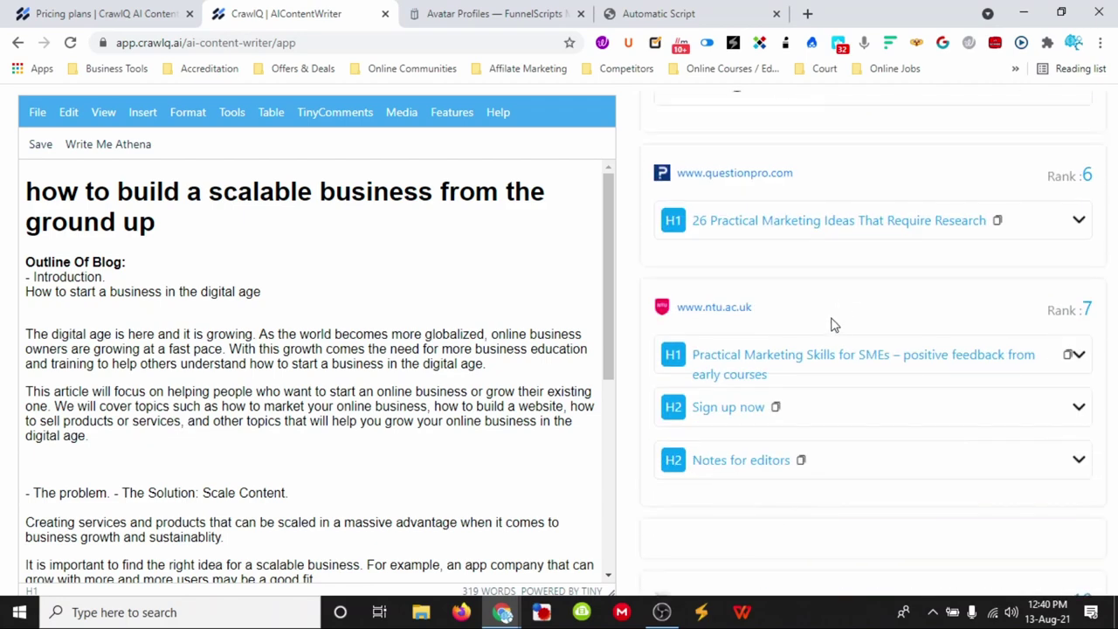
{"action": "scroll", "coordinate": [917, 343], "scroll_direction": "up", "scroll_amount": 6}
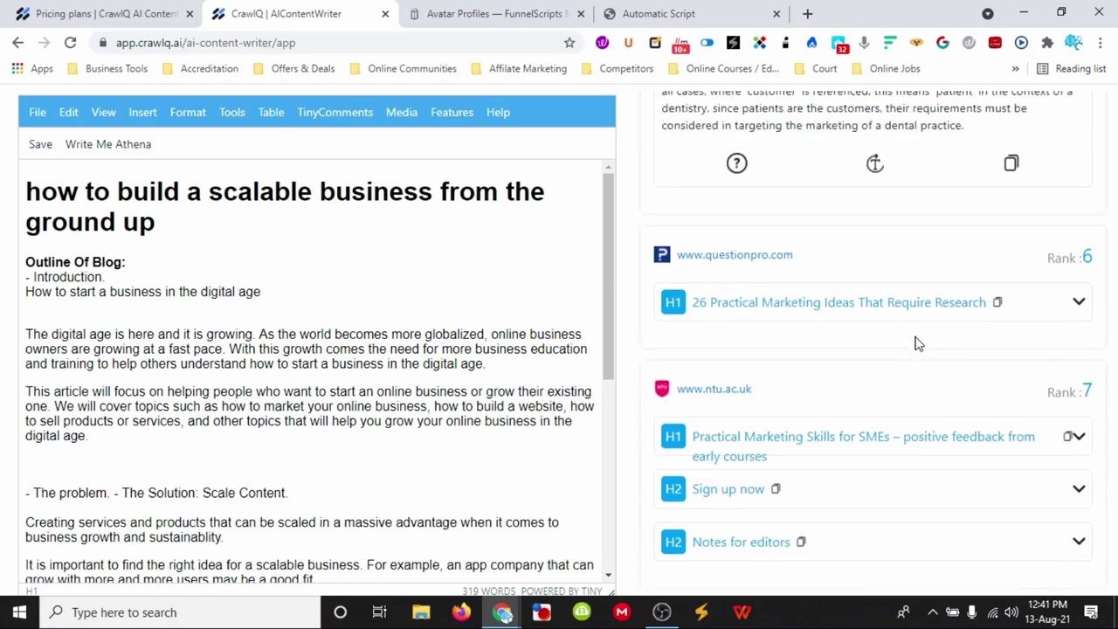
{"action": "left_click", "coordinate": [895, 341]}
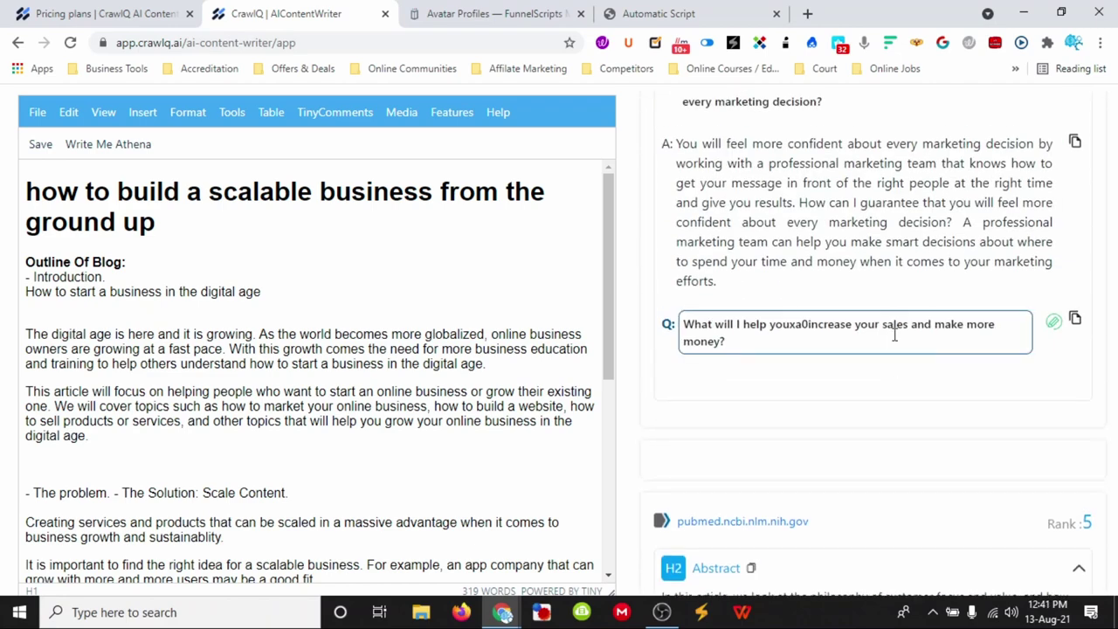
Save the blog and return to the AI Content Writer's initial page.
{"action": "scroll", "coordinate": [826, 329], "scroll_direction": "up", "scroll_amount": 4}
{"action": "scroll", "coordinate": [817, 374], "scroll_direction": "up", "scroll_amount": 10}
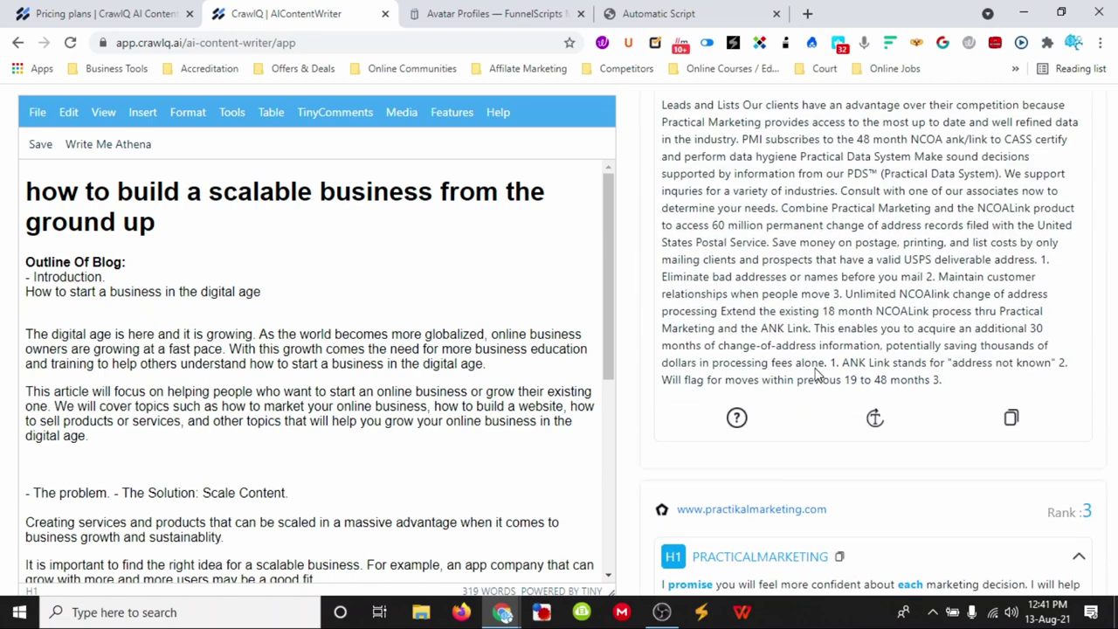
{"action": "scroll", "coordinate": [885, 322], "scroll_direction": "up", "scroll_amount": 2}
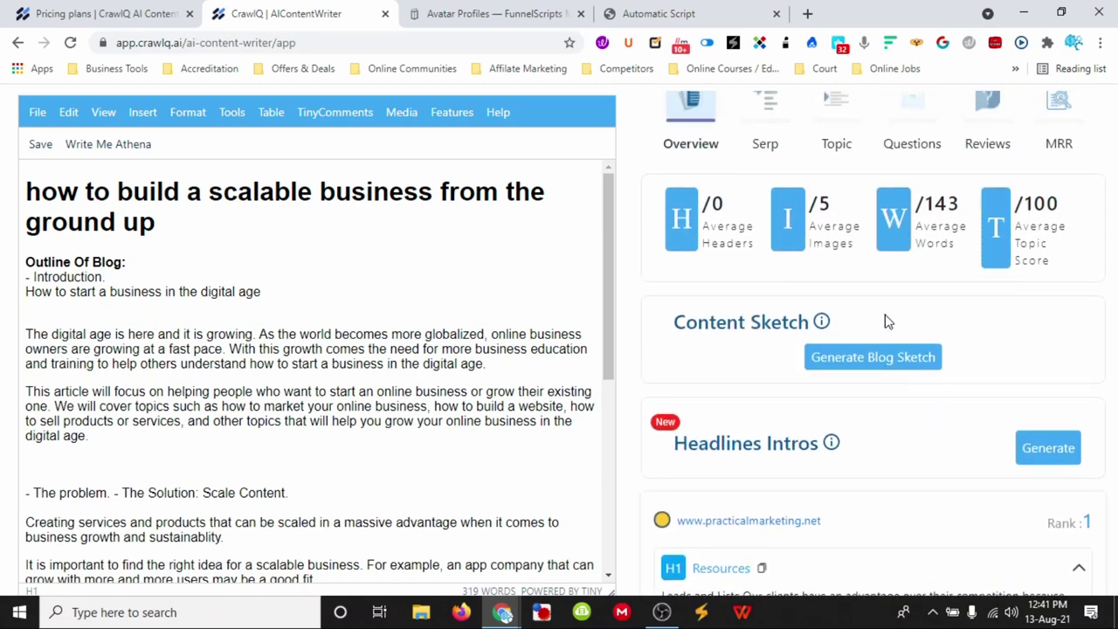
{"action": "scroll", "coordinate": [841, 311], "scroll_direction": "up", "scroll_amount": 1}
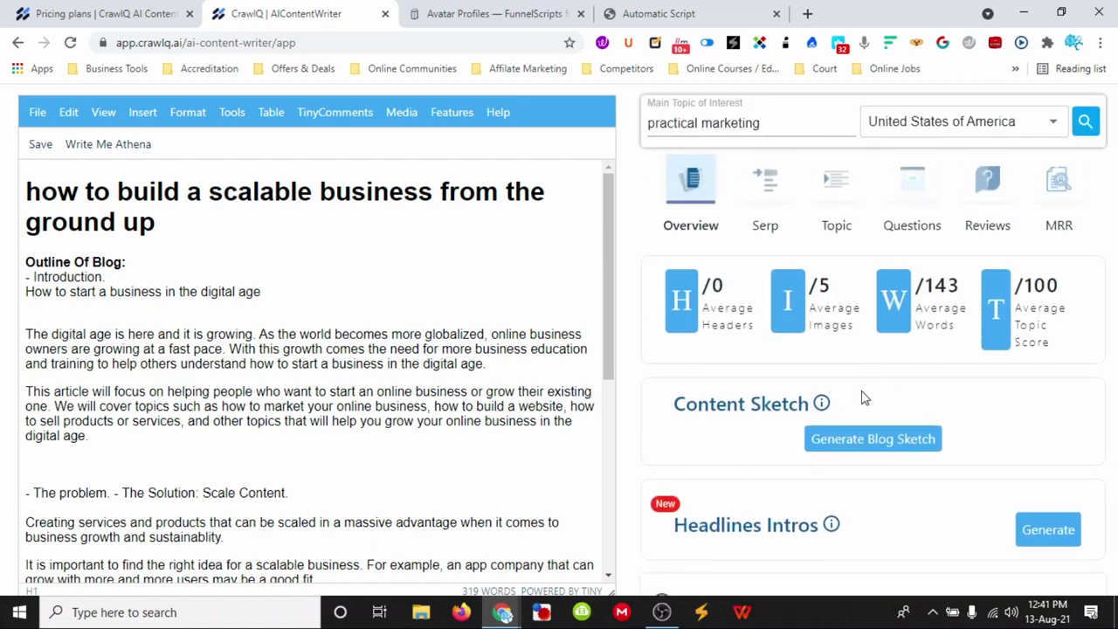
{"action": "left_click", "coordinate": [39, 146]}
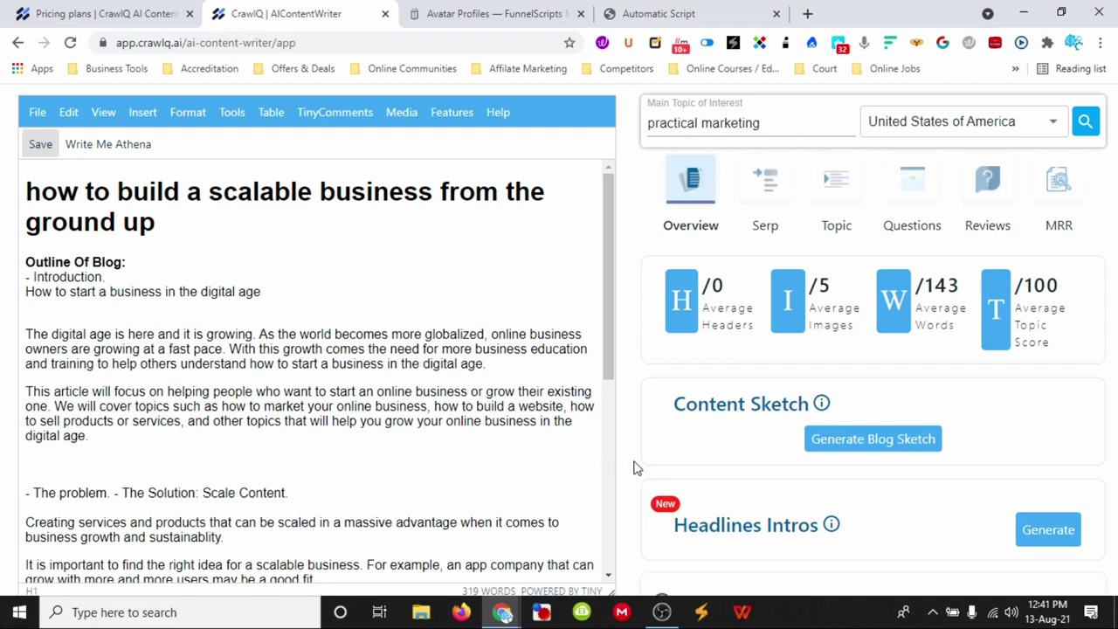
{"action": "left_click", "coordinate": [17, 42]}
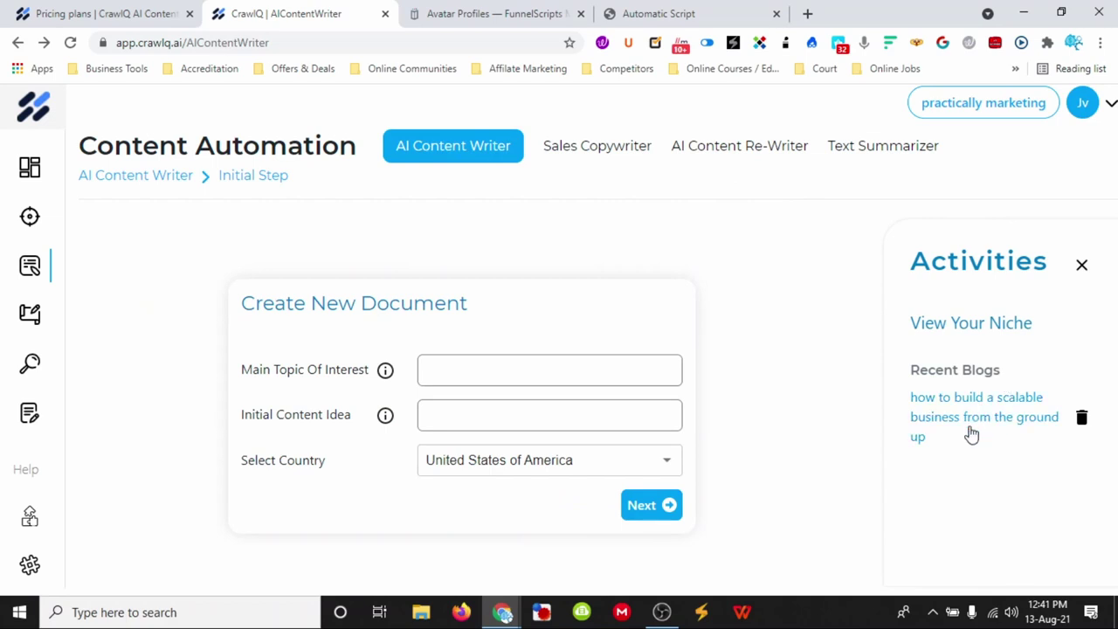
Open the Sales Copywriter's Authority Webinar Hosting Script under Webinar Warrior and review its filled-in answers.
{"action": "left_click", "coordinate": [587, 155]}
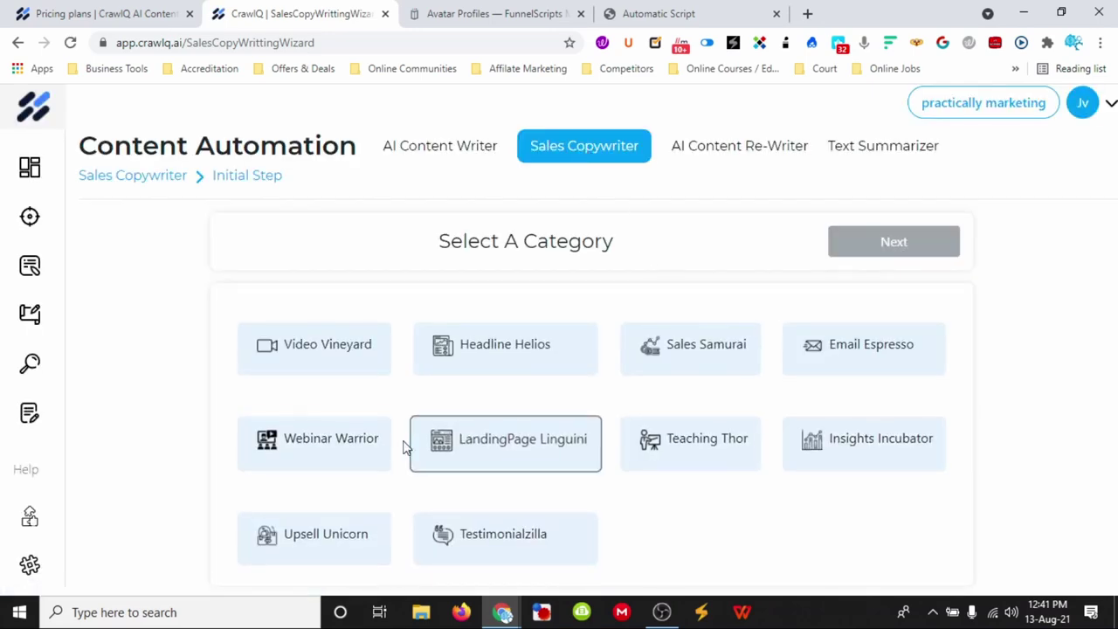
{"action": "left_click", "coordinate": [350, 447]}
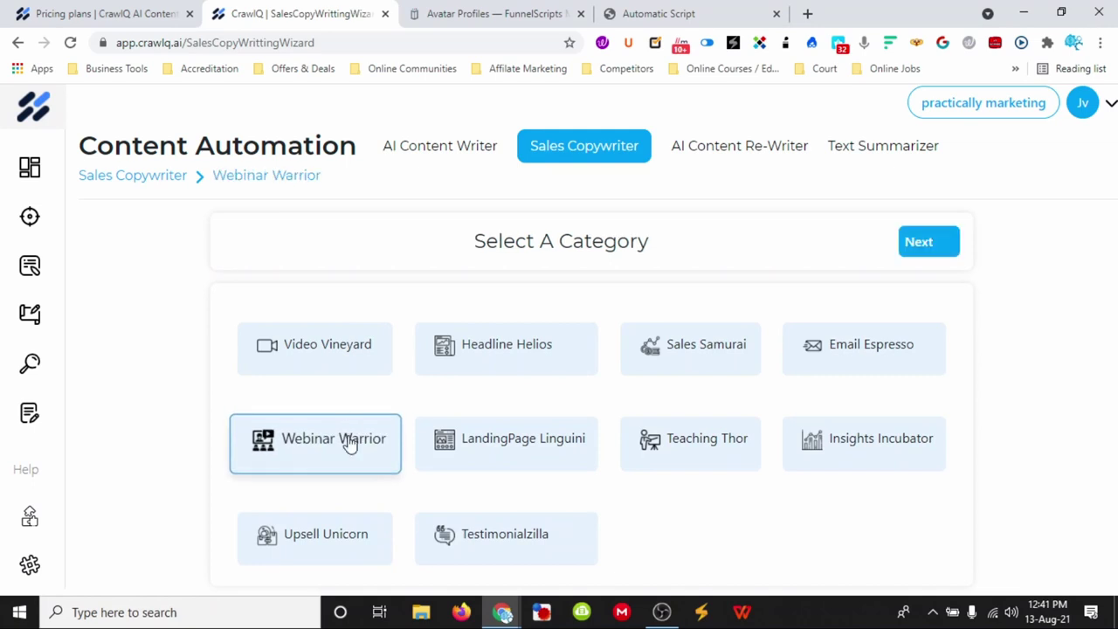
{"action": "left_click", "coordinate": [915, 245]}
{"action": "left_click", "coordinate": [429, 352]}
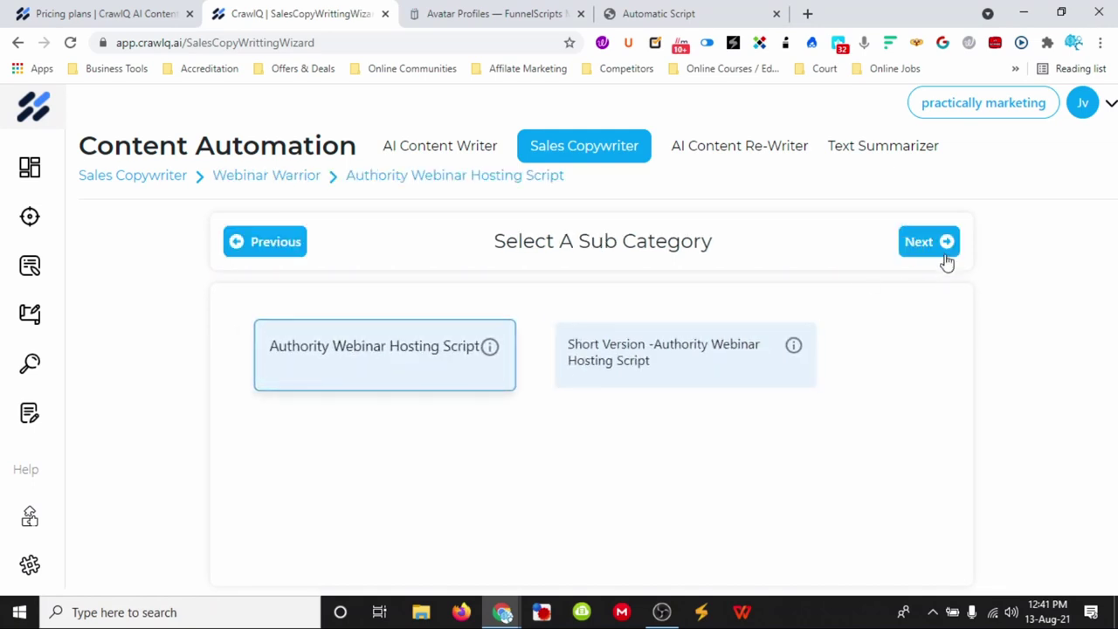
{"action": "left_click", "coordinate": [931, 248]}
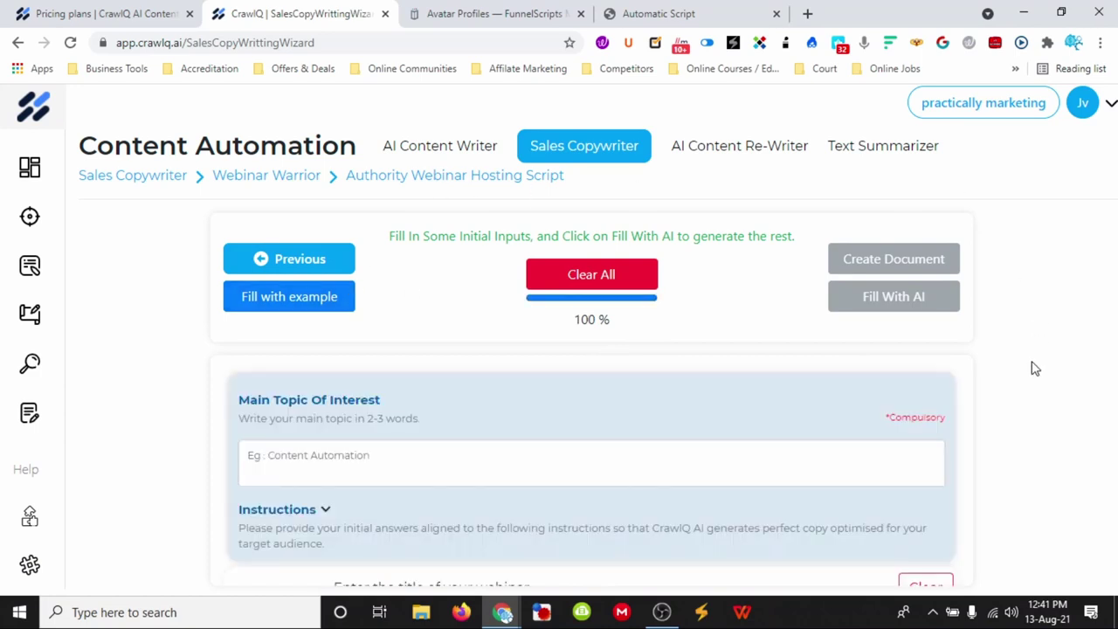
{"action": "scroll", "coordinate": [934, 402], "scroll_direction": "down", "scroll_amount": 3}
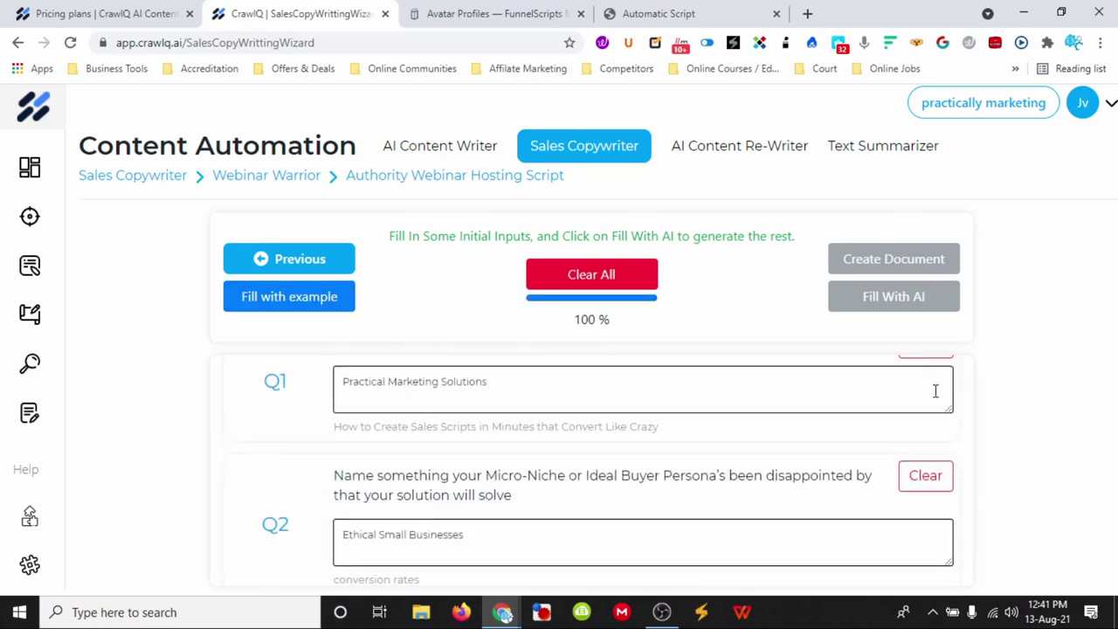
{"action": "scroll", "coordinate": [935, 398], "scroll_direction": "up", "scroll_amount": 1}
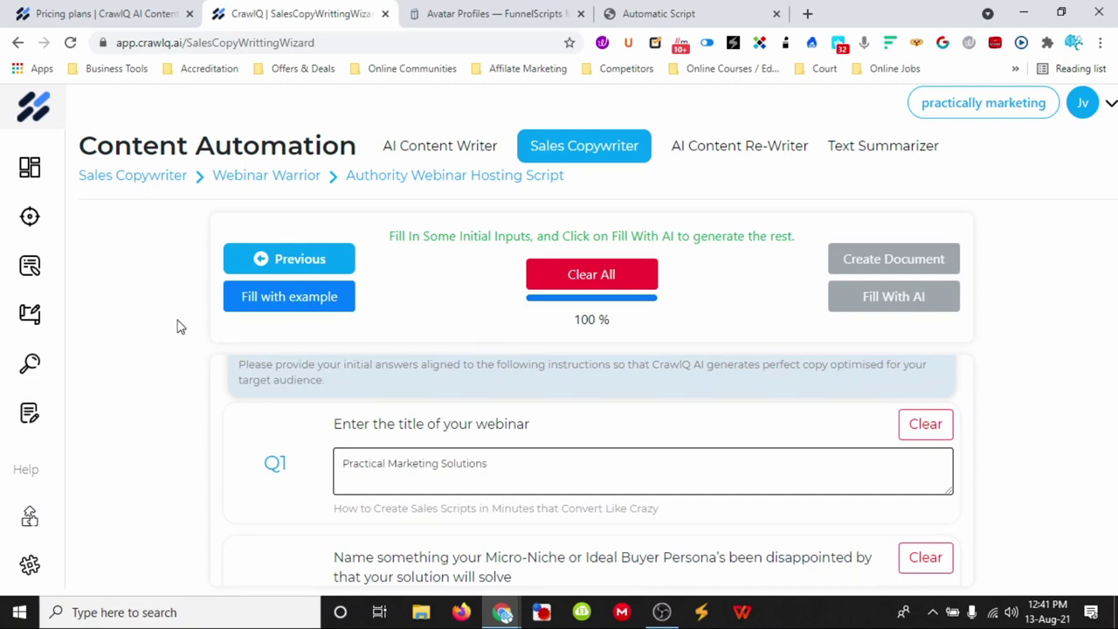
Go to All Projects and load the "practically marketing" workspace.
{"action": "mouse_move", "coordinate": [39, 278]}
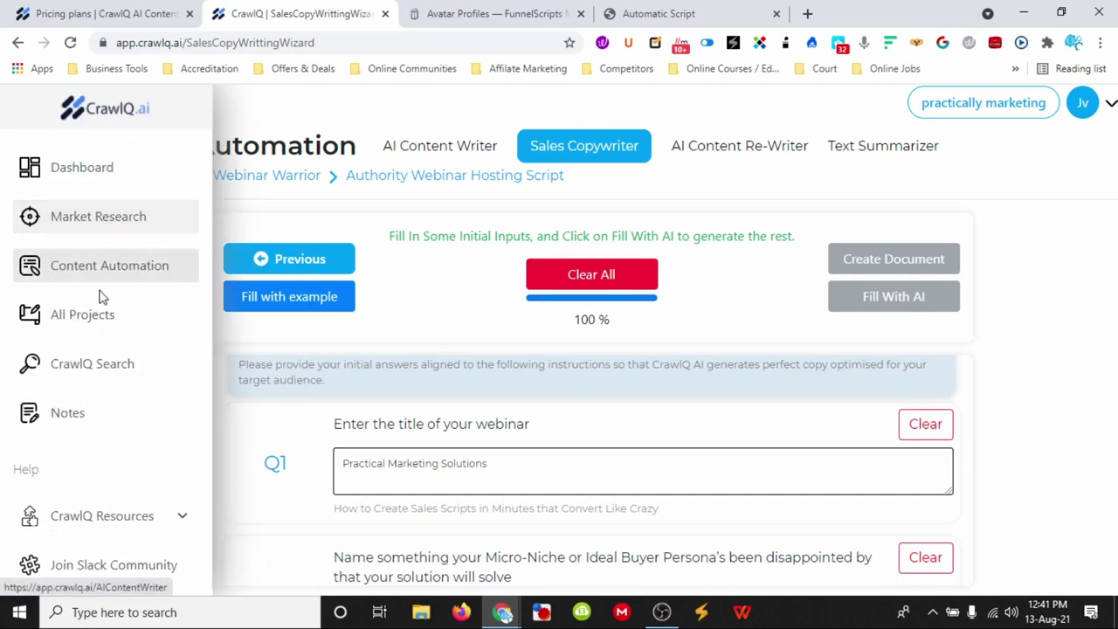
{"action": "left_click", "coordinate": [88, 316]}
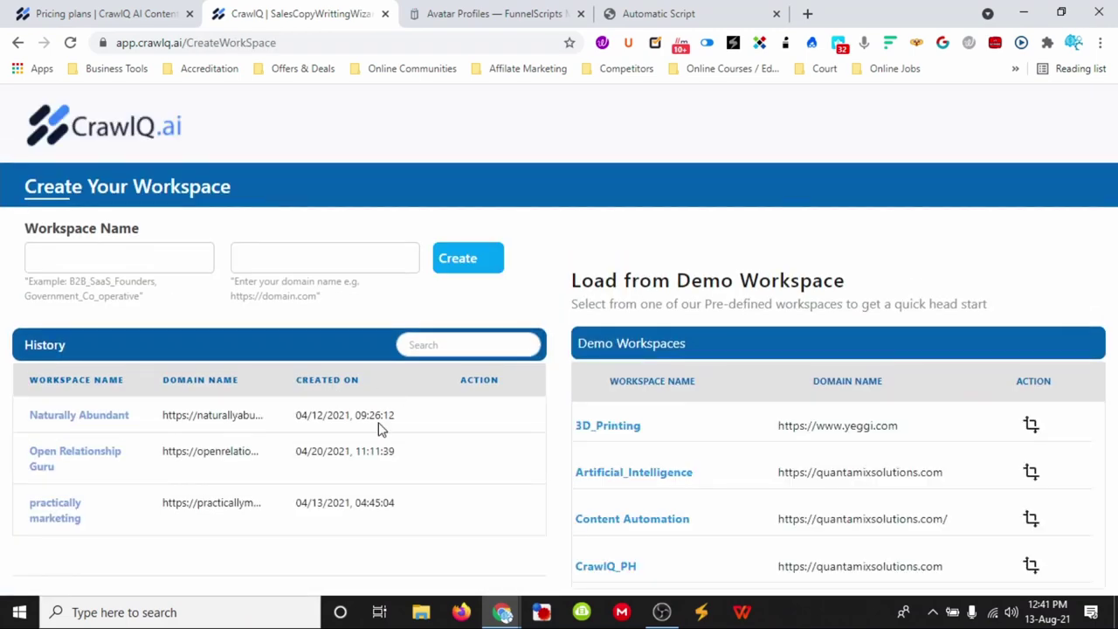
{"action": "left_click", "coordinate": [61, 509]}
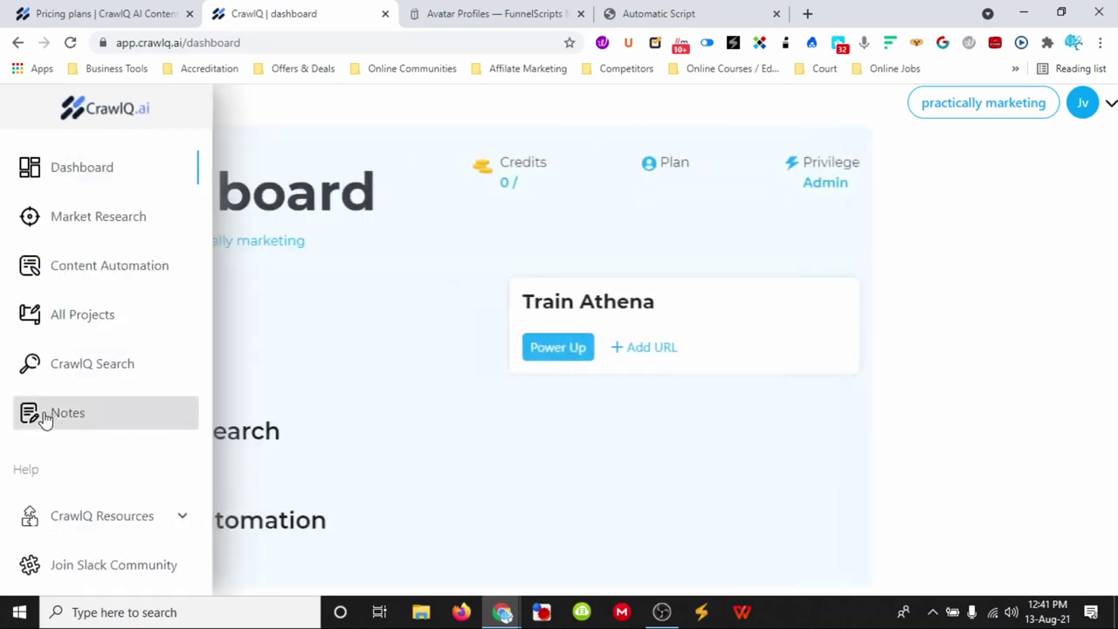
Open the workspace's Notes page and look through its content.
{"action": "left_click", "coordinate": [54, 420]}
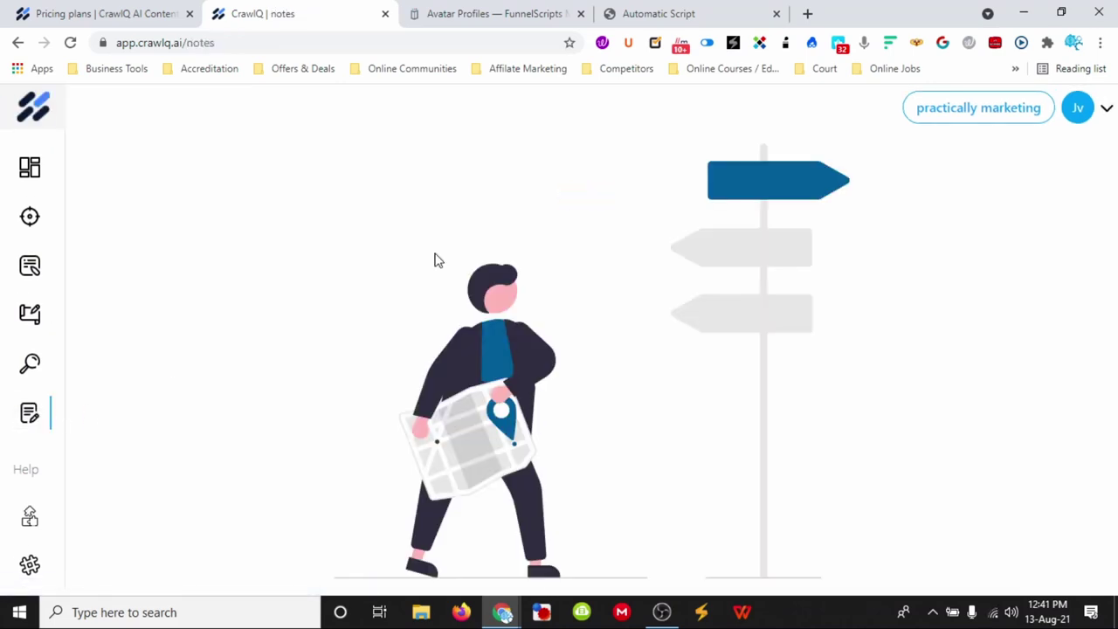
{"action": "scroll", "coordinate": [699, 278], "scroll_direction": "down", "scroll_amount": 1}
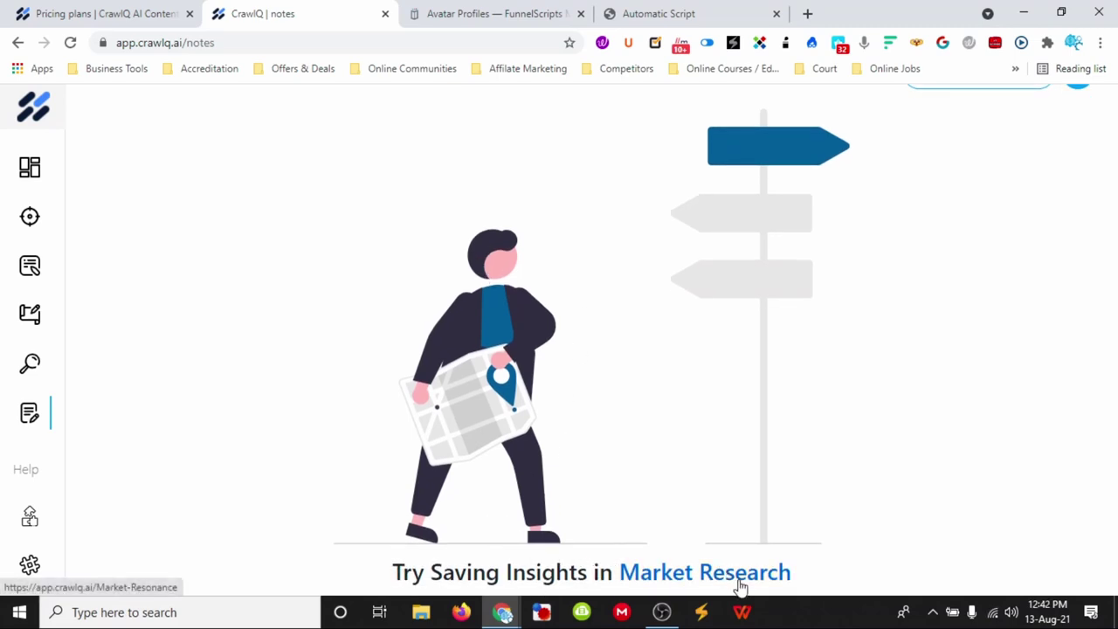
{"action": "scroll", "coordinate": [739, 587], "scroll_direction": "up", "scroll_amount": 1}
{"action": "scroll", "coordinate": [817, 295], "scroll_direction": "down", "scroll_amount": 1}
{"action": "scroll", "coordinate": [217, 183], "scroll_direction": "up", "scroll_amount": 1}
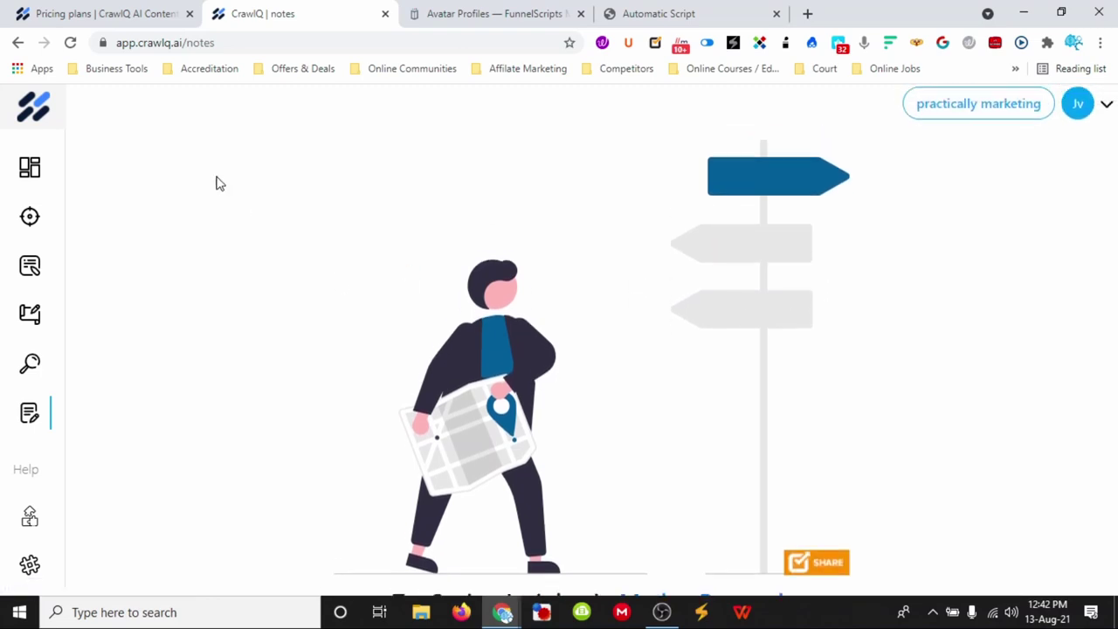
Open Market Research and view its Research and Resonance and Spying Wizard pages.
{"action": "mouse_move", "coordinate": [37, 201]}
{"action": "left_click", "coordinate": [51, 220]}
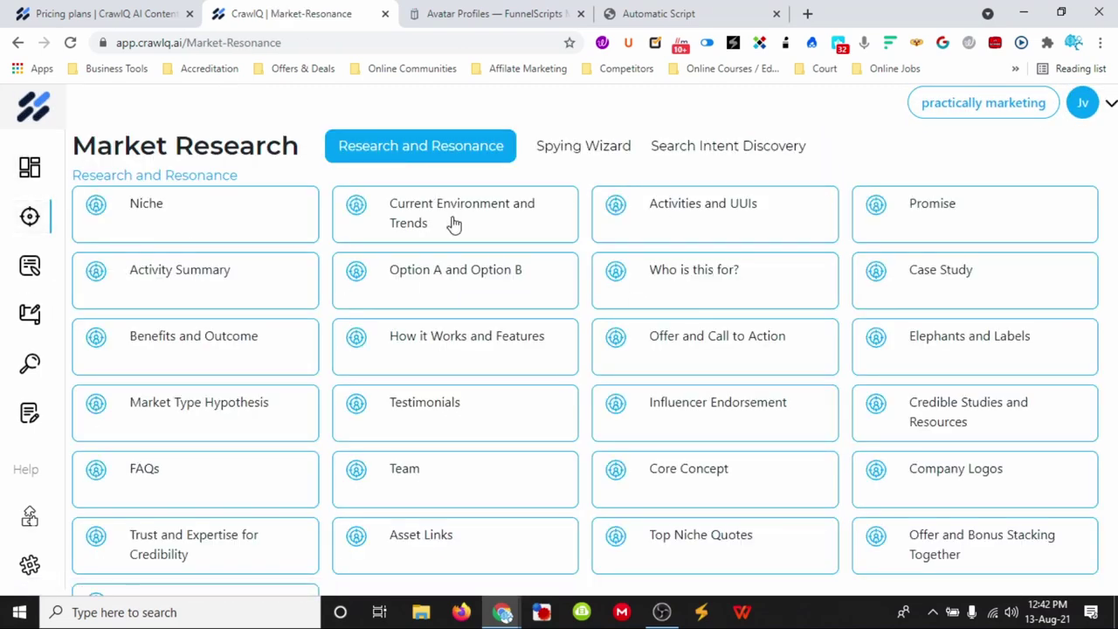
{"action": "left_click", "coordinate": [607, 154]}
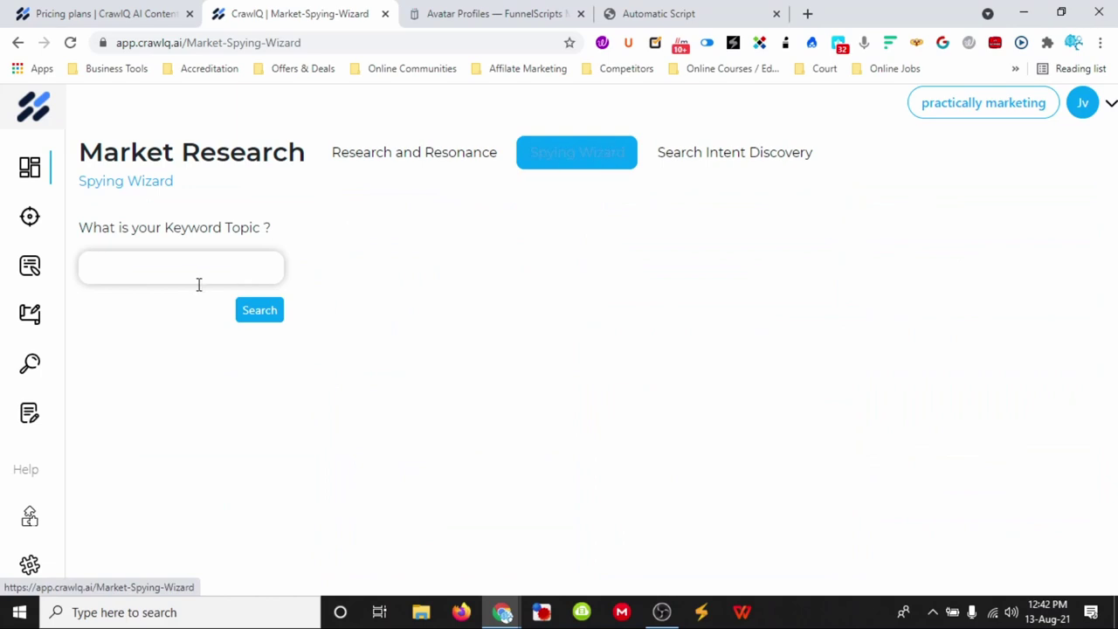
Run a Search Intent Discovery search for the keyword topic "practical marketing".
{"action": "left_click", "coordinate": [724, 154]}
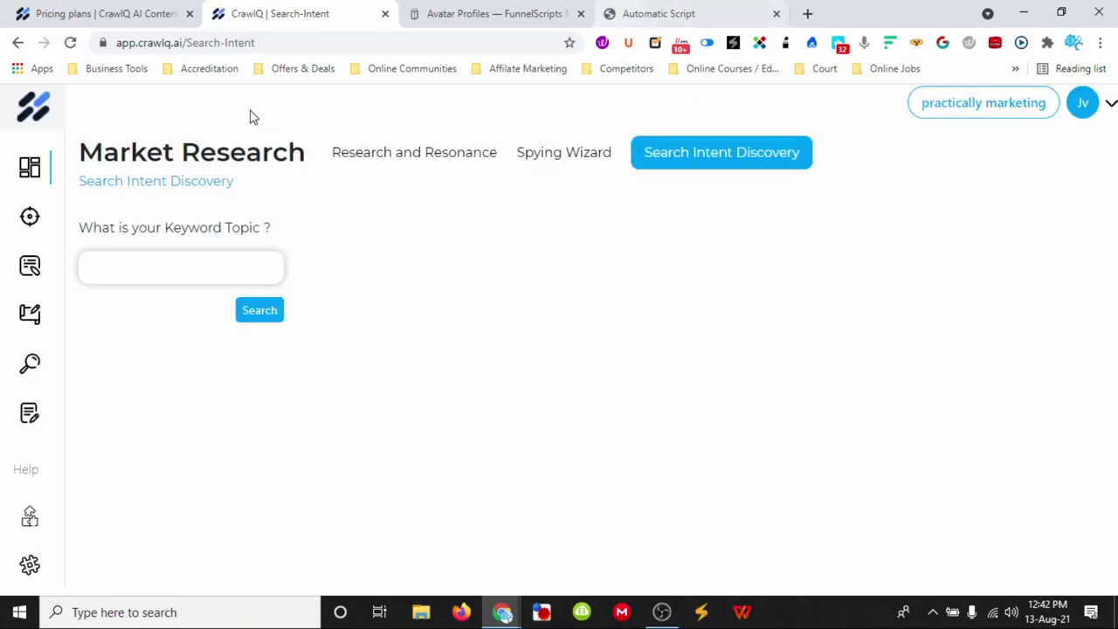
{"action": "left_click", "coordinate": [229, 262]}
{"action": "type", "text": "practic"}
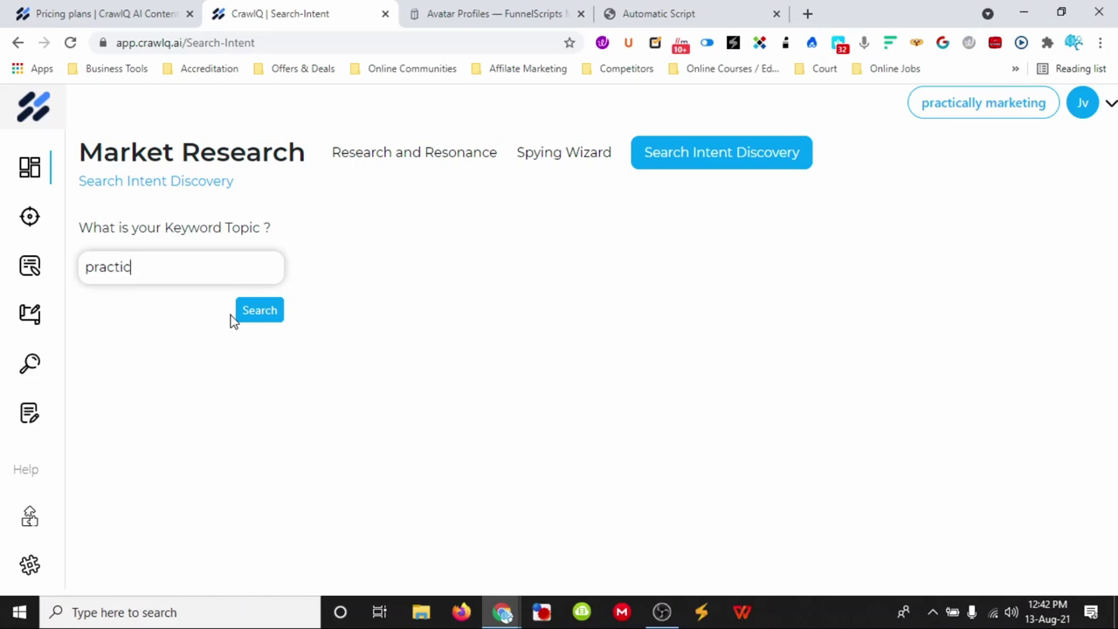
{"action": "type", "text": "al marketing"}
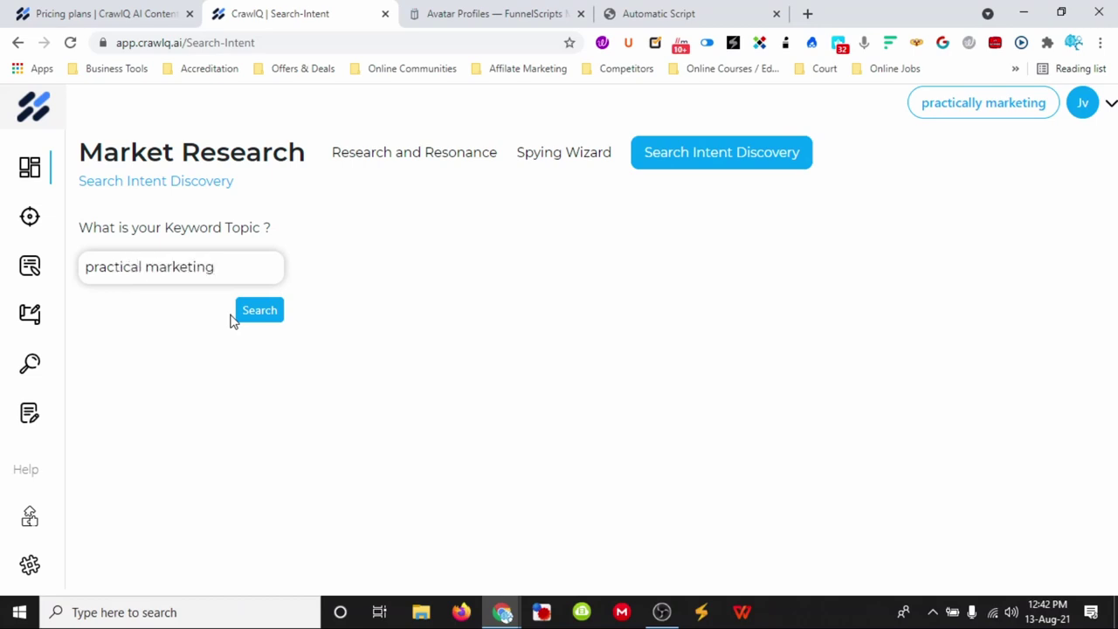
{"action": "left_click", "coordinate": [250, 316]}
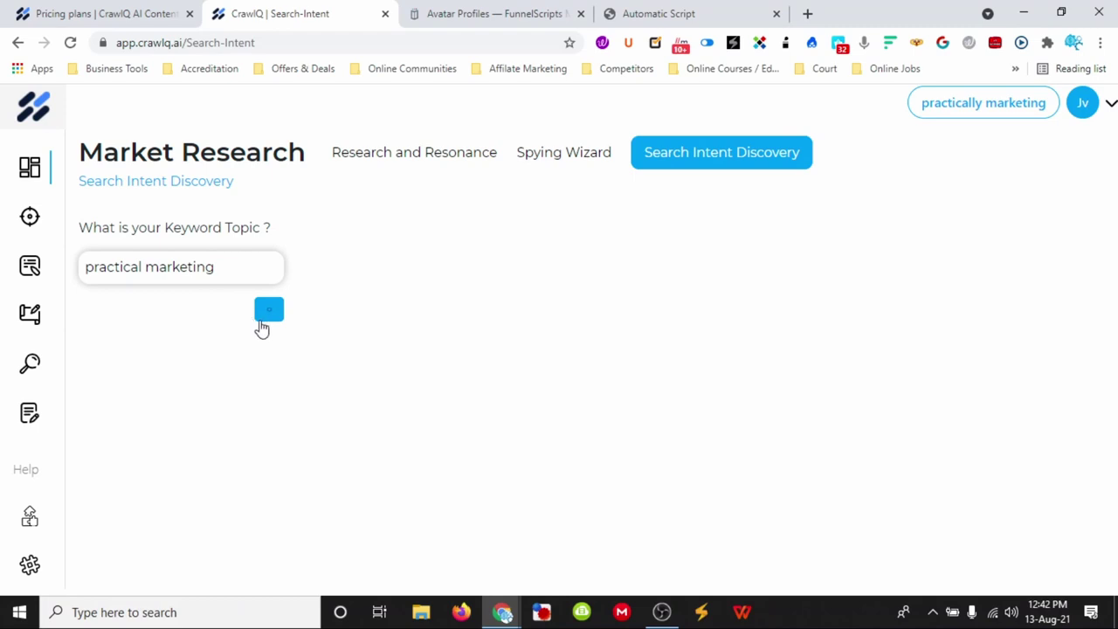
Expand the CrawlQ Resources help section and look through its entries.
{"action": "mouse_move", "coordinate": [44, 518]}
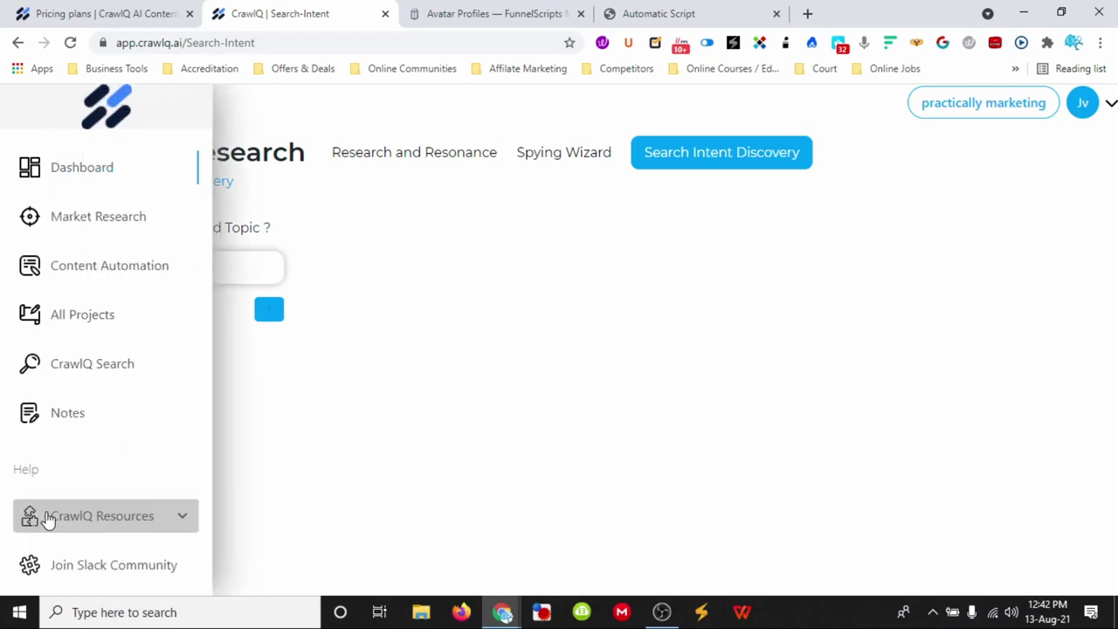
{"action": "left_click", "coordinate": [183, 519]}
{"action": "scroll", "coordinate": [157, 484], "scroll_direction": "down", "scroll_amount": 3}
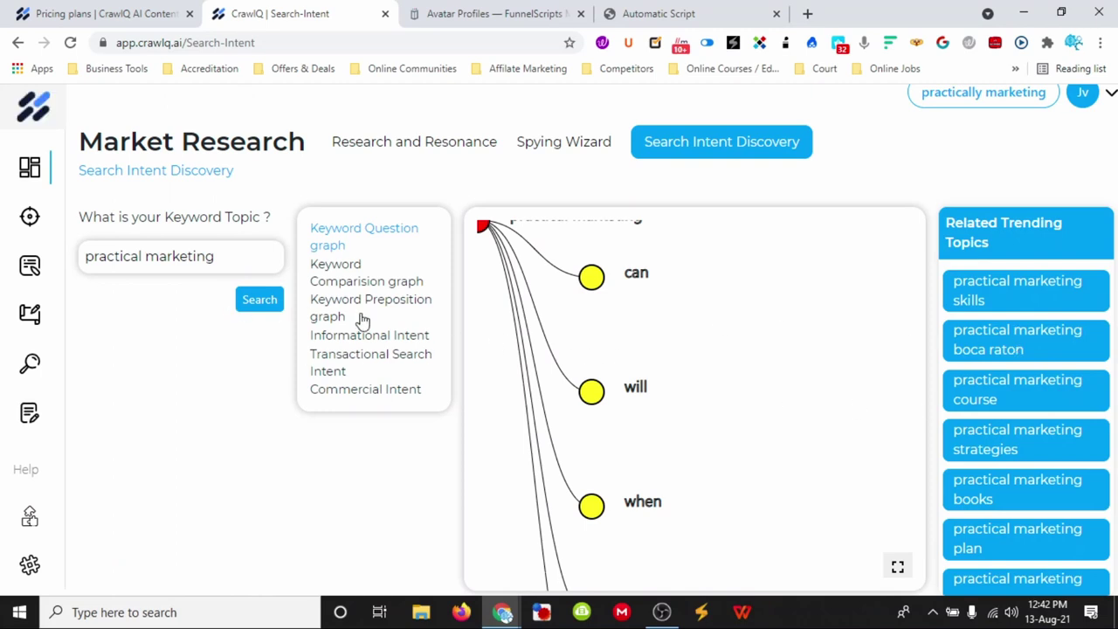
Look over the keyword question, comparison and preposition graphs for "practical marketing".
{"action": "scroll", "coordinate": [988, 380], "scroll_direction": "down", "scroll_amount": 6}
{"action": "scroll", "coordinate": [824, 446], "scroll_direction": "down", "scroll_amount": 3}
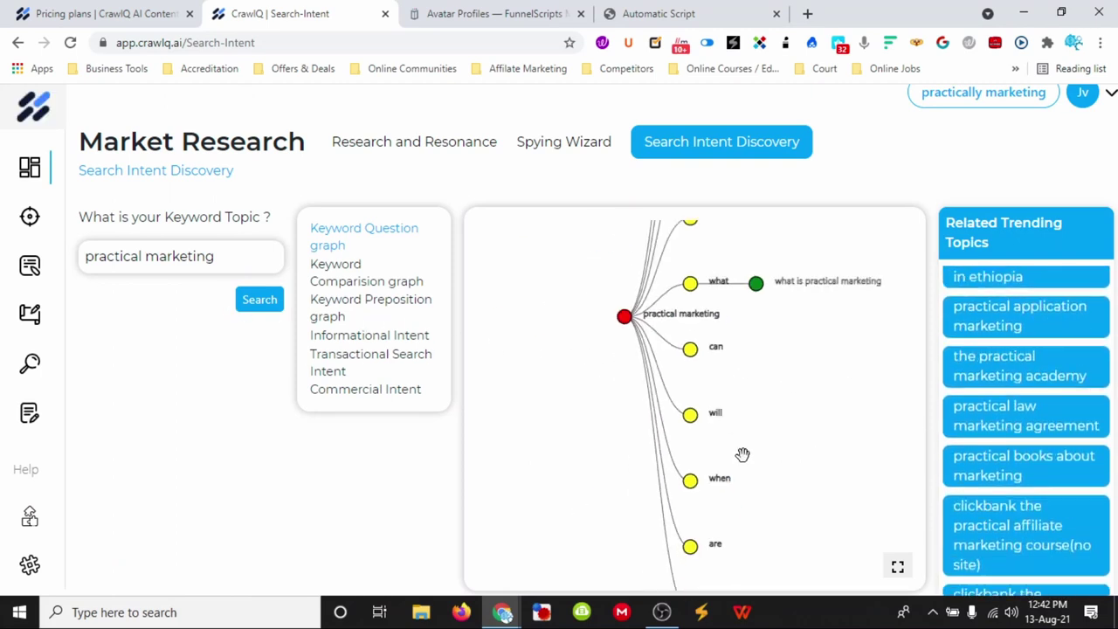
{"action": "left_click", "coordinate": [343, 285]}
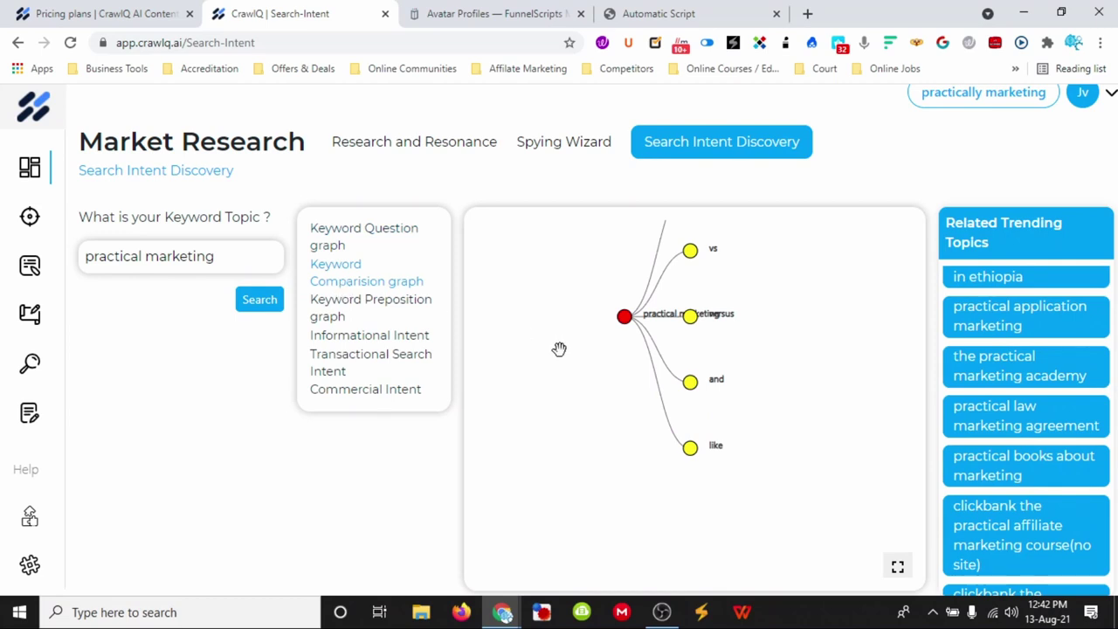
{"action": "scroll", "coordinate": [602, 385], "scroll_direction": "up", "scroll_amount": 1}
{"action": "scroll", "coordinate": [603, 385], "scroll_direction": "down", "scroll_amount": 4}
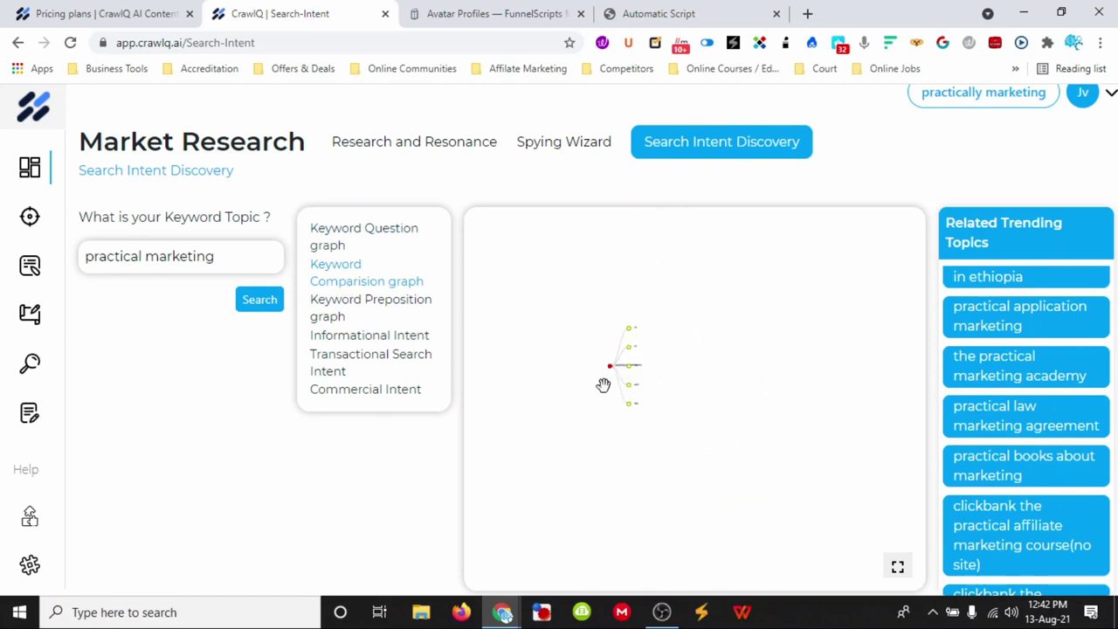
{"action": "scroll", "coordinate": [603, 386], "scroll_direction": "up", "scroll_amount": 4}
{"action": "left_click_drag", "start_coordinate": [641, 369], "coordinate": [559, 453]}
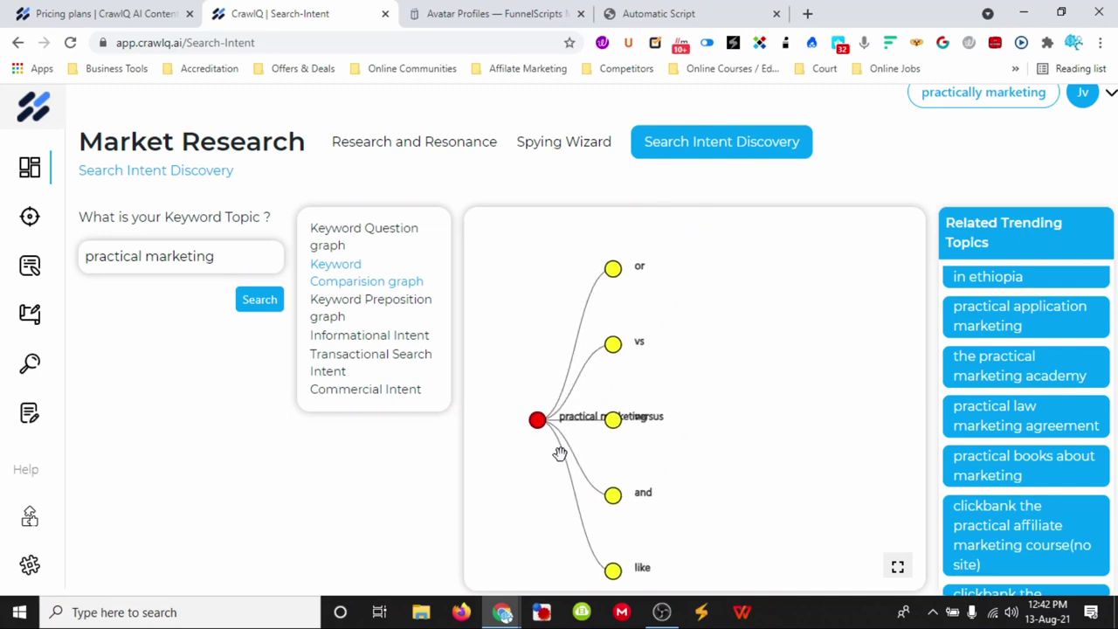
{"action": "left_click", "coordinate": [391, 311]}
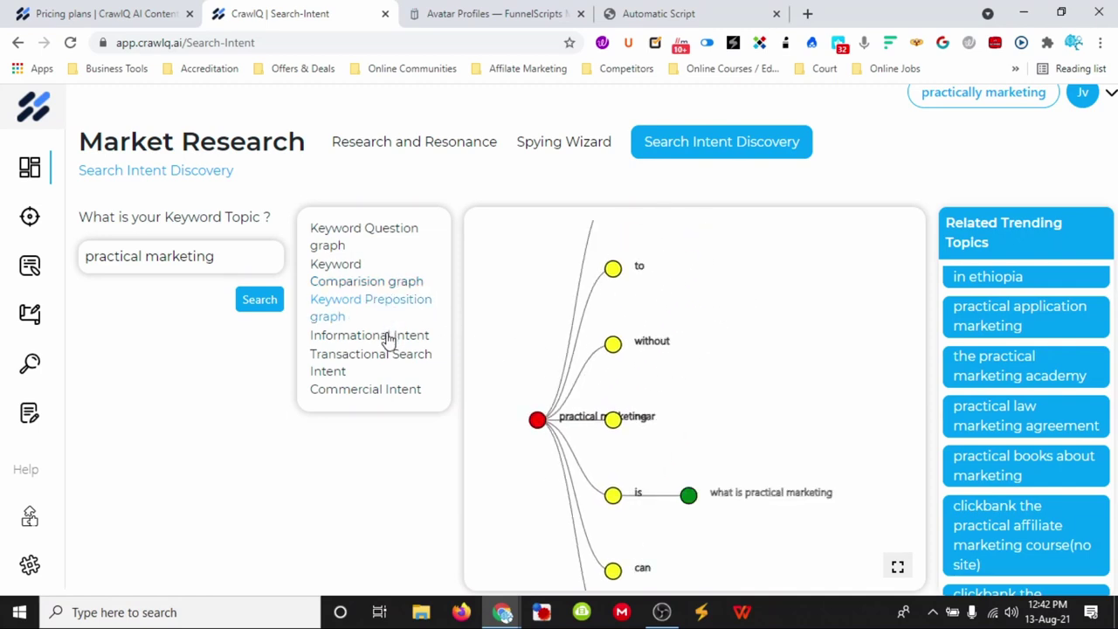
Show the Informational Intent queries, check the Google results for "How does practical marketing work" and close them.
{"action": "left_click", "coordinate": [389, 340]}
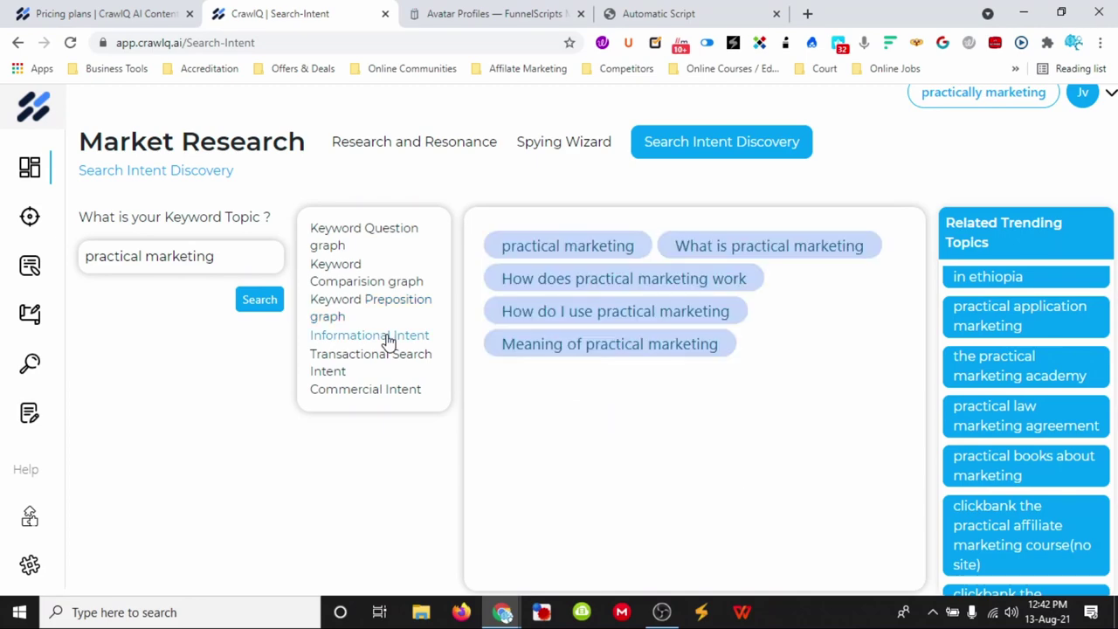
{"action": "left_click", "coordinate": [627, 282]}
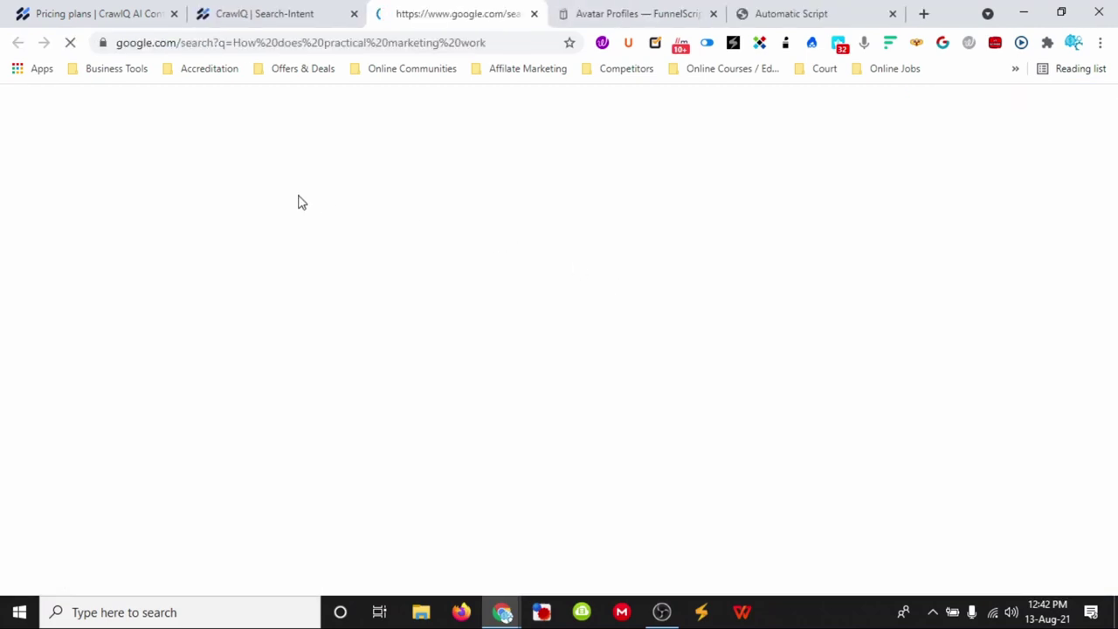
{"action": "scroll", "coordinate": [107, 337], "scroll_direction": "down", "scroll_amount": 2}
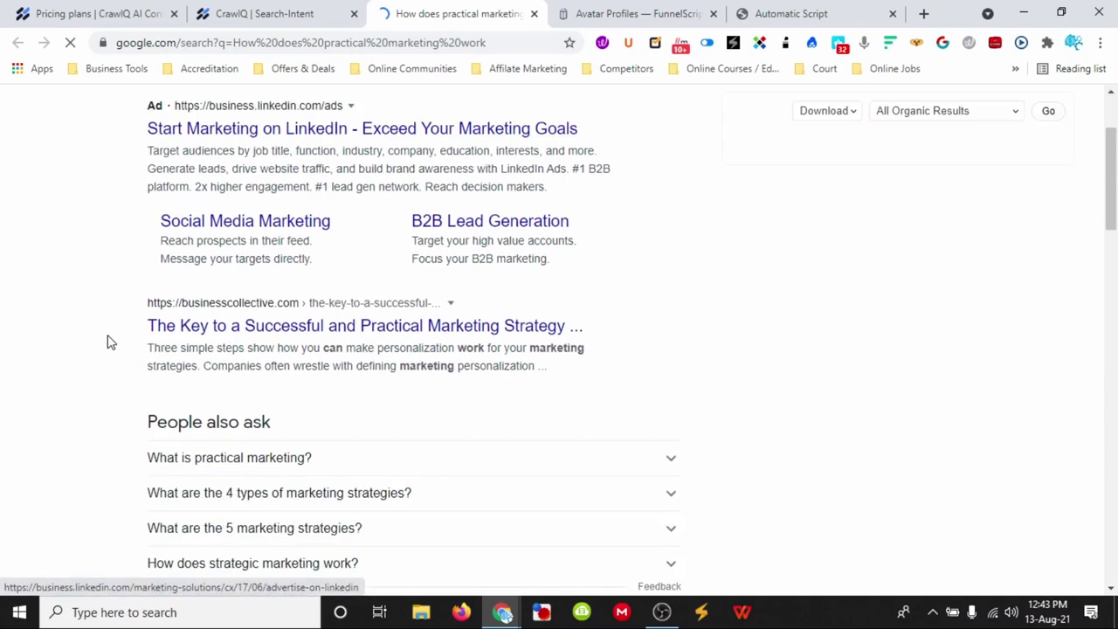
{"action": "scroll", "coordinate": [255, 323], "scroll_direction": "up", "scroll_amount": 2}
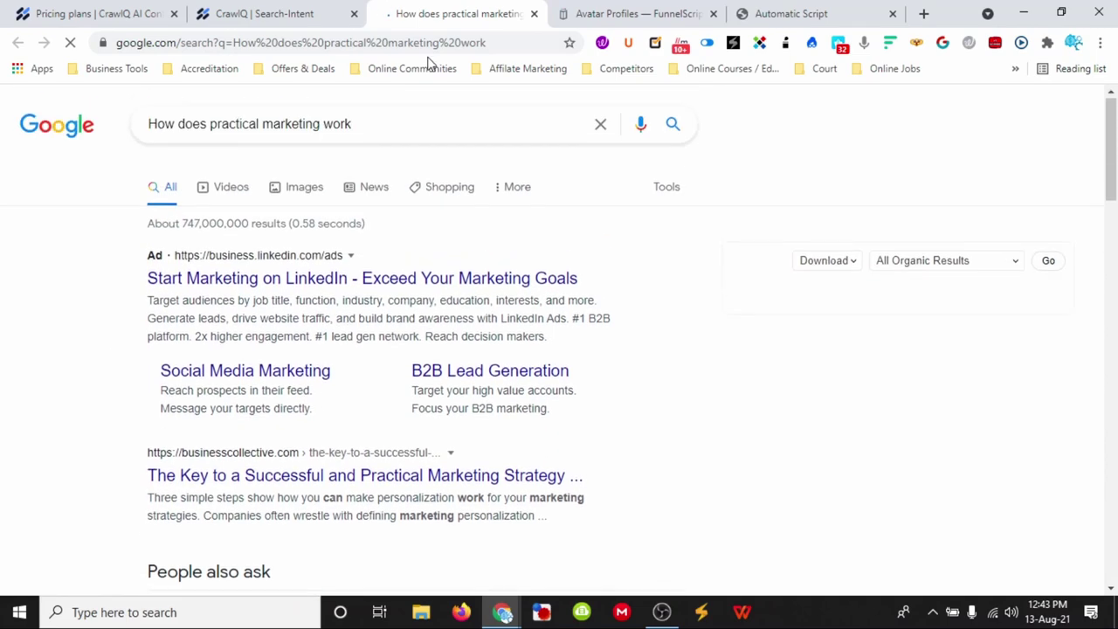
{"action": "left_click", "coordinate": [534, 13]}
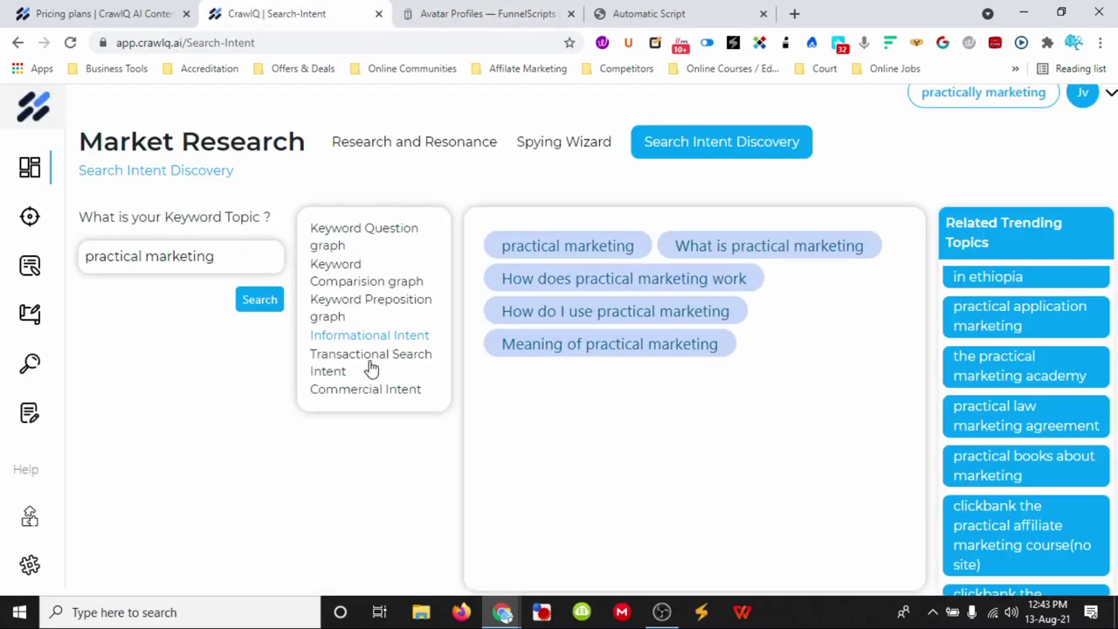
Show the Commercial Intent queries, check the Google results for "Top 10 practical marketing" and close them.
{"action": "left_click", "coordinate": [367, 396]}
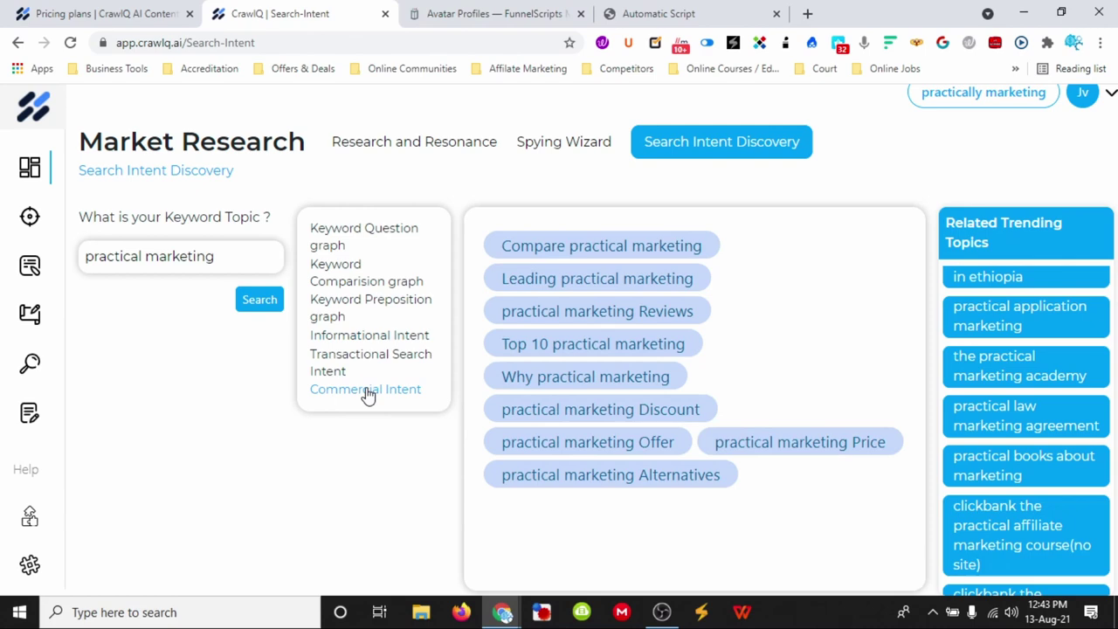
{"action": "left_click", "coordinate": [577, 350]}
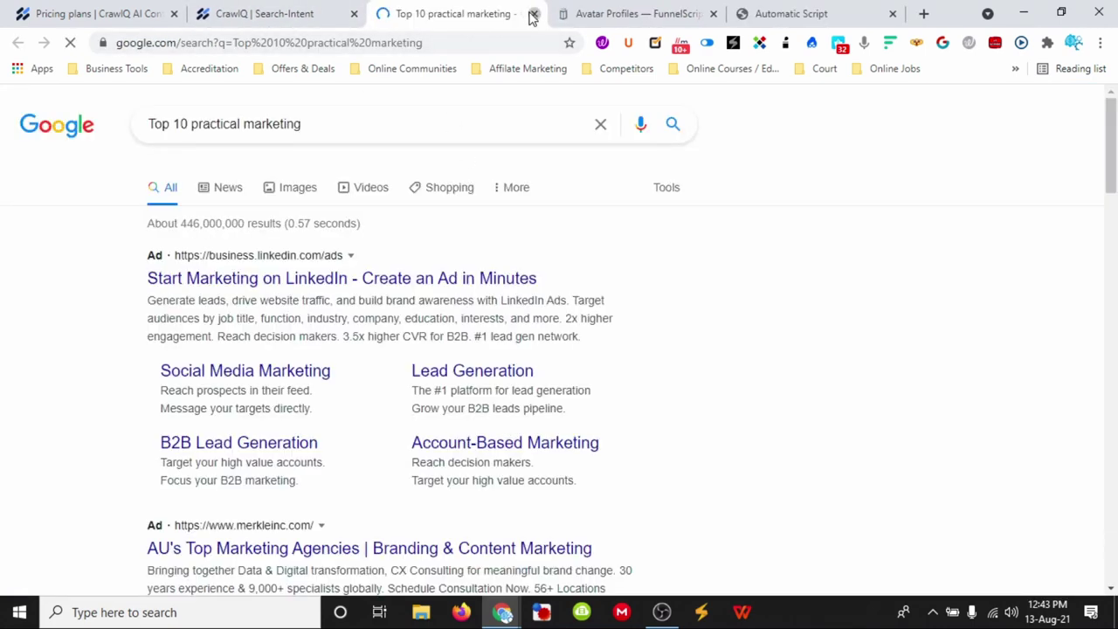
{"action": "key", "text": "ctrl+w"}
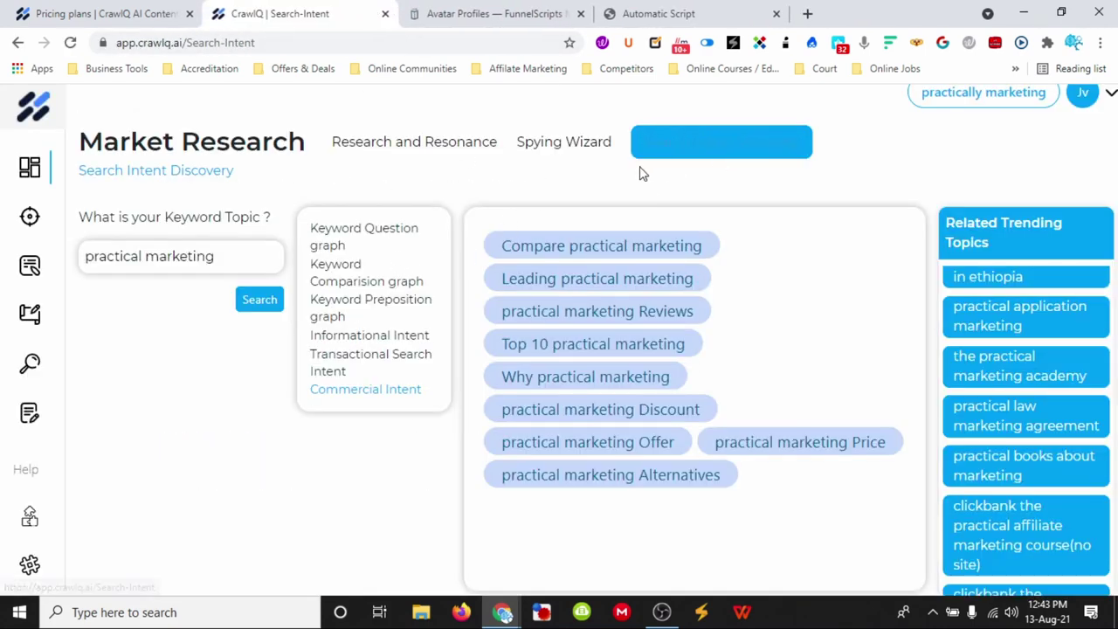
Search the Spying Wizard for the keyword topic "practical marketing" and unlock its insights.
{"action": "left_click", "coordinate": [579, 150]}
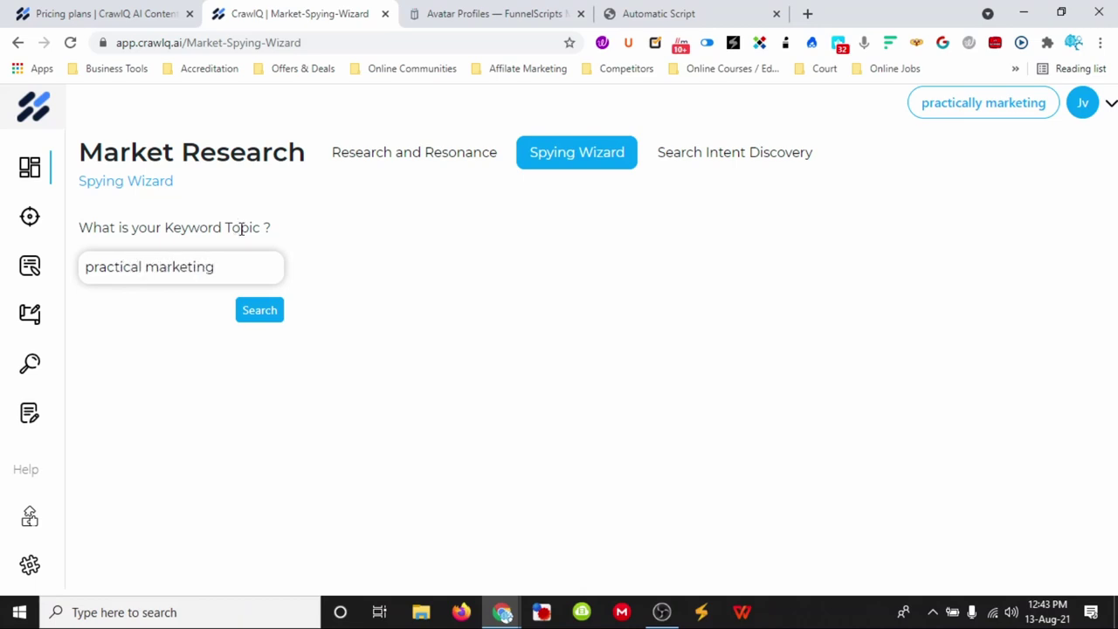
{"action": "left_click", "coordinate": [262, 314]}
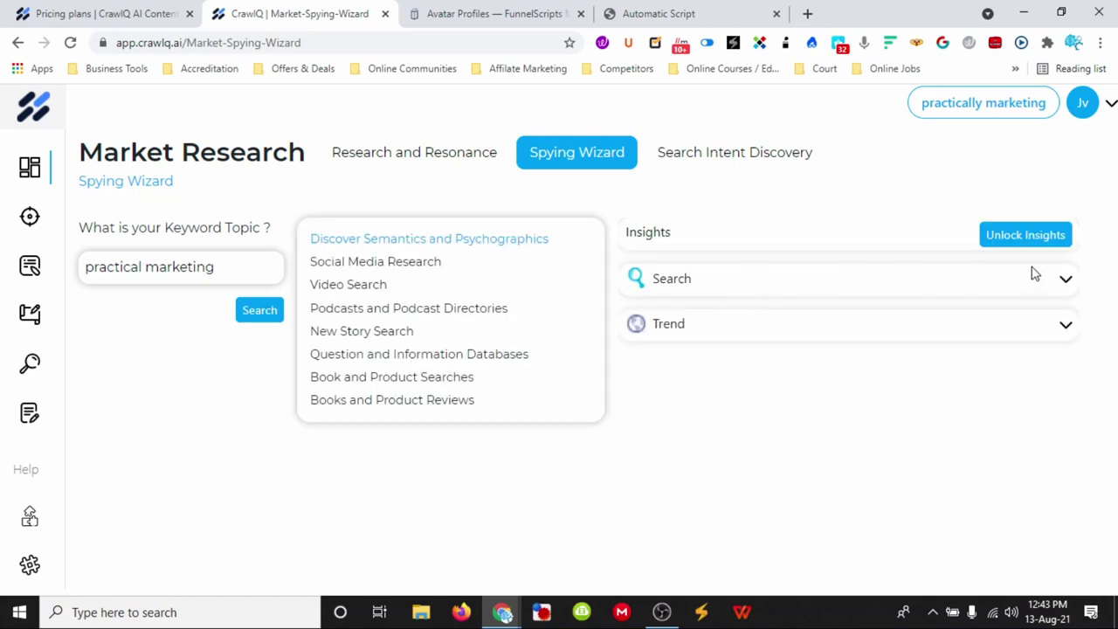
{"action": "left_click", "coordinate": [1022, 241]}
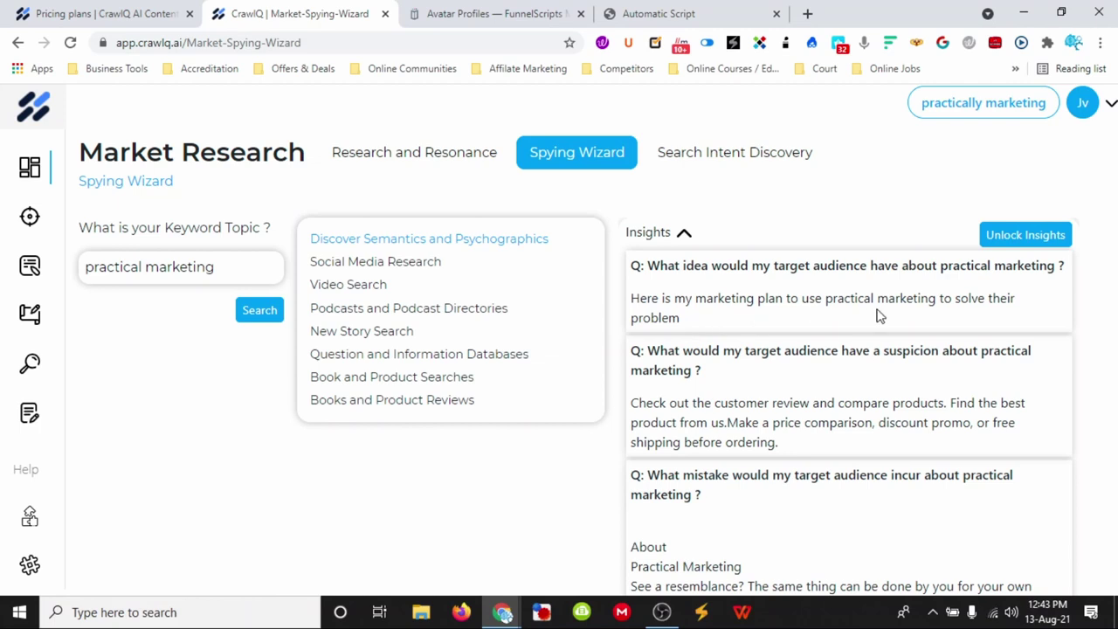
Read through the Spying Wizard's target audience insights and check its Search and Trend sections.
{"action": "scroll", "coordinate": [794, 387], "scroll_direction": "down", "scroll_amount": 1}
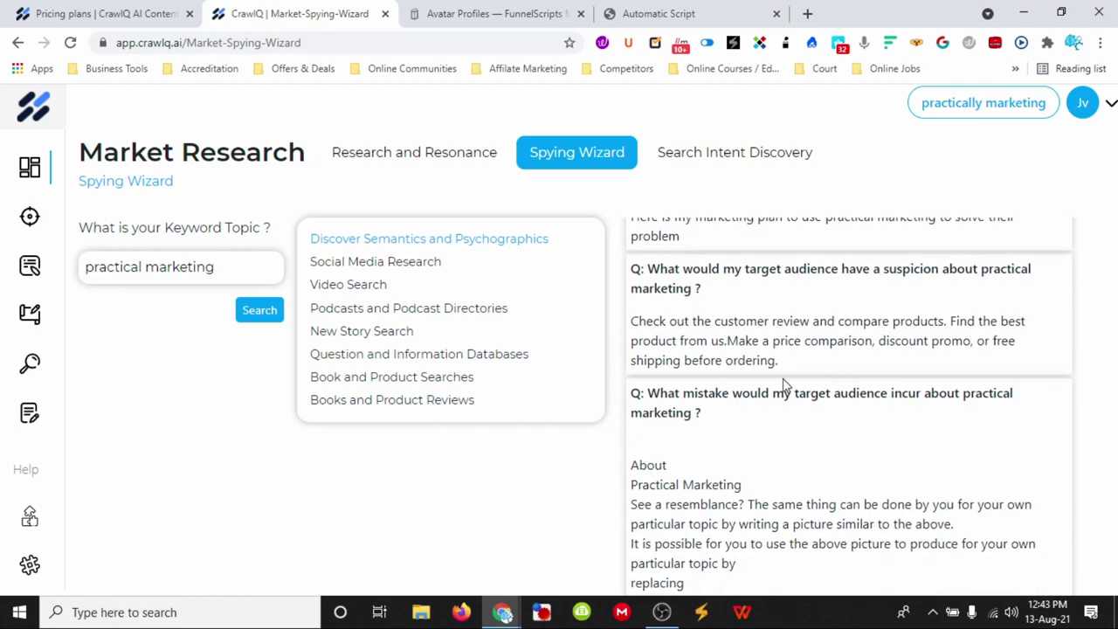
{"action": "scroll", "coordinate": [773, 375], "scroll_direction": "down", "scroll_amount": 5}
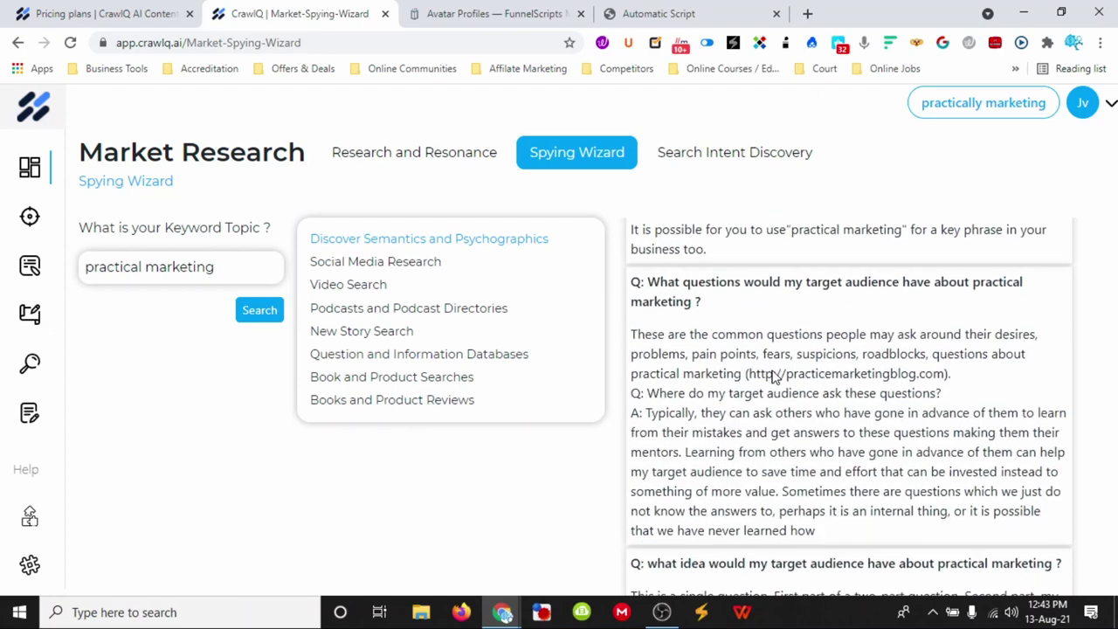
{"action": "scroll", "coordinate": [815, 407], "scroll_direction": "down", "scroll_amount": 4}
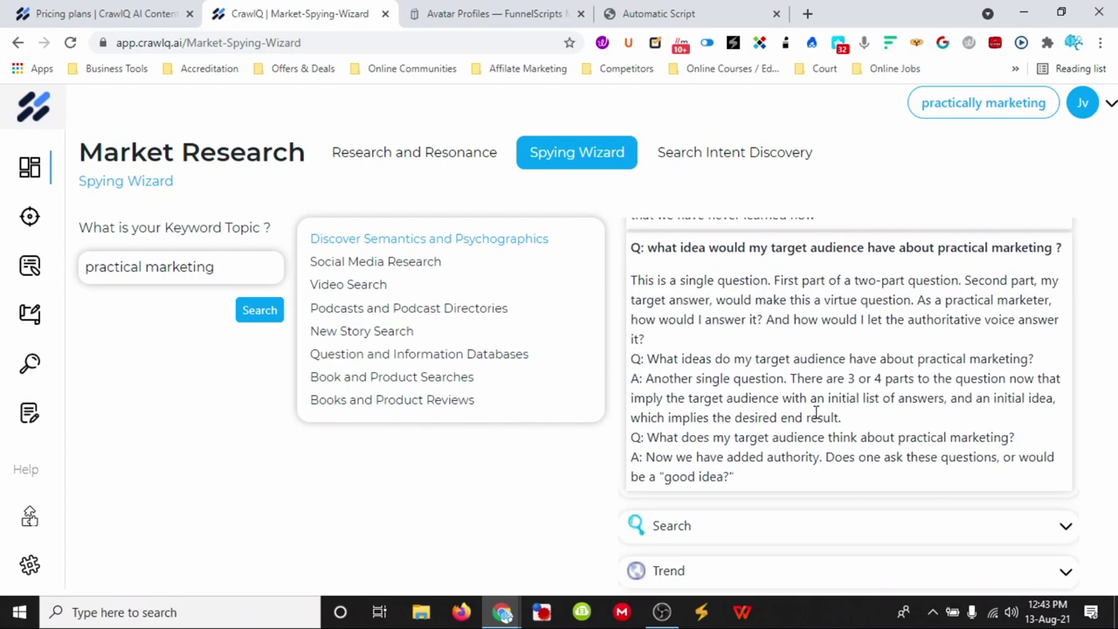
{"action": "left_click", "coordinate": [1064, 529]}
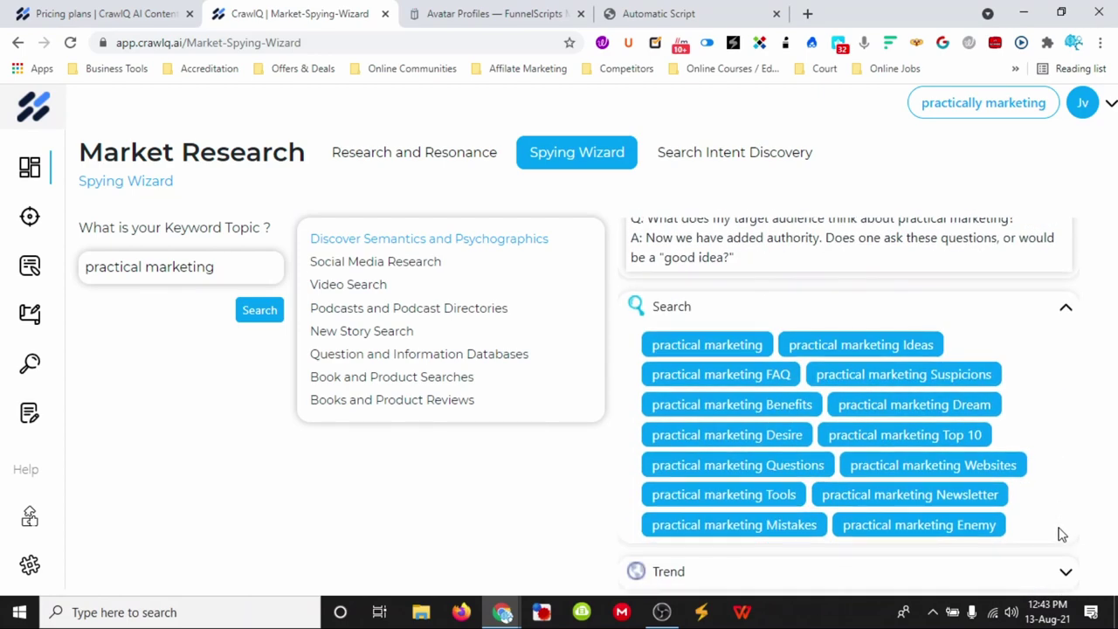
{"action": "left_click", "coordinate": [1062, 309]}
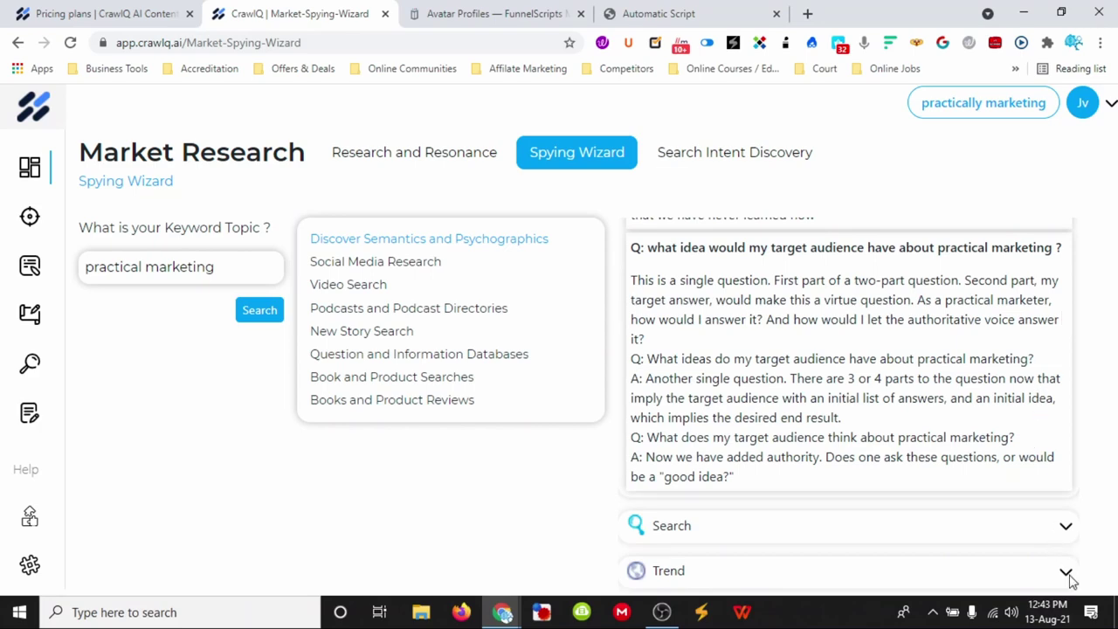
{"action": "left_click", "coordinate": [1065, 570]}
{"action": "left_click", "coordinate": [1065, 409]}
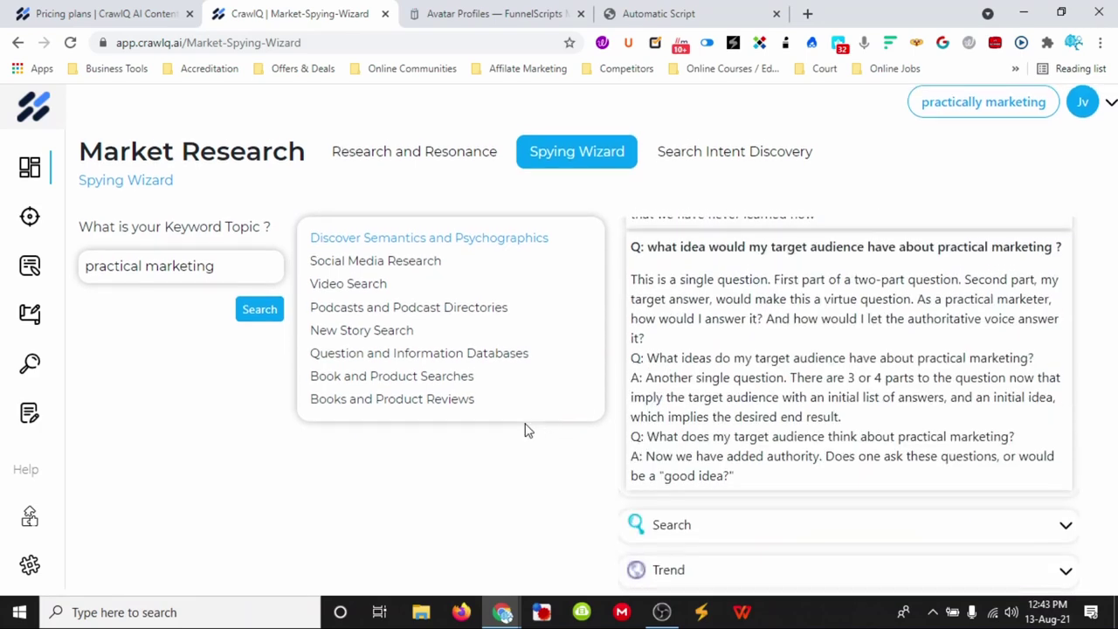
{"action": "scroll", "coordinate": [739, 399], "scroll_direction": "up", "scroll_amount": 6}
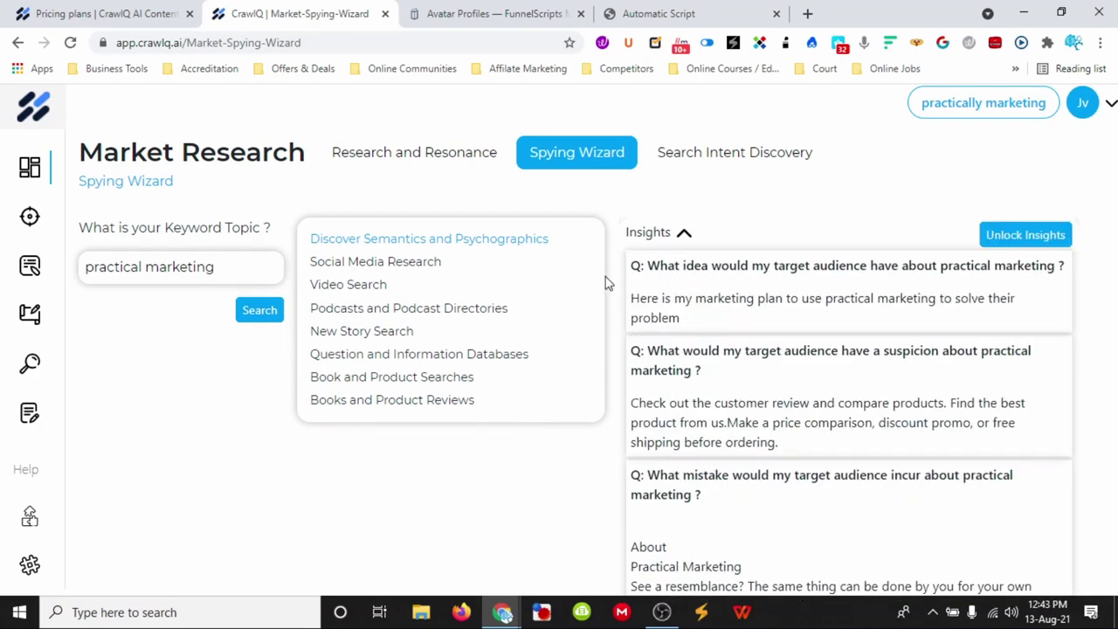
Open the Promise section of Research and Resonance, fill it with the example answers and save it.
{"action": "left_click", "coordinate": [389, 155]}
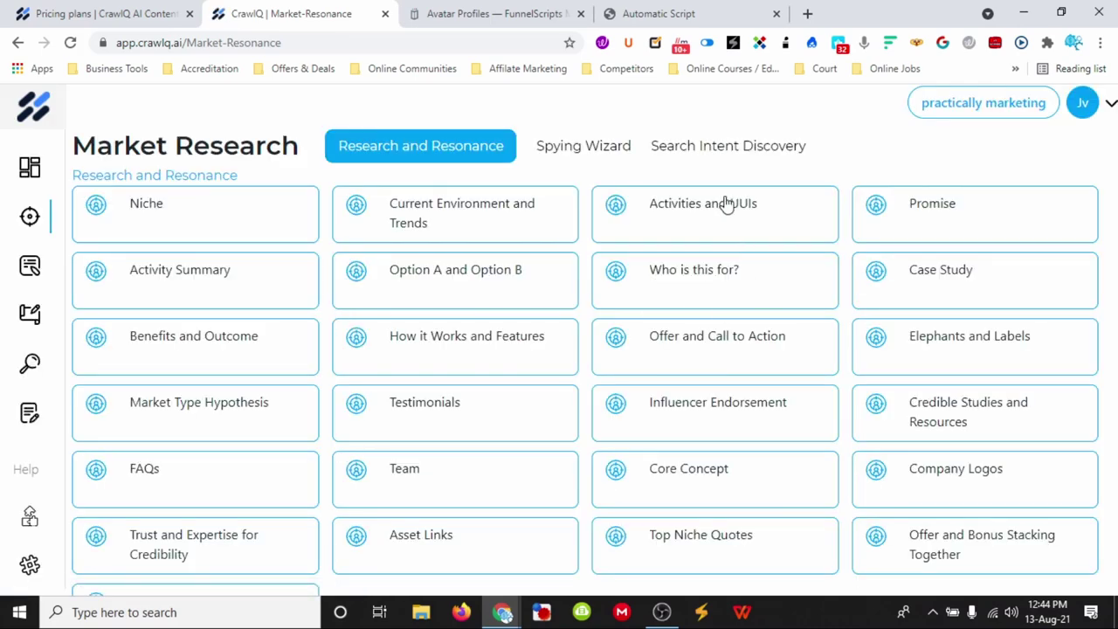
{"action": "left_click", "coordinate": [963, 214]}
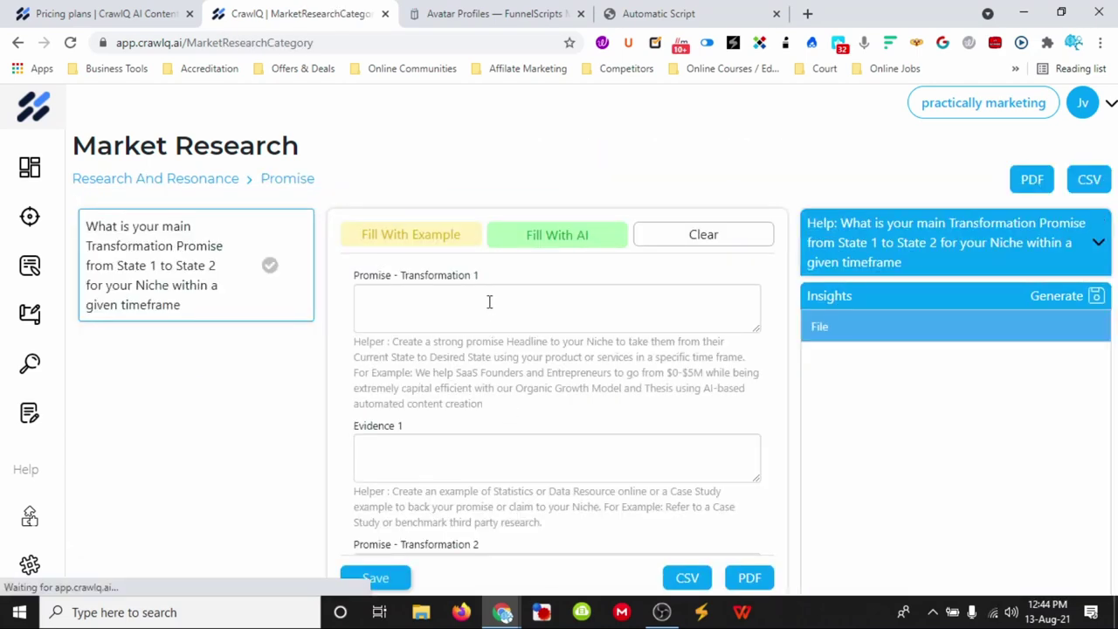
{"action": "left_click", "coordinate": [374, 236]}
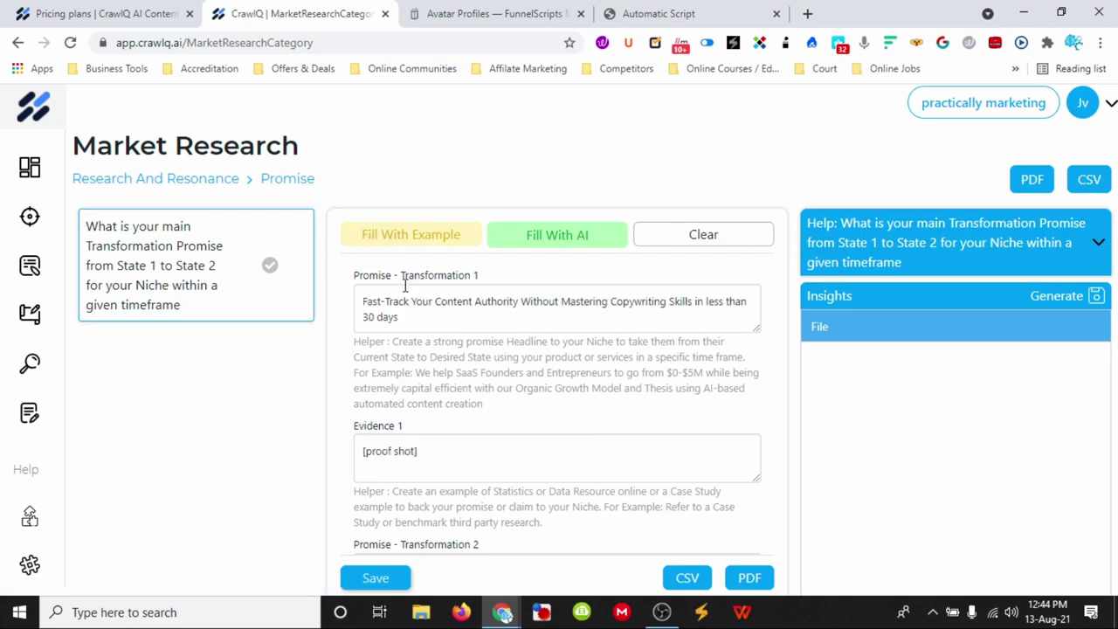
{"action": "left_click", "coordinate": [389, 575]}
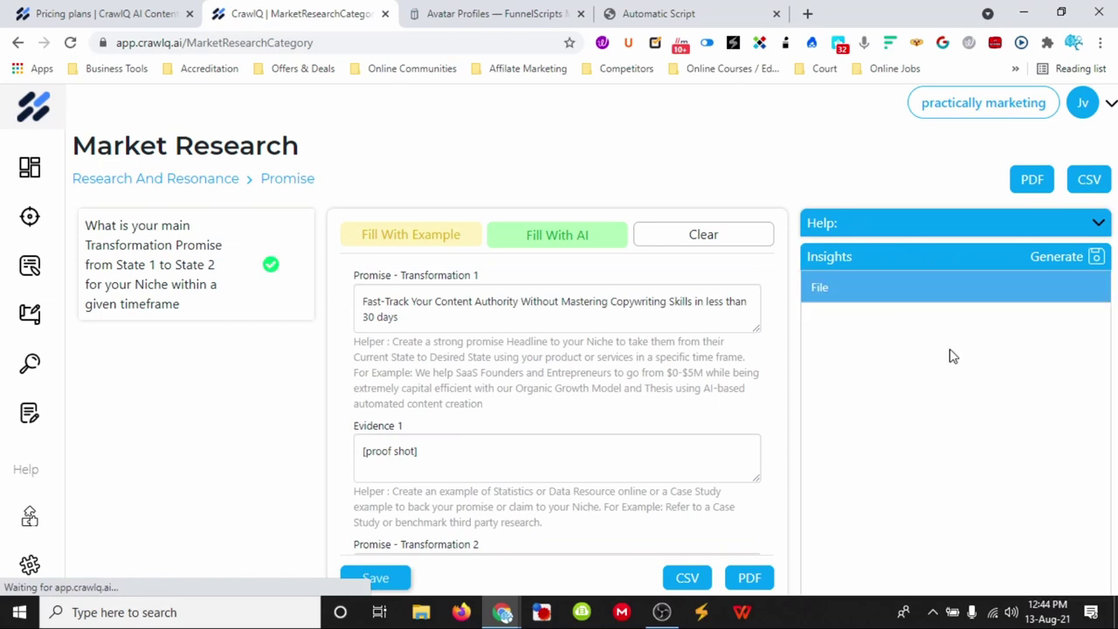
Show the insert options in the empty Insights editor of the Promise section.
{"action": "left_click", "coordinate": [828, 291]}
{"action": "left_click", "coordinate": [871, 287]}
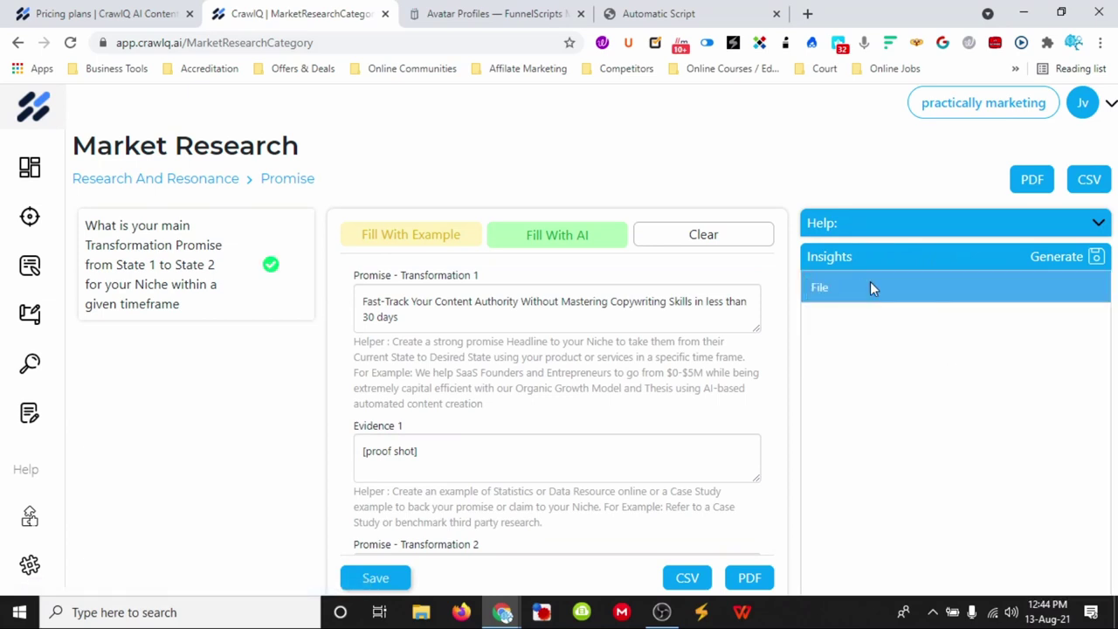
{"action": "left_click", "coordinate": [819, 290]}
{"action": "left_click", "coordinate": [841, 317]}
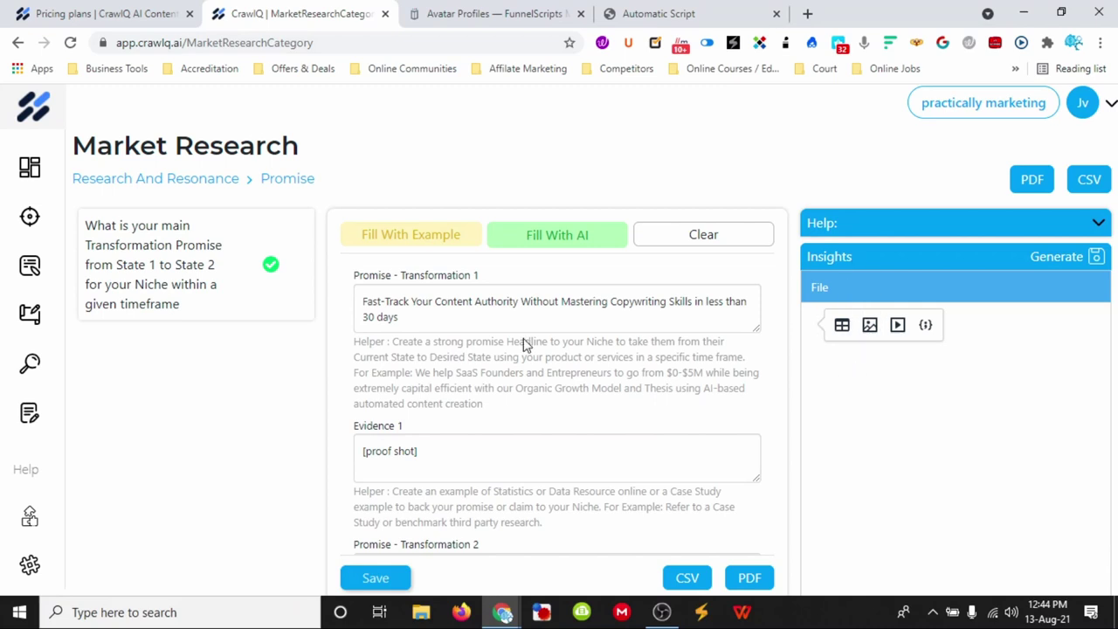
Copy the Promise - Transformation 1 text into the Insights editor of the Promise section.
{"action": "triple_click", "coordinate": [419, 312]}
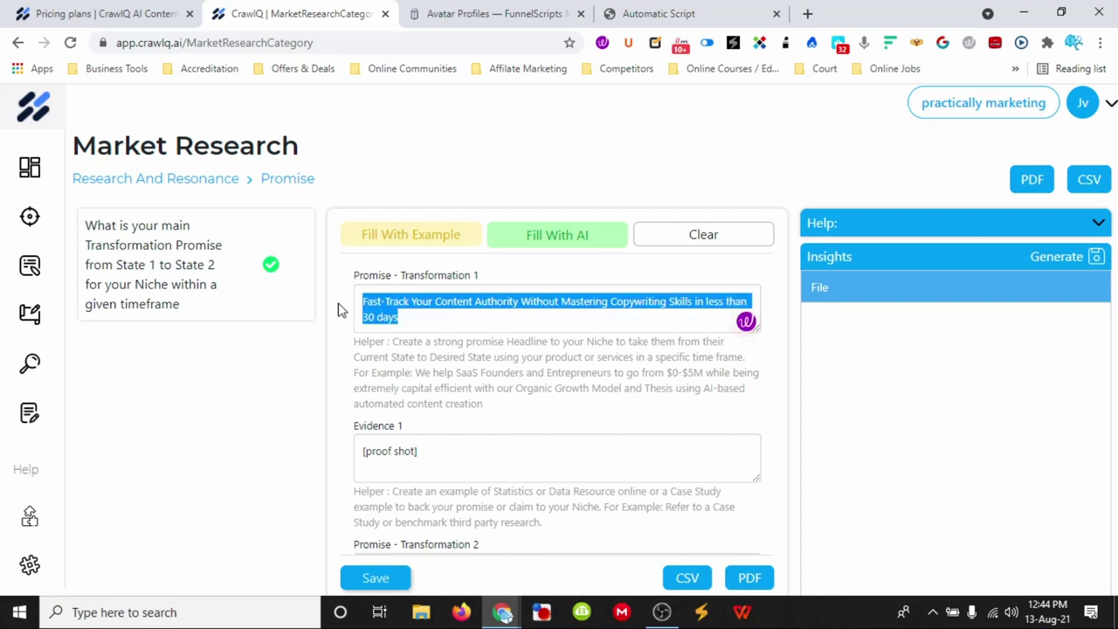
{"action": "right_click", "coordinate": [385, 301]}
{"action": "left_click", "coordinate": [419, 217]}
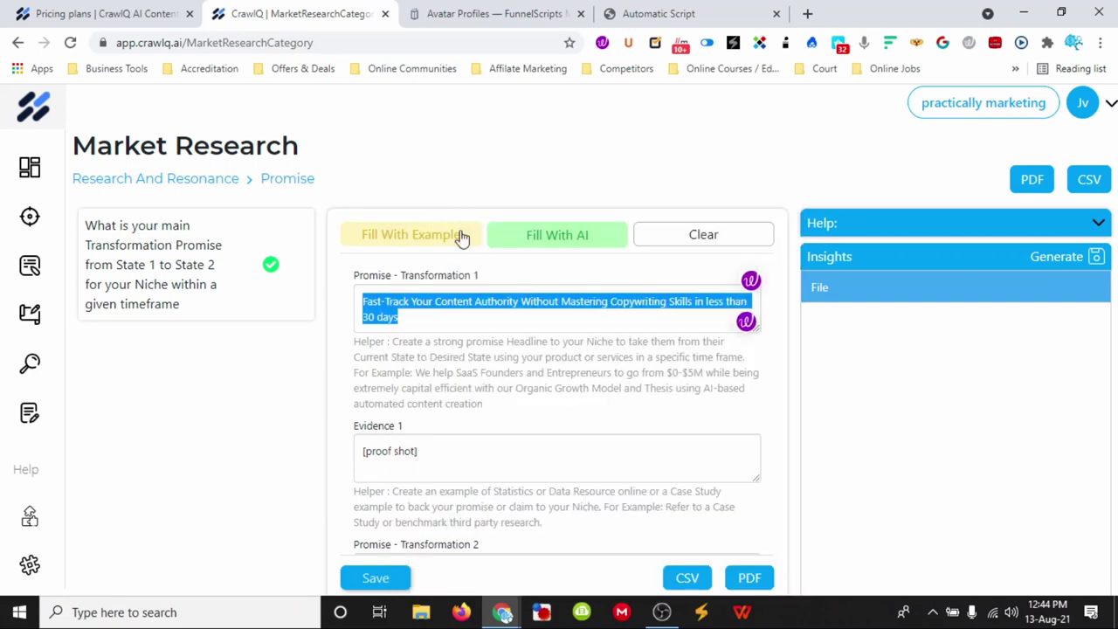
{"action": "left_click", "coordinate": [847, 336]}
{"action": "key", "text": "ctrl+v"}
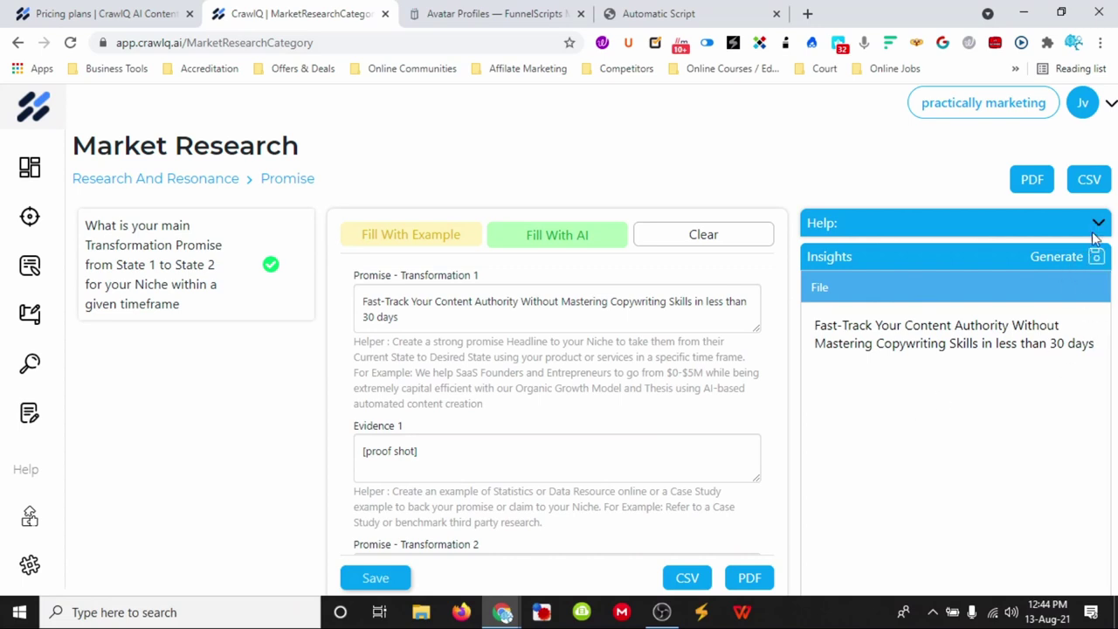
Check the Notes page for saved insights, including its link to Market Research.
{"action": "mouse_move", "coordinate": [42, 395]}
{"action": "left_click", "coordinate": [46, 420]}
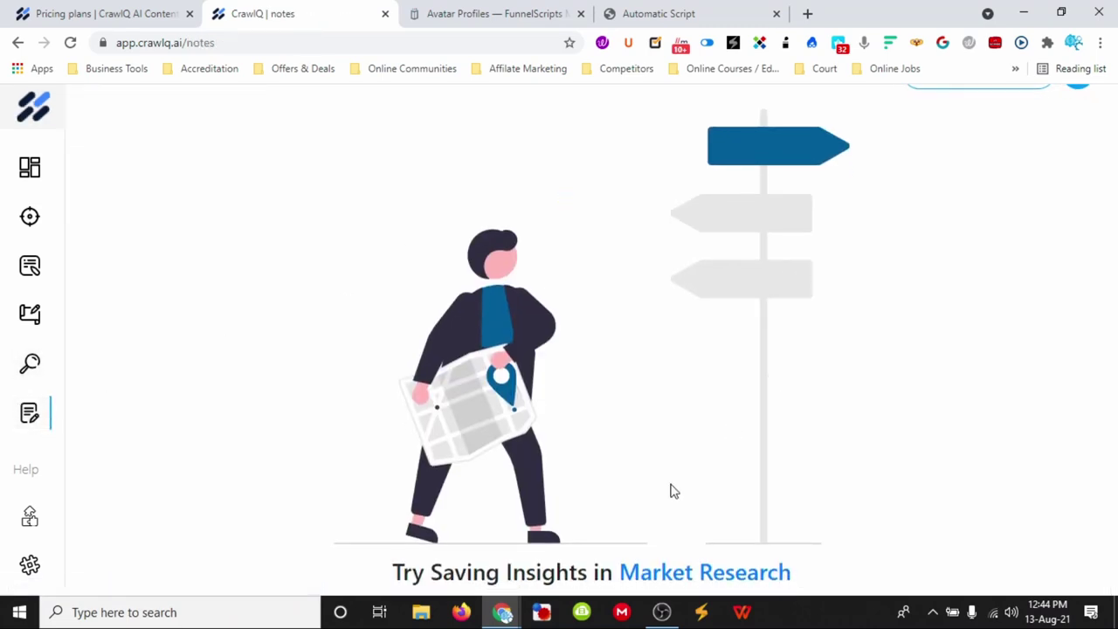
{"action": "left_click", "coordinate": [689, 579]}
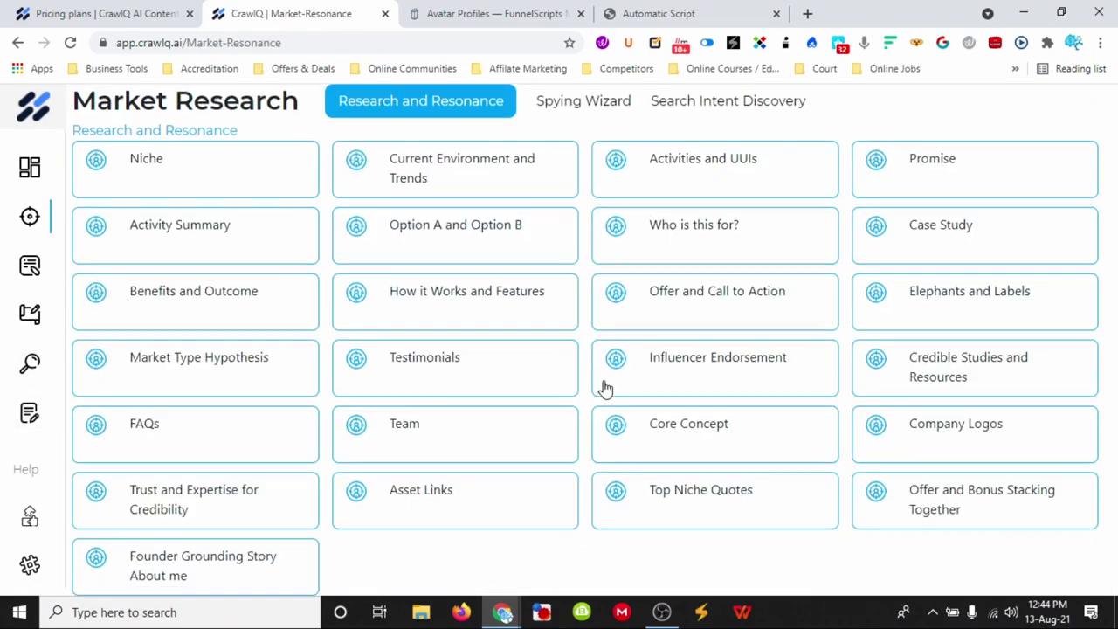
{"action": "left_click", "coordinate": [36, 419]}
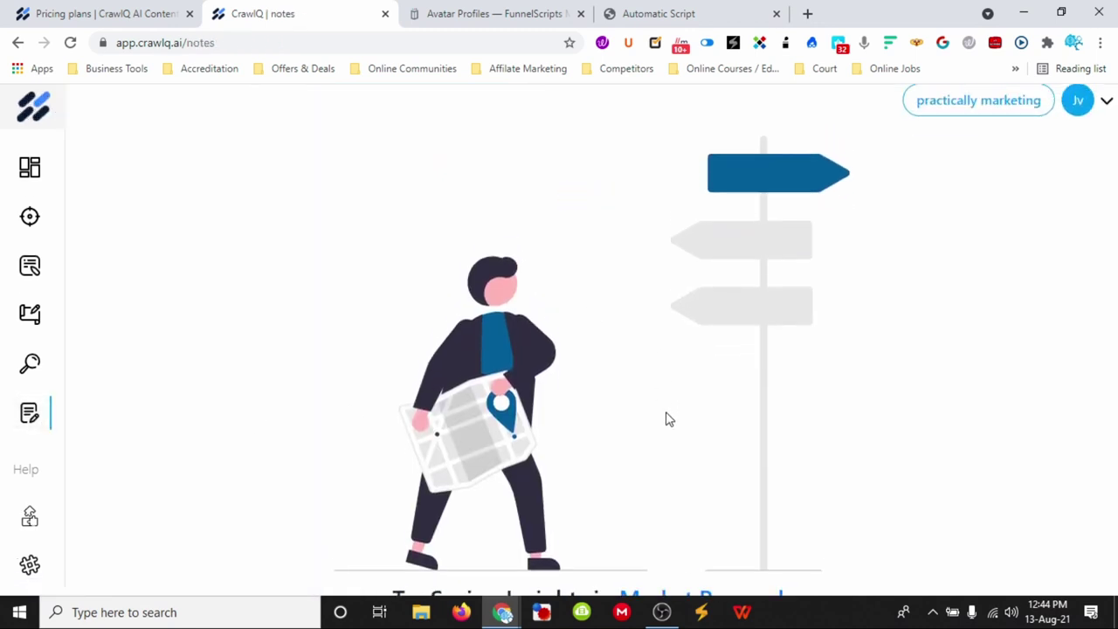
Open CrawlQ Search in a new tab and search for "practical marketing".
{"action": "mouse_move", "coordinate": [53, 218]}
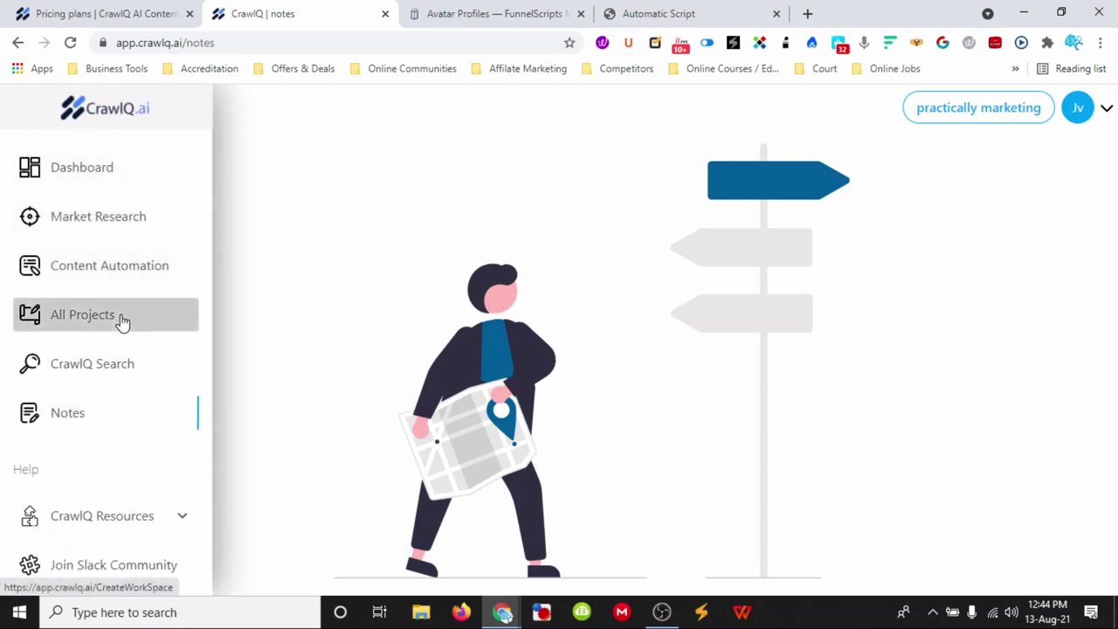
{"action": "left_click", "coordinate": [110, 372]}
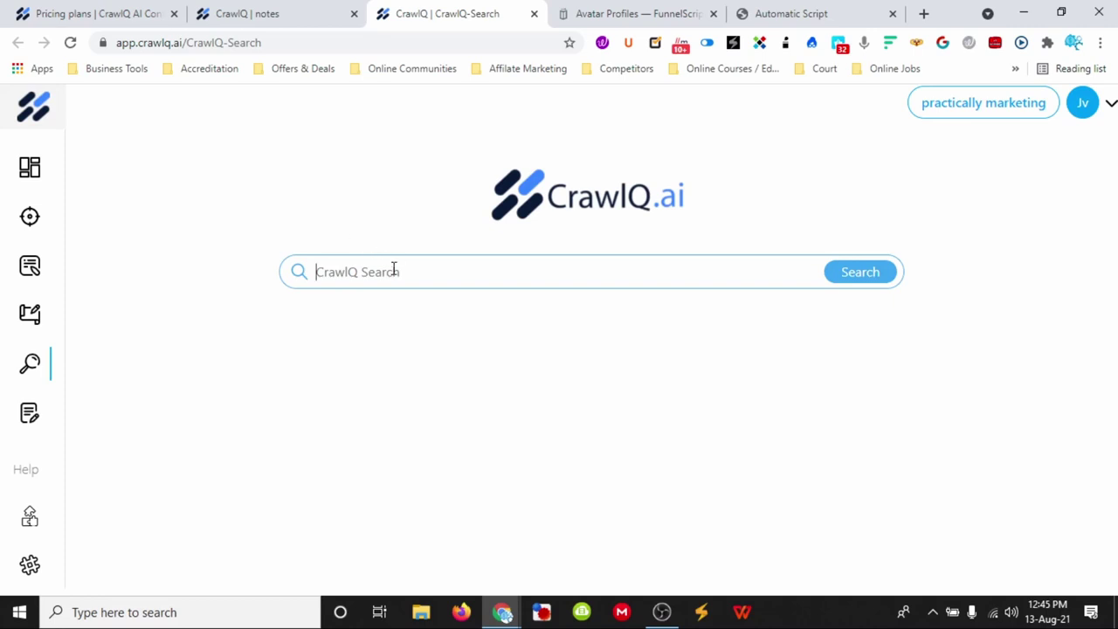
{"action": "type", "text": "pracitca"}
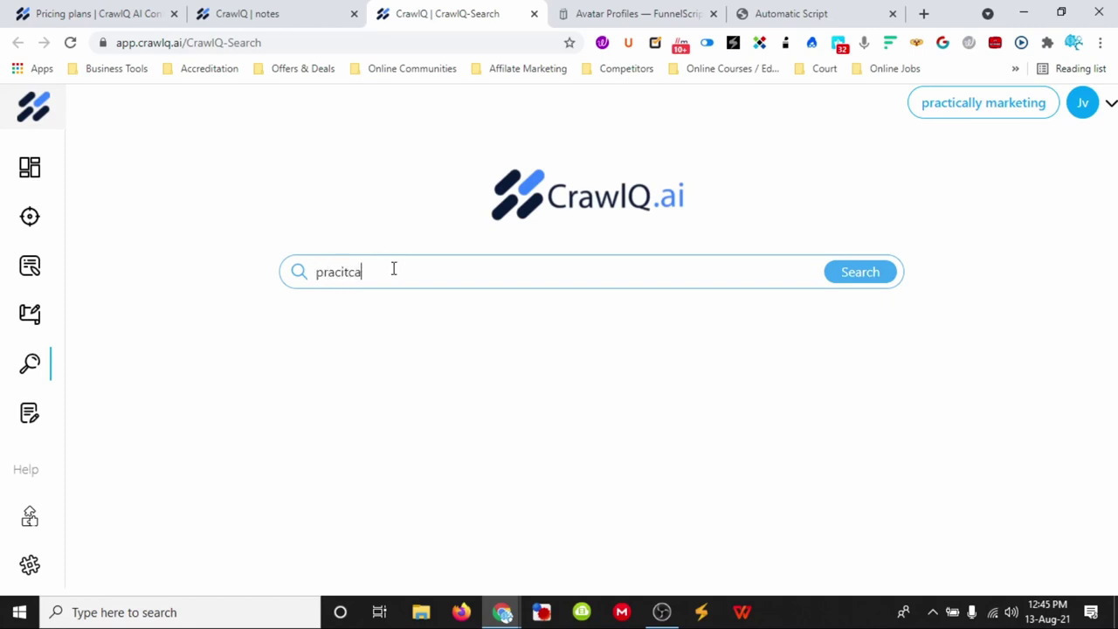
{"action": "key", "text": "BackSpace"}
{"action": "key", "text": "BackSpace"}
{"action": "key", "text": "BackSpace"}
{"action": "key", "text": "BackSpace"}
{"action": "type", "text": "tical marketing"}
{"action": "left_click", "coordinate": [837, 276]}
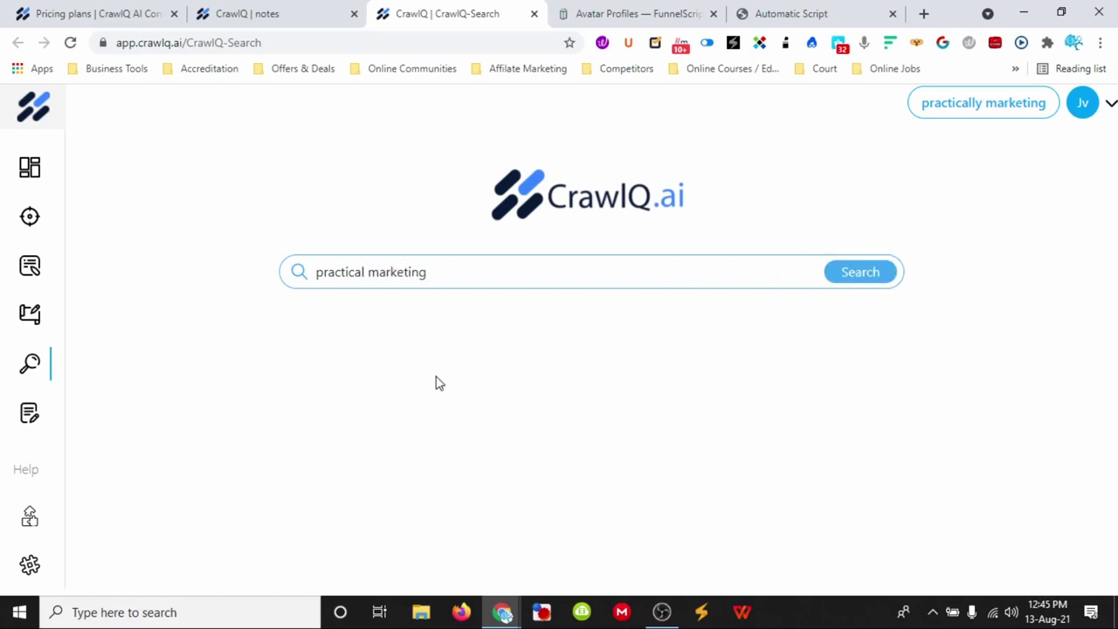
Shorten the CrawlQ Search query to "marketing" and run the search again.
{"action": "left_click_drag", "start_coordinate": [369, 270], "coordinate": [312, 270]}
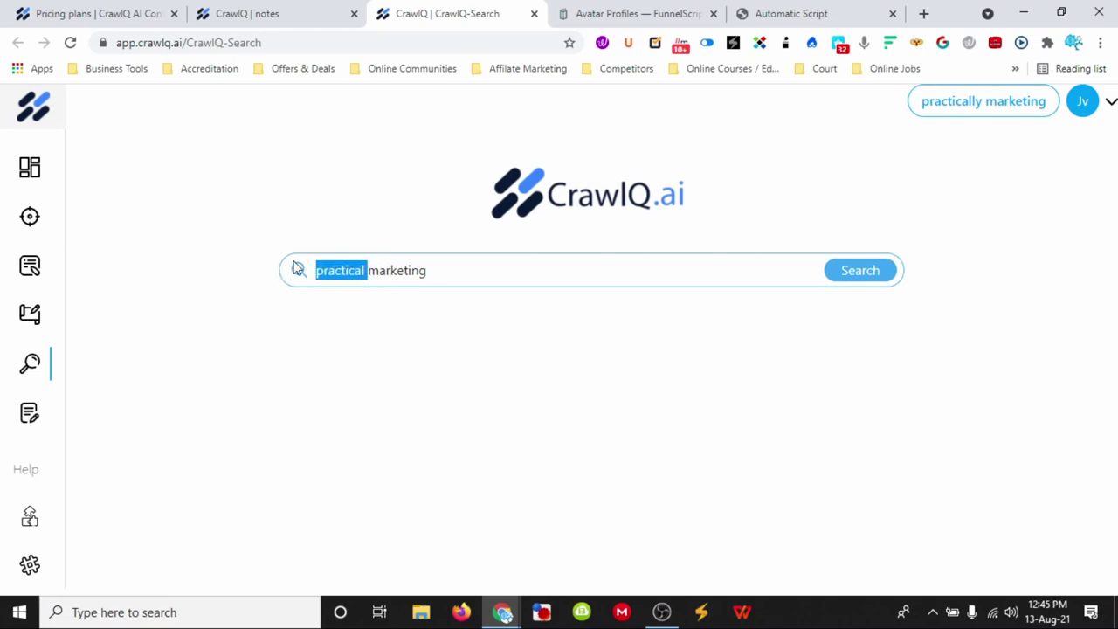
{"action": "key", "text": "BackSpace"}
{"action": "left_click", "coordinate": [855, 272]}
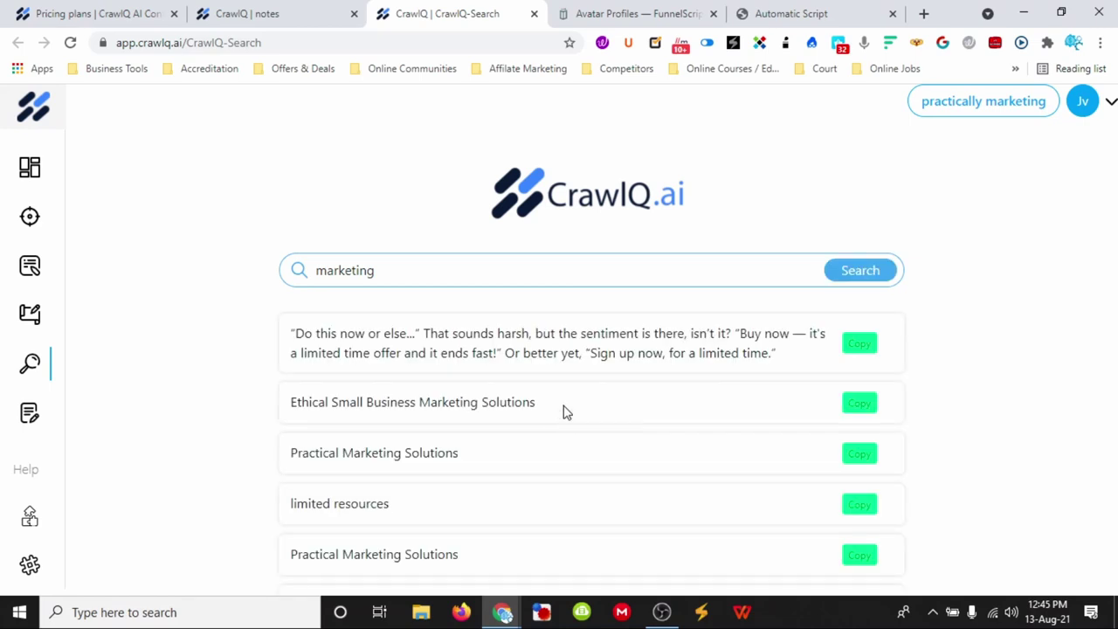
Look through the full list of CrawlQ Search results for "marketing".
{"action": "scroll", "coordinate": [246, 385], "scroll_direction": "down", "scroll_amount": 3}
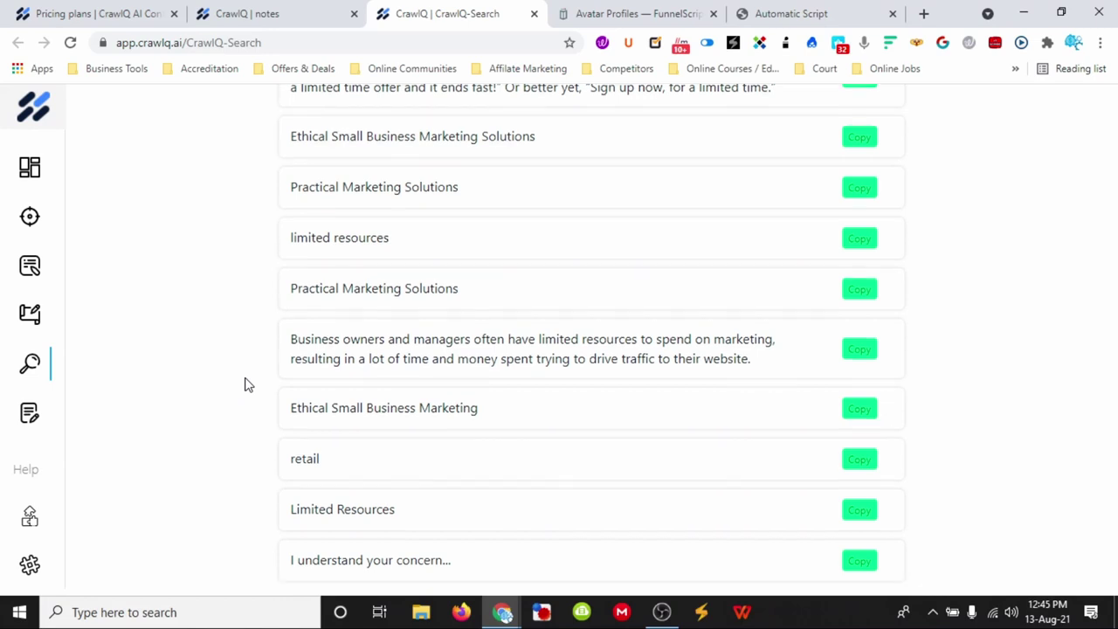
{"action": "scroll", "coordinate": [269, 334], "scroll_direction": "up", "scroll_amount": 3}
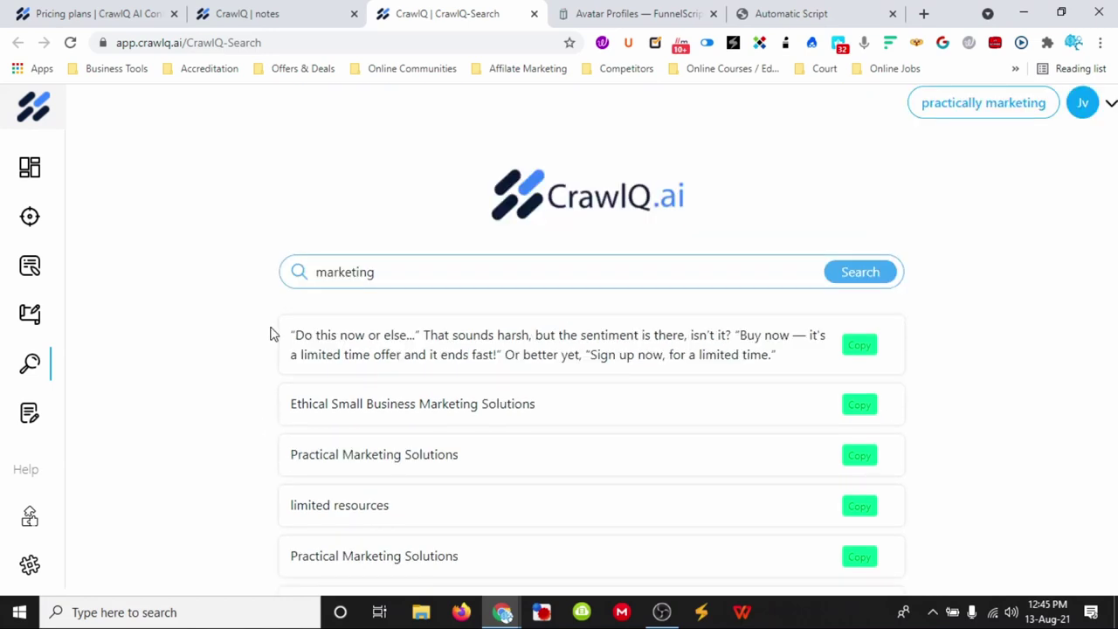
{"action": "scroll", "coordinate": [407, 332], "scroll_direction": "down", "scroll_amount": 3}
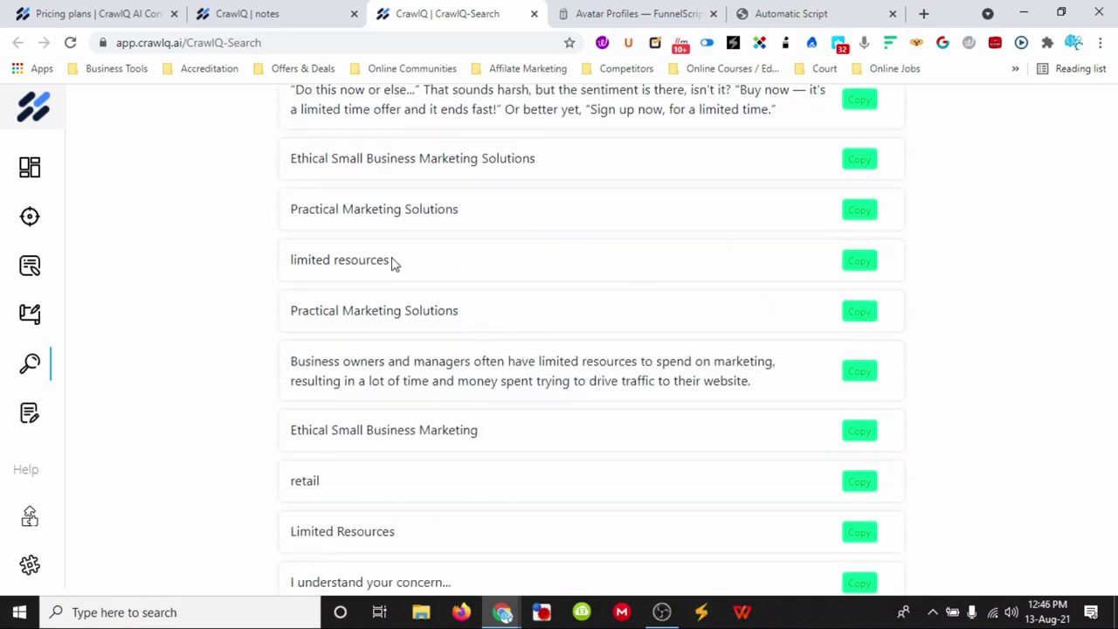
{"action": "scroll", "coordinate": [398, 265], "scroll_direction": "up", "scroll_amount": 1}
{"action": "scroll", "coordinate": [411, 236], "scroll_direction": "up", "scroll_amount": 2}
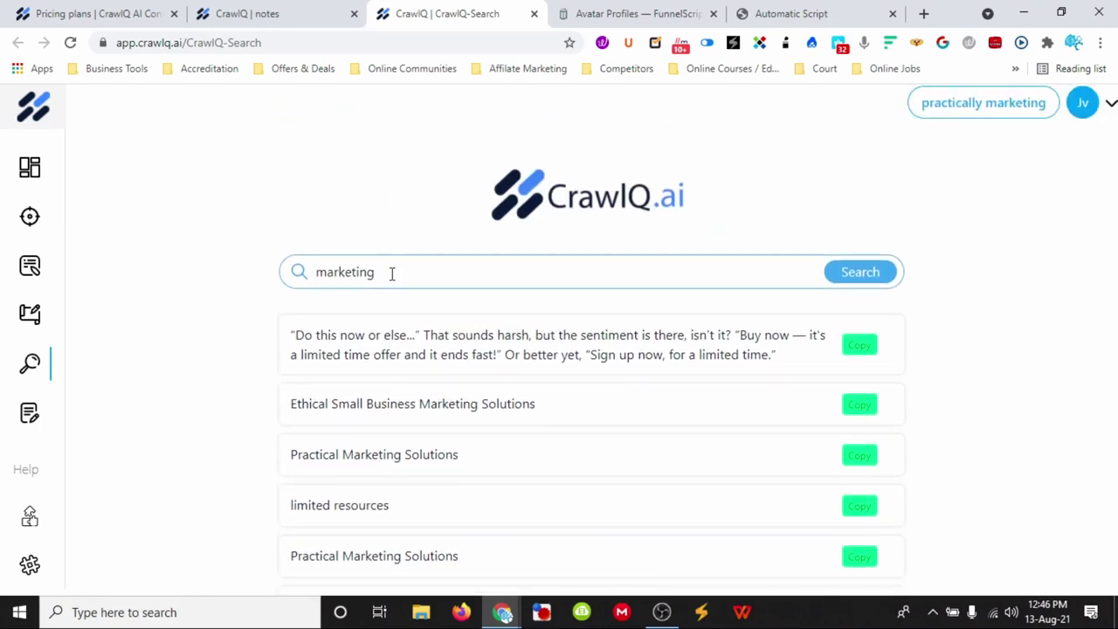
{"action": "scroll", "coordinate": [469, 332], "scroll_direction": "down", "scroll_amount": 3}
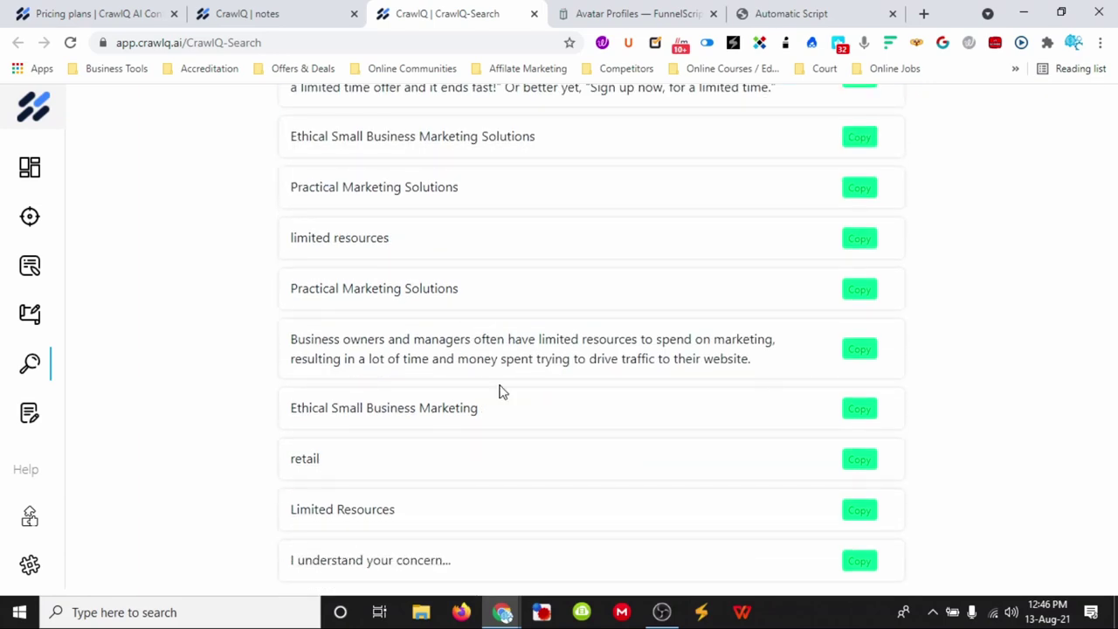
{"action": "scroll", "coordinate": [499, 393], "scroll_direction": "up", "scroll_amount": 3}
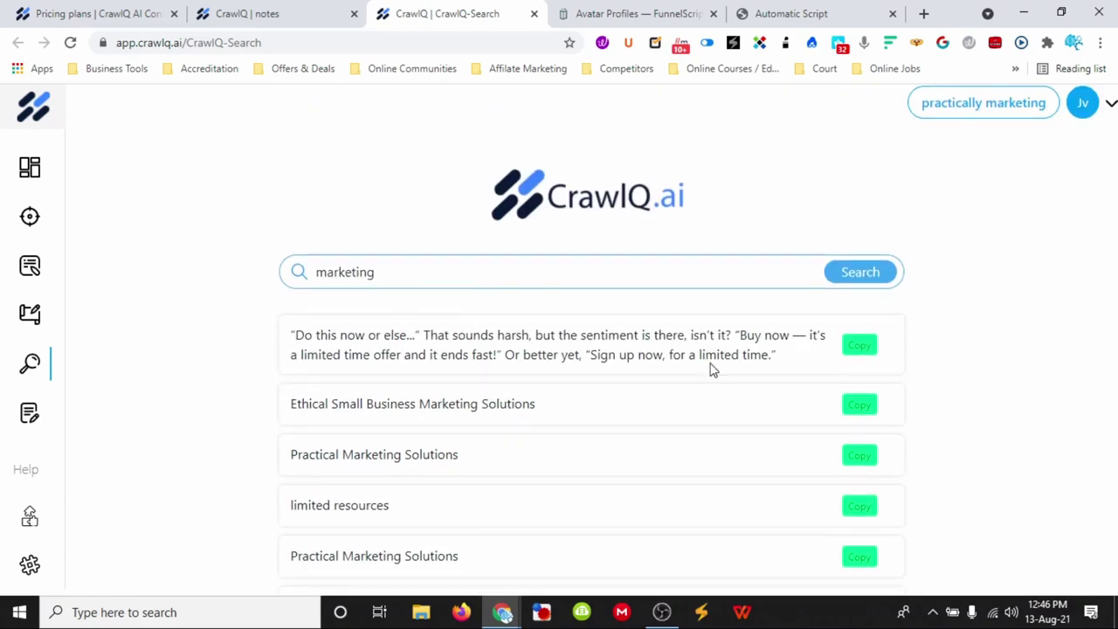
{"action": "scroll", "coordinate": [711, 366], "scroll_direction": "down", "scroll_amount": 3}
{"action": "mouse_move", "coordinate": [53, 410]}
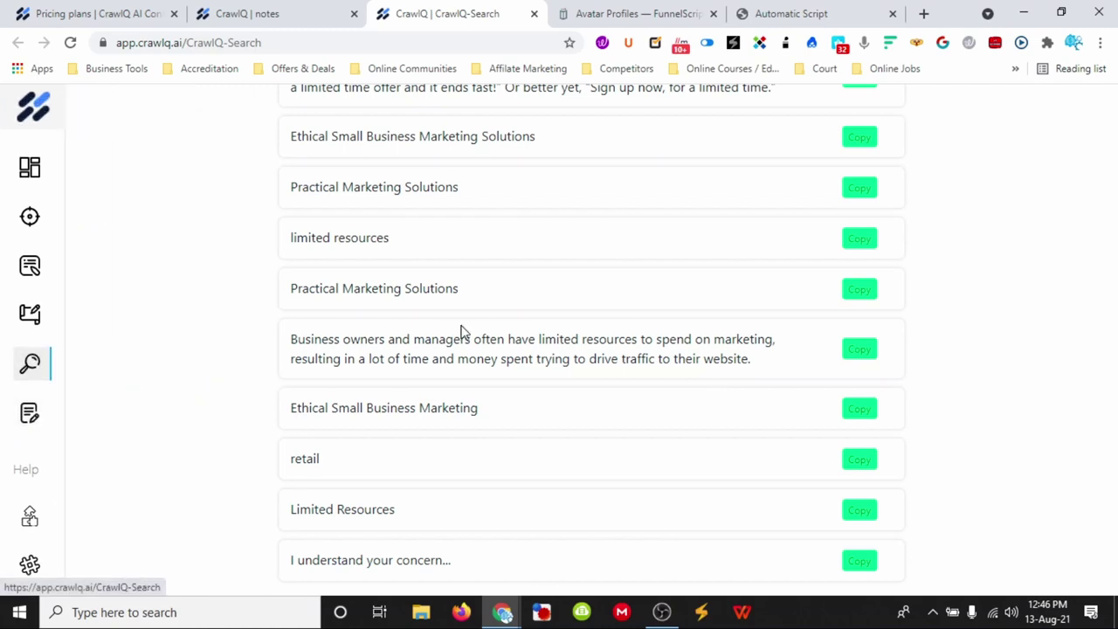
{"action": "scroll", "coordinate": [459, 326], "scroll_direction": "up", "scroll_amount": 3}
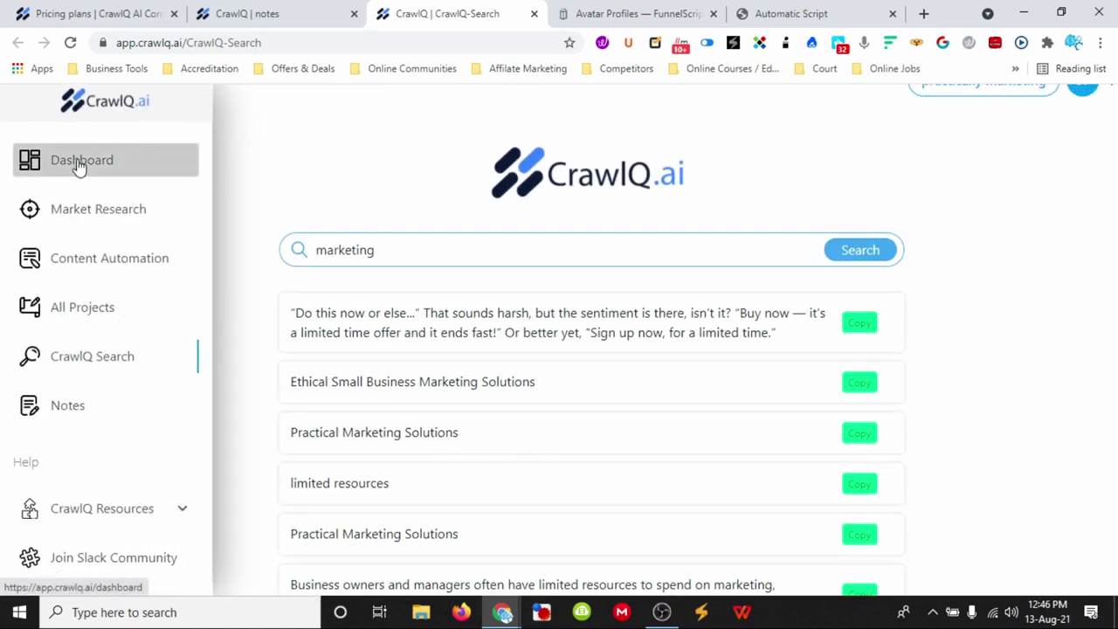
Open the dashboard and try to power up Train Athena without entering a URL.
{"action": "left_click", "coordinate": [79, 166]}
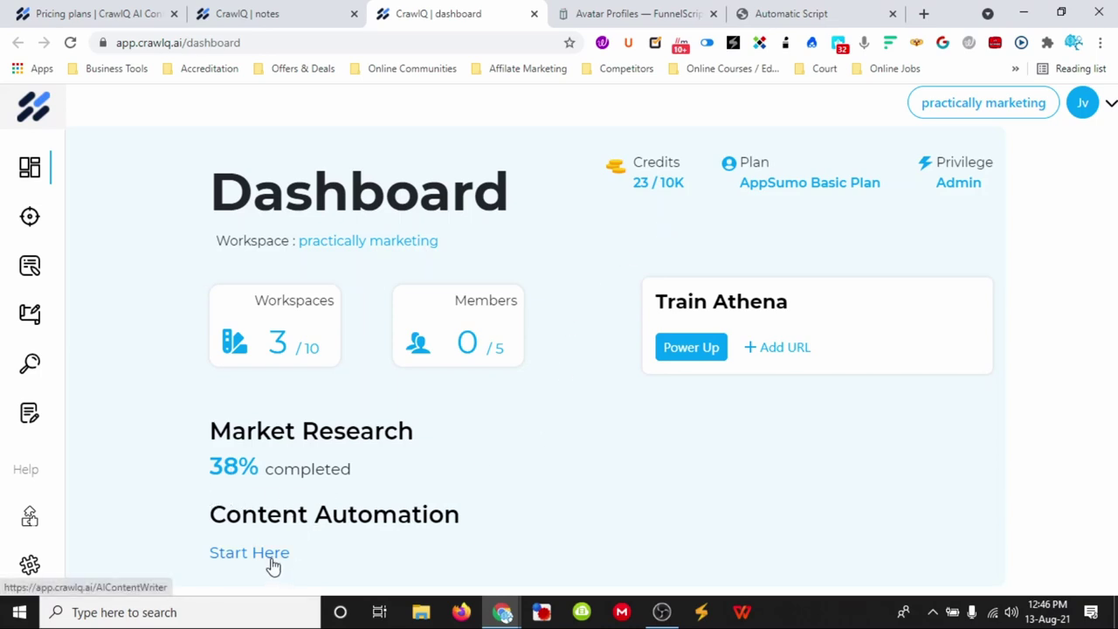
{"action": "left_click", "coordinate": [709, 351]}
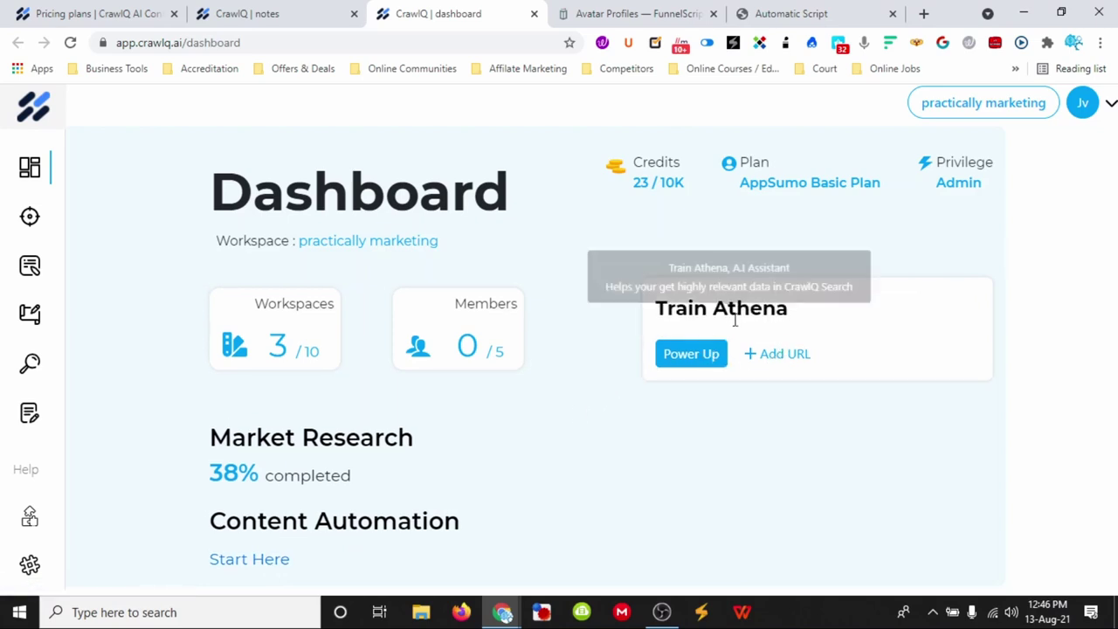
Open jasonfeifer.com from the Competitors bookmarks in a new tab and copy its address.
{"action": "left_click", "coordinate": [923, 14]}
{"action": "left_click", "coordinate": [617, 71]}
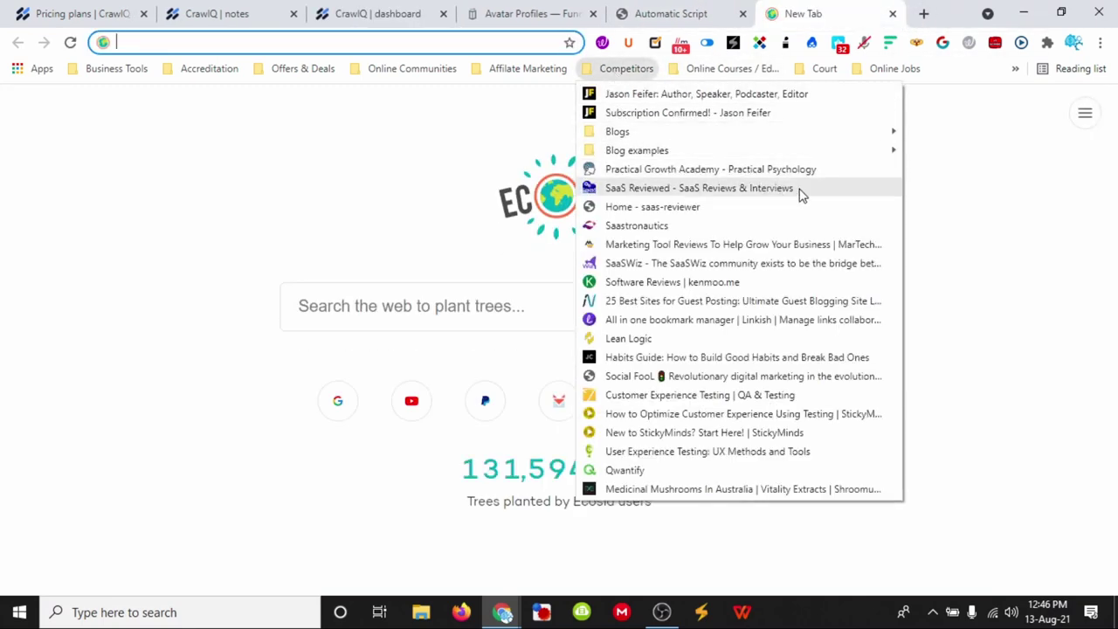
{"action": "left_click", "coordinate": [698, 94]}
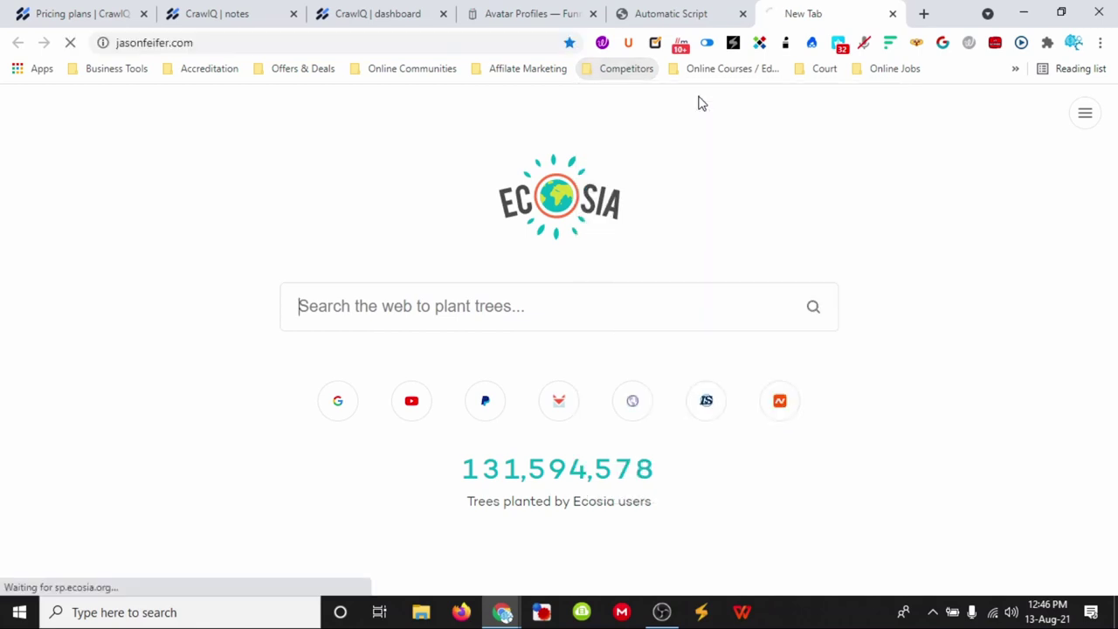
{"action": "left_click", "coordinate": [269, 44]}
{"action": "key", "text": "ctrl+c"}
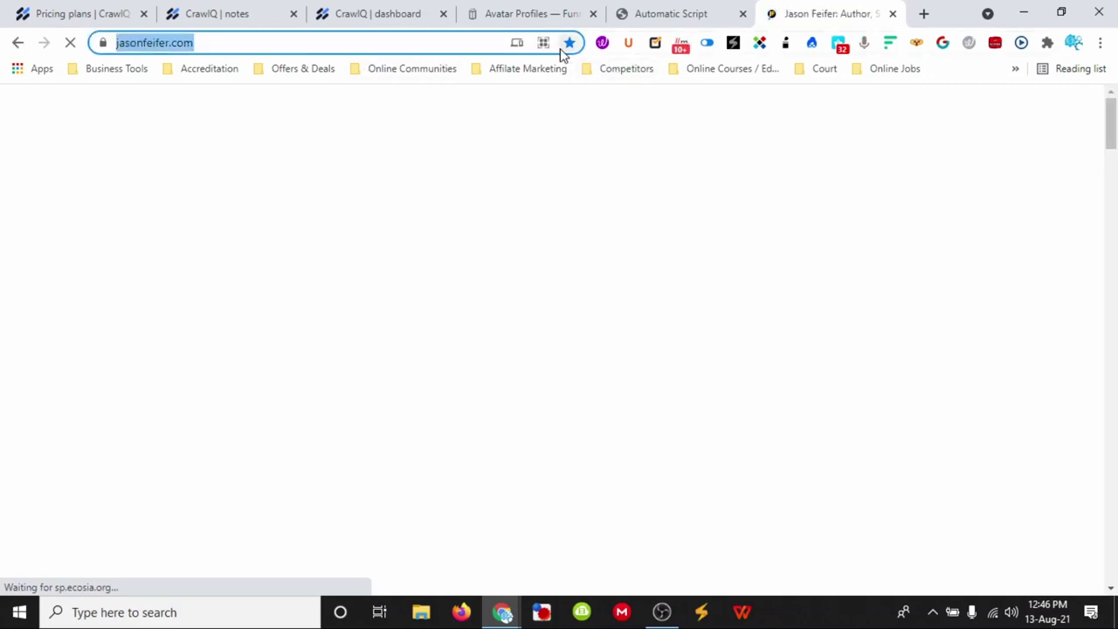
{"action": "left_click", "coordinate": [704, 12]}
{"action": "left_click", "coordinate": [564, 15]}
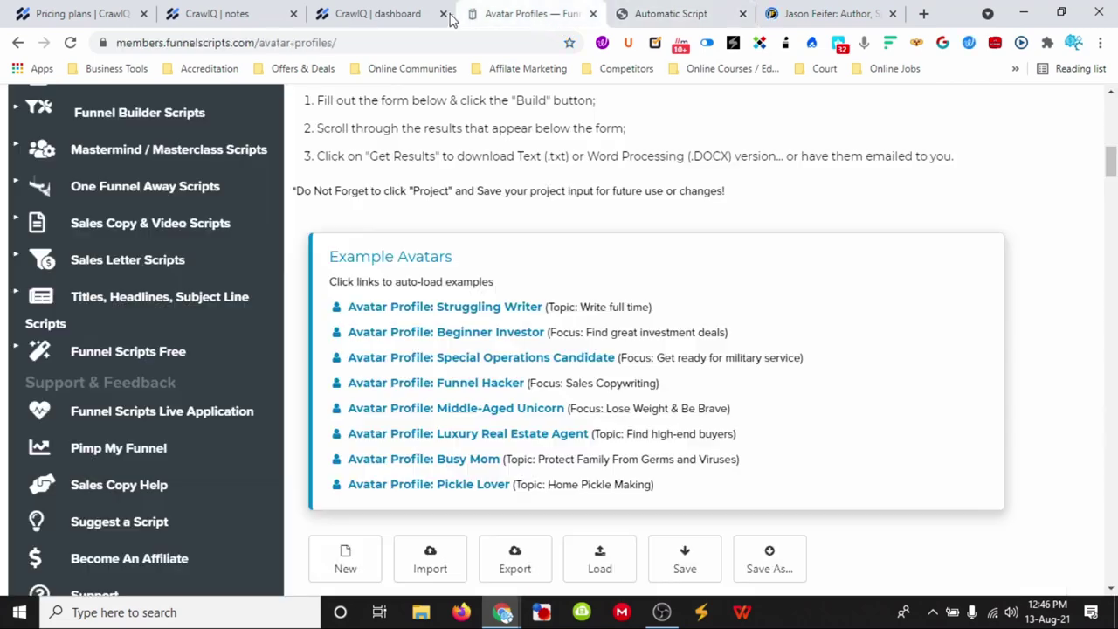
{"action": "left_click", "coordinate": [392, 12]}
{"action": "left_click", "coordinate": [786, 348]}
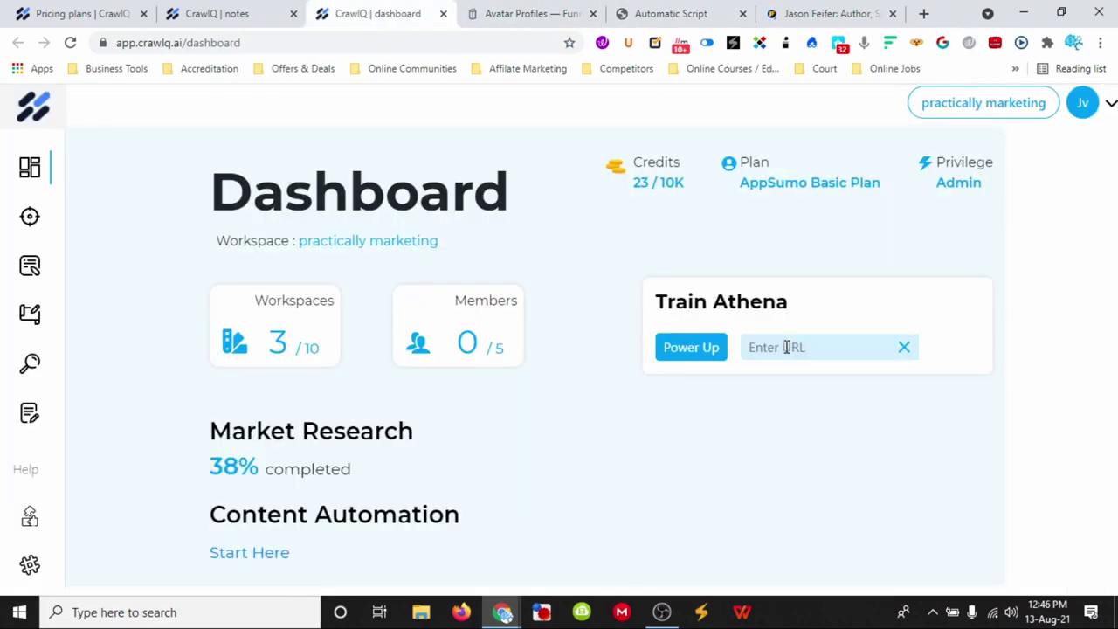
{"action": "key", "text": "ctrl+v"}
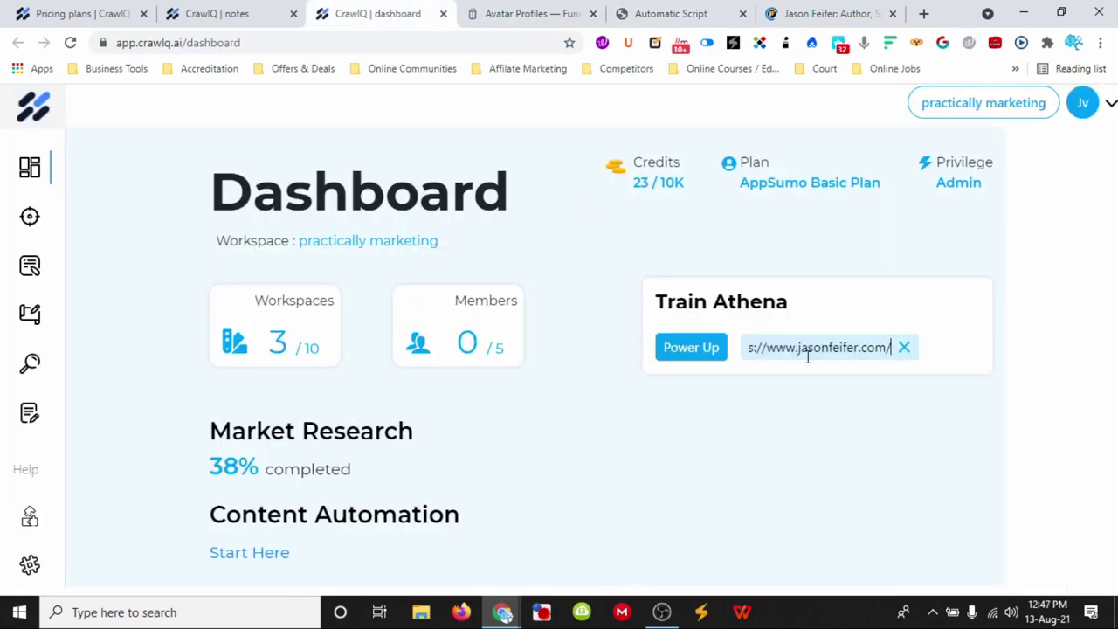
{"action": "left_click", "coordinate": [694, 355]}
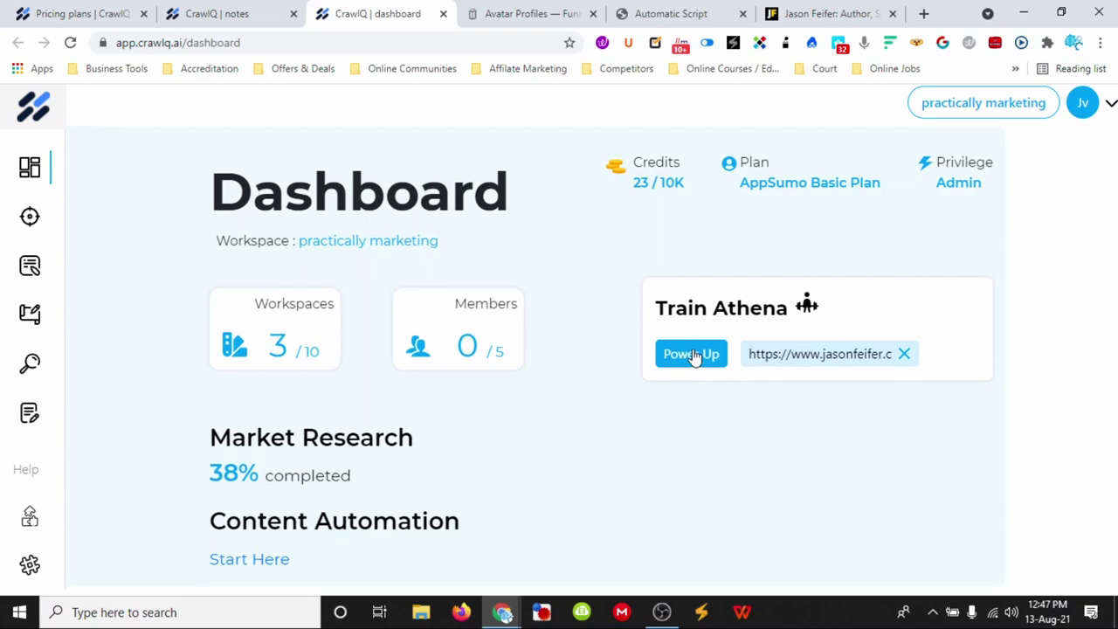
View the jasonfeifer.com site, close its tab and return to the CrawlQ dashboard.
{"action": "left_click", "coordinate": [818, 18]}
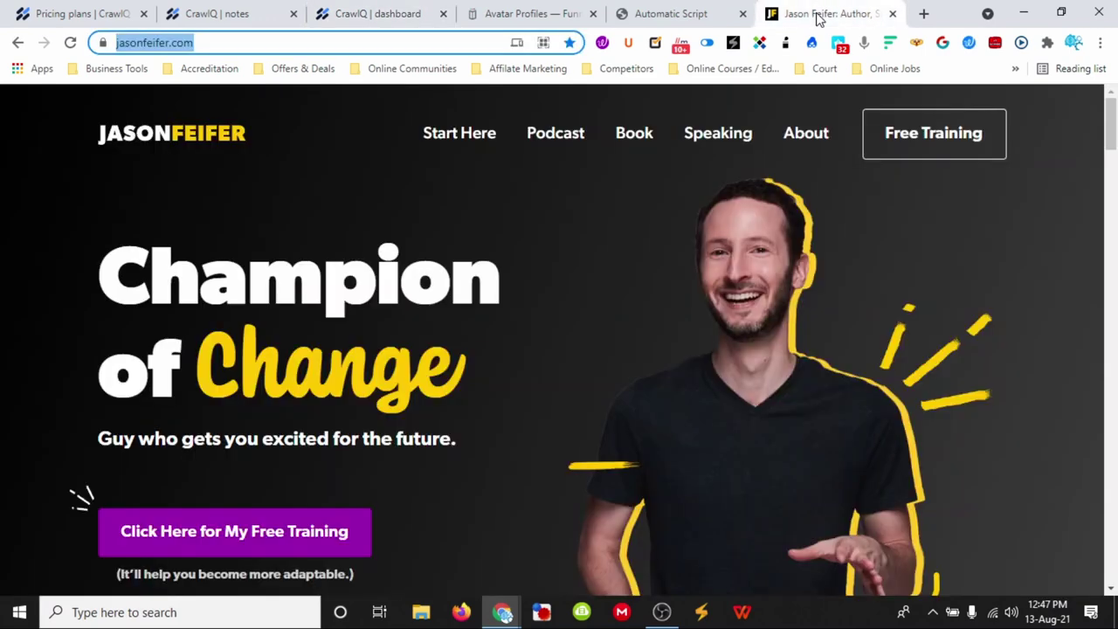
{"action": "left_click", "coordinate": [892, 13]}
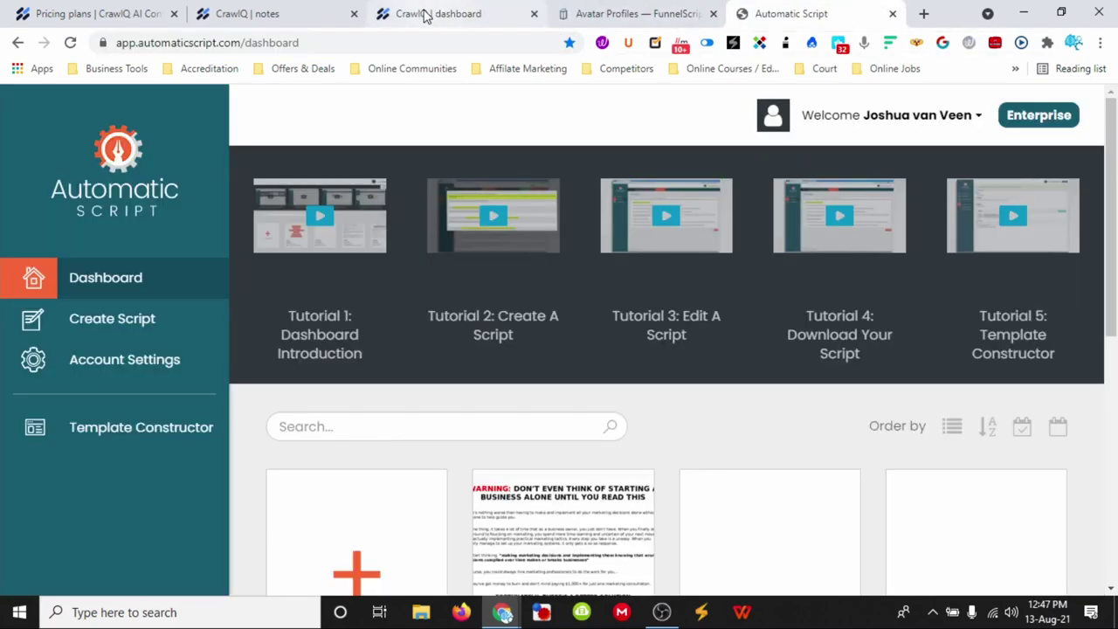
{"action": "left_click", "coordinate": [277, 15]}
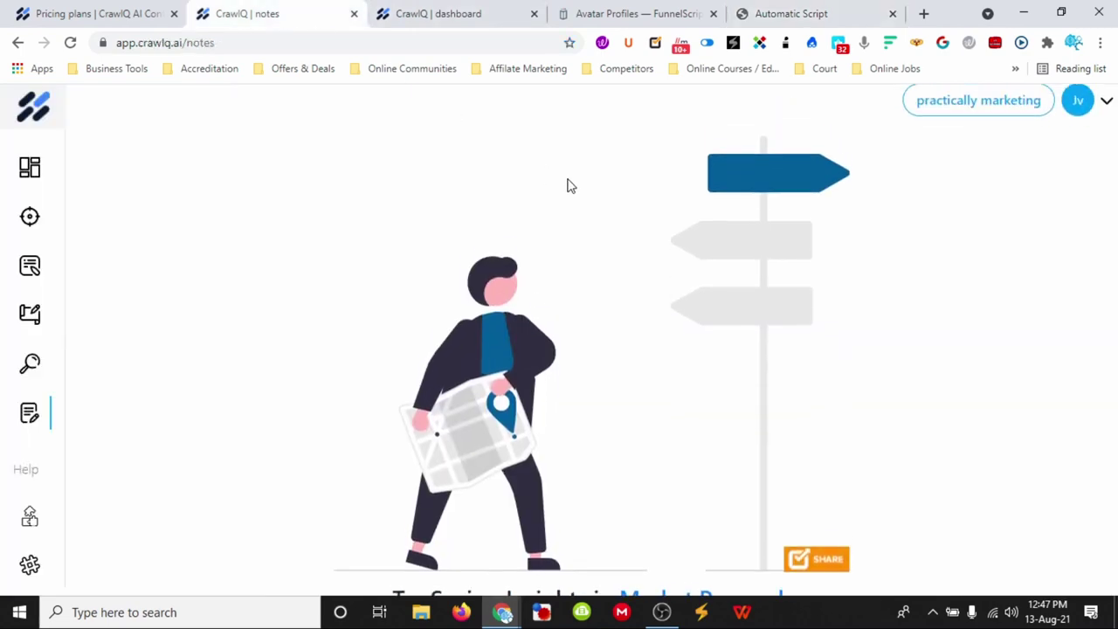
{"action": "left_click", "coordinate": [478, 24]}
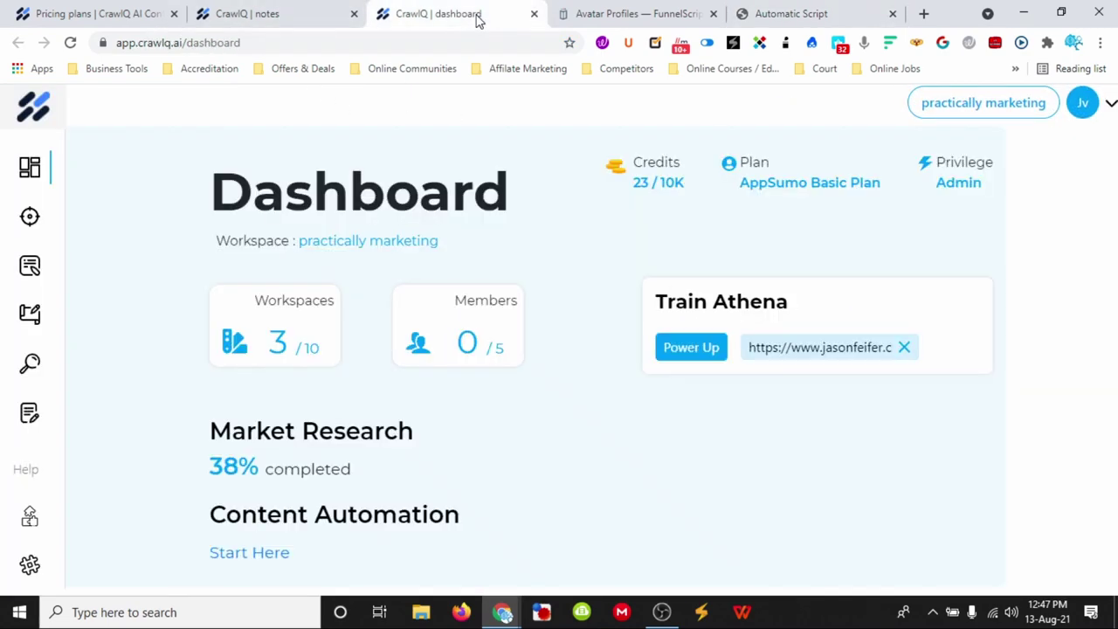
Power up Athena again with the entered URL and clear the Train Athena URL field.
{"action": "left_click", "coordinate": [695, 349]}
{"action": "left_click_drag", "start_coordinate": [756, 345], "coordinate": [928, 352]}
{"action": "key", "text": "BackSpace"}
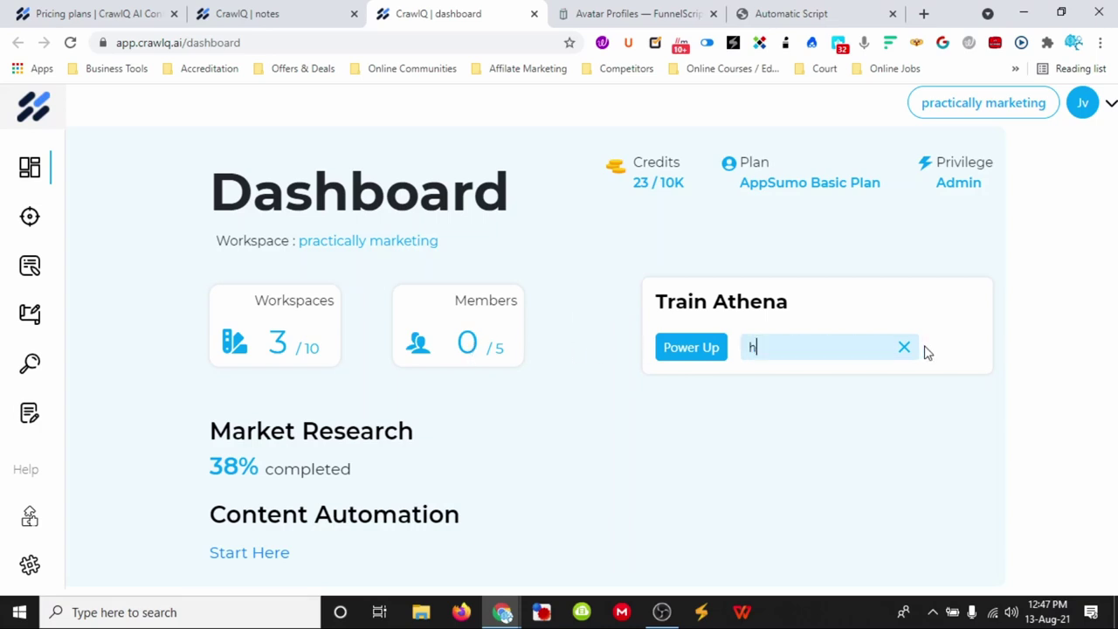
{"action": "key", "text": "BackSpace"}
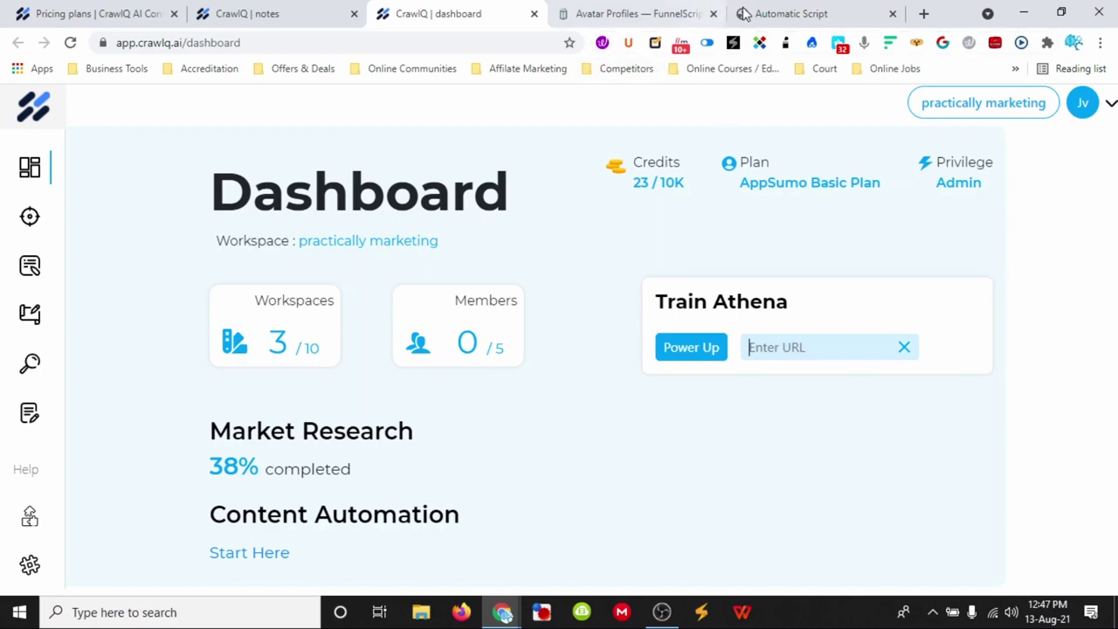
Copy the address of the mywifequitherjob.com how-to-start-a-business article opened from the Competitors bookmarks in a new tab, and close that tab.
{"action": "left_click", "coordinate": [924, 13]}
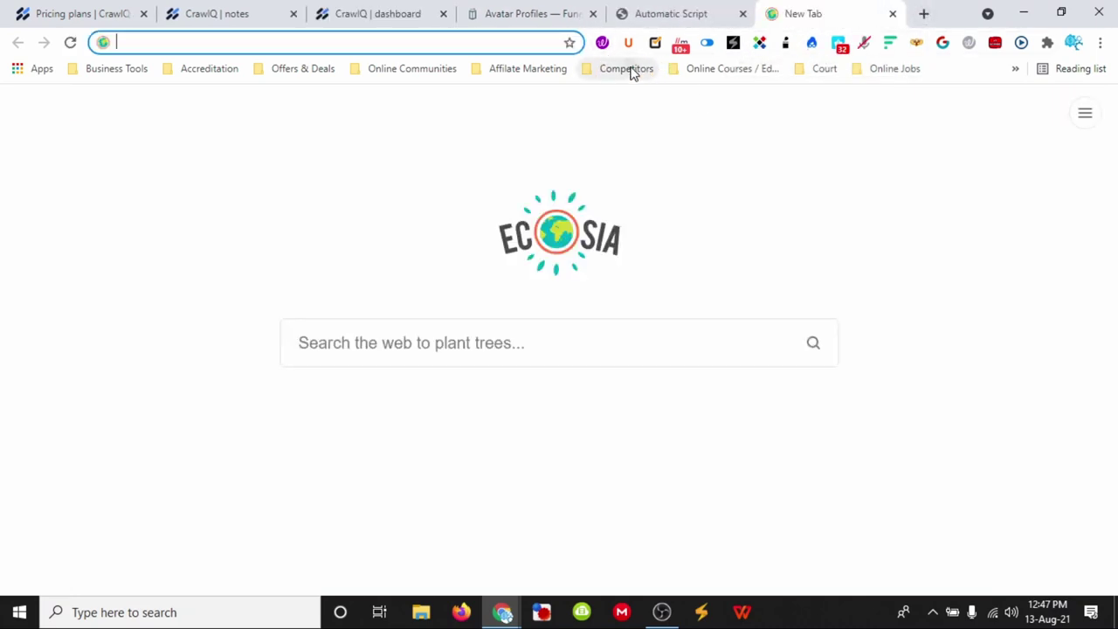
{"action": "left_click", "coordinate": [629, 69]}
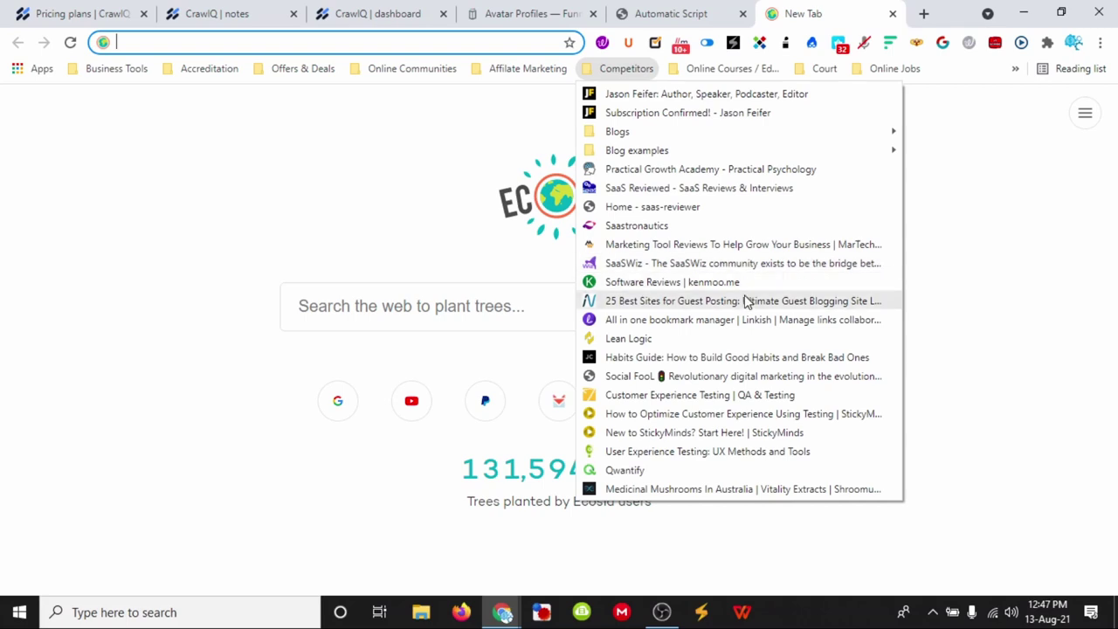
{"action": "left_click", "coordinate": [677, 341]}
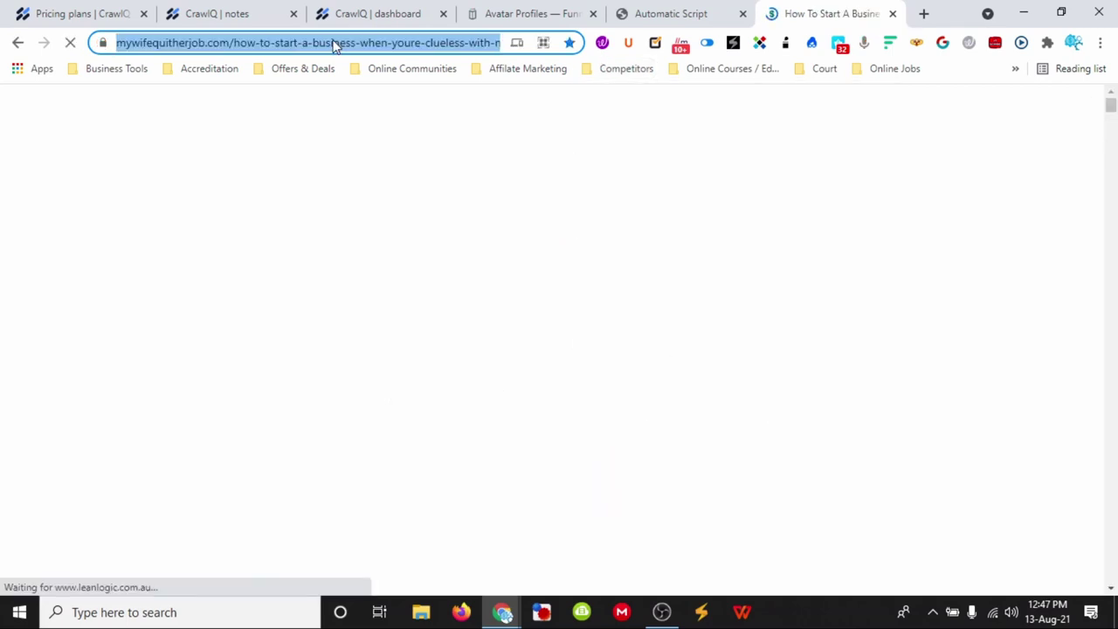
{"action": "left_click", "coordinate": [893, 13]}
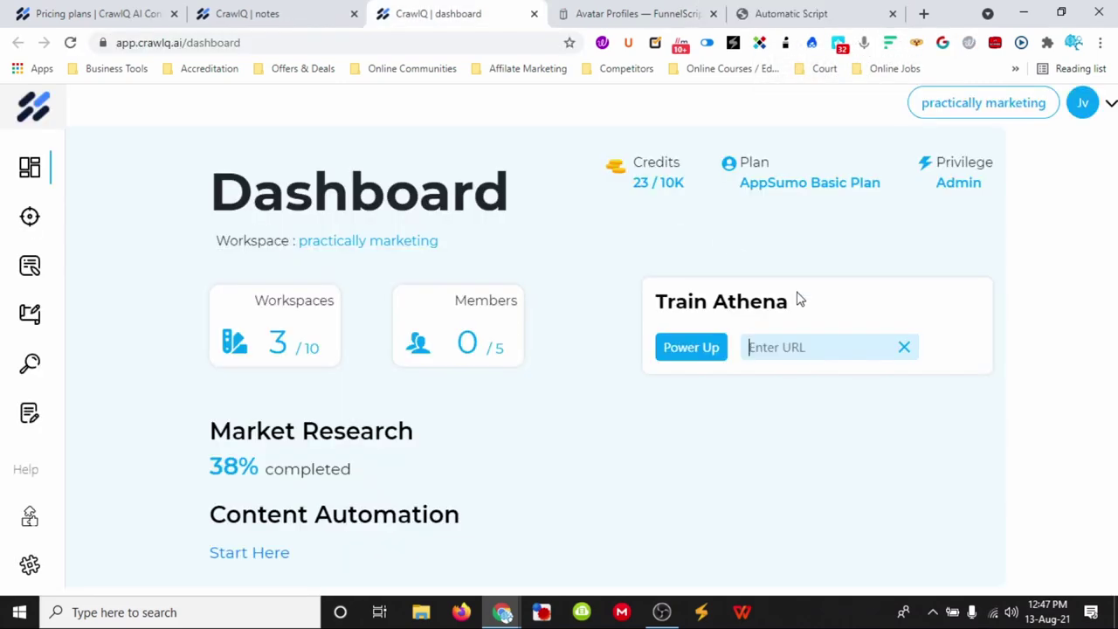
Enter the copied mywifequitherjob.com article address as the Train Athena URL and power it up.
{"action": "key", "text": "ctrl+v"}
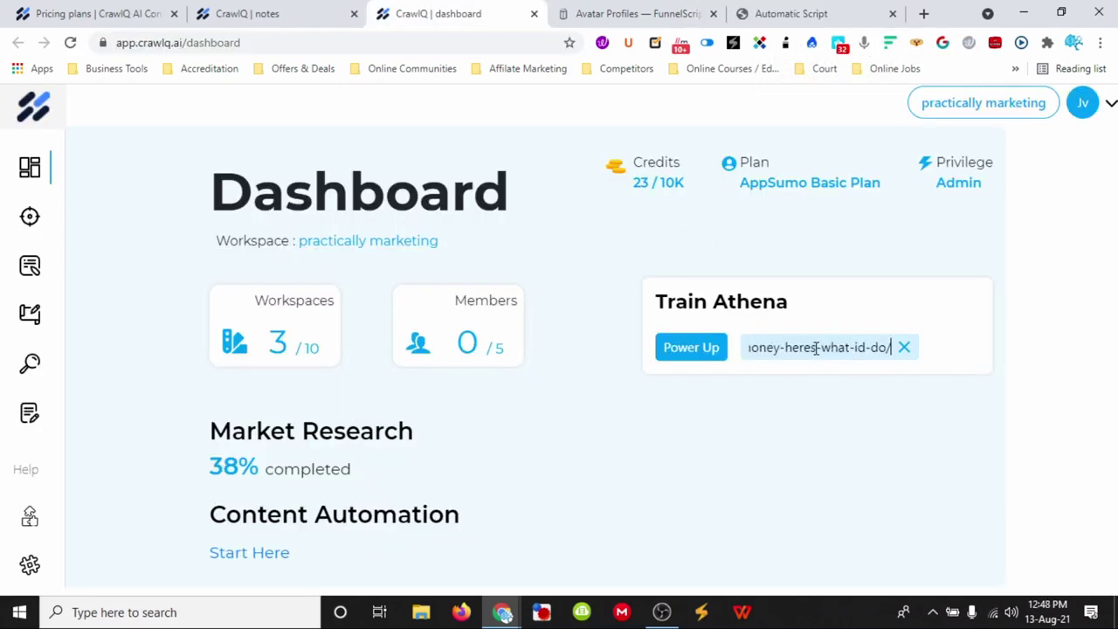
{"action": "left_click", "coordinate": [690, 350]}
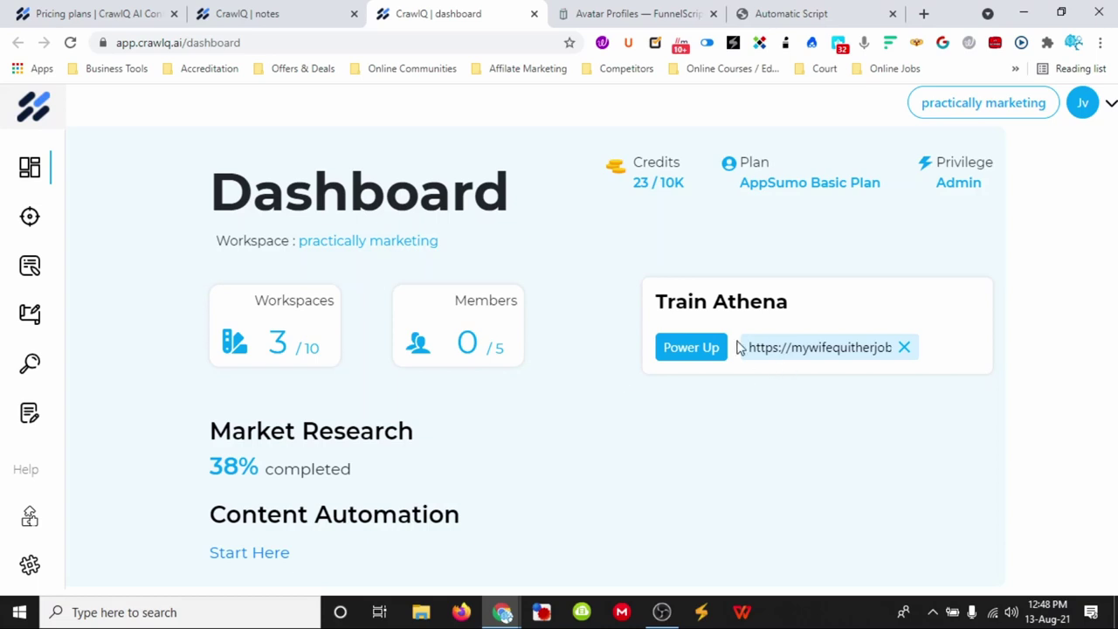
{"action": "mouse_move", "coordinate": [696, 303]}
Search for "earning" in CrawlQ Search, review the returned snippets and go back to the Dashboard.
{"action": "mouse_move", "coordinate": [30, 411]}
{"action": "left_click", "coordinate": [60, 365]}
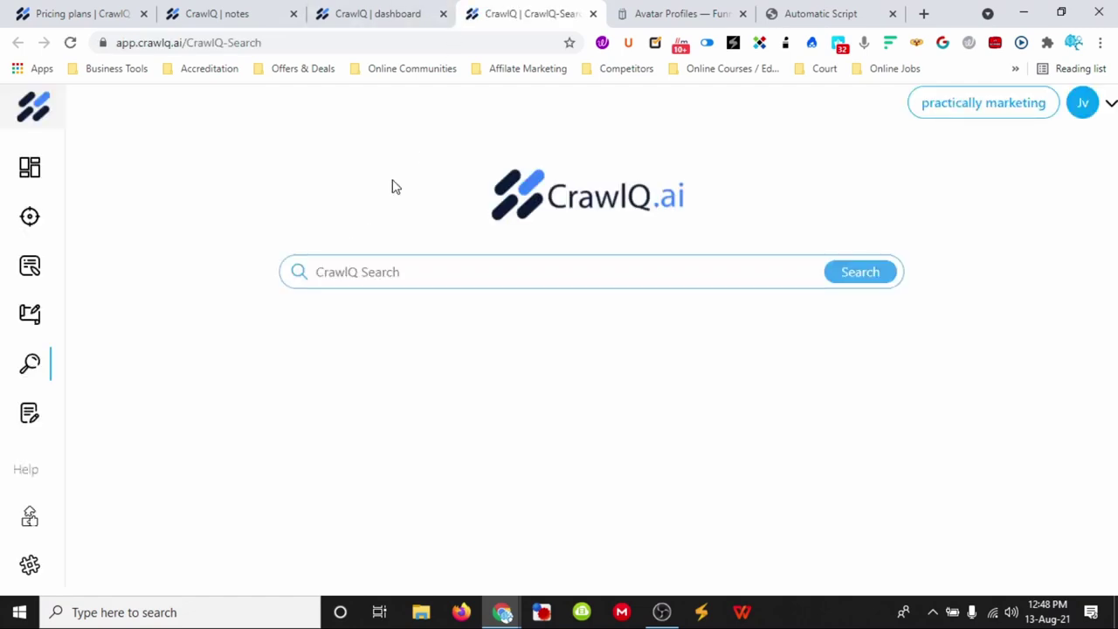
{"action": "left_click", "coordinate": [447, 271]}
{"action": "type", "text": "earning"}
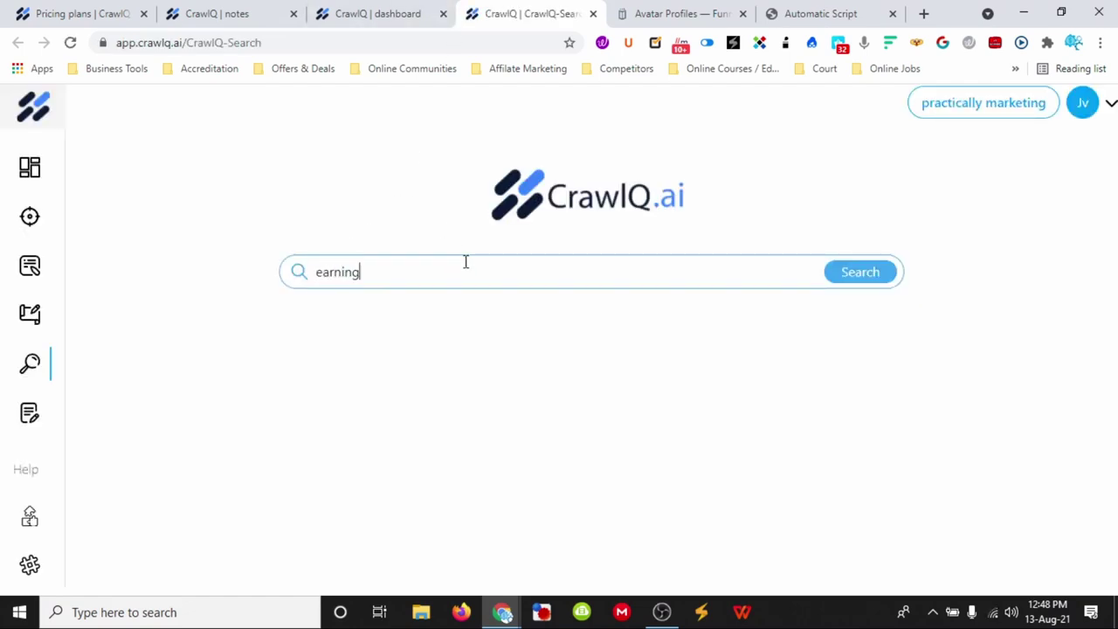
{"action": "key", "text": "Return"}
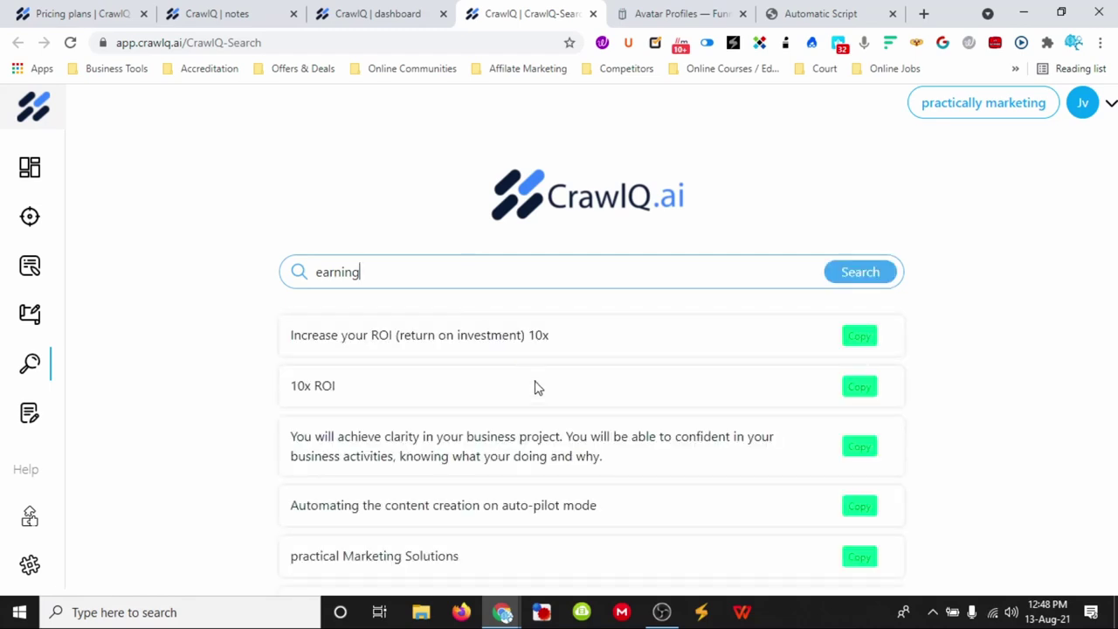
{"action": "scroll", "coordinate": [541, 393], "scroll_direction": "down", "scroll_amount": 3}
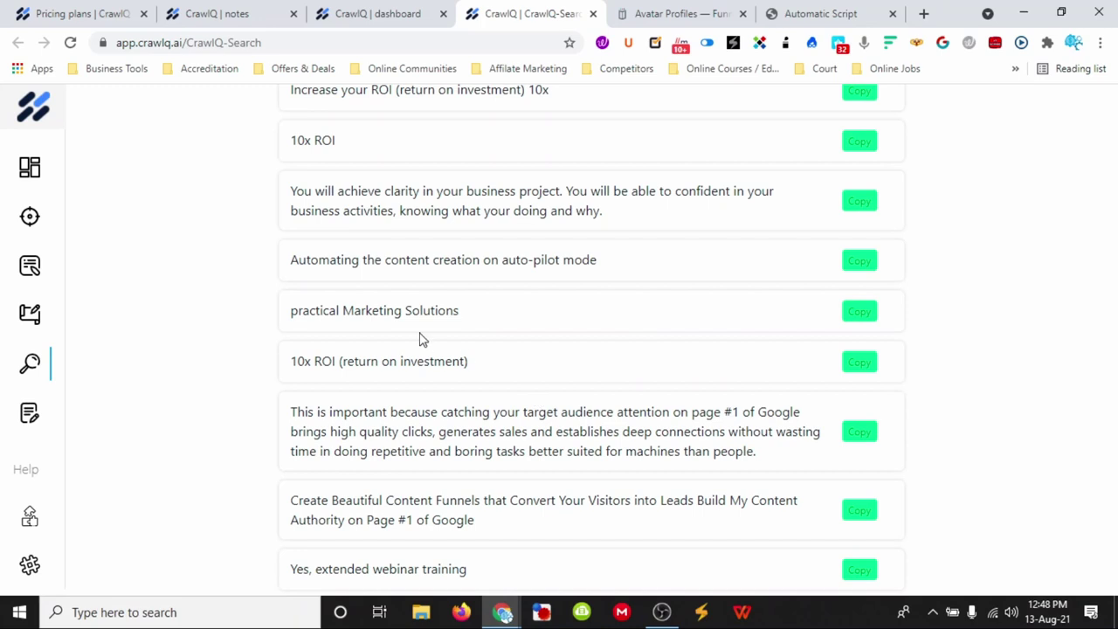
{"action": "scroll", "coordinate": [420, 339], "scroll_direction": "down", "scroll_amount": 1}
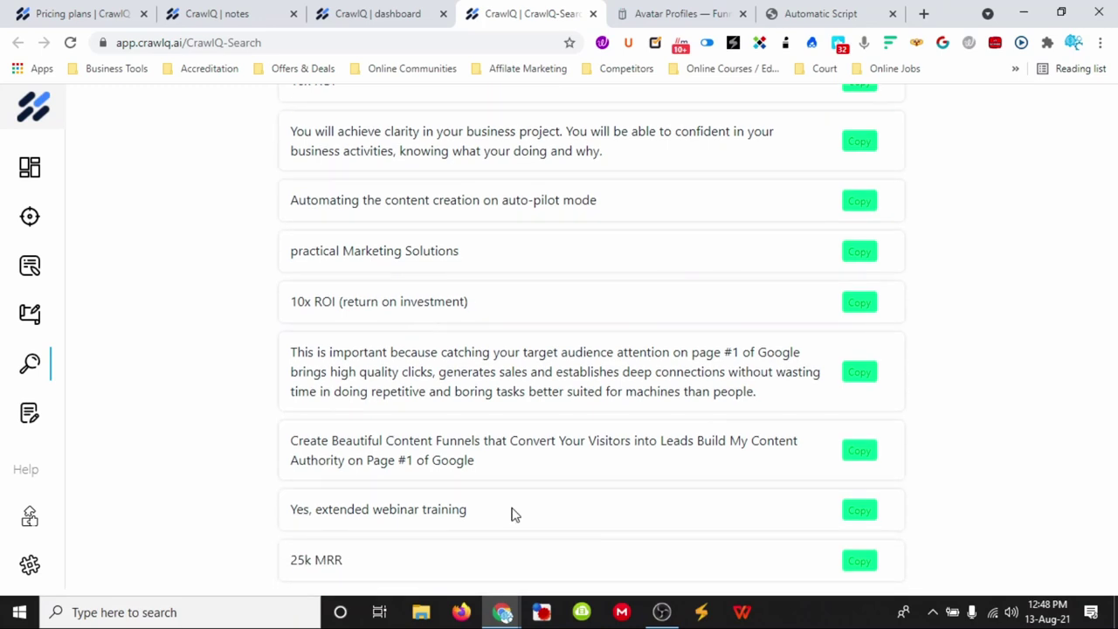
{"action": "scroll", "coordinate": [512, 514], "scroll_direction": "up", "scroll_amount": 4}
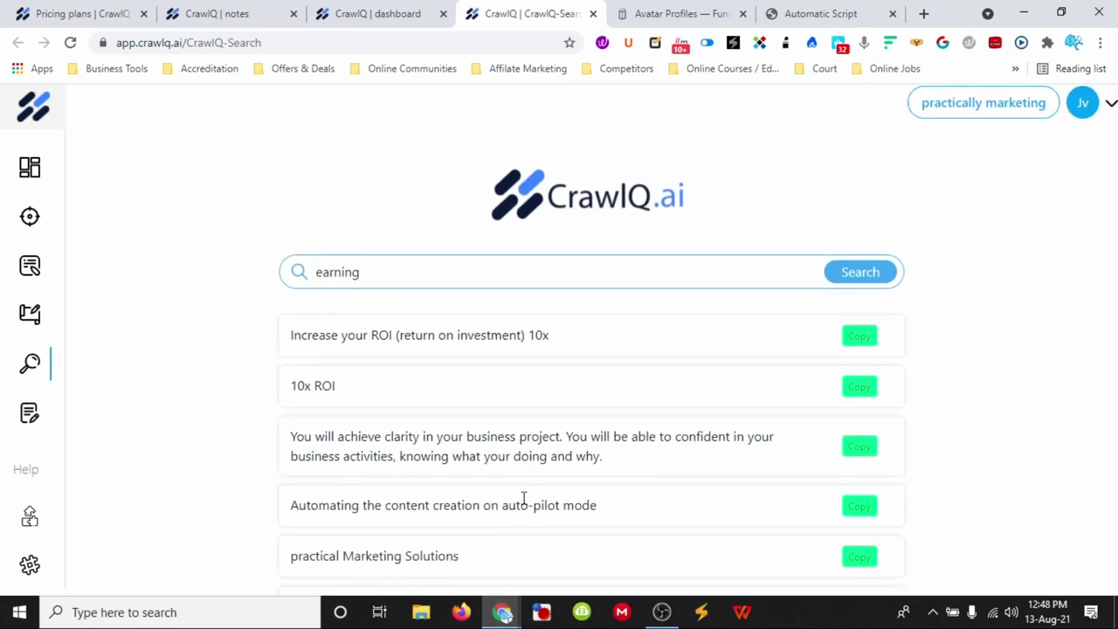
{"action": "scroll", "coordinate": [524, 499], "scroll_direction": "down", "scroll_amount": 1}
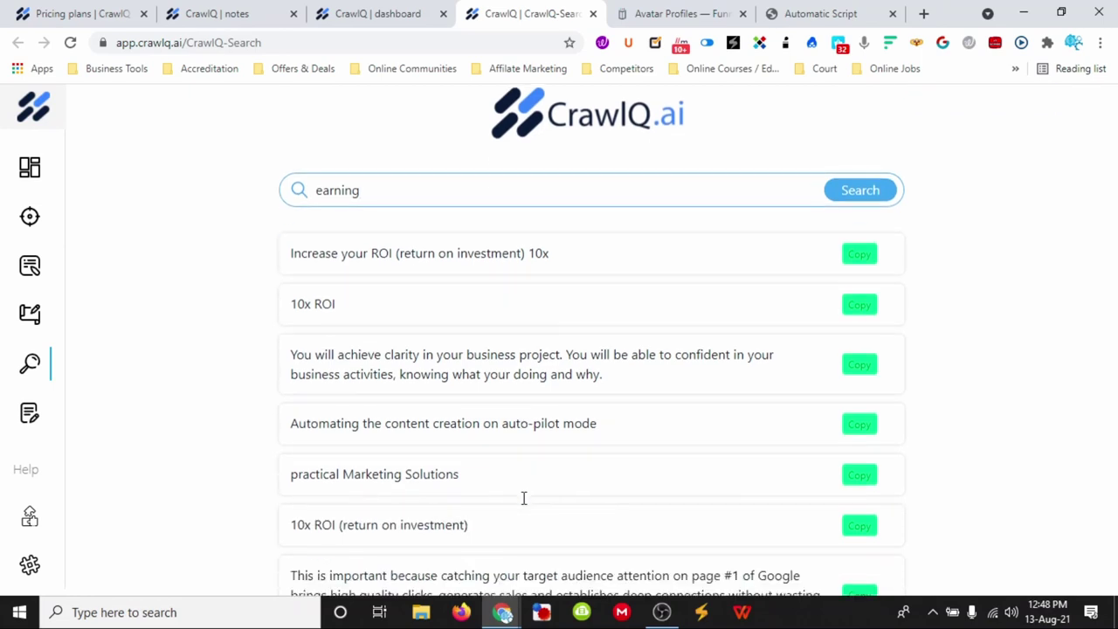
{"action": "scroll", "coordinate": [526, 505], "scroll_direction": "up", "scroll_amount": 1}
{"action": "mouse_move", "coordinate": [30, 216]}
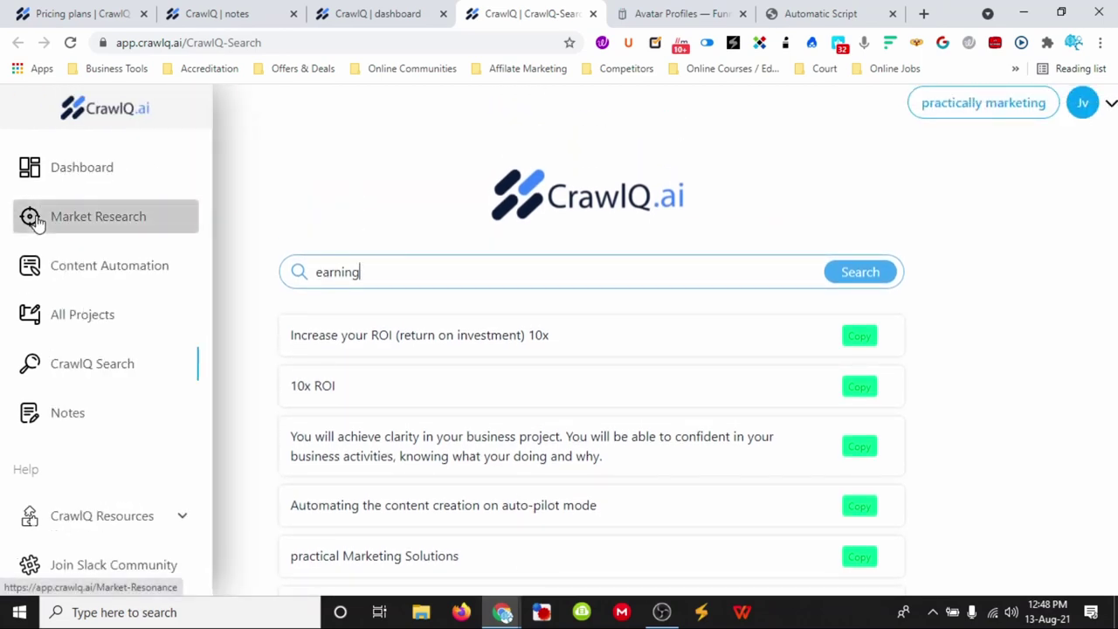
{"action": "left_click", "coordinate": [62, 172]}
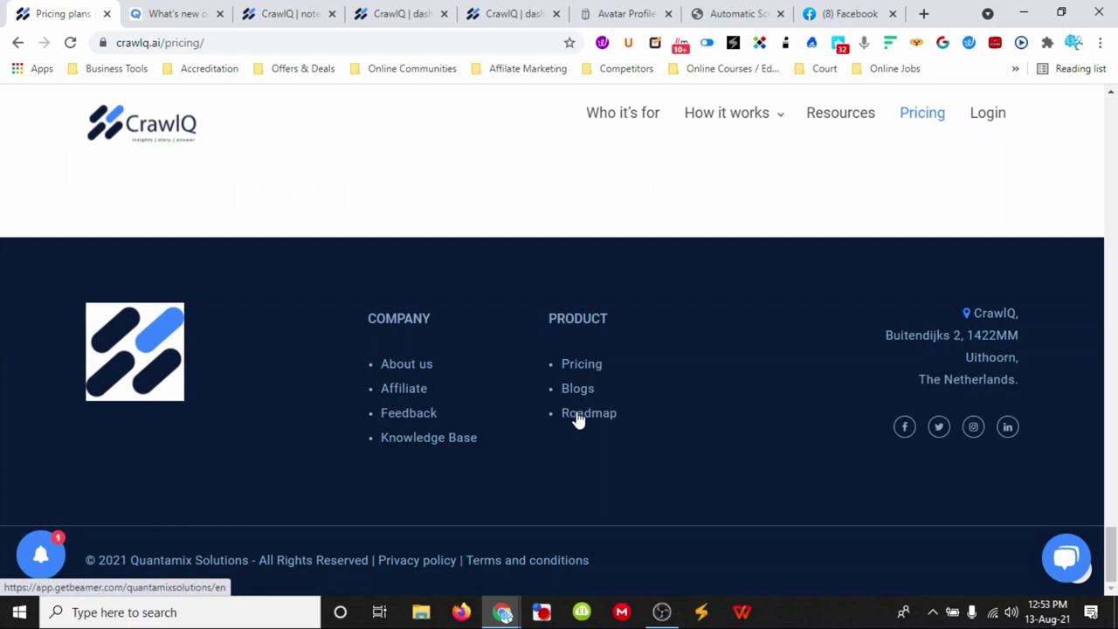
Examine the announced, coming-soon and new feature entries on CrawlQ's What's new on Roadmap page.
{"action": "left_click", "coordinate": [174, 14]}
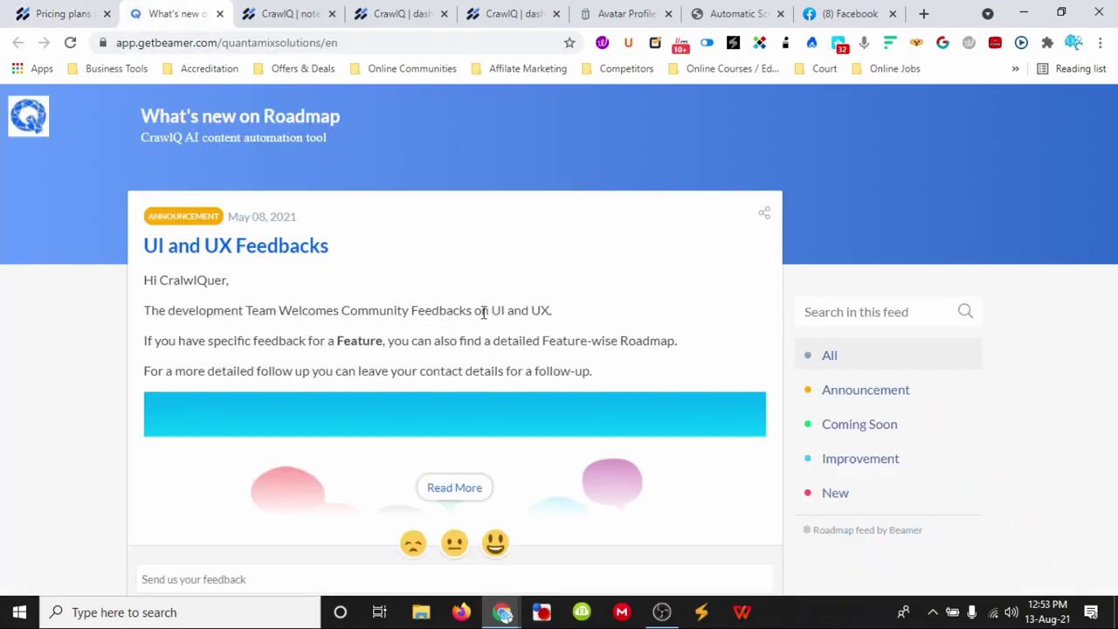
{"action": "scroll", "coordinate": [476, 336], "scroll_direction": "down", "scroll_amount": 1}
{"action": "scroll", "coordinate": [319, 353], "scroll_direction": "up", "scroll_amount": 1}
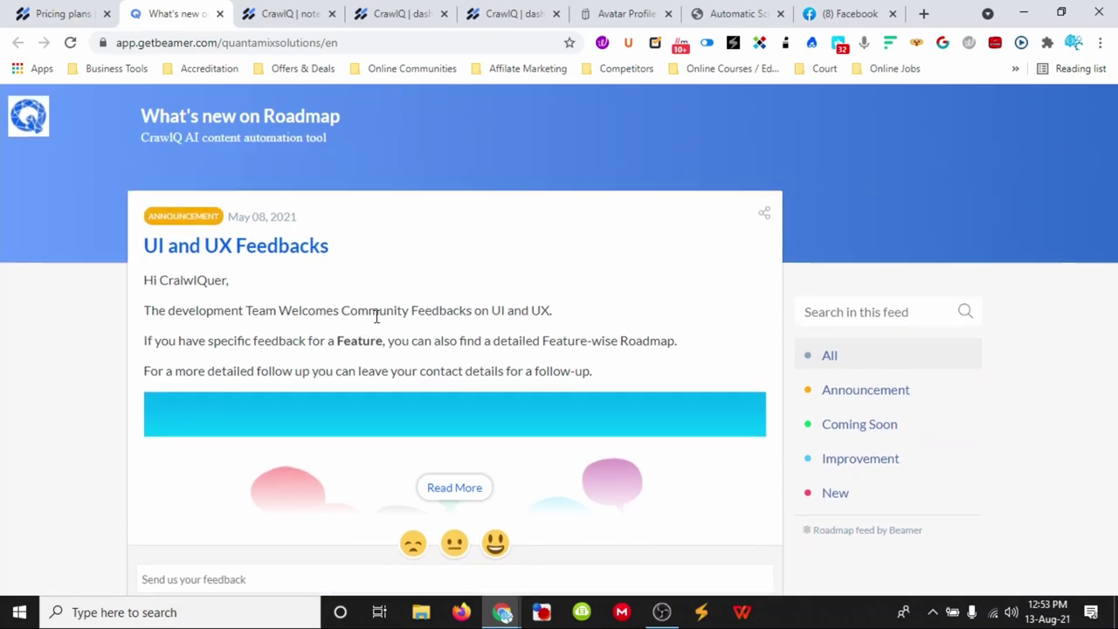
{"action": "scroll", "coordinate": [374, 317], "scroll_direction": "down", "scroll_amount": 4}
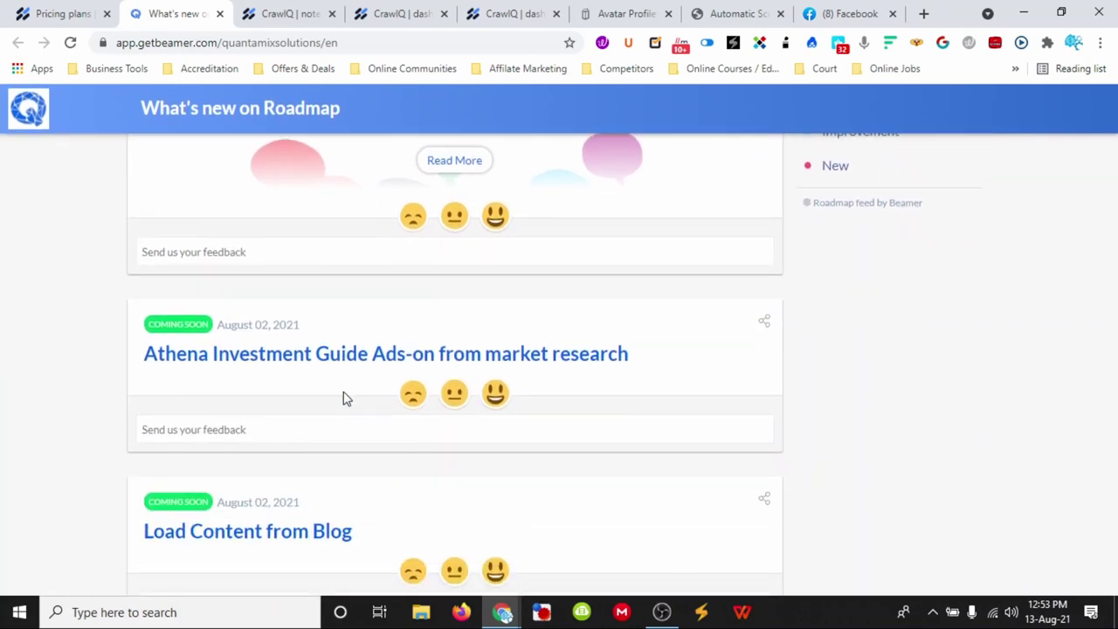
{"action": "scroll", "coordinate": [343, 398], "scroll_direction": "down", "scroll_amount": 3}
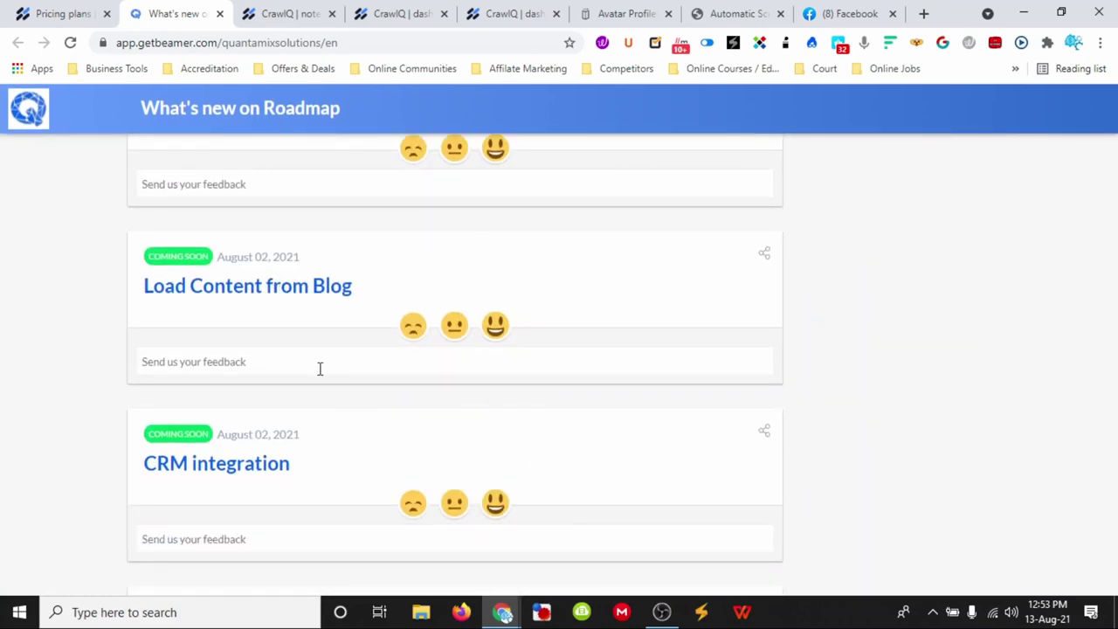
{"action": "scroll", "coordinate": [334, 375], "scroll_direction": "down", "scroll_amount": 3}
{"action": "scroll", "coordinate": [341, 375], "scroll_direction": "down", "scroll_amount": 4}
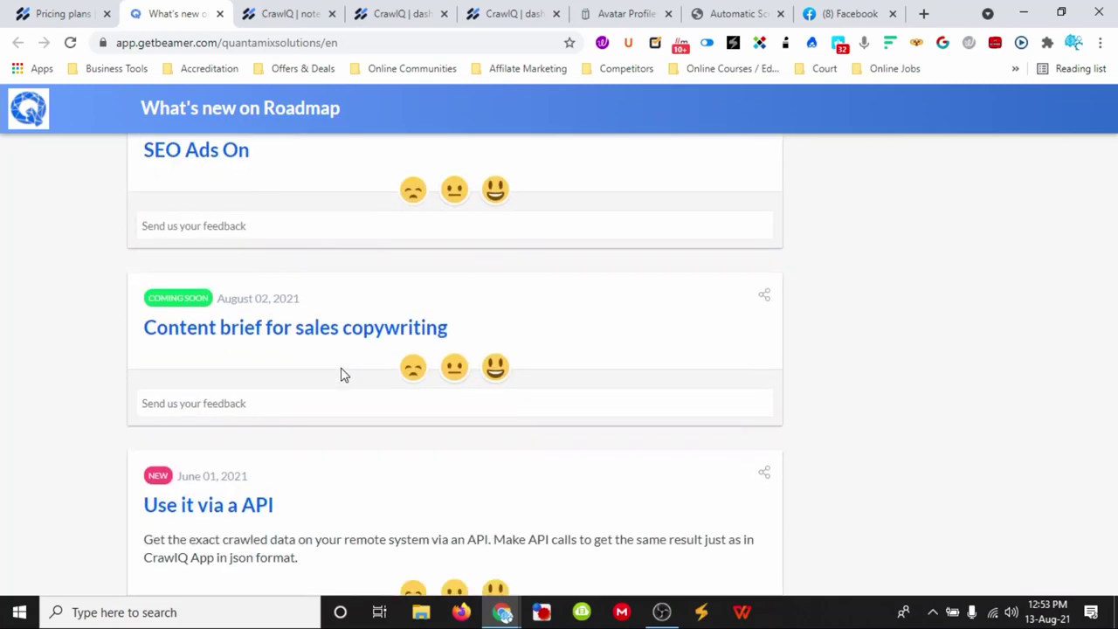
{"action": "scroll", "coordinate": [342, 375], "scroll_direction": "down", "scroll_amount": 1}
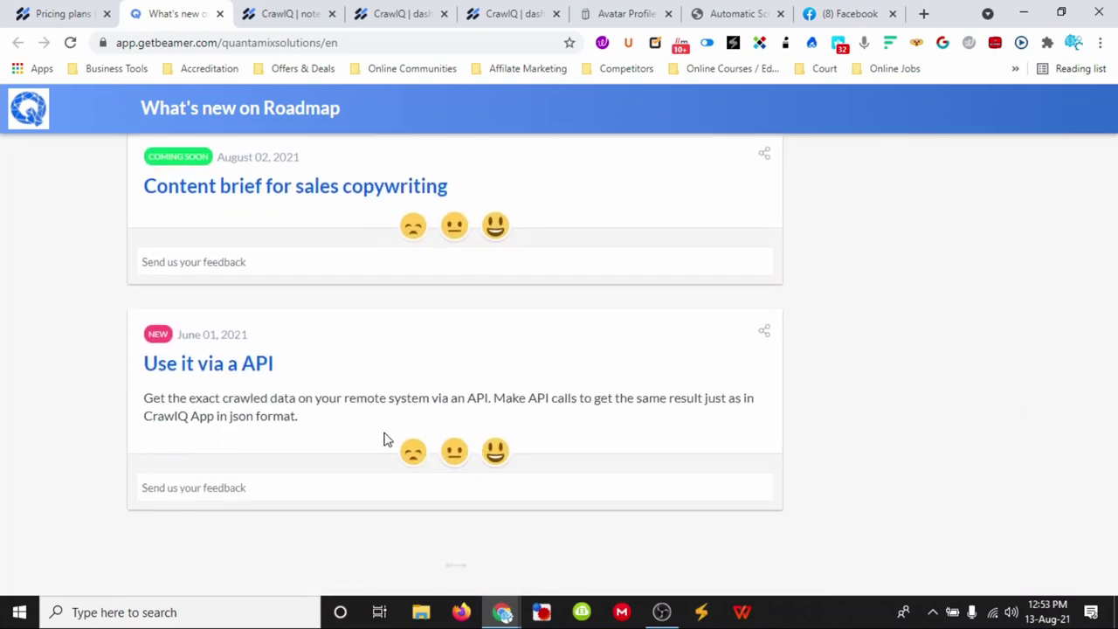
{"action": "scroll", "coordinate": [385, 439], "scroll_direction": "down", "scroll_amount": 1}
{"action": "scroll", "coordinate": [384, 444], "scroll_direction": "down", "scroll_amount": 4}
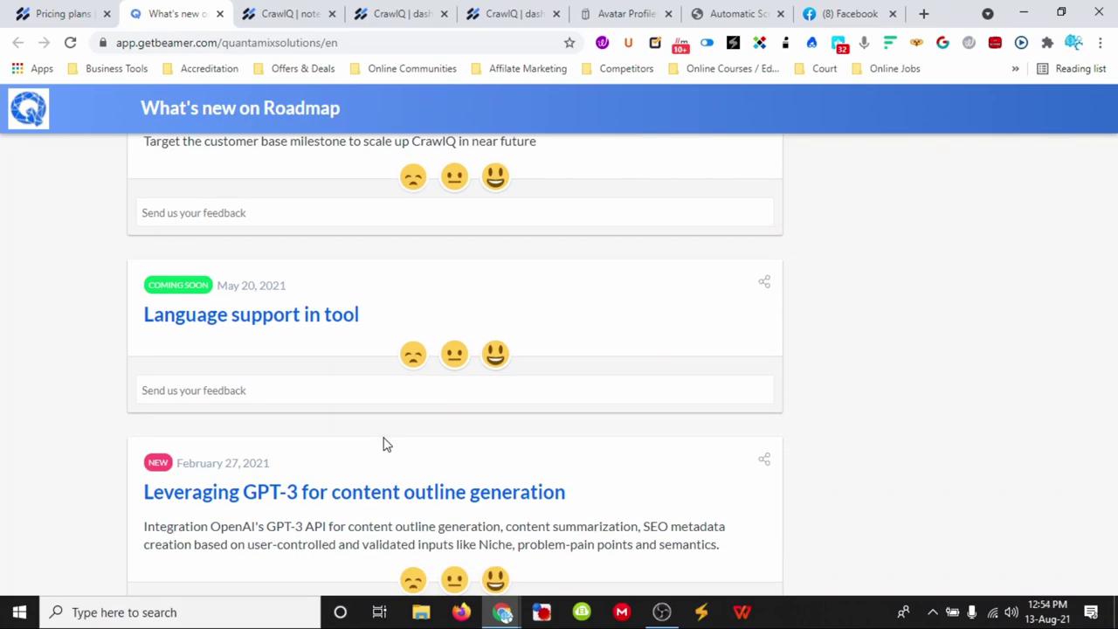
{"action": "scroll", "coordinate": [384, 445], "scroll_direction": "down", "scroll_amount": 3}
{"action": "scroll", "coordinate": [292, 362], "scroll_direction": "up", "scroll_amount": 5}
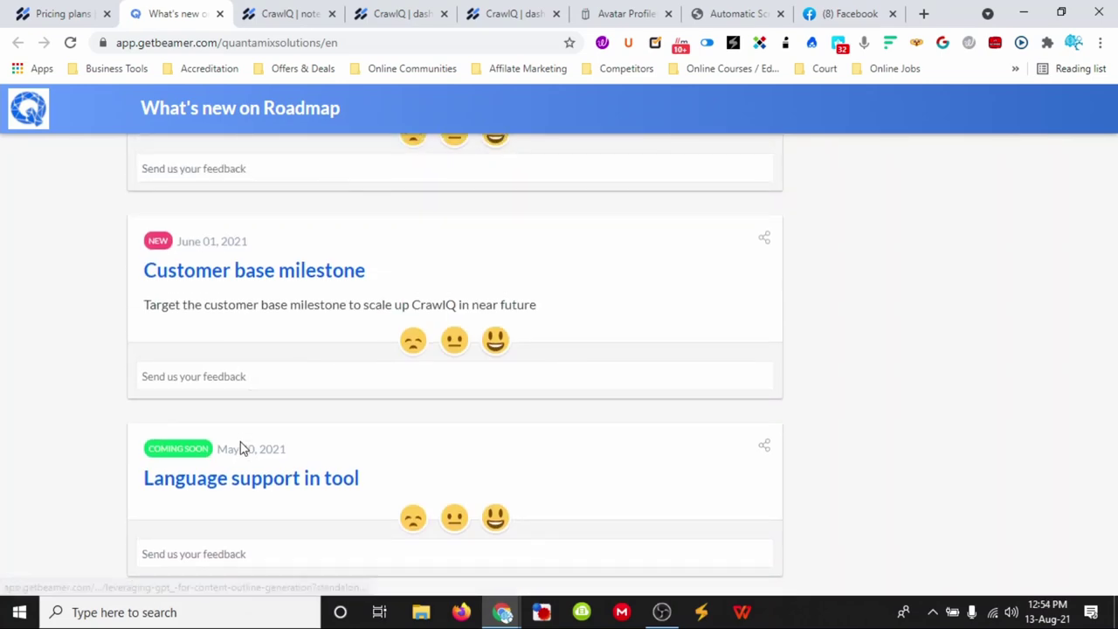
{"action": "scroll", "coordinate": [218, 445], "scroll_direction": "up", "scroll_amount": 9}
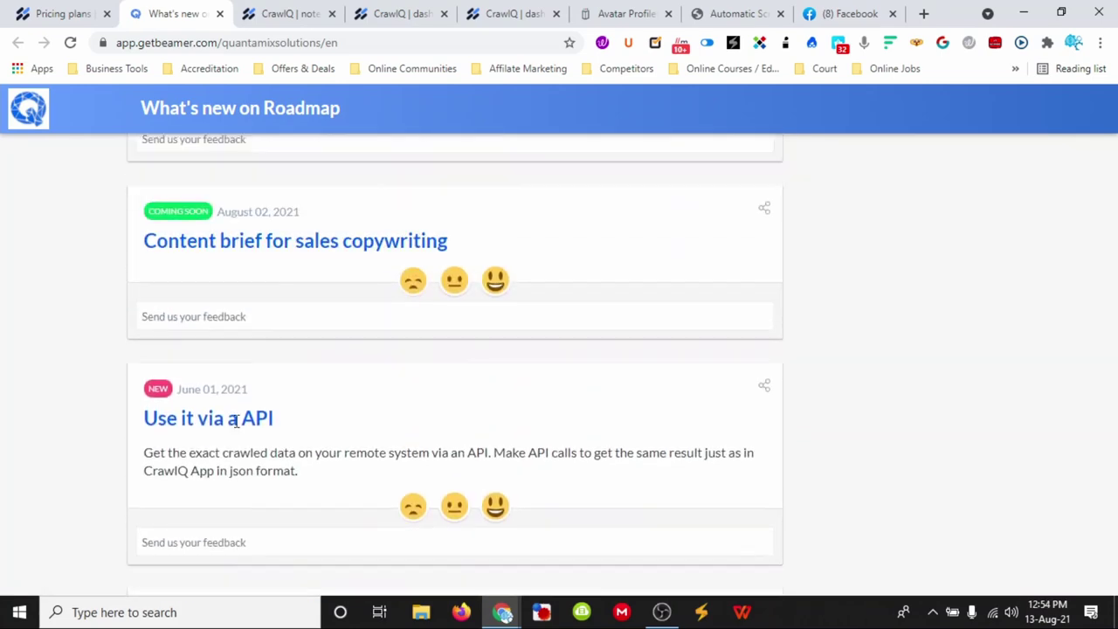
{"action": "scroll", "coordinate": [256, 425], "scroll_direction": "up", "scroll_amount": 10}
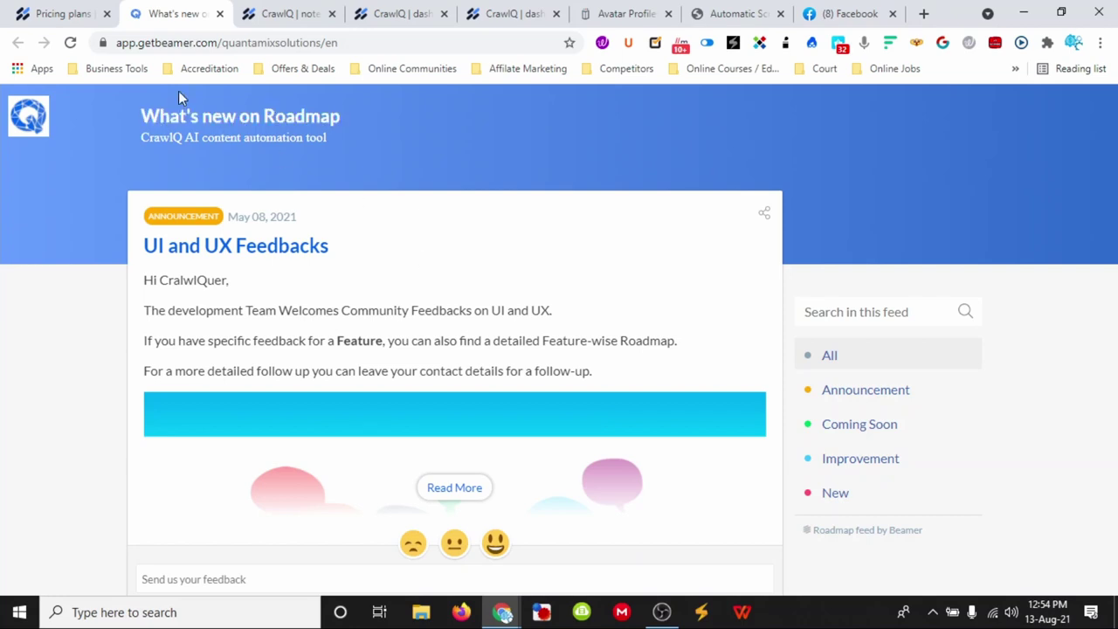
From the CrawlQ pricing page, bring up the CrawlQ.ai Feedback Survey window, widen it and look through its questions.
{"action": "left_click", "coordinate": [67, 16]}
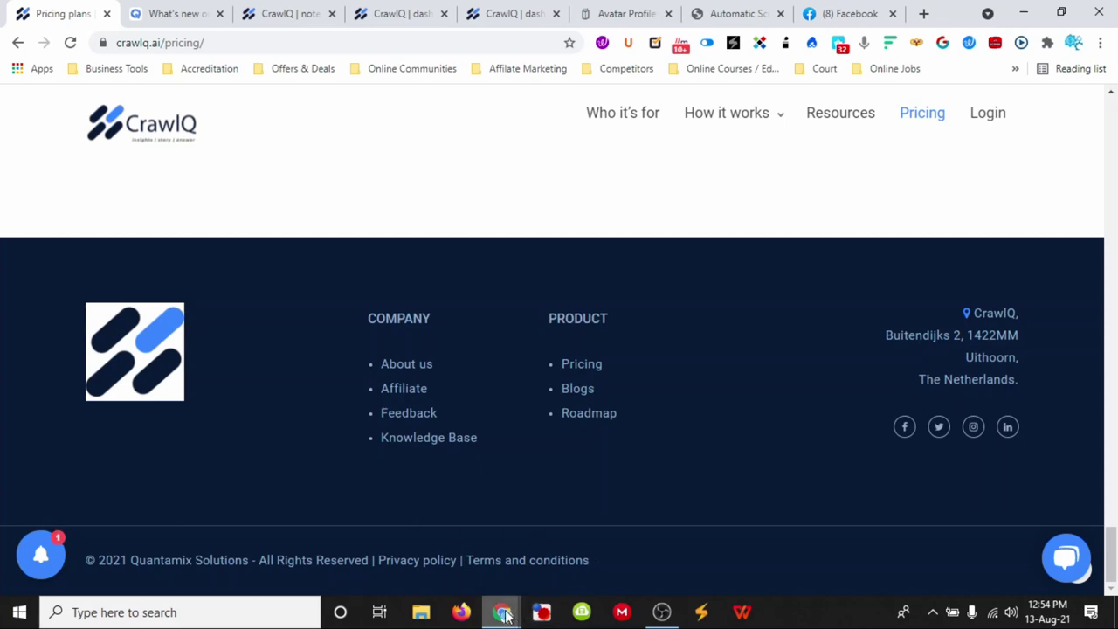
{"action": "mouse_move", "coordinate": [505, 611]}
{"action": "left_click", "coordinate": [654, 526]}
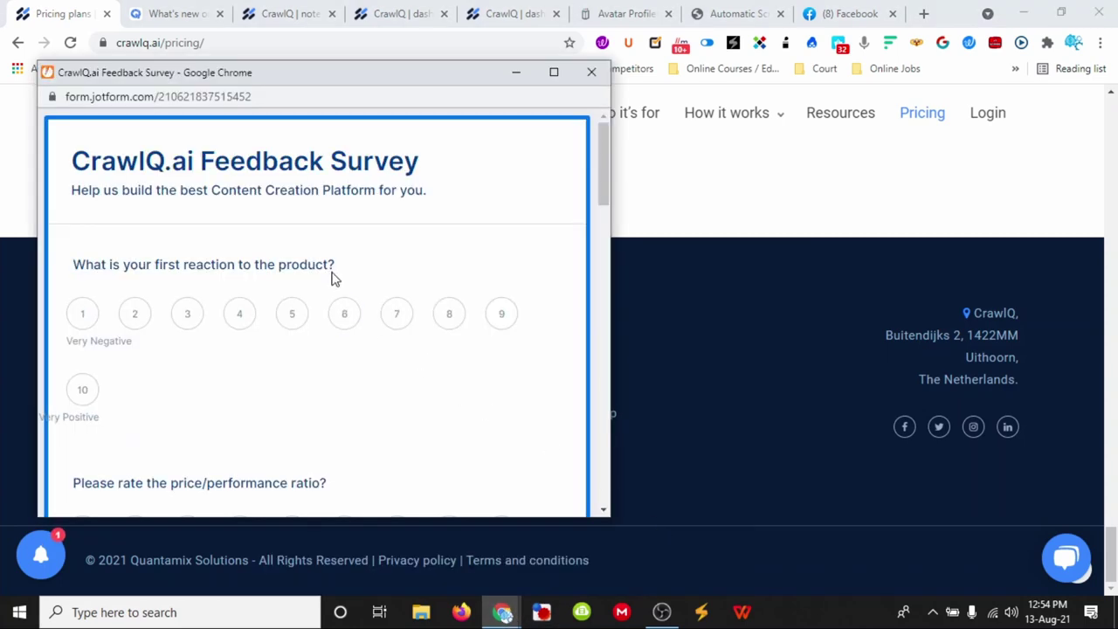
{"action": "scroll", "coordinate": [338, 269], "scroll_direction": "down", "scroll_amount": 2}
{"action": "scroll", "coordinate": [338, 269], "scroll_direction": "down", "scroll_amount": 4}
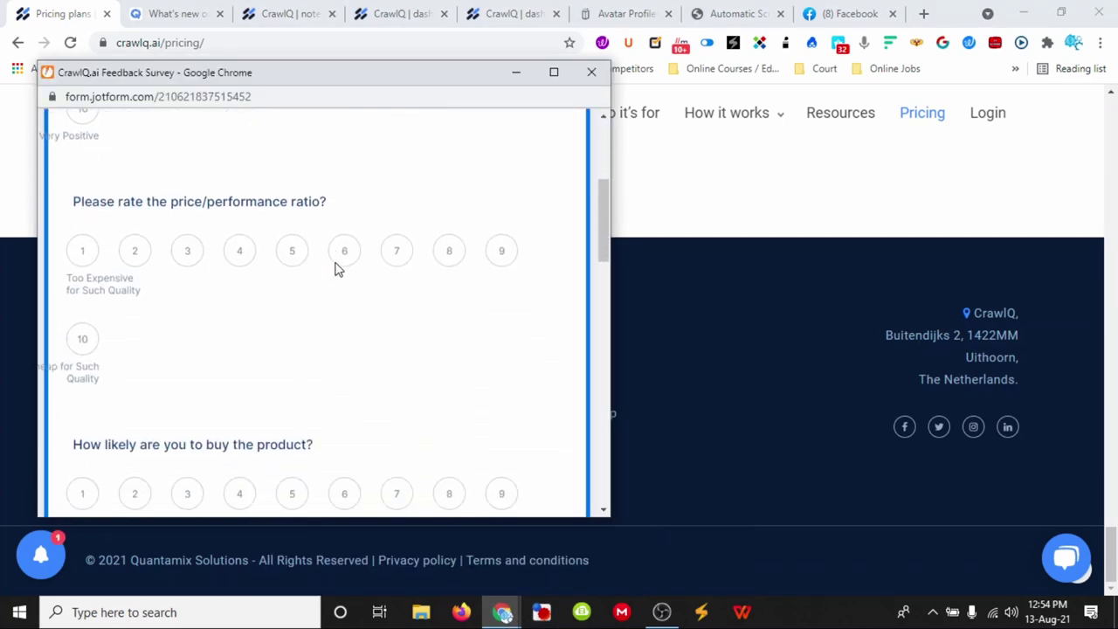
{"action": "scroll", "coordinate": [339, 269], "scroll_direction": "down", "scroll_amount": 1}
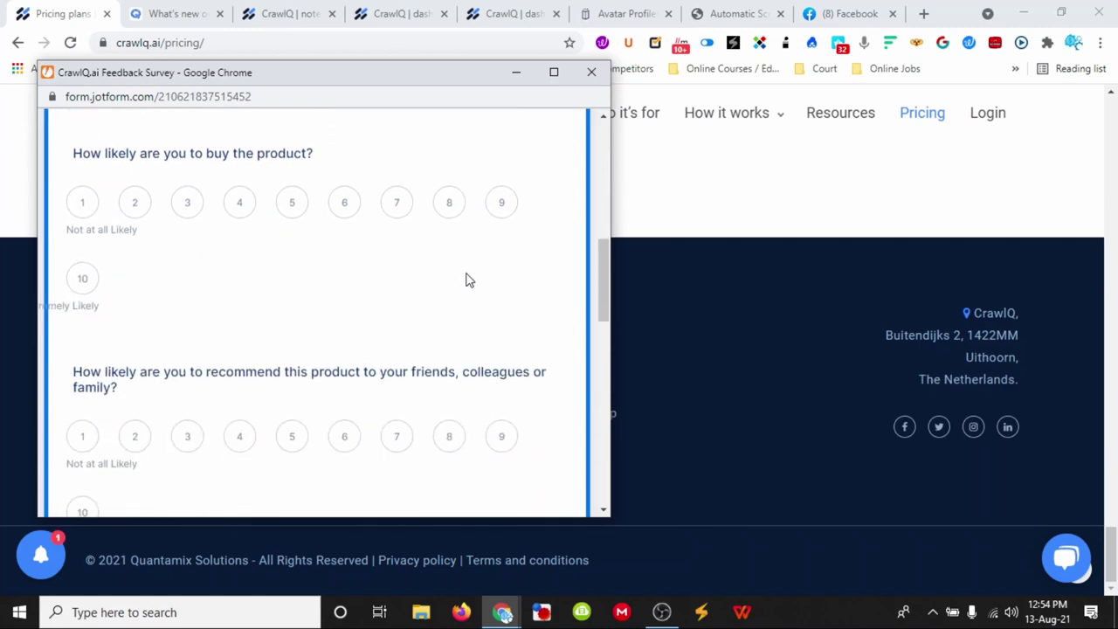
{"action": "left_click_drag", "start_coordinate": [613, 232], "coordinate": [733, 230]}
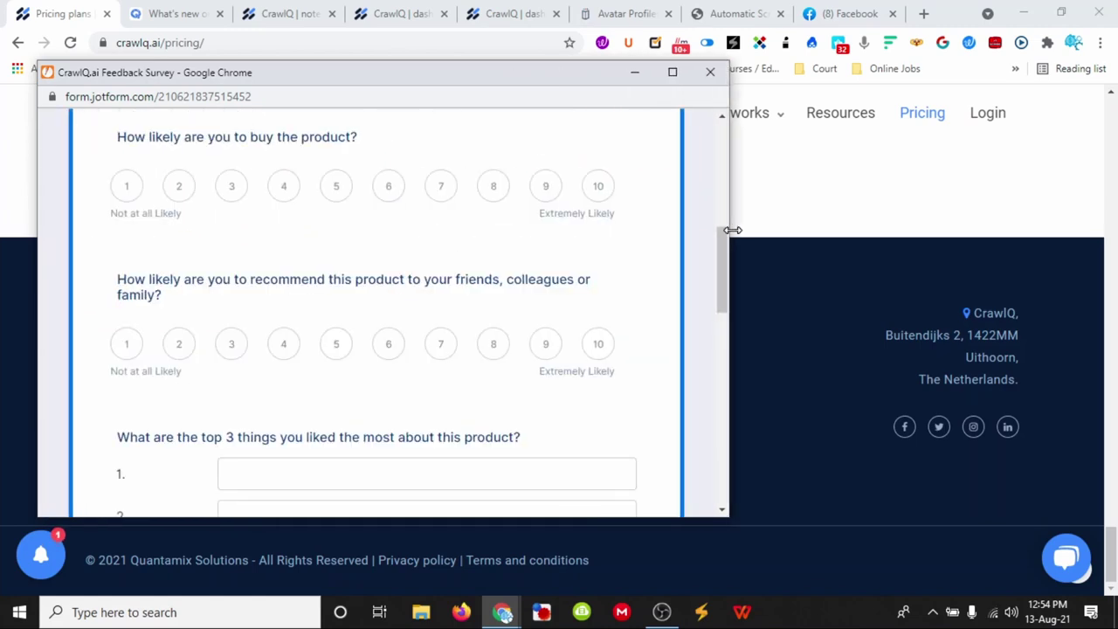
{"action": "scroll", "coordinate": [484, 283], "scroll_direction": "up", "scroll_amount": 4}
{"action": "scroll", "coordinate": [484, 282], "scroll_direction": "up", "scroll_amount": 2}
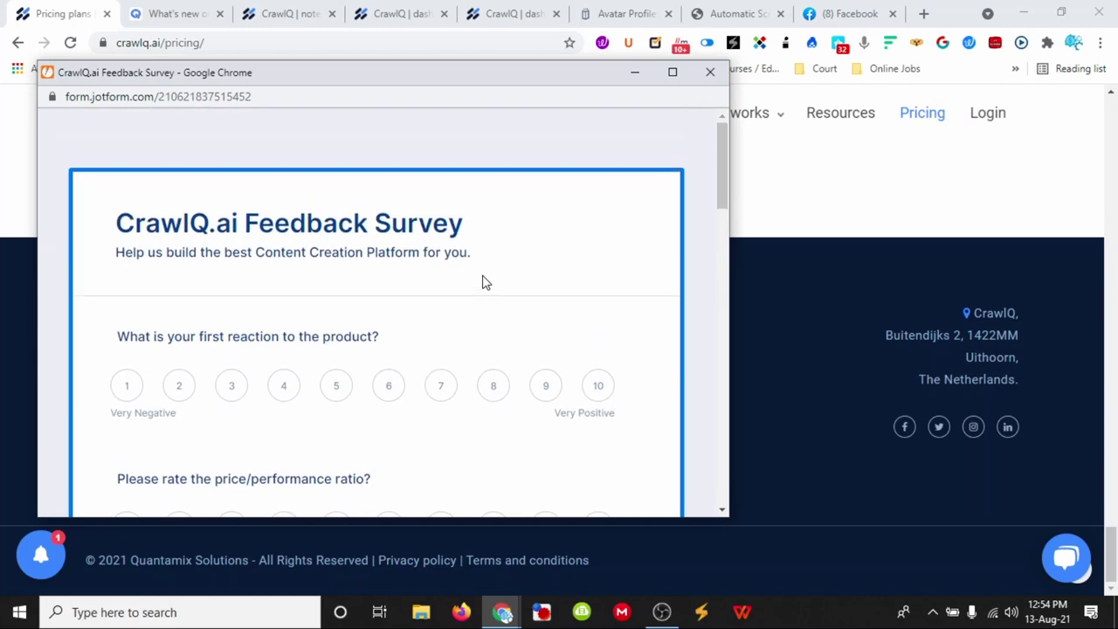